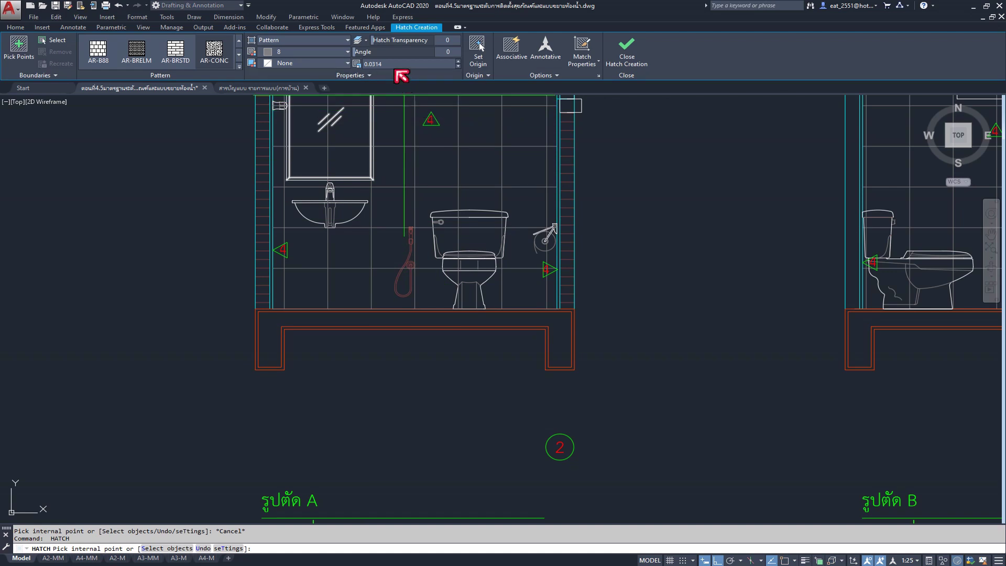
# - Set the AR-CONC hatch scale to 0.0010 and fill the section A floor slab
pyautogui.click(394, 63)
pyautogui.write('.0')
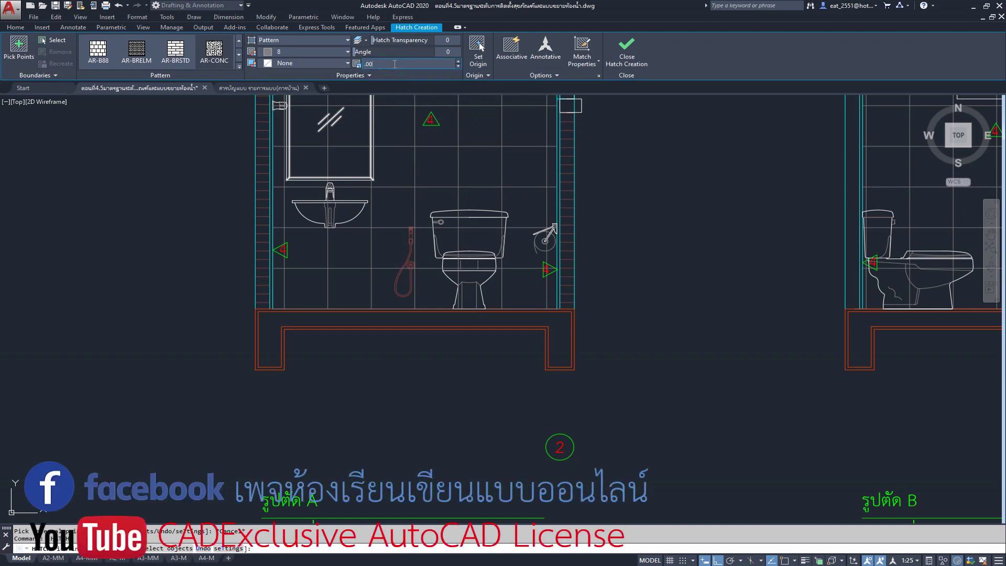
pyautogui.press('Return')
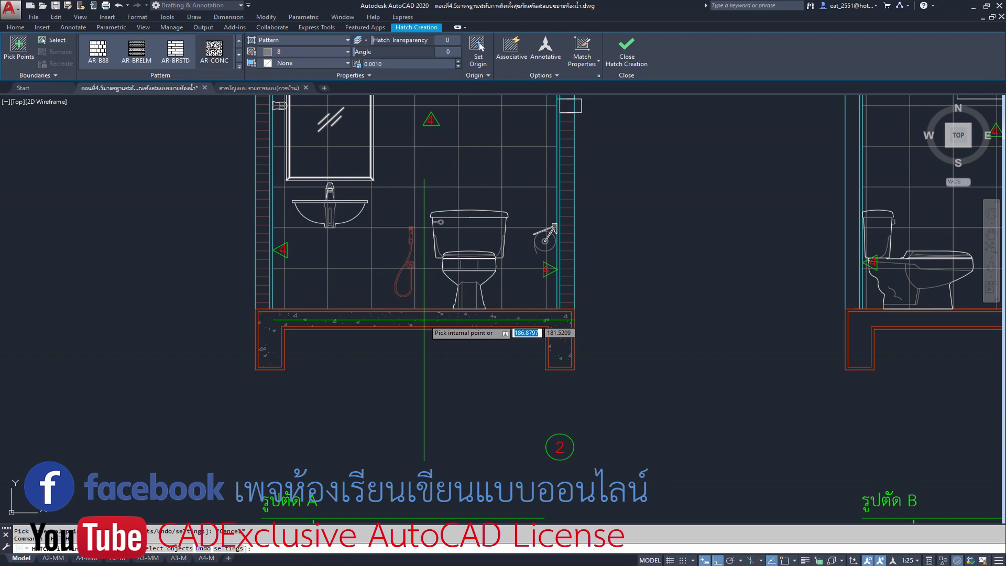
pyautogui.click(424, 319)
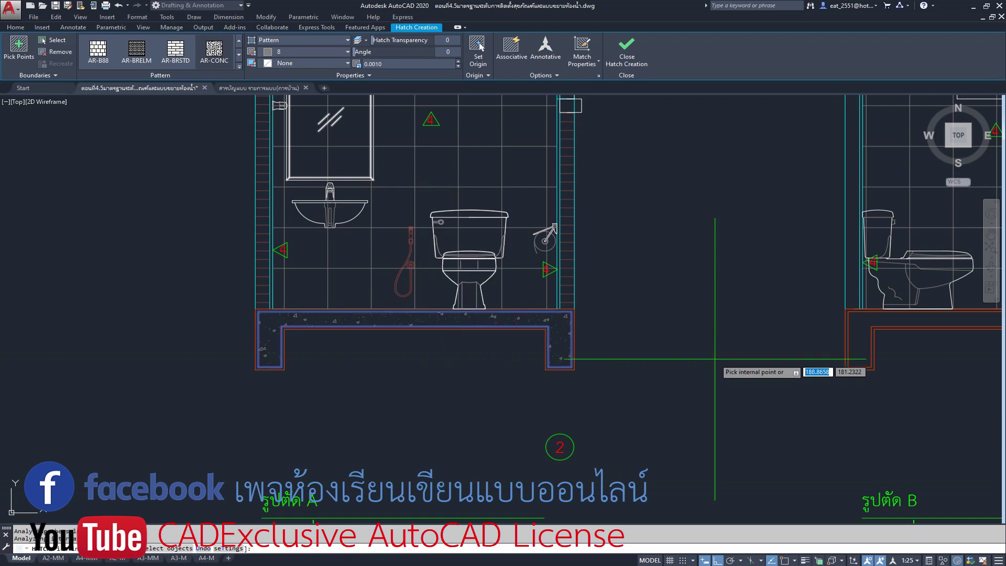
pyautogui.moveTo(712, 354); pyautogui.dragTo(361, 354, button='middle')
pyautogui.press('Return')
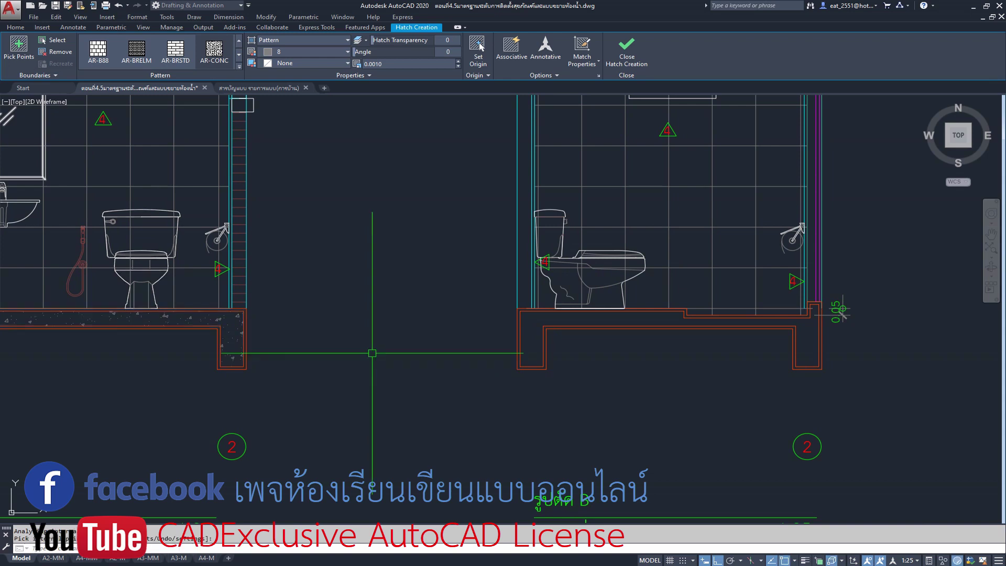
# - Hatch the section B floor slab with the same concrete pattern and select it
pyautogui.press('Return')
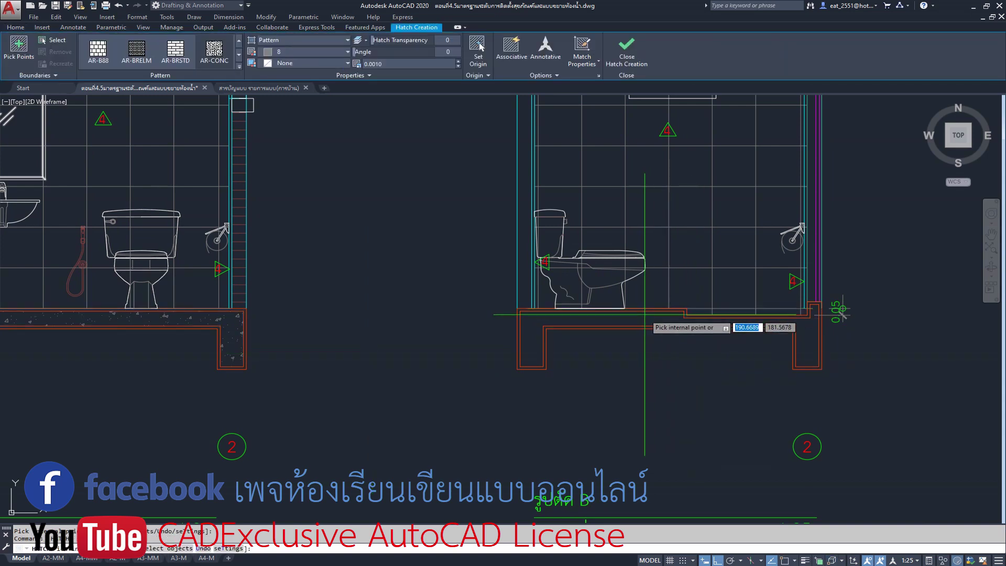
pyautogui.click(641, 316)
pyautogui.press('Return')
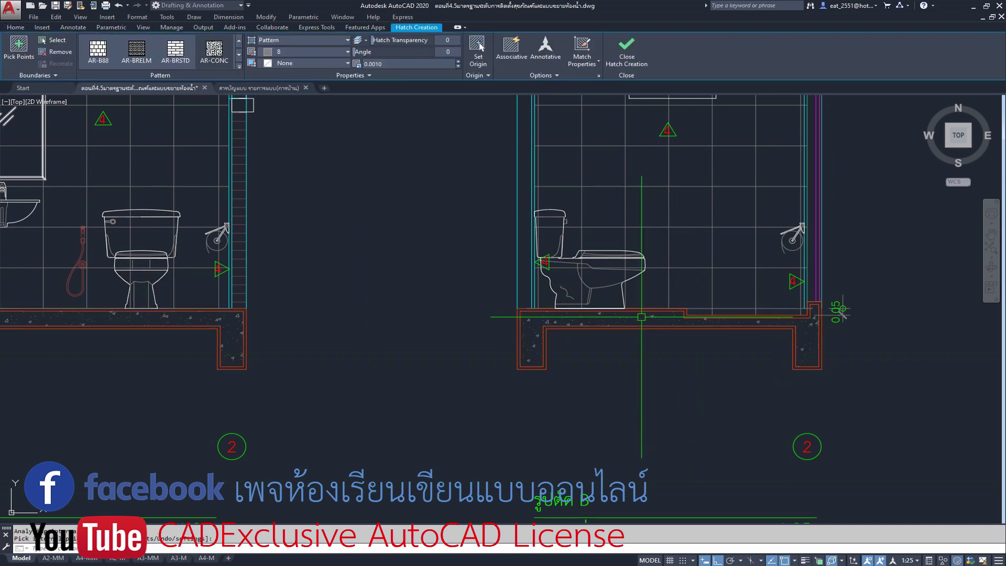
pyautogui.click(601, 317)
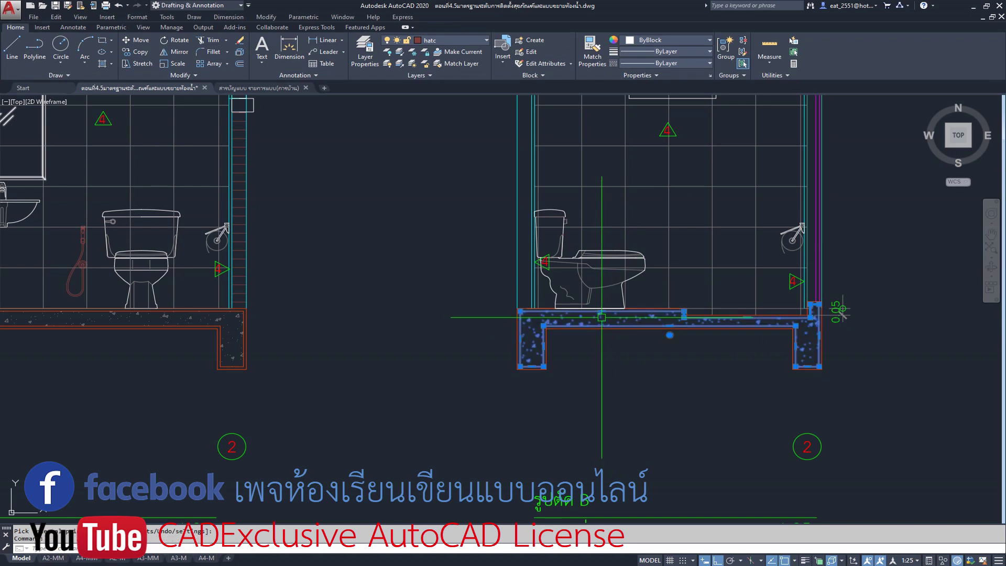
# - Select the section A and B slab hatches and change their colour to ByBlock
pyautogui.click(163, 318)
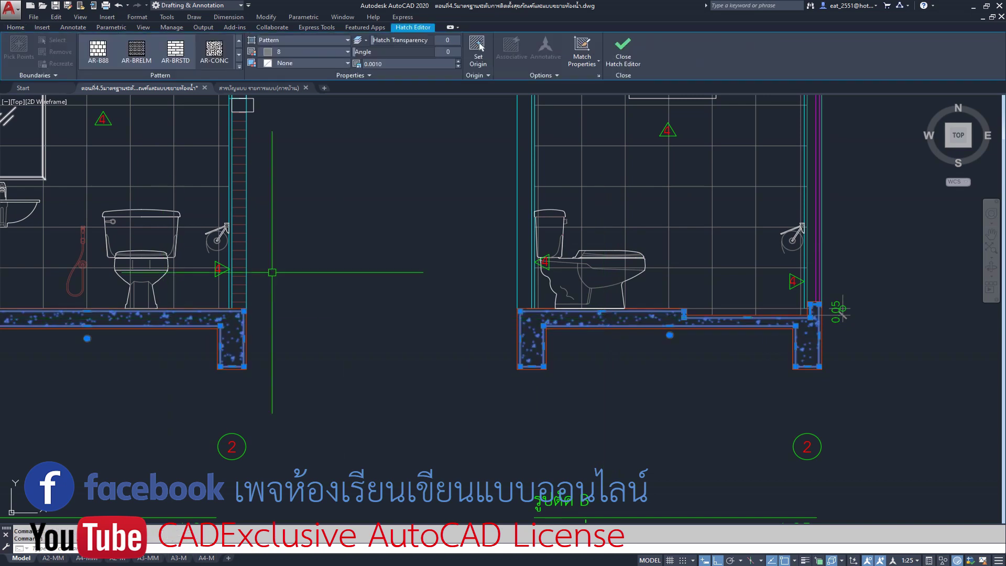
pyautogui.click(15, 27)
pyautogui.click(666, 42)
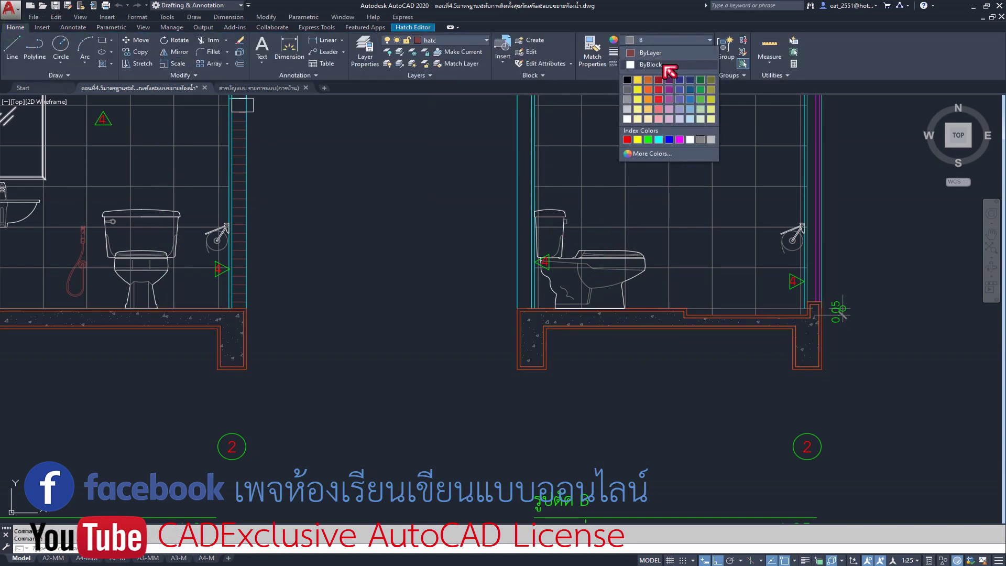
pyautogui.click(655, 64)
pyautogui.press('Escape')
pyautogui.scroll(-4, 458, 333)
pyautogui.scroll(2, 434, 322)
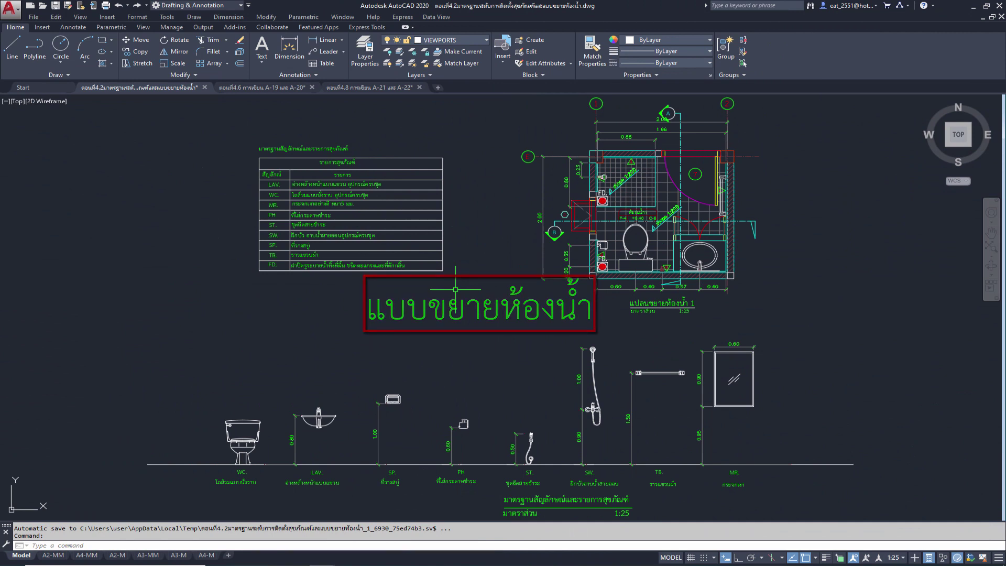
# - Zoom to extents so the whole drawing, including sections A and B, is visible
pyautogui.middleClick(879, 400)
pyautogui.middleClick(879, 401)
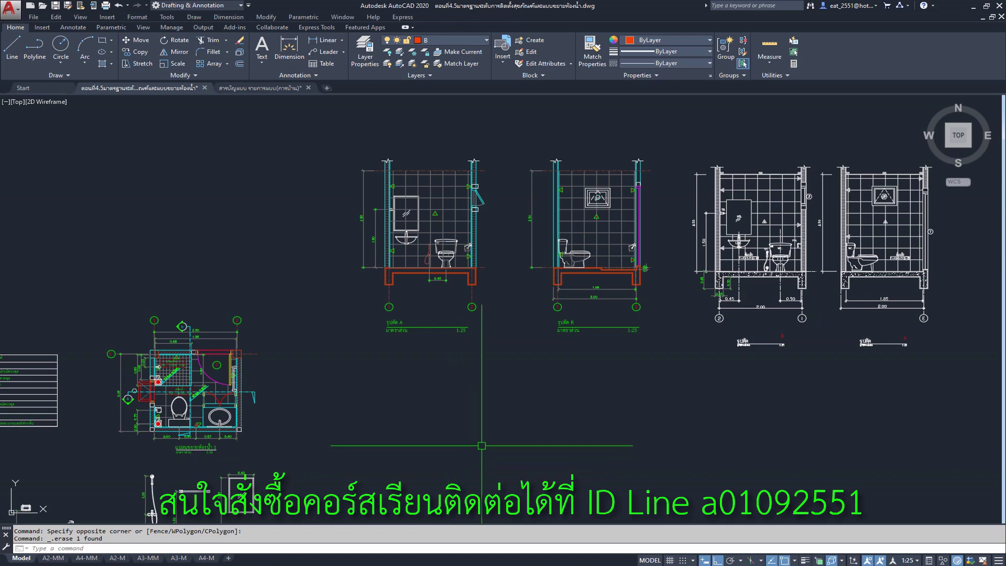
pyautogui.click(264, 88)
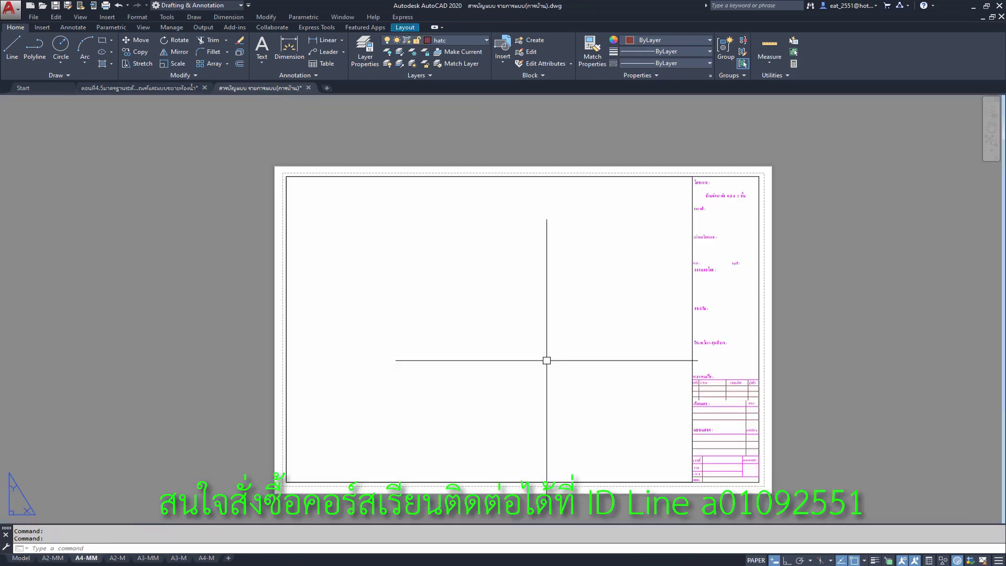
pyautogui.click(21, 558)
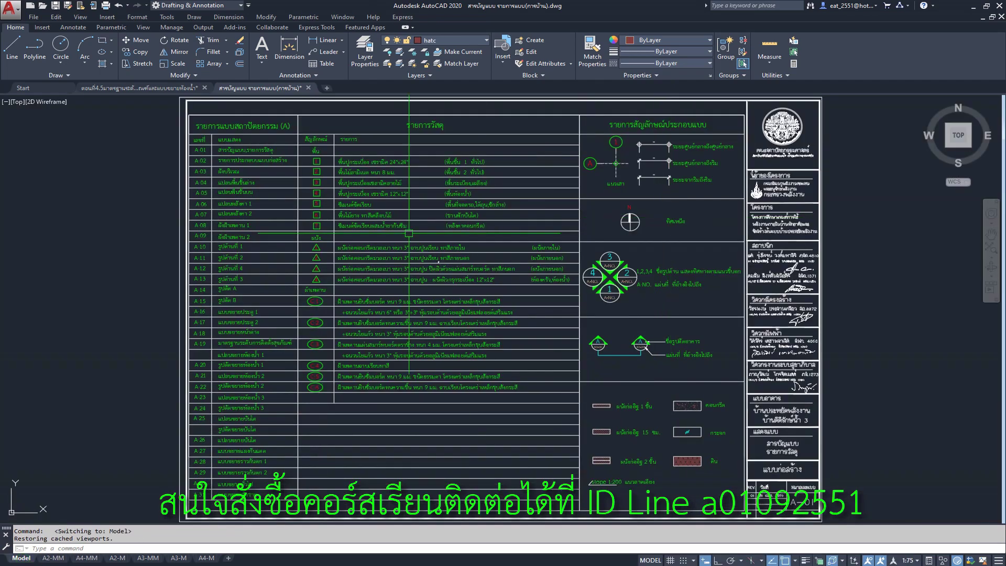
pyautogui.scroll(4, 308, 226)
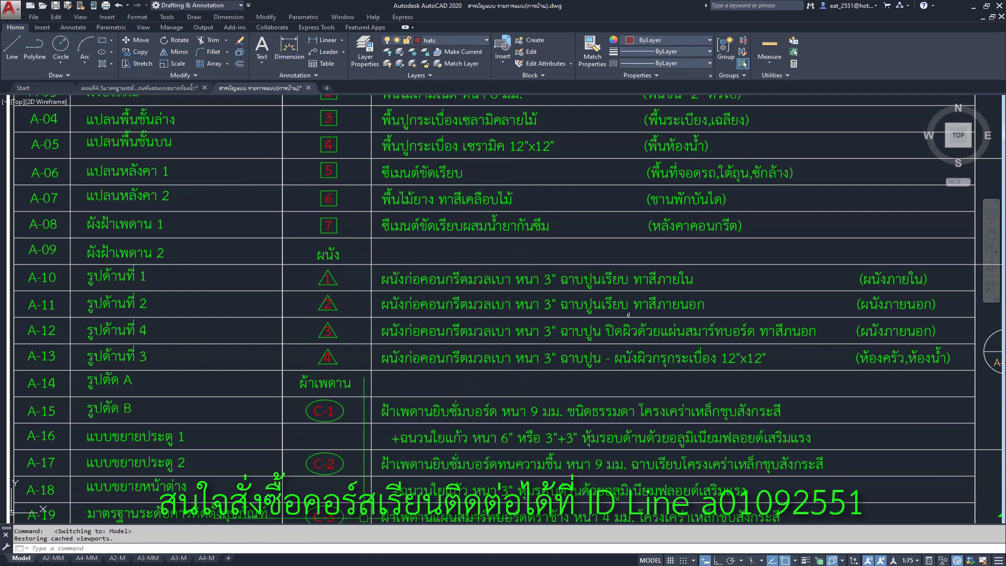
pyautogui.moveTo(493, 218); pyautogui.dragTo(472, 355, button='middle')
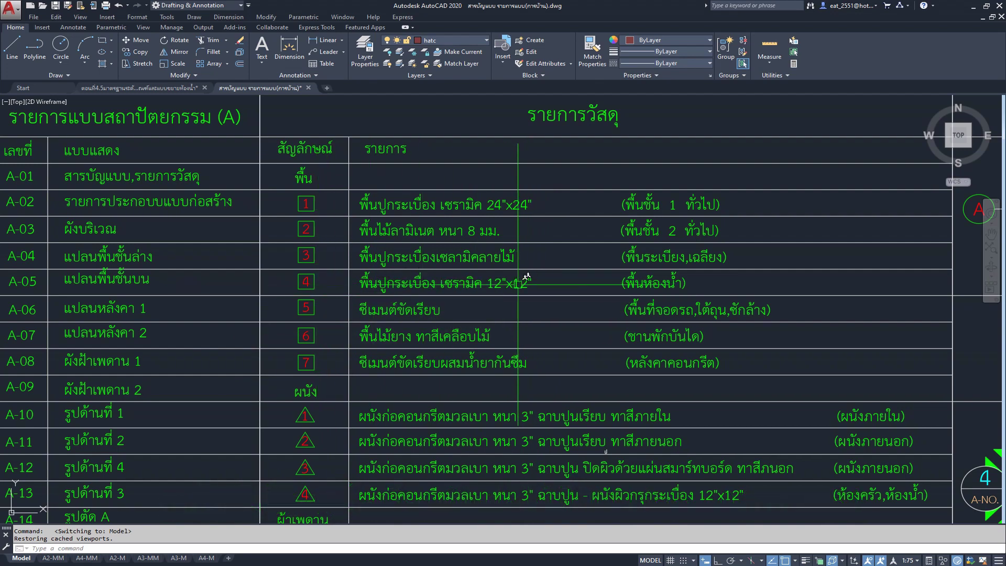
pyautogui.moveTo(510, 322)
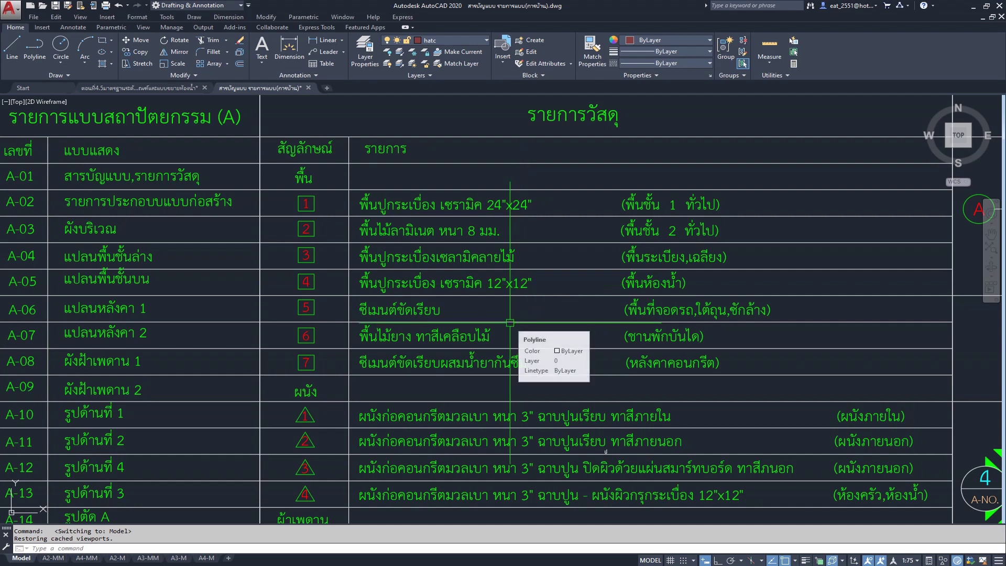
pyautogui.scroll(-3, 510, 323)
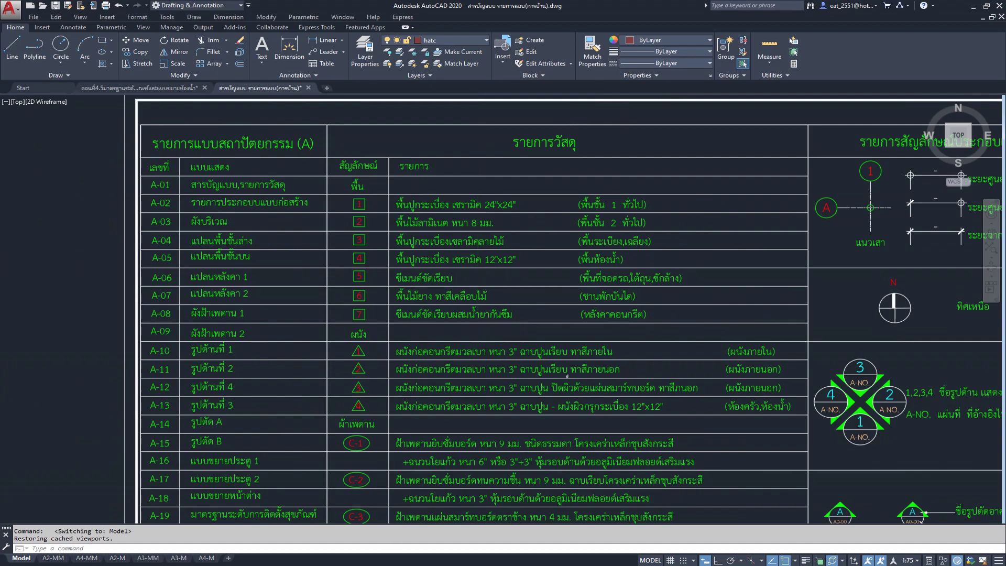
pyautogui.scroll(-1, 498, 288)
pyautogui.scroll(1, 493, 274)
# - Switch to the bathroom drawing and zoom in to inspect the plan's floor hatch
pyautogui.click(139, 88)
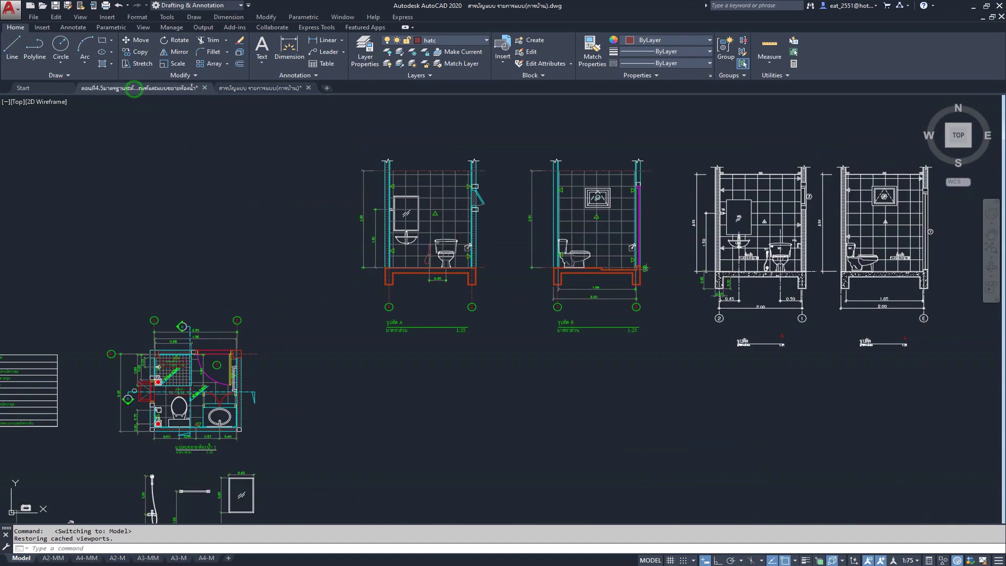
pyautogui.scroll(2, 141, 389)
pyautogui.scroll(2, 262, 340)
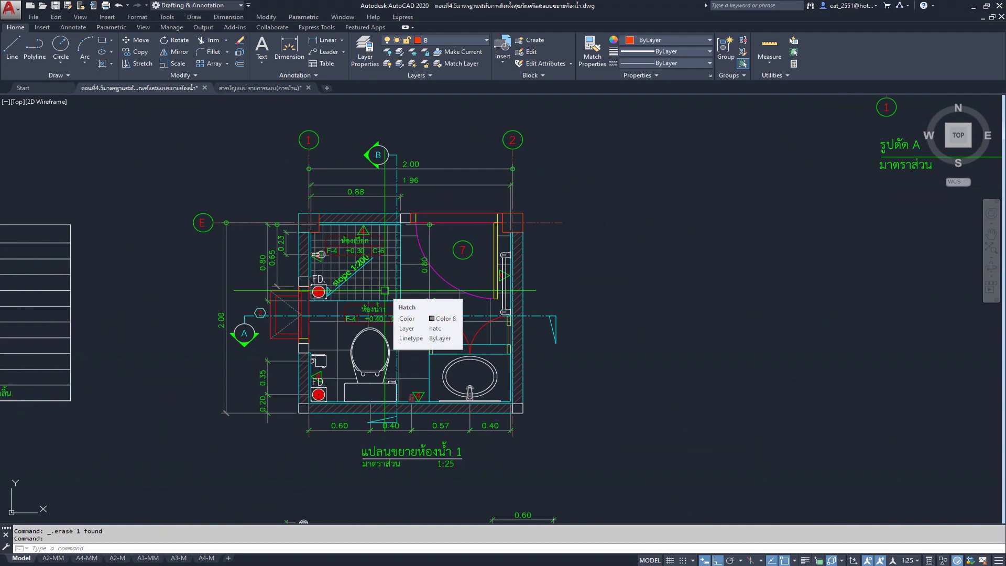
pyautogui.scroll(2, 327, 271)
pyautogui.scroll(2, 327, 271)
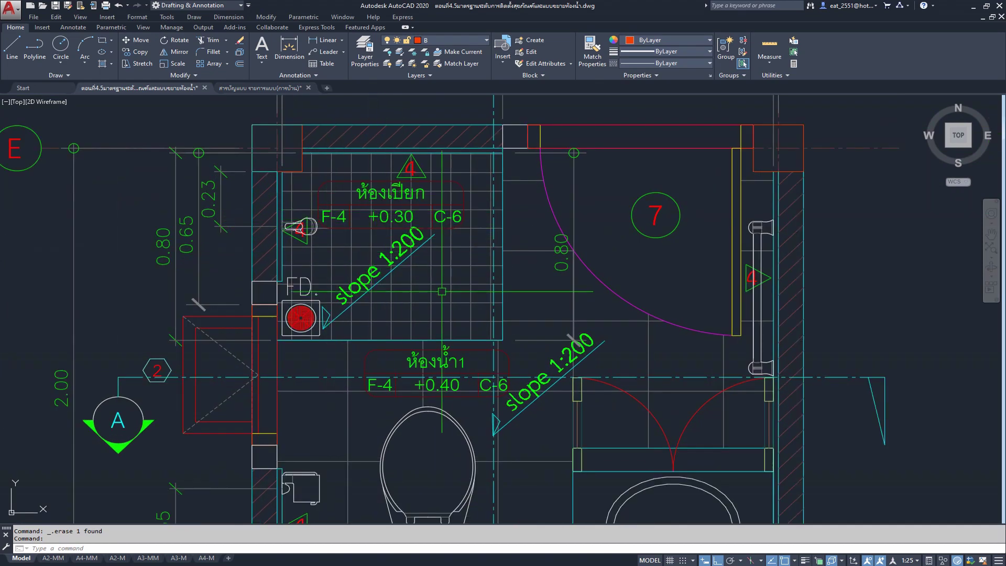
pyautogui.scroll(-2, 442, 291)
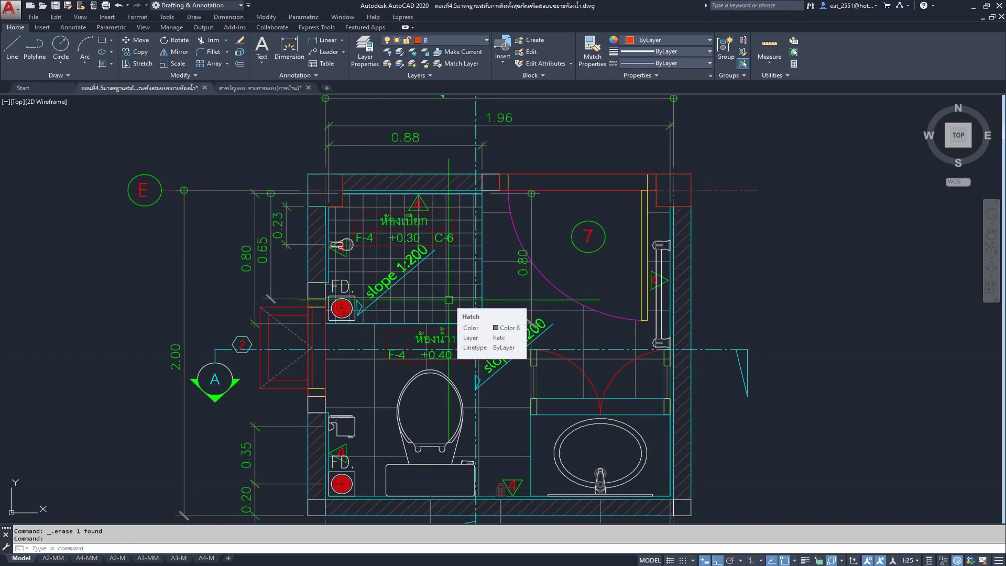
pyautogui.scroll(1, 449, 299)
pyautogui.scroll(1, 445, 299)
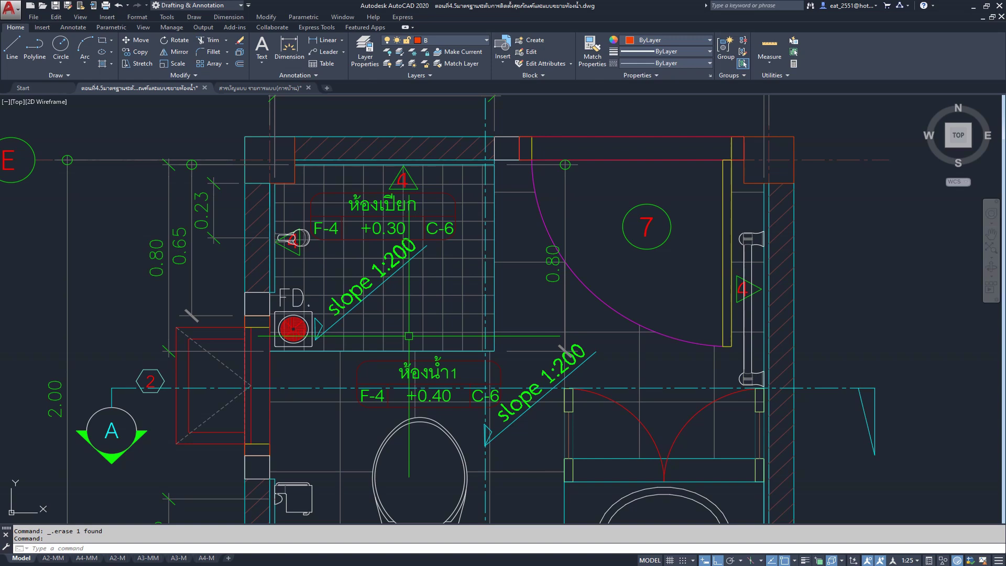
pyautogui.scroll(-2, 409, 335)
# - Pan to the toilet and basin area and start a window around the wet-room label
pyautogui.moveTo(482, 410); pyautogui.dragTo(482, 368, button='middle')
pyautogui.scroll(2, 482, 367)
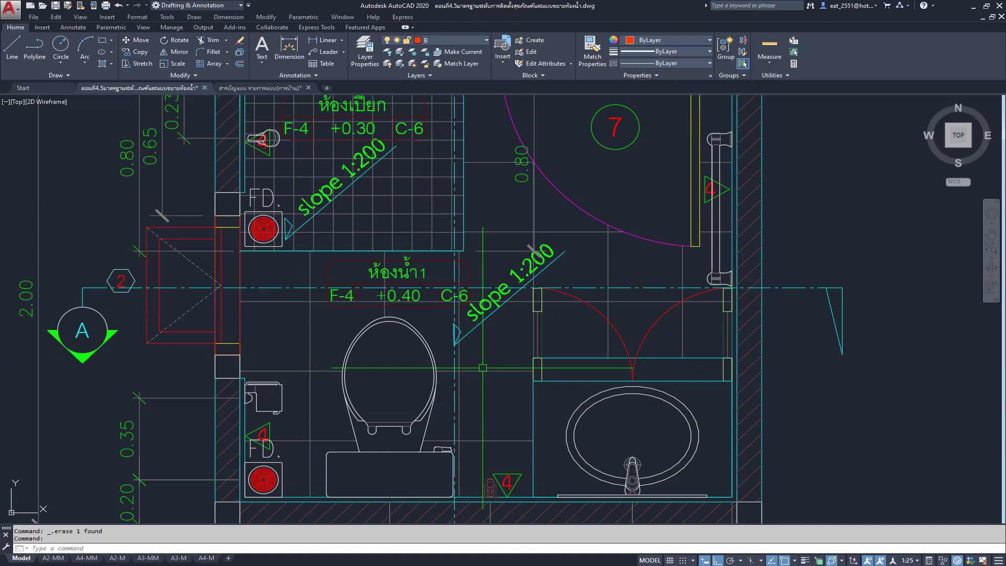
pyautogui.moveTo(410, 259); pyautogui.dragTo(422, 305, button='middle')
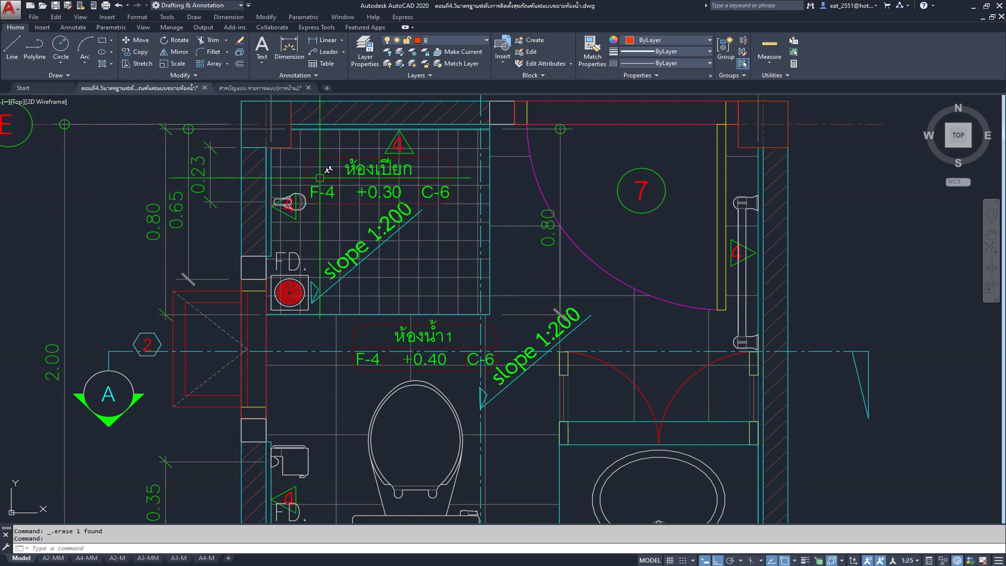
pyautogui.scroll(3, 322, 178)
pyautogui.click(317, 197)
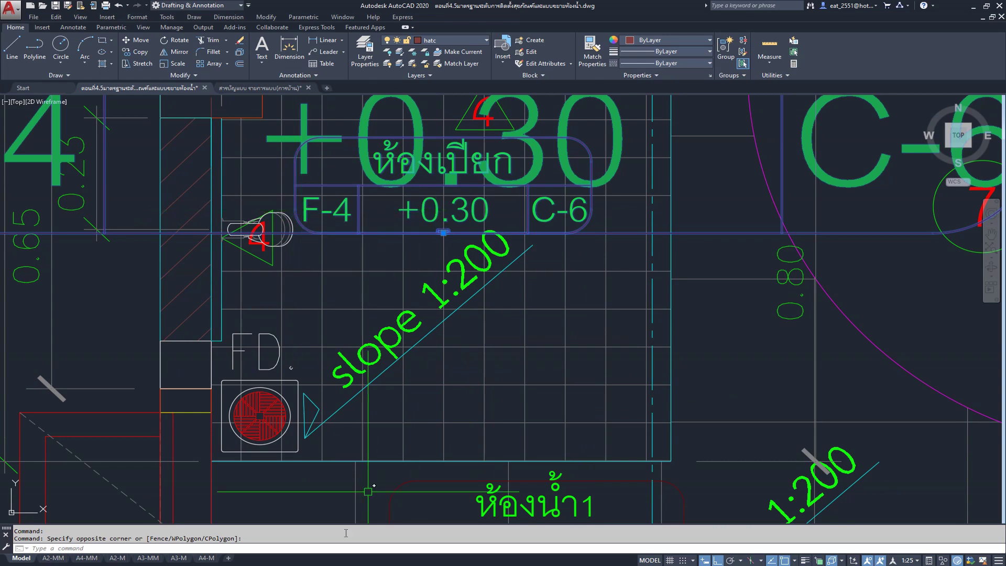
# - In the drawing index file, window-select table rows A-09 to A-15 and their text
pyautogui.click(257, 90)
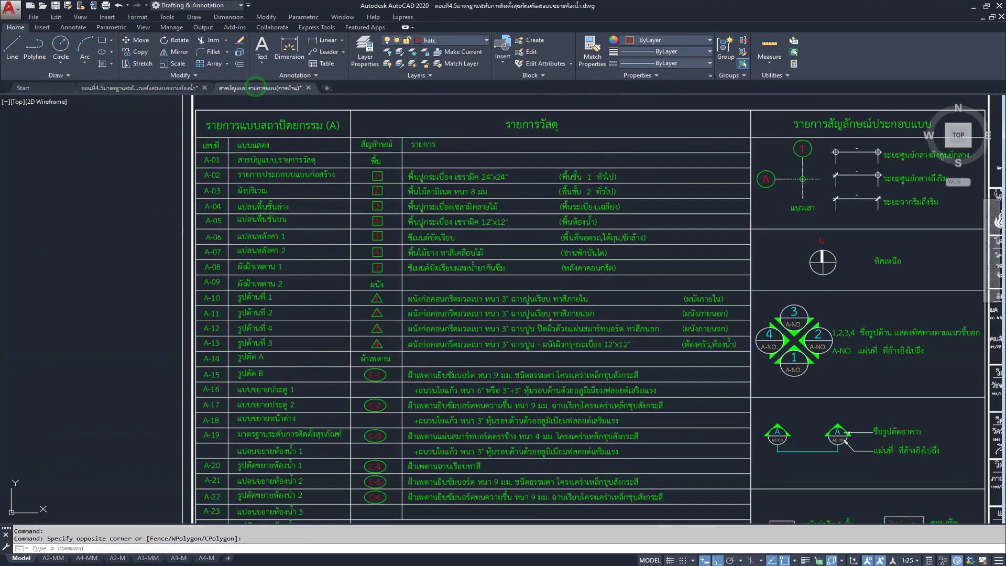
pyautogui.scroll(2, 425, 290)
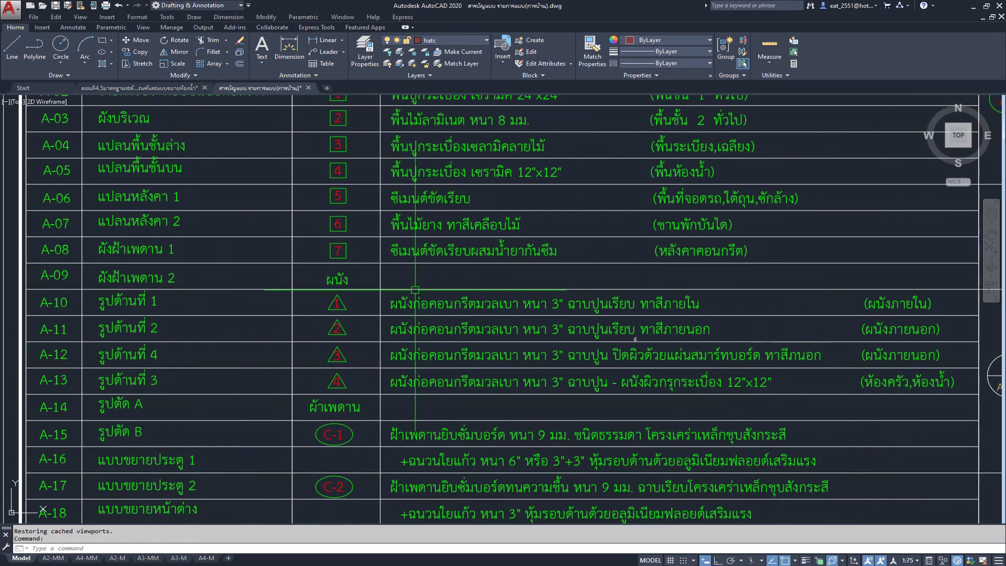
pyautogui.scroll(-1, 437, 281)
pyautogui.scroll(-1, 438, 281)
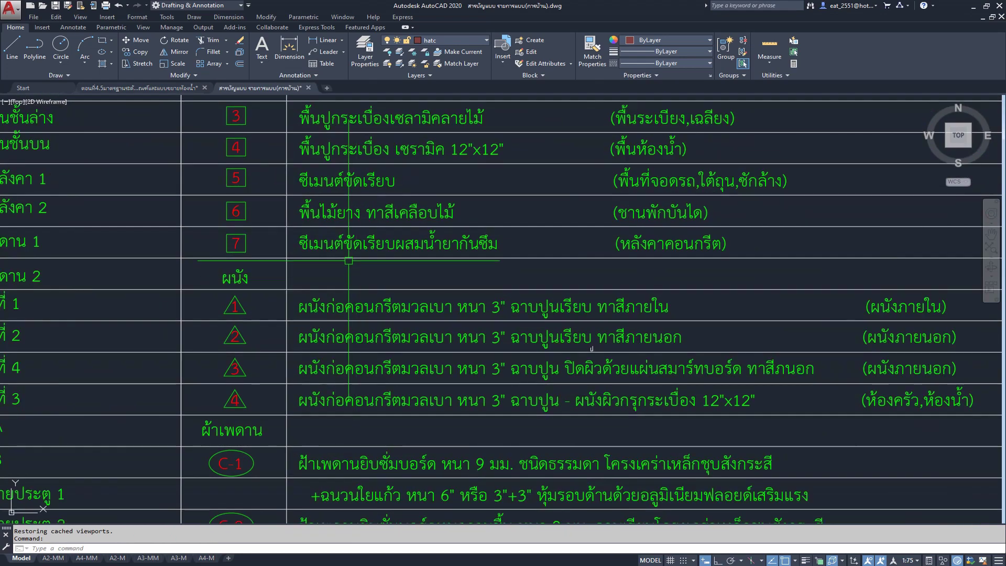
pyautogui.scroll(-2, 437, 281)
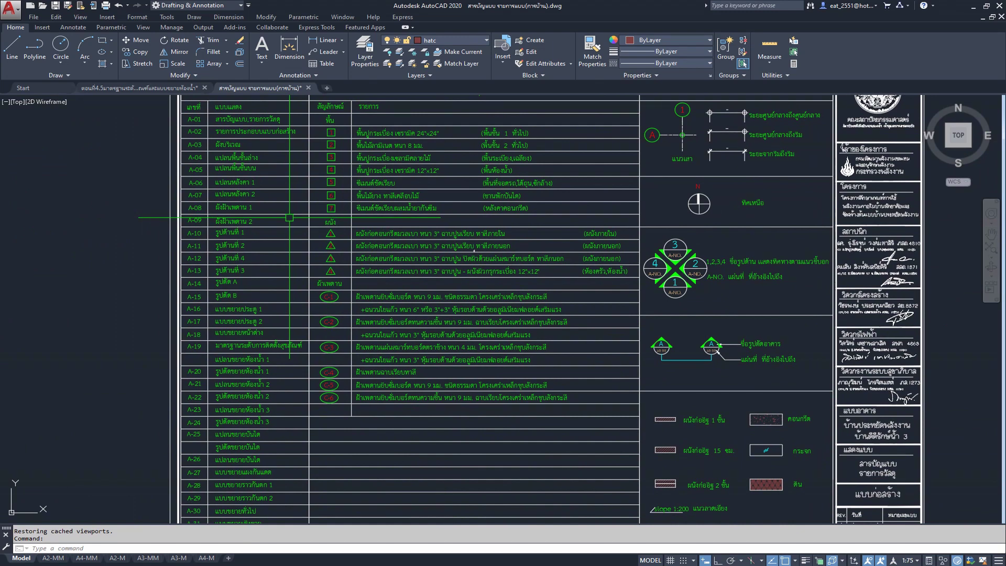
pyautogui.click(291, 218)
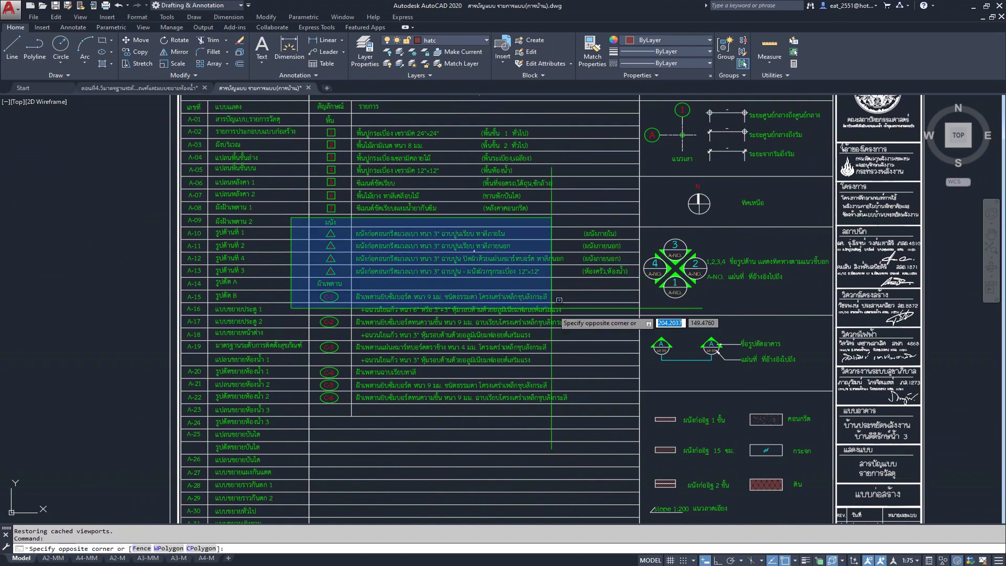
pyautogui.click(632, 446)
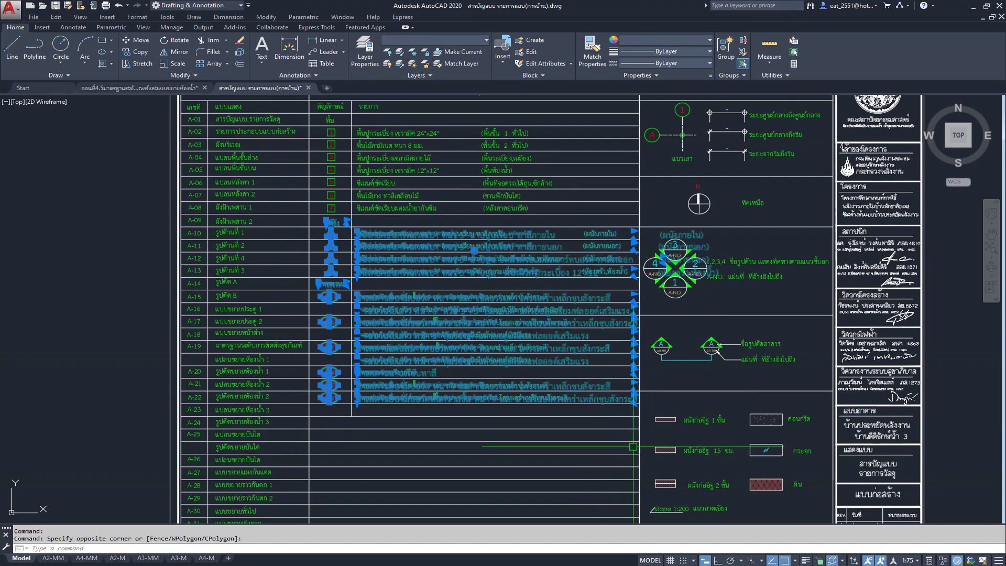
# - Move the ผนัง wall heading, symbols 1–4 and descriptions one row lower
pyautogui.click(131, 45)
pyautogui.scroll(2, 404, 257)
pyautogui.scroll(1, 367, 244)
pyautogui.scroll(1, 344, 230)
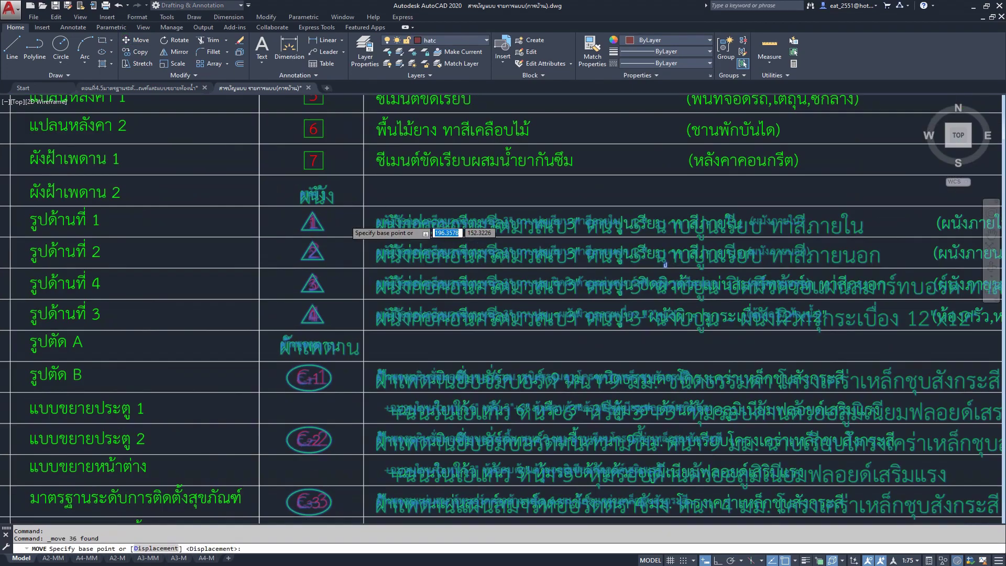
pyautogui.scroll(1, 356, 203)
pyautogui.click(376, 200)
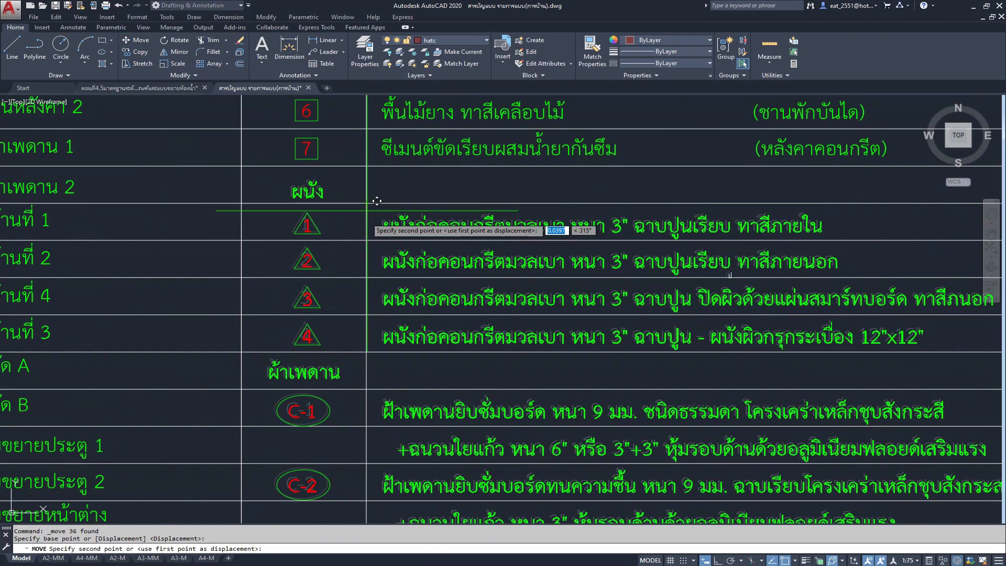
pyautogui.click(361, 302)
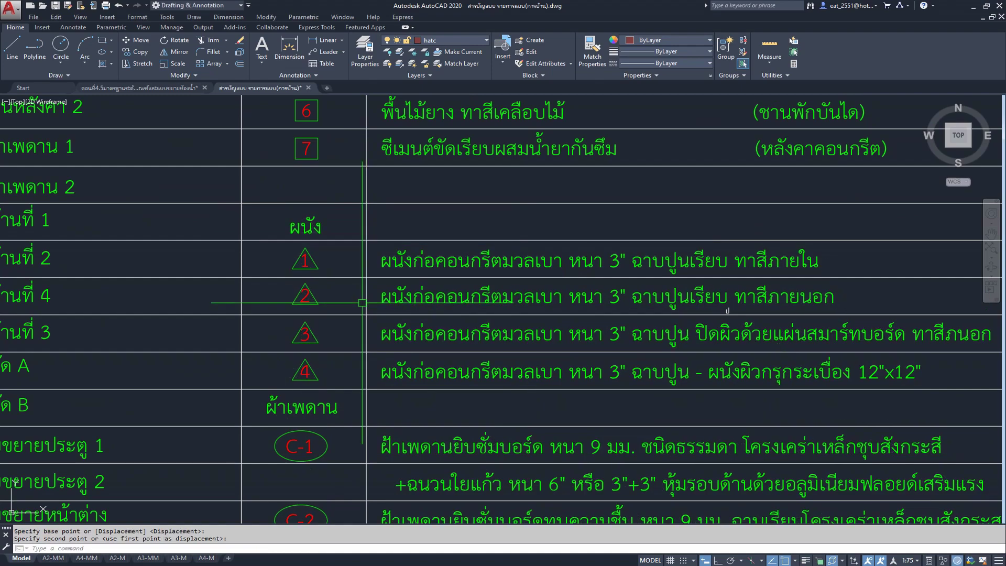
pyautogui.scroll(-4, 362, 302)
pyautogui.scroll(1, 385, 286)
pyautogui.scroll(1, 385, 286)
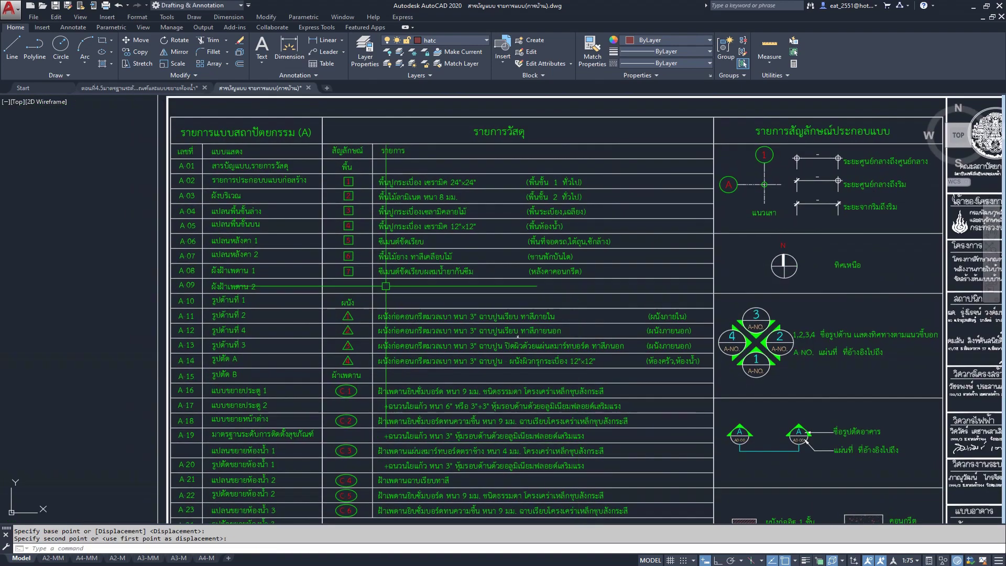
pyautogui.scroll(3, 386, 286)
pyautogui.click(277, 251)
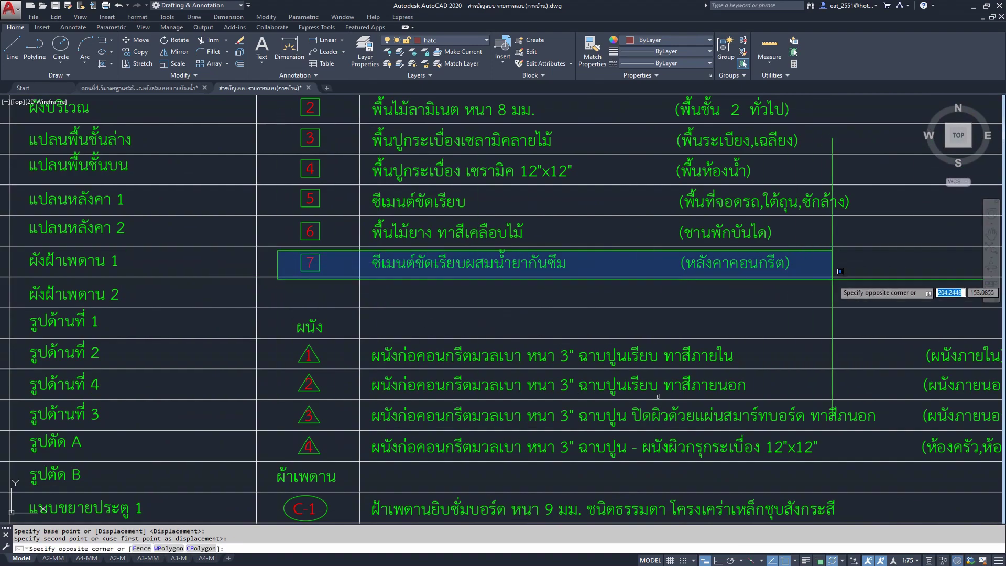
# - Select the row 05 symbol 4 and its 12"x12" ceramic tile description
pyautogui.click(291, 265)
pyautogui.moveTo(348, 272); pyautogui.dragTo(327, 415, button='middle')
pyautogui.scroll(3, 278, 296)
pyautogui.scroll(1, 257, 289)
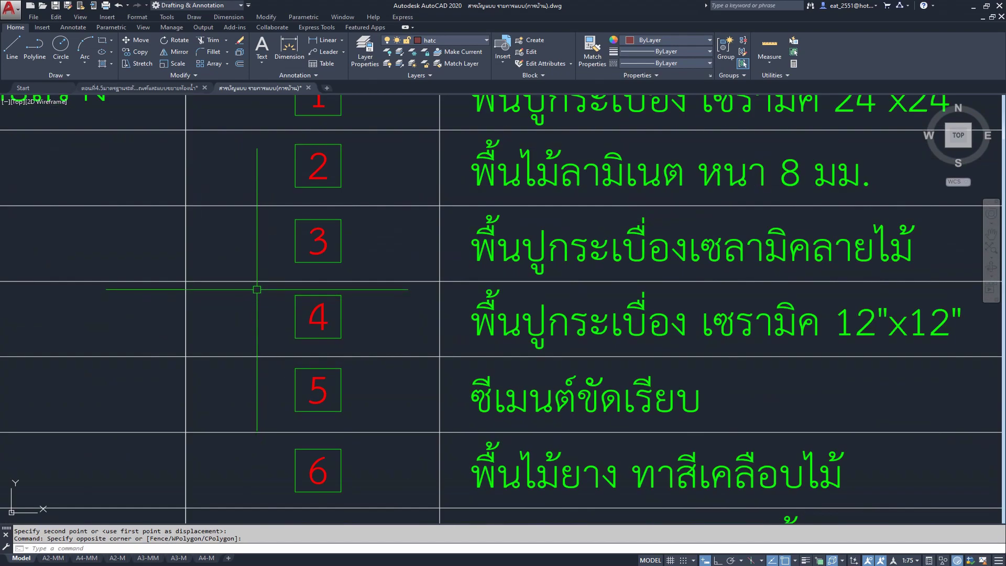
pyautogui.scroll(-1, 257, 289)
pyautogui.click(274, 288)
pyautogui.scroll(-2, 432, 335)
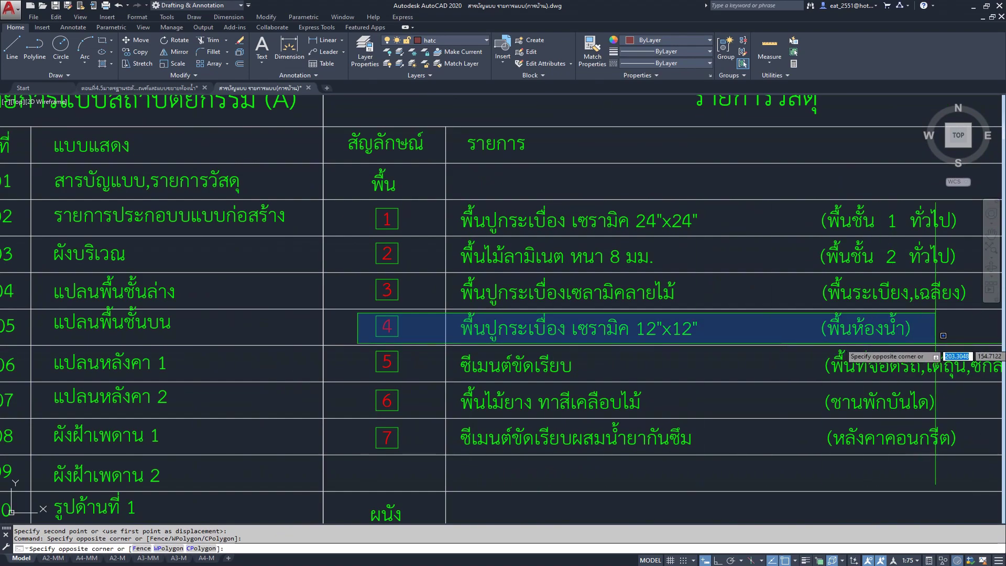
pyautogui.click(942, 335)
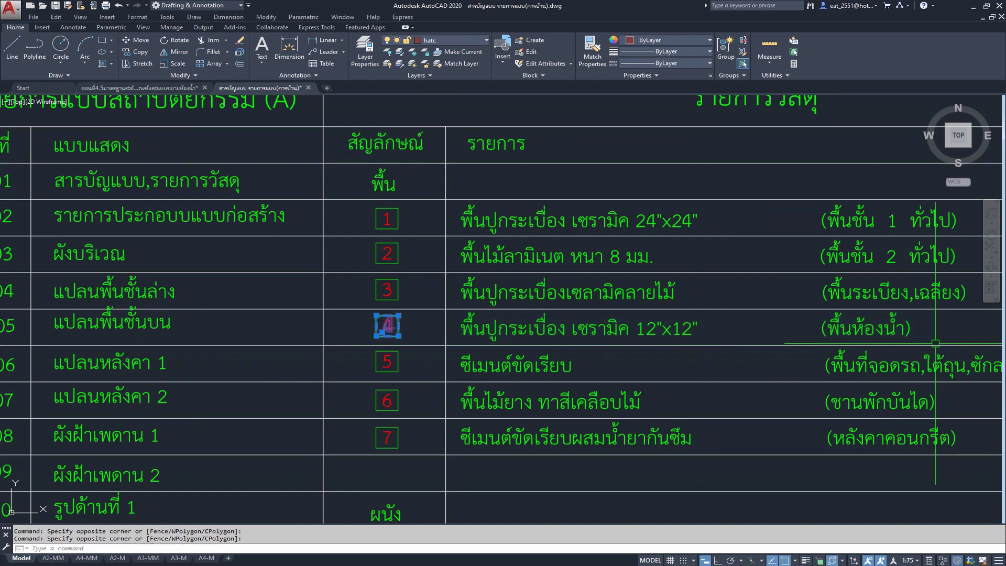
pyautogui.click(587, 323)
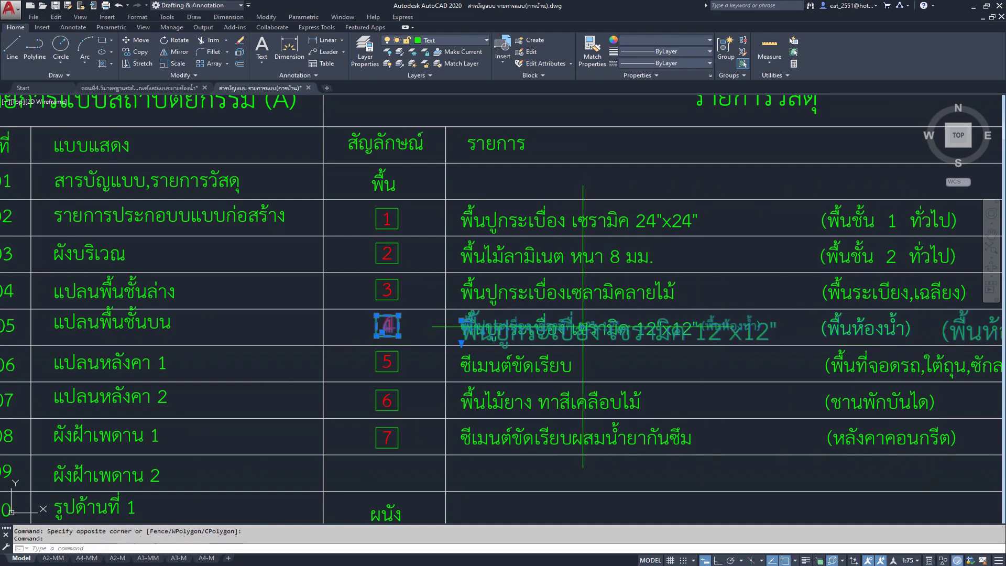
# - Copy the row 05 entry once into the empty row 09 and select the copied symbol
pyautogui.click(135, 52)
pyautogui.click(446, 309)
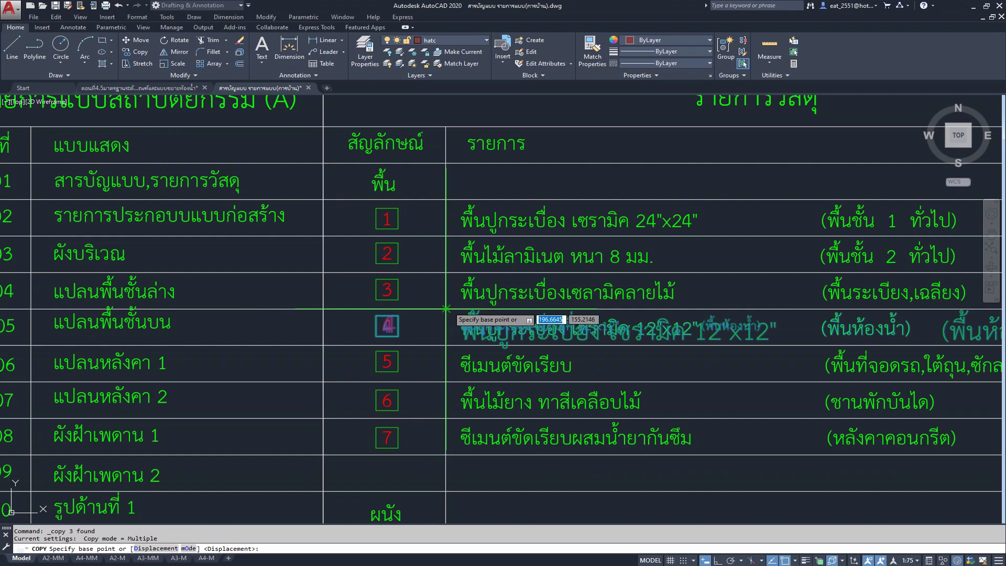
pyautogui.click(446, 456)
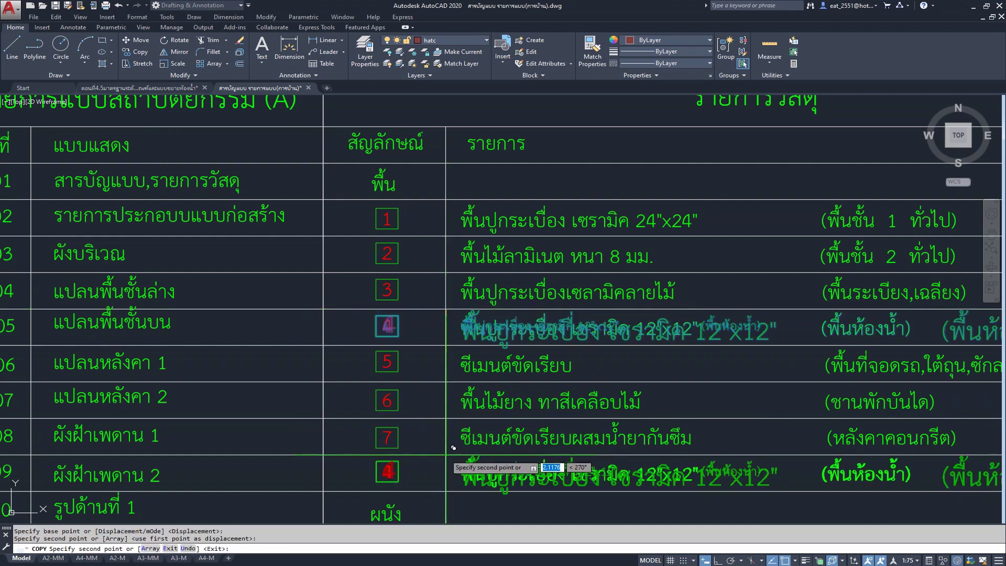
pyautogui.press('Escape')
pyautogui.moveTo(400, 471); pyautogui.dragTo(302, 332, button='middle')
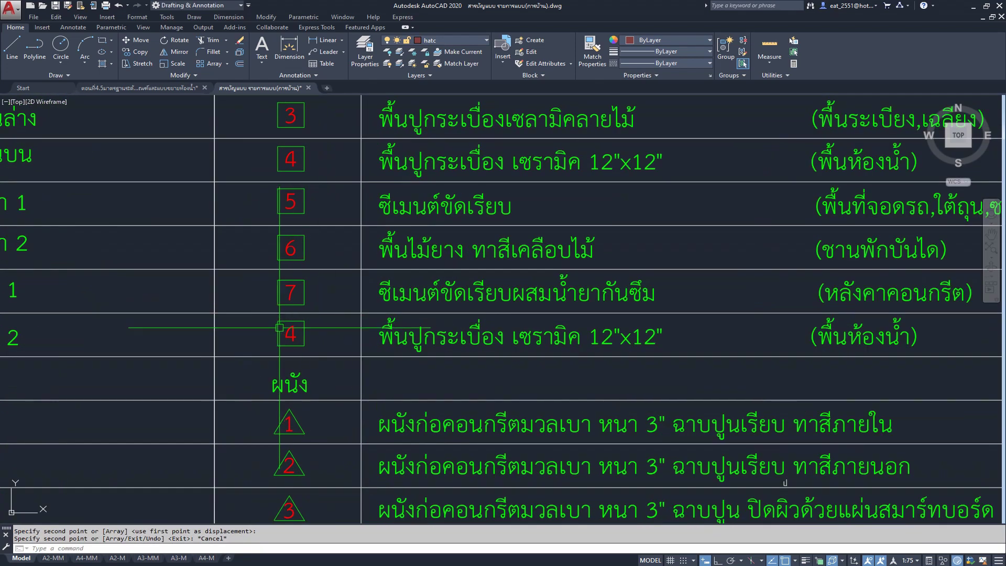
pyautogui.scroll(4, 301, 332)
pyautogui.click(301, 332)
# - Renumber the copied floor symbol to 8
pyautogui.doubleClick(317, 331)
pyautogui.write('8')
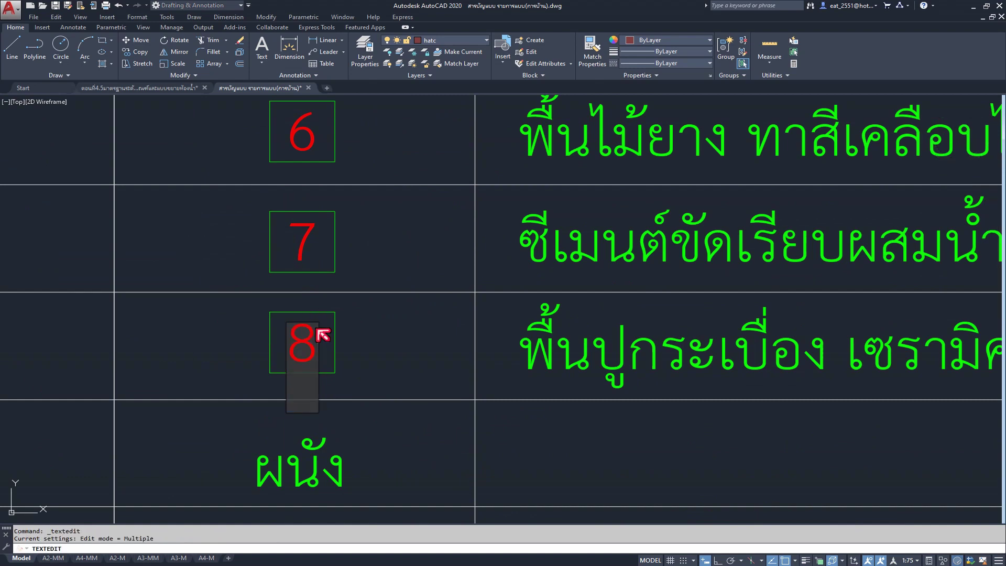
pyautogui.press('Escape')
pyautogui.press('Escape')
pyautogui.scroll(-3, 269, 285)
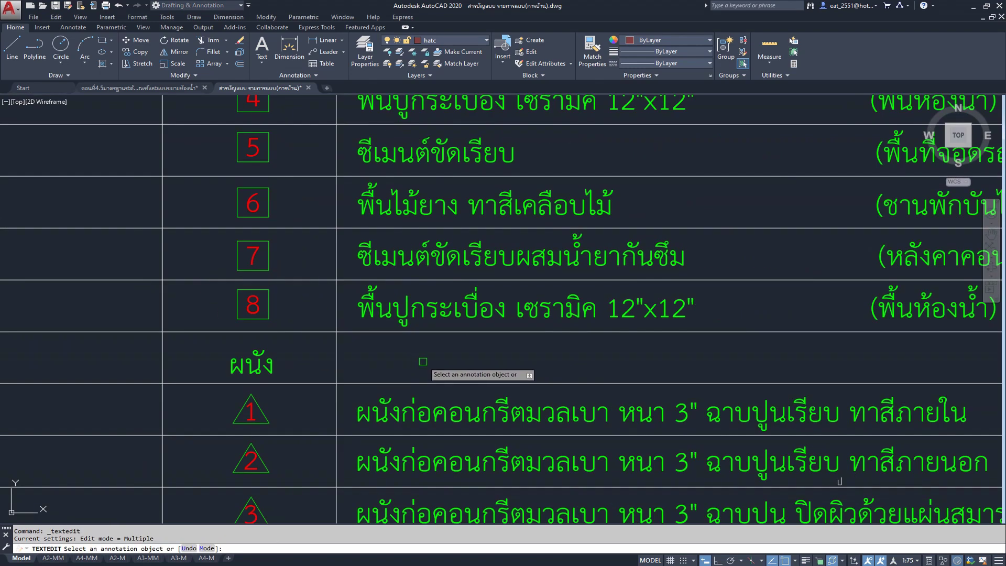
pyautogui.scroll(-2, 563, 318)
pyautogui.scroll(4, 395, 337)
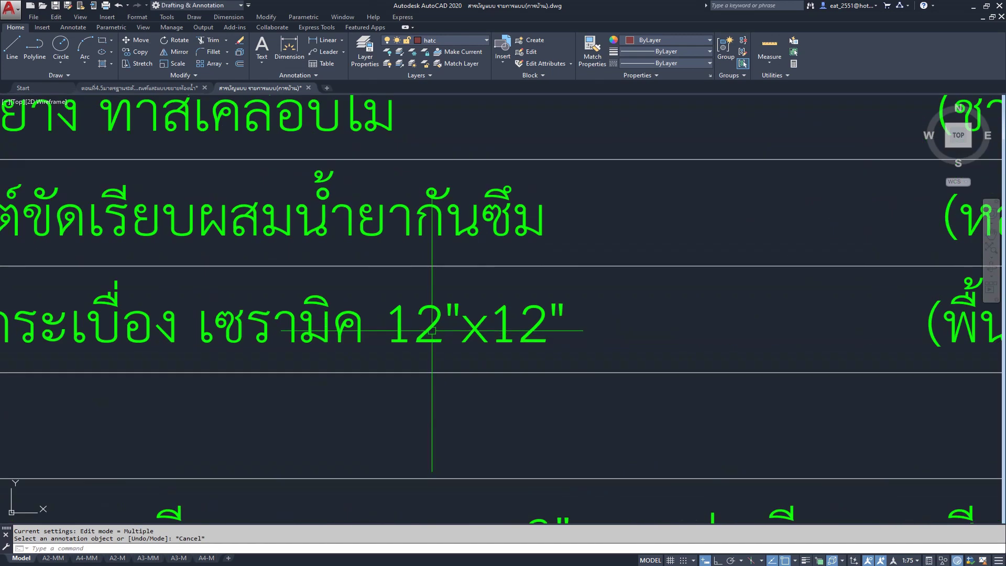
pyautogui.scroll(2, 435, 322)
# - Change the copied description from 12"x12" to 4"x4" ceramic tile
pyautogui.doubleClick(445, 329)
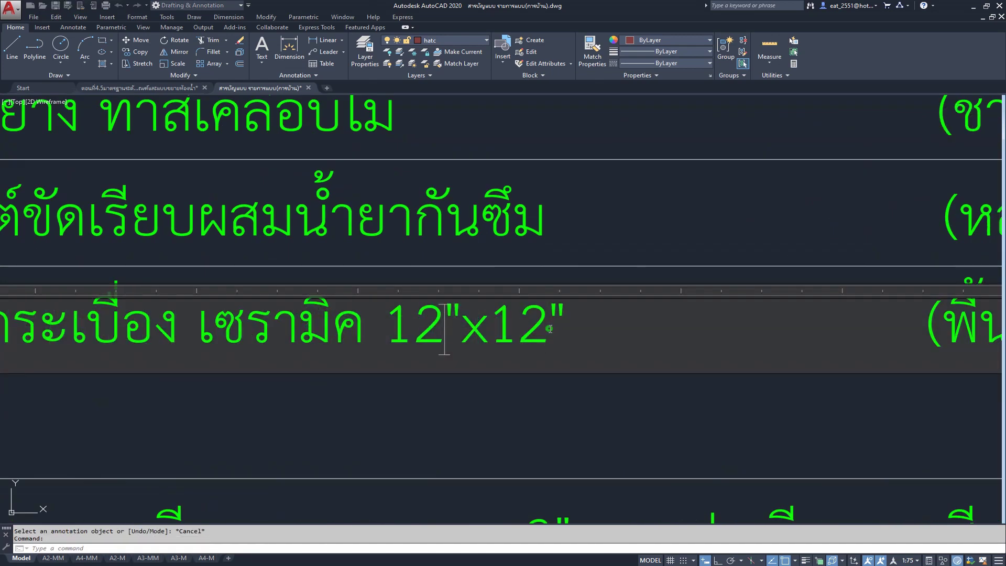
pyautogui.press('BackSpace')
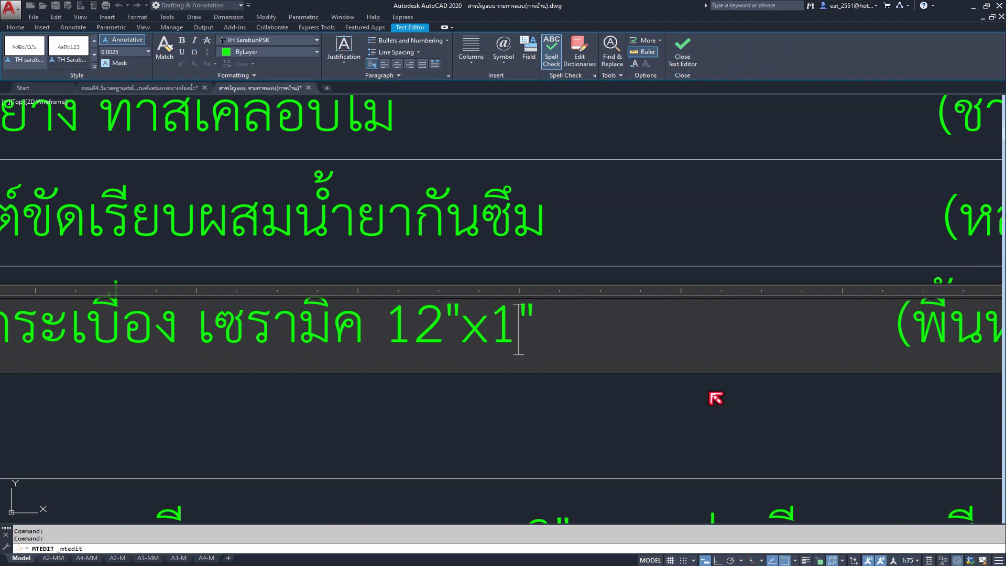
pyautogui.press('BackSpace')
pyautogui.write('4')
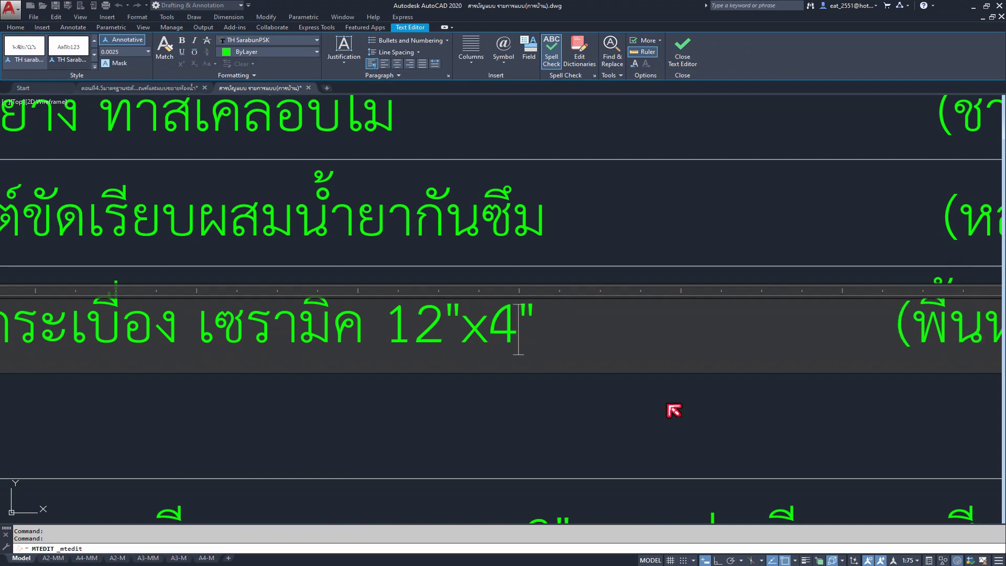
pyautogui.press('BackSpace')
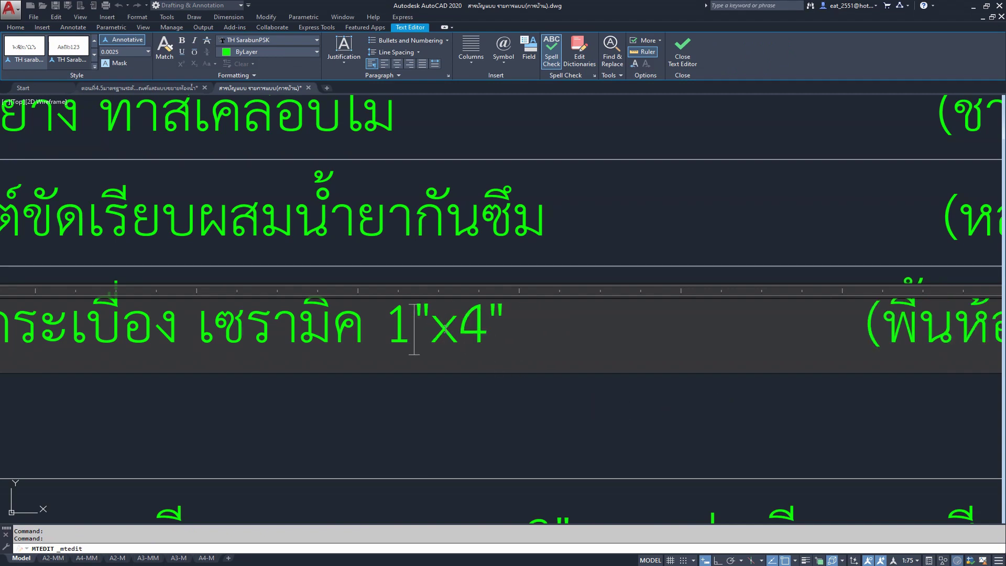
pyautogui.press('BackSpace')
pyautogui.write('4')
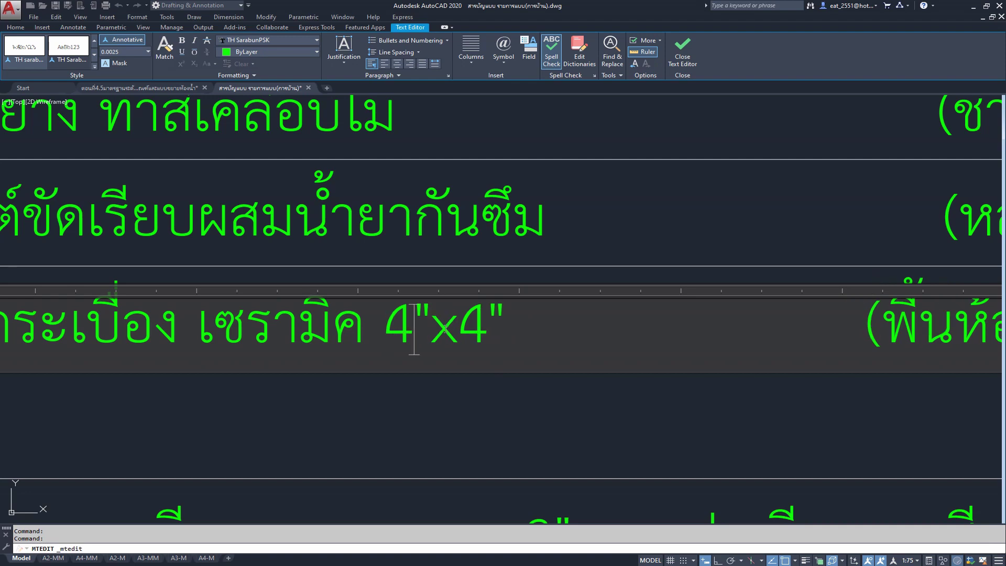
pyautogui.click(557, 406)
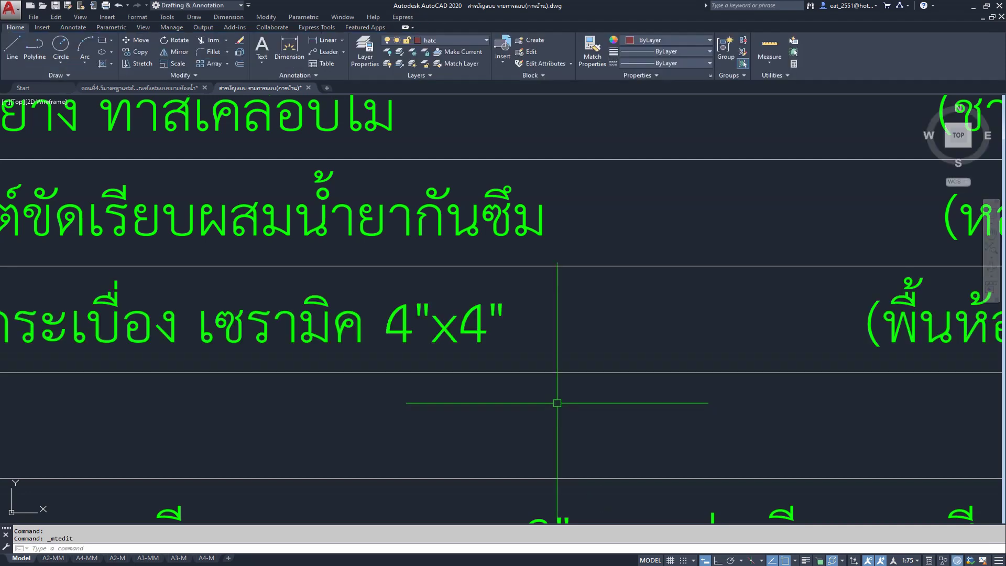
# - Zoom to the glass swatch in the hatch legend and try selecting its cyan lines
pyautogui.scroll(-5, 565, 246)
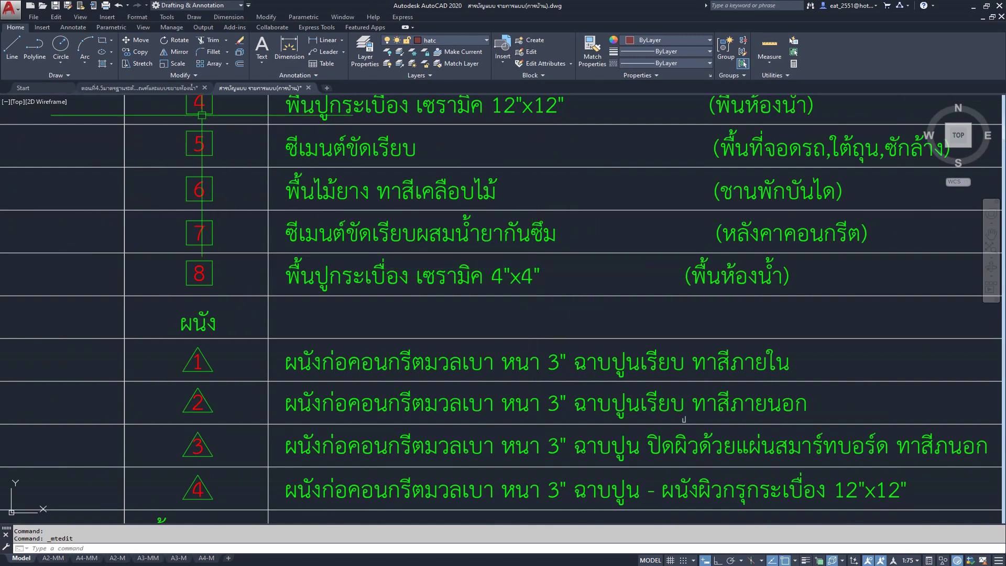
pyautogui.scroll(-5, 545, 314)
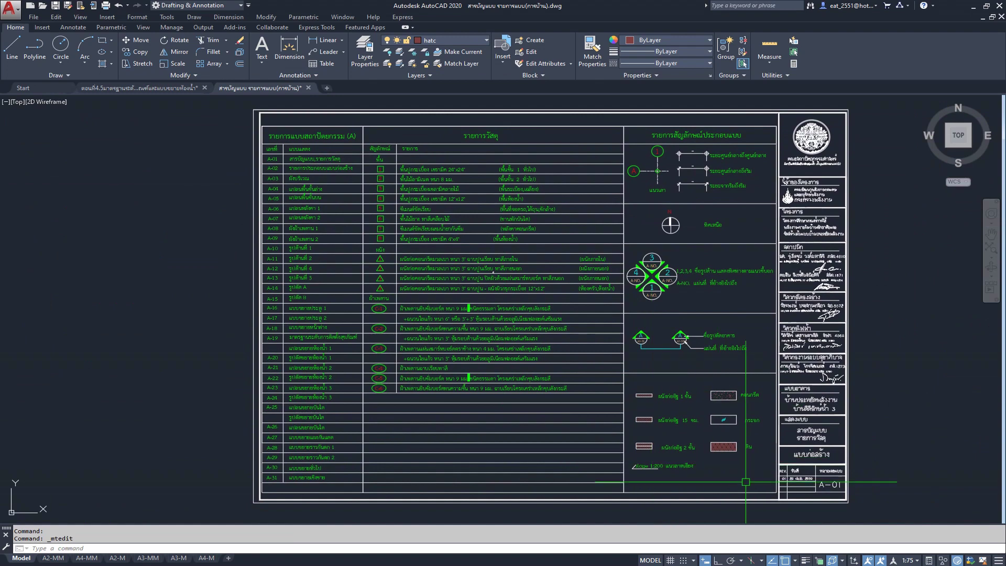
pyautogui.scroll(5, 746, 481)
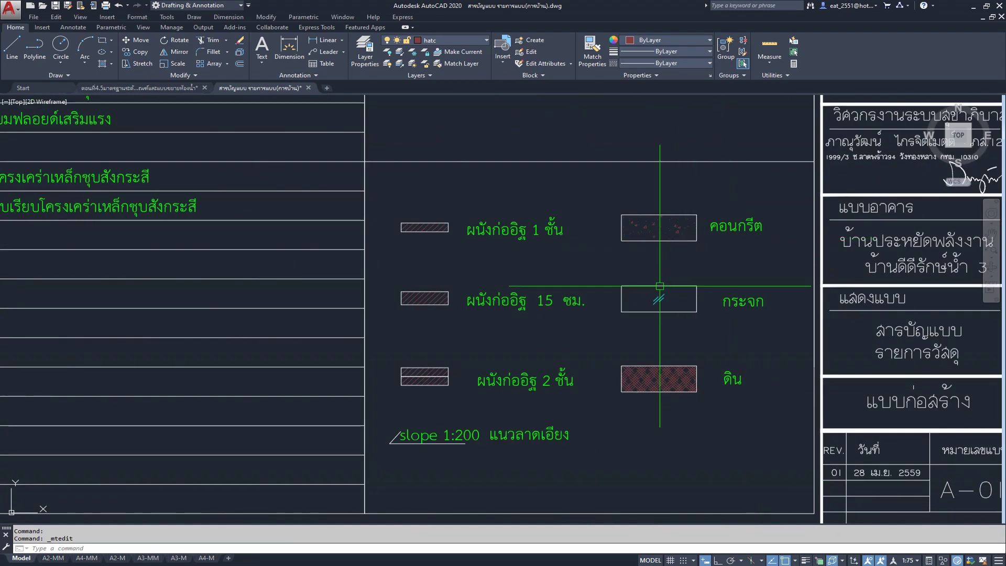
pyautogui.scroll(2, 415, 228)
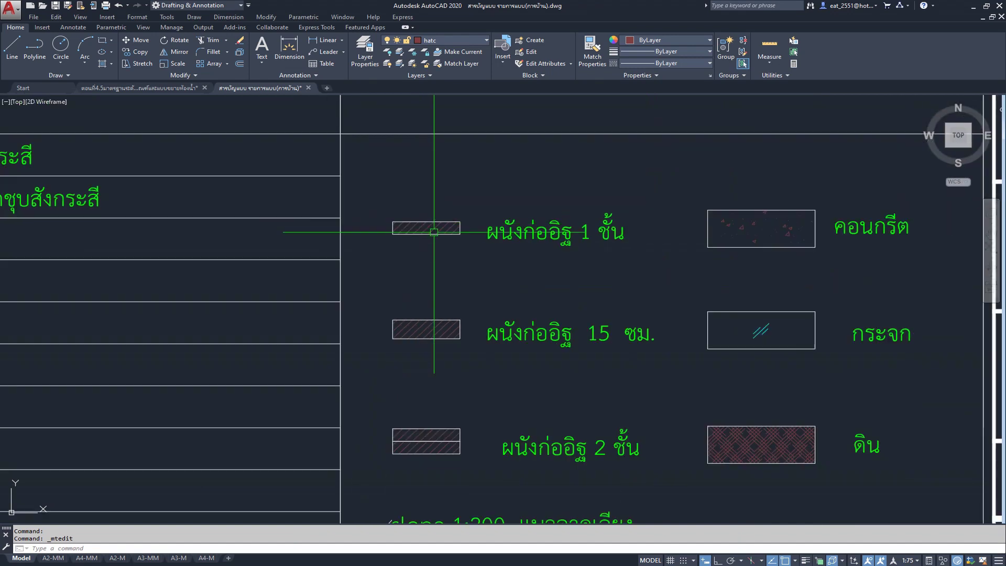
pyautogui.scroll(3, 784, 318)
pyautogui.scroll(1, 664, 332)
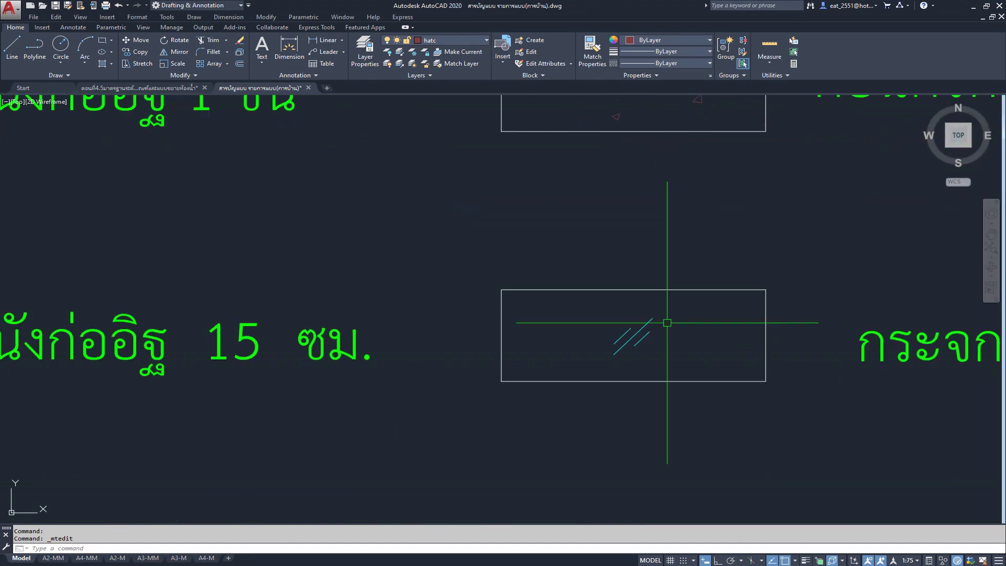
pyautogui.click(702, 308)
pyautogui.click(588, 366)
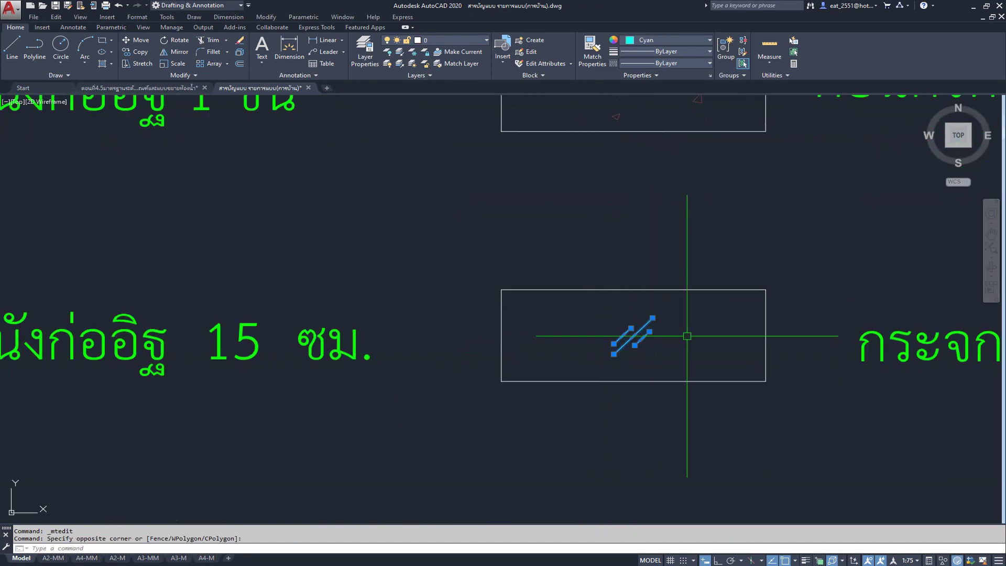
pyautogui.press('Escape')
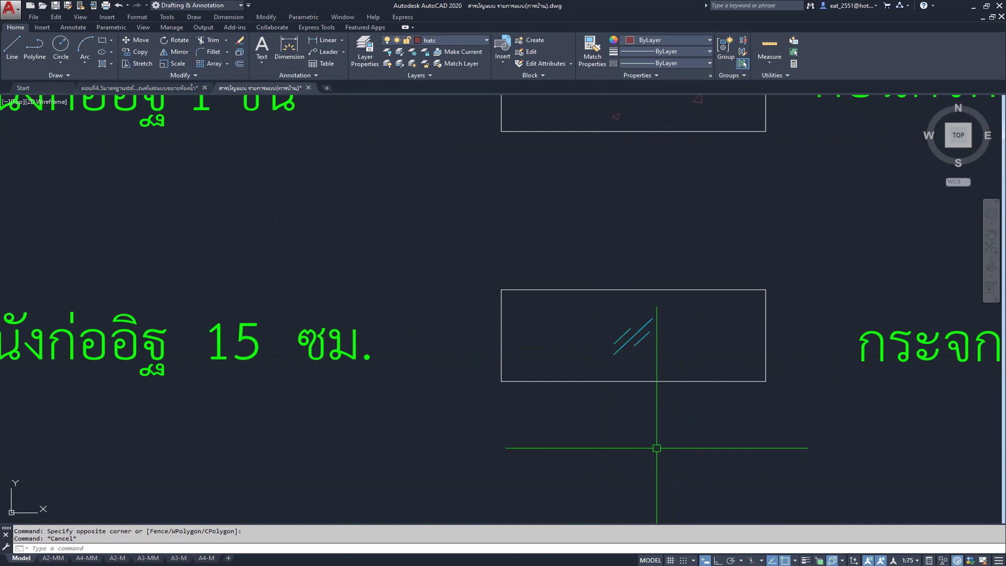
# - Reselect the cyan diagonal glass lines and move them above the rectangle
pyautogui.click(518, 246)
pyautogui.click(709, 443)
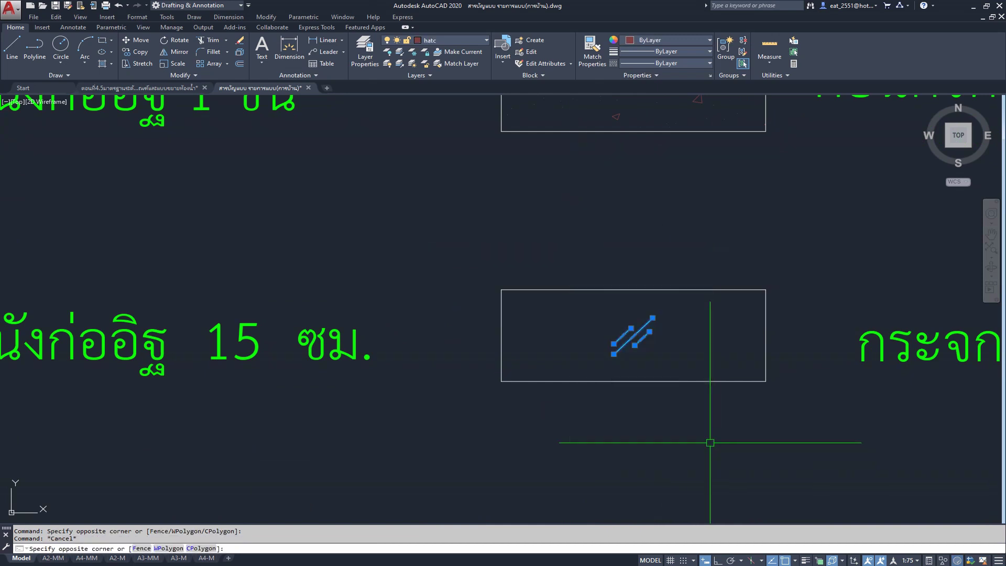
pyautogui.click(148, 45)
pyautogui.click(415, 386)
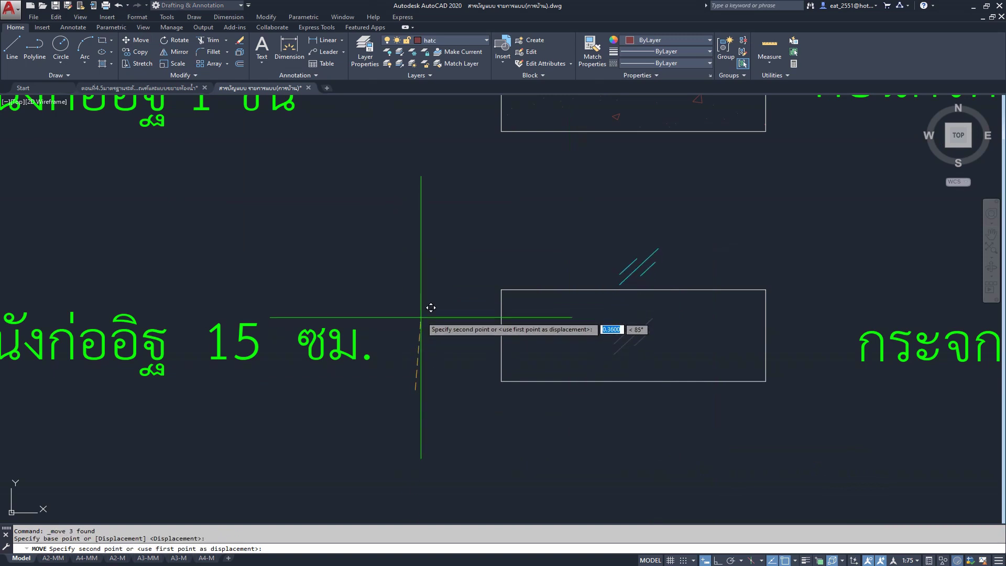
pyautogui.click(420, 273)
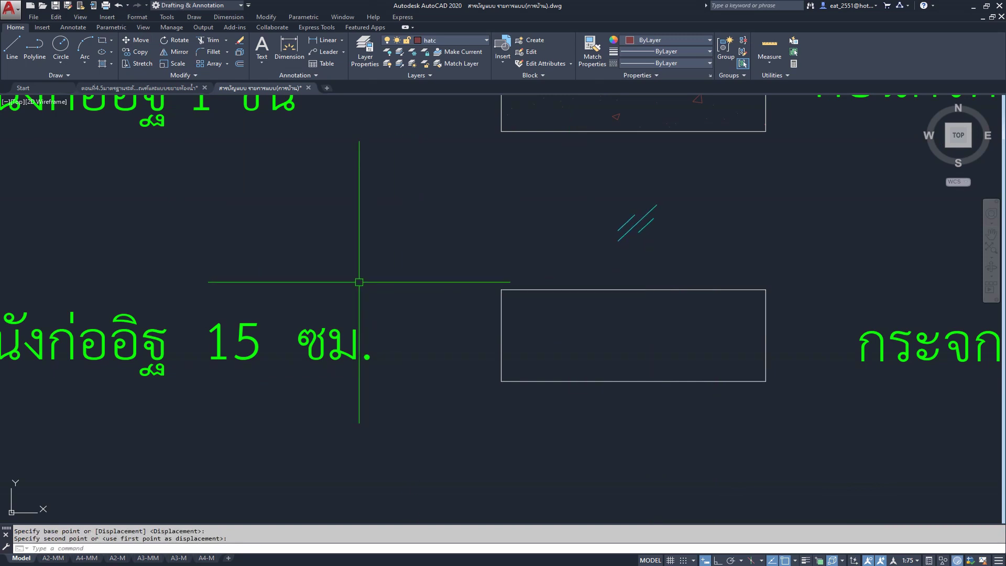
pyautogui.click(102, 63)
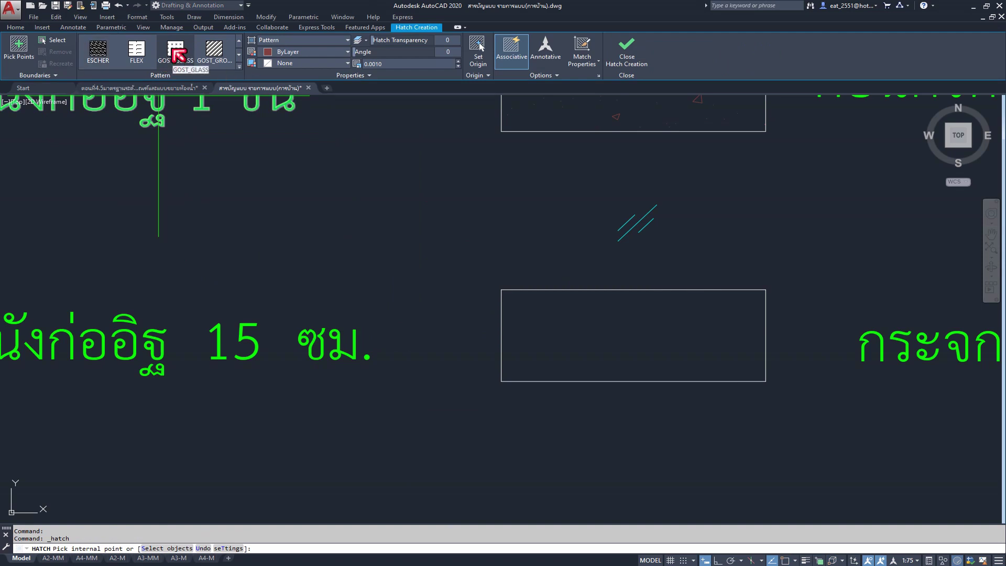
pyautogui.click(239, 67)
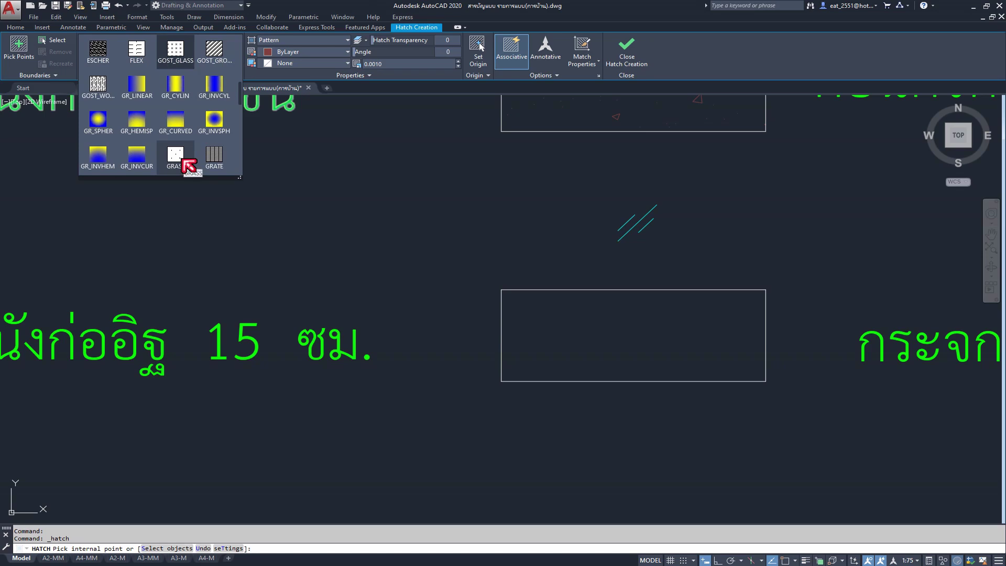
pyautogui.click(178, 53)
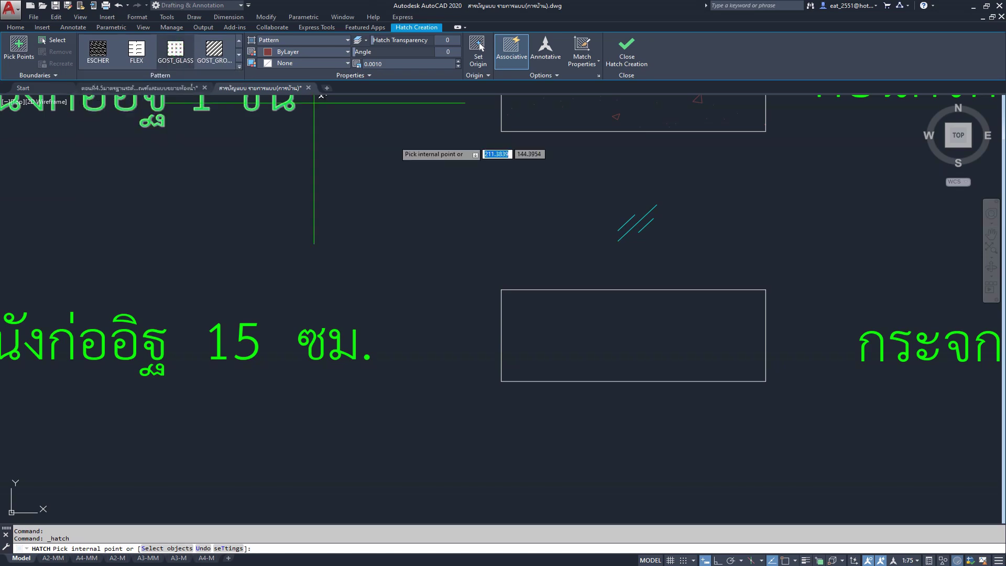
pyautogui.scroll(5, 652, 344)
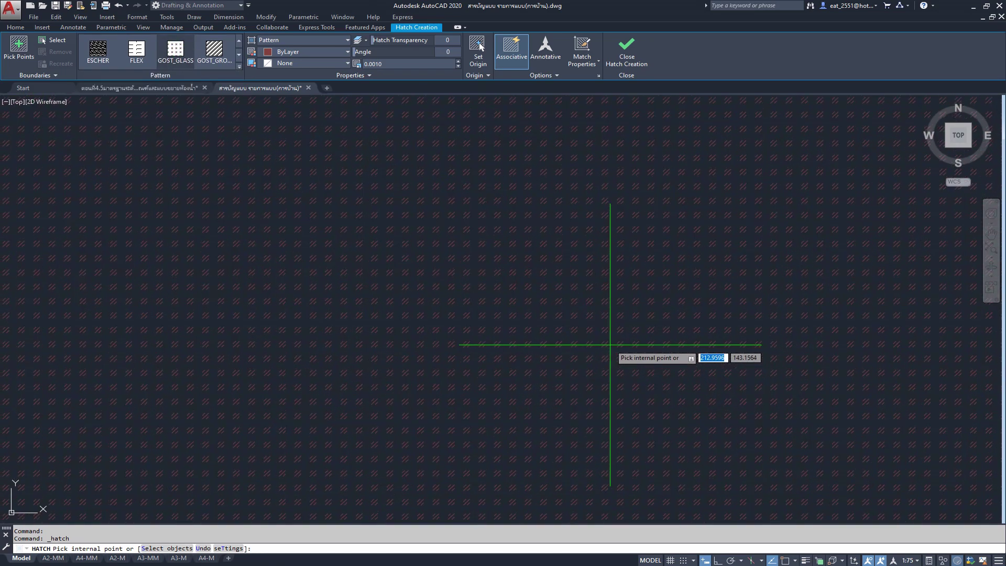
pyautogui.scroll(-1, 606, 342)
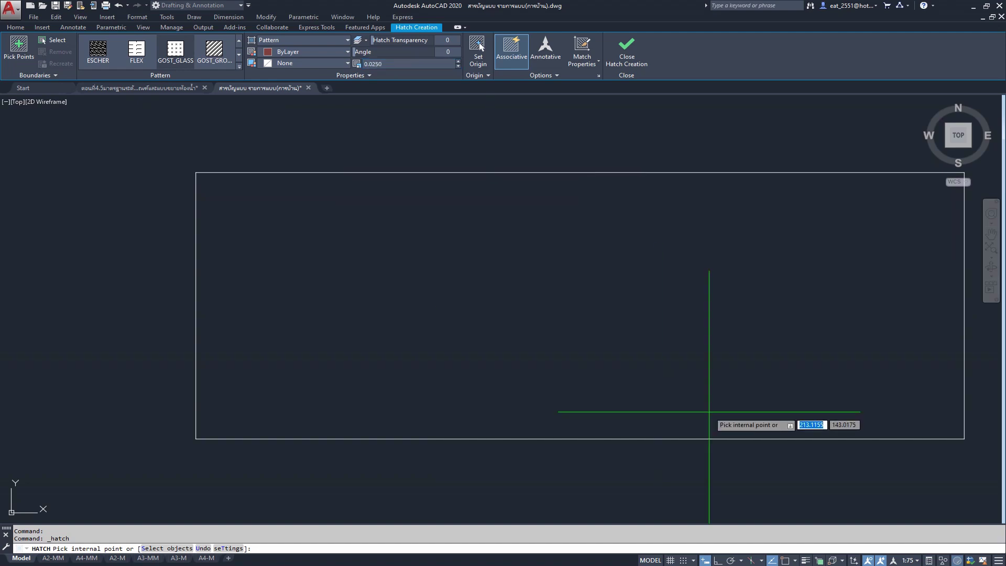
pyautogui.click(586, 311)
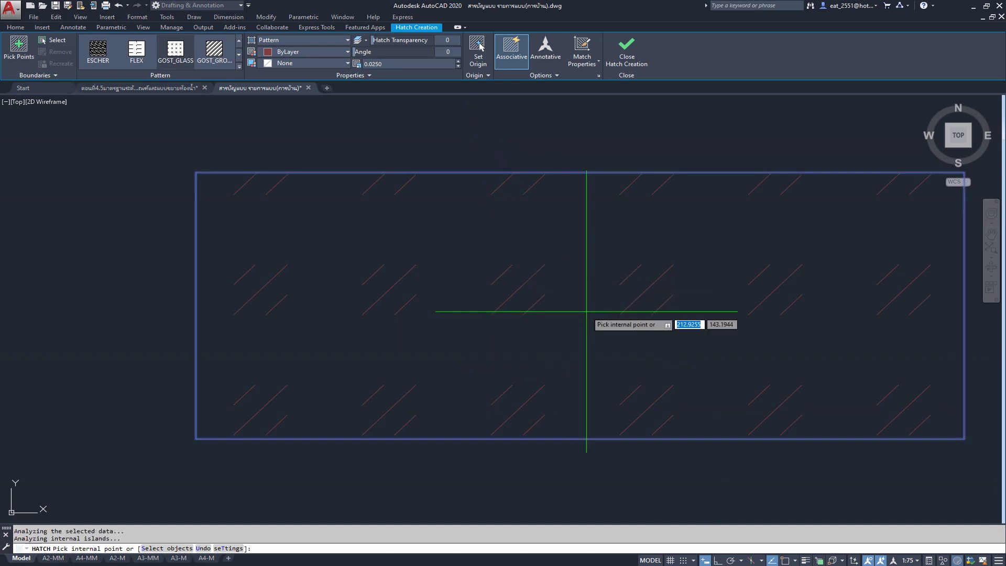
pyautogui.press('Return')
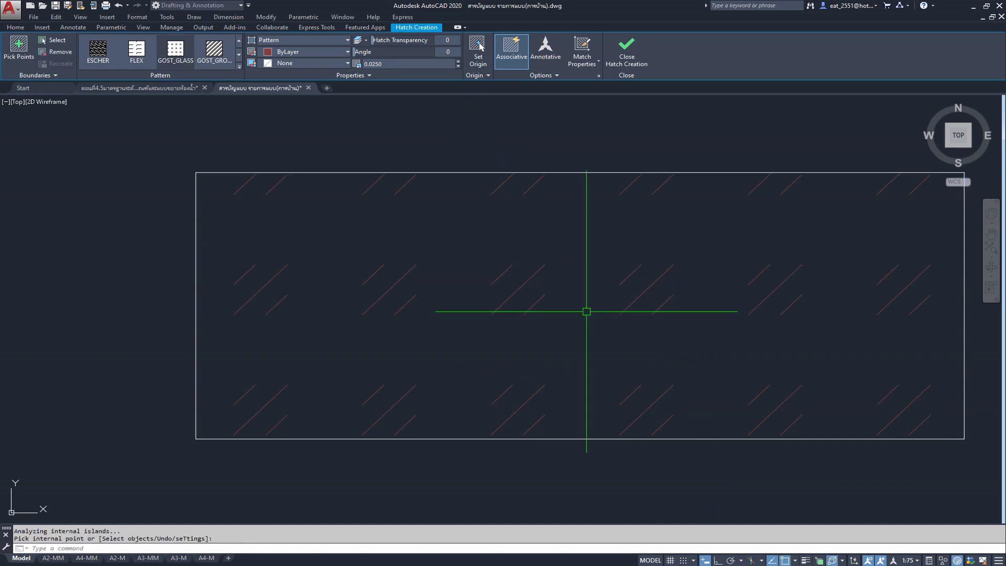
pyautogui.scroll(-1, 583, 310)
pyautogui.scroll(-2, 582, 311)
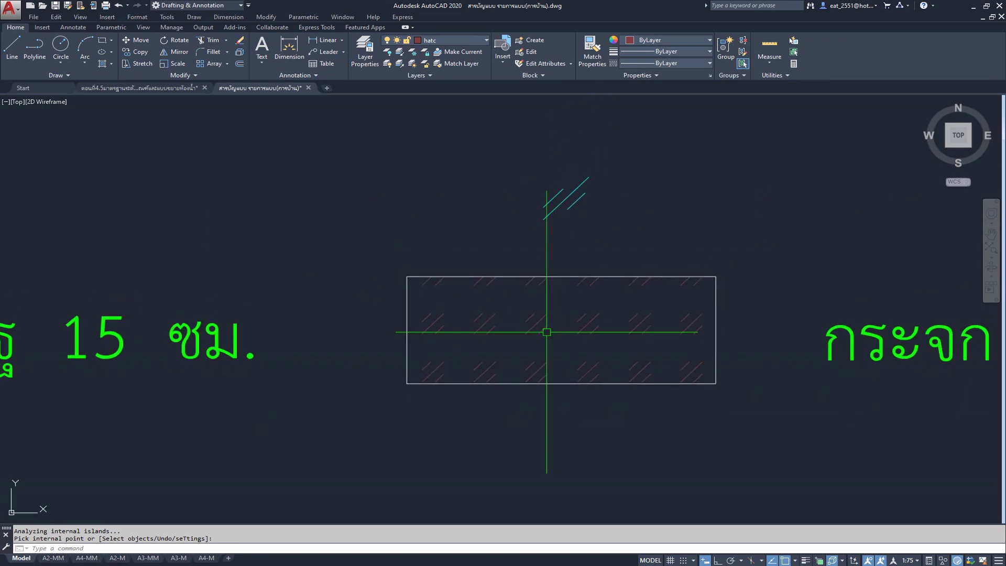
pyautogui.scroll(1, 546, 331)
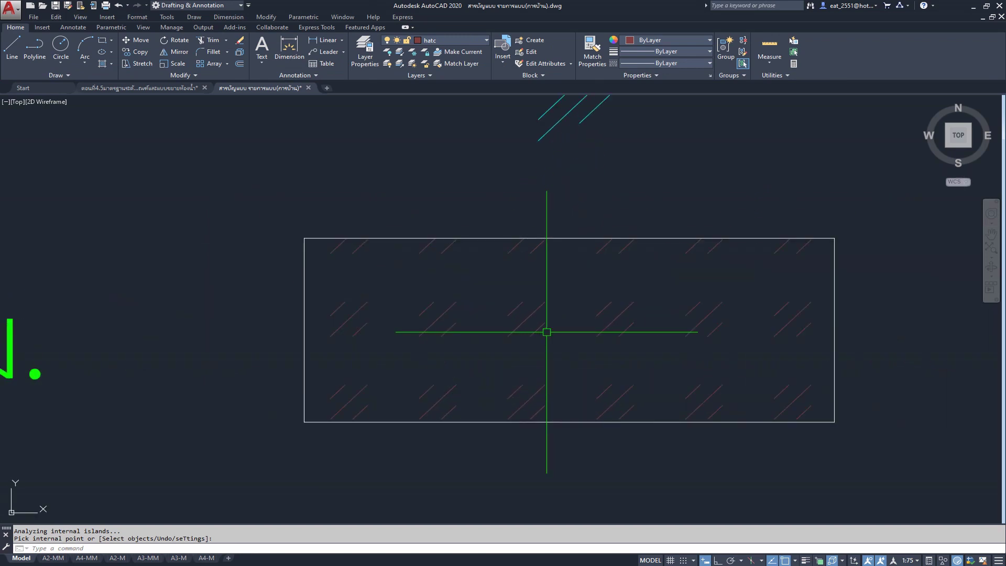
pyautogui.click(529, 317)
pyautogui.write('.05')
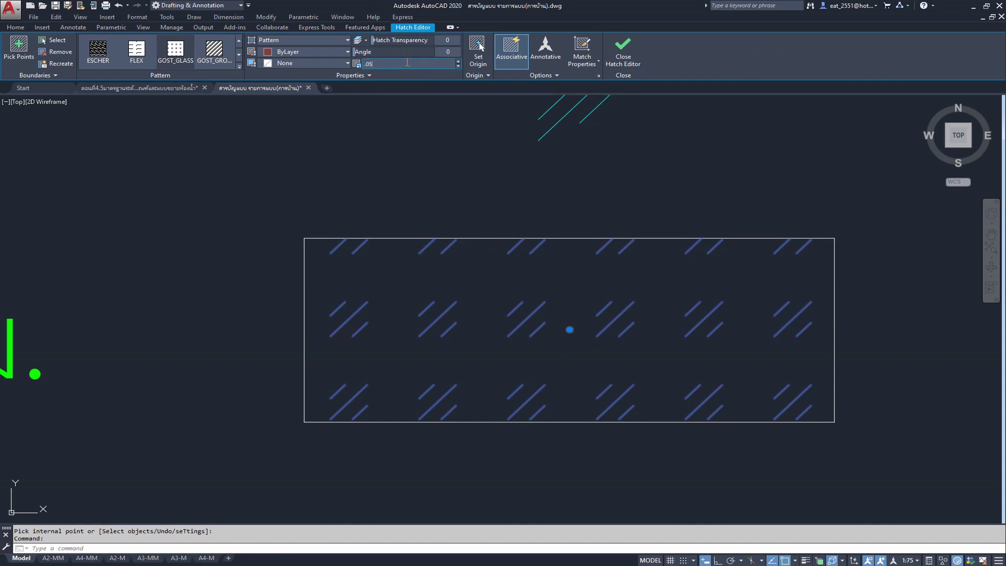
pyautogui.press('Return')
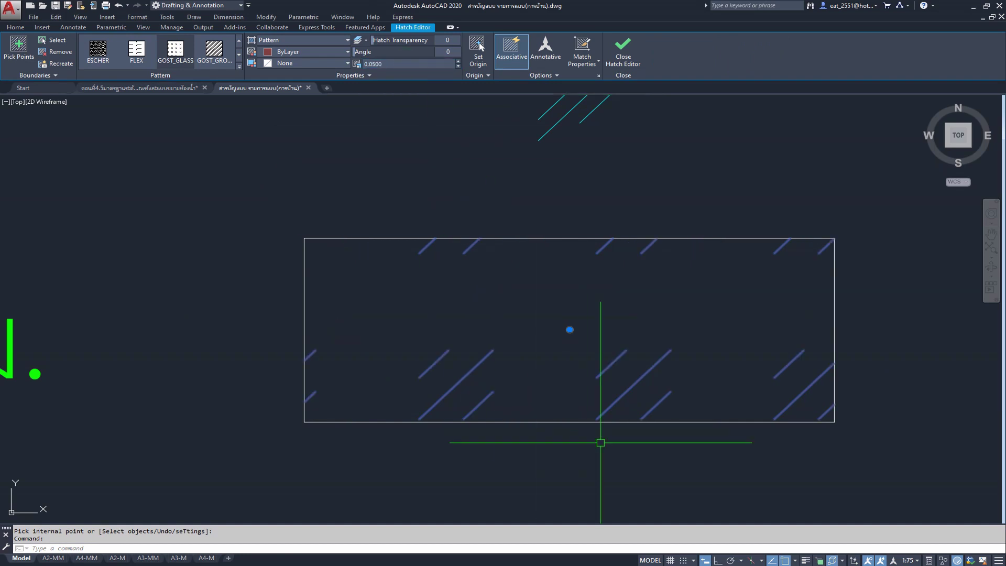
pyautogui.press('Escape')
pyautogui.scroll(-2, 550, 341)
pyautogui.scroll(-1, 512, 360)
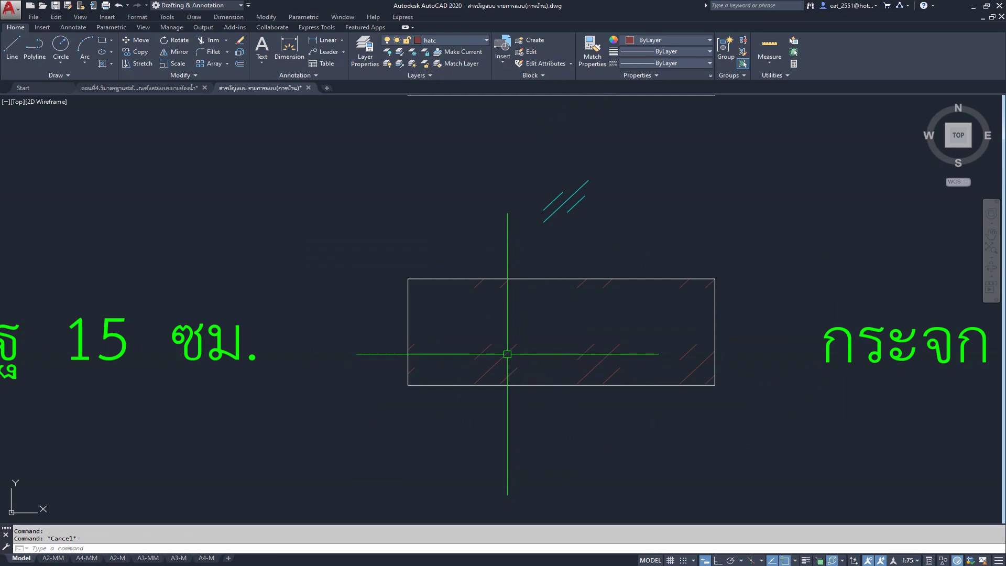
pyautogui.click(507, 353)
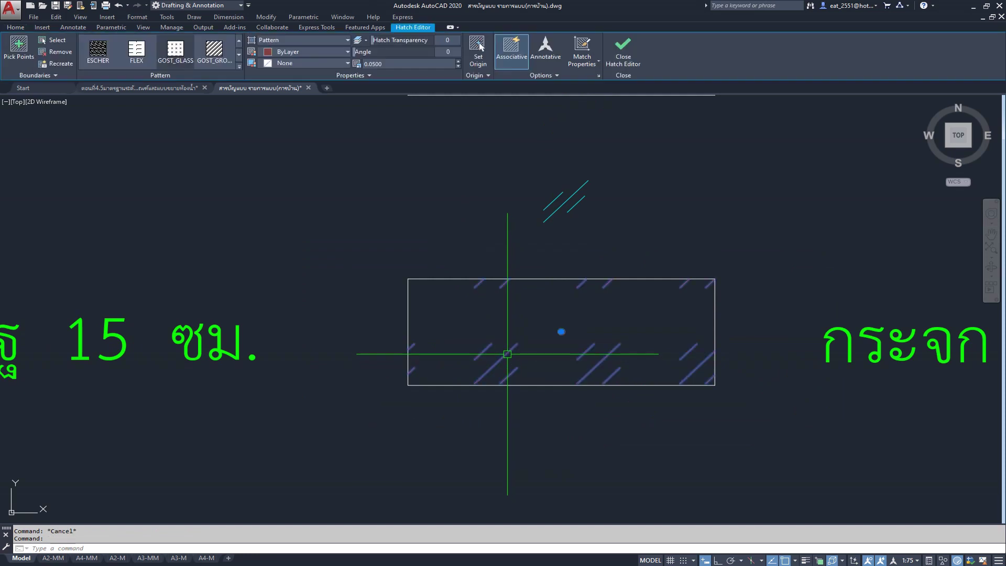
pyautogui.press('Delete')
# - Move the cyan glass lines from their midpoint to the rectangle's centre
pyautogui.click(610, 148)
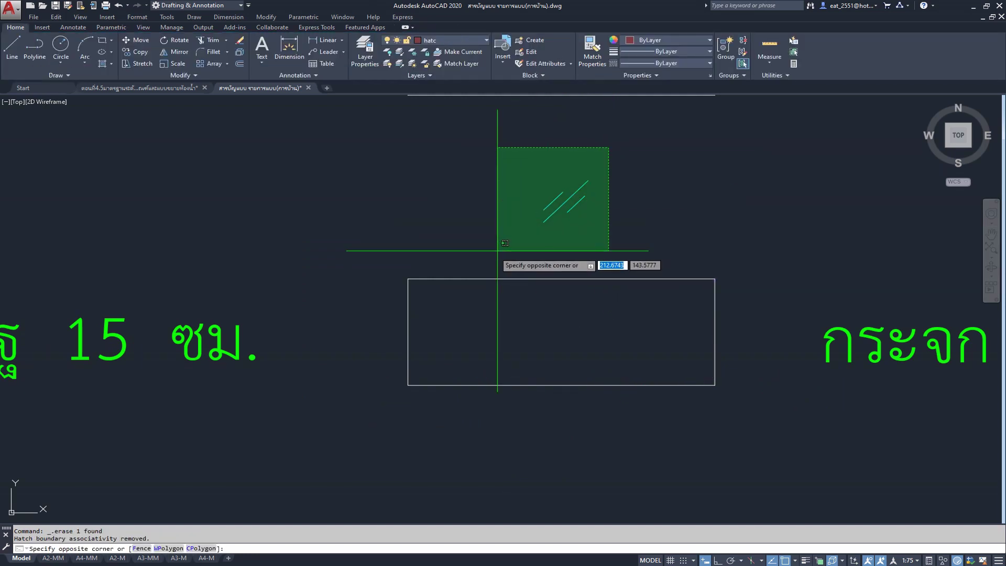
pyautogui.click(483, 262)
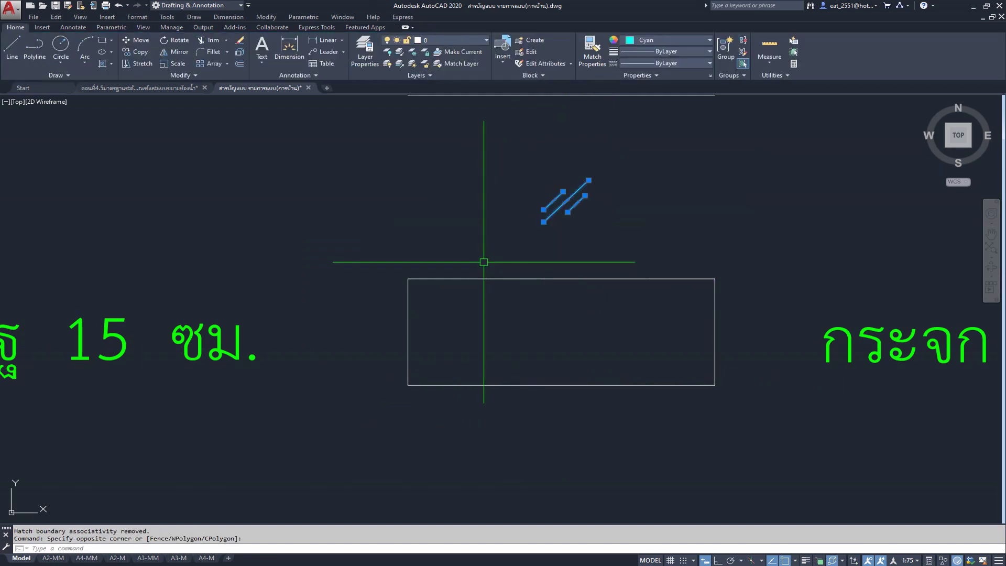
pyautogui.click(136, 40)
pyautogui.click(565, 201)
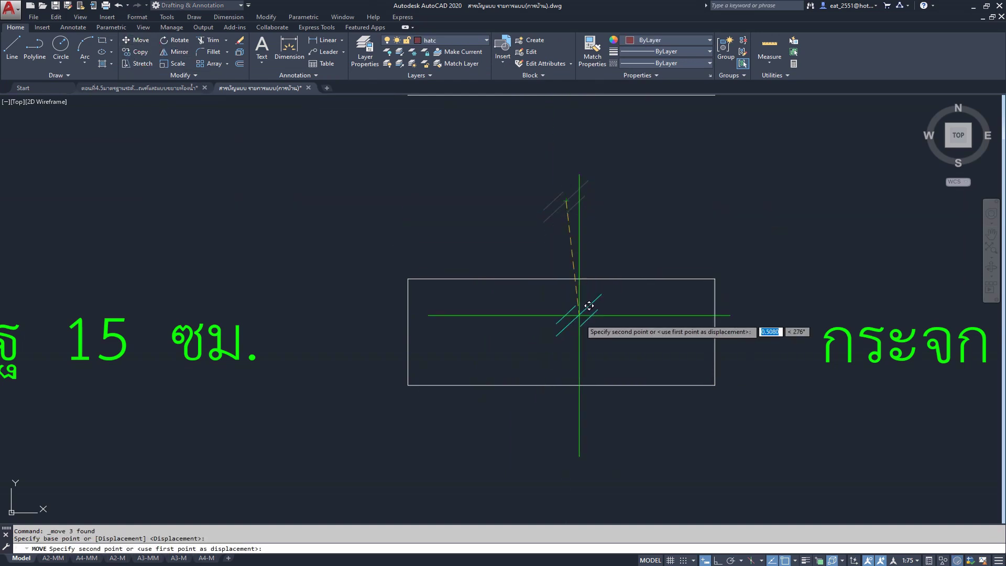
pyautogui.click(575, 325)
# - Zoom out to the whole sheet and save the index drawing
pyautogui.scroll(-3, 537, 231)
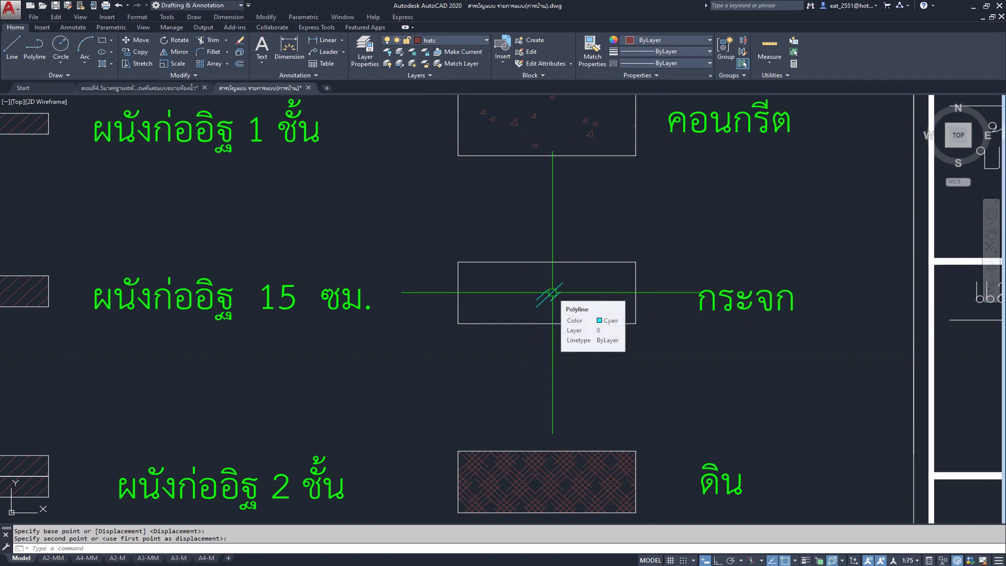
pyautogui.scroll(-2, 553, 294)
pyautogui.scroll(-2, 541, 325)
pyautogui.scroll(-2, 503, 346)
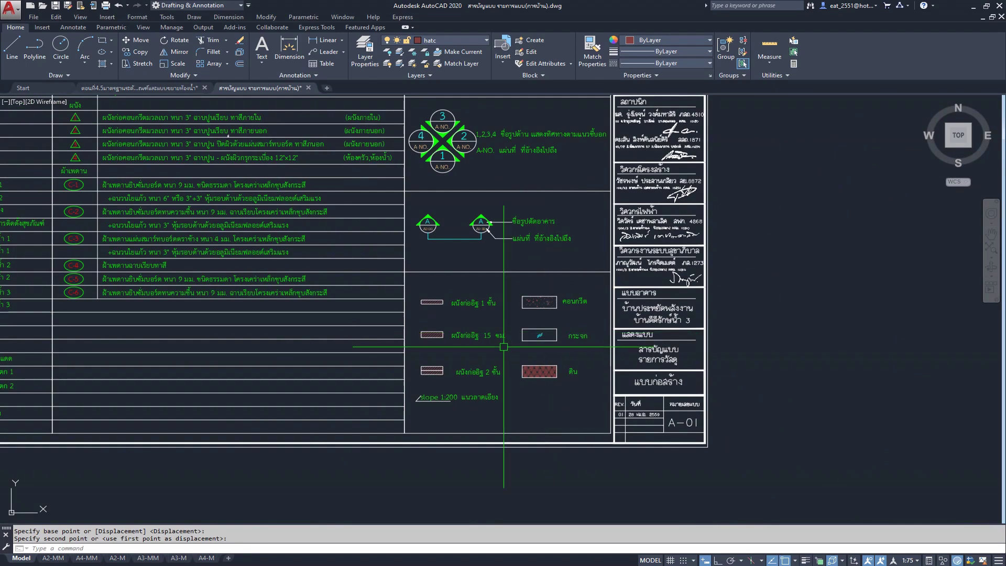
pyautogui.middleClick(504, 346)
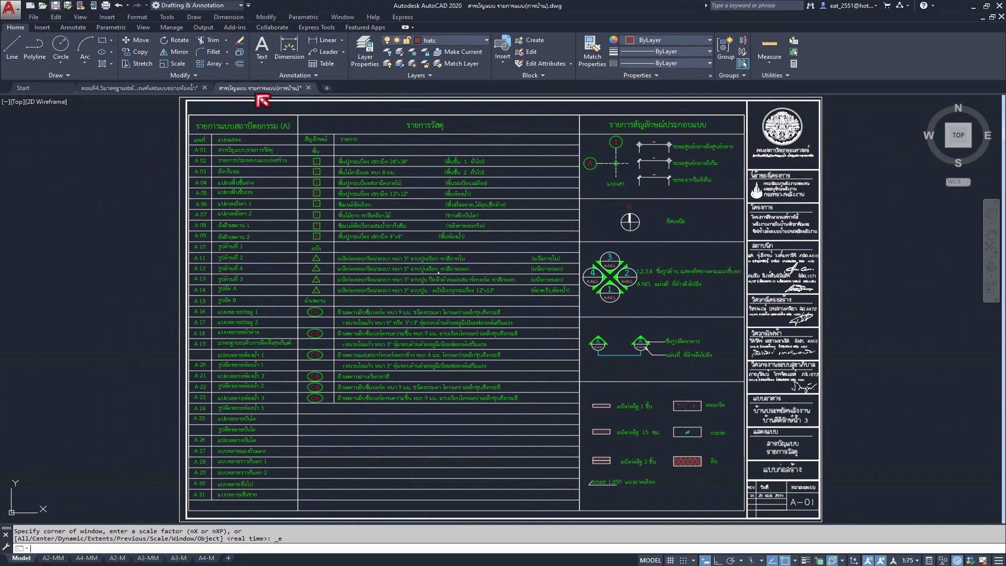
pyautogui.hotkey('ctrl', 's')
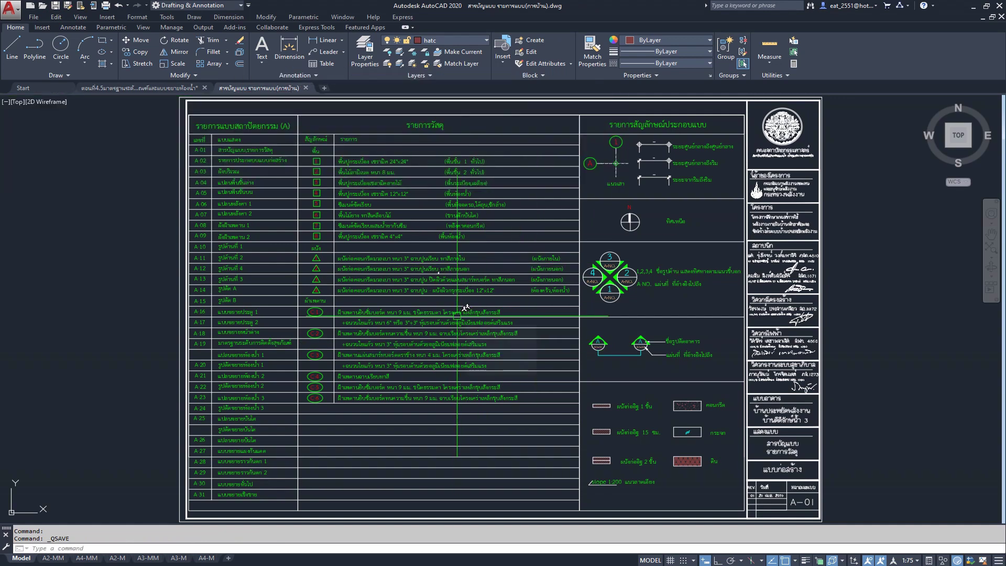
# - In the bathroom plan, open the wet-room tag's attribute editor
pyautogui.click(134, 88)
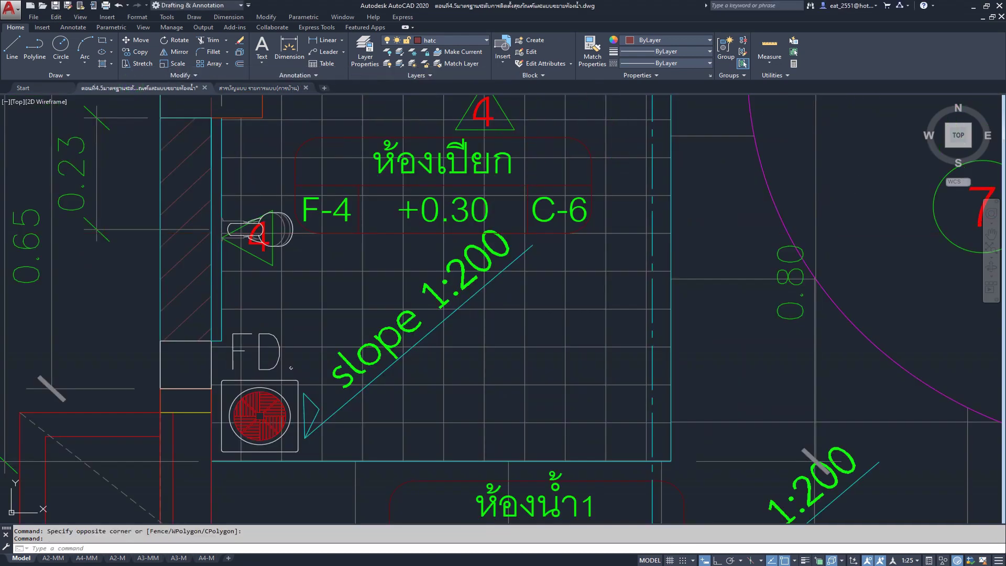
pyautogui.scroll(-2, 499, 357)
pyautogui.scroll(3, 493, 313)
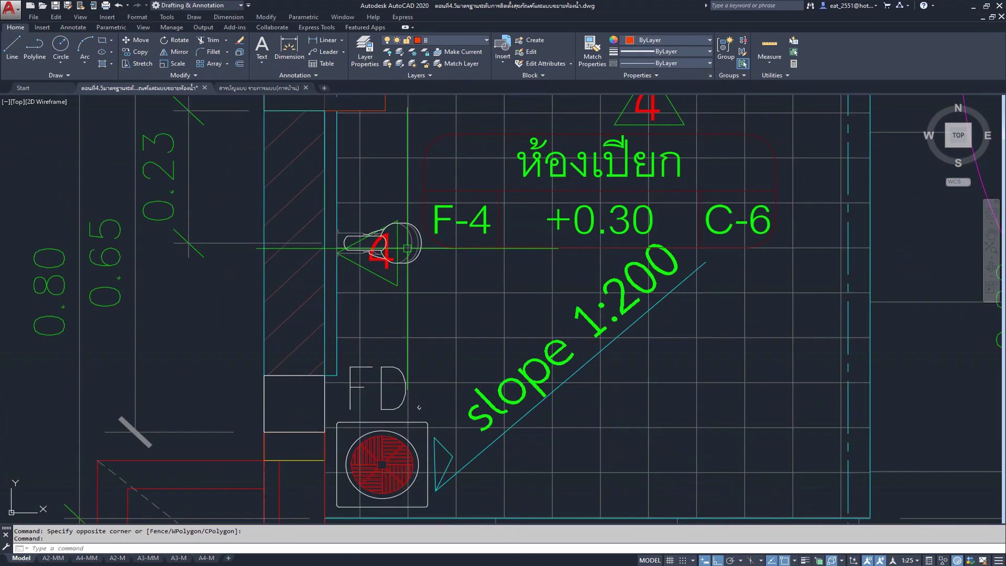
pyautogui.scroll(2, 471, 225)
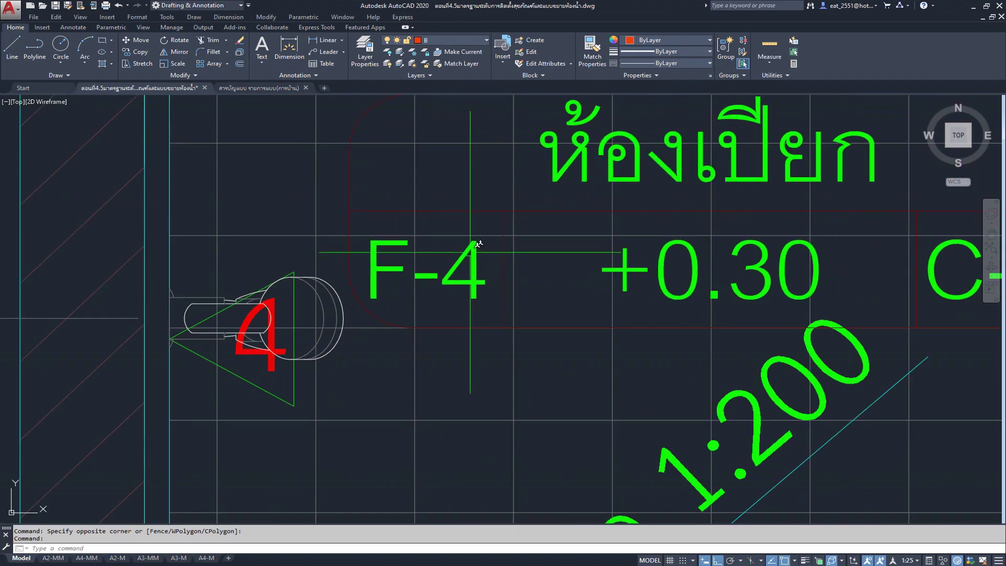
pyautogui.doubleClick(478, 243)
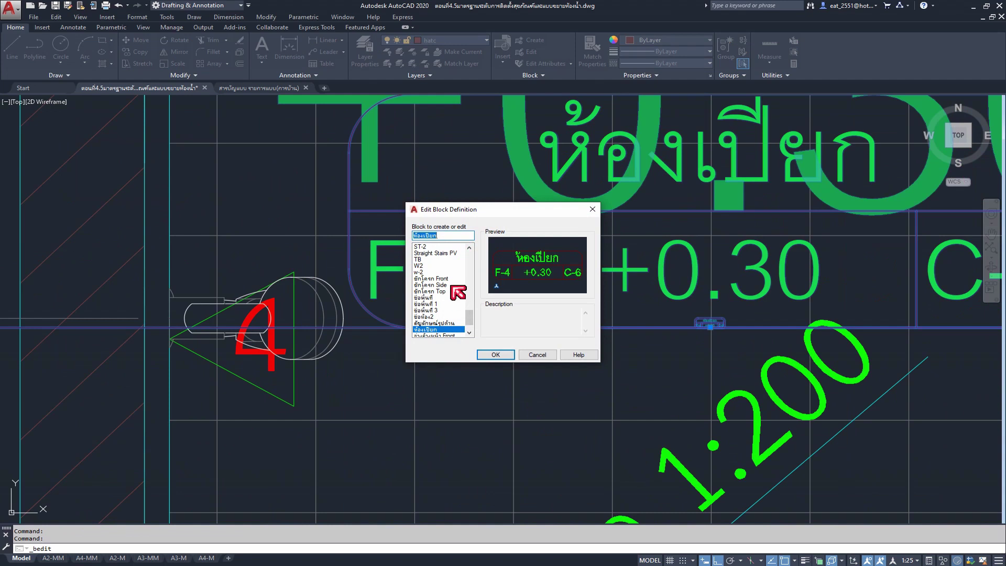
pyautogui.click(493, 359)
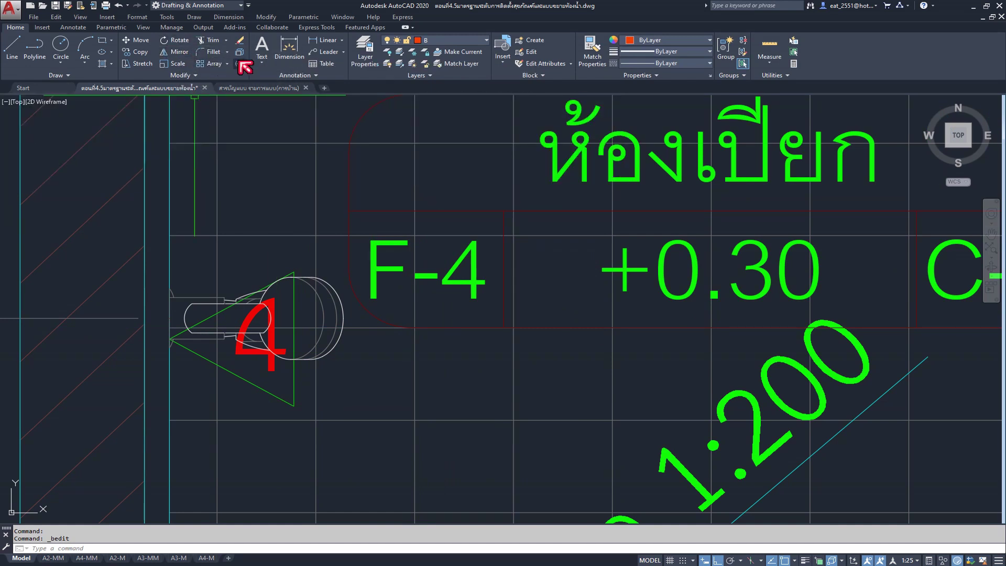
# - Pick the F-4 +0.30 C-6 wet-room tag for Explode, zoom around, then cancel the selection
pyautogui.click(241, 65)
pyautogui.scroll(-1, 454, 270)
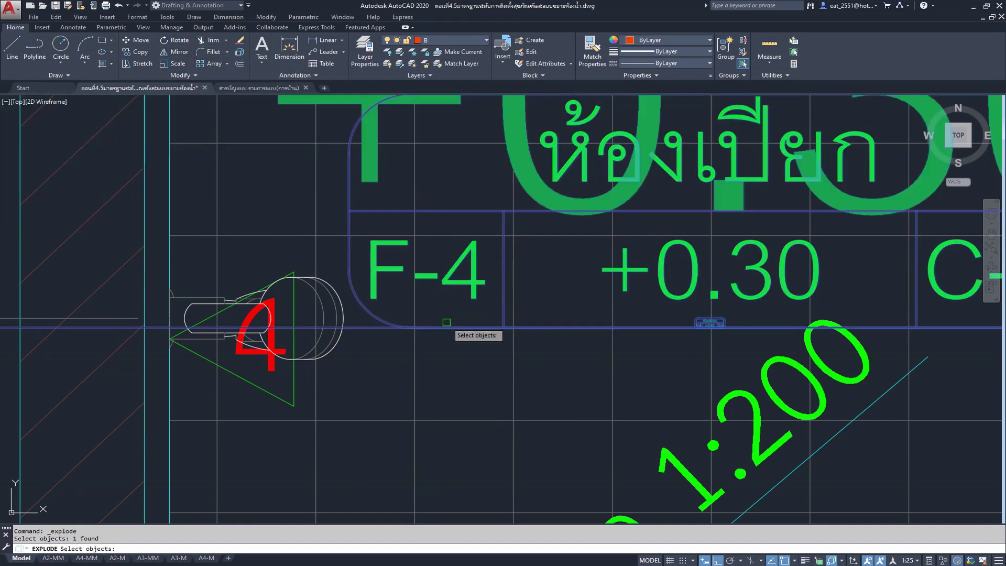
pyautogui.click(459, 366)
pyautogui.scroll(-2, 462, 272)
pyautogui.scroll(1, 462, 272)
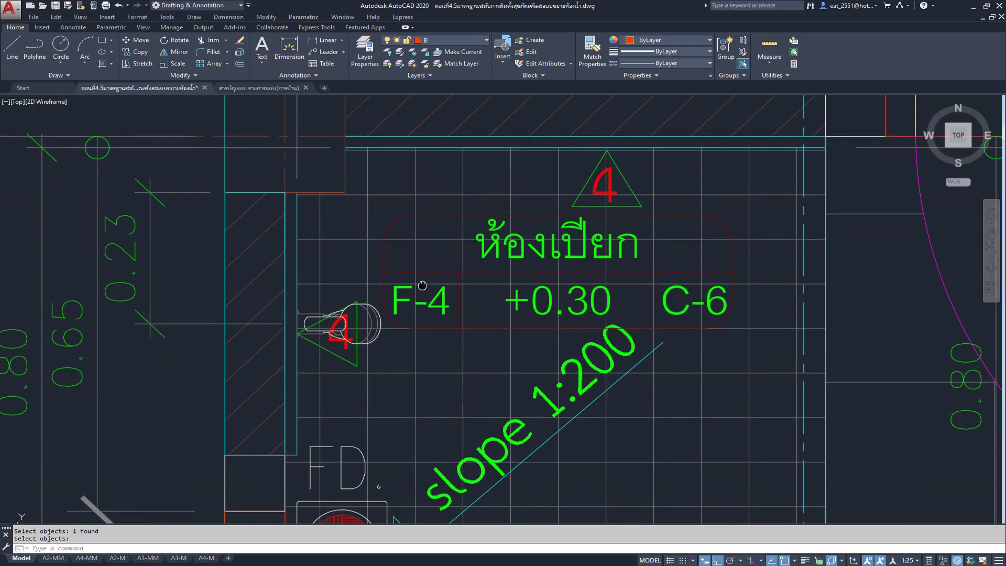
pyautogui.scroll(1, 424, 290)
pyautogui.scroll(-4, 423, 291)
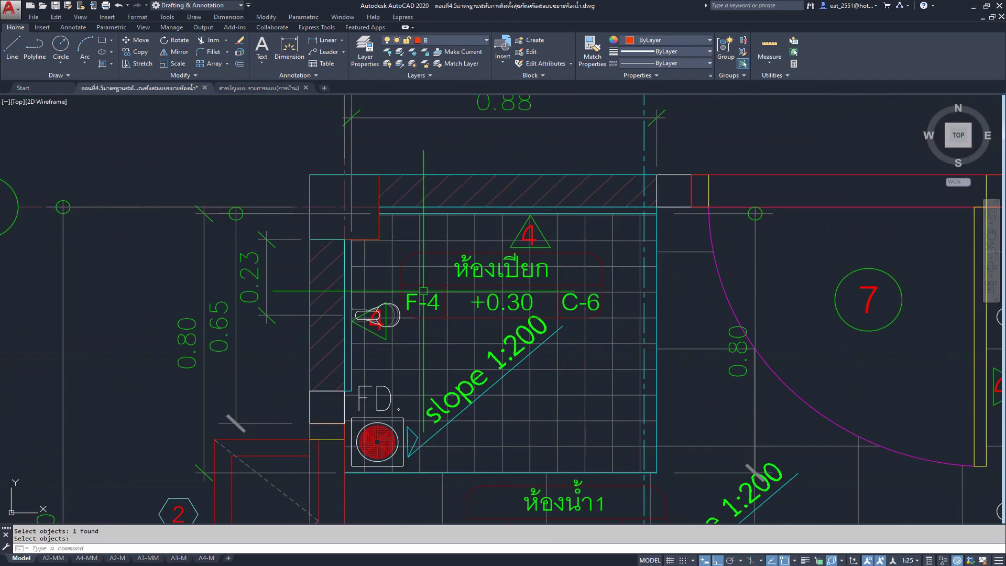
pyautogui.scroll(-2, 414, 291)
pyautogui.scroll(2, 405, 289)
pyautogui.scroll(-4, 414, 304)
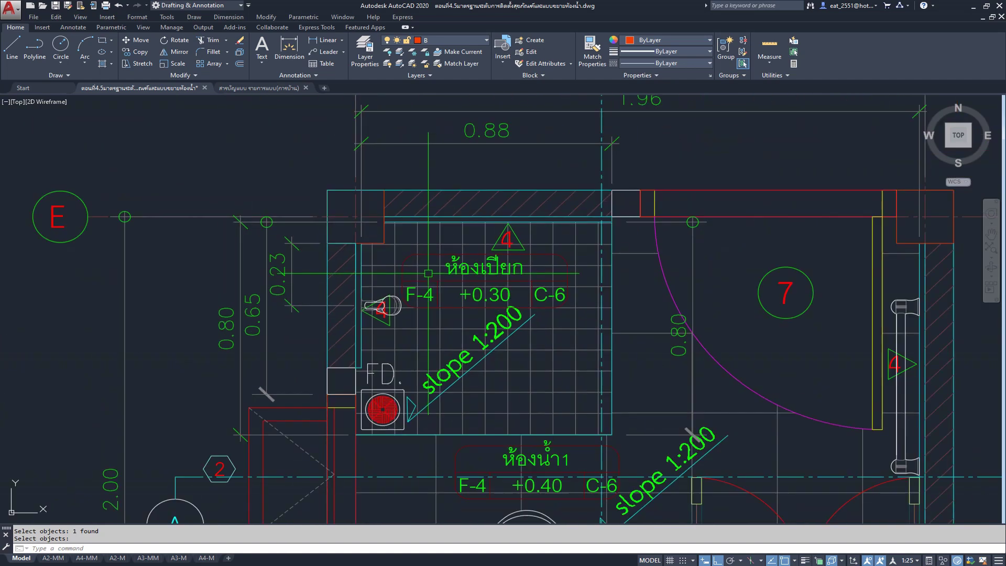
pyautogui.scroll(4, 406, 296)
pyautogui.scroll(2, 426, 283)
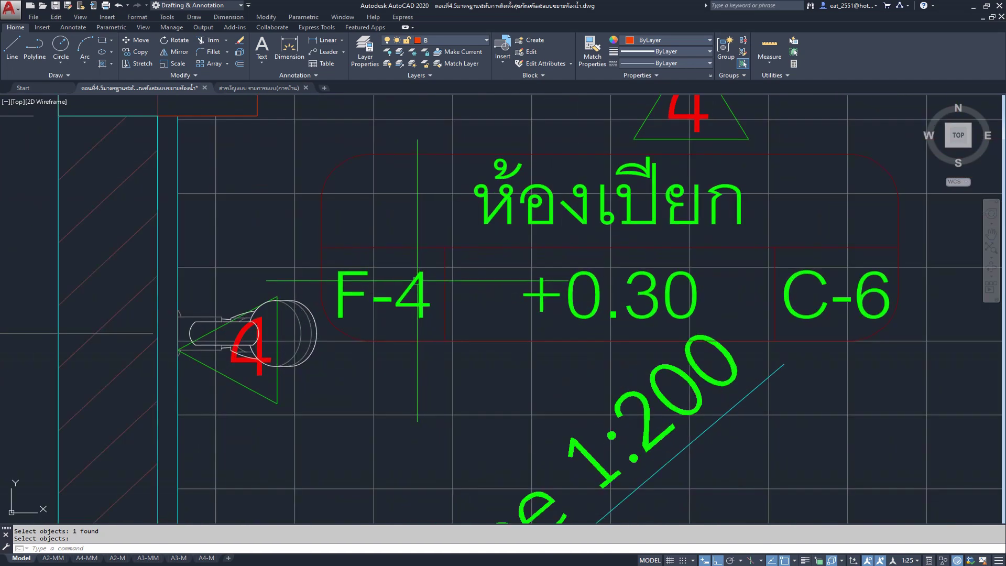
pyautogui.press('Return')
# - Change the wet-room tag's floor code attribute from F-4 to F-8
pyautogui.doubleClick(421, 285)
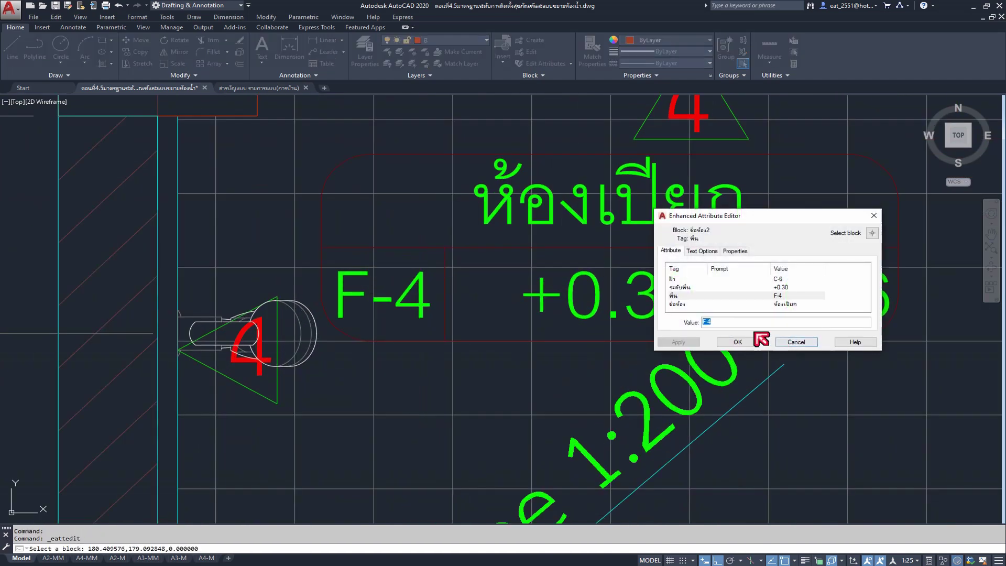
pyautogui.write('F')
pyautogui.press('BackSpace')
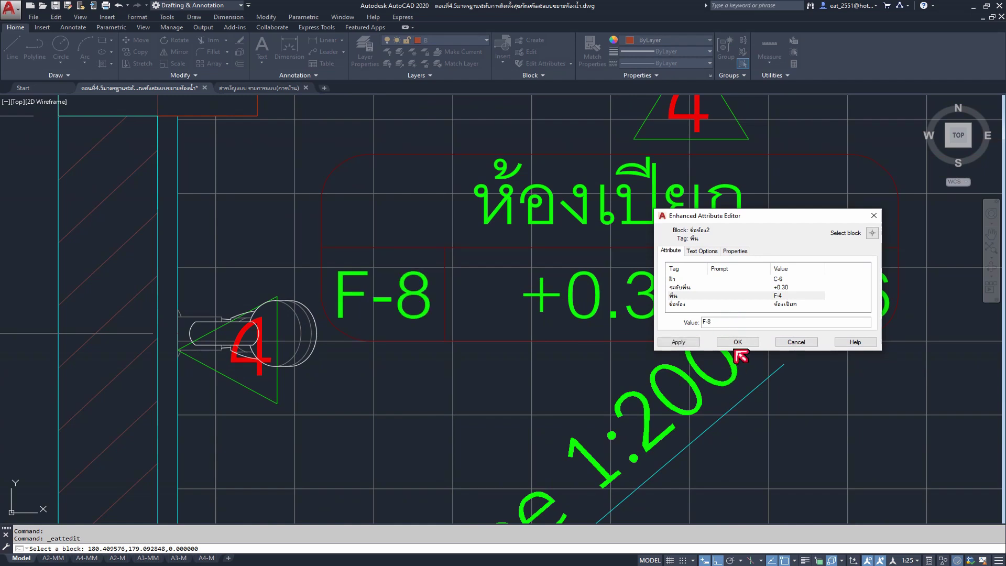
pyautogui.press('Return')
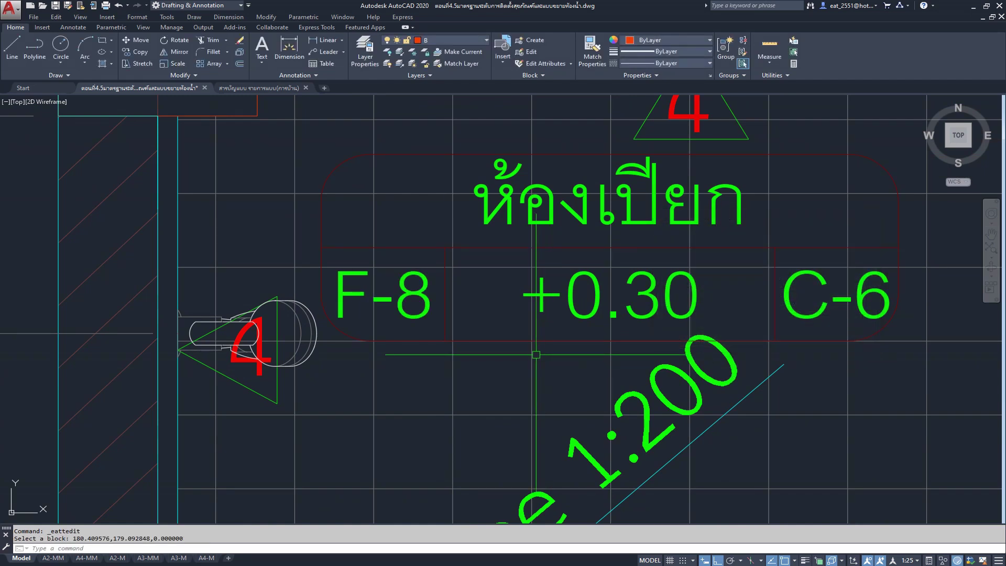
# - Start a linear dimension across the tag, then cancel it unfinished
pyautogui.click(330, 40)
pyautogui.click(322, 246)
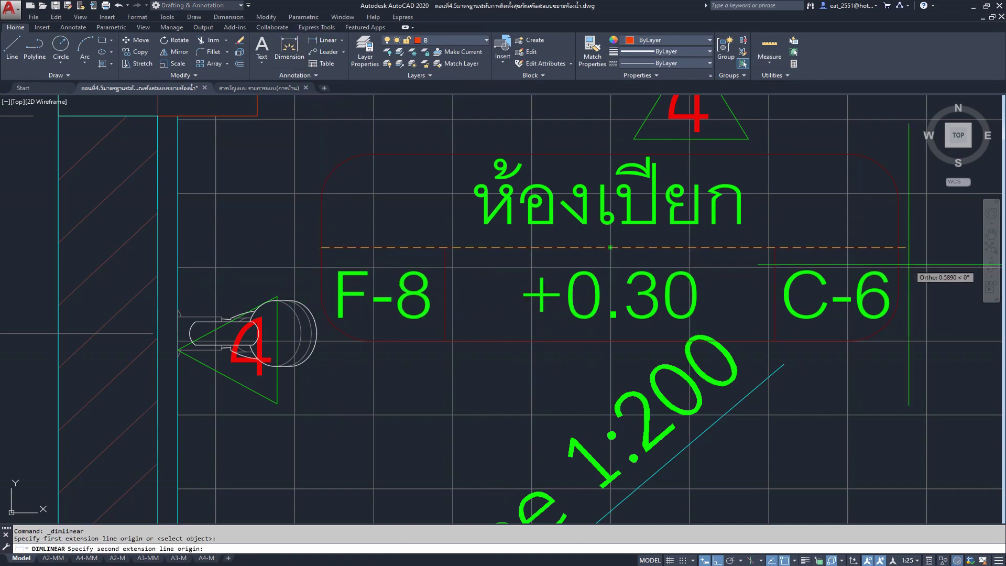
pyautogui.click(898, 247)
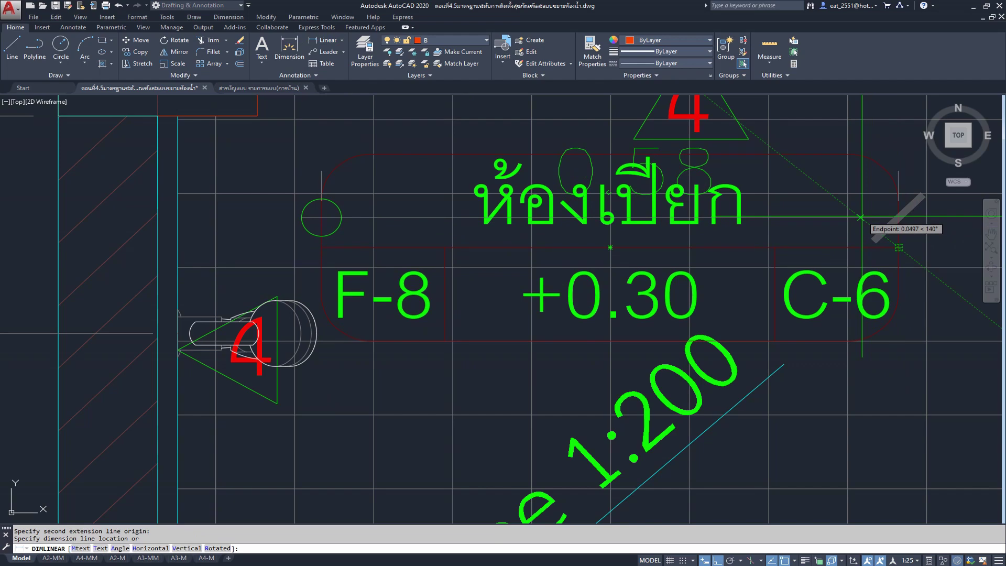
pyautogui.press('Escape')
# - Select the rounded-box wet-room tag and begin defining it as a block
pyautogui.scroll(-4, 446, 355)
pyautogui.scroll(2, 458, 276)
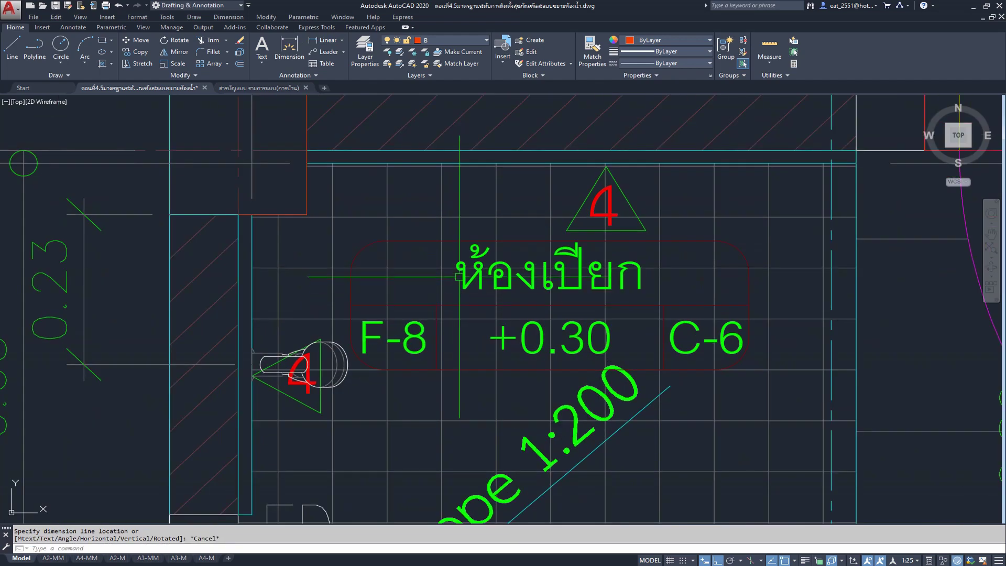
pyautogui.click(469, 277)
pyautogui.write('b')
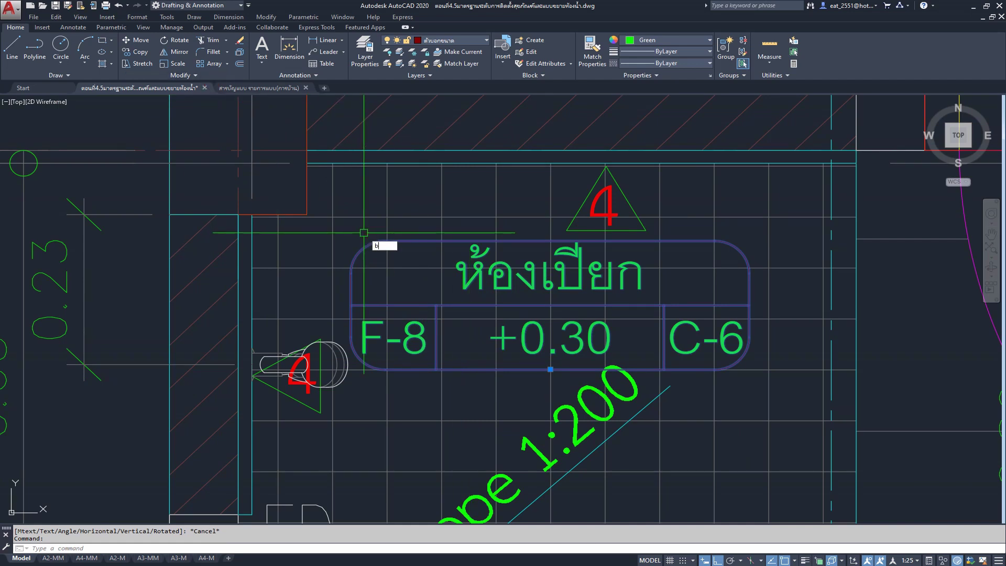
pyautogui.press('Return')
pyautogui.write('ห้องเปียก')
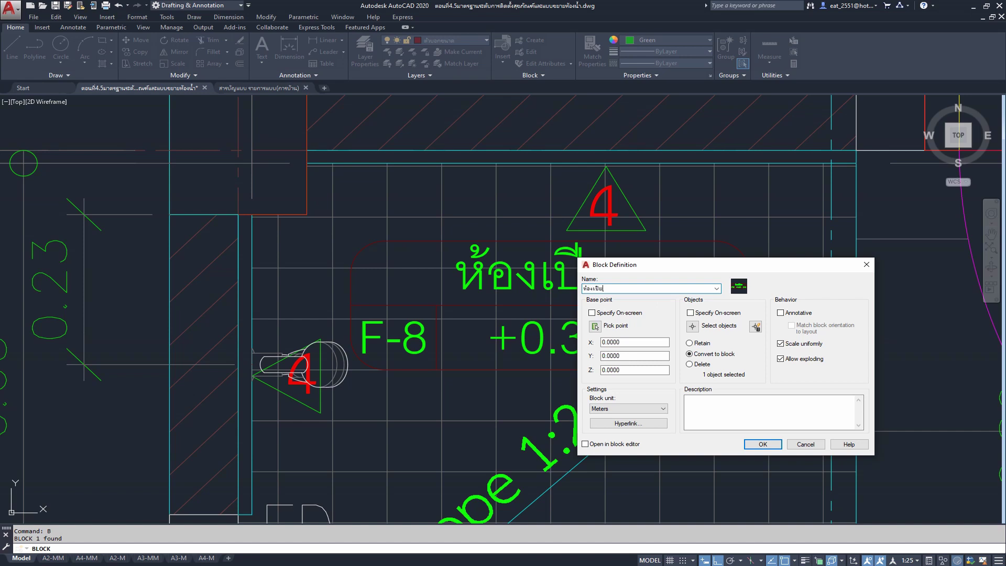
# - Define the tag as an annotative block named ห้องเปียก-1, base point at the tag's middle
pyautogui.click(781, 313)
pyautogui.click(595, 326)
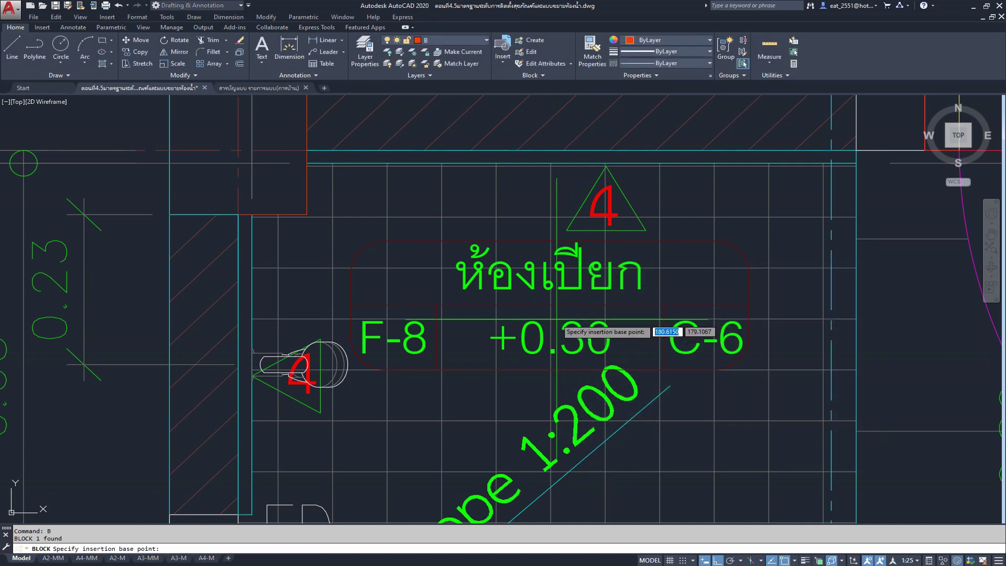
pyautogui.click(549, 305)
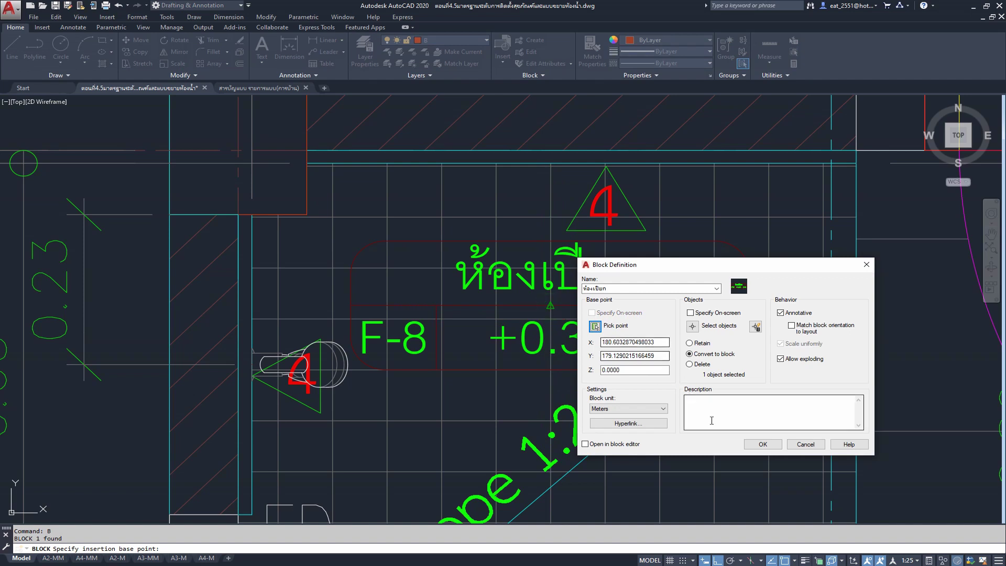
pyautogui.click(764, 445)
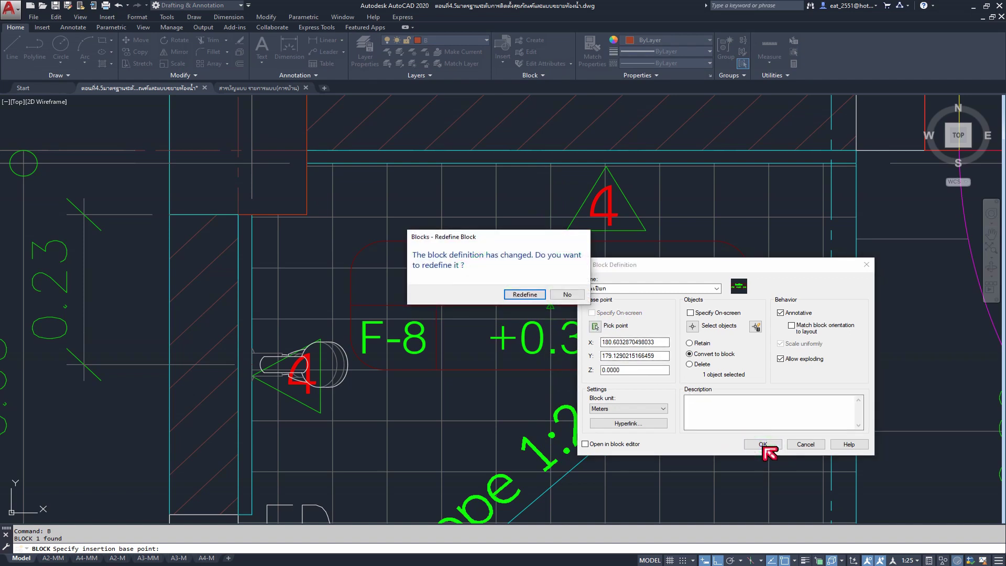
pyautogui.click(567, 294)
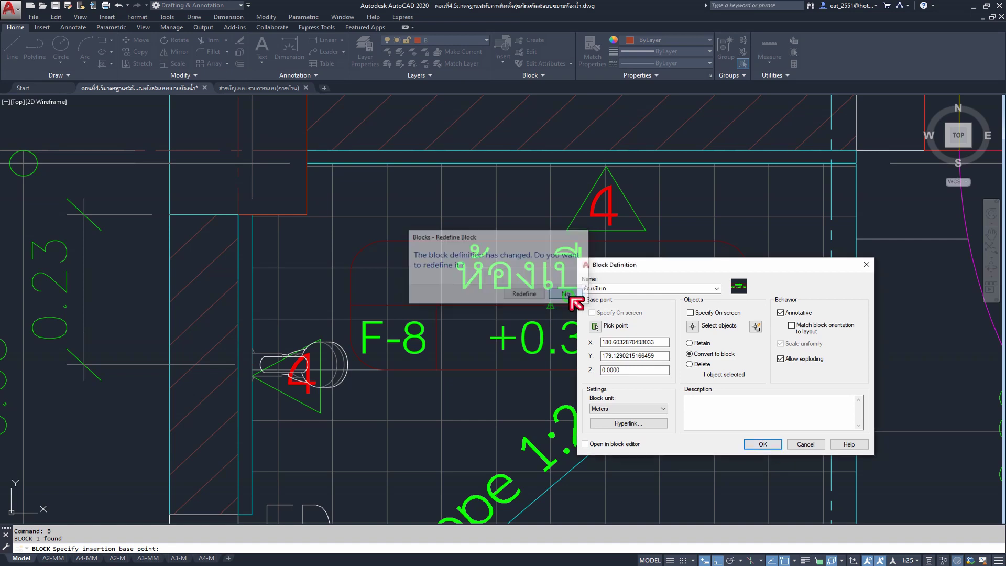
pyautogui.doubleClick(617, 289)
pyautogui.write('-1')
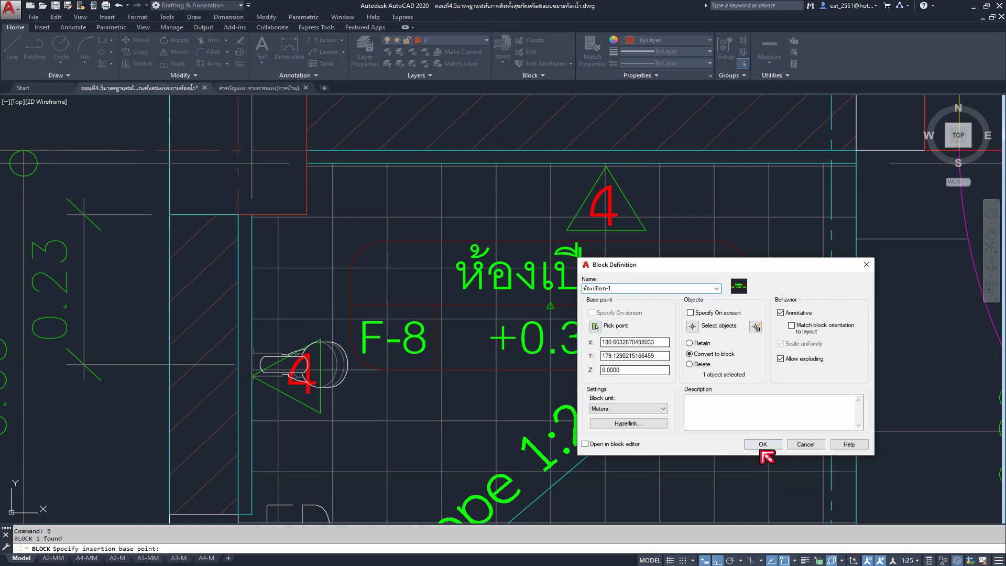
pyautogui.click(764, 449)
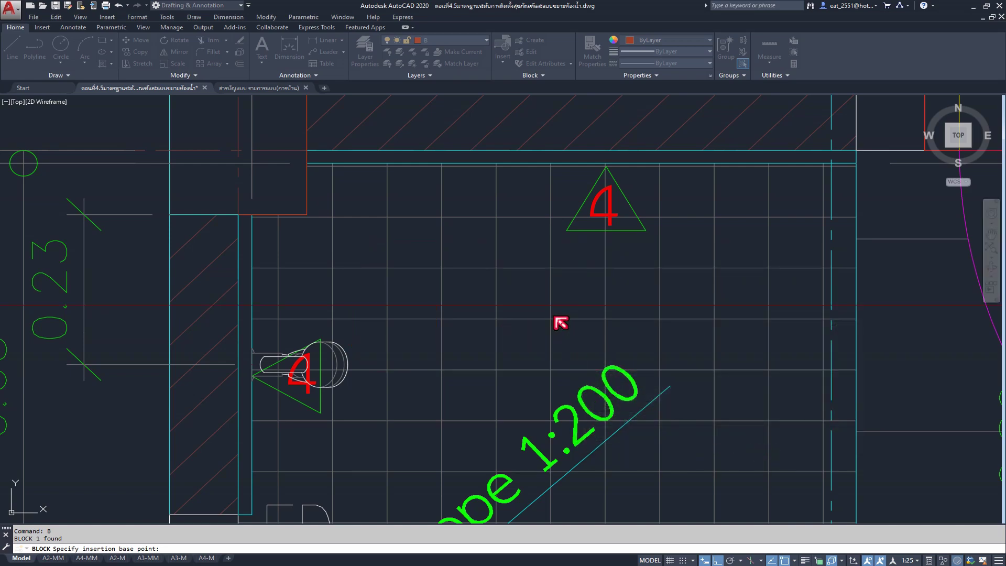
# - Scale the oversized wet-room tag from its left edge by reference to a 0.58 length
pyautogui.click(538, 332)
pyautogui.scroll(-5, 537, 332)
pyautogui.scroll(-6, 535, 332)
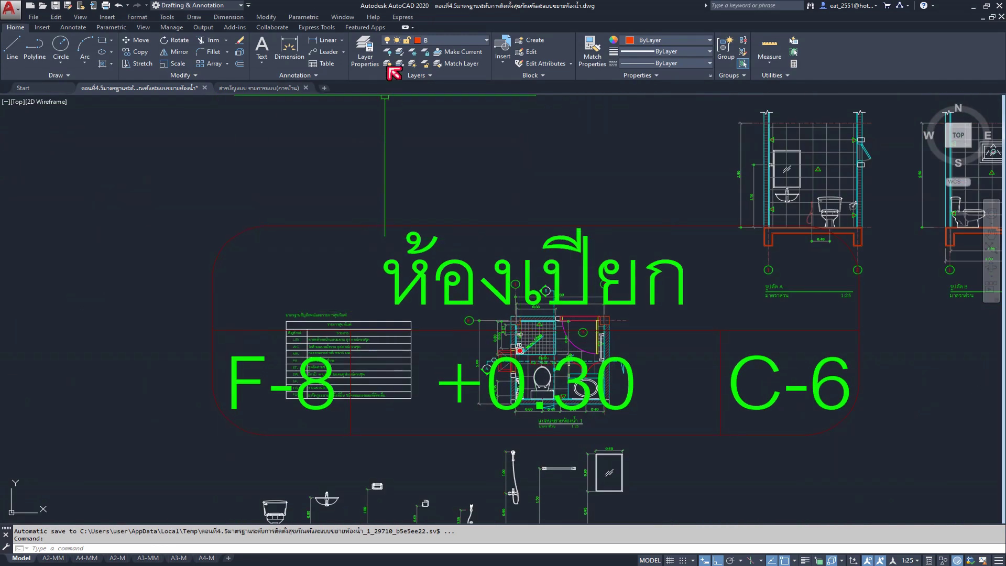
pyautogui.click(163, 64)
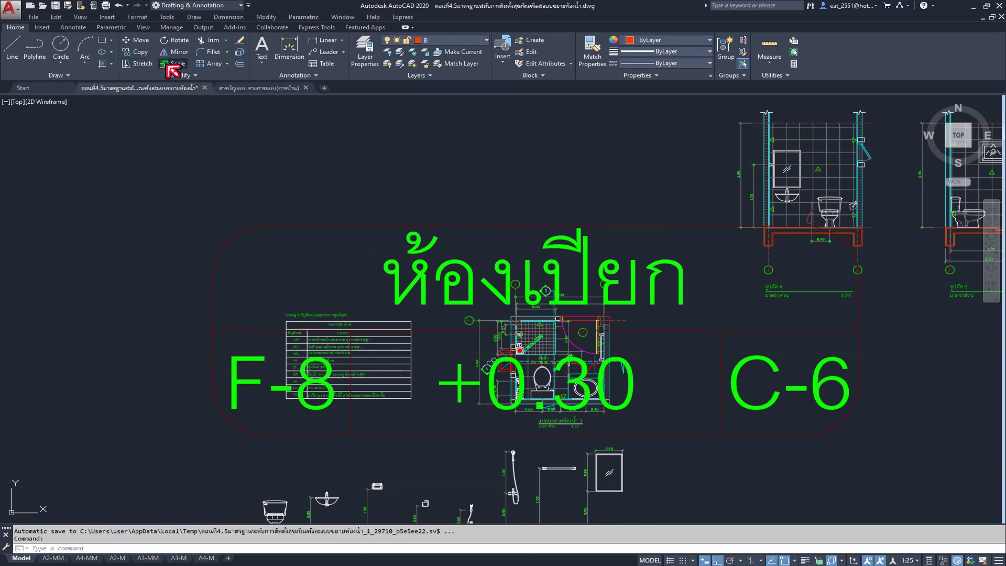
pyautogui.click(343, 226)
pyautogui.press('Return')
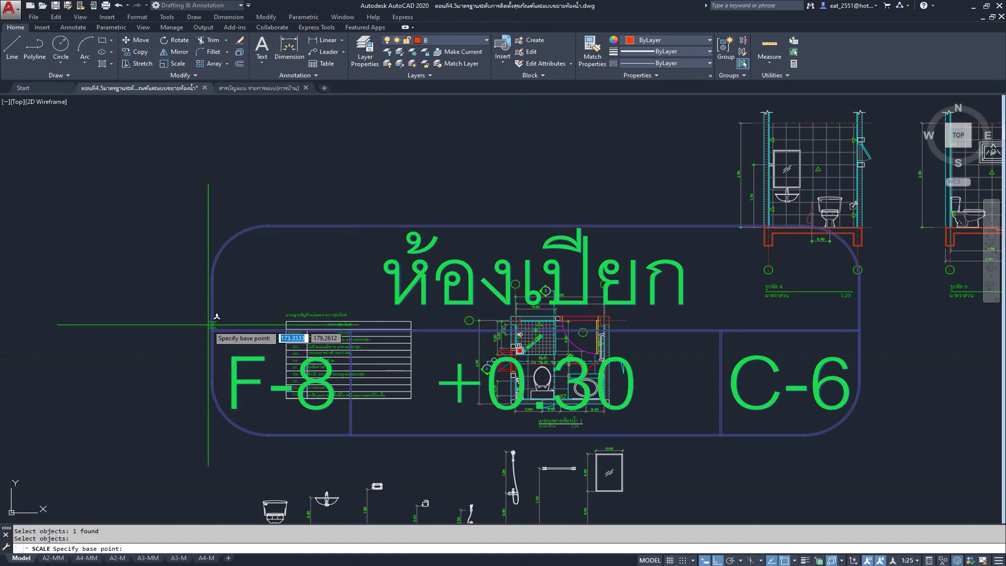
pyautogui.click(212, 330)
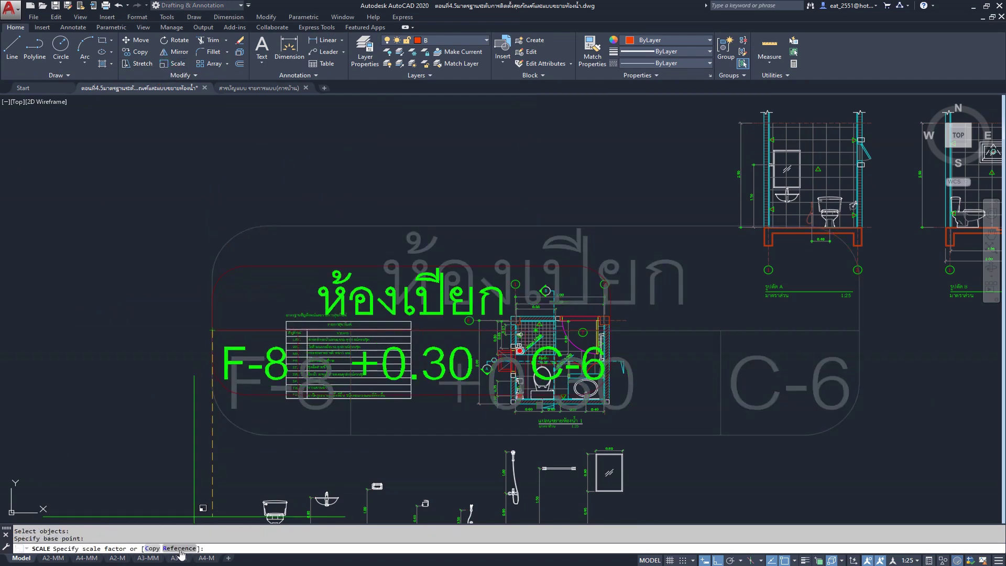
pyautogui.click(180, 549)
pyautogui.click(212, 330)
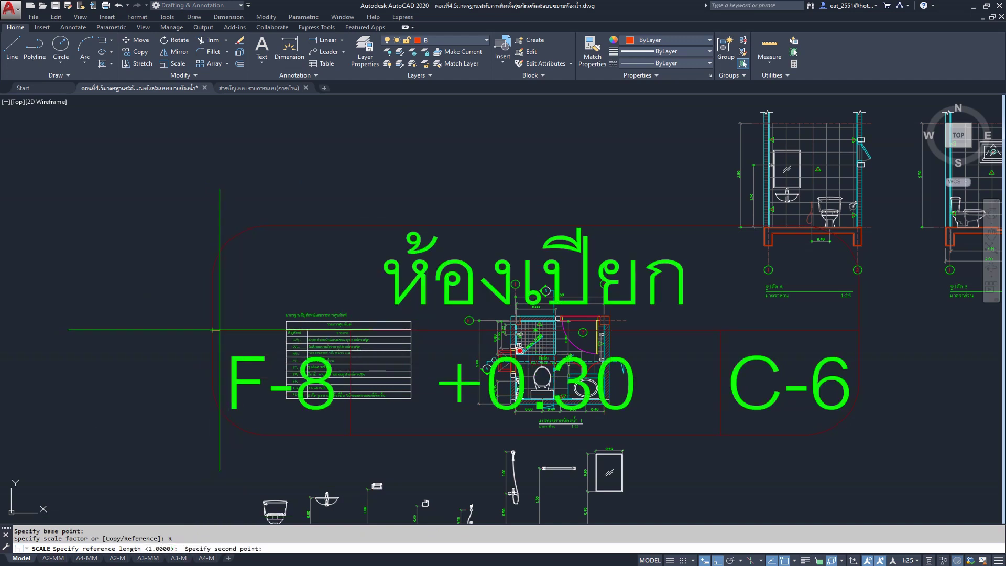
pyautogui.click(859, 330)
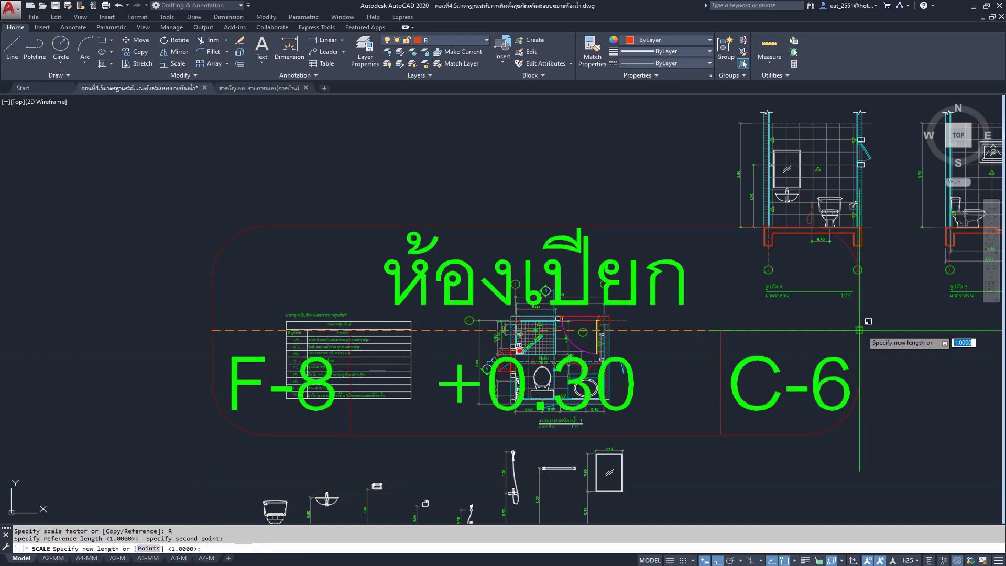
pyautogui.press('Return')
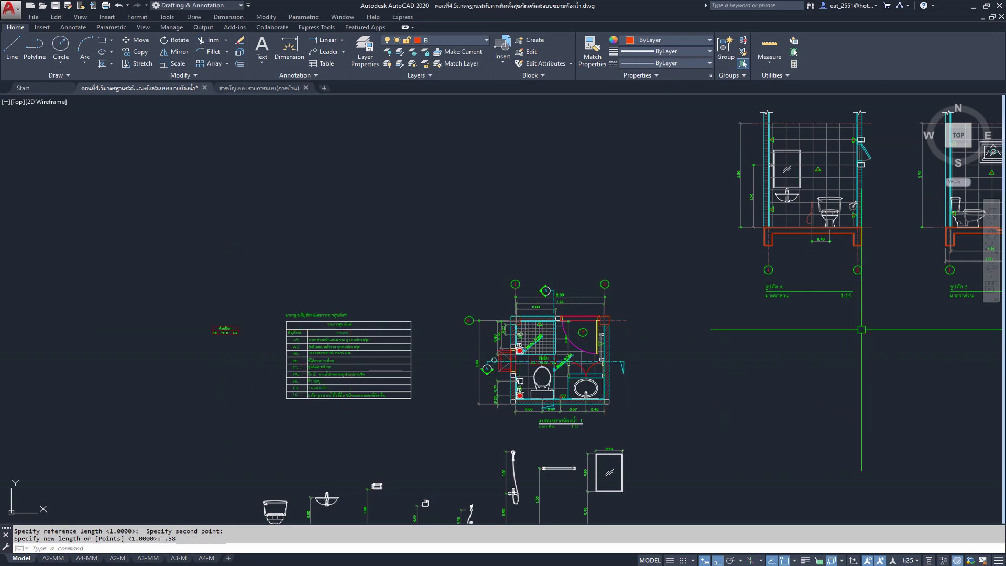
pyautogui.scroll(3, 218, 337)
# - Move the shrunken wet-room tag into the bathroom plan's wet room
pyautogui.scroll(3, 218, 337)
pyautogui.click(330, 359)
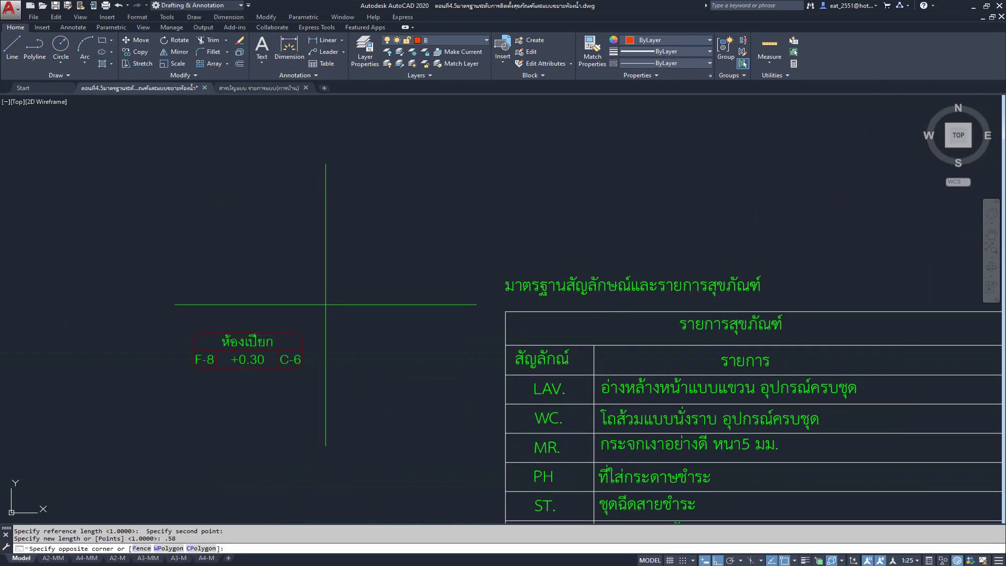
pyautogui.click(165, 404)
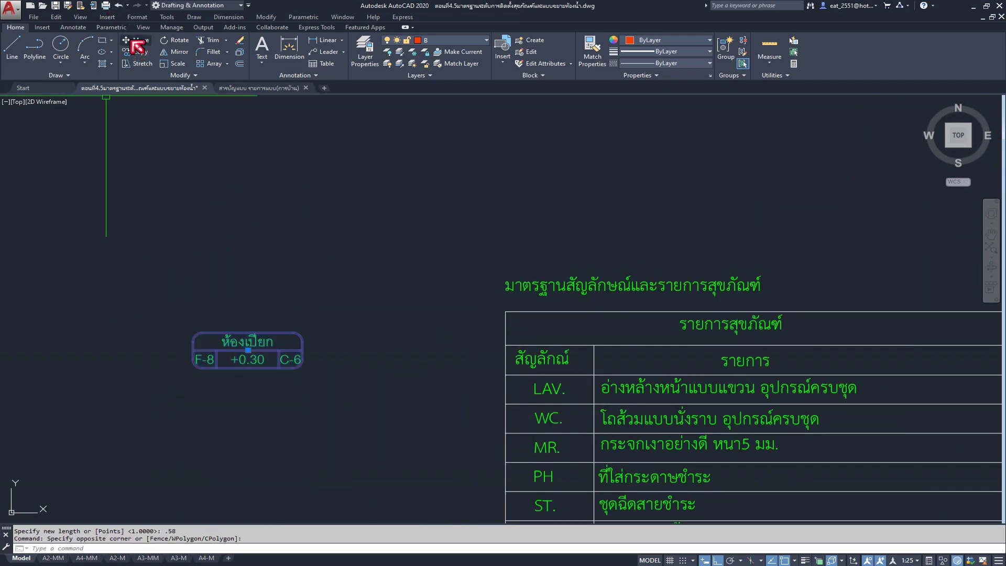
pyautogui.click(138, 46)
pyautogui.click(247, 350)
pyautogui.moveTo(740, 344); pyautogui.dragTo(271, 271, button='middle')
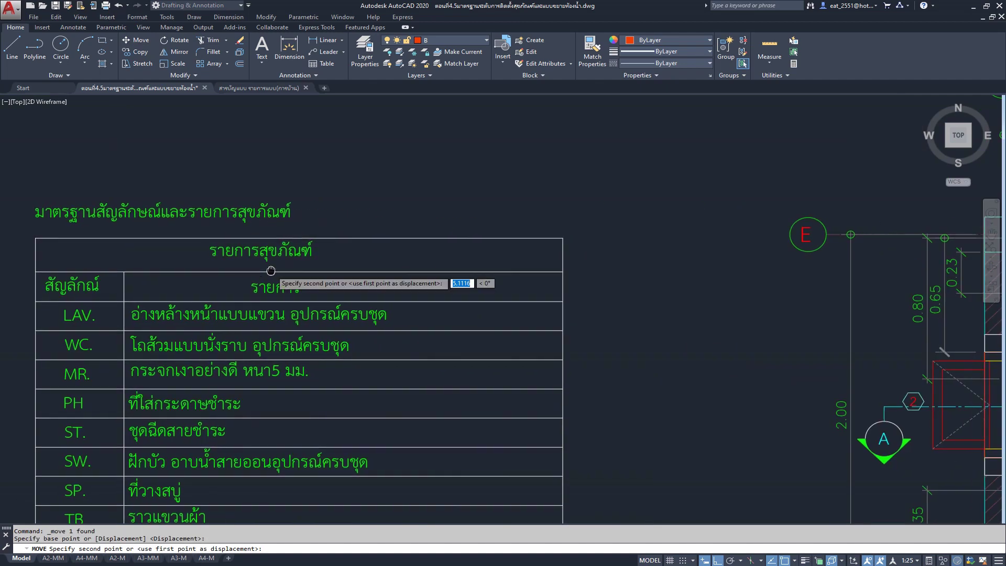
pyautogui.scroll(-2, 271, 271)
pyautogui.scroll(5, 620, 286)
pyautogui.scroll(3, 621, 285)
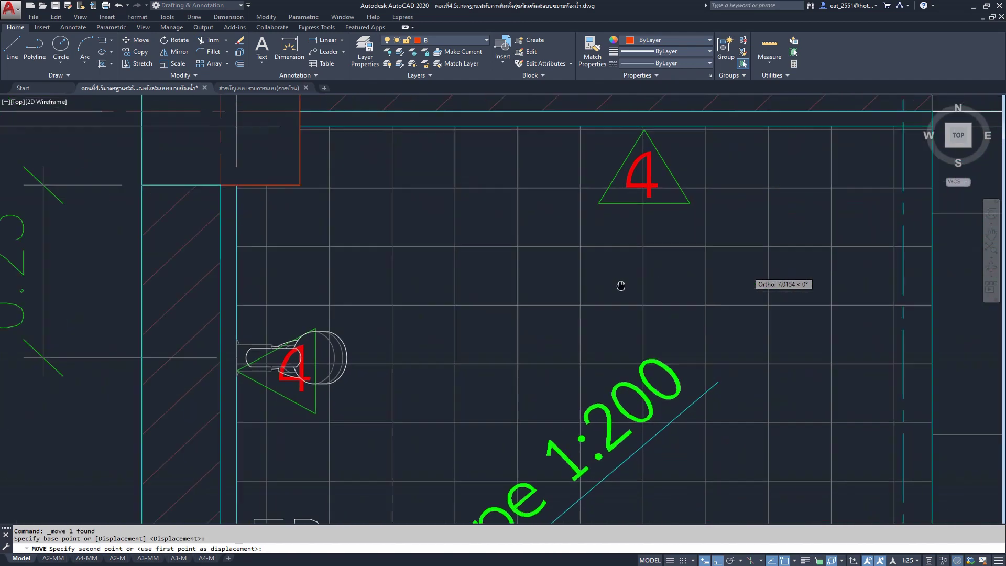
pyautogui.moveTo(620, 286); pyautogui.dragTo(592, 290, button='middle')
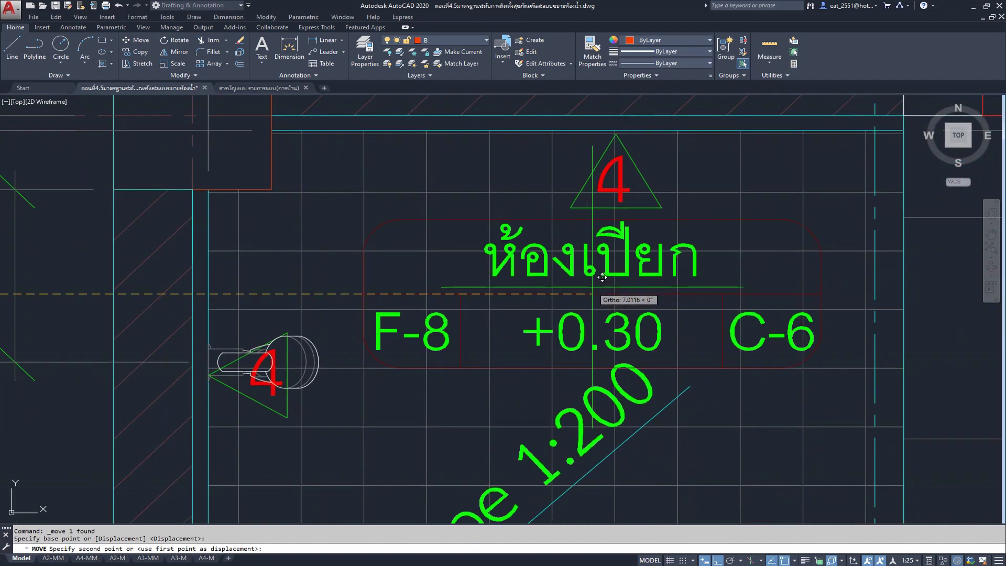
pyautogui.click(602, 277)
# - Zoom and pan to frame the wet room's floor drain and tile-grid hatch
pyautogui.scroll(-3, 602, 277)
pyautogui.moveTo(496, 266); pyautogui.dragTo(428, 251, button='middle')
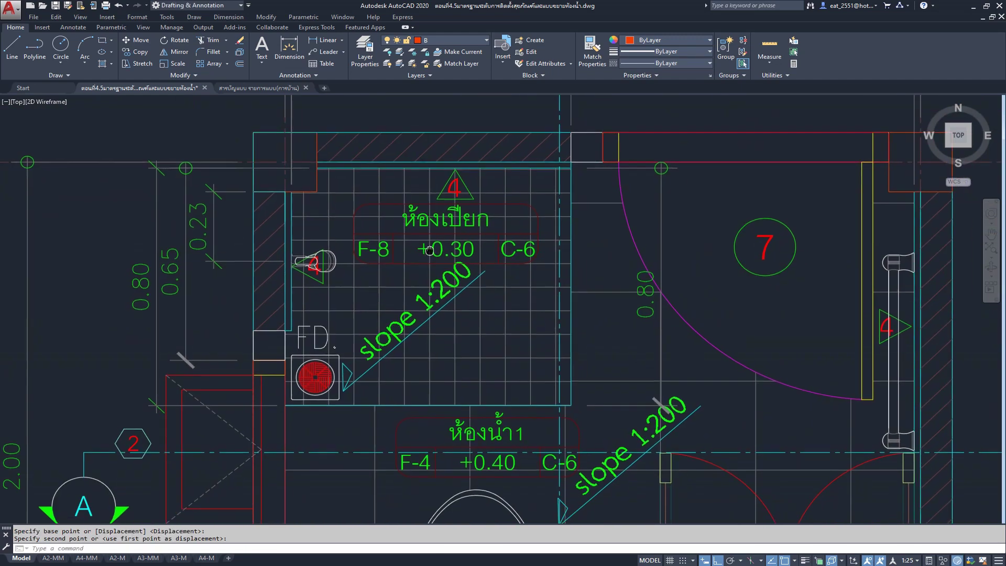
pyautogui.scroll(2, 429, 250)
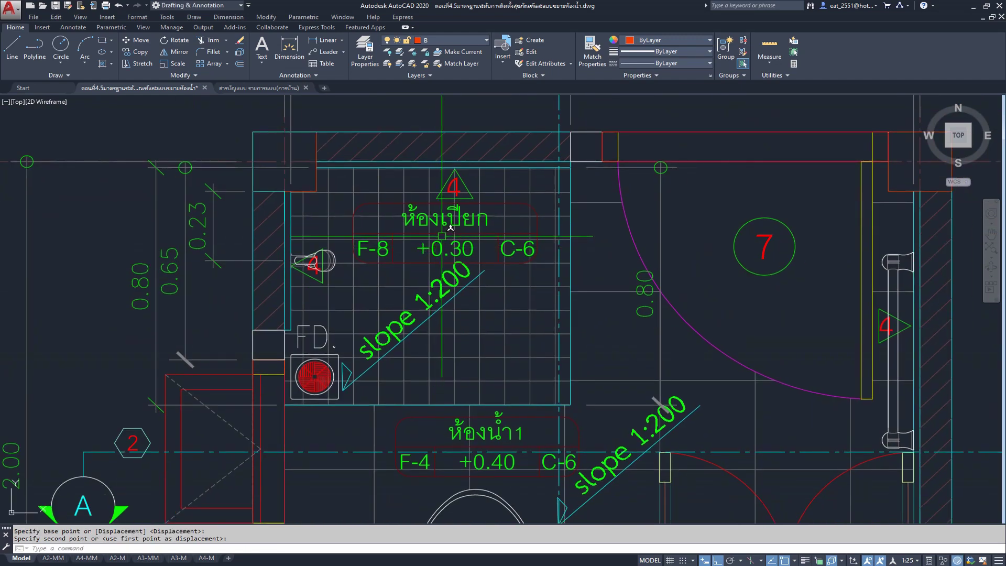
pyautogui.scroll(-4, 451, 222)
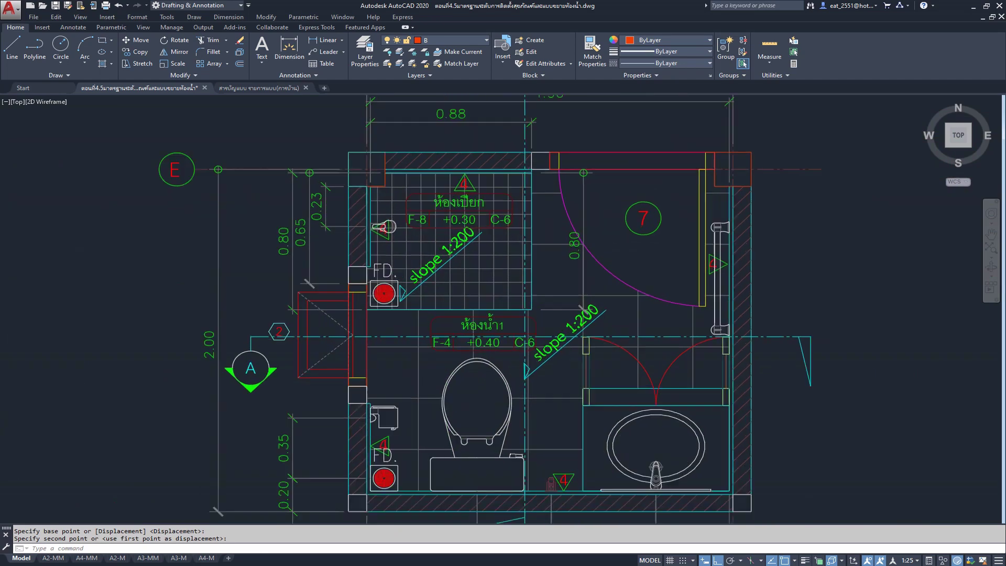
pyautogui.scroll(3, 412, 283)
pyautogui.scroll(3, 449, 300)
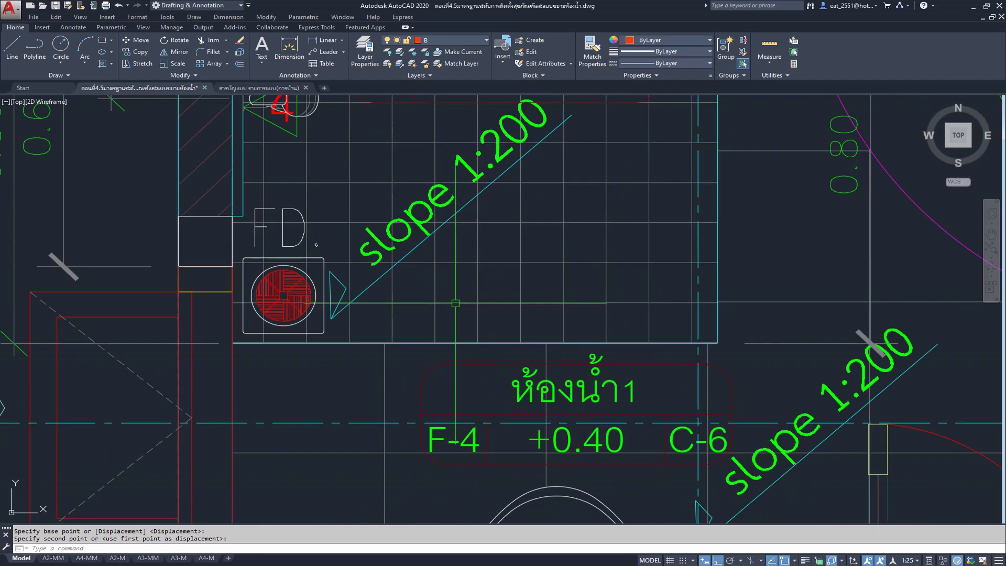
# - Measure the tile-grid hatch spacing with two linear dimensions, both reading 0.08
pyautogui.click(455, 303)
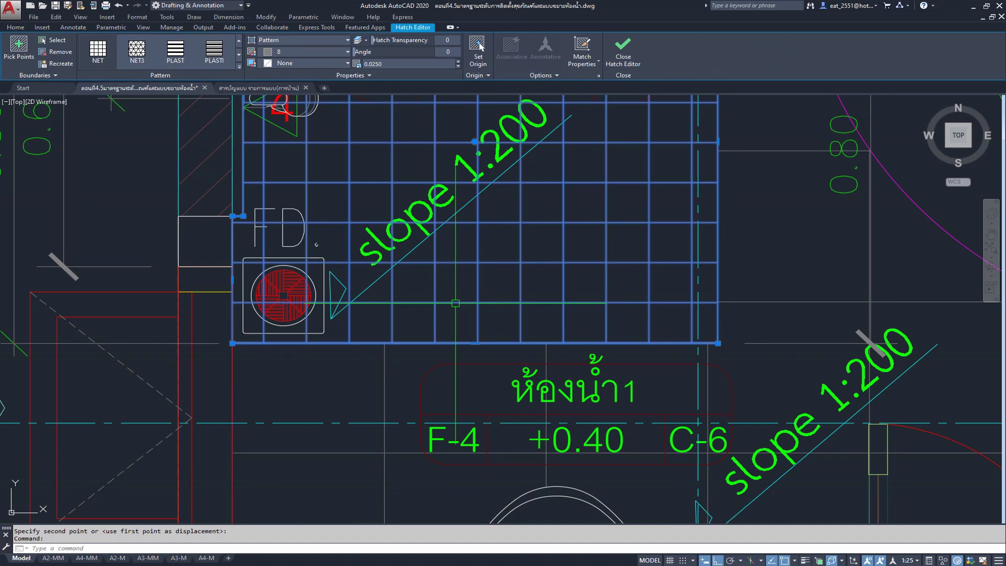
pyautogui.scroll(3, 469, 329)
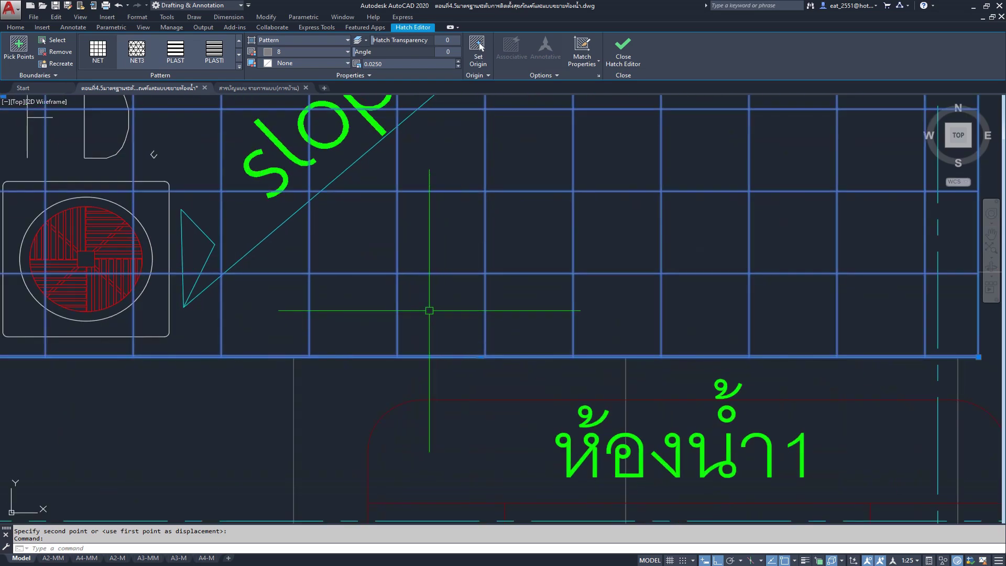
pyautogui.click(16, 28)
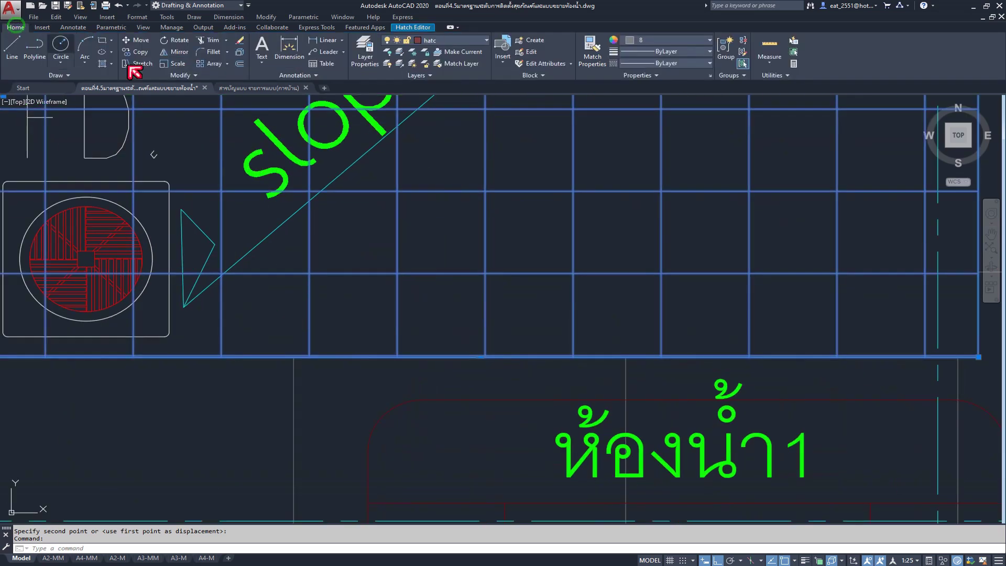
pyautogui.click(341, 45)
pyautogui.scroll(3, 392, 271)
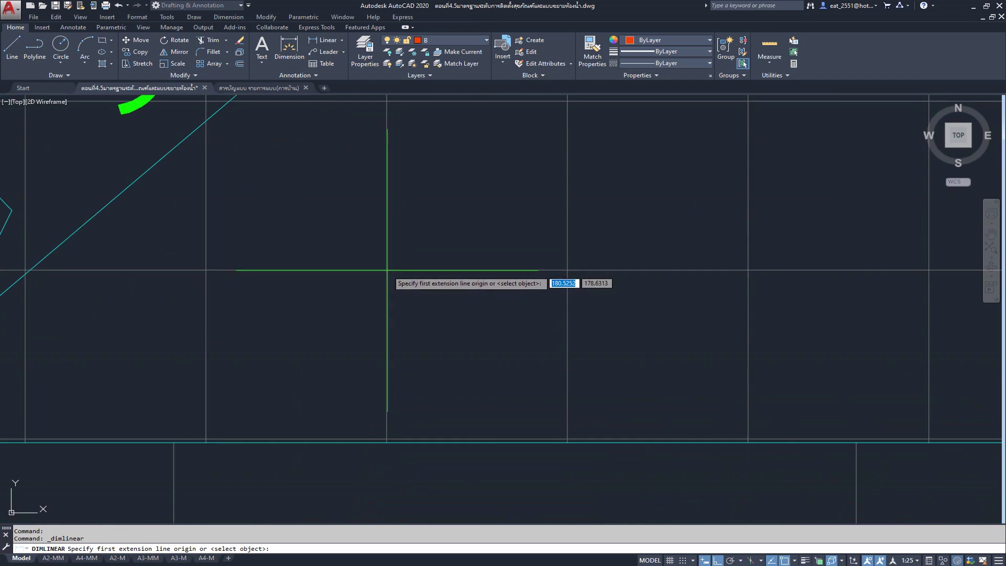
pyautogui.click(387, 270)
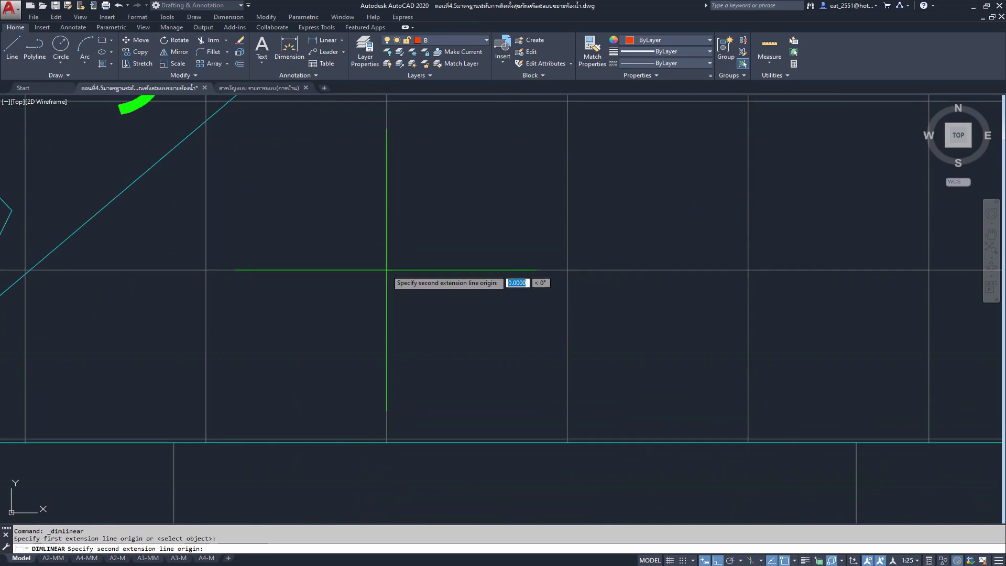
pyautogui.click(565, 272)
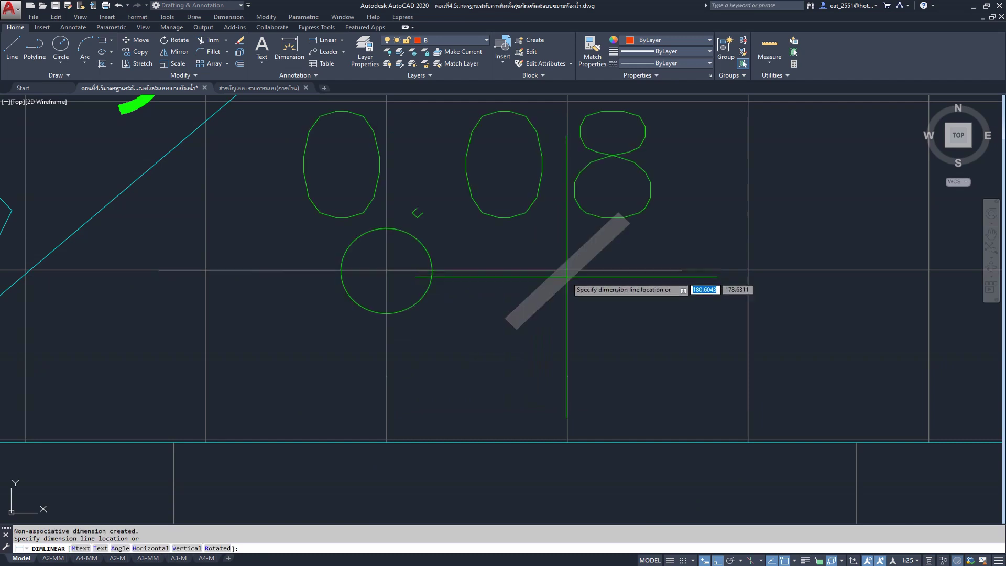
pyautogui.scroll(-2, 556, 288)
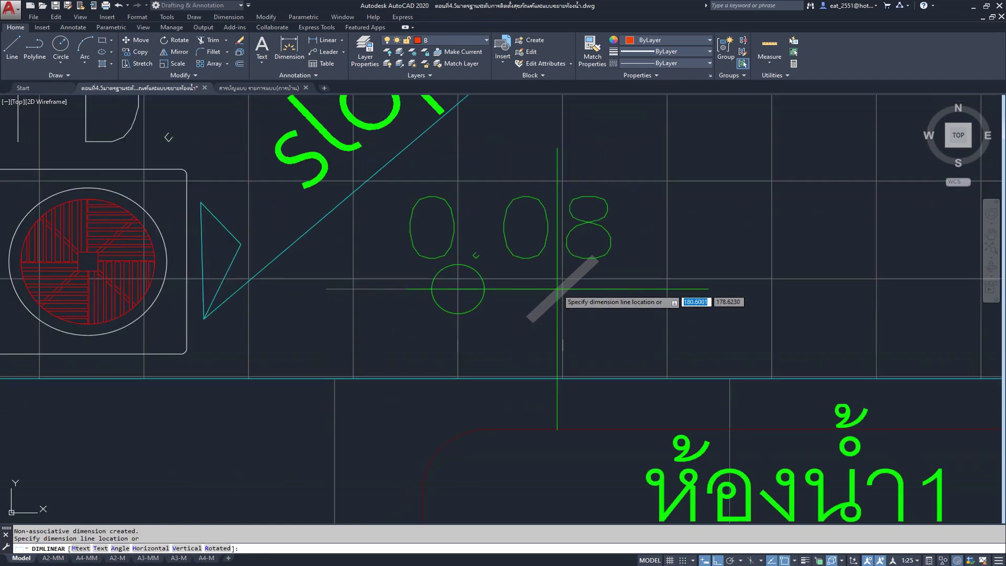
pyautogui.click(536, 330)
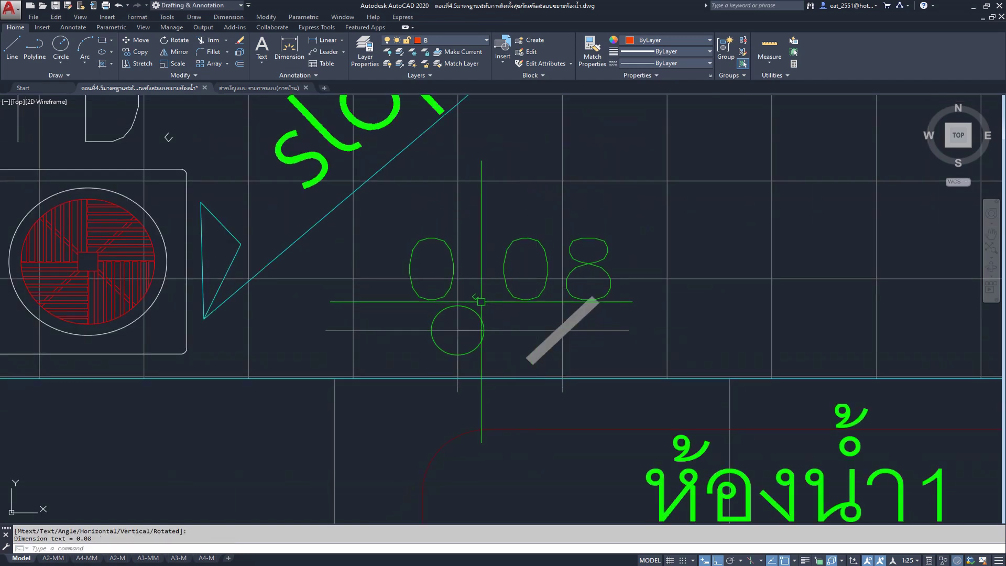
pyautogui.press('Return')
pyautogui.click(457, 273)
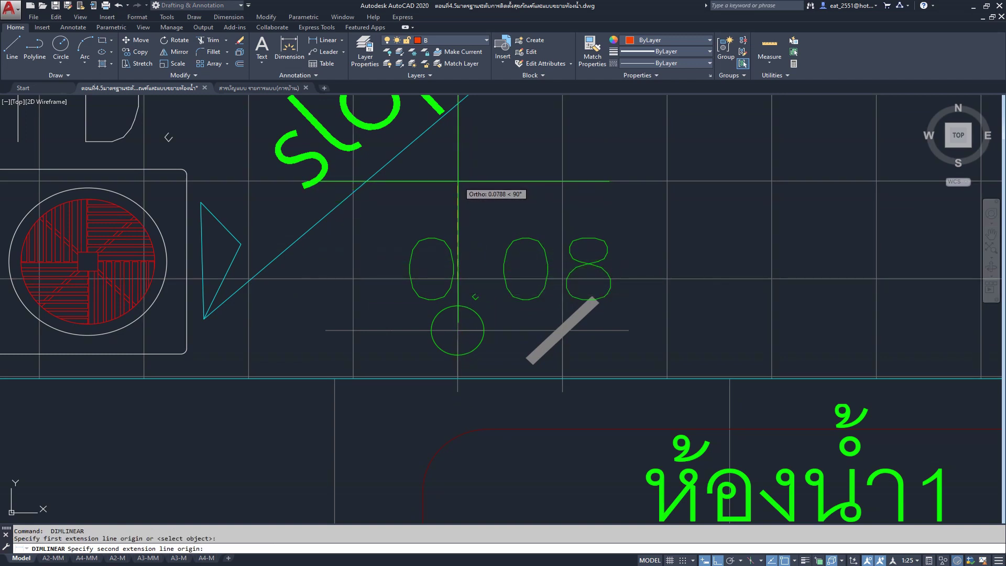
pyautogui.click(458, 181)
pyautogui.click(373, 219)
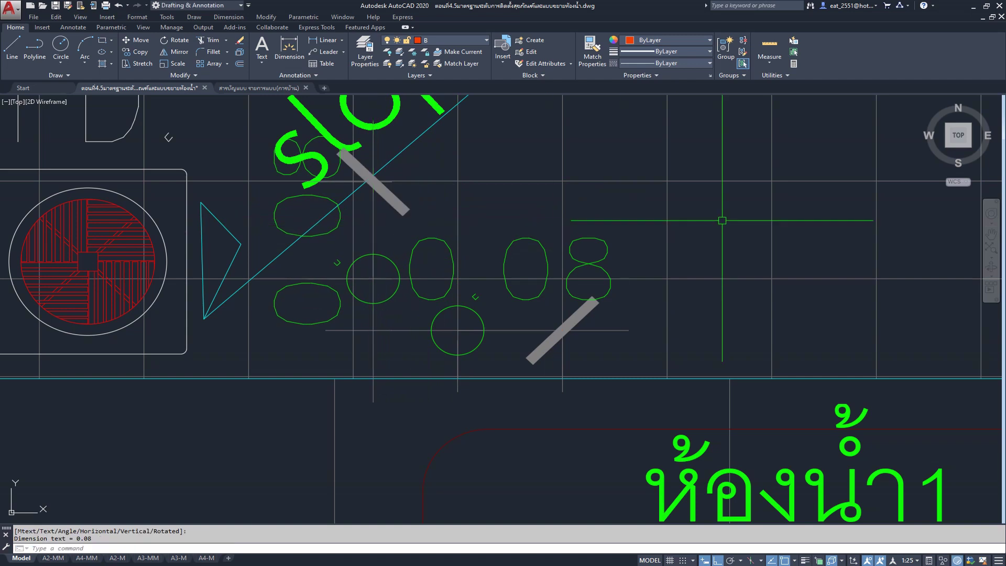
# - Erase the first temporary 0.08 measuring dimension
pyautogui.click(335, 223)
pyautogui.press('Delete')
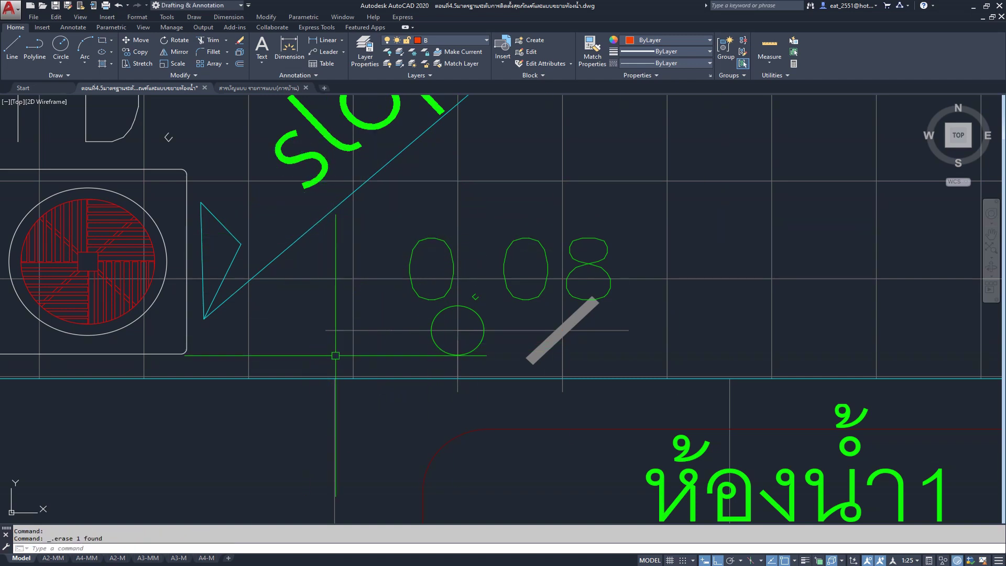
pyautogui.click(533, 240)
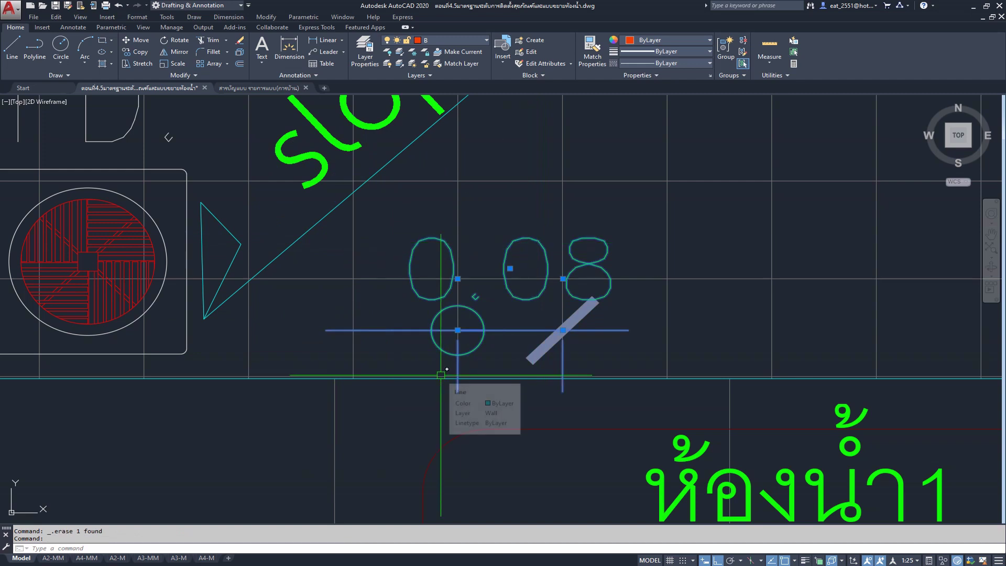
pyautogui.press('Escape')
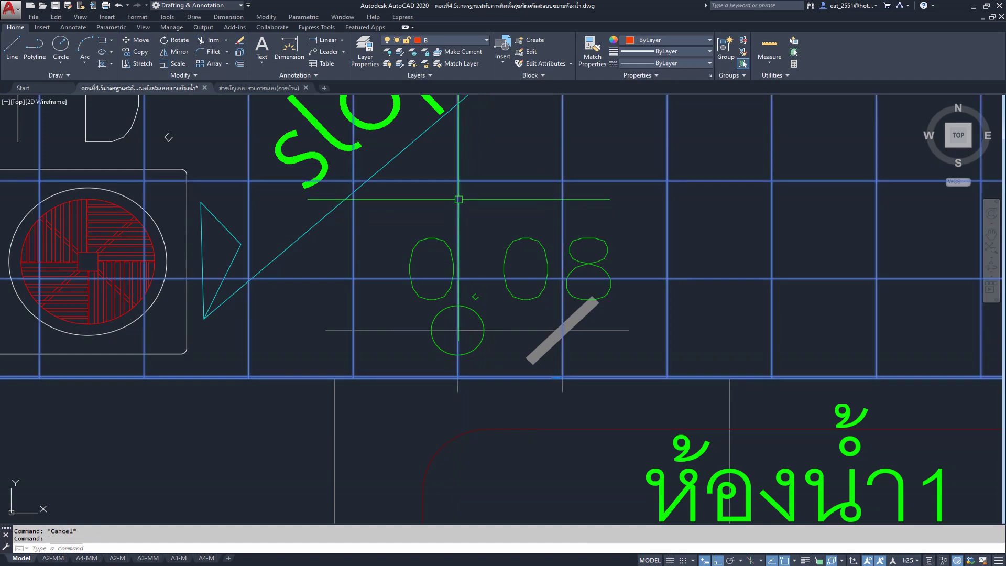
# - Scale the tile-grid hatch by reference so its grid spacing becomes 0.1
pyautogui.click(458, 199)
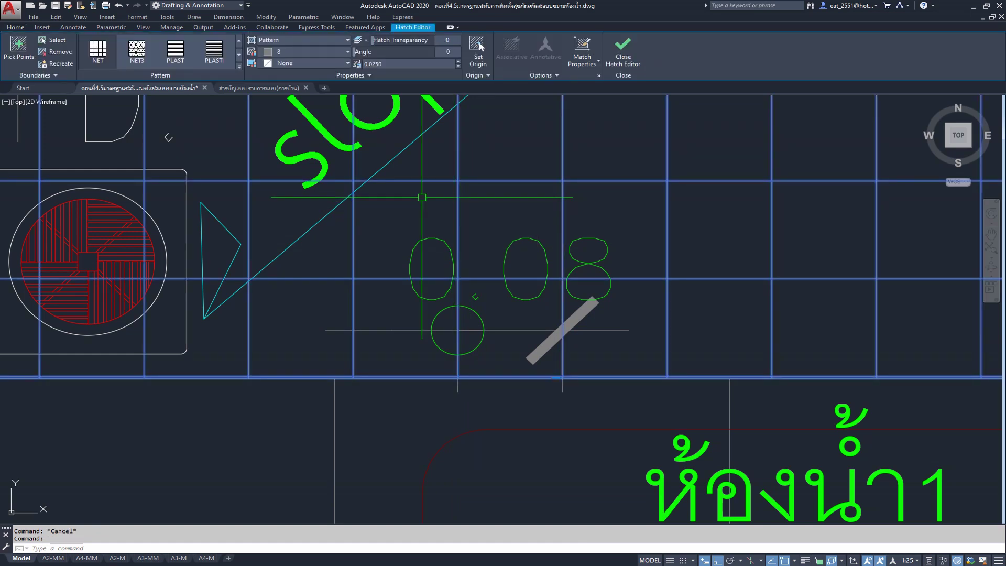
pyautogui.click(16, 28)
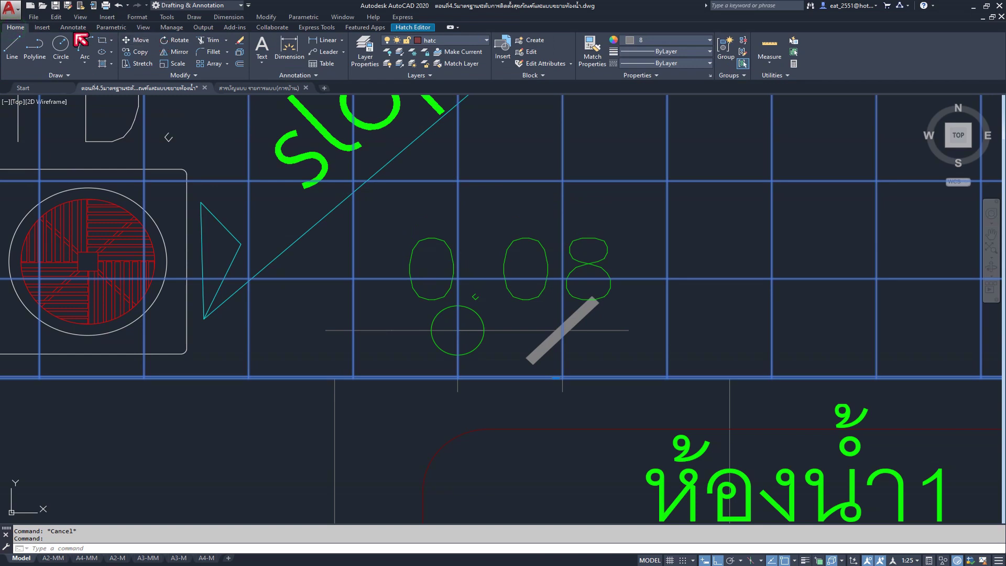
pyautogui.click(173, 63)
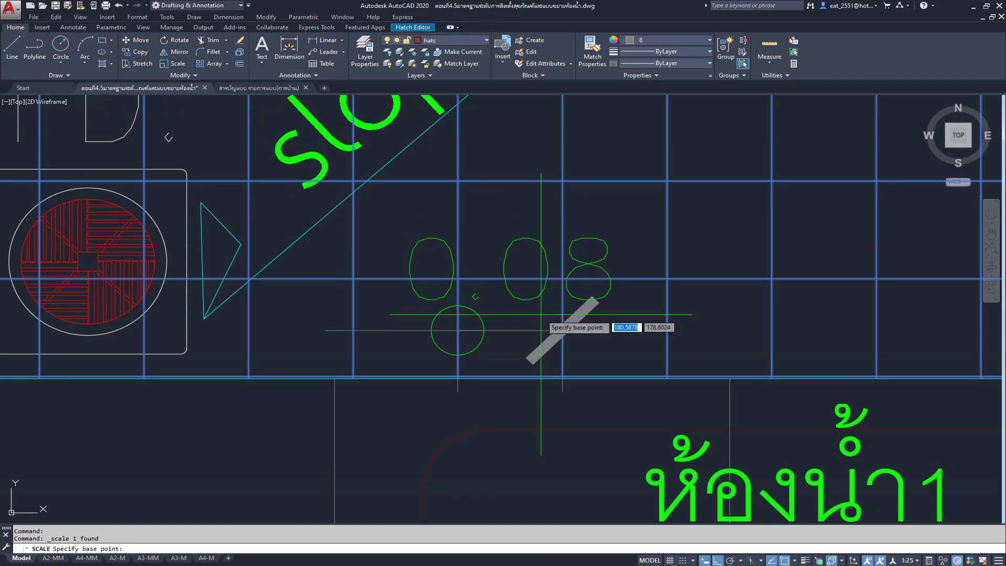
pyautogui.scroll(4, 469, 278)
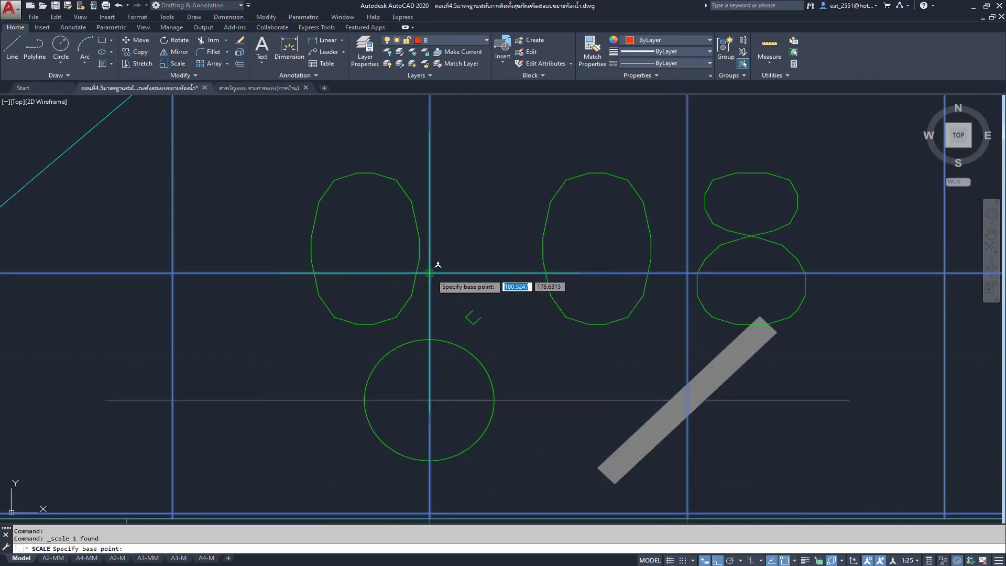
pyautogui.click(429, 272)
pyautogui.click(179, 548)
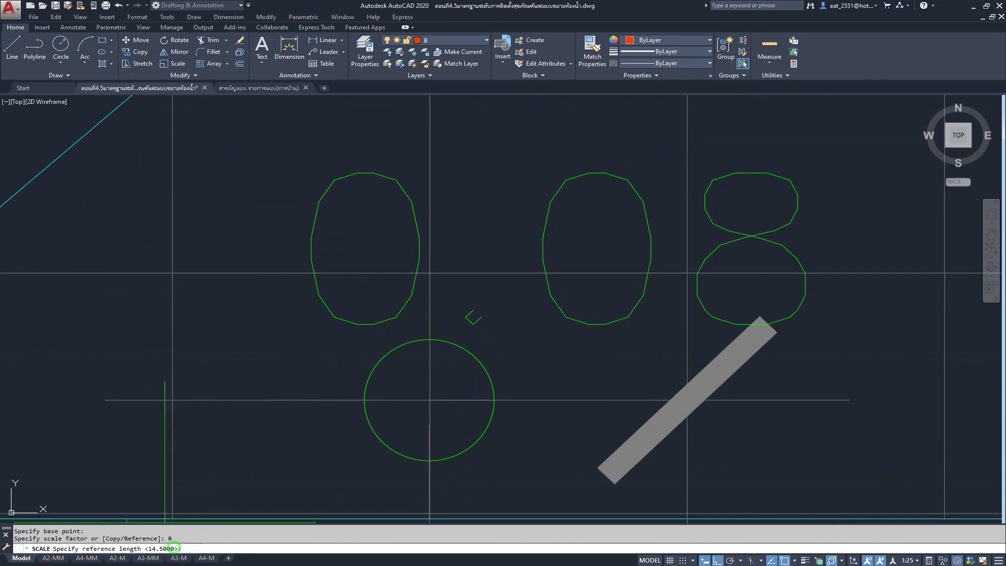
pyautogui.click(430, 273)
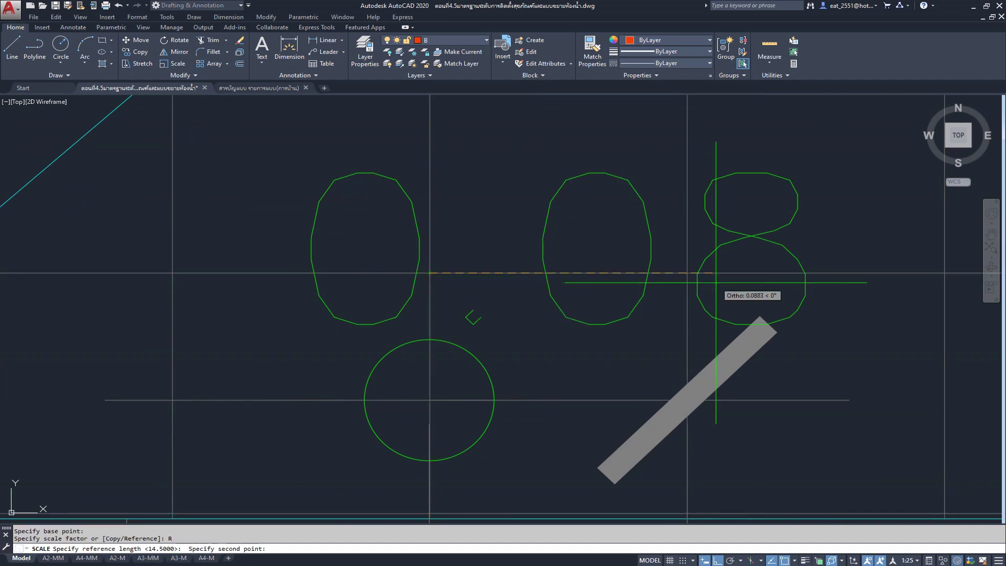
pyautogui.click(688, 272)
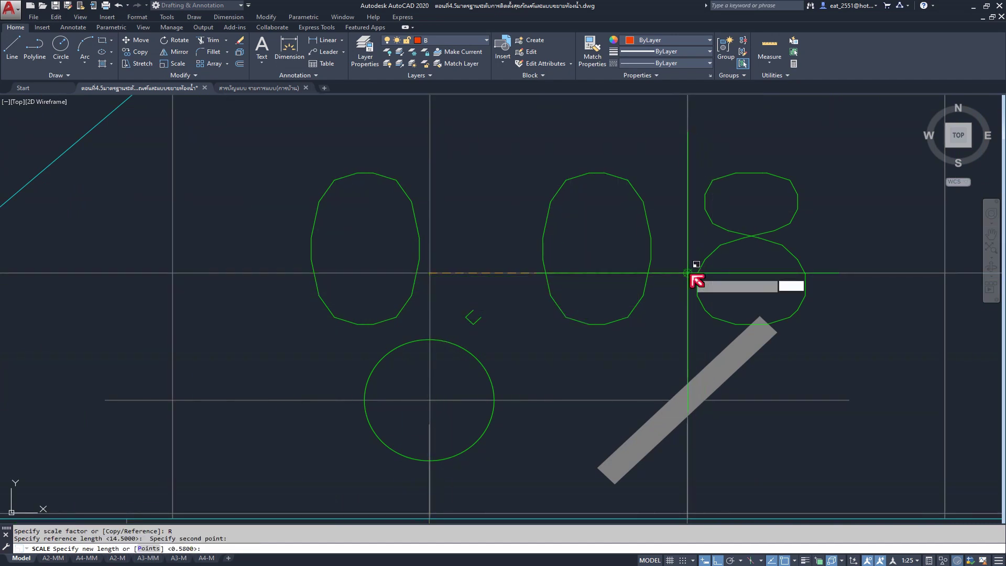
pyautogui.write('.1')
pyautogui.press('Return')
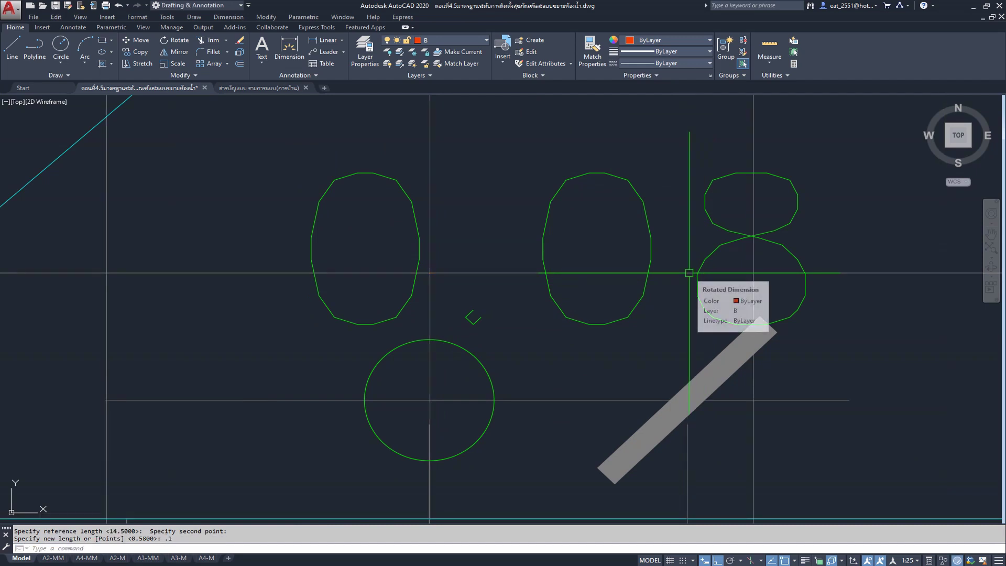
# - Erase the leftover dimension and remove the tile-grid hatch from the floor
pyautogui.scroll(-4, 592, 271)
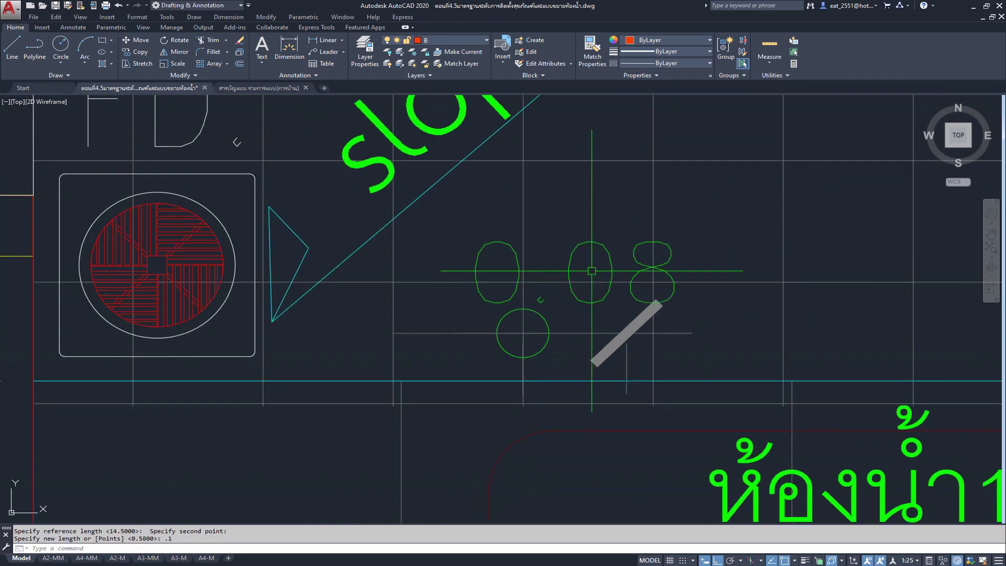
pyautogui.click(594, 244)
pyautogui.press('Delete')
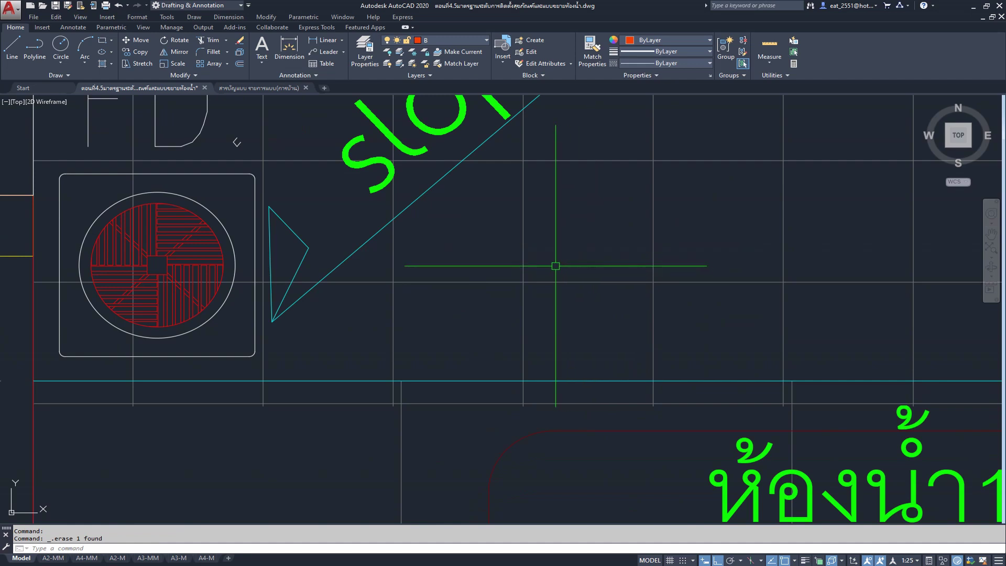
pyautogui.click(522, 246)
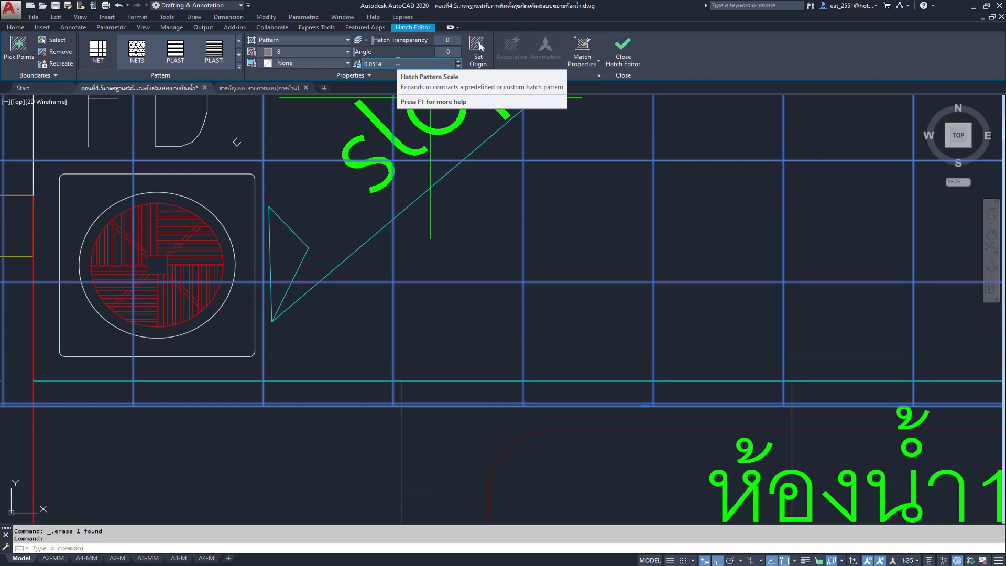
pyautogui.press('Escape')
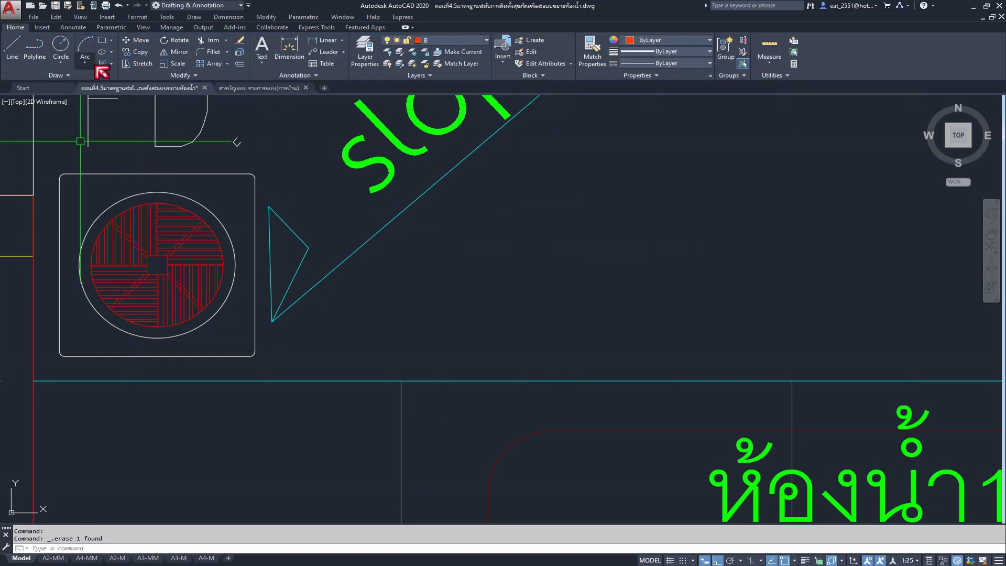
# - Start a new hatch that copies its settings from the existing hatch
pyautogui.click(99, 67)
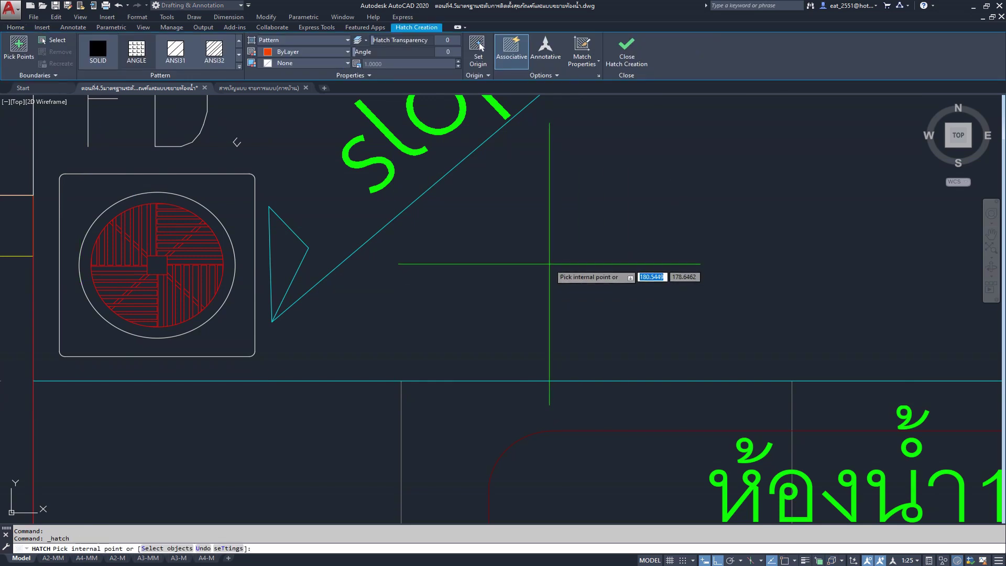
pyautogui.scroll(-4, 549, 261)
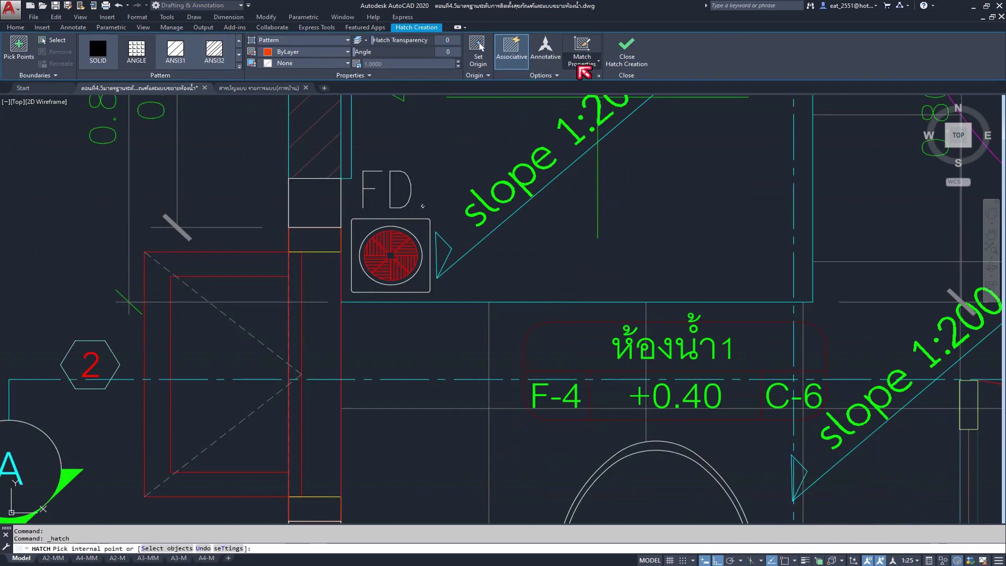
pyautogui.click(582, 50)
pyautogui.click(519, 419)
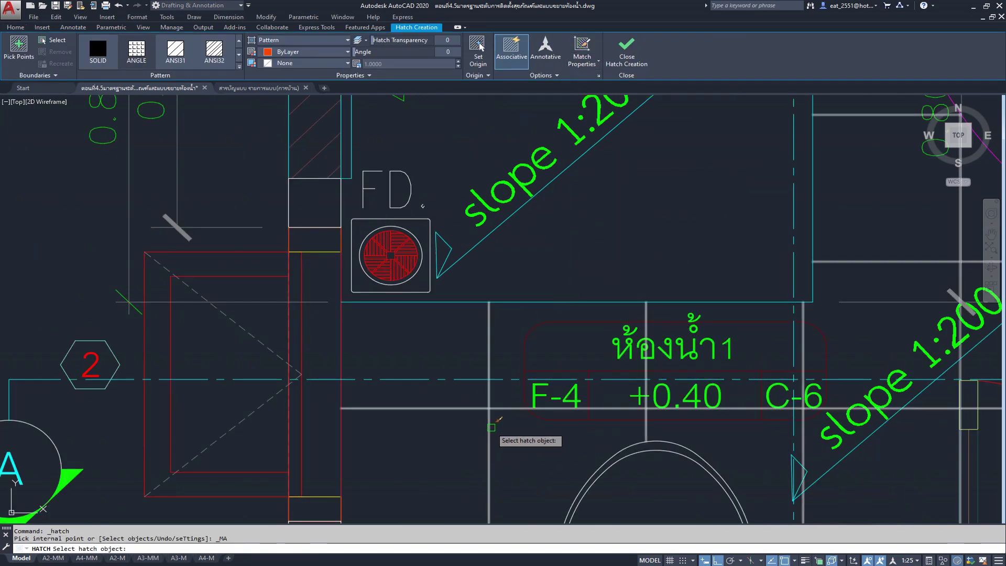
pyautogui.scroll(-2, 576, 315)
pyautogui.scroll(-2, 553, 259)
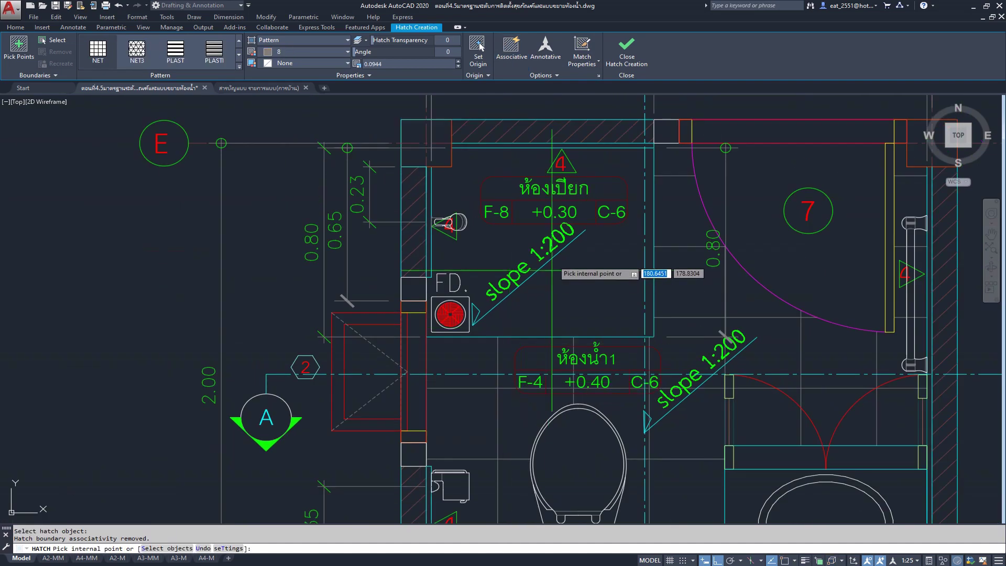
pyautogui.scroll(5, 621, 268)
# - Set the hatch scale to 0.0314, check the preview, then cancel the hatch
pyautogui.click(390, 62)
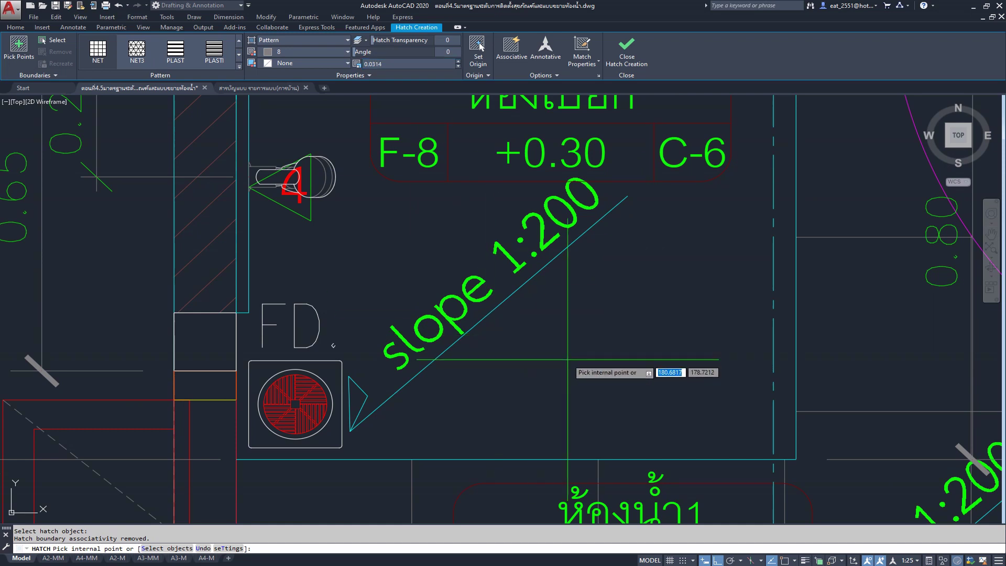
pyautogui.scroll(-1, 568, 360)
pyautogui.scroll(-1, 563, 344)
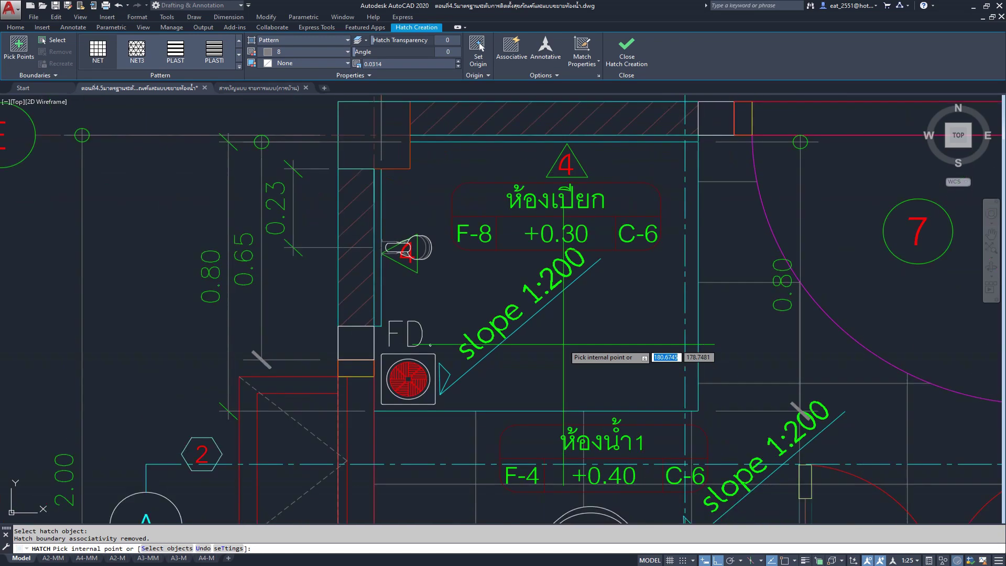
pyautogui.scroll(-1, 562, 345)
pyautogui.scroll(-1, 559, 346)
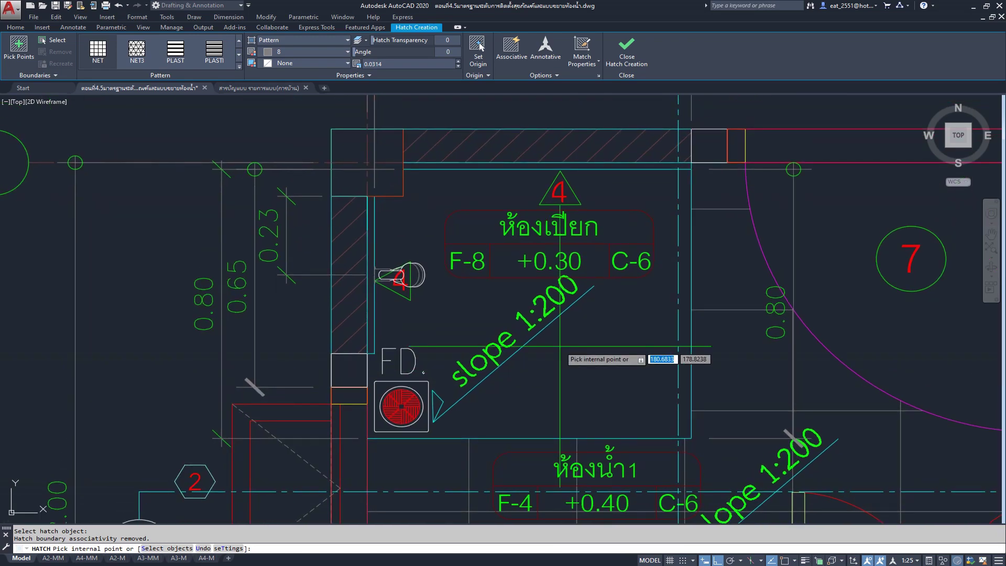
pyautogui.press('Escape')
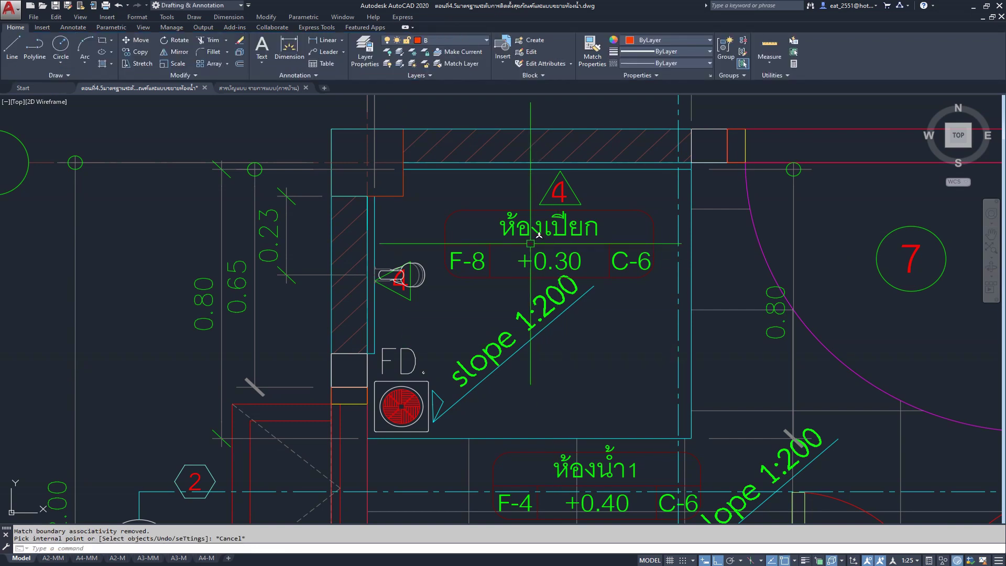
# - Crossing-select the wet room's tag, slope text and drain symbol and hide them temporarily
pyautogui.moveTo(530, 243); pyautogui.dragTo(525, 214, button='middle')
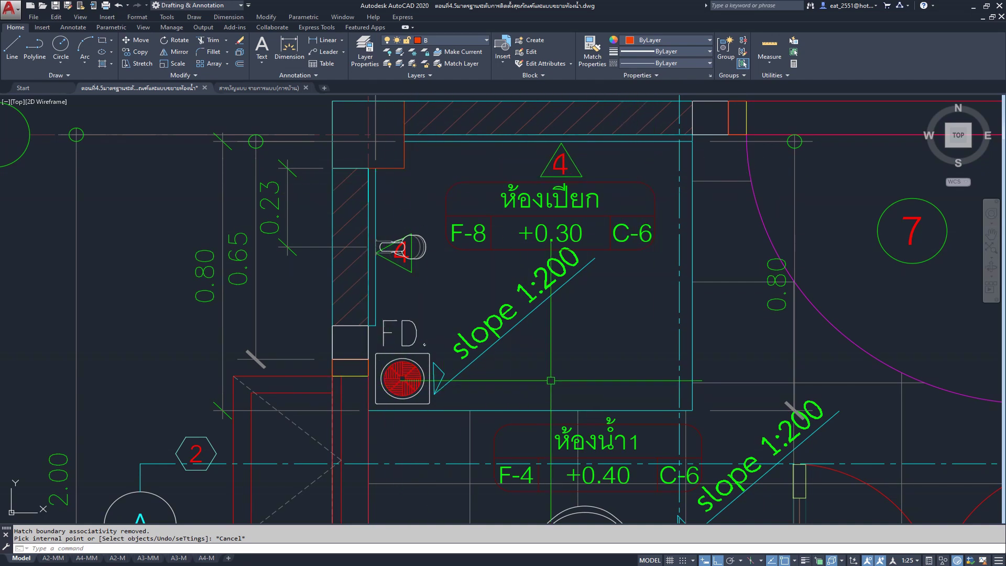
pyautogui.click(667, 152)
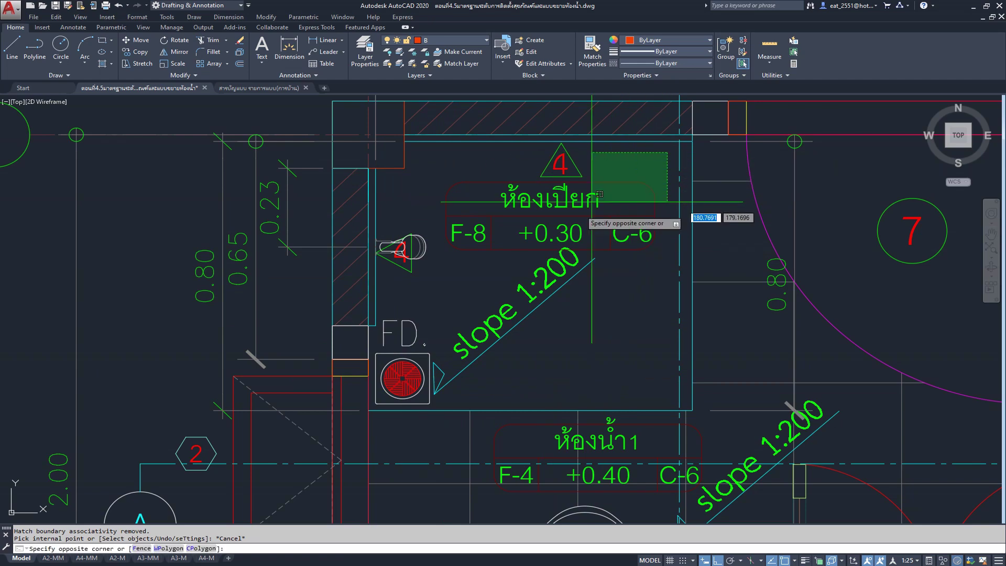
pyautogui.click(392, 385)
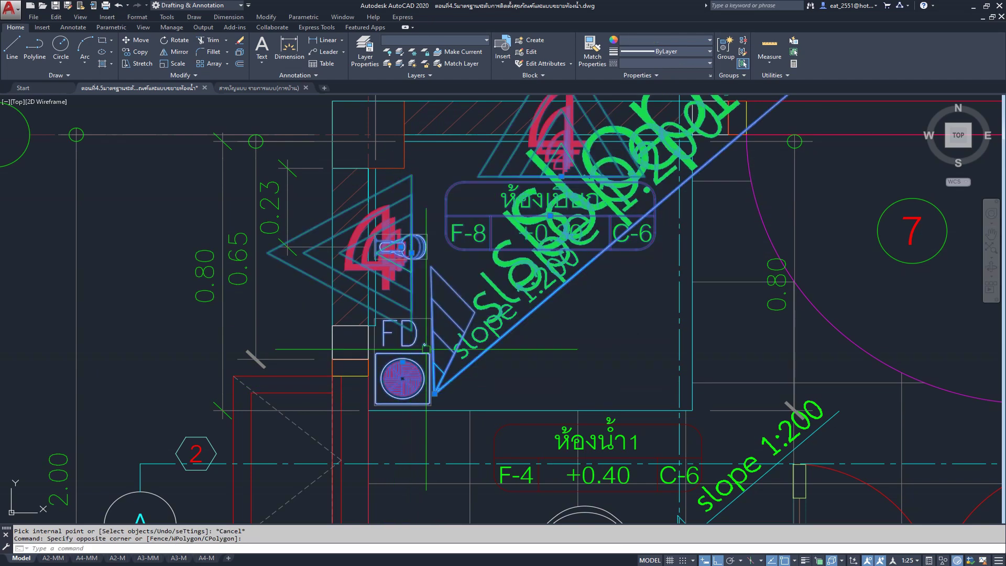
pyautogui.click(431, 206)
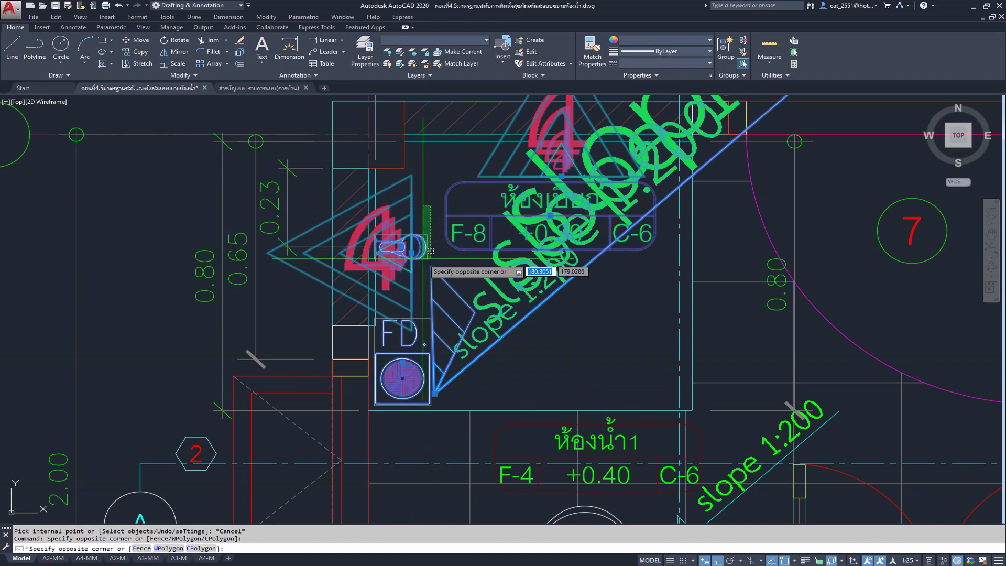
pyautogui.click(399, 365)
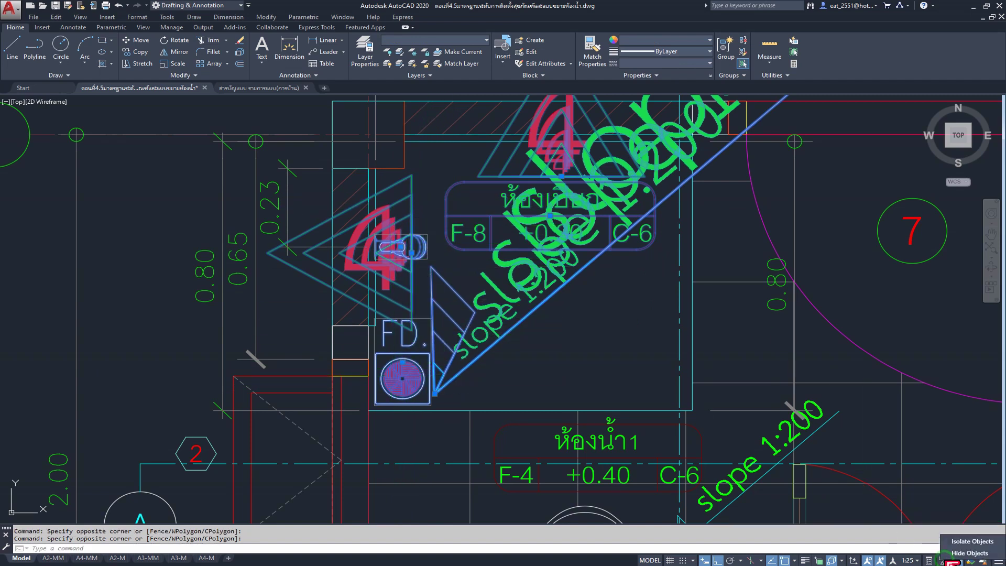
pyautogui.click(964, 554)
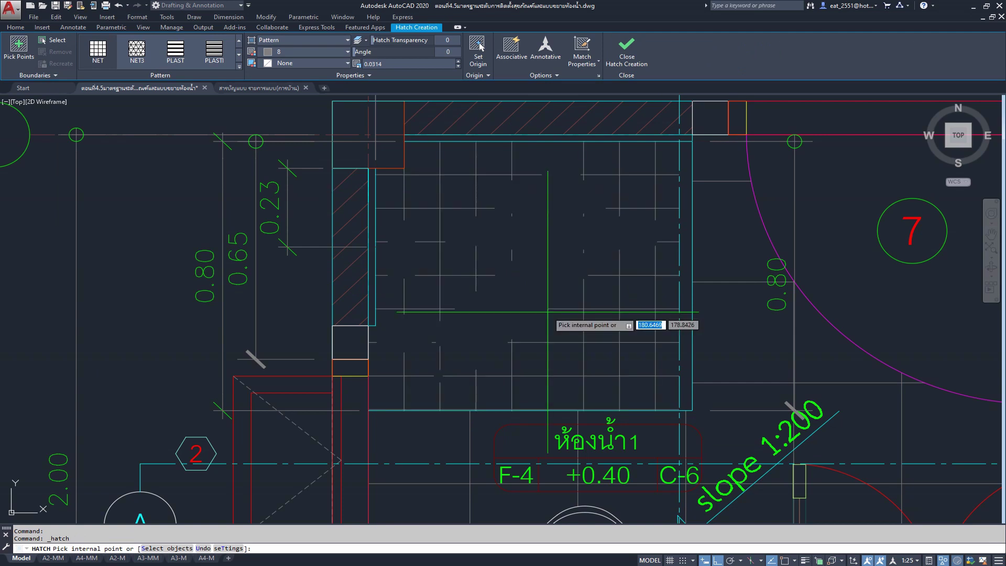
# - Apply the NET3 tile hatch inside the wet room, then try and cancel a dimension
pyautogui.click(539, 295)
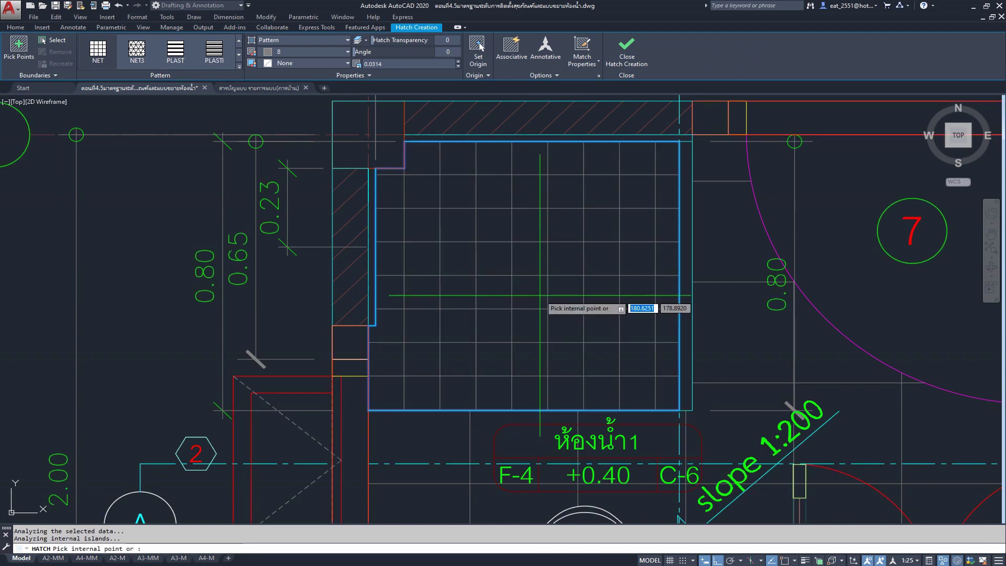
pyautogui.press('Return')
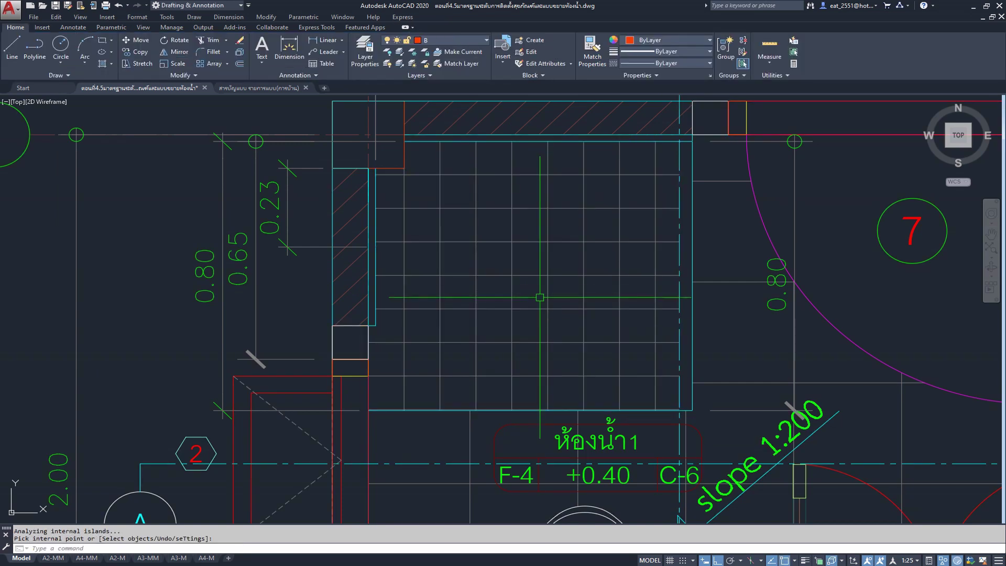
pyautogui.scroll(3, 507, 388)
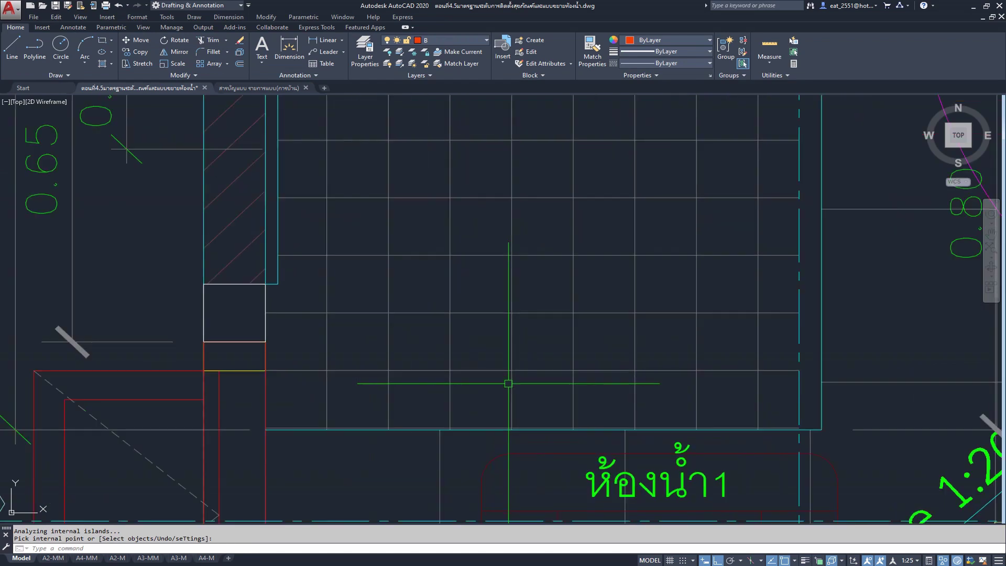
pyautogui.click(325, 40)
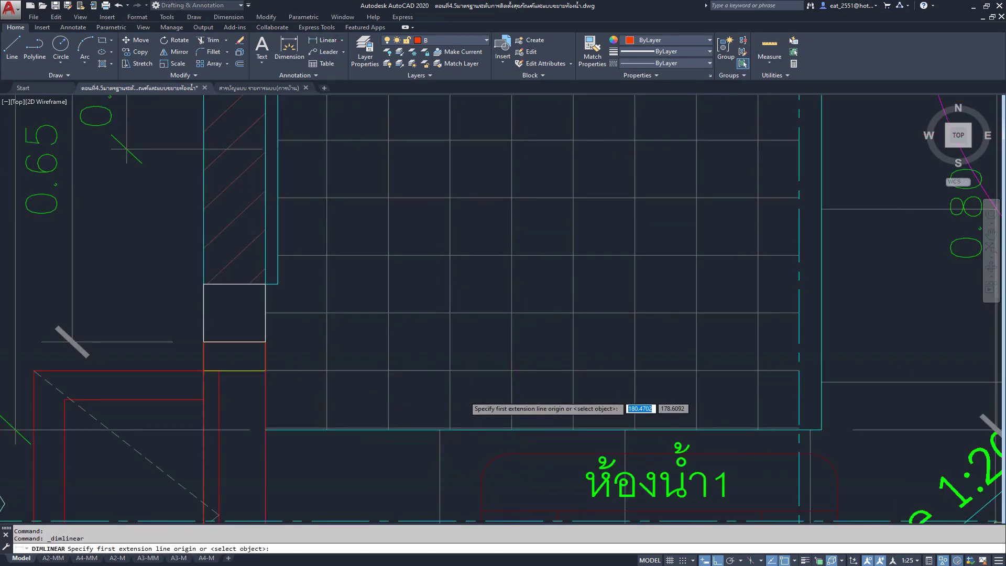
pyautogui.scroll(3, 455, 388)
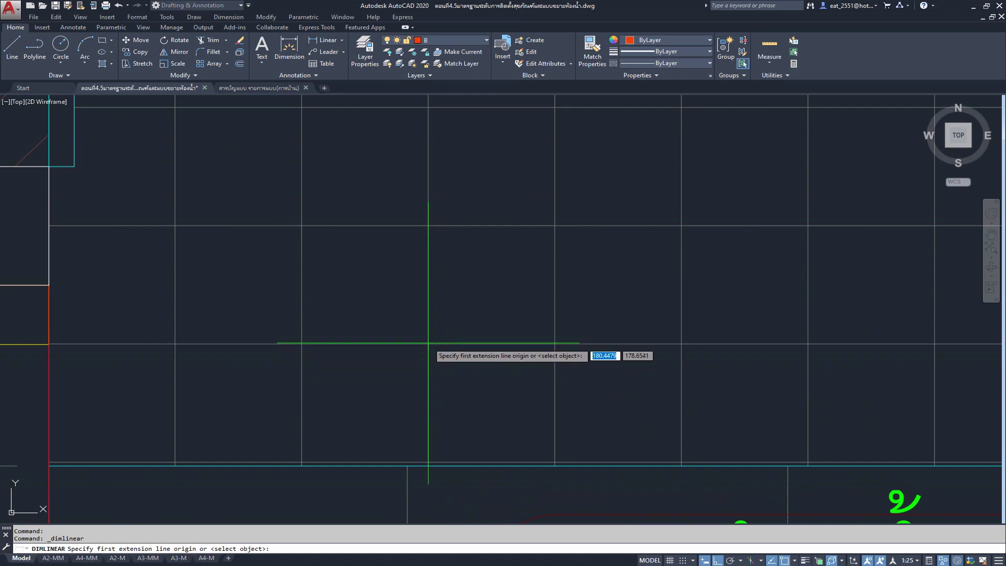
pyautogui.click(428, 343)
pyautogui.click(550, 343)
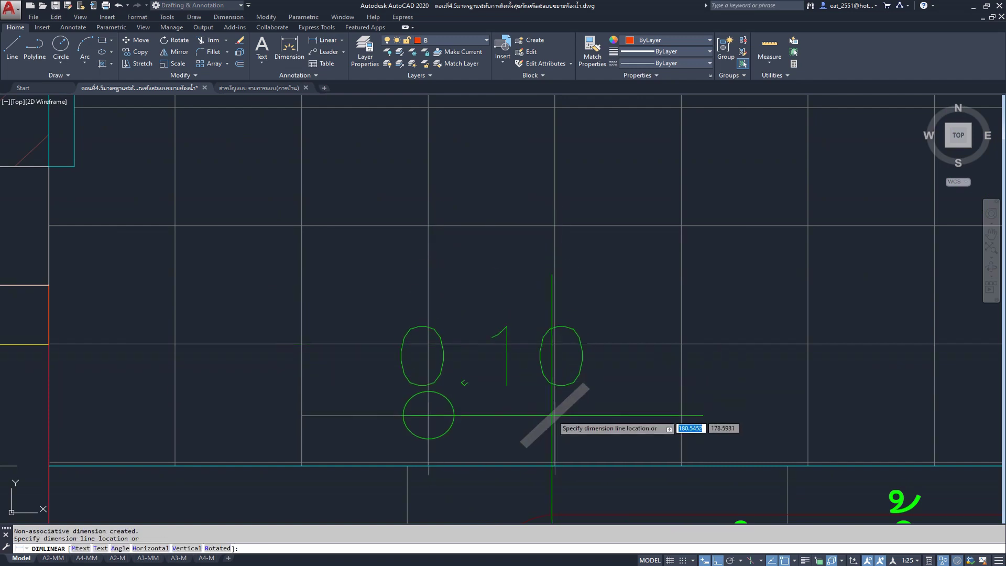
pyautogui.press('Escape')
# - End object isolation so the tag, drain and slope arrow reappear
pyautogui.scroll(-2, 550, 413)
pyautogui.scroll(-1, 521, 355)
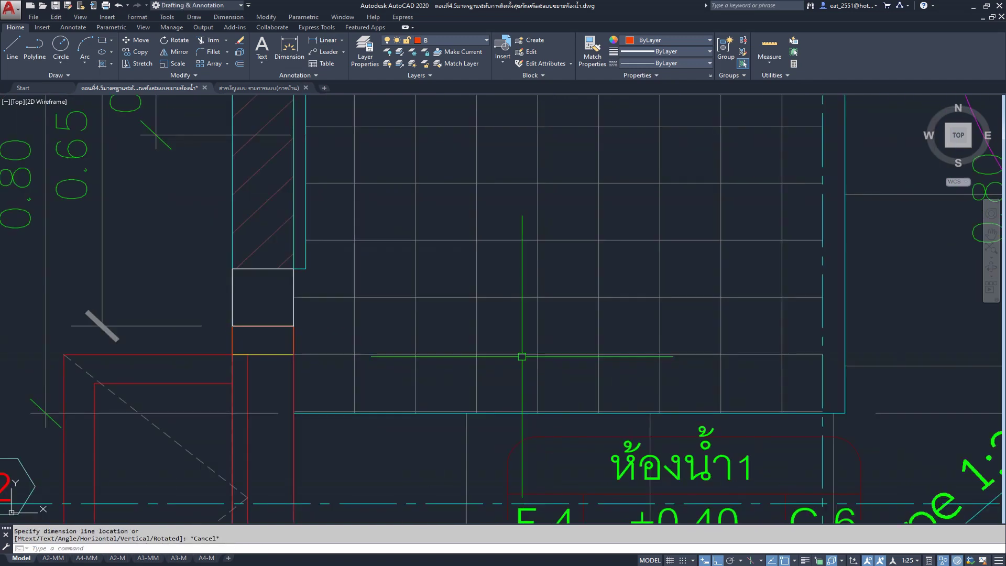
pyautogui.scroll(-2, 498, 320)
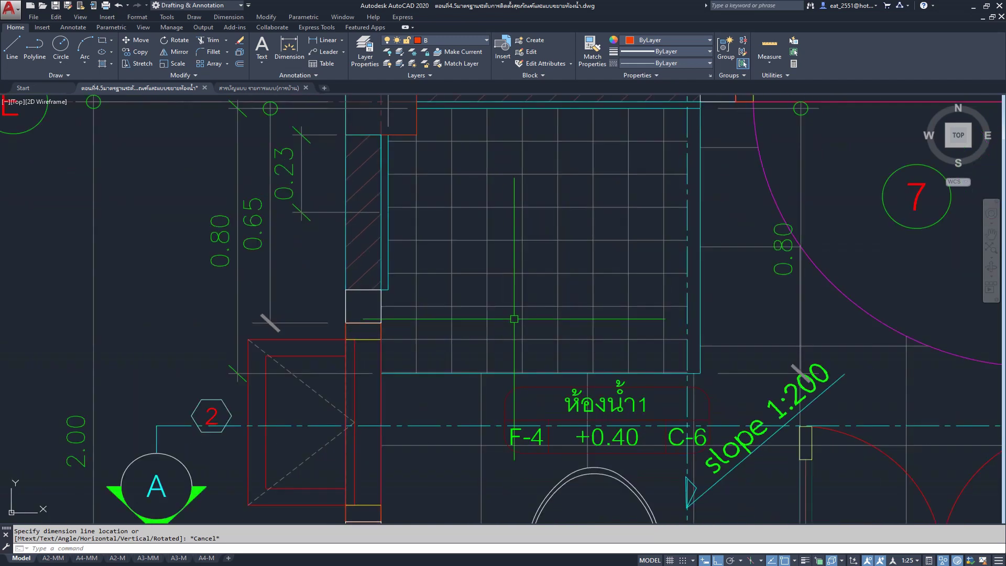
pyautogui.moveTo(601, 338); pyautogui.dragTo(600, 376, button='middle')
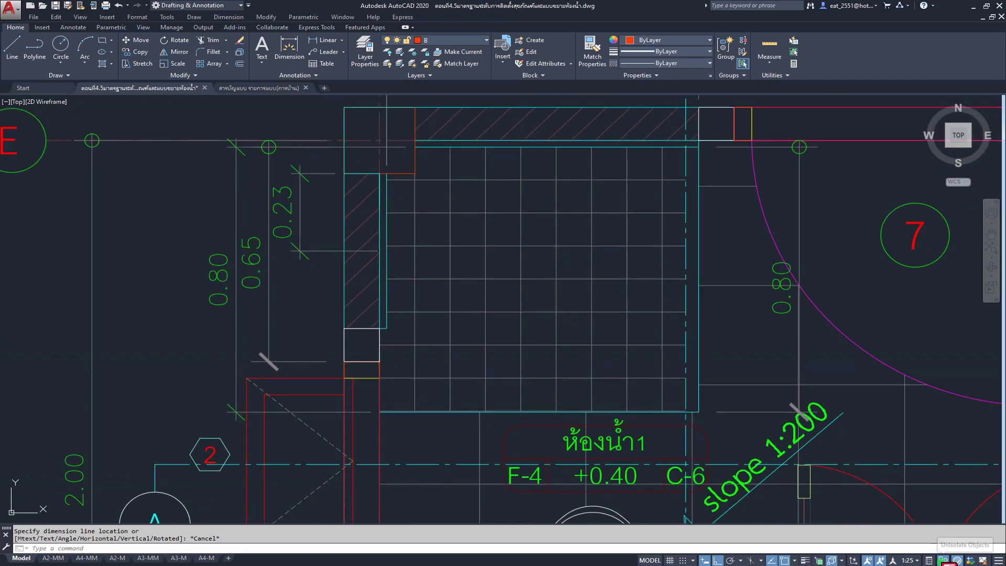
pyautogui.click(957, 560)
pyautogui.click(848, 514)
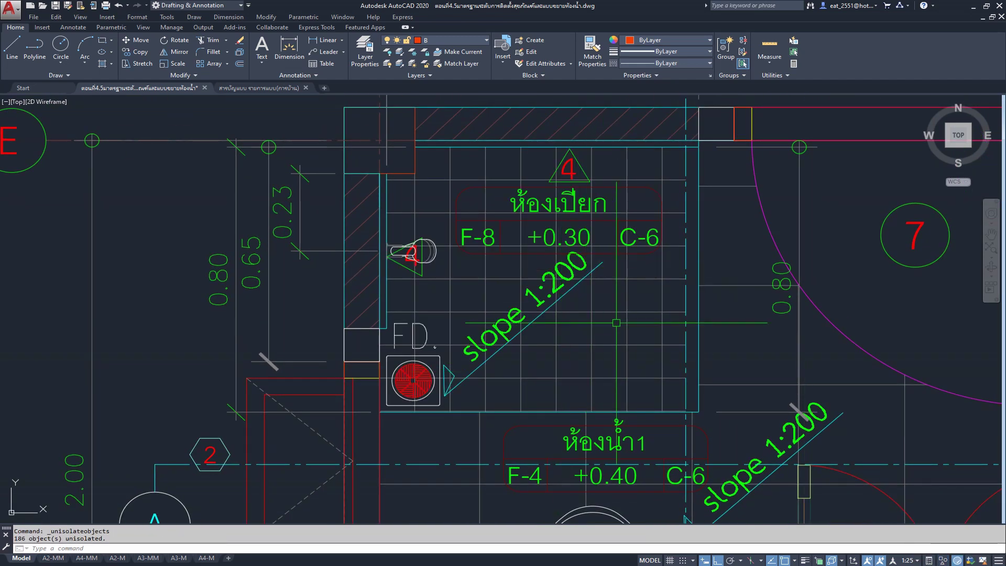
# - Select the 4 tag in the wet room to reposition it
pyautogui.scroll(2, 408, 254)
pyautogui.scroll(2, 387, 262)
pyautogui.click(391, 255)
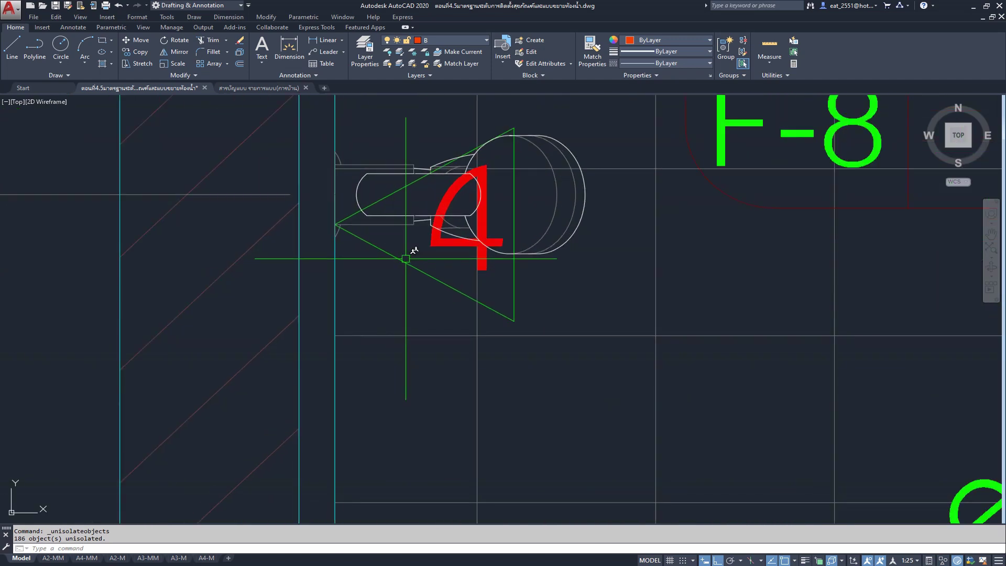
pyautogui.scroll(2, 314, 293)
# - Move the 4 tag lower in the room
pyautogui.click(139, 46)
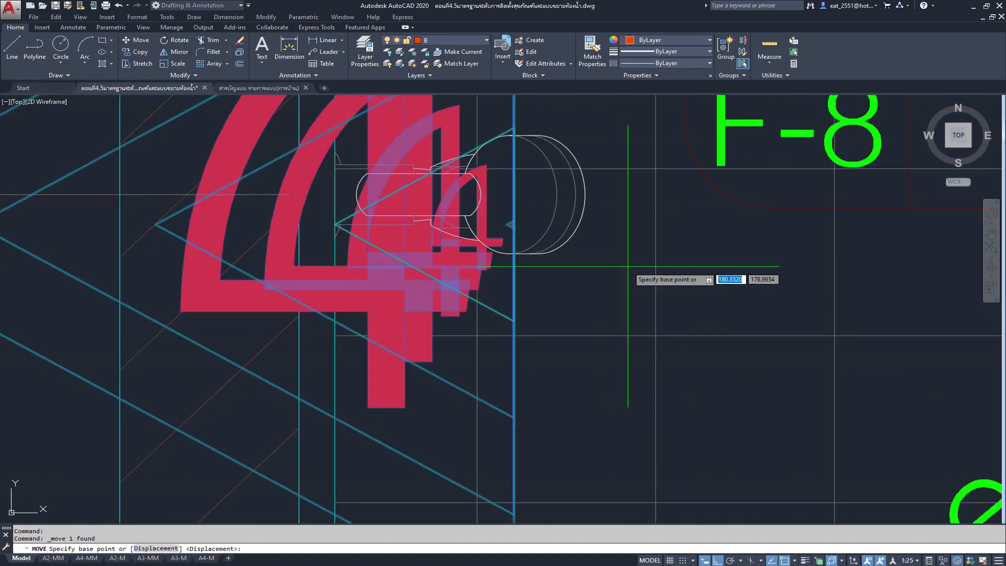
pyautogui.click(628, 265)
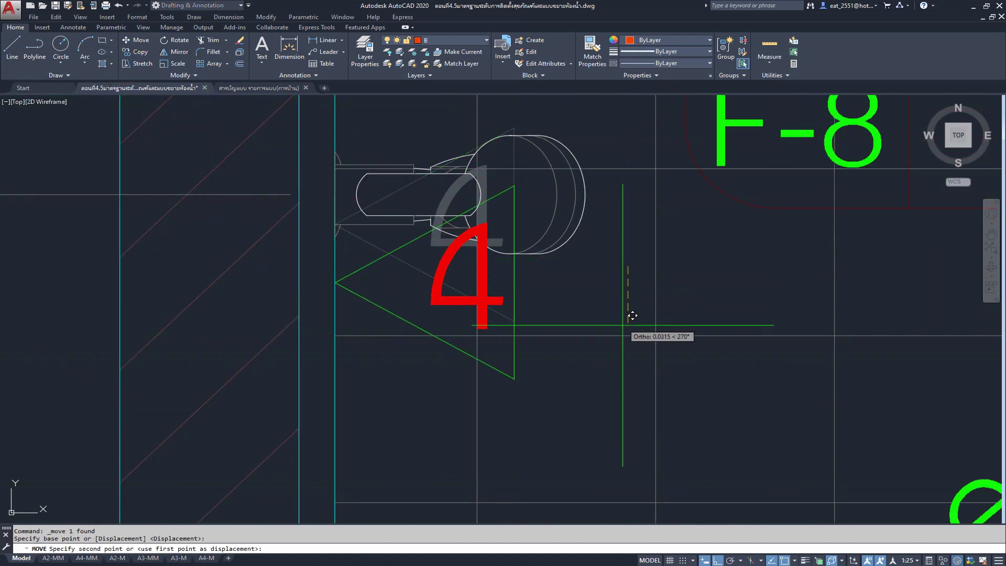
pyautogui.click(614, 465)
# - Zoom and pan to section A's tiled wall, basin, toilet and slab
pyautogui.scroll(-5, 539, 257)
pyautogui.scroll(-2, 539, 253)
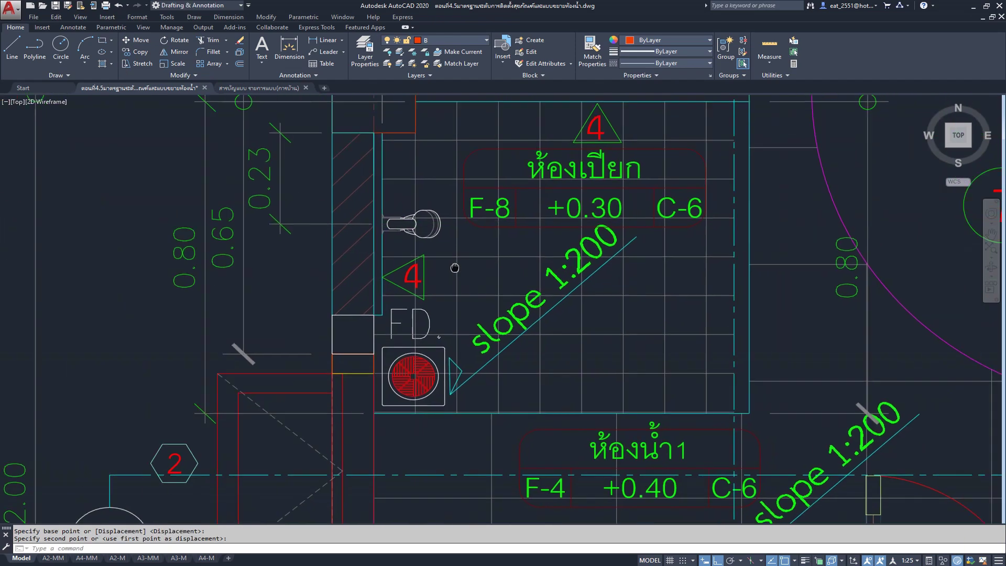
pyautogui.scroll(-1, 444, 236)
pyautogui.scroll(1, 443, 236)
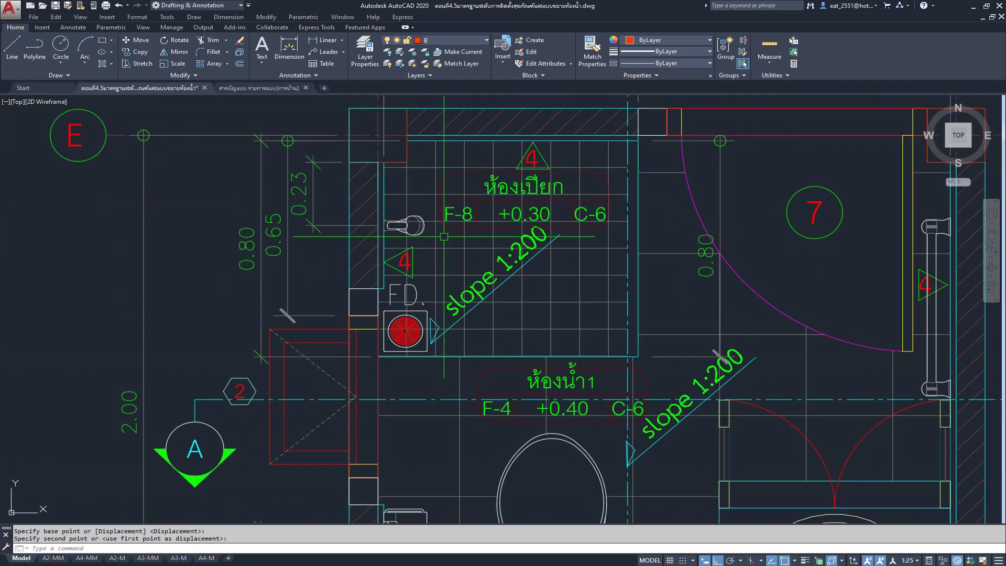
pyautogui.scroll(-1, 443, 236)
pyautogui.scroll(-1, 443, 252)
pyautogui.scroll(-1, 441, 270)
pyautogui.scroll(-1, 439, 292)
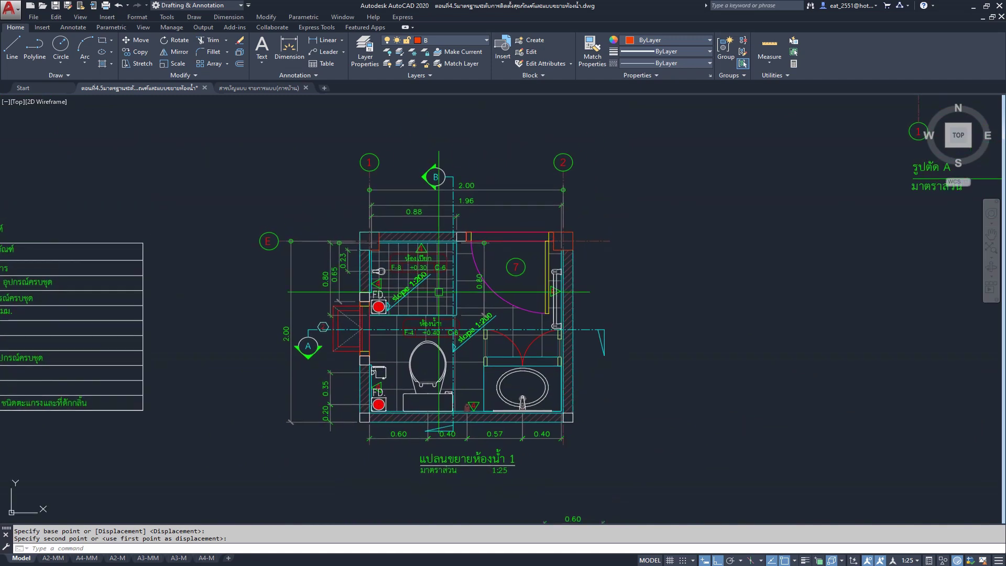
pyautogui.moveTo(472, 288); pyautogui.dragTo(543, 246, button='middle')
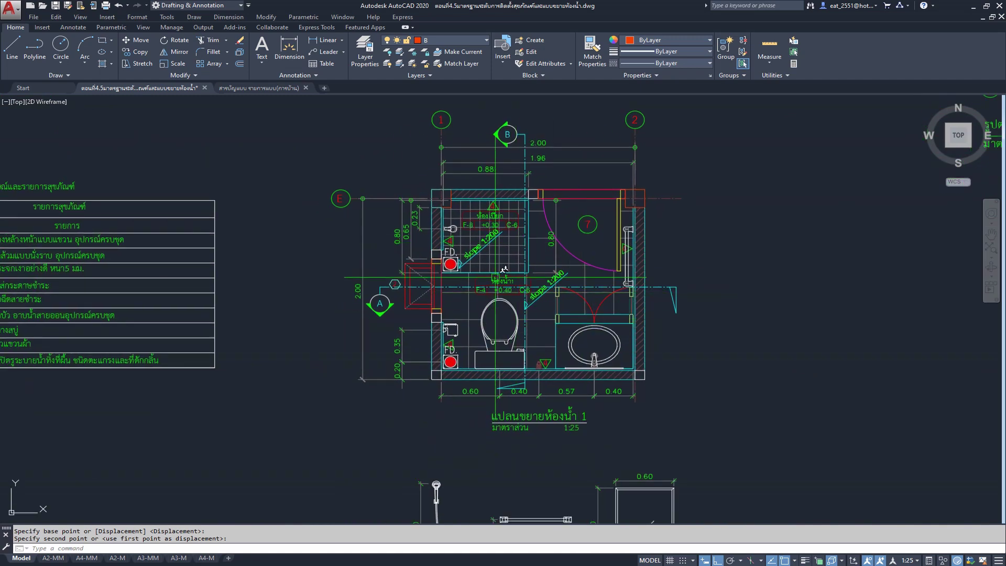
pyautogui.scroll(-1, 503, 268)
pyautogui.moveTo(472, 294); pyautogui.dragTo(501, 290, button='middle')
pyautogui.scroll(-2, 419, 282)
pyautogui.moveTo(642, 256); pyautogui.dragTo(595, 305, button='middle')
pyautogui.scroll(4, 596, 304)
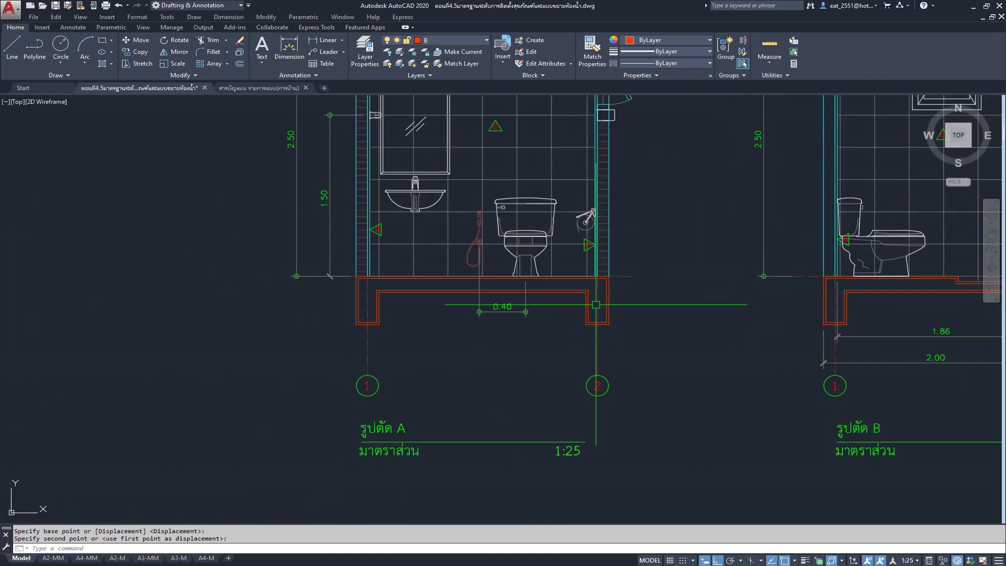
pyautogui.moveTo(444, 356); pyautogui.dragTo(464, 366, button='middle')
pyautogui.scroll(-1, 702, 157)
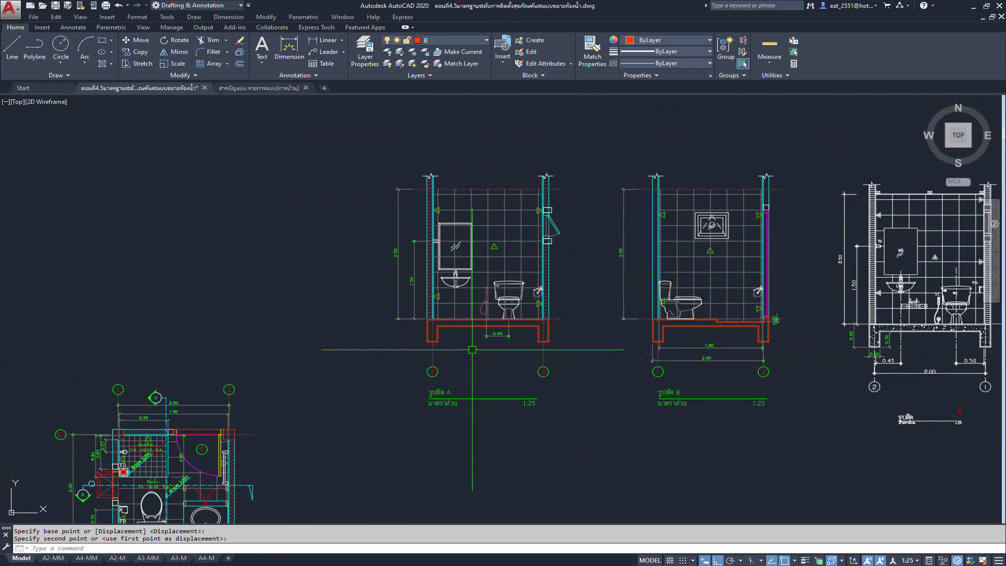
pyautogui.scroll(-3, 890, 159)
pyautogui.scroll(1, 209, 334)
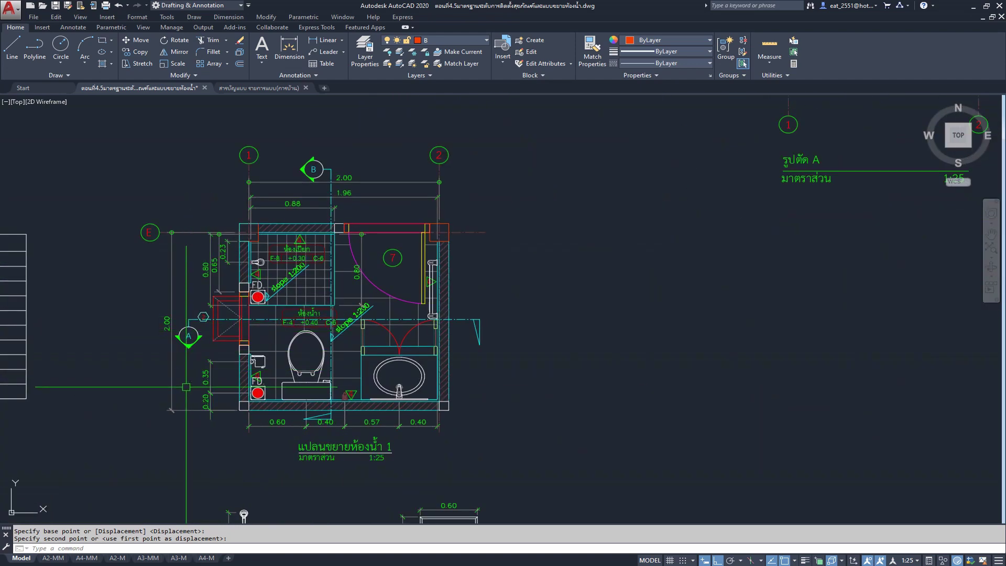
pyautogui.moveTo(230, 320); pyautogui.dragTo(414, 332, button='middle')
pyautogui.scroll(-1, 623, 260)
pyautogui.scroll(2, 622, 260)
pyautogui.scroll(4, 545, 336)
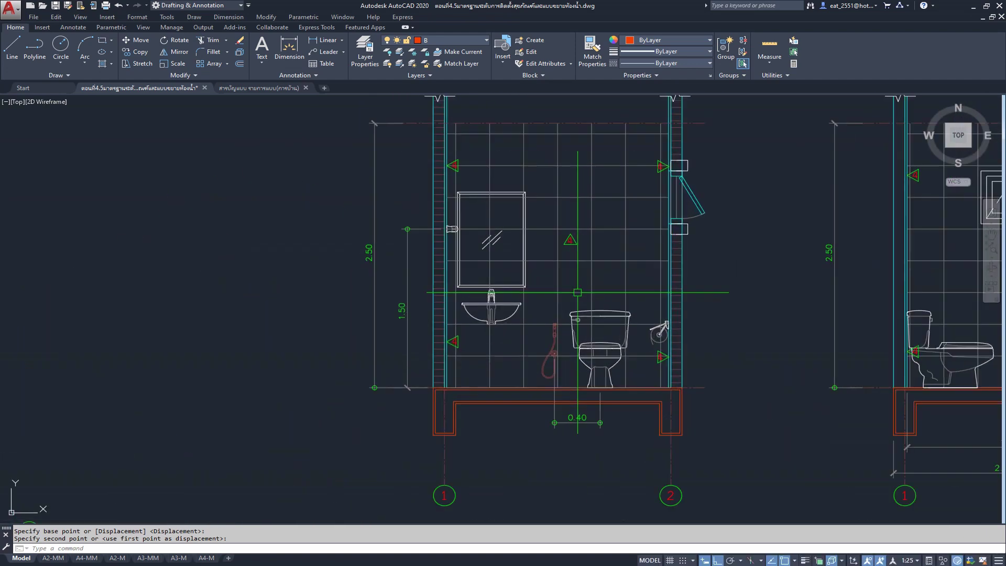
# - Drop the 0.40 dimension below section A's slab
pyautogui.moveTo(618, 378)
pyautogui.mouseDown(button='middle')
pyautogui.moveTo(532, 358)
pyautogui.moveTo(549, 320)
pyautogui.moveTo(457, 263)
pyautogui.mouseUp(button='middle')
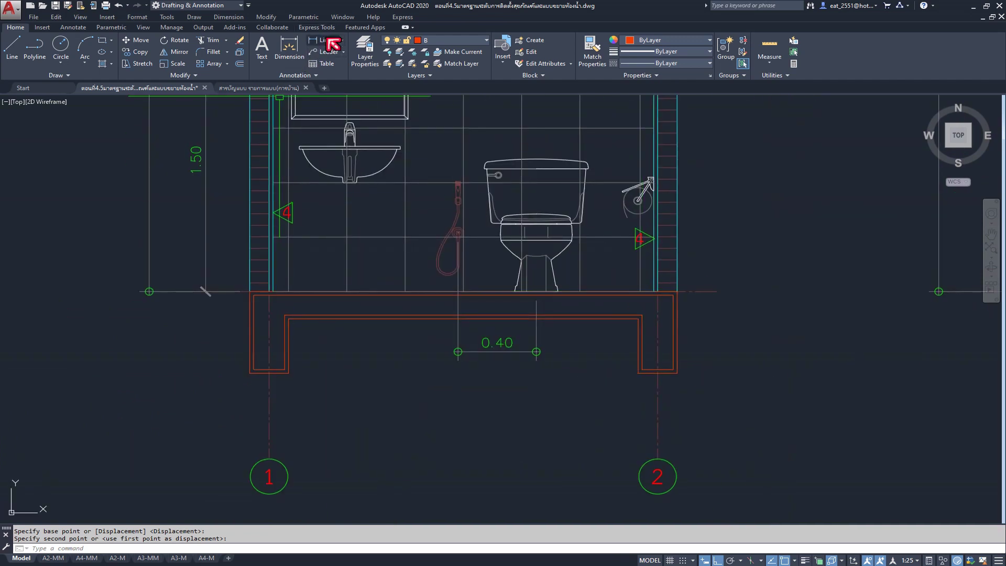
pyautogui.click(537, 327)
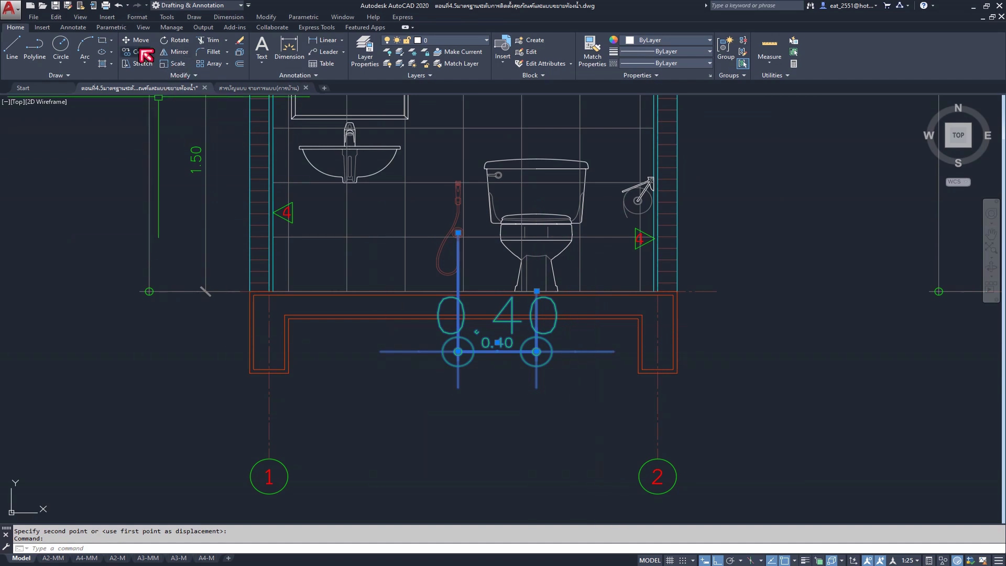
pyautogui.click(73, 28)
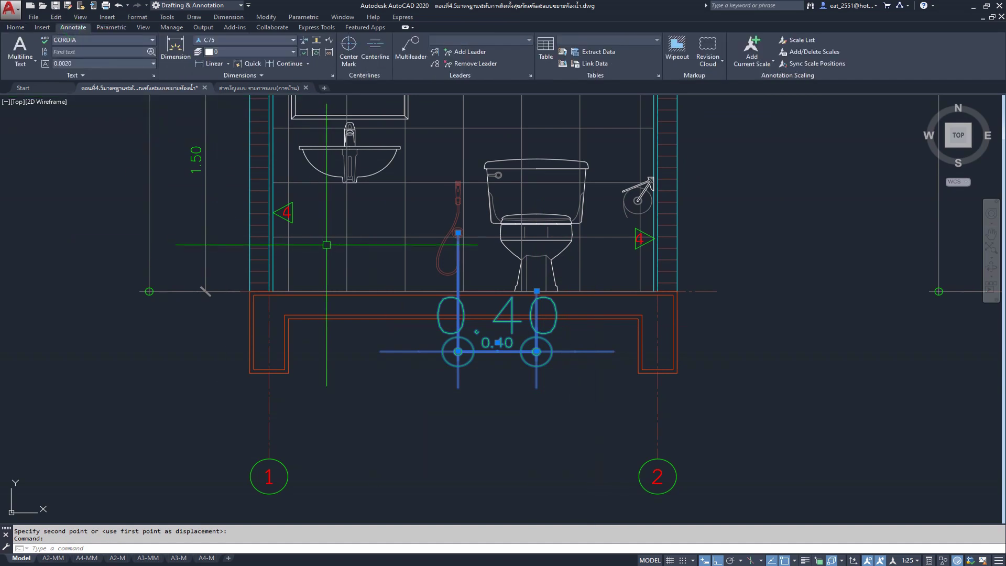
pyautogui.press('Escape')
pyautogui.moveTo(476, 331); pyautogui.dragTo(531, 345, button='middle')
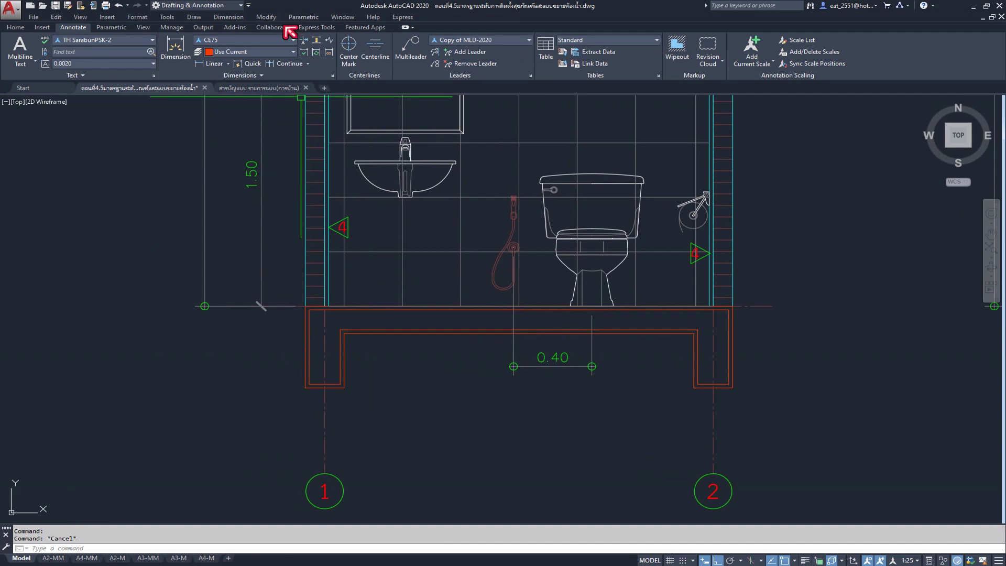
# - Make C75 the current dimension style
pyautogui.click(289, 40)
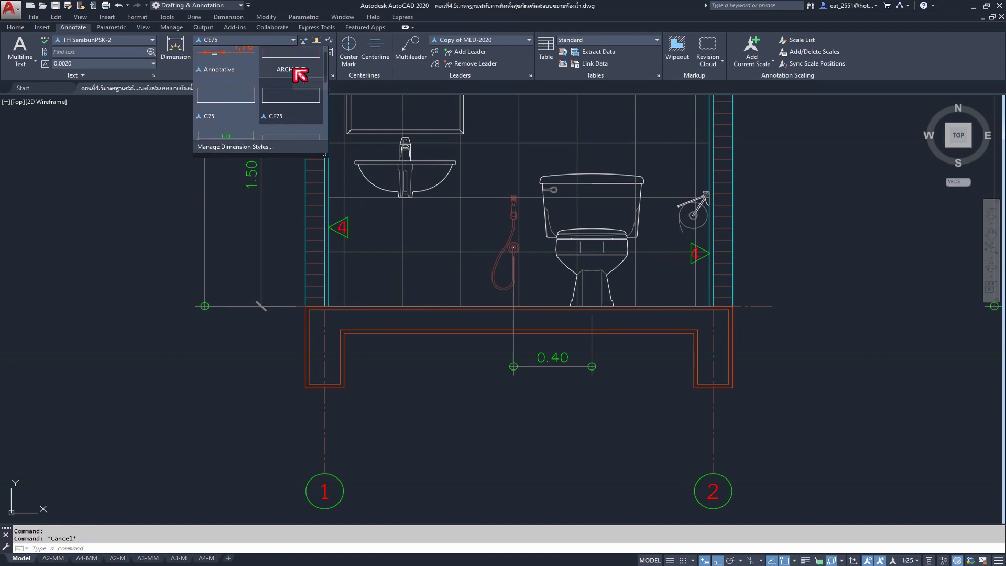
pyautogui.scroll(-1, 300, 76)
pyautogui.scroll(-1, 299, 82)
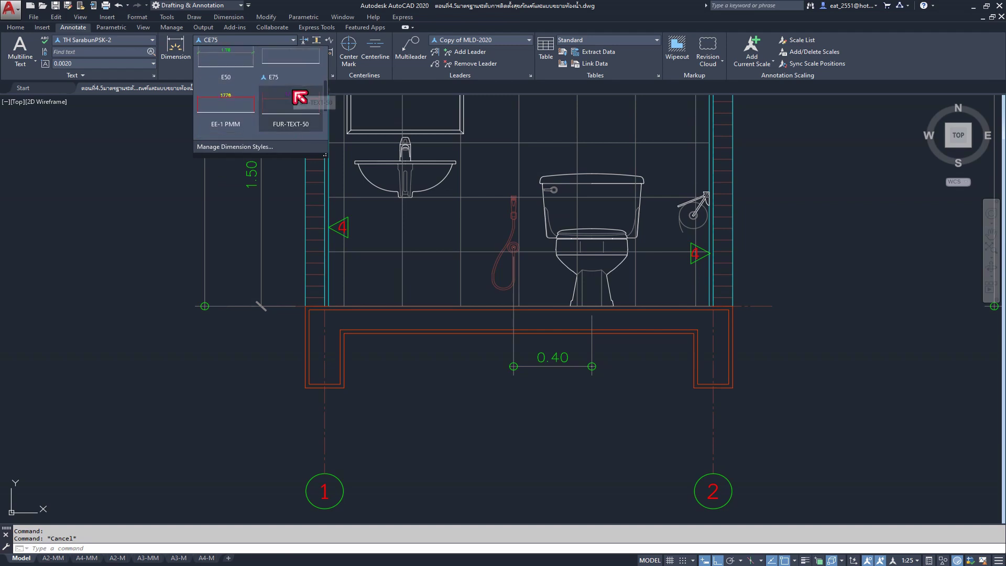
pyautogui.scroll(-1, 299, 98)
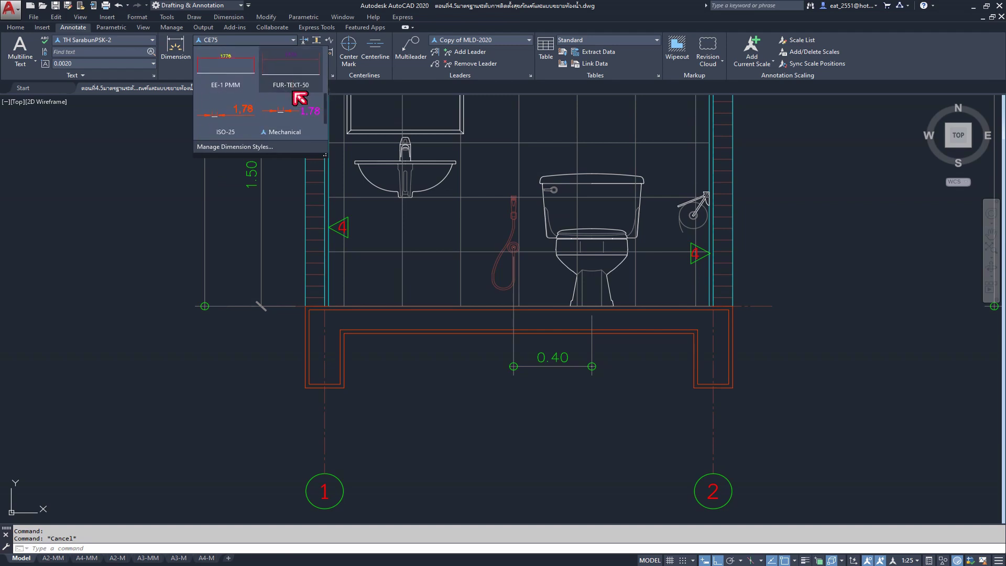
pyautogui.scroll(2, 300, 98)
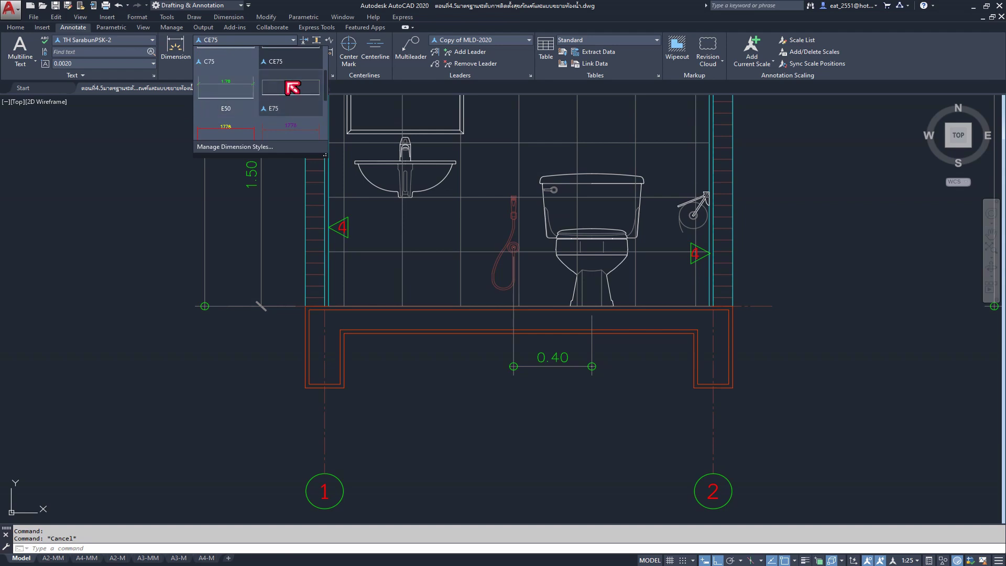
pyautogui.scroll(1, 225, 97)
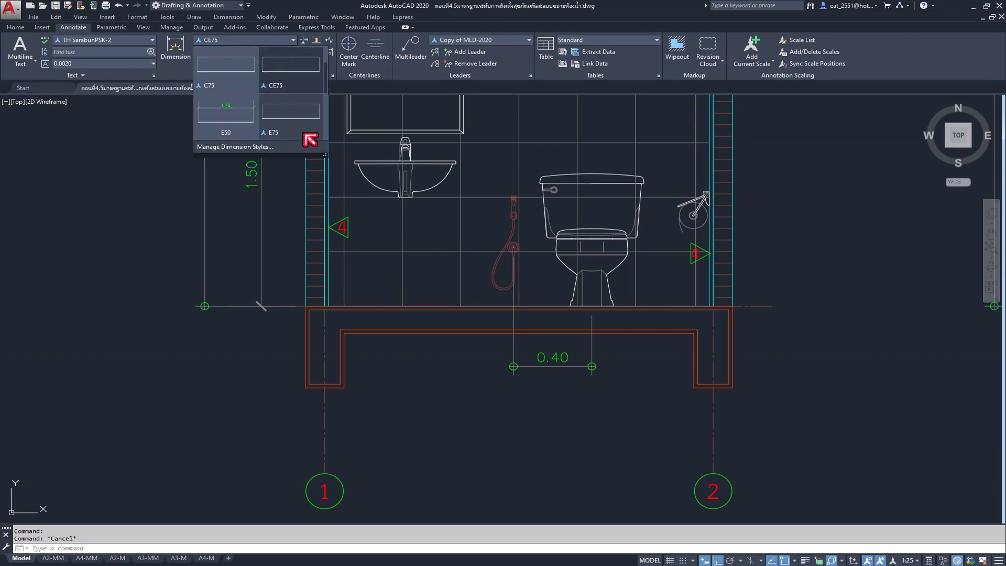
pyautogui.click(217, 84)
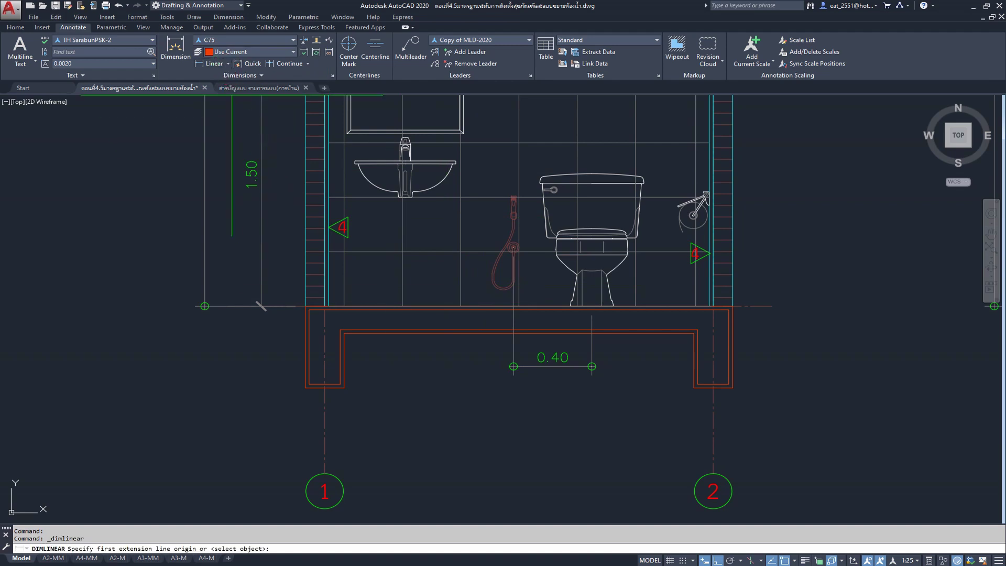
# - Cancel a stray 0.52 dimension and switch the dimension style to CE75
pyautogui.scroll(2, 712, 368)
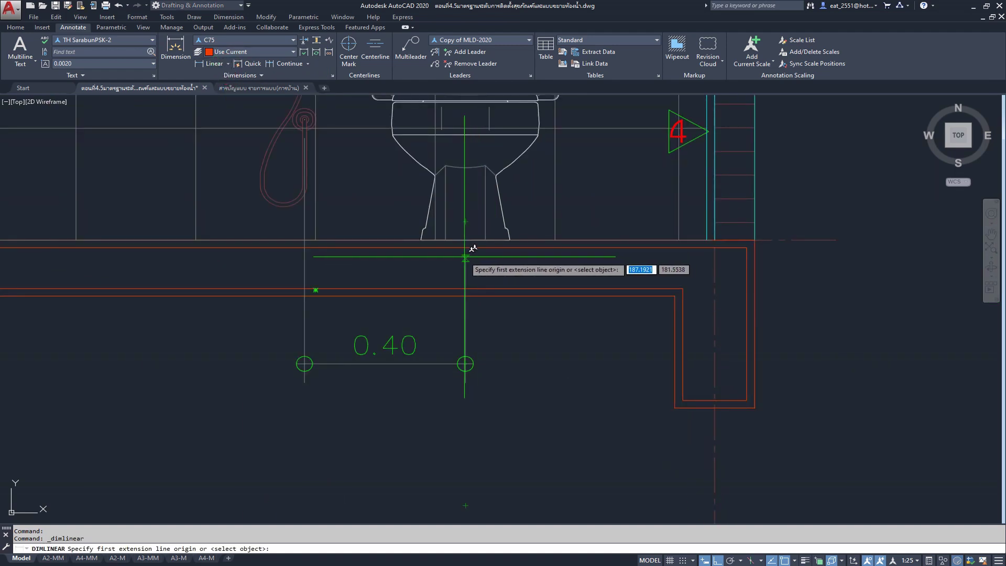
pyautogui.click(465, 289)
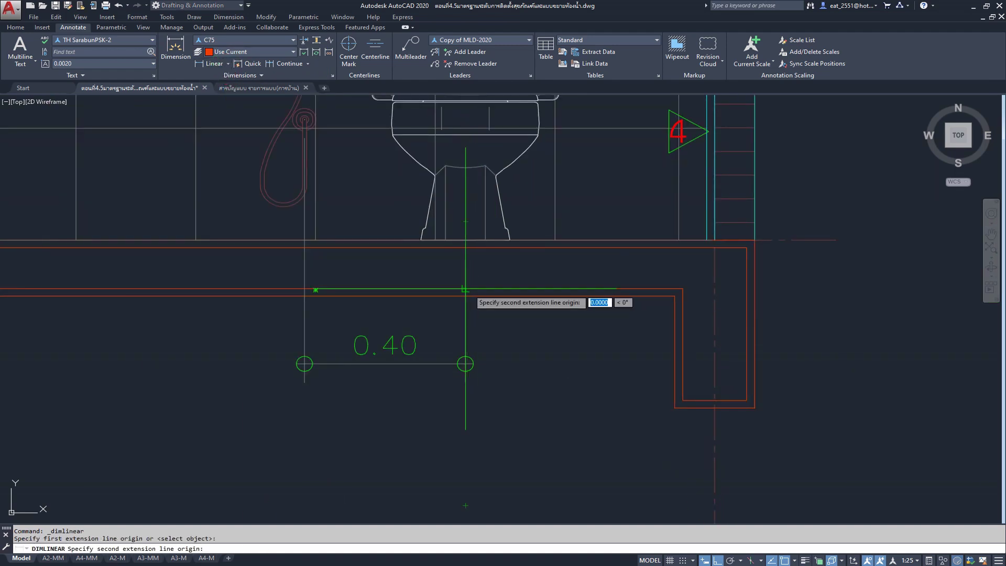
pyautogui.click(675, 296)
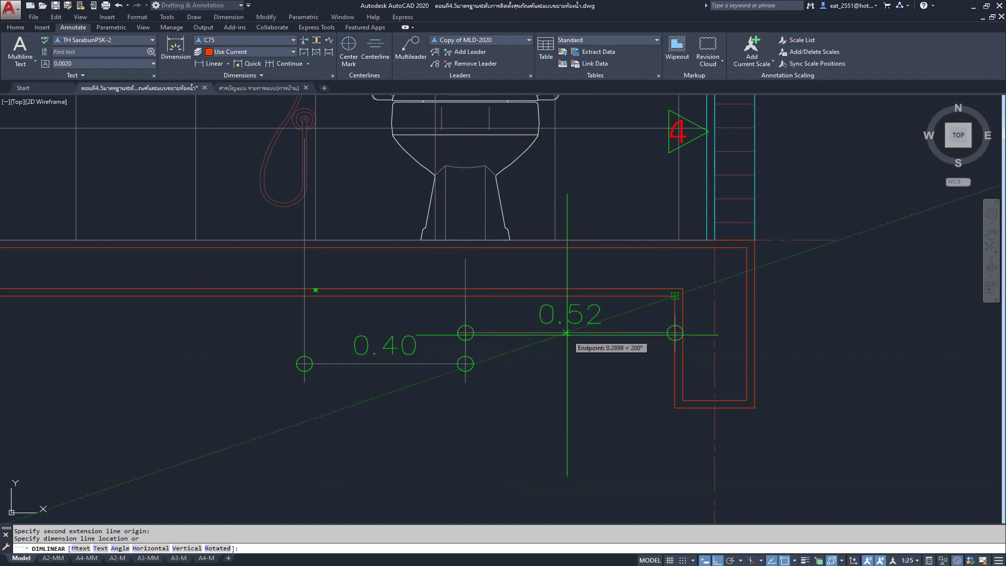
pyautogui.press('Escape')
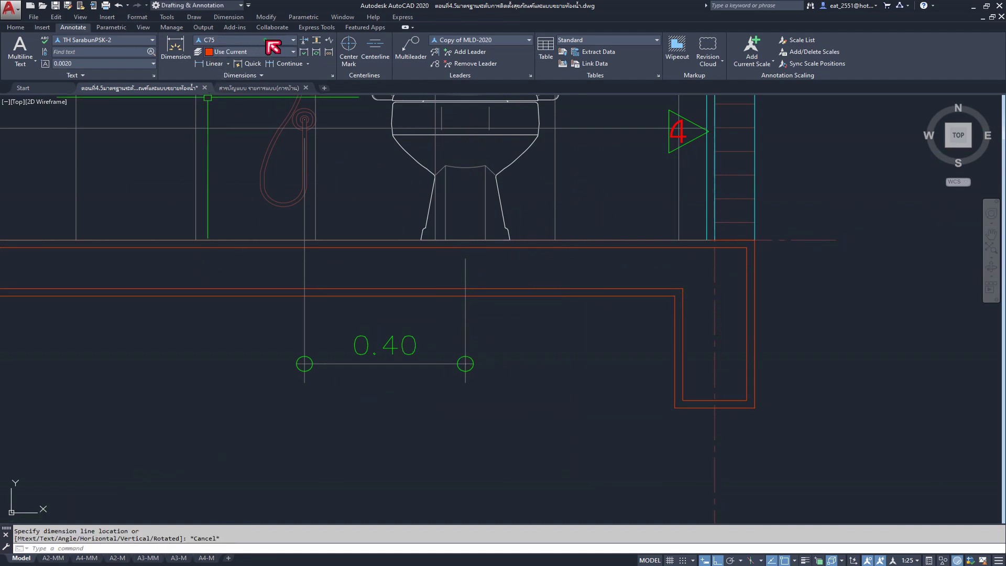
pyautogui.click(266, 42)
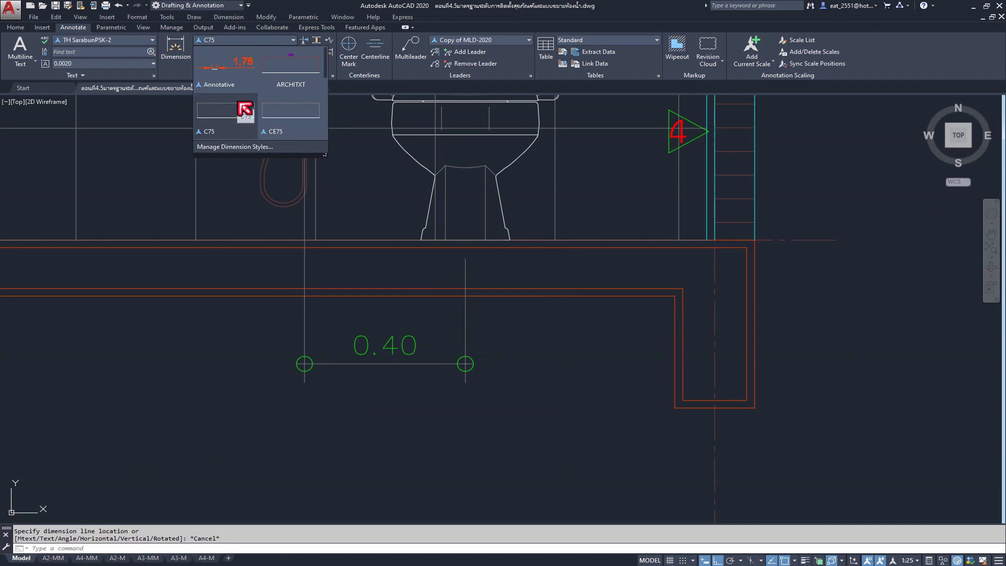
pyautogui.click(296, 104)
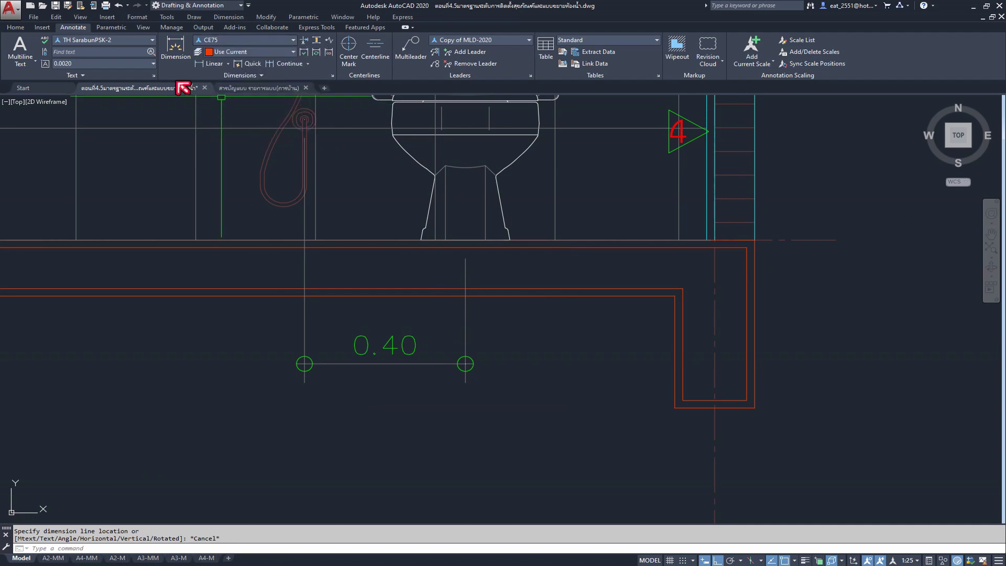
# - Add a 0.60 linear dimension from the 0.40 end point to the slab corner
pyautogui.click(213, 63)
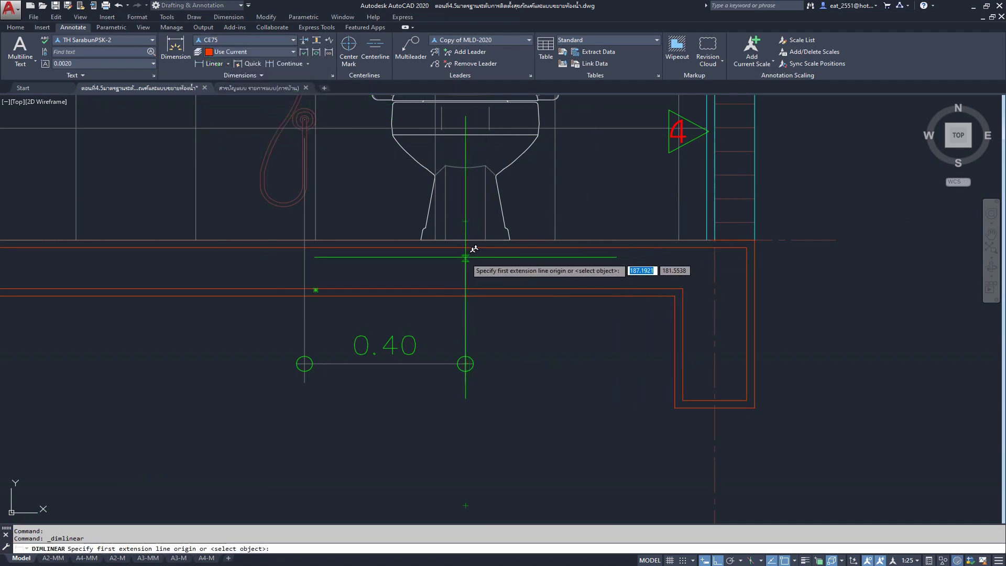
pyautogui.click(465, 289)
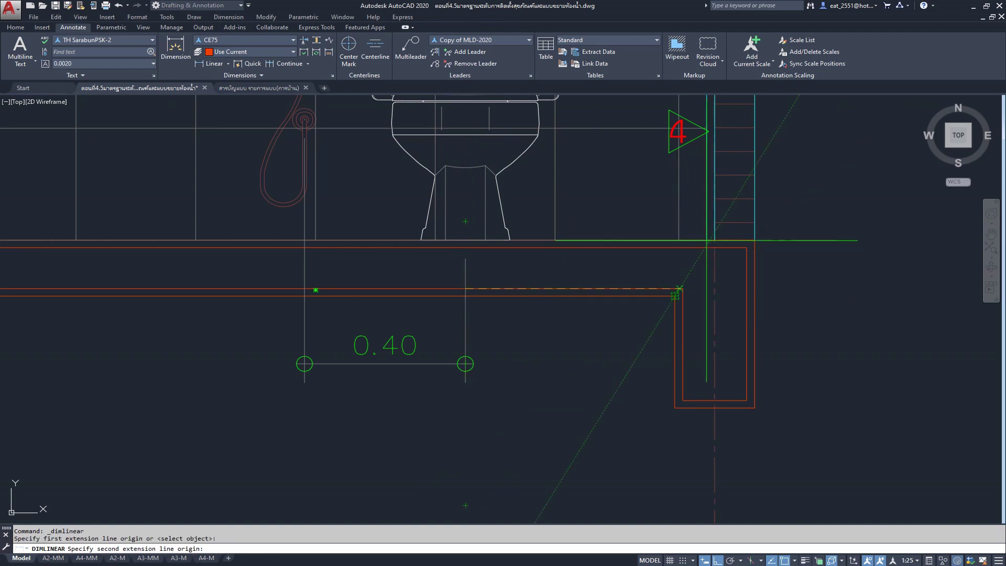
pyautogui.click(675, 295)
pyautogui.scroll(1, 465, 363)
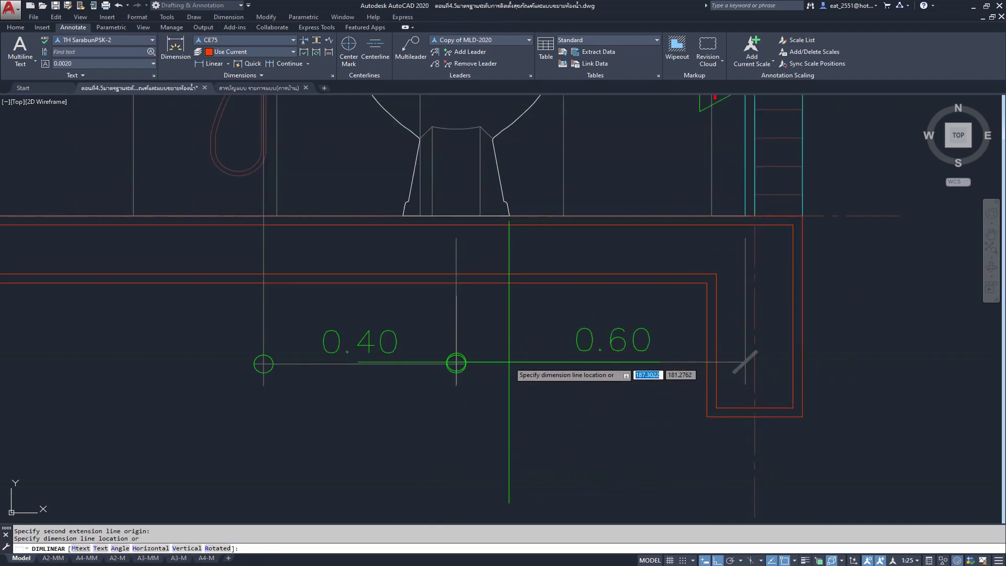
pyautogui.scroll(1, 456, 361)
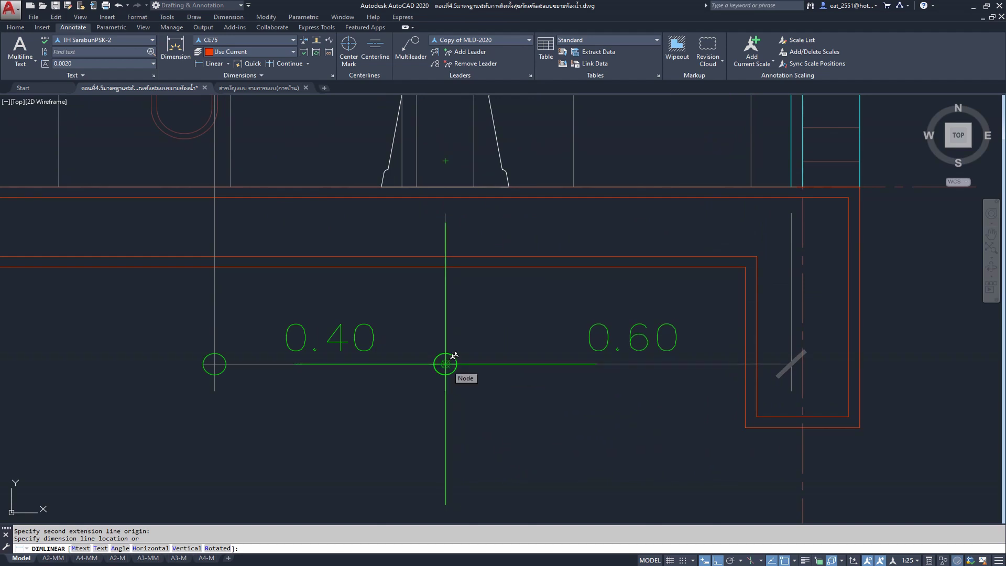
pyautogui.scroll(-3, 574, 271)
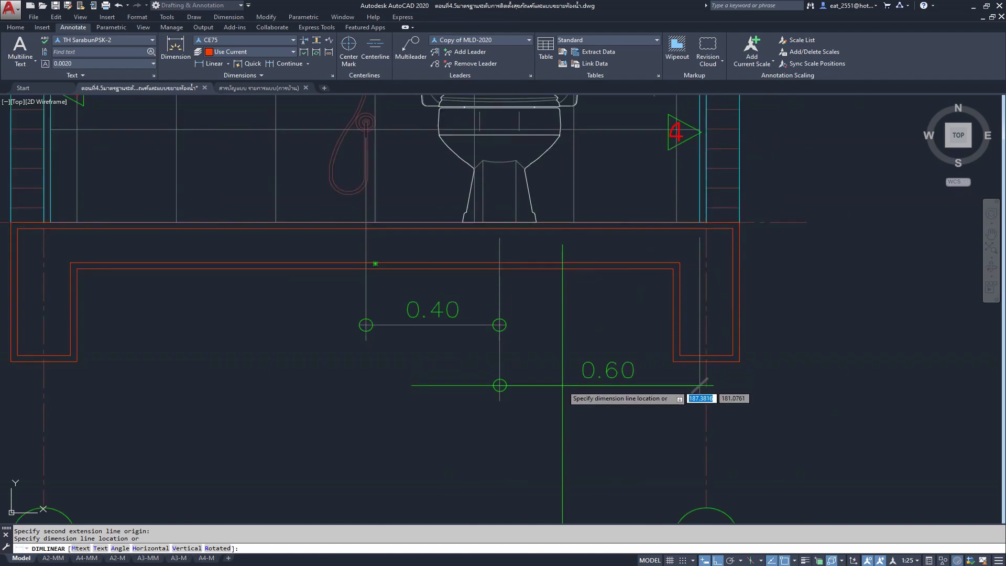
pyautogui.click(562, 385)
pyautogui.press('Escape')
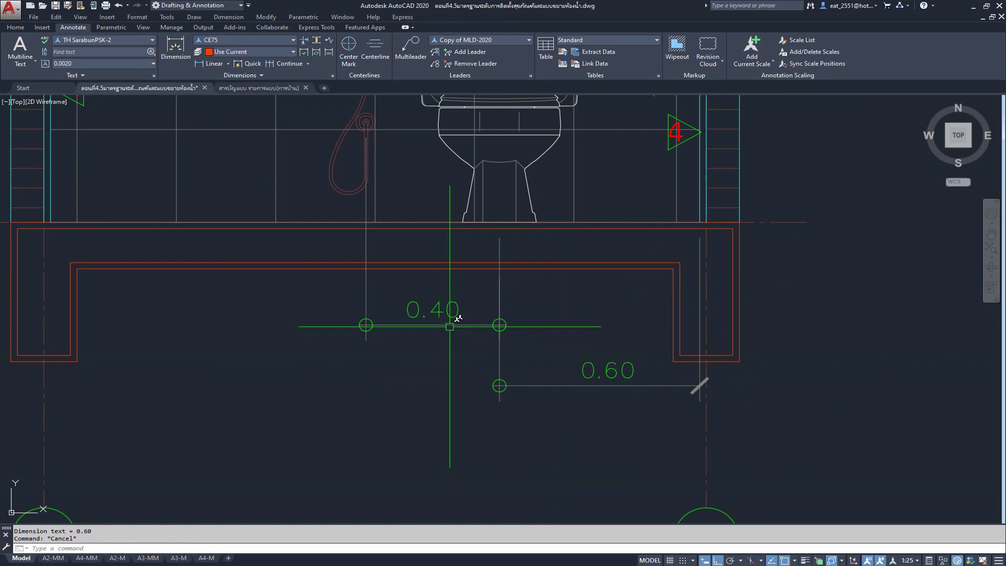
# - Grab the 0.40 dimension's grip, then abandon the stretch, leaving it unchanged
pyautogui.click(459, 318)
pyautogui.click(499, 325)
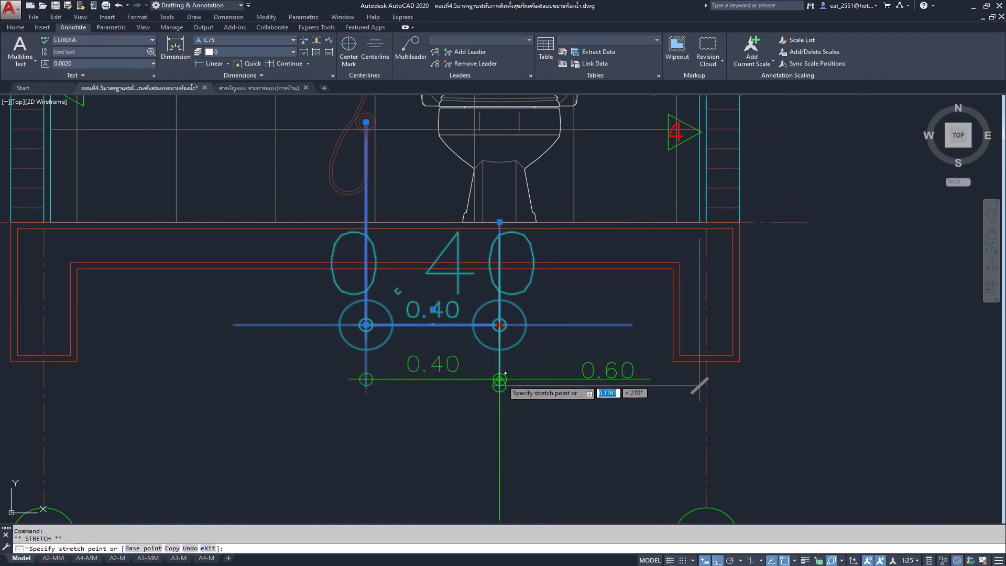
pyautogui.scroll(3, 501, 376)
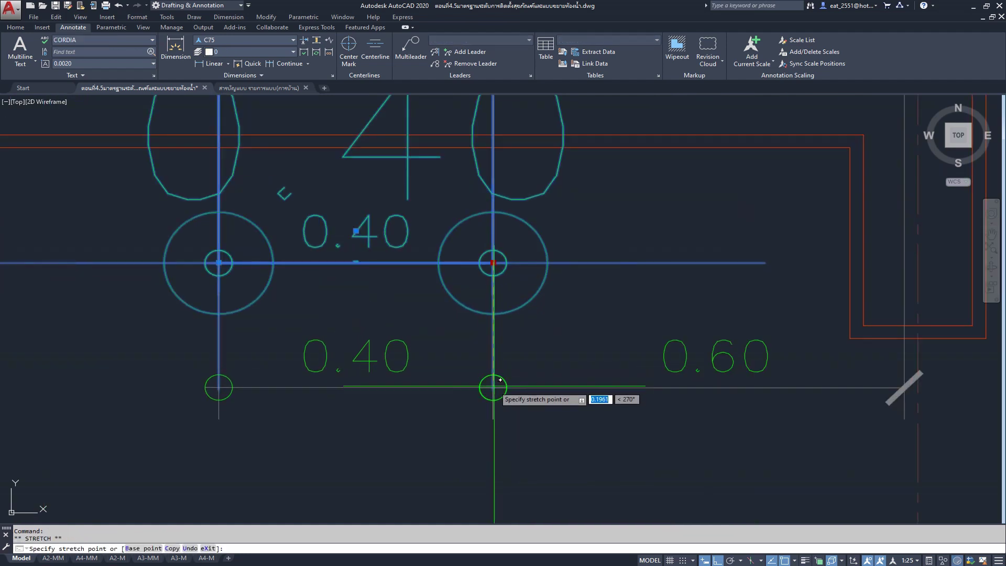
pyautogui.press('Escape')
pyautogui.scroll(-5, 532, 315)
# - Add a 0.40 linear dimension to the wall below section A's slab
pyautogui.scroll(1, 533, 314)
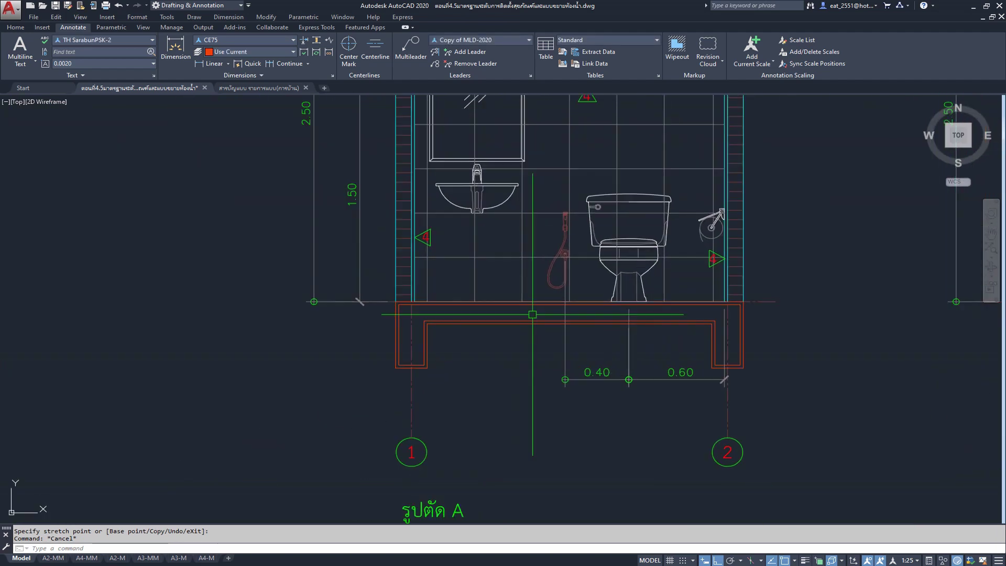
pyautogui.moveTo(582, 314); pyautogui.dragTo(572, 324, button='middle')
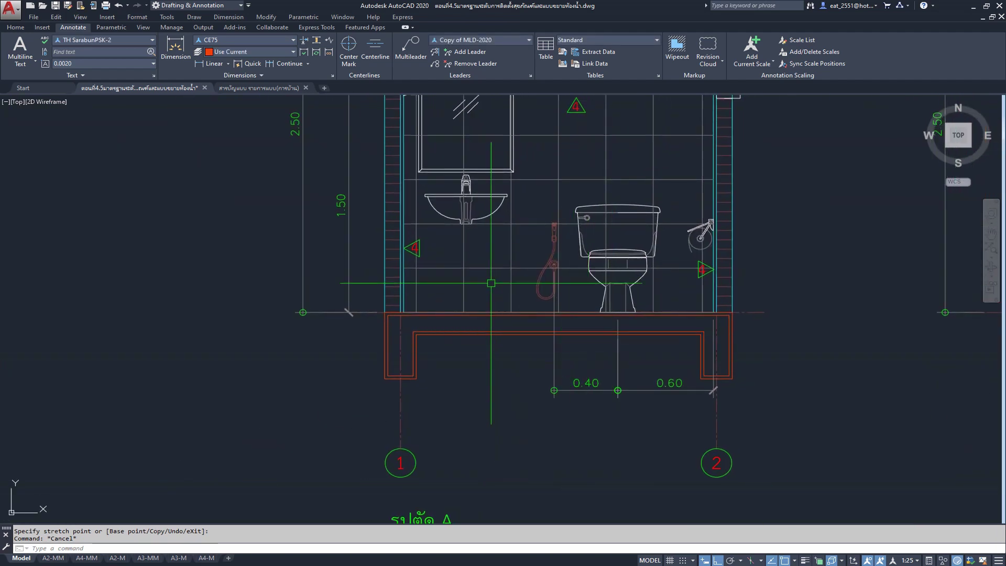
pyautogui.click(213, 64)
pyautogui.scroll(2, 439, 354)
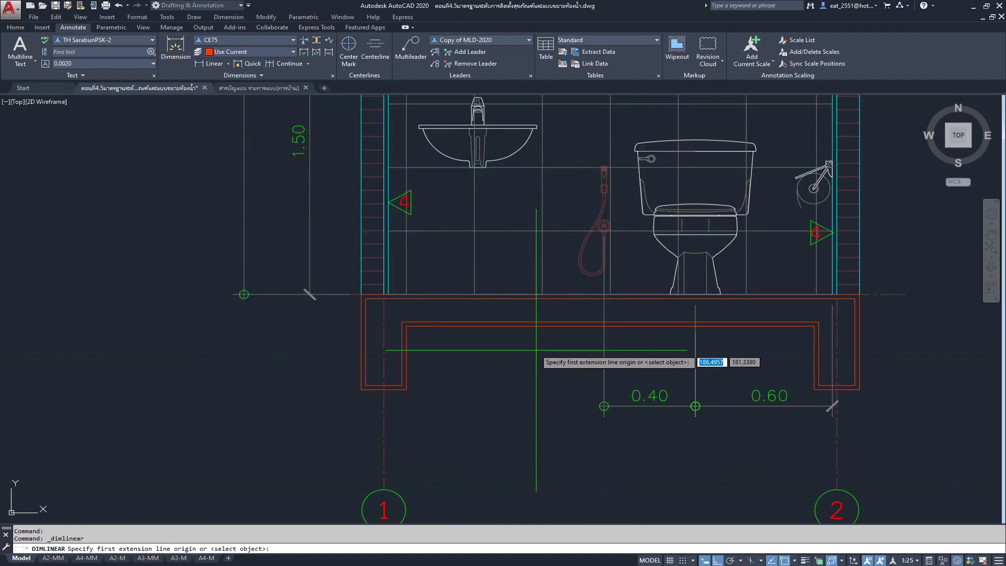
pyautogui.scroll(5, 477, 157)
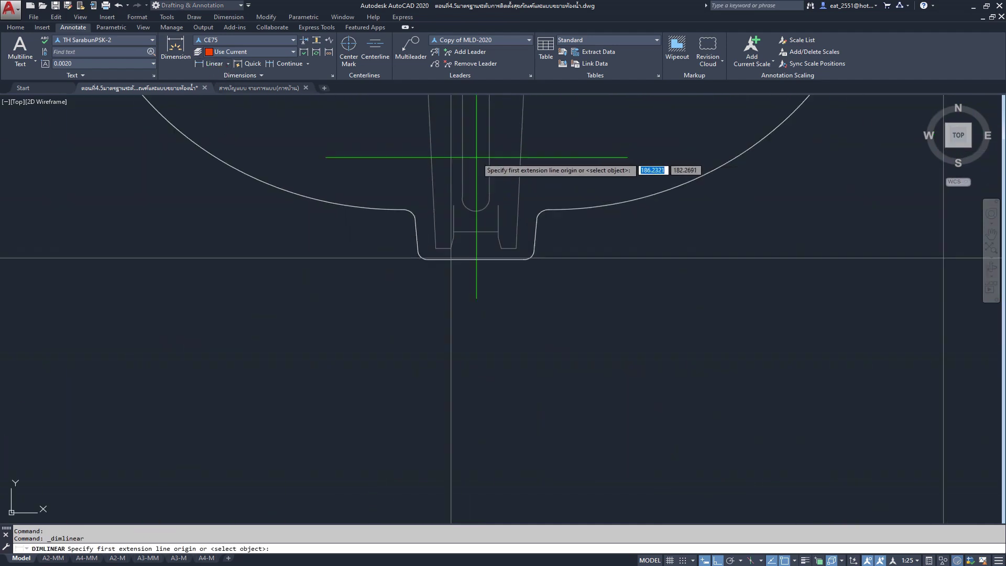
pyautogui.click(475, 231)
pyautogui.scroll(-3, 476, 234)
pyautogui.scroll(-2, 445, 330)
pyautogui.scroll(2, 424, 319)
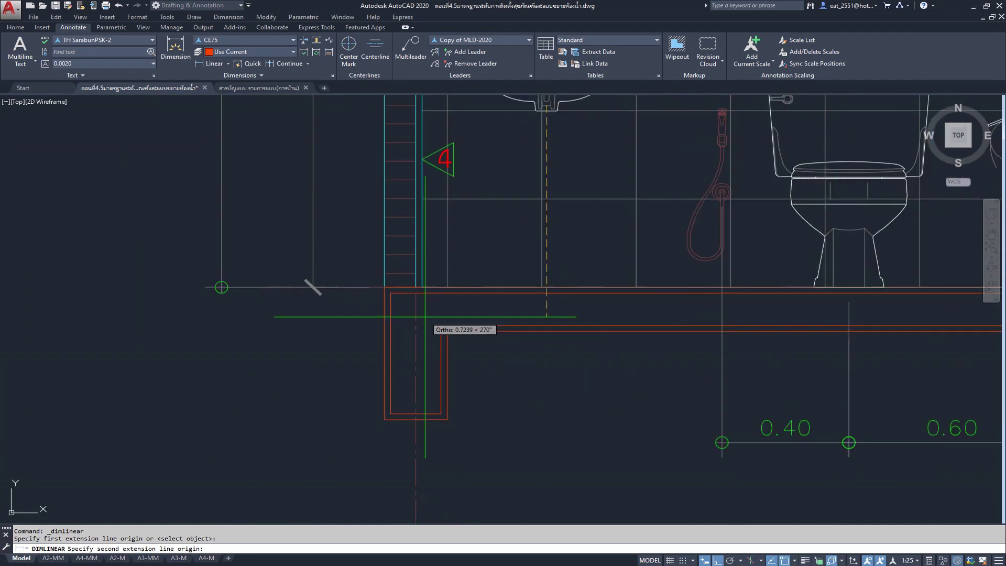
pyautogui.scroll(1, 419, 293)
pyautogui.click(419, 287)
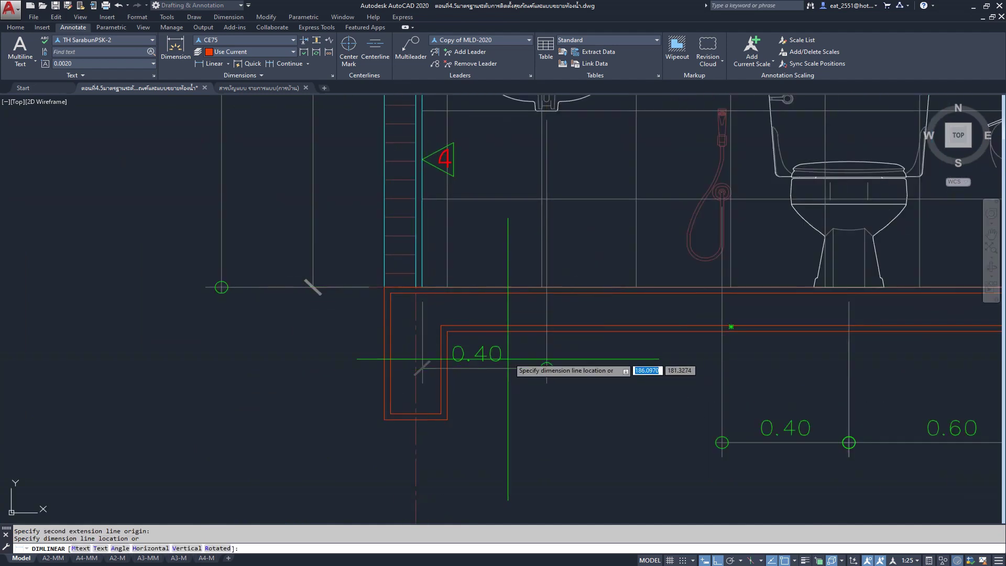
pyautogui.scroll(-3, 510, 356)
pyautogui.scroll(6, 502, 408)
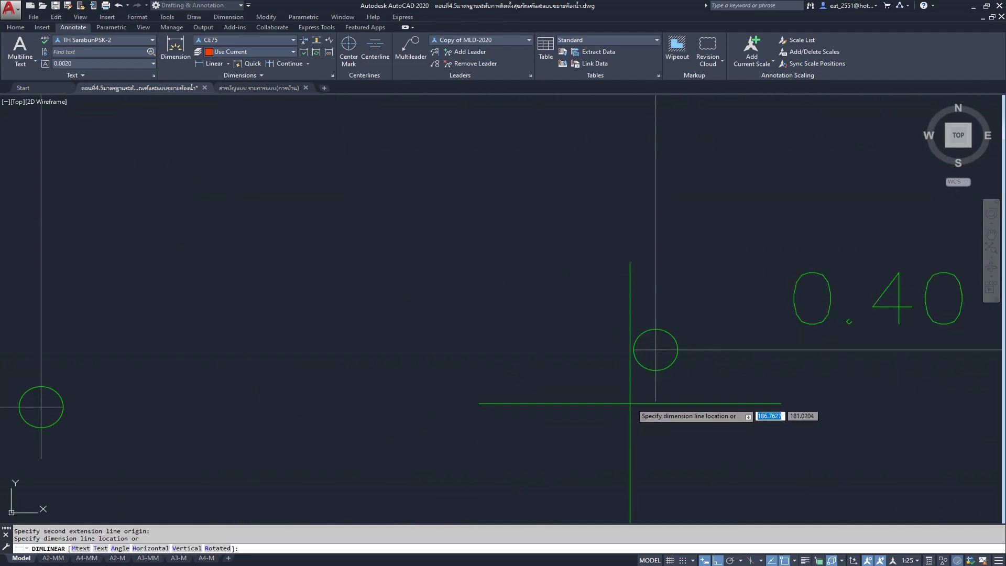
pyautogui.click(656, 349)
pyautogui.scroll(-5, 576, 356)
pyautogui.scroll(2, 487, 367)
pyautogui.moveTo(475, 346); pyautogui.dragTo(490, 376, button='middle')
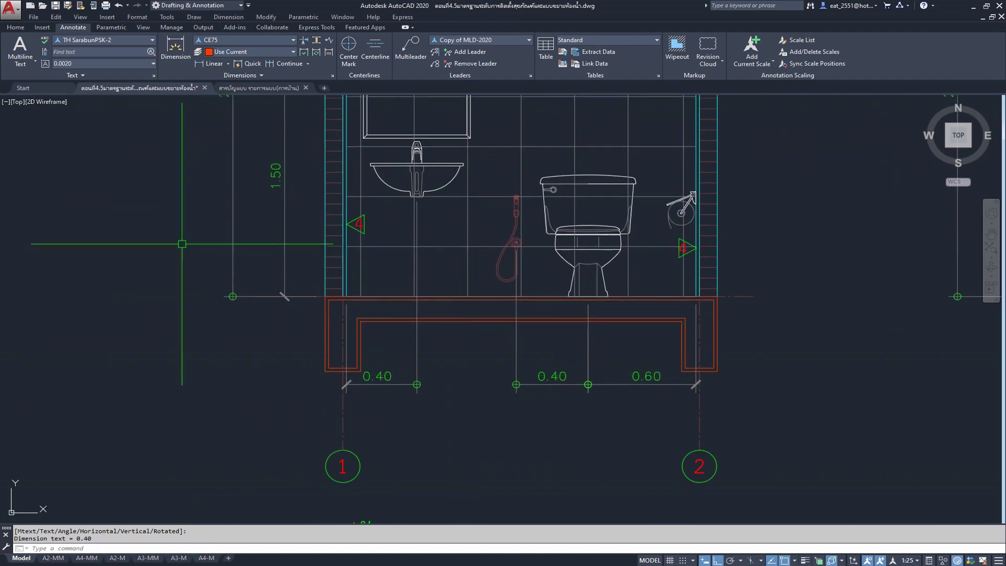
# - In the C75 style, dimension the sink drain to the hose centre as 0.56
pyautogui.click(273, 41)
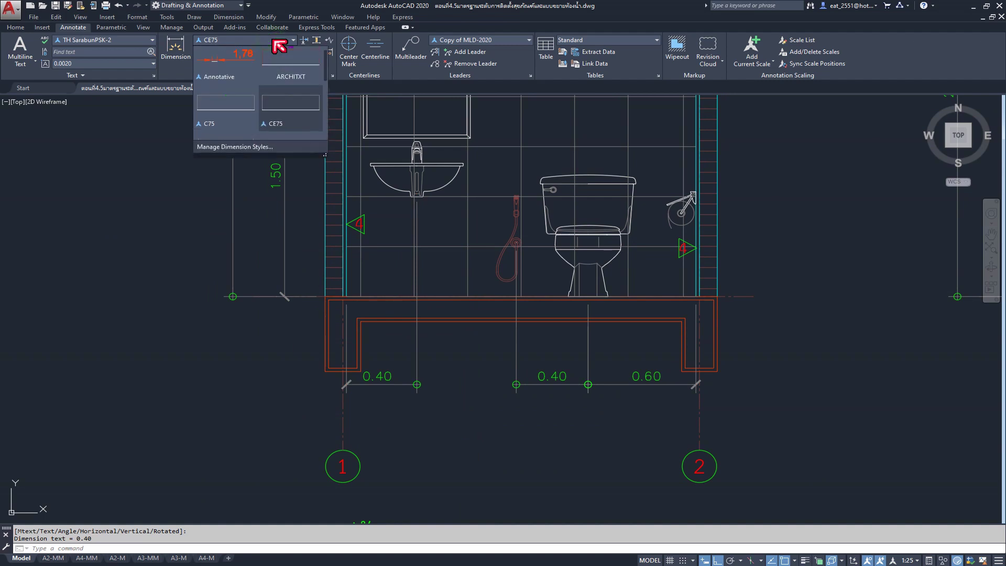
pyautogui.click(218, 128)
pyautogui.click(214, 64)
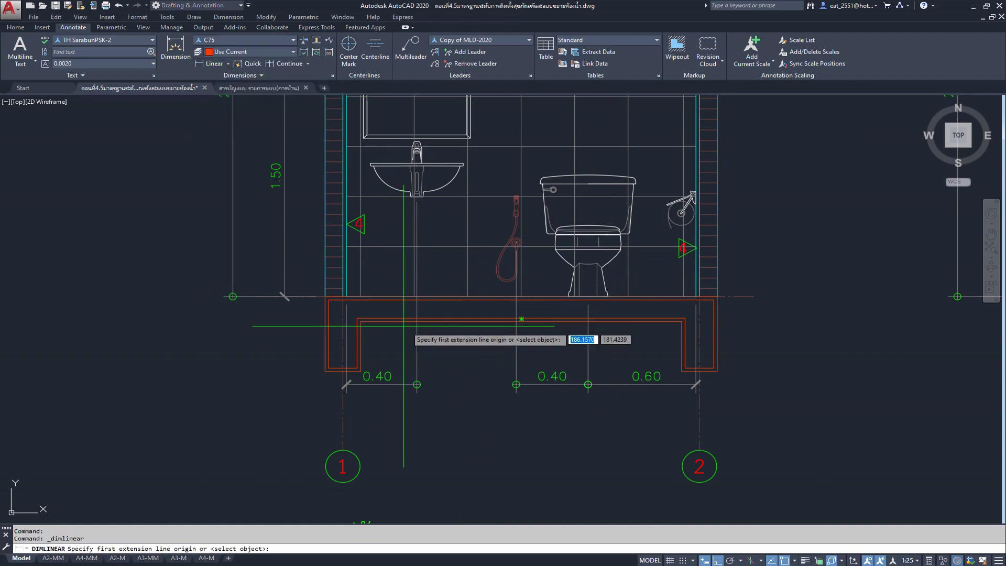
pyautogui.scroll(3, 417, 327)
pyautogui.scroll(-3, 433, 366)
pyautogui.scroll(4, 433, 390)
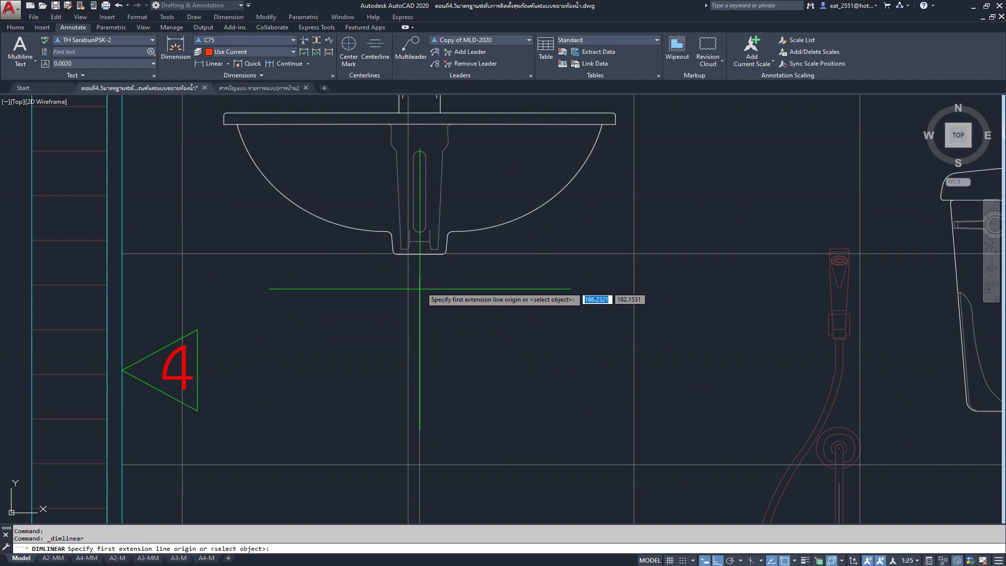
pyautogui.click(420, 241)
pyautogui.scroll(-4, 420, 241)
pyautogui.scroll(3, 537, 341)
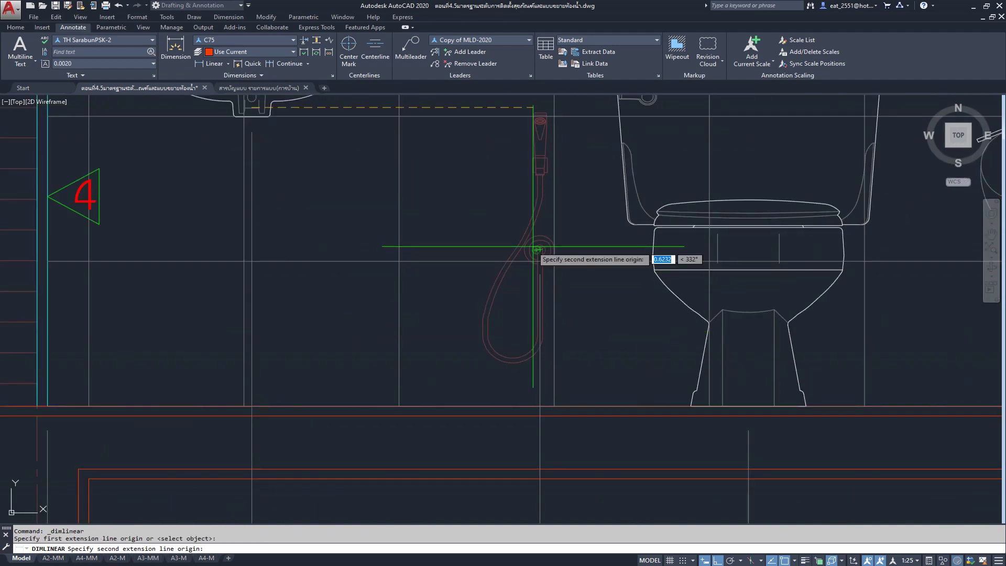
pyautogui.scroll(3, 540, 262)
pyautogui.click(555, 241)
pyautogui.scroll(-2, 555, 242)
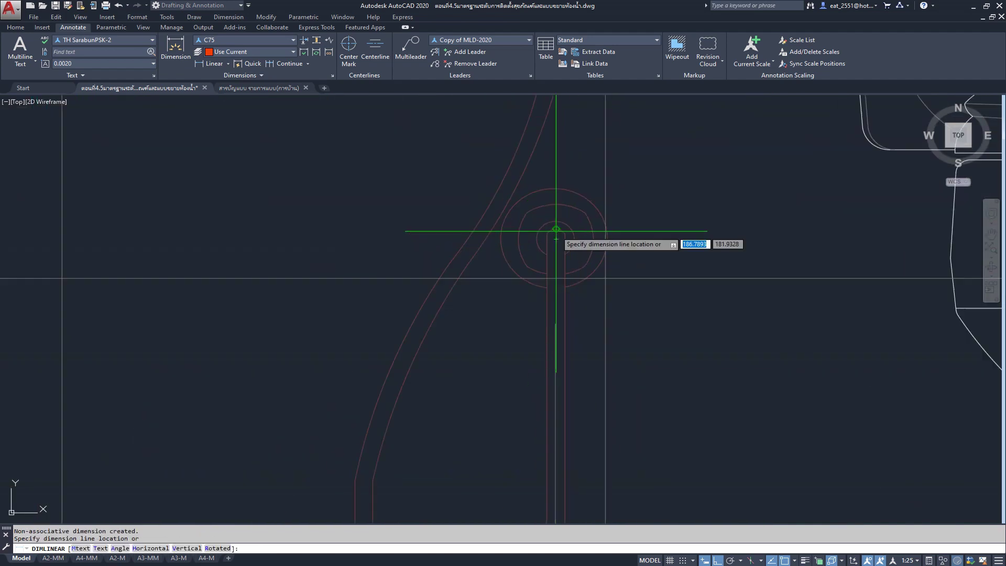
pyautogui.scroll(-2, 539, 333)
pyautogui.scroll(-3, 538, 332)
pyautogui.scroll(3, 469, 341)
pyautogui.scroll(3, 519, 476)
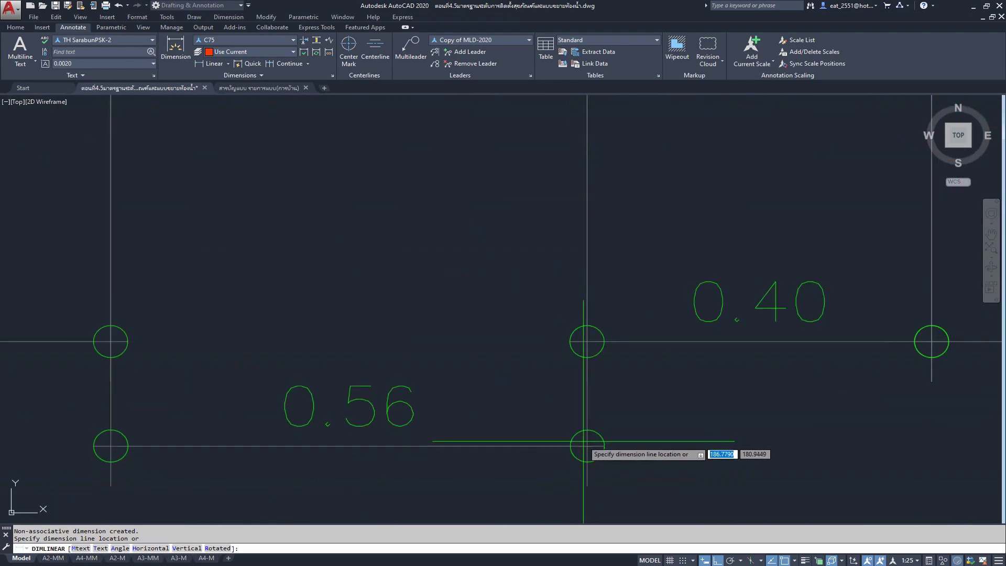
pyautogui.click(597, 341)
pyautogui.scroll(-3, 498, 257)
pyautogui.scroll(-3, 449, 273)
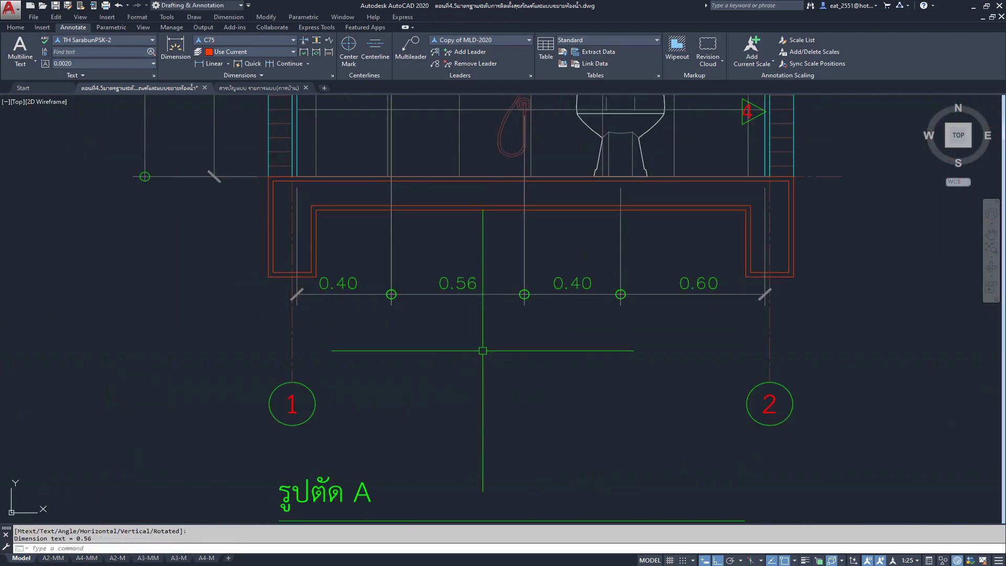
# - Zoom out to show sections A and B with their titles
pyautogui.moveTo(532, 240); pyautogui.dragTo(517, 323, button='middle')
pyautogui.scroll(-2, 517, 323)
pyautogui.moveTo(524, 384); pyautogui.dragTo(507, 357, button='middle')
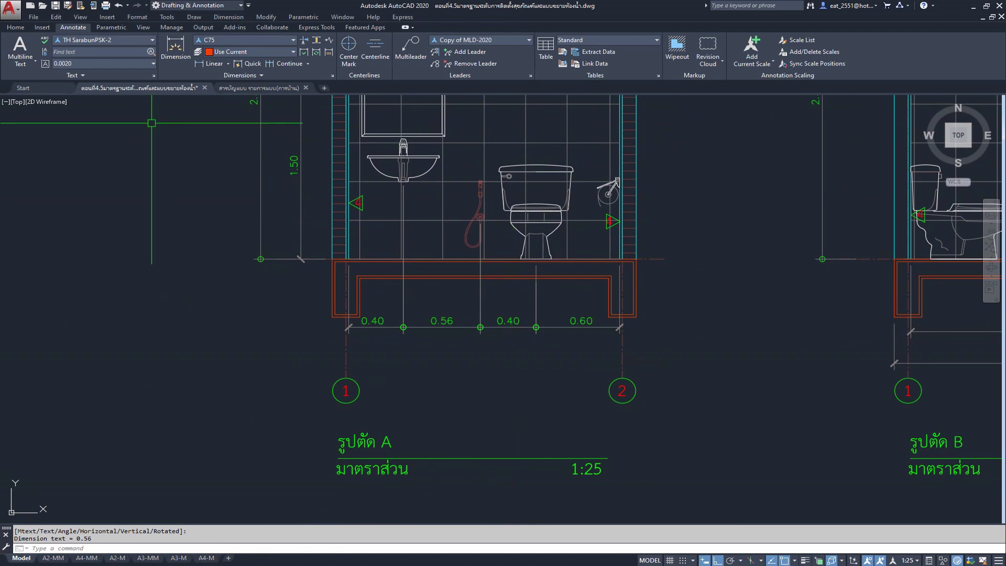
pyautogui.scroll(-1, 446, 431)
pyautogui.scroll(-1, 445, 431)
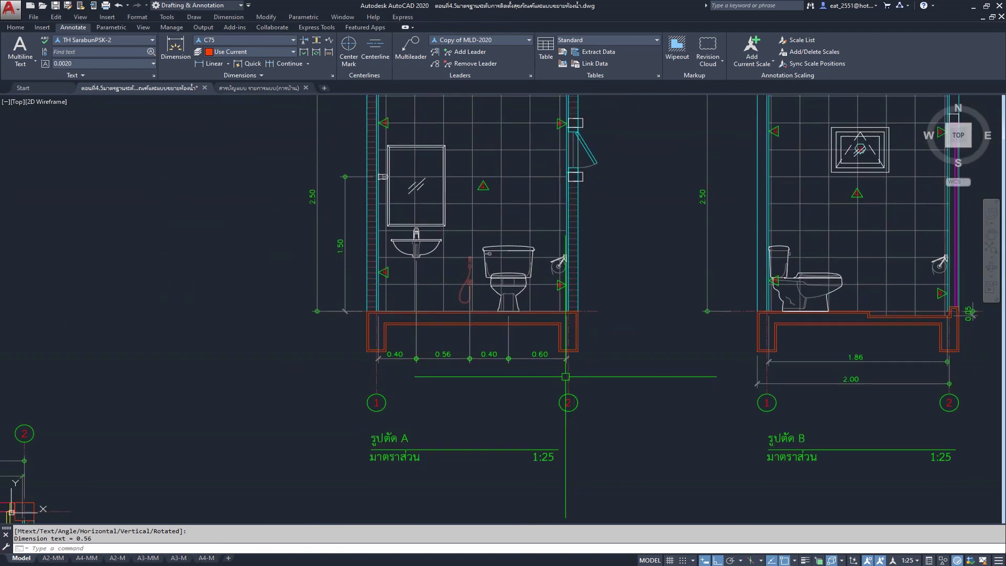
# - Dimension grid line 2 to grid line 1 as 2.00 below the dimension chain
pyautogui.moveTo(504, 375)
pyautogui.mouseDown(button='middle')
pyautogui.moveTo(494, 399)
pyautogui.moveTo(396, 356)
pyautogui.mouseUp(button='middle')
pyautogui.scroll(-1, 397, 356)
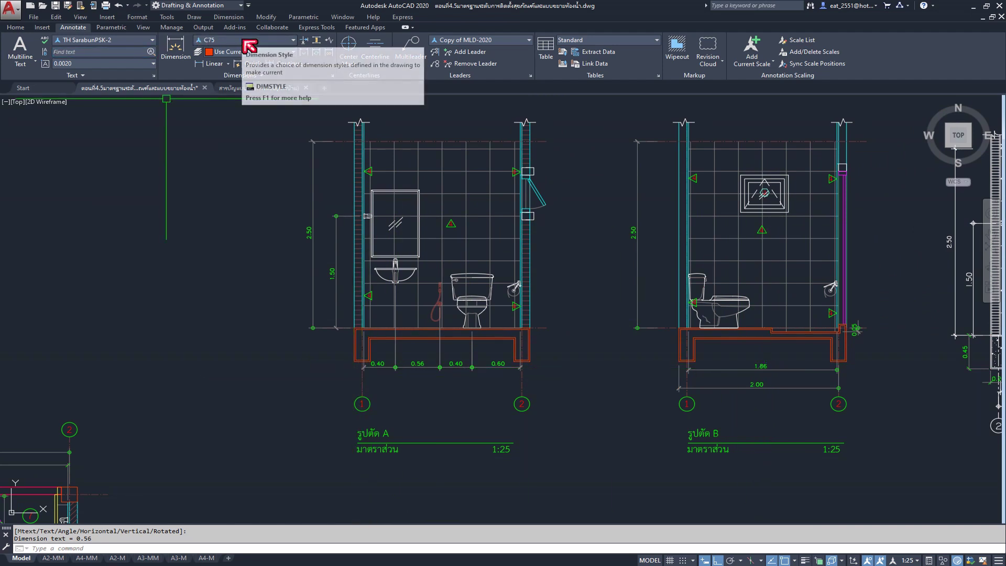
pyautogui.click(212, 64)
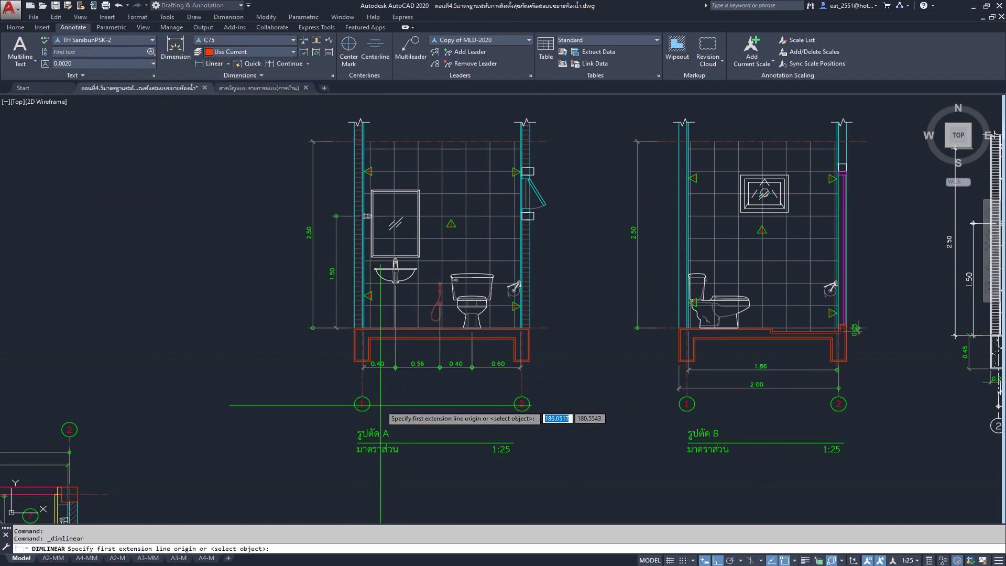
pyautogui.scroll(3, 384, 404)
pyautogui.scroll(2, 667, 293)
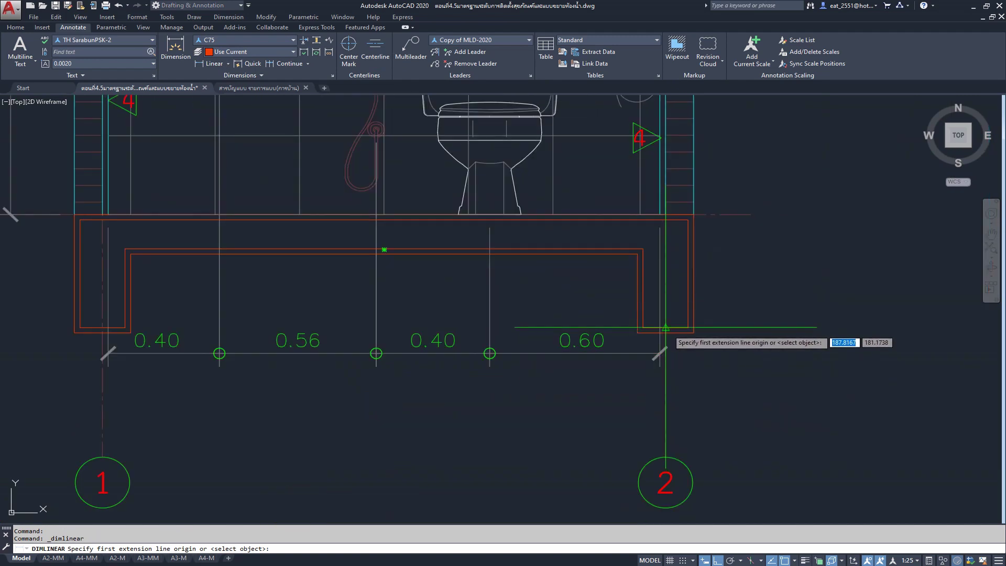
pyautogui.click(665, 327)
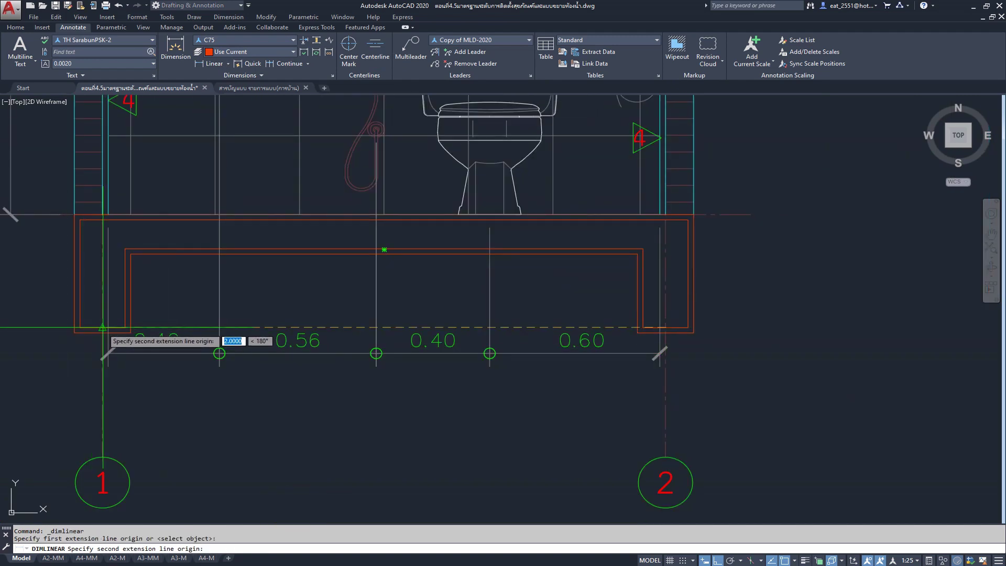
pyautogui.click(103, 328)
pyautogui.click(403, 438)
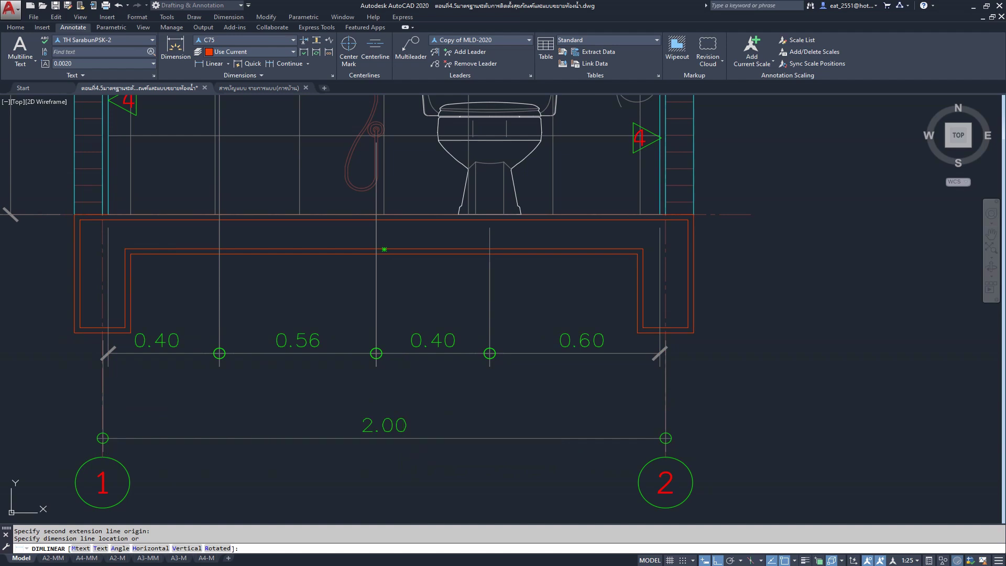
pyautogui.click(292, 40)
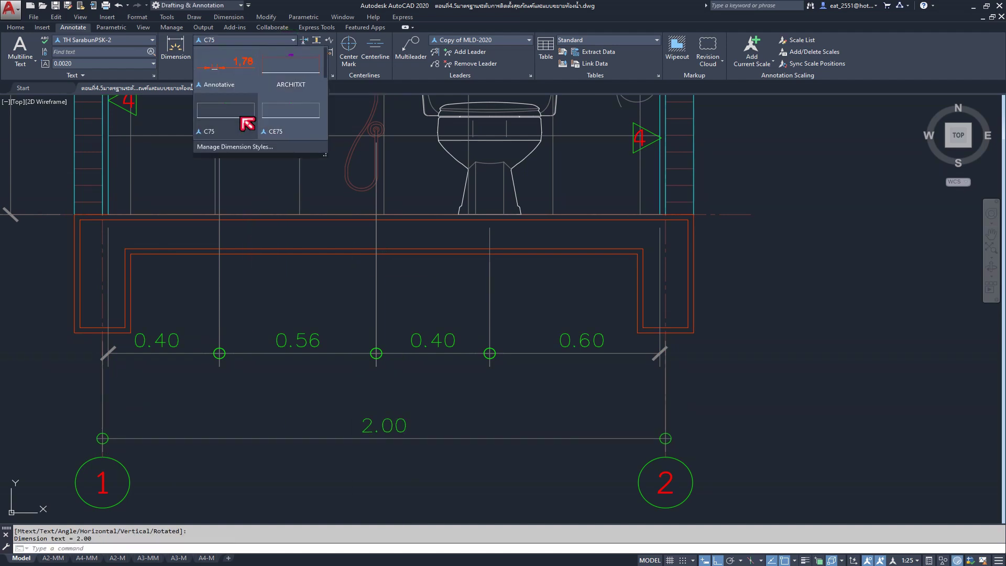
# - In the E75 style, dimension the inner wall faces as 1.96 above the 2.00
pyautogui.scroll(-1, 248, 122)
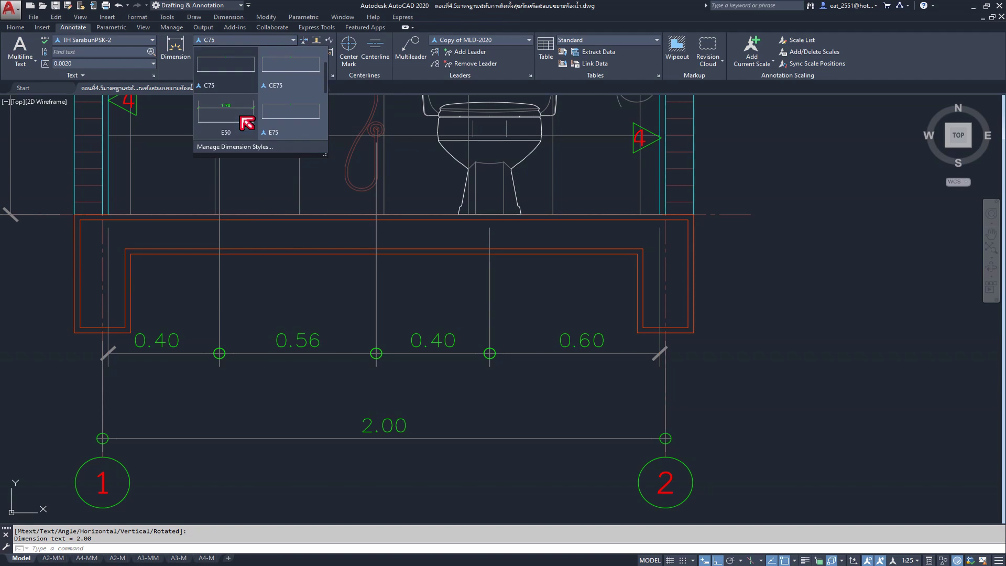
pyautogui.click(287, 122)
pyautogui.click(214, 63)
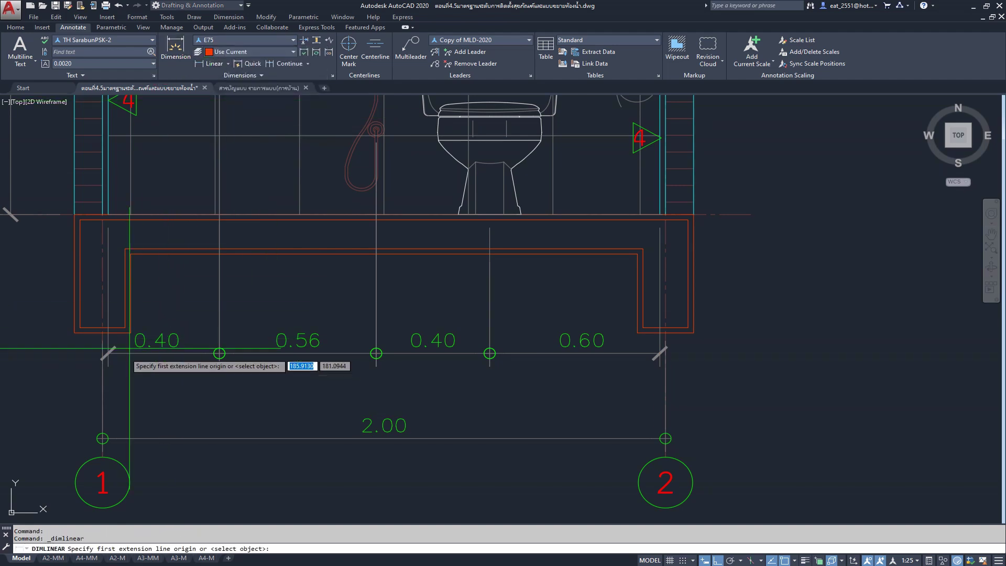
pyautogui.scroll(4, 86, 361)
pyautogui.scroll(-4, 201, 377)
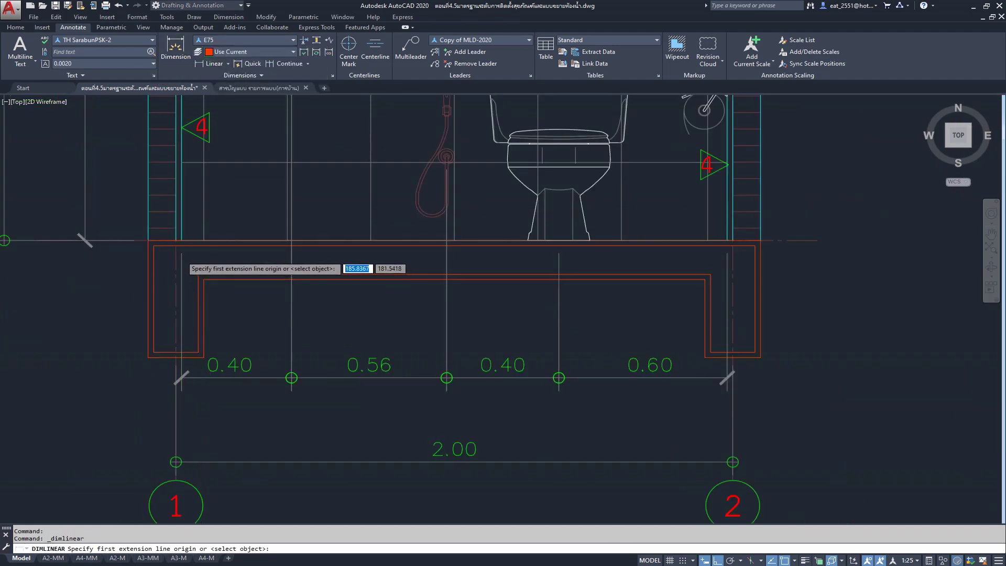
pyautogui.scroll(4, 181, 256)
pyautogui.click(177, 217)
pyautogui.scroll(-4, 177, 217)
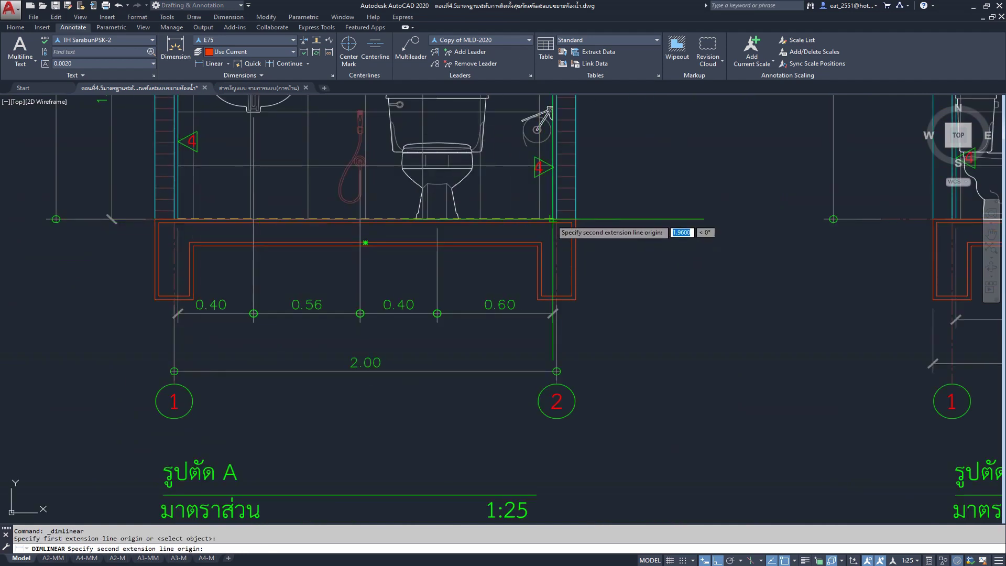
pyautogui.scroll(4, 551, 216)
pyautogui.click(551, 216)
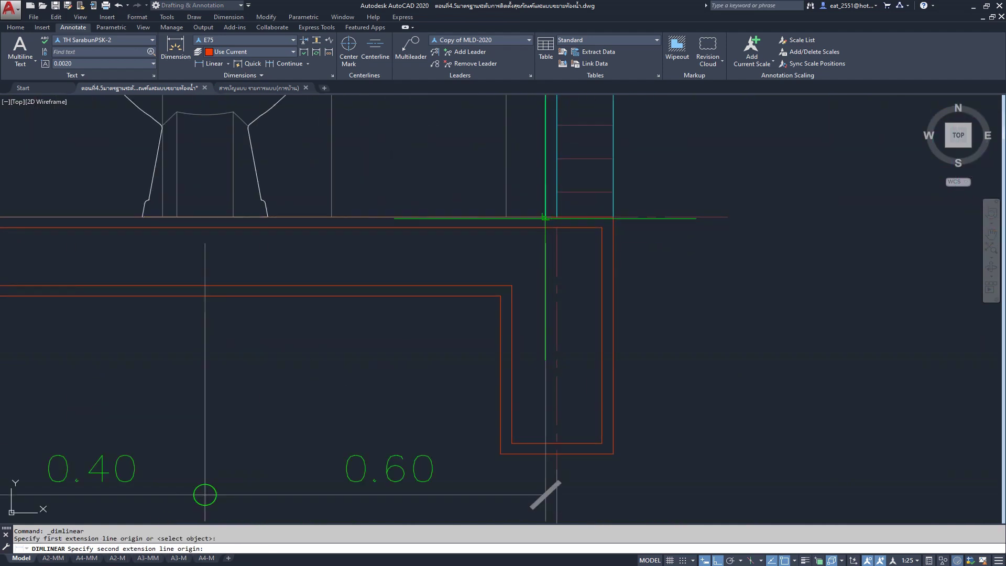
pyautogui.scroll(-4, 551, 215)
pyautogui.scroll(3, 406, 380)
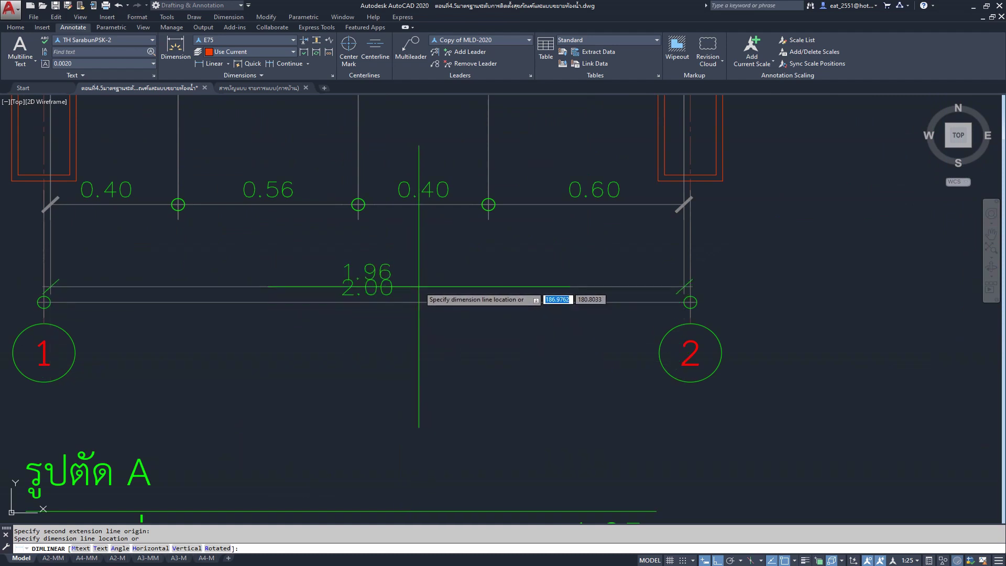
pyautogui.click(426, 257)
# - Zoom and pan to show section A's full dimension string beside section B
pyautogui.scroll(-2, 471, 356)
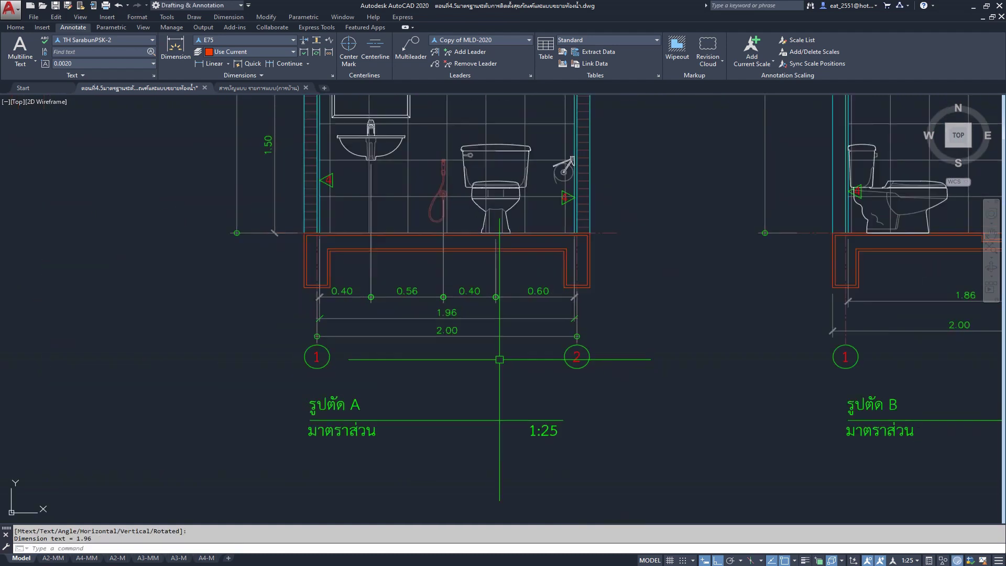
pyautogui.scroll(-1, 472, 331)
pyautogui.scroll(1, 472, 330)
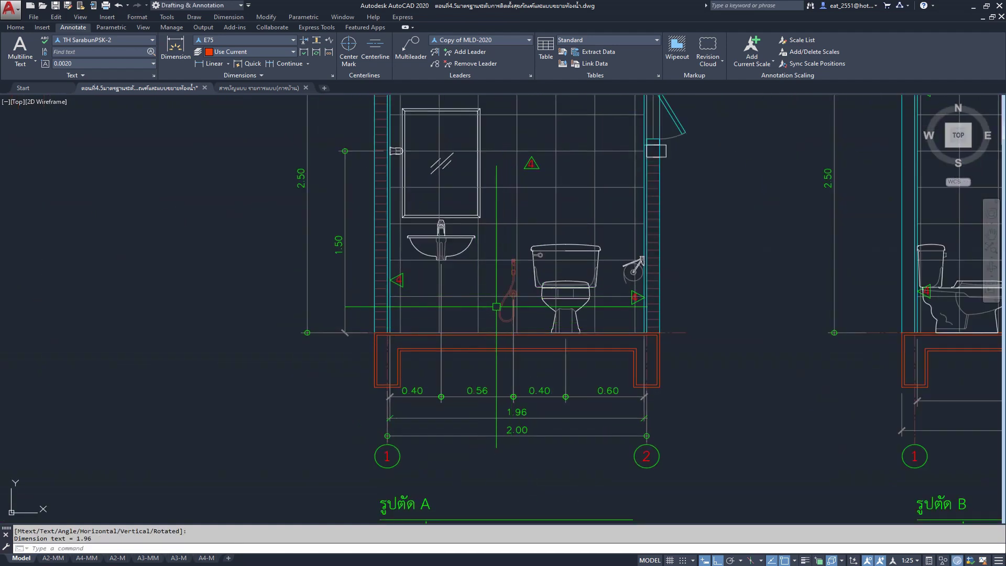
pyautogui.scroll(-1, 451, 274)
pyautogui.moveTo(451, 275); pyautogui.dragTo(407, 291, button='middle')
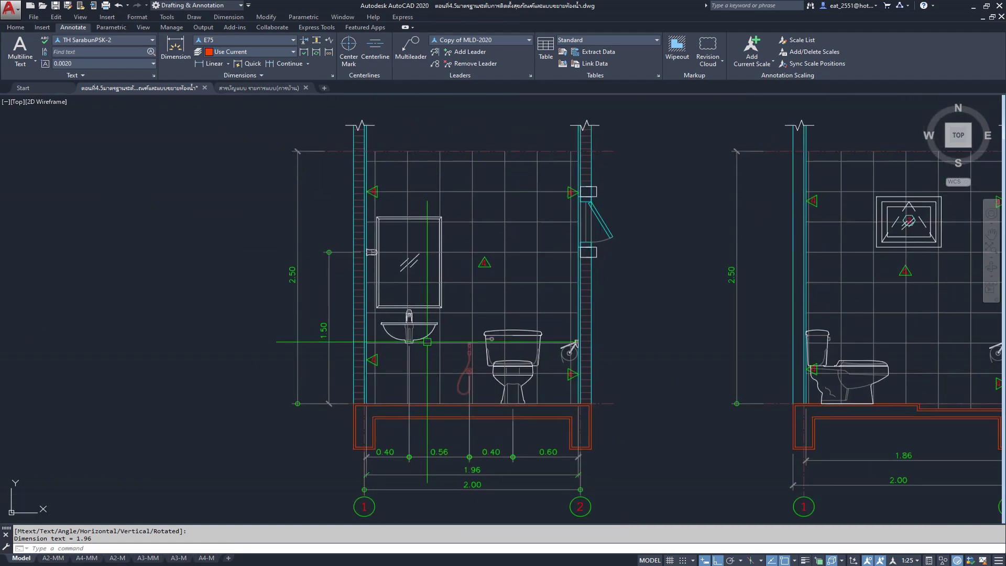
pyautogui.moveTo(737, 196)
pyautogui.mouseDown(button='middle')
pyautogui.moveTo(501, 264)
pyautogui.moveTo(518, 221)
pyautogui.mouseUp(button='middle')
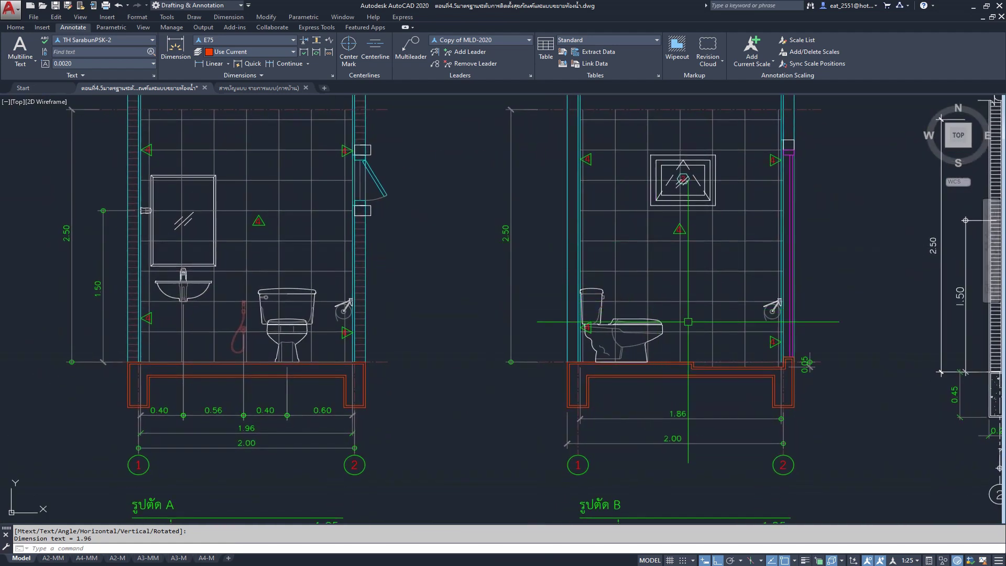
pyautogui.scroll(-1, 576, 464)
pyautogui.scroll(2, 639, 461)
pyautogui.scroll(-2, 632, 469)
pyautogui.moveTo(418, 452); pyautogui.dragTo(497, 356, button='middle')
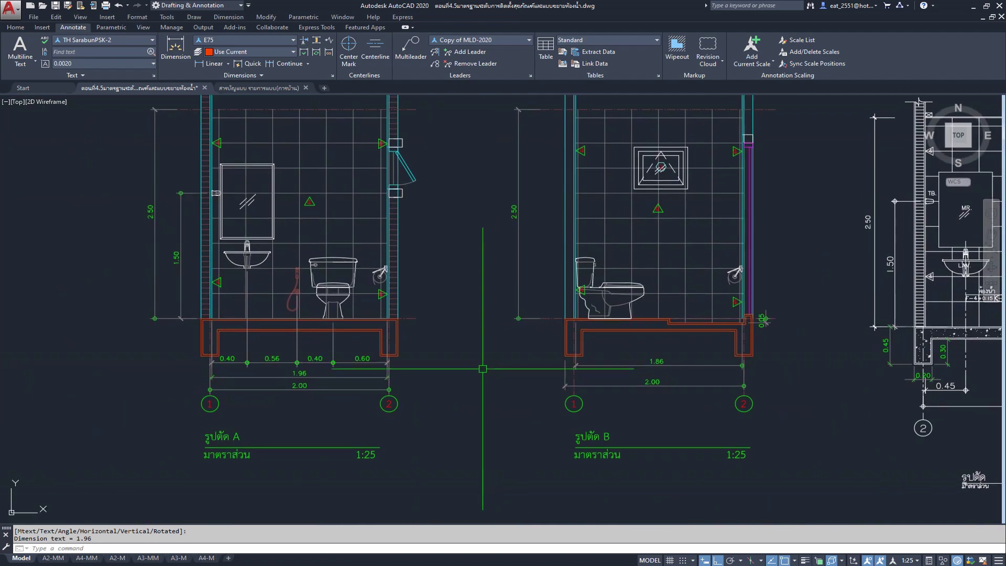
pyautogui.scroll(3, 217, 378)
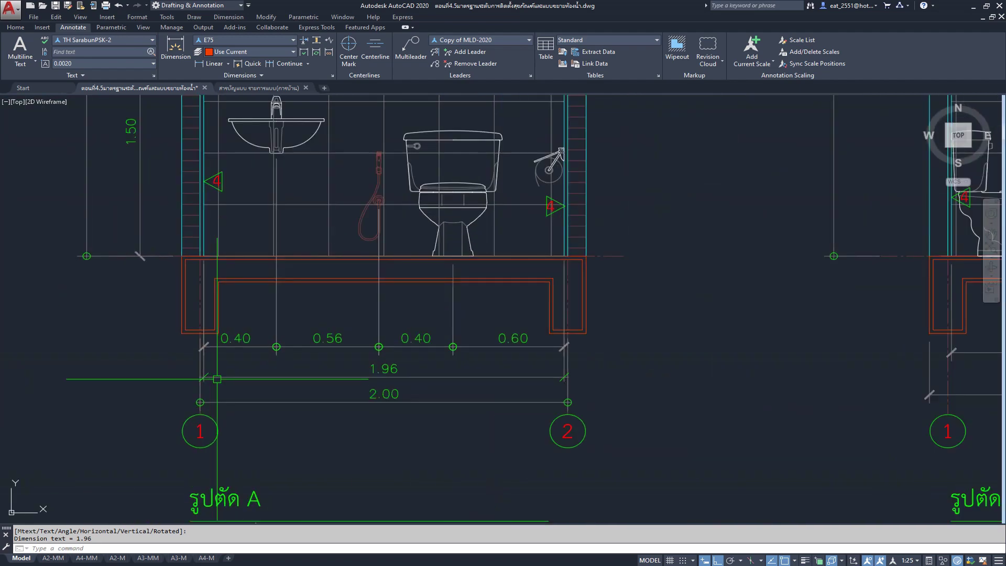
pyautogui.scroll(-2, 216, 378)
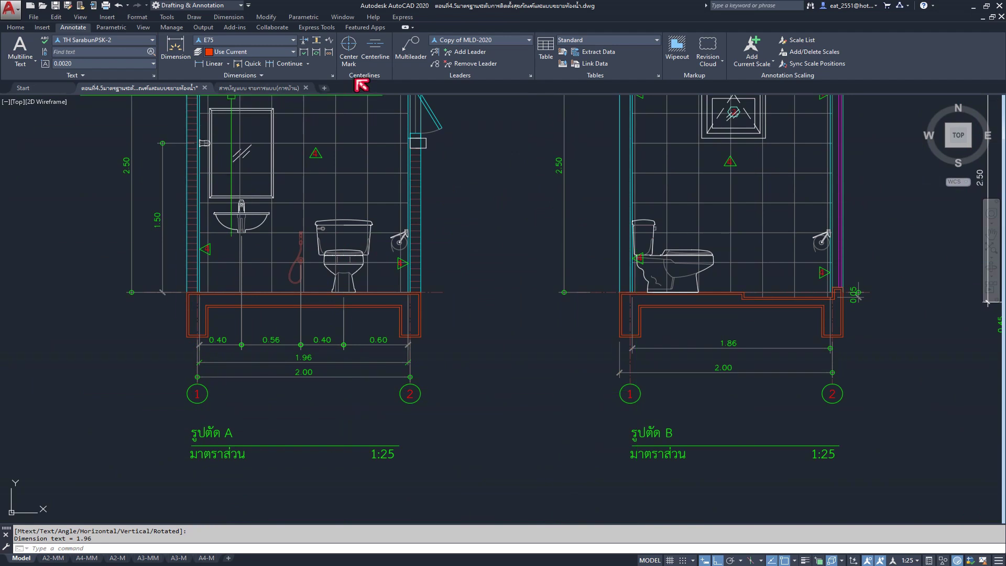
# - Freeze the gl layer to hide the grid bubbles
pyautogui.click(15, 27)
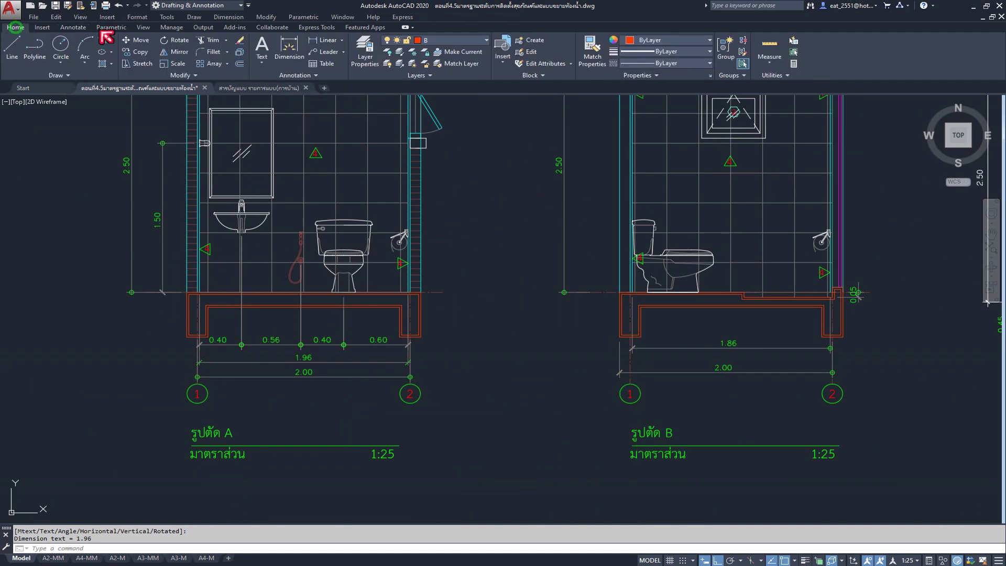
pyautogui.click(470, 41)
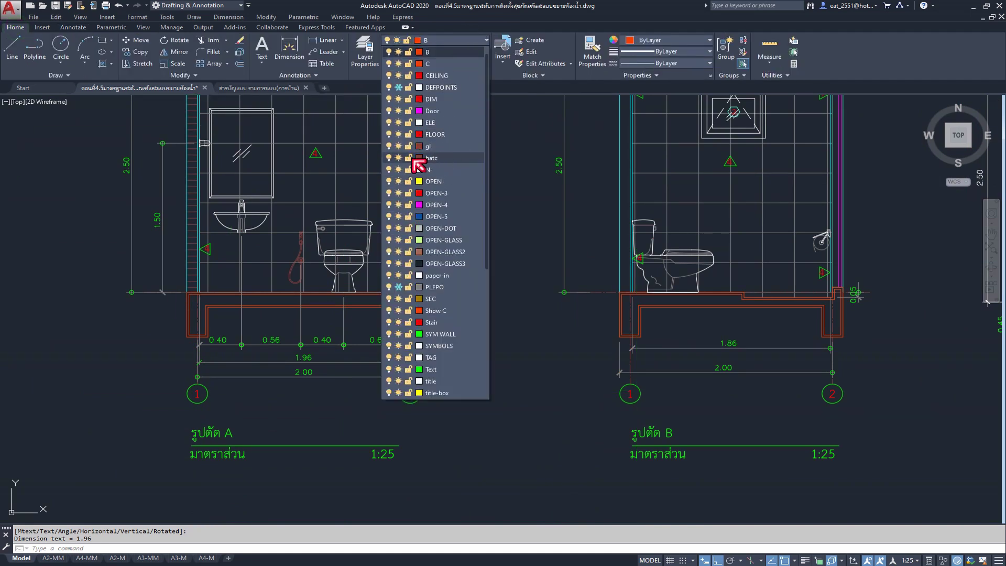
pyautogui.click(398, 146)
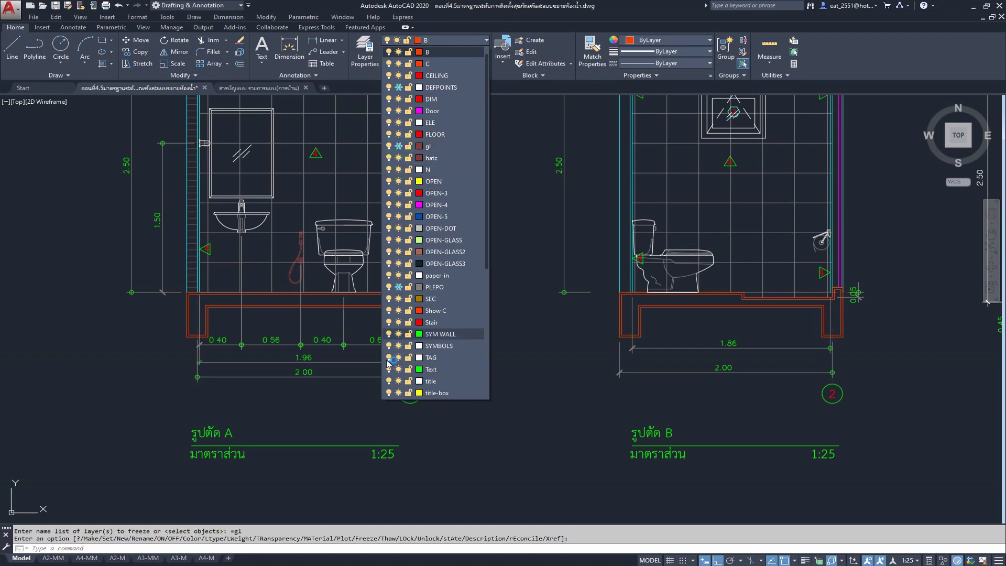
pyautogui.click(501, 457)
pyautogui.press('Return')
# - Select section A and B dimensions, pipes and 2.50/1.50 heights; move them to DIM
pyautogui.click(271, 344)
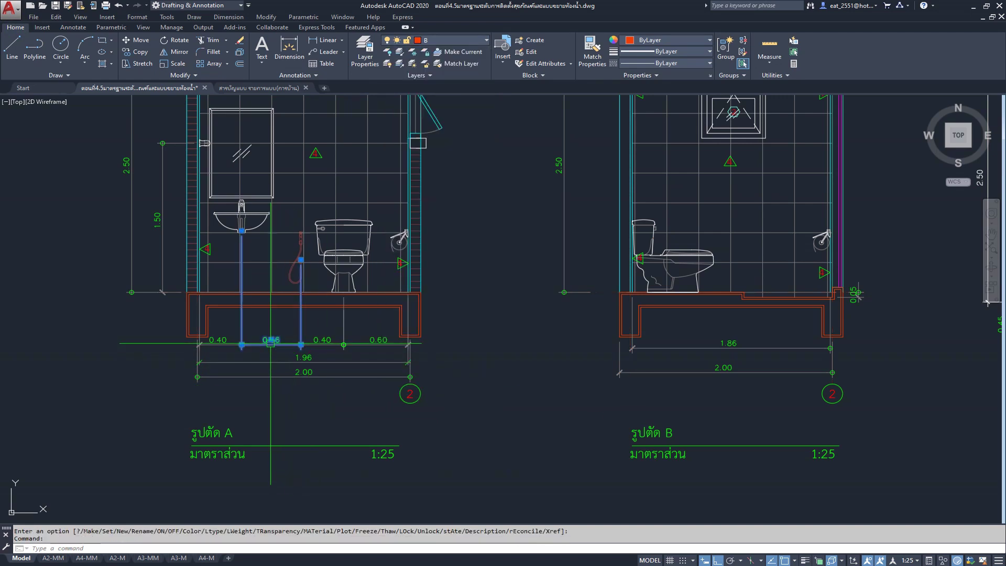
pyautogui.scroll(2, 240, 374)
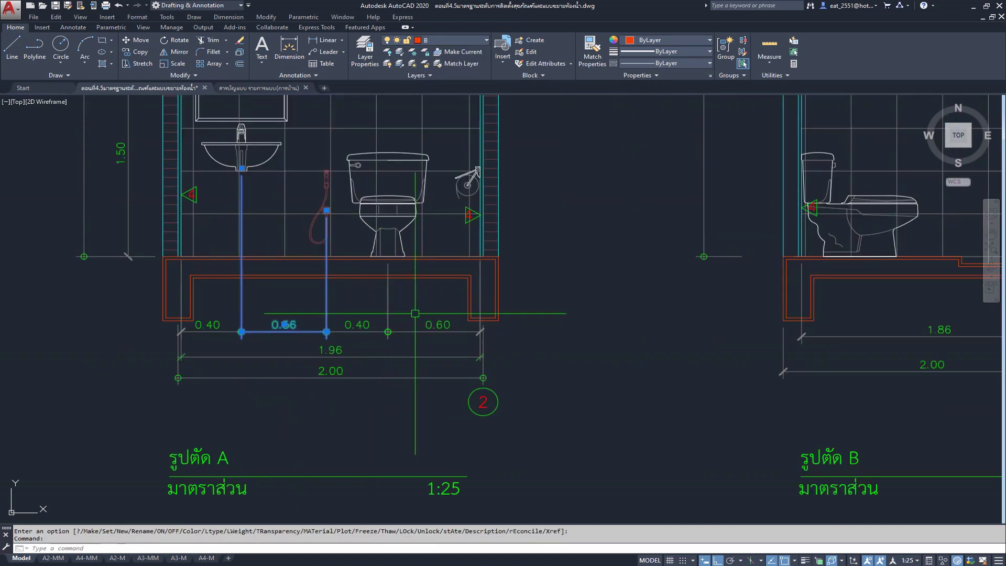
pyautogui.click(428, 303)
pyautogui.click(202, 404)
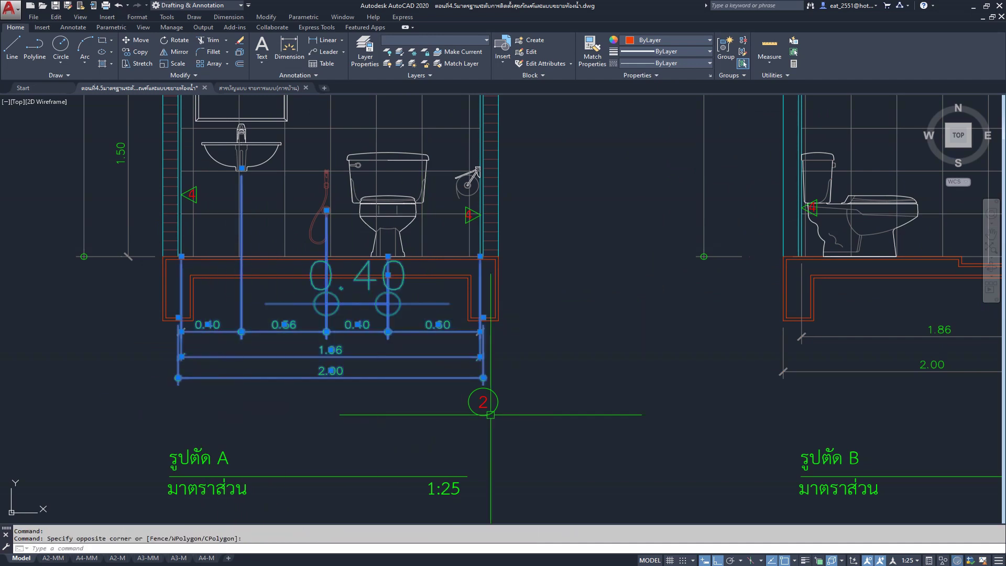
pyautogui.scroll(-2, 353, 347)
pyautogui.click(810, 321)
pyautogui.click(586, 280)
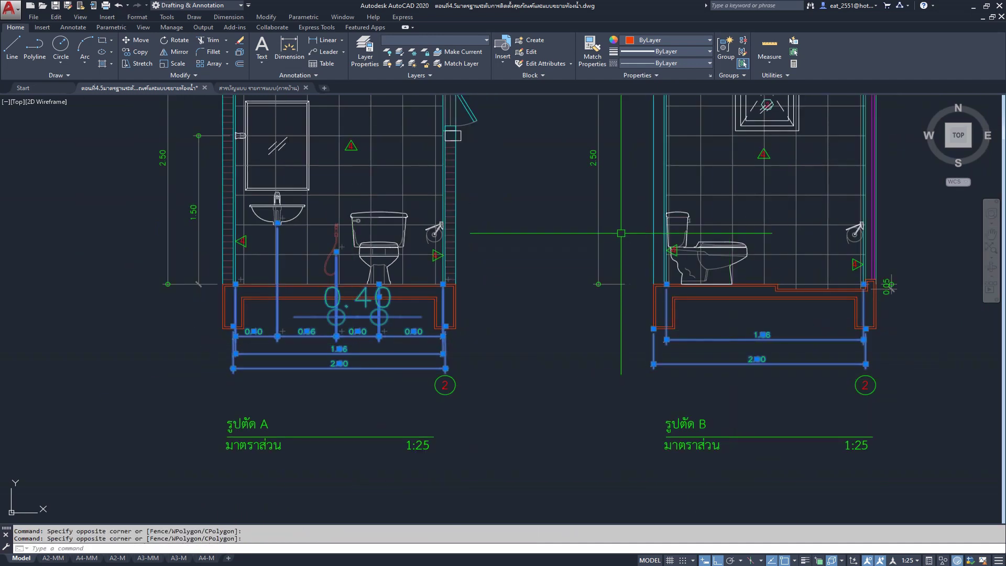
pyautogui.click(215, 272)
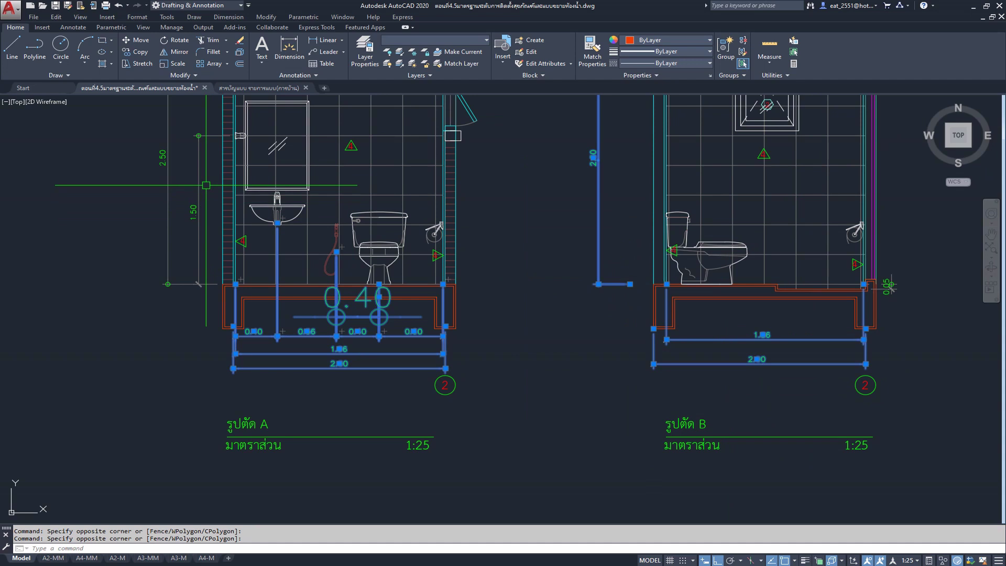
pyautogui.click(130, 239)
pyautogui.click(455, 42)
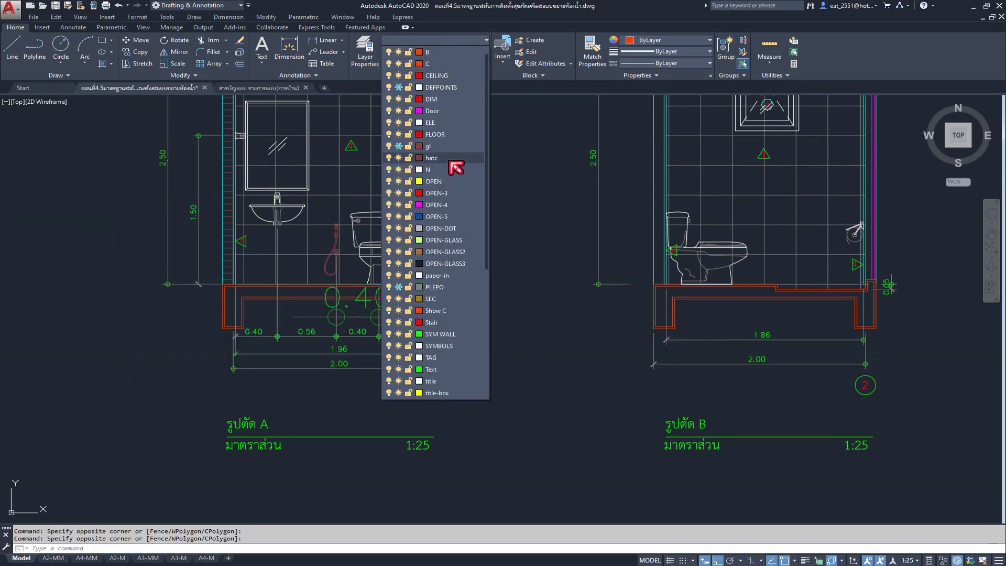
pyautogui.click(437, 97)
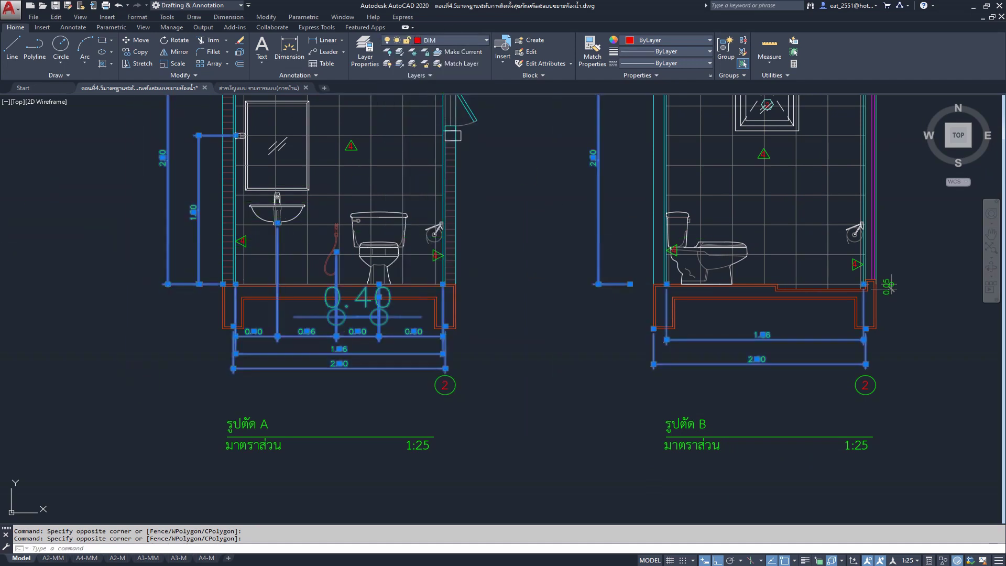
# - Clear the selection and freeze the DIM layer to hide the dimensions
pyautogui.press('Escape')
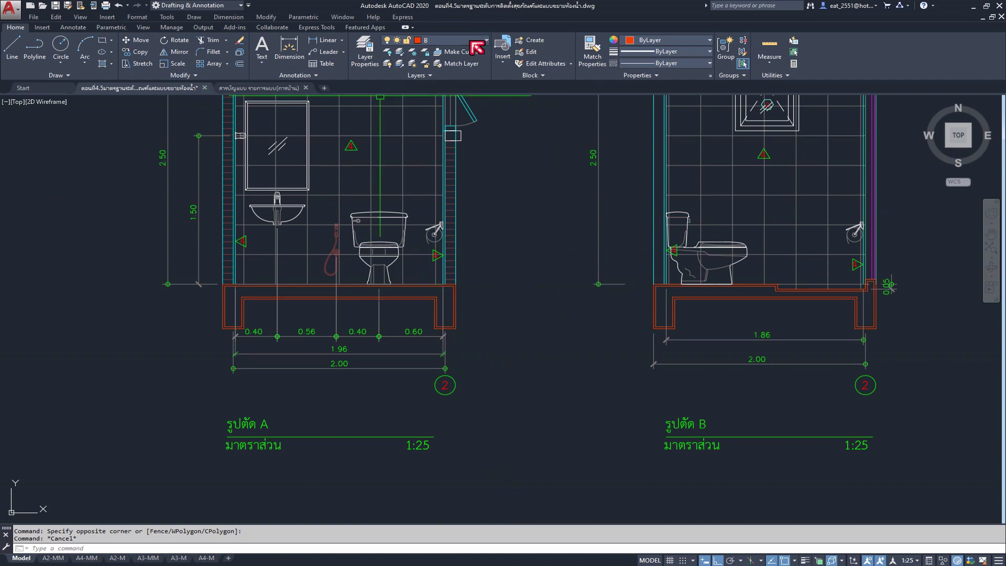
pyautogui.click(471, 44)
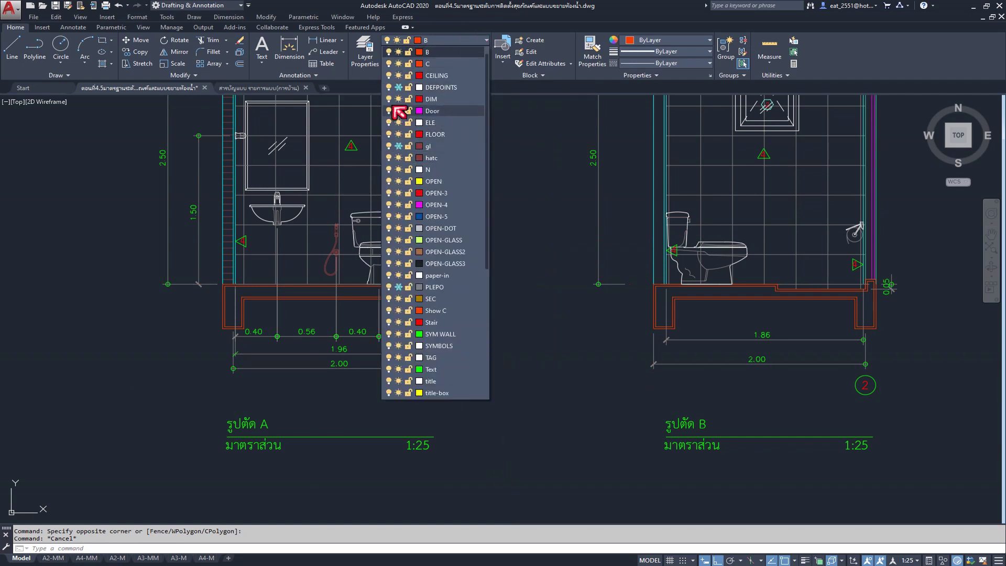
pyautogui.click(398, 99)
pyautogui.click(561, 240)
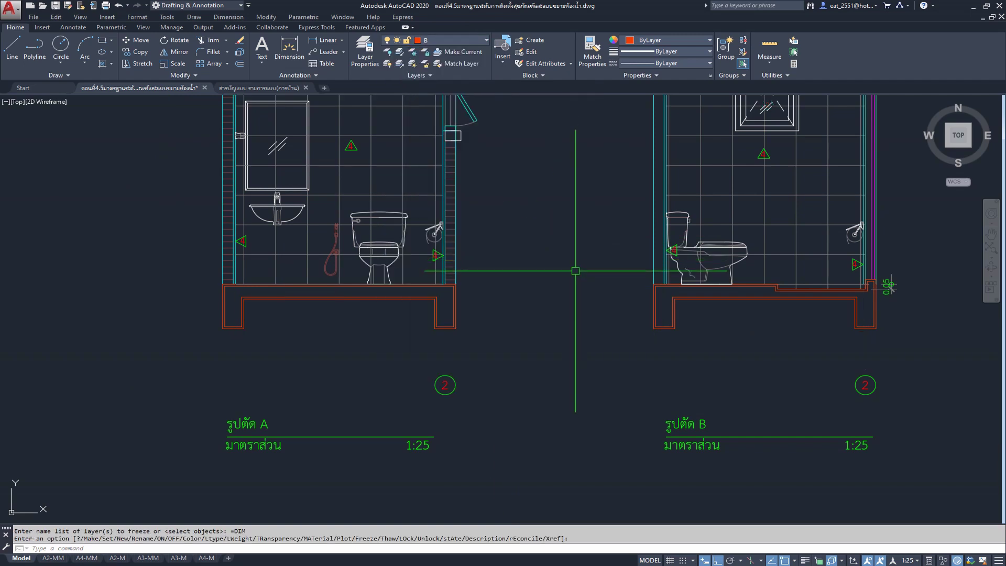
# - Make hatc the current layer with ByBlock as the colour for new objects
pyautogui.click(477, 39)
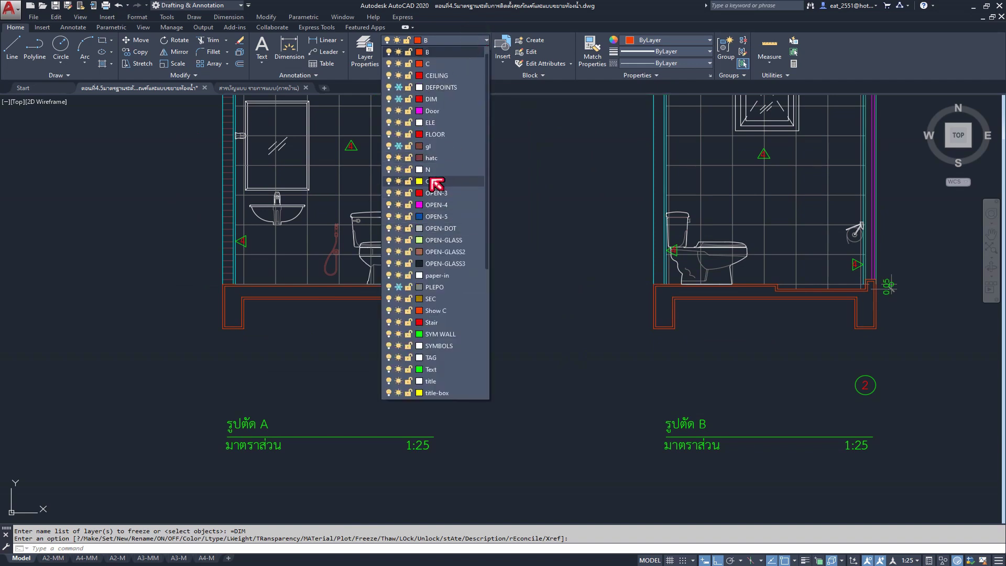
pyautogui.click(440, 158)
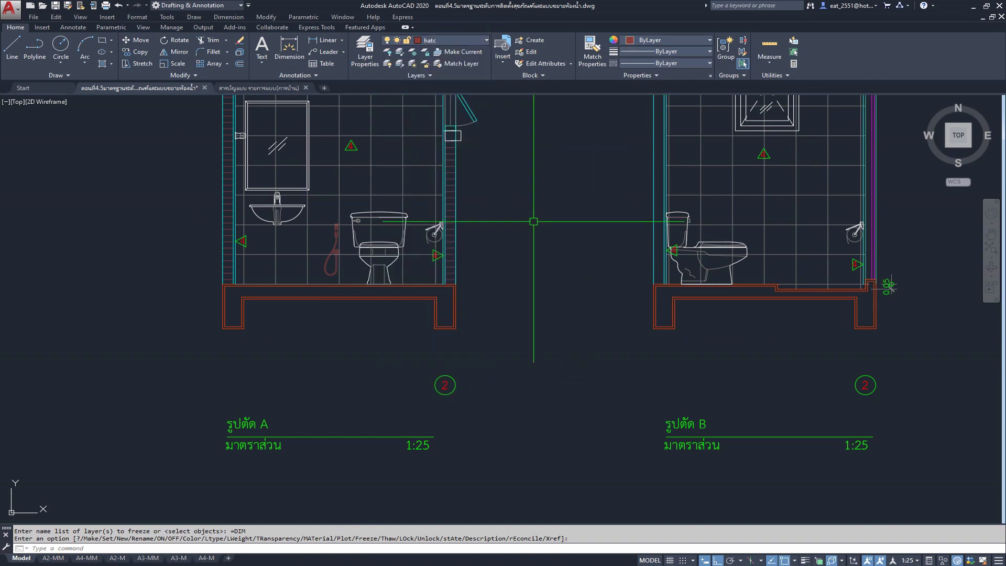
pyautogui.click(684, 44)
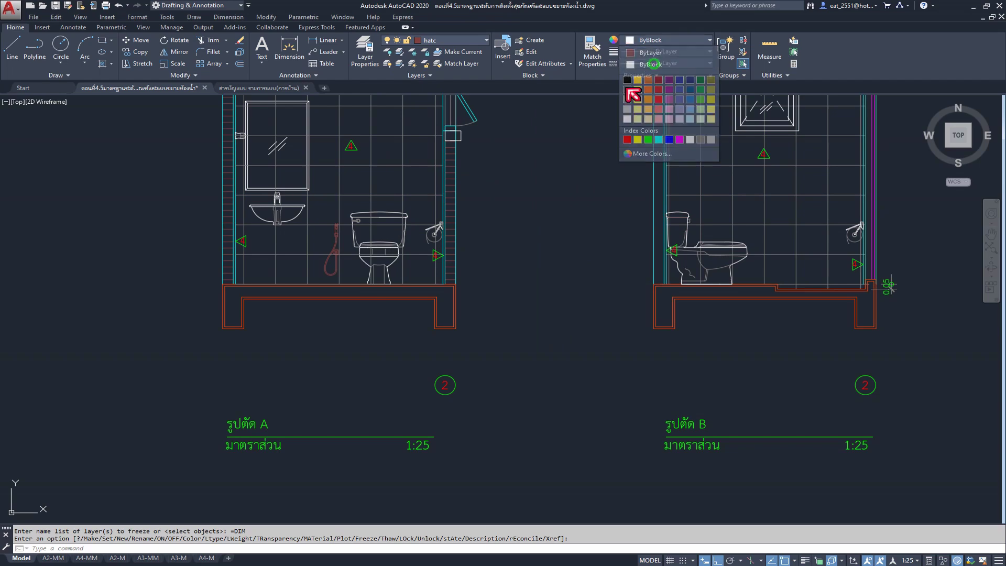
pyautogui.click(641, 63)
# - Check the reference section, bring the slabs of A and B into view, and start a hatch
pyautogui.scroll(-3, 539, 291)
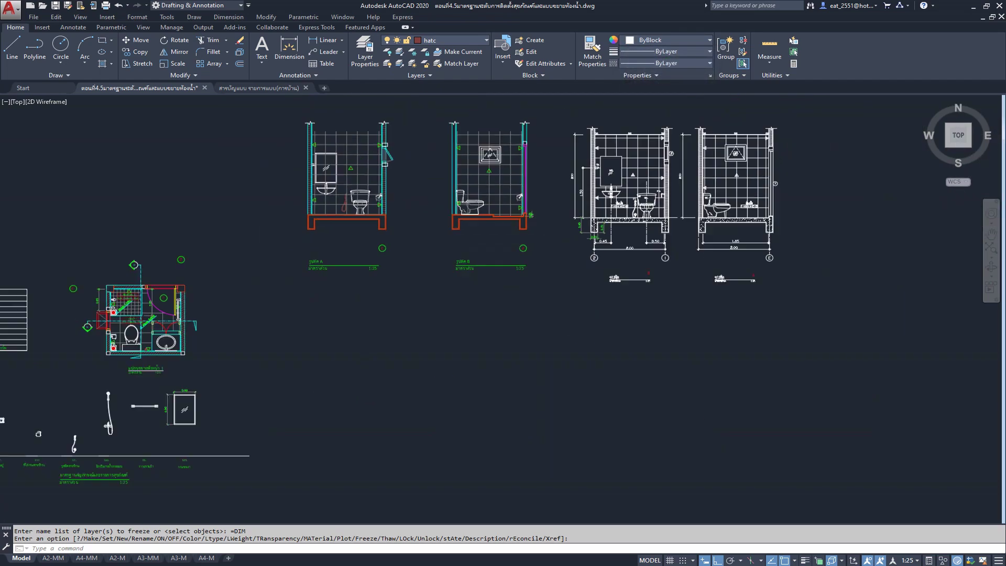
pyautogui.scroll(4, 539, 224)
pyautogui.scroll(5, 615, 225)
pyautogui.scroll(-5, 461, 366)
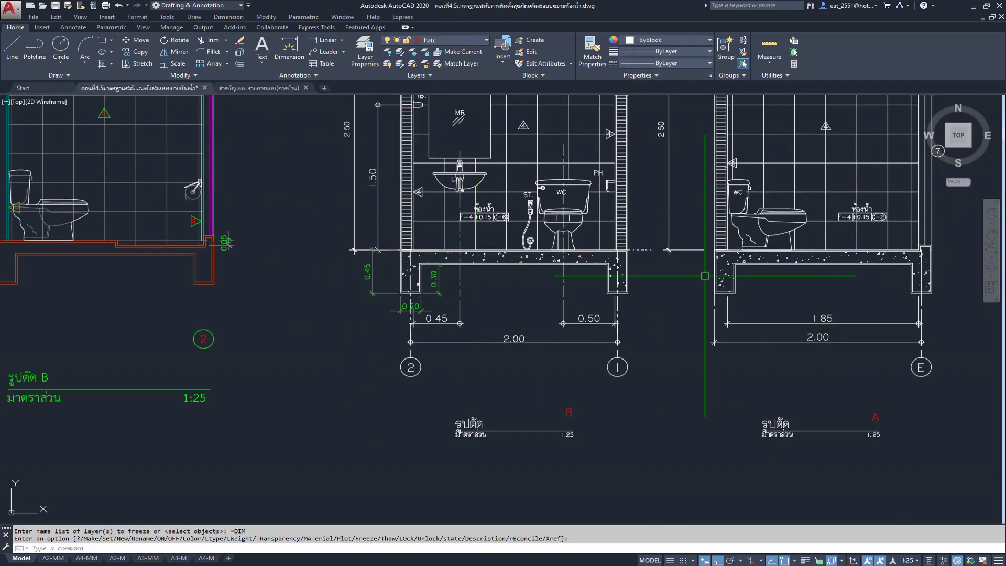
pyautogui.scroll(3, 724, 272)
pyautogui.scroll(-6, 723, 272)
pyautogui.scroll(1, 337, 292)
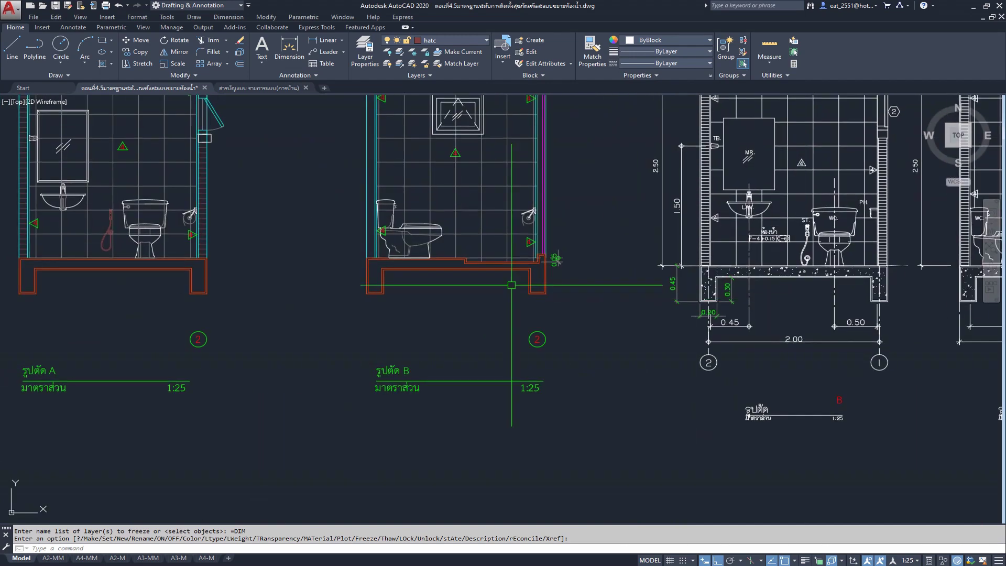
pyautogui.scroll(2, 467, 297)
pyautogui.scroll(1, 392, 293)
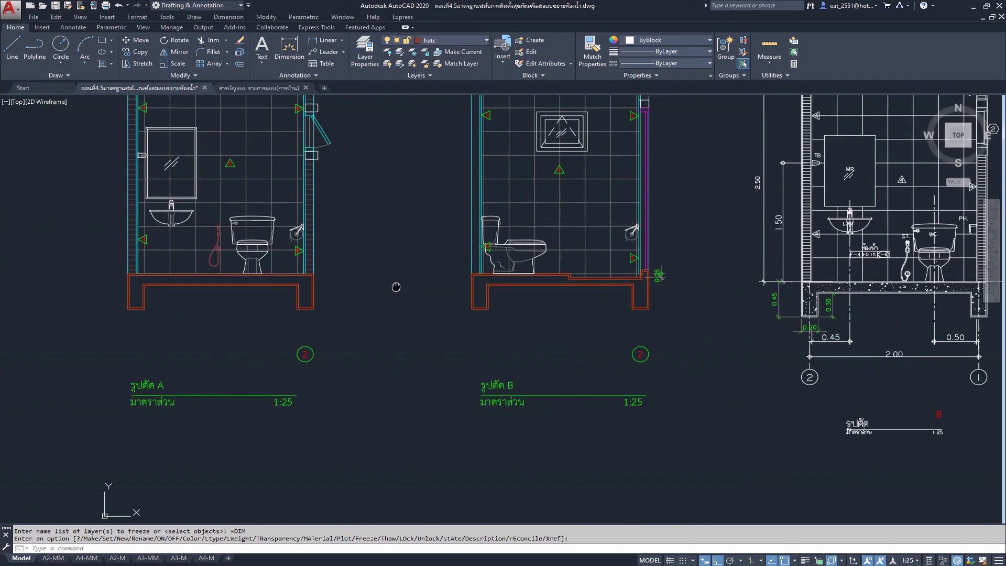
pyautogui.scroll(1, 247, 286)
pyautogui.scroll(1, 242, 288)
pyautogui.moveTo(241, 288); pyautogui.dragTo(177, 332, button='middle')
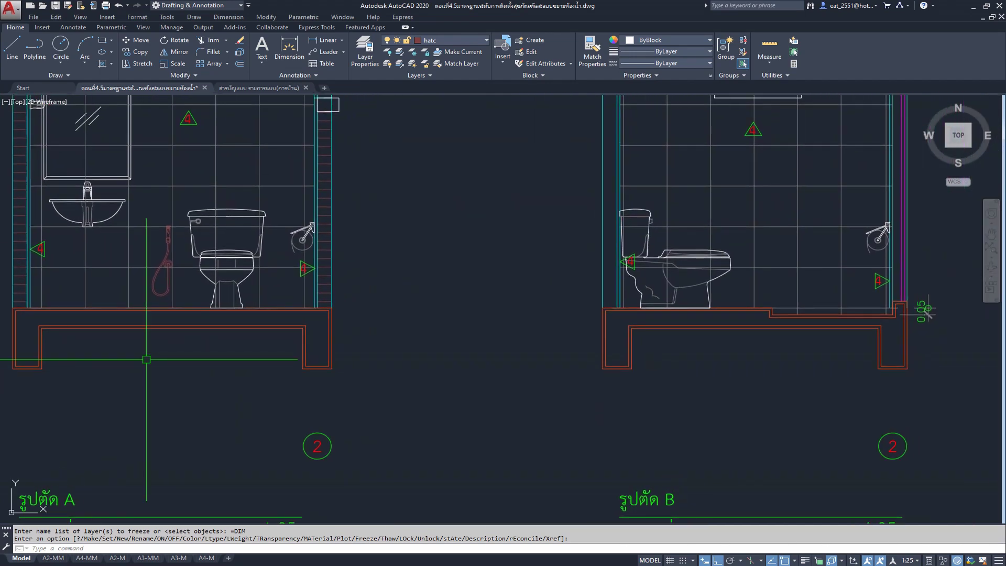
pyautogui.click(102, 63)
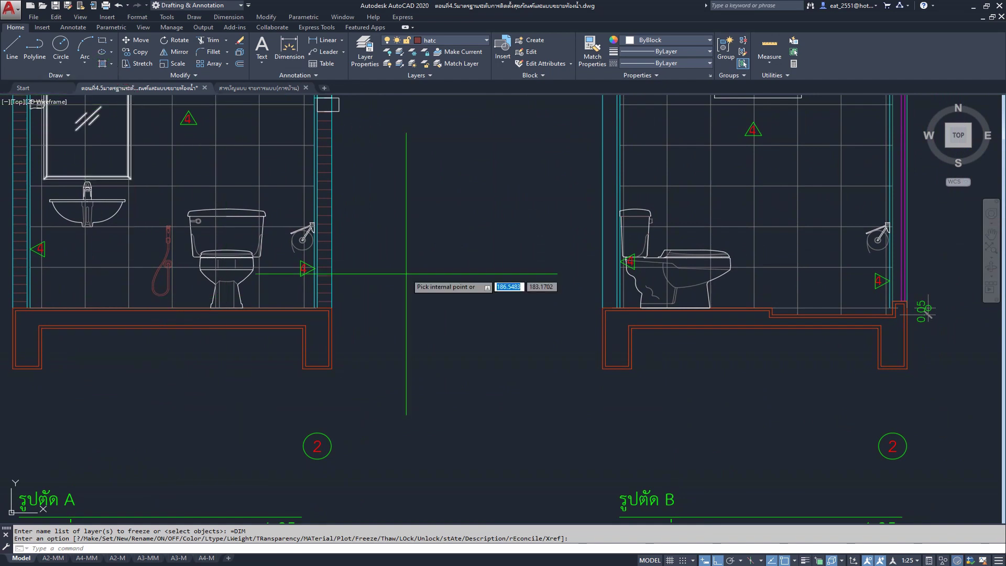
# - Pick the AR-CONC concrete pattern from the full hatch pattern gallery
pyautogui.click(239, 67)
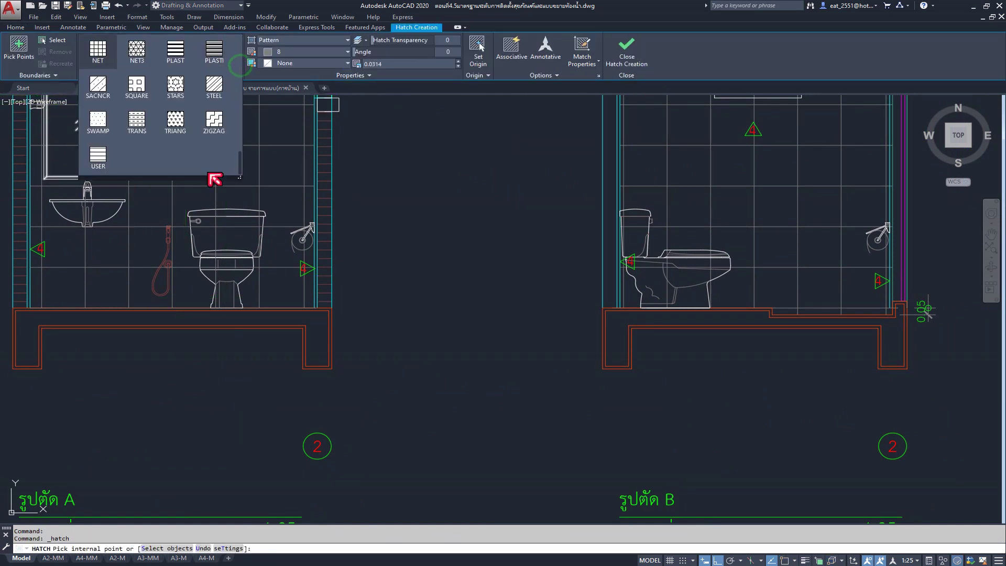
pyautogui.scroll(2, 190, 123)
pyautogui.scroll(4, 192, 124)
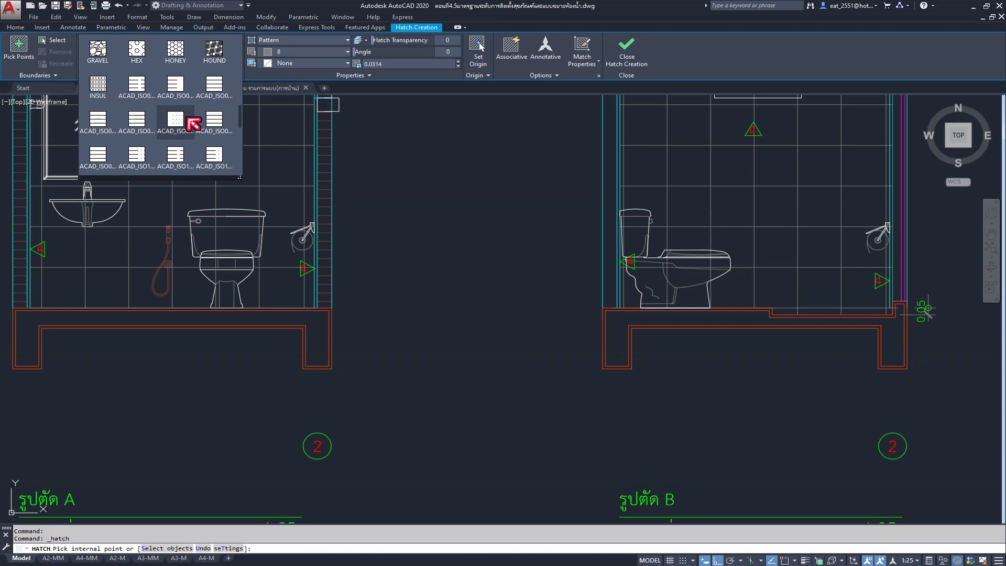
pyautogui.scroll(-5, 192, 124)
pyautogui.scroll(2, 193, 125)
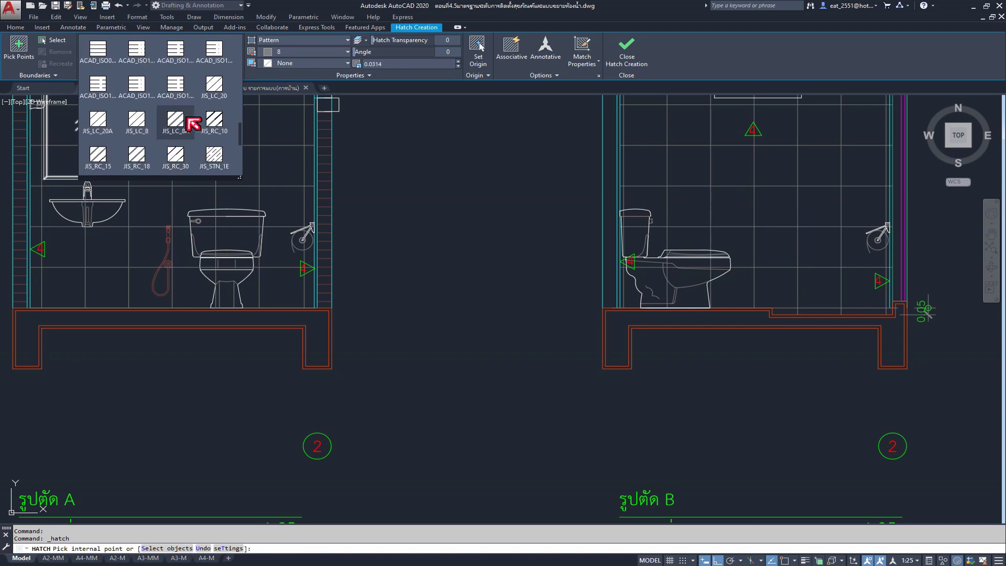
pyautogui.scroll(4, 193, 124)
pyautogui.scroll(4, 193, 124)
pyautogui.scroll(1, 192, 124)
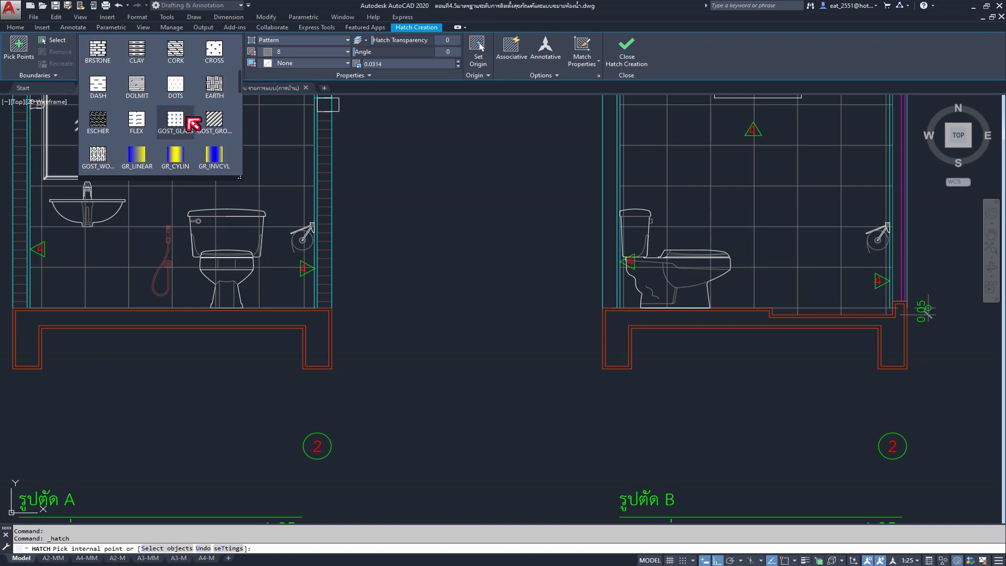
pyautogui.scroll(1, 193, 124)
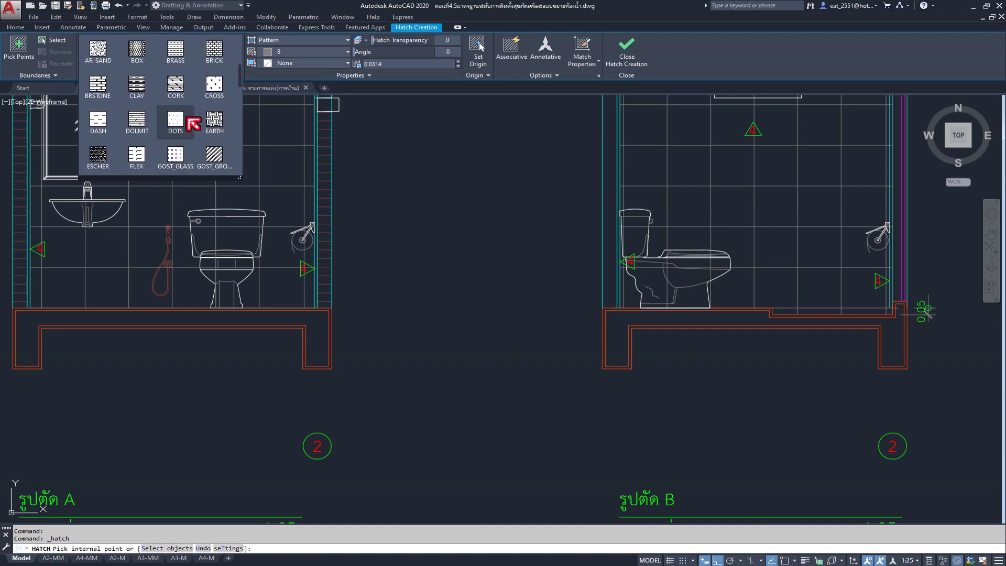
pyautogui.scroll(1, 192, 124)
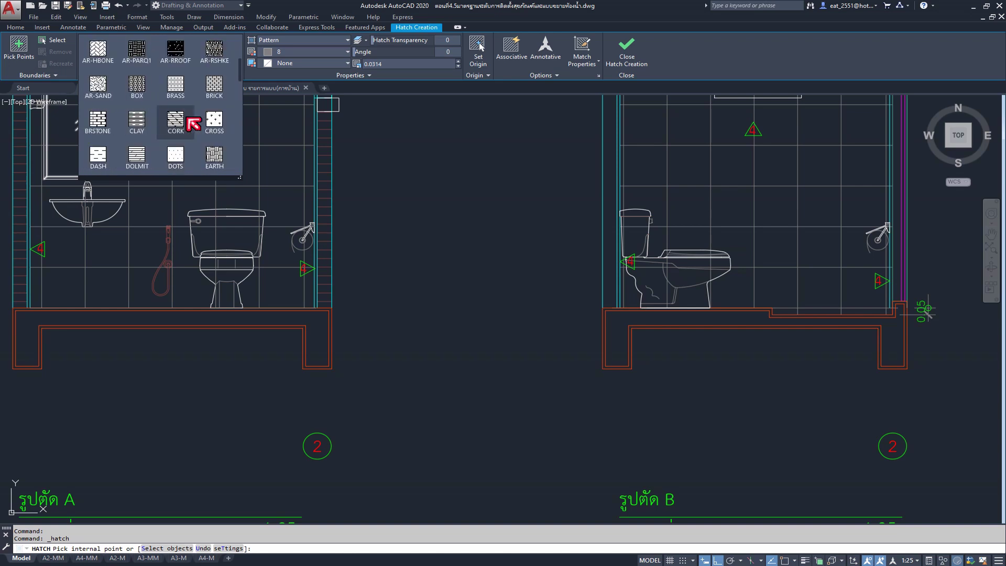
pyautogui.scroll(-2, 193, 125)
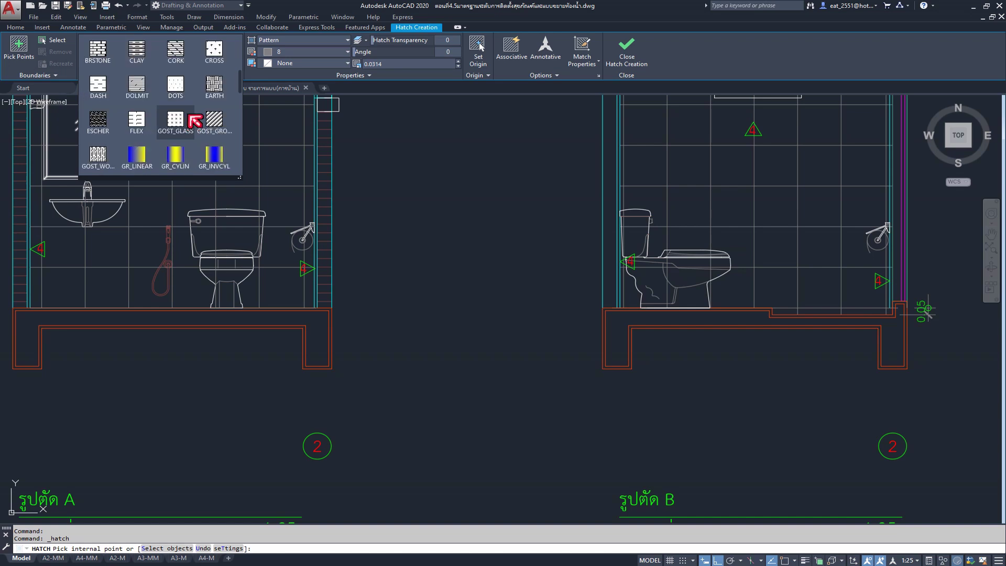
pyautogui.scroll(1, 194, 122)
pyautogui.scroll(2, 194, 122)
pyautogui.scroll(2, 194, 122)
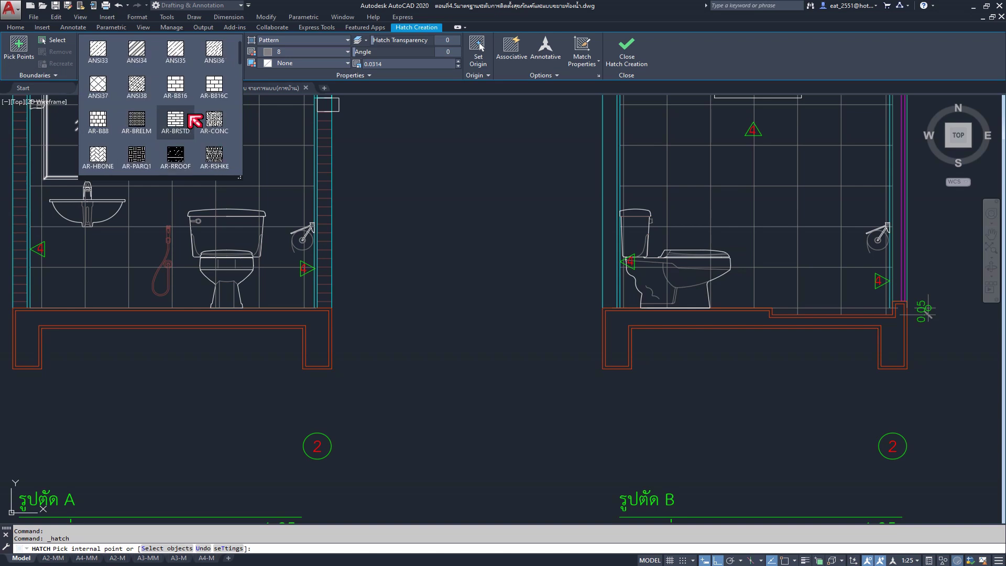
pyautogui.scroll(1, 193, 122)
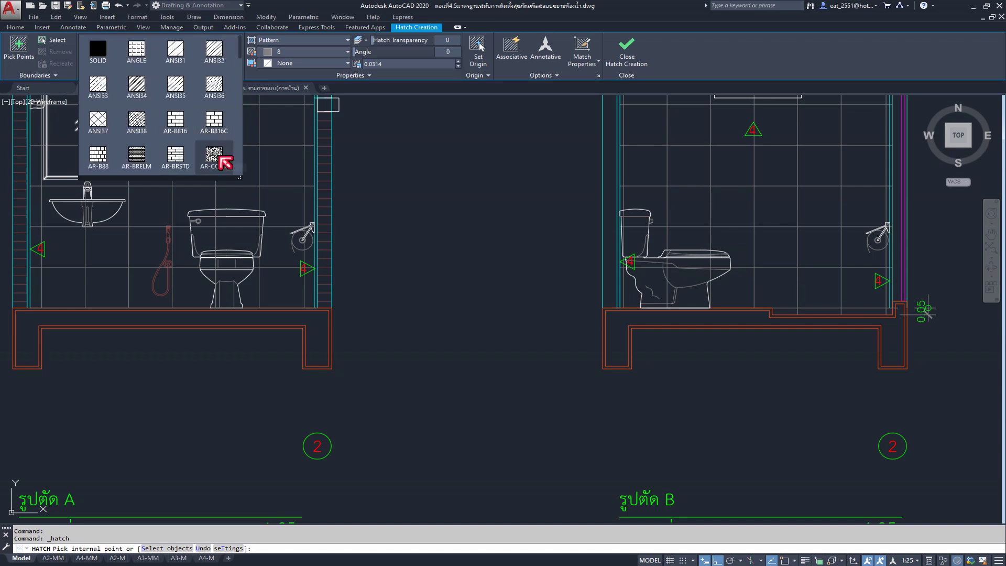
pyautogui.click(216, 156)
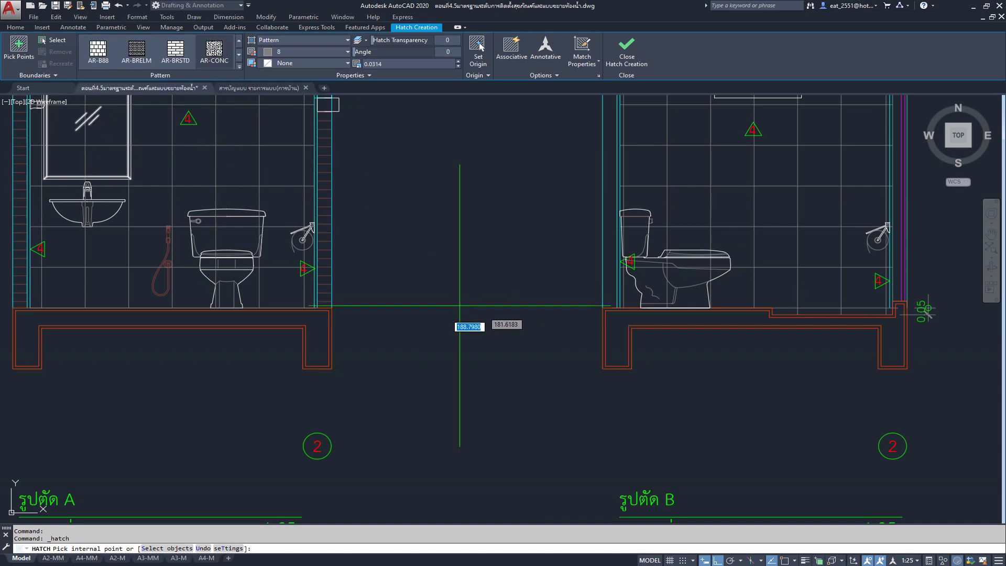
# - Fill section A's floor slab with the AR-CONC concrete hatch
pyautogui.moveTo(97, 313); pyautogui.dragTo(339, 314, button='middle')
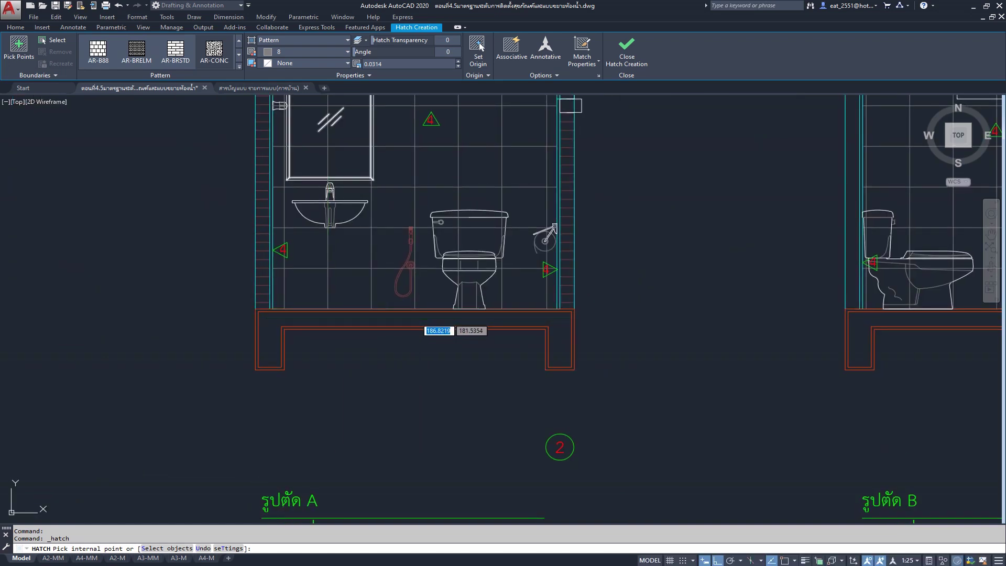
pyautogui.click(415, 317)
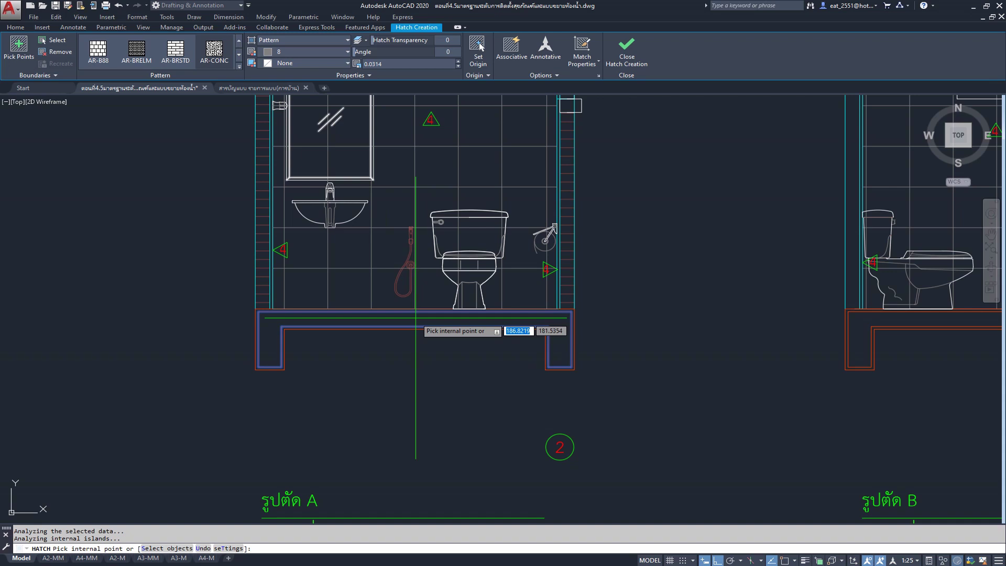
pyautogui.press('Escape')
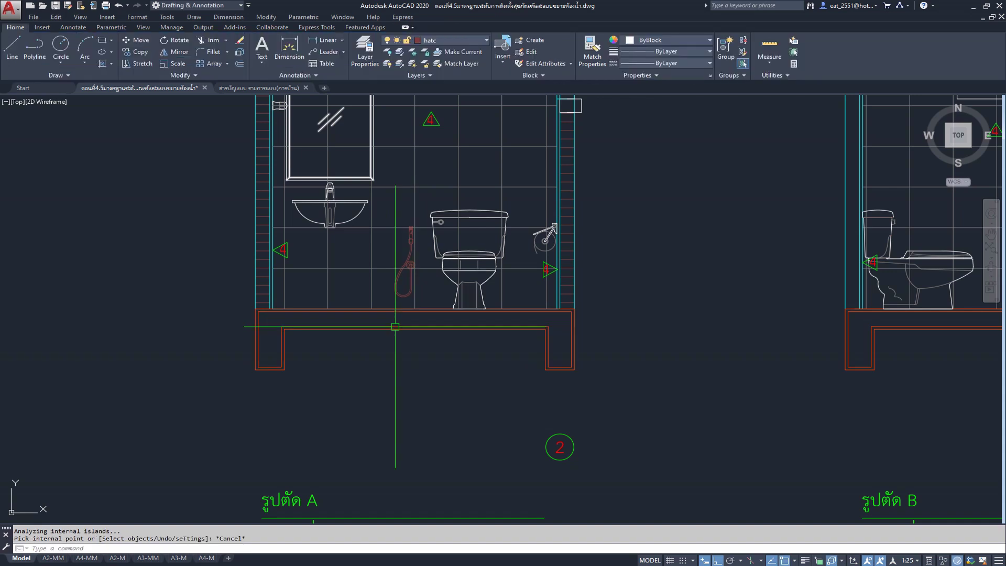
pyautogui.press('Return')
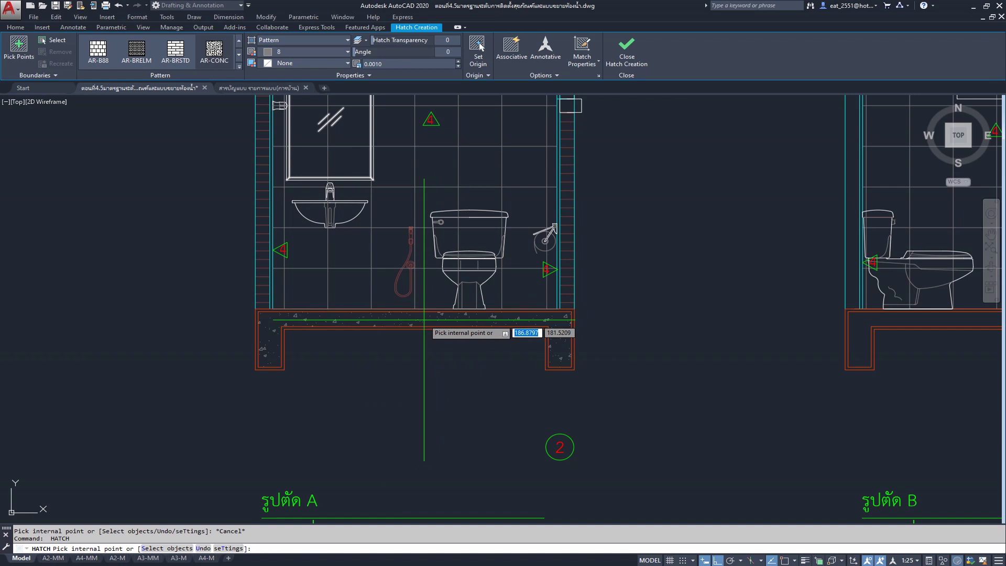
pyautogui.click(423, 319)
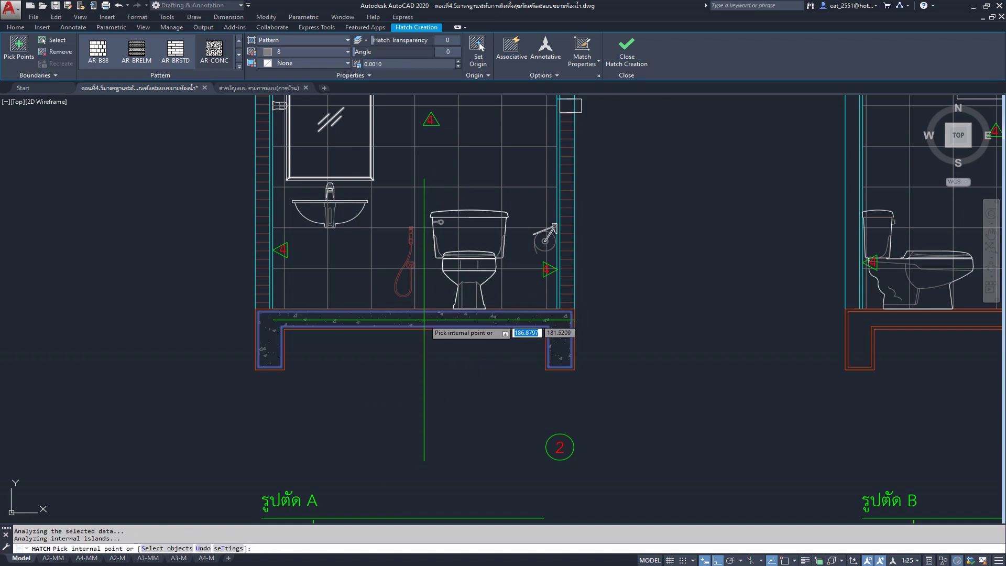
pyautogui.moveTo(707, 353); pyautogui.dragTo(372, 352, button='middle')
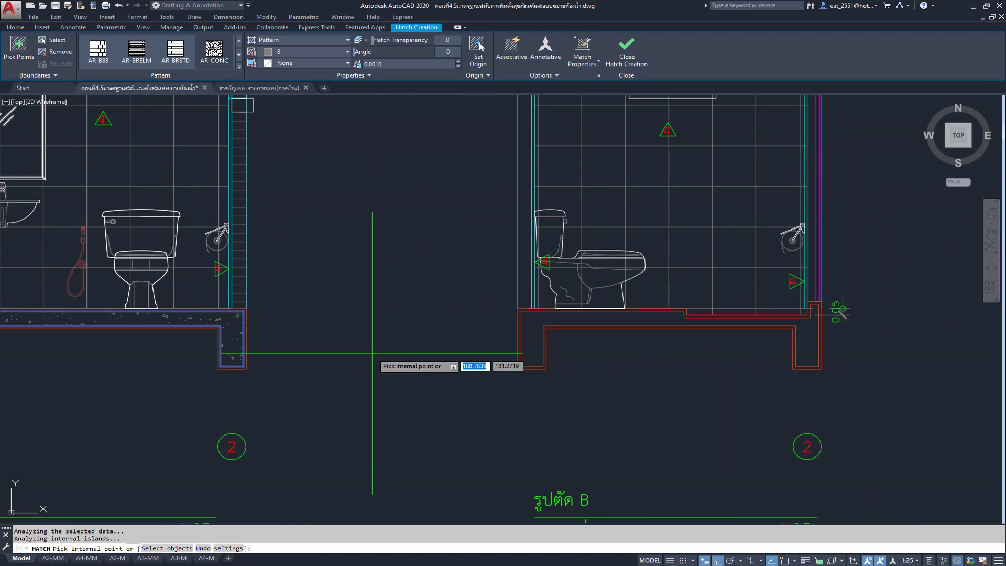
pyautogui.press('Return')
pyautogui.press('Return')
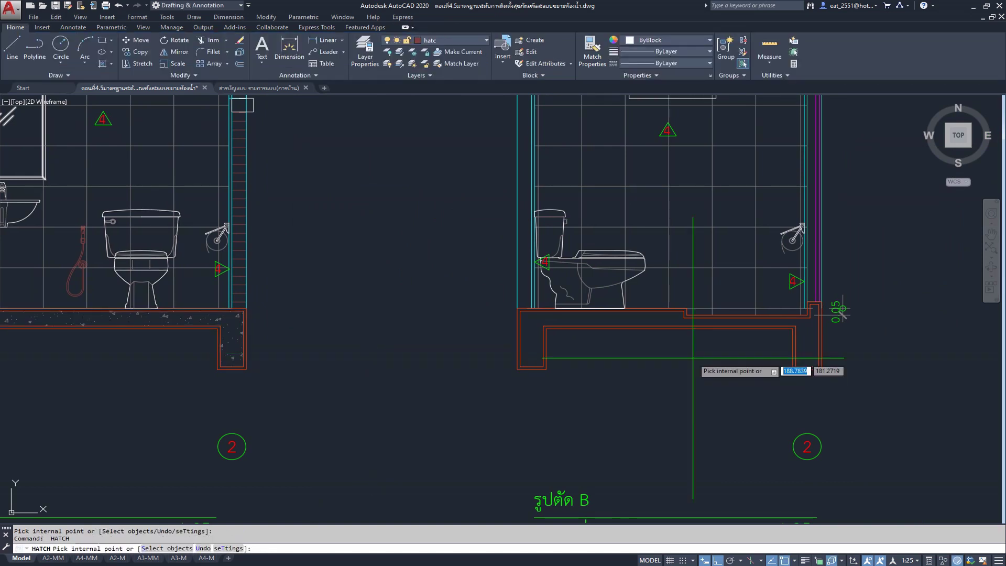
# - Hatch section B's floor slab, then select both slab hatches
pyautogui.click(641, 317)
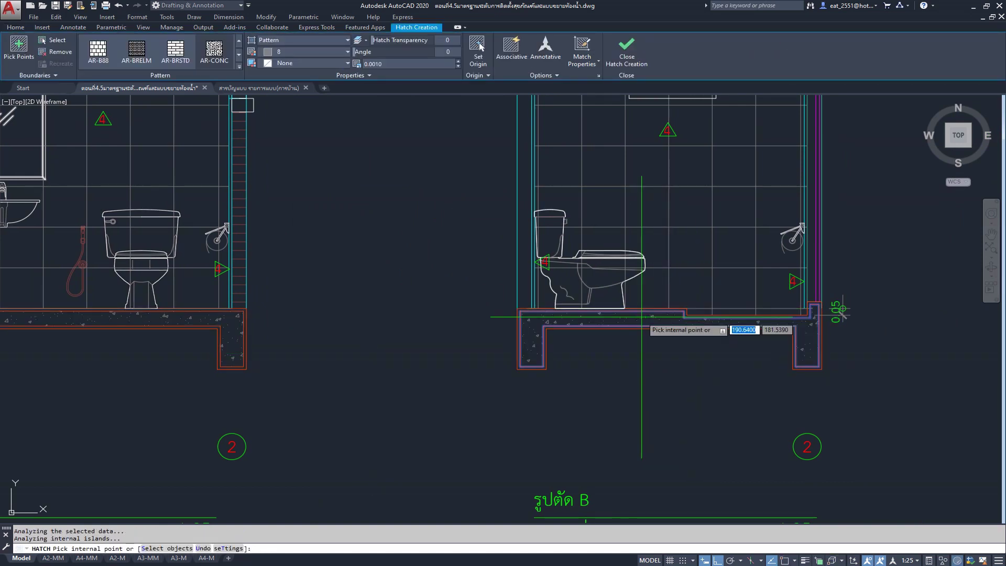
pyautogui.press('Return')
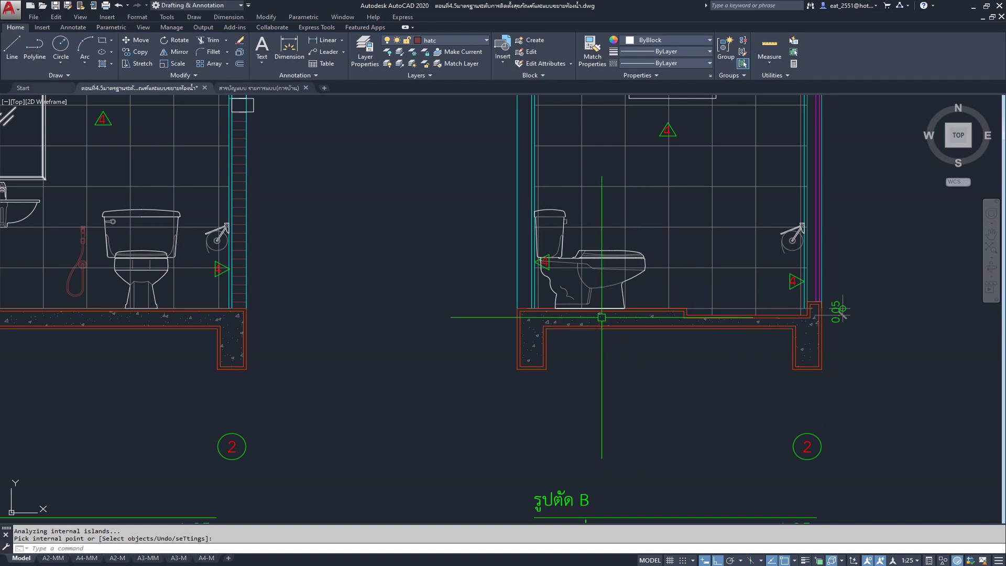
pyautogui.click(600, 316)
pyautogui.click(165, 318)
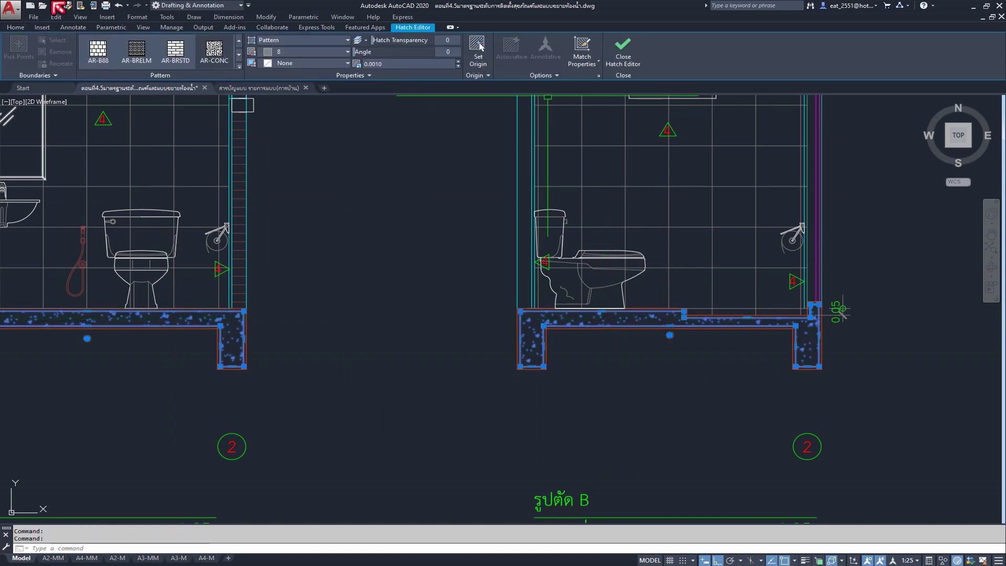
# - Set both slab hatches to ByBlock colour, then view sections A, B and the reference together
pyautogui.click(18, 28)
pyautogui.click(666, 44)
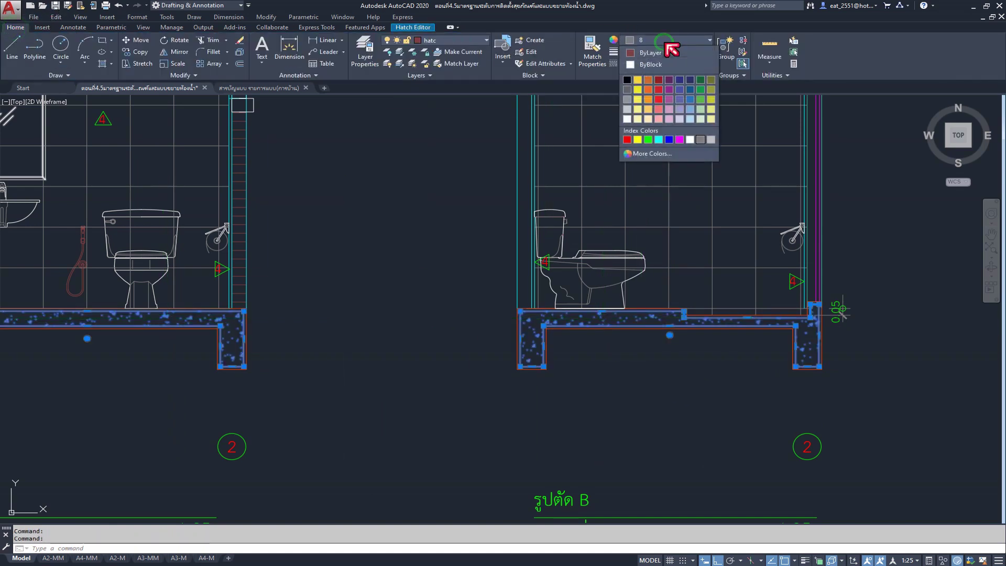
pyautogui.click(669, 69)
pyautogui.press('Escape')
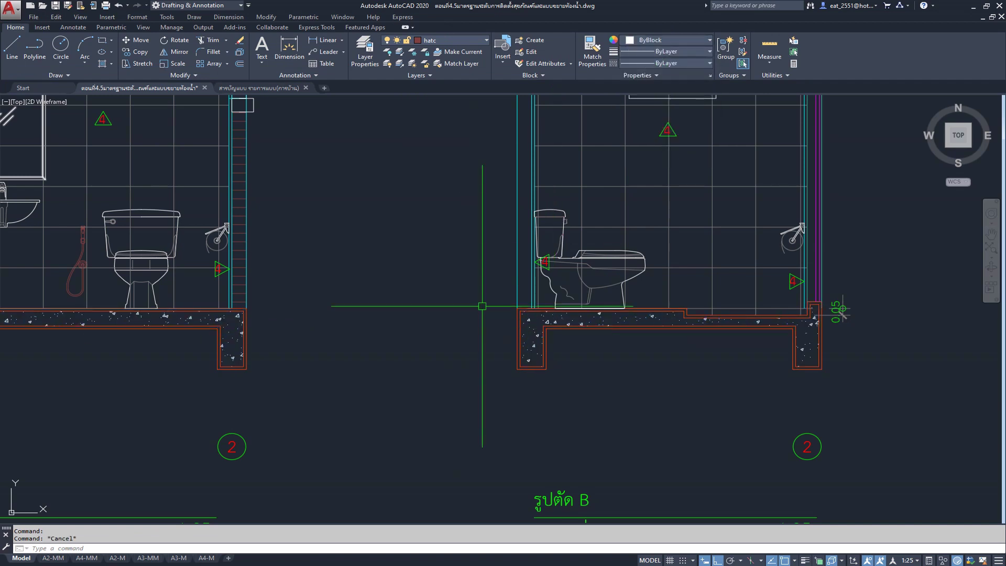
pyautogui.scroll(-2, 436, 322)
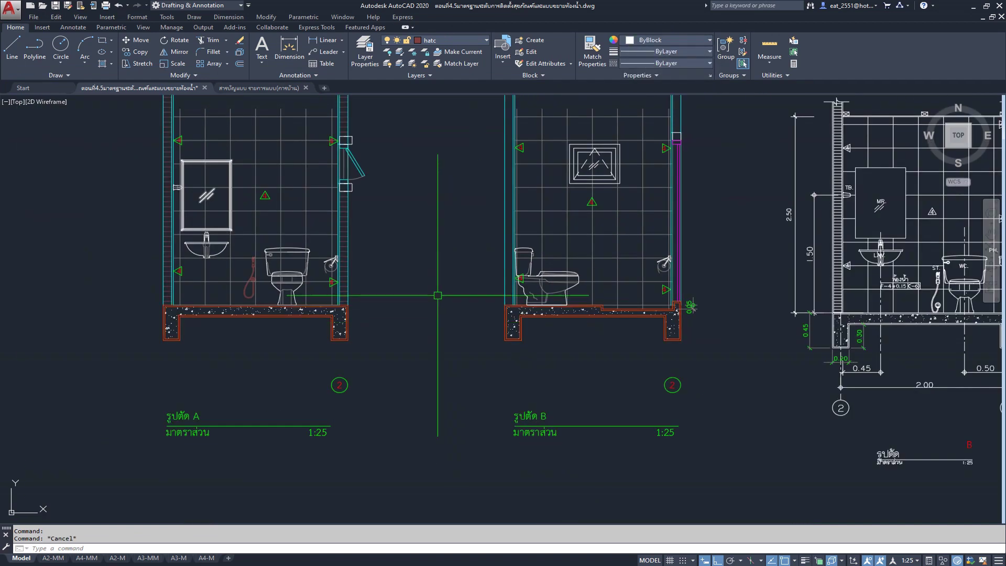
pyautogui.moveTo(439, 273)
pyautogui.mouseDown(button='middle')
pyautogui.moveTo(452, 334)
pyautogui.moveTo(440, 324)
pyautogui.mouseUp(button='middle')
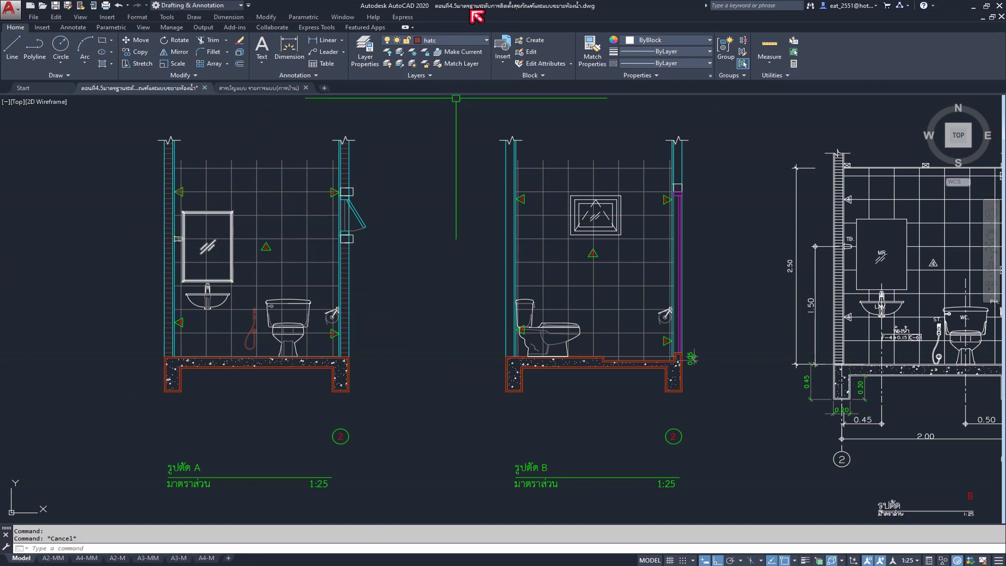
# - Thaw the gl grid-line layer
pyautogui.click(467, 42)
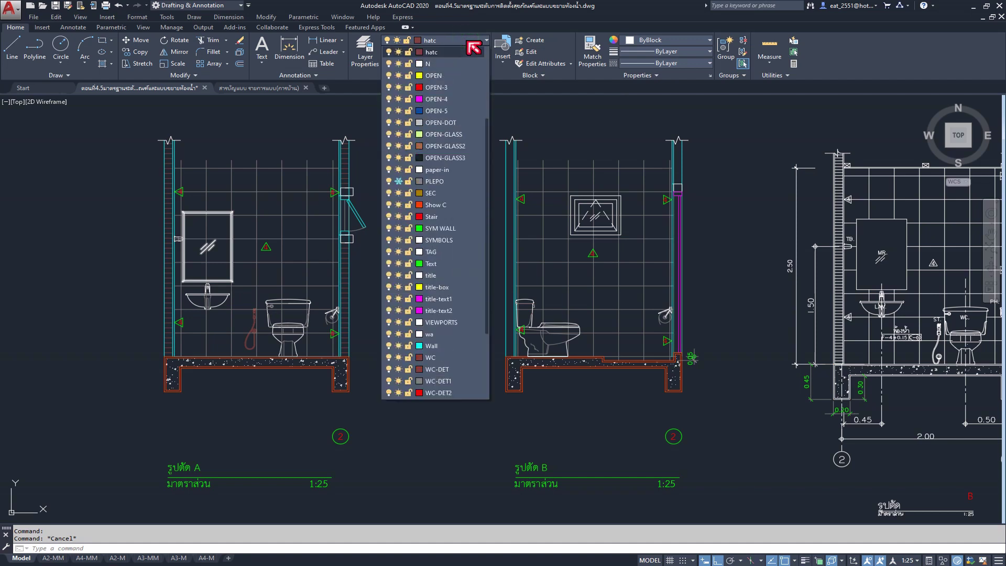
pyautogui.scroll(3, 409, 169)
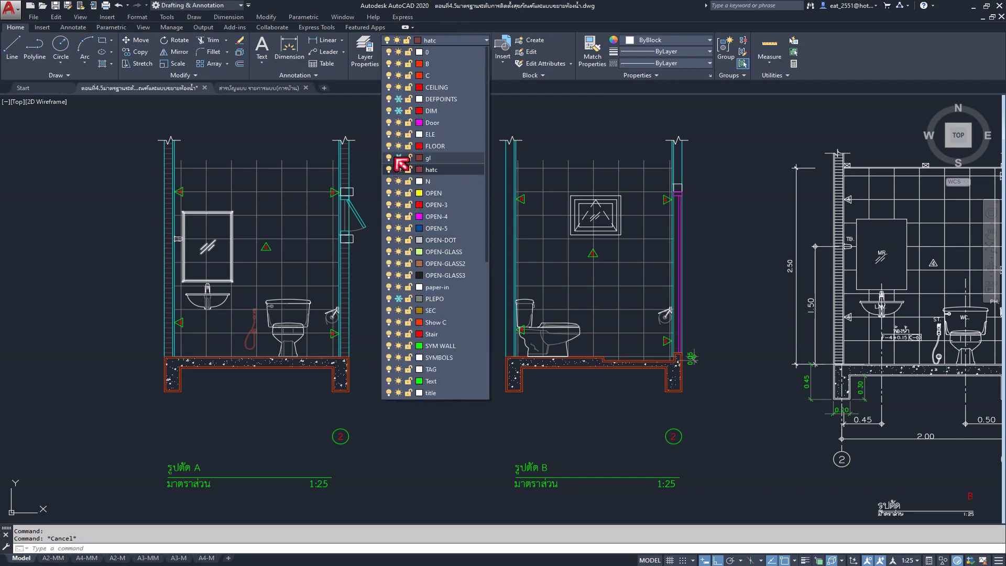
pyautogui.click(399, 158)
pyautogui.click(448, 430)
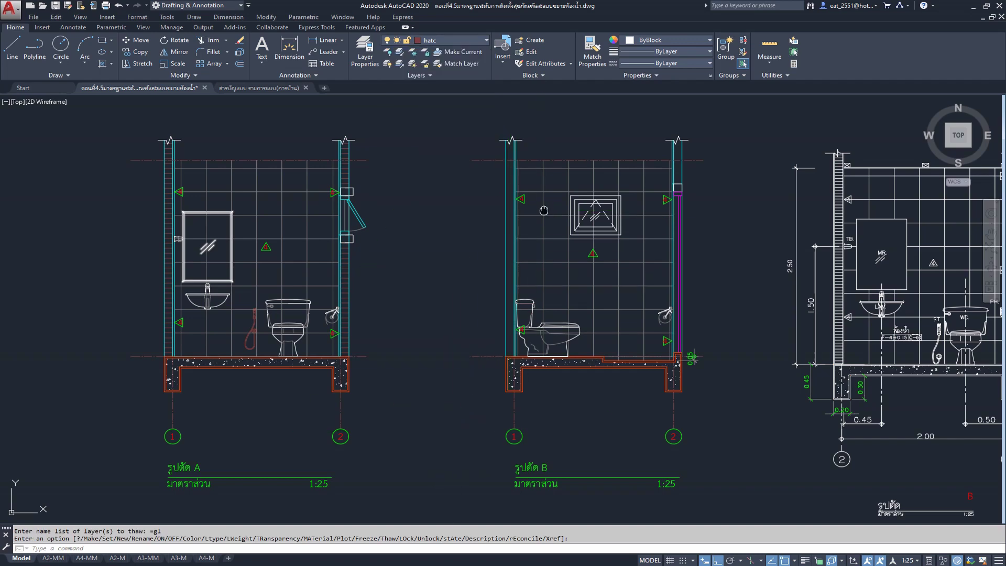
# - Zoom in on the wall tops to inspect the red dashed gl level line against the reference
pyautogui.moveTo(543, 211); pyautogui.dragTo(471, 210, button='middle')
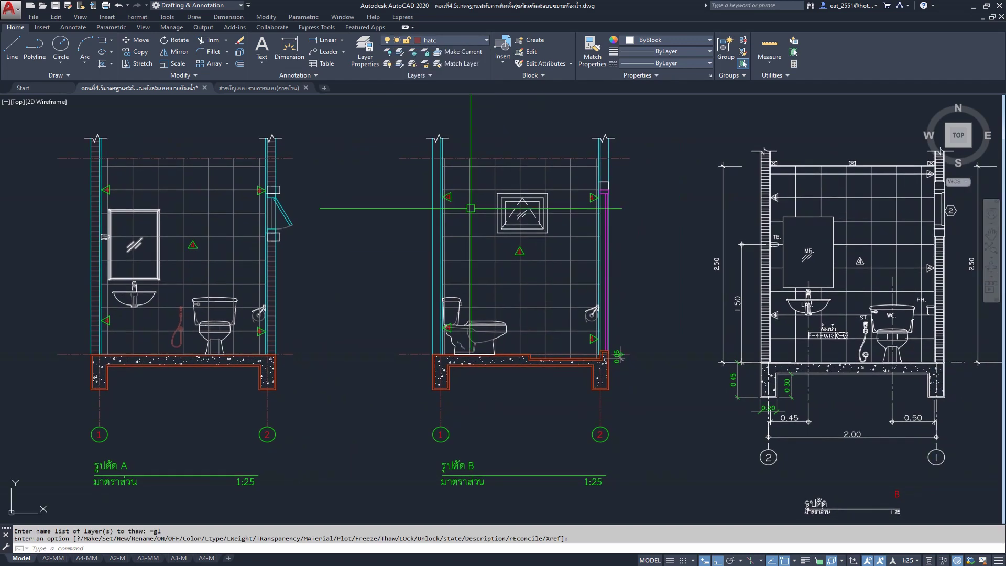
pyautogui.moveTo(822, 246); pyautogui.dragTo(621, 256, button='middle')
pyautogui.scroll(5, 621, 256)
pyautogui.scroll(2, 456, 220)
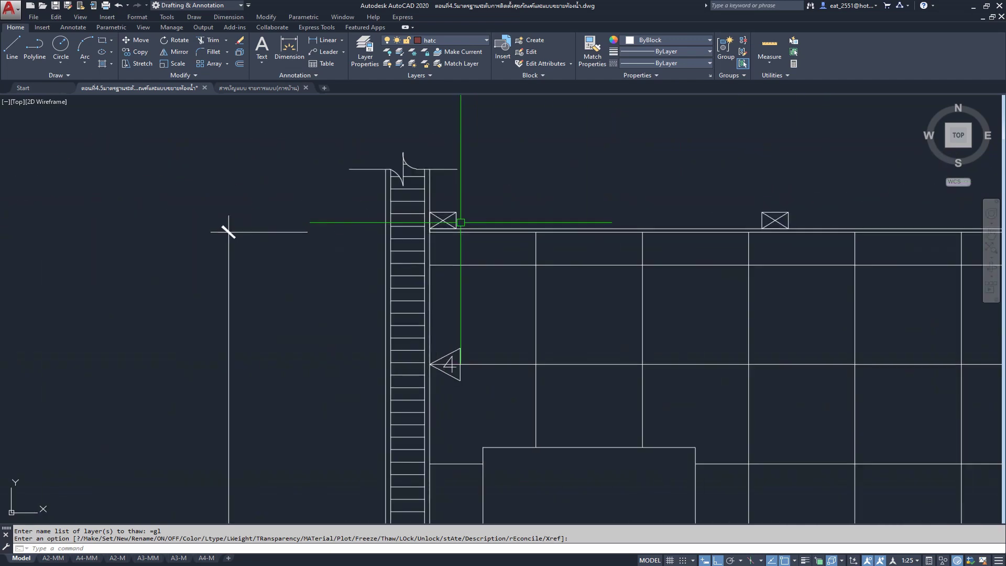
pyautogui.scroll(-2, 517, 226)
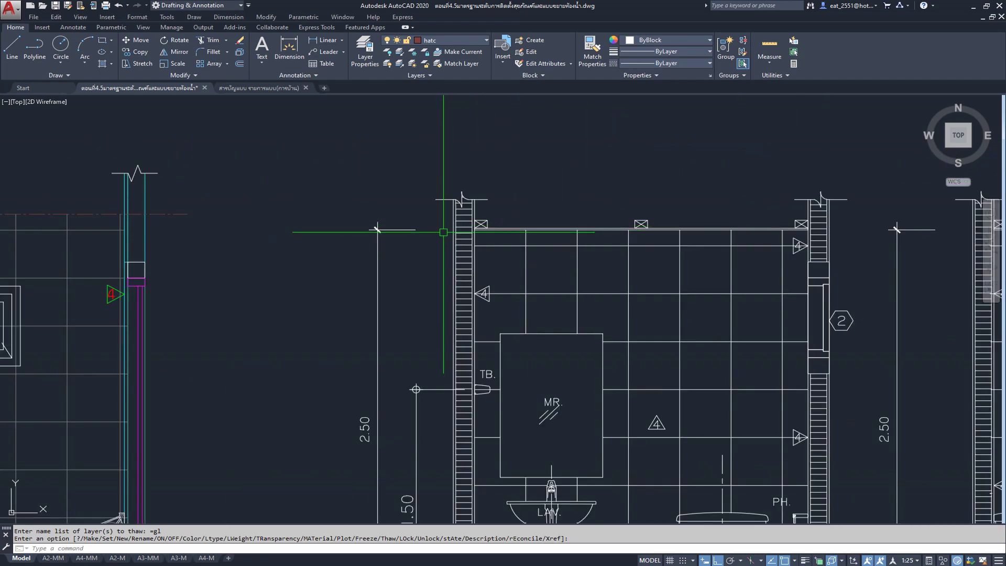
pyautogui.scroll(4, 449, 224)
pyautogui.moveTo(580, 218); pyautogui.dragTo(494, 238, button='middle')
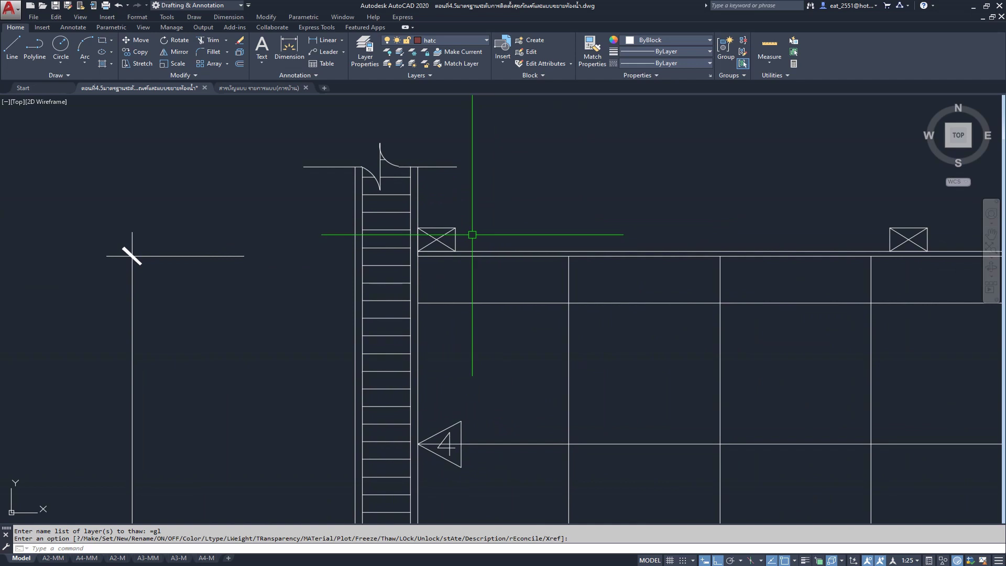
pyautogui.scroll(-3, 667, 209)
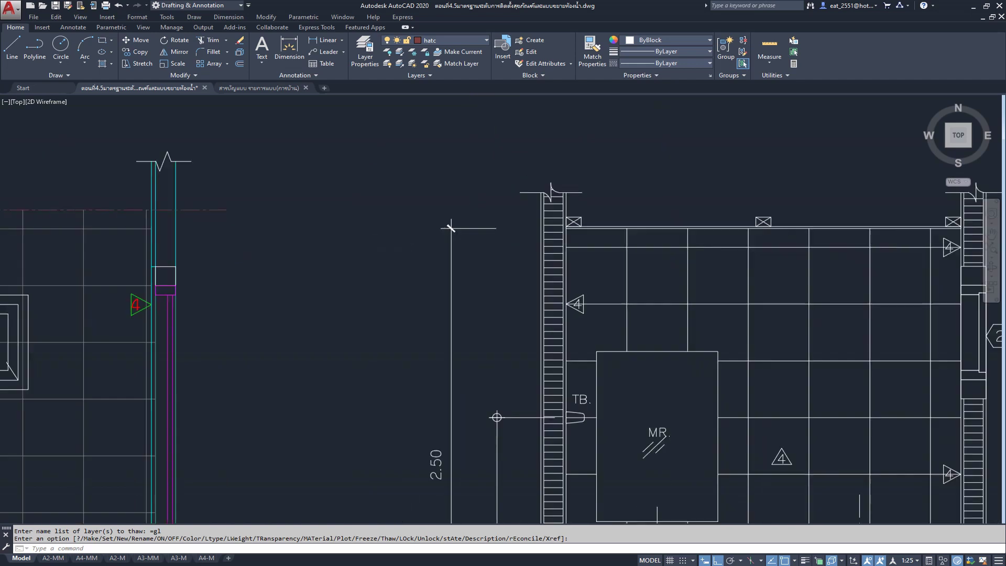
pyautogui.scroll(-4, 676, 225)
pyautogui.scroll(2, 683, 247)
pyautogui.scroll(2, 683, 247)
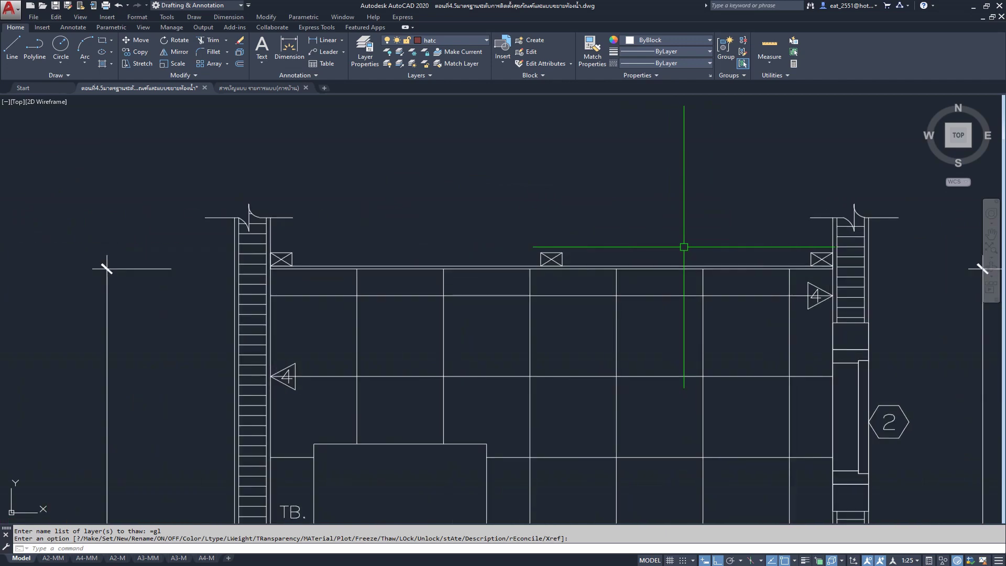
pyautogui.scroll(-2, 684, 247)
pyautogui.scroll(-2, 684, 247)
pyautogui.scroll(2, 375, 248)
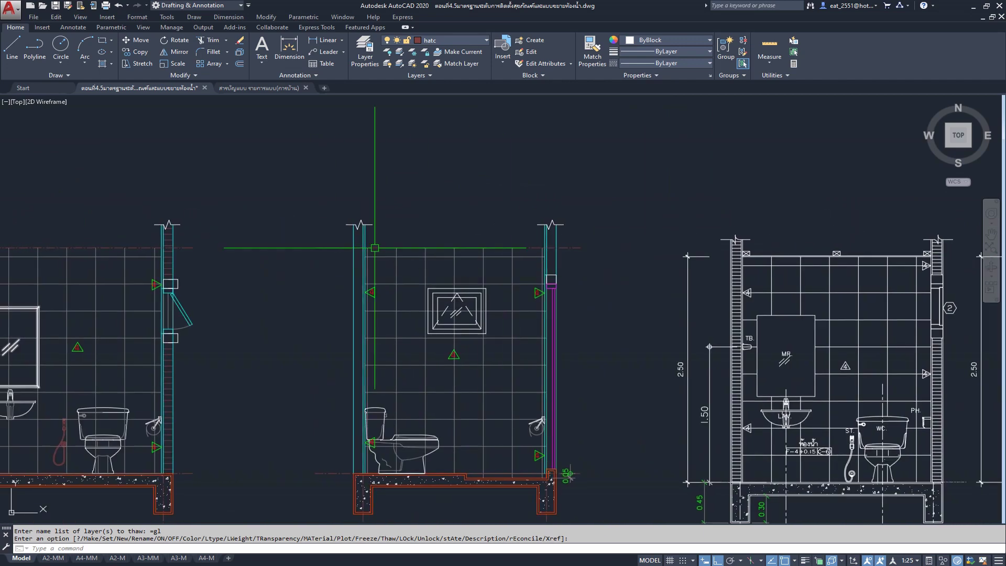
pyautogui.scroll(3, 375, 248)
pyautogui.scroll(3, 427, 238)
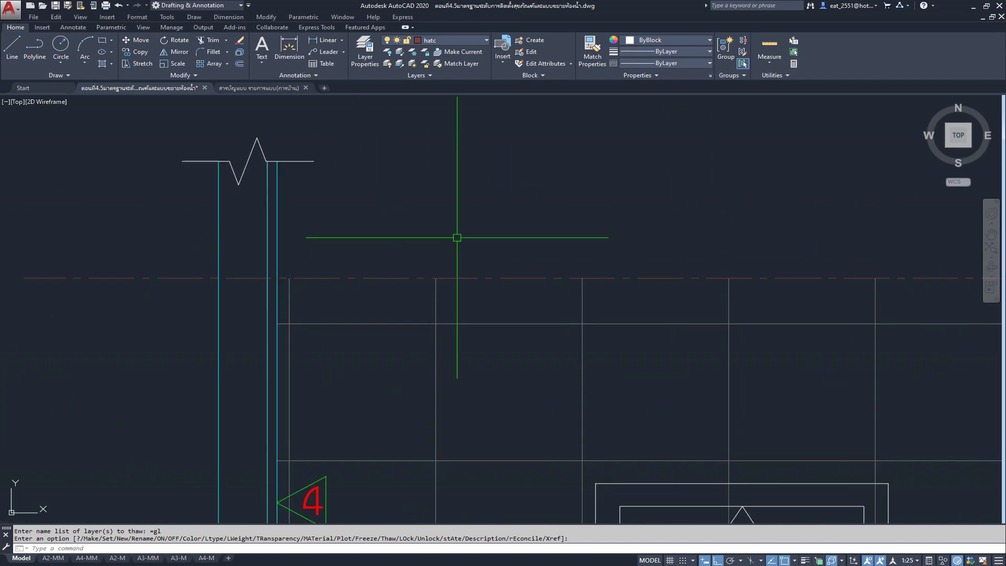
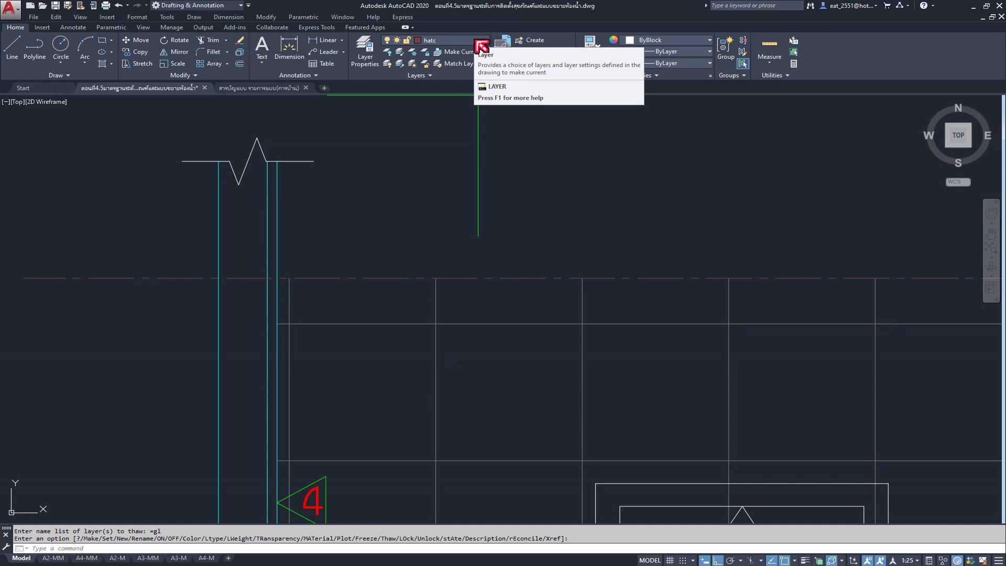
# - Make the layer สี current in place of hatc using the Layer Properties Manager
pyautogui.click(476, 41)
pyautogui.click(538, 182)
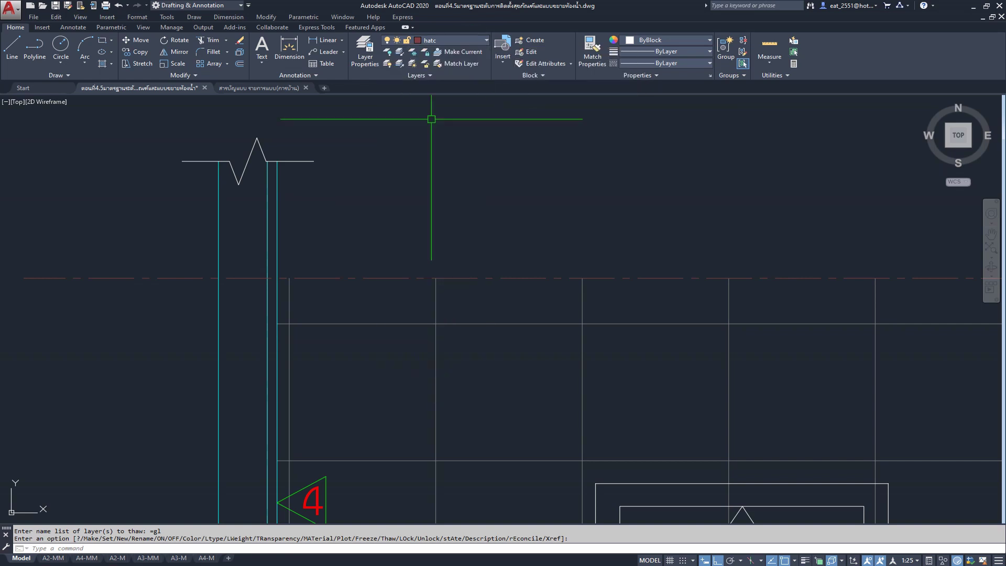
pyautogui.press('Return')
pyautogui.press('Return')
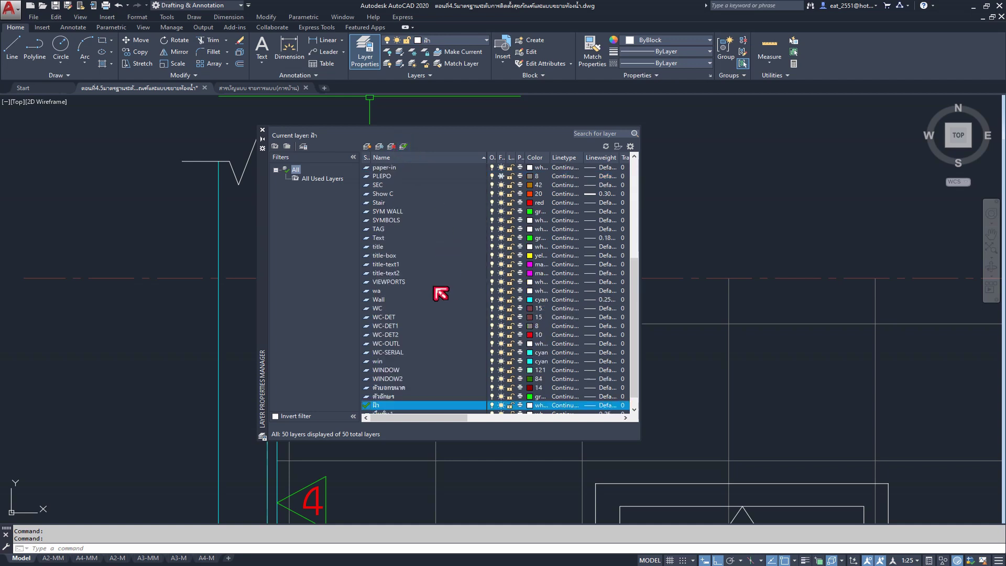
pyautogui.click(261, 131)
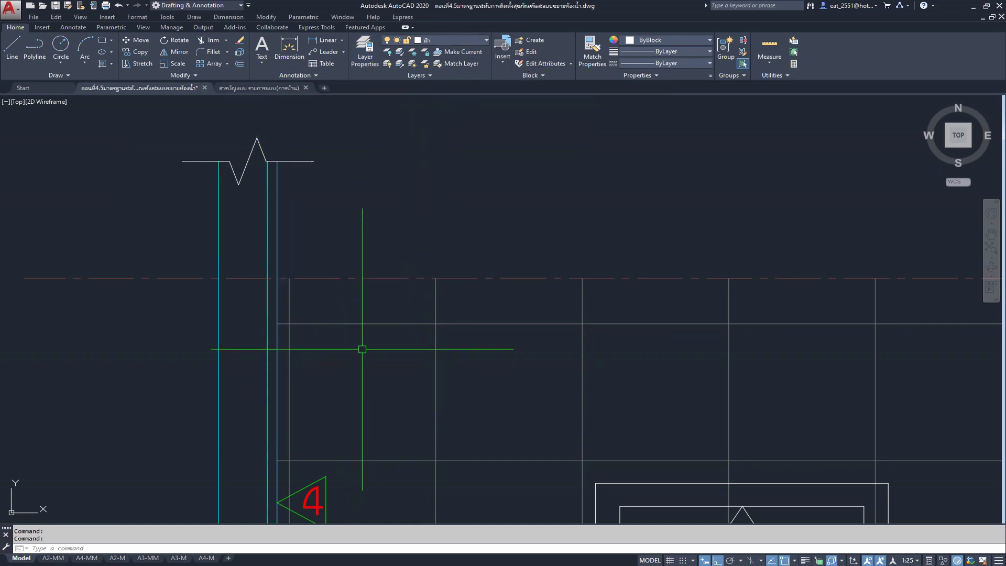
# - Start a rectangle with its first corner at the top of the left wall
pyautogui.moveTo(362, 348); pyautogui.dragTo(310, 292, button='middle')
pyautogui.scroll(-3, 225, 190)
pyautogui.moveTo(225, 191)
pyautogui.mouseDown(button='middle')
pyautogui.moveTo(372, 251)
pyautogui.moveTo(353, 260)
pyautogui.mouseUp(button='middle')
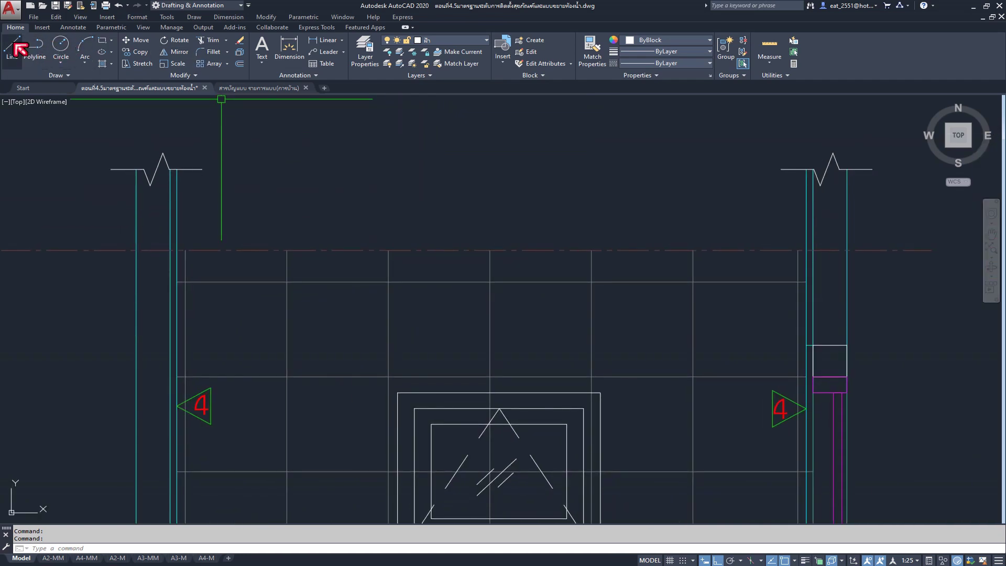
pyautogui.click(102, 40)
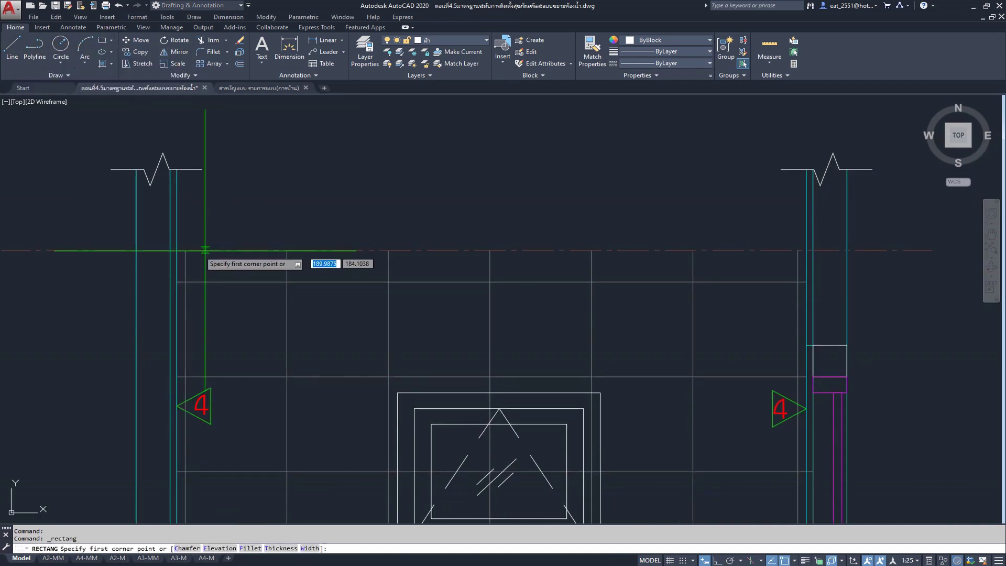
pyautogui.scroll(5, 205, 250)
pyautogui.click(204, 251)
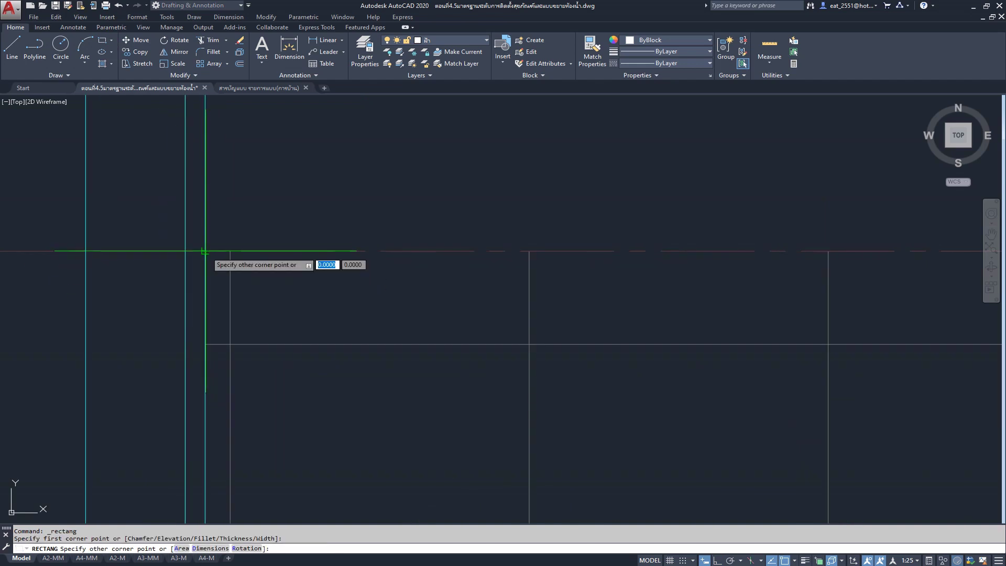
pyautogui.scroll(-5, 204, 251)
pyautogui.scroll(5, 736, 261)
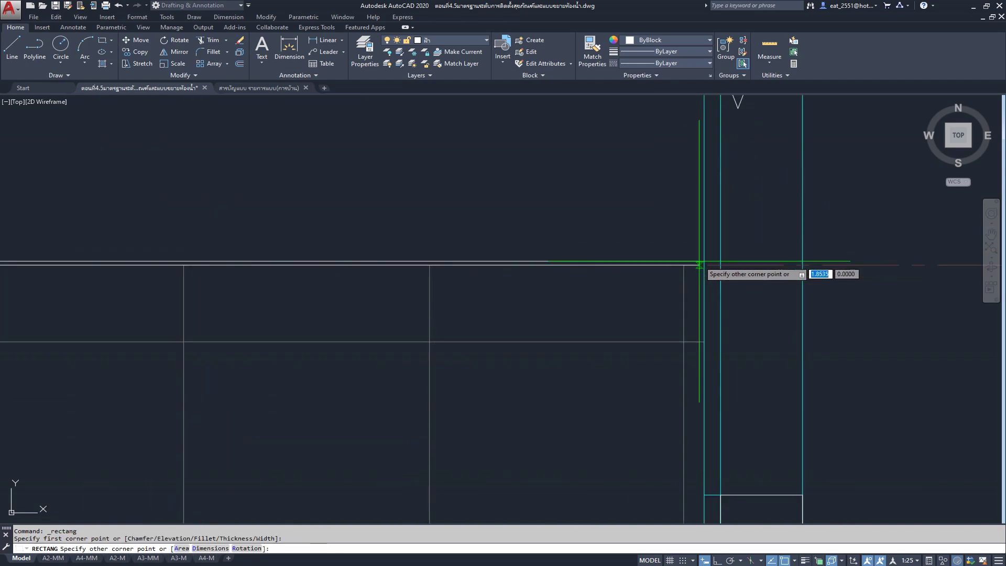
pyautogui.scroll(-3, 701, 264)
pyautogui.scroll(-2, 557, 230)
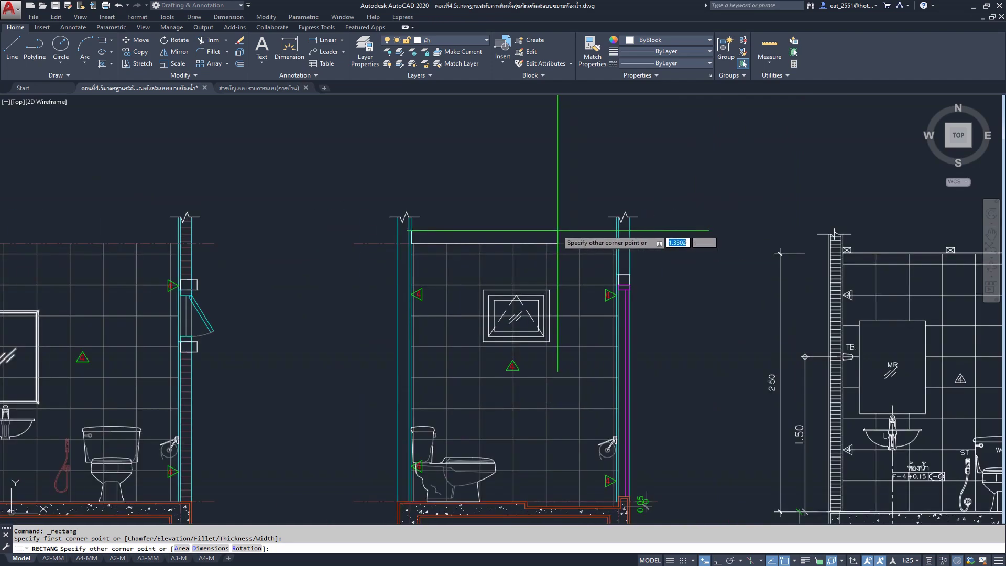
pyautogui.moveTo(558, 271)
pyautogui.mouseDown(button='middle')
pyautogui.moveTo(500, 173)
pyautogui.moveTo(492, 346)
pyautogui.mouseUp(button='middle')
pyautogui.scroll(4, 461, 314)
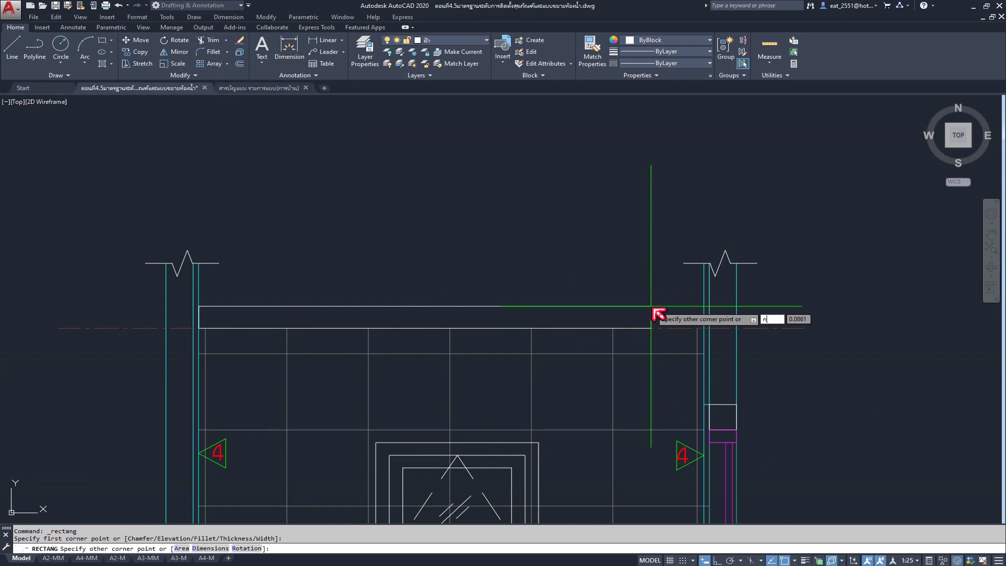
# - Give the rectangle length 1.96 and width 0.02, extending to the right
pyautogui.press('Return')
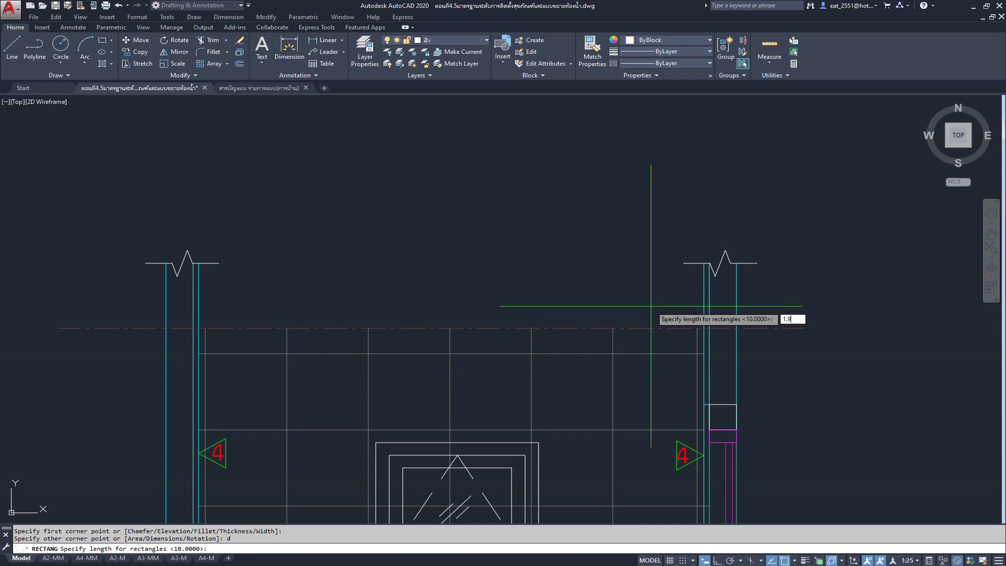
pyautogui.press('Return')
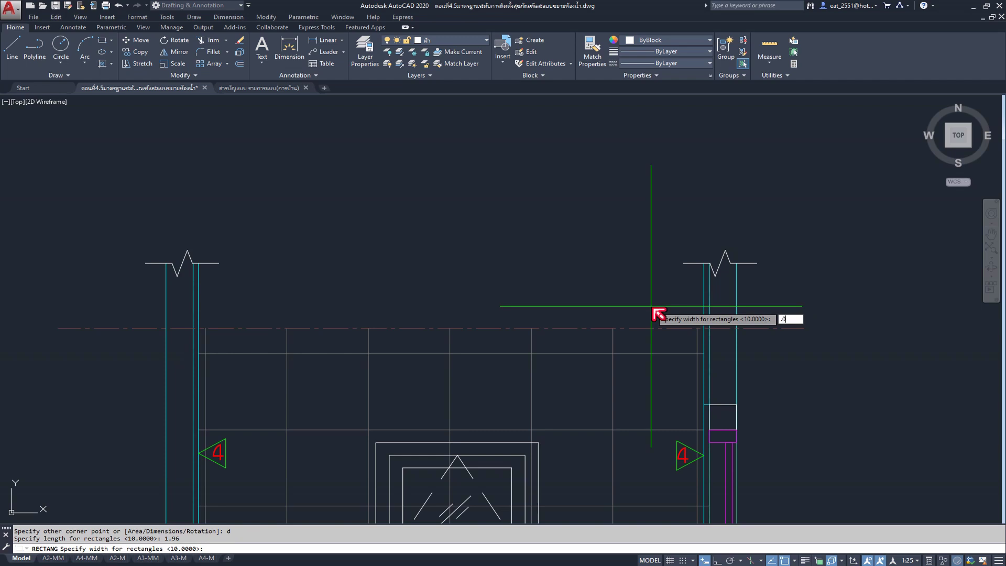
pyautogui.press('Return')
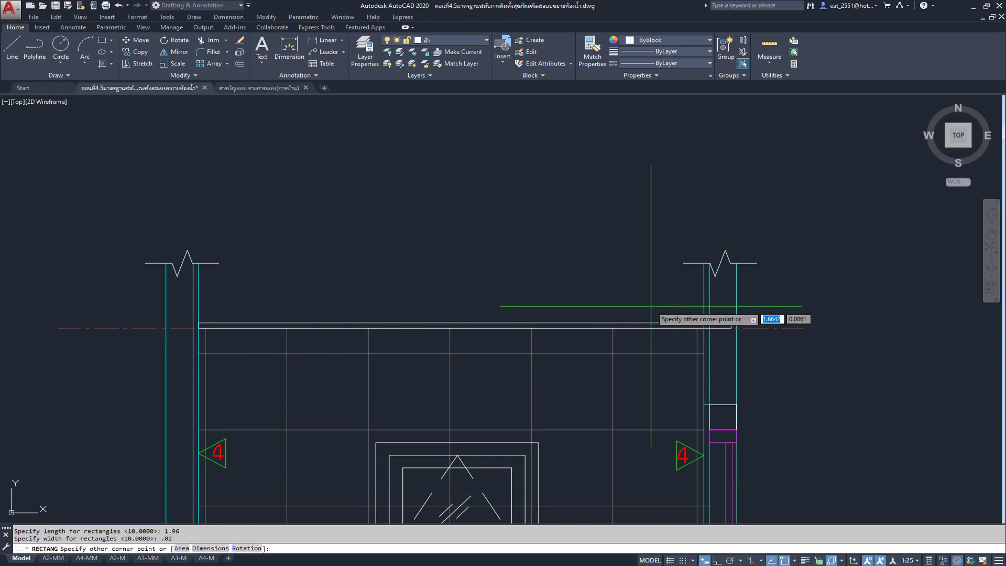
pyautogui.click(569, 290)
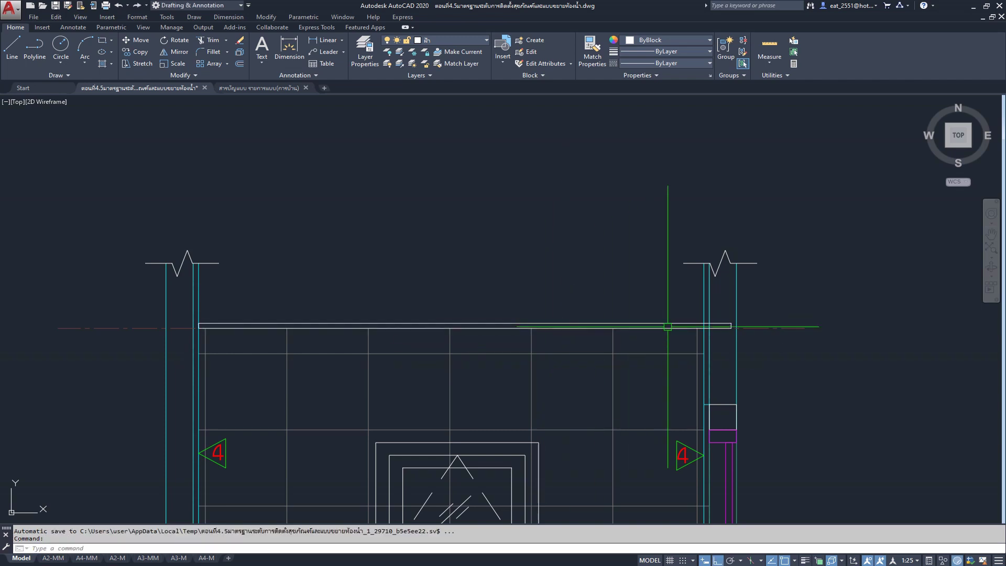
# - Thaw the DIM layer so the section dimensions are visible
pyautogui.scroll(-1, 668, 327)
pyautogui.scroll(-2, 644, 212)
pyautogui.scroll(-2, 595, 269)
pyautogui.scroll(-2, 562, 302)
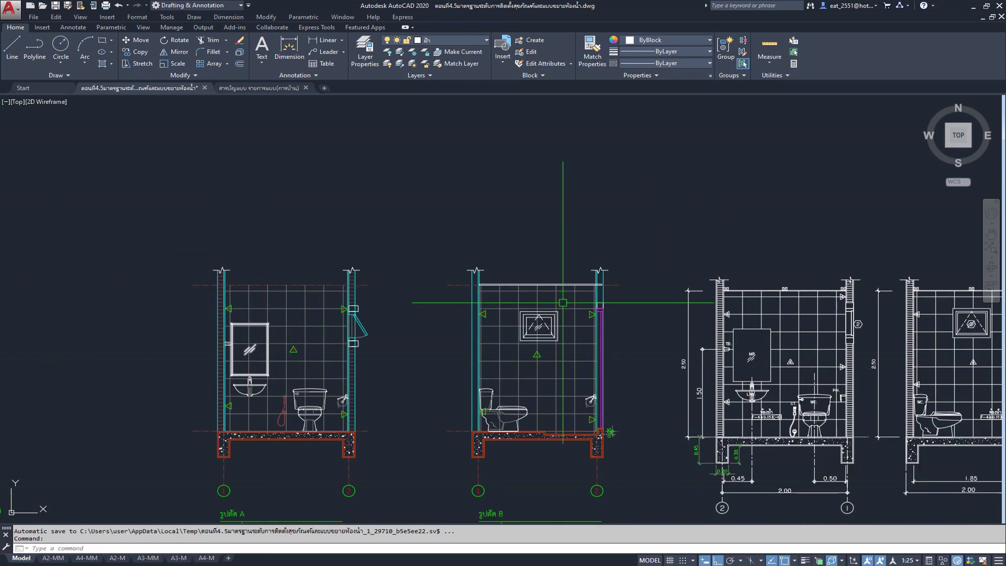
pyautogui.scroll(1, 562, 302)
pyautogui.scroll(1, 563, 302)
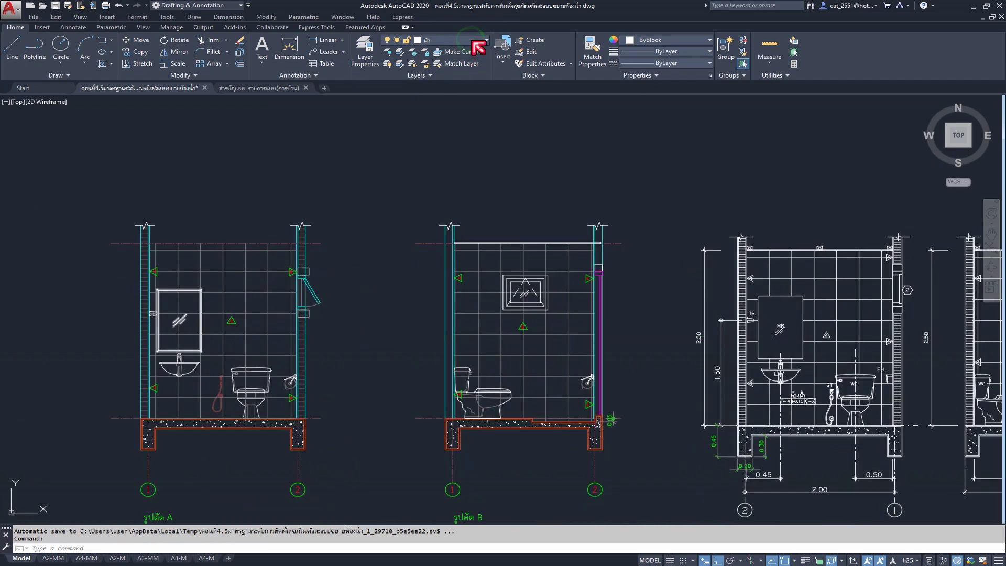
pyautogui.click(473, 42)
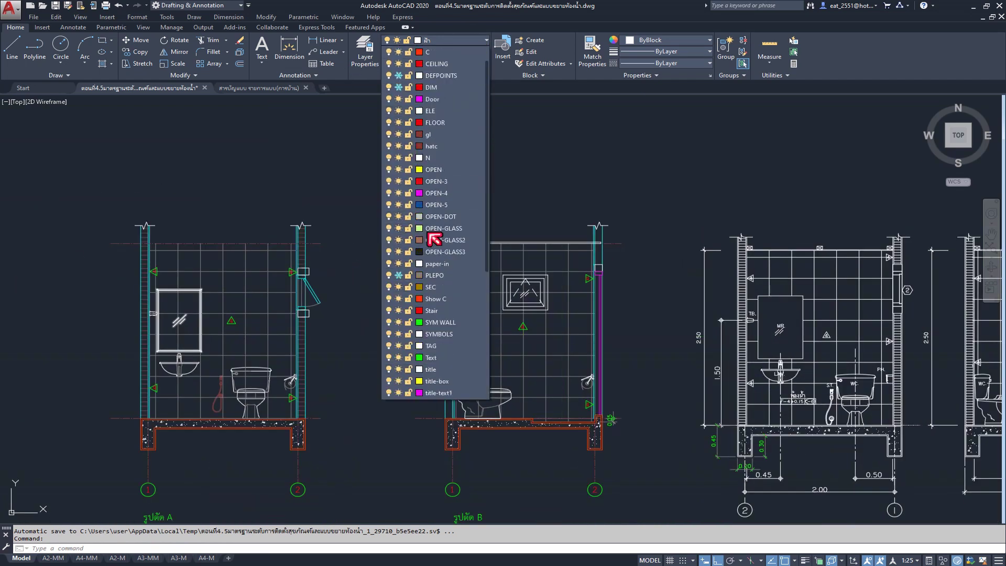
pyautogui.scroll(1, 434, 240)
pyautogui.click(398, 111)
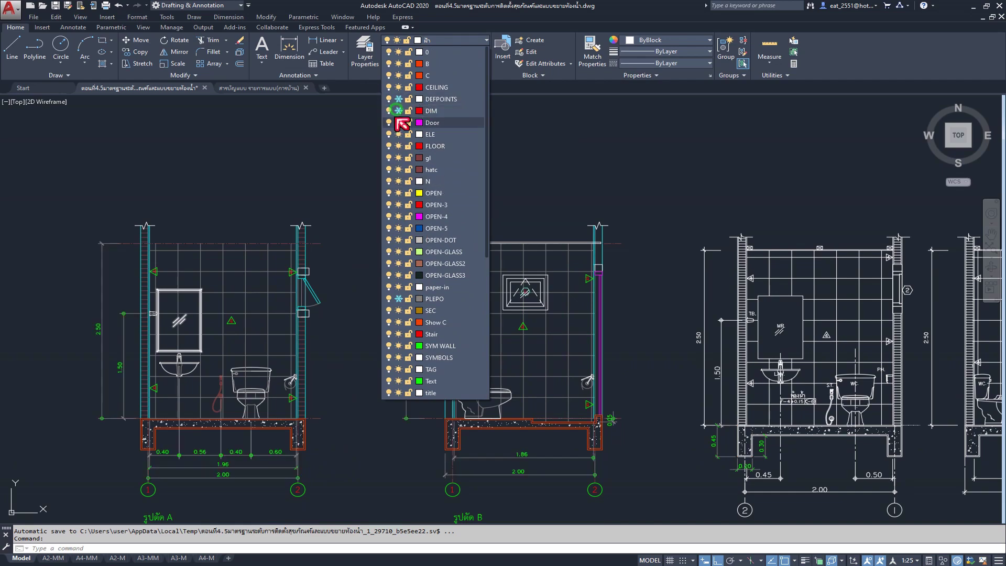
pyautogui.click(559, 493)
pyautogui.scroll(4, 571, 248)
pyautogui.scroll(4, 628, 241)
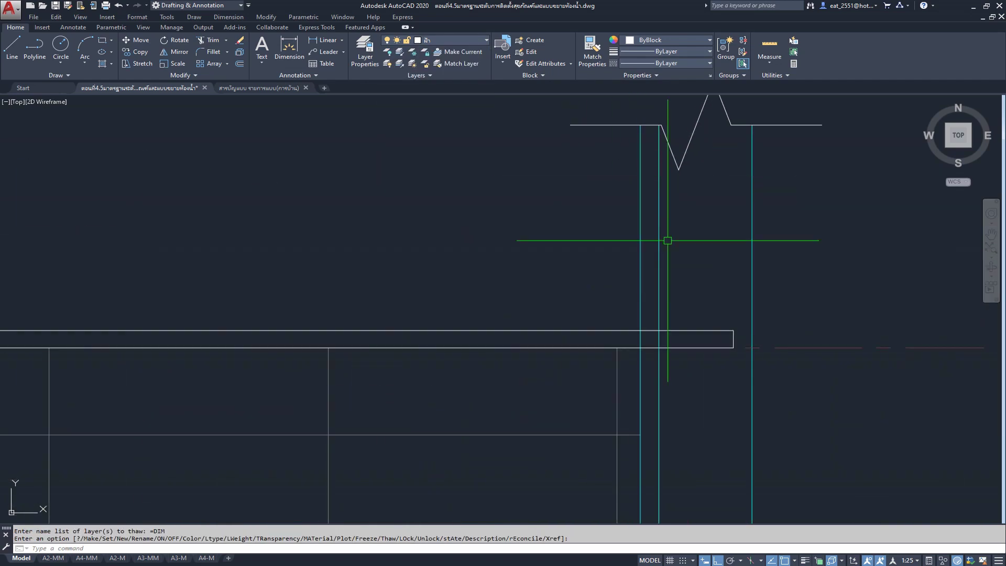
pyautogui.press('Return')
# - Select the thin strip and try stretching its end grip, then cancel
pyautogui.click(734, 341)
pyautogui.scroll(3, 735, 340)
pyautogui.scroll(2, 741, 339)
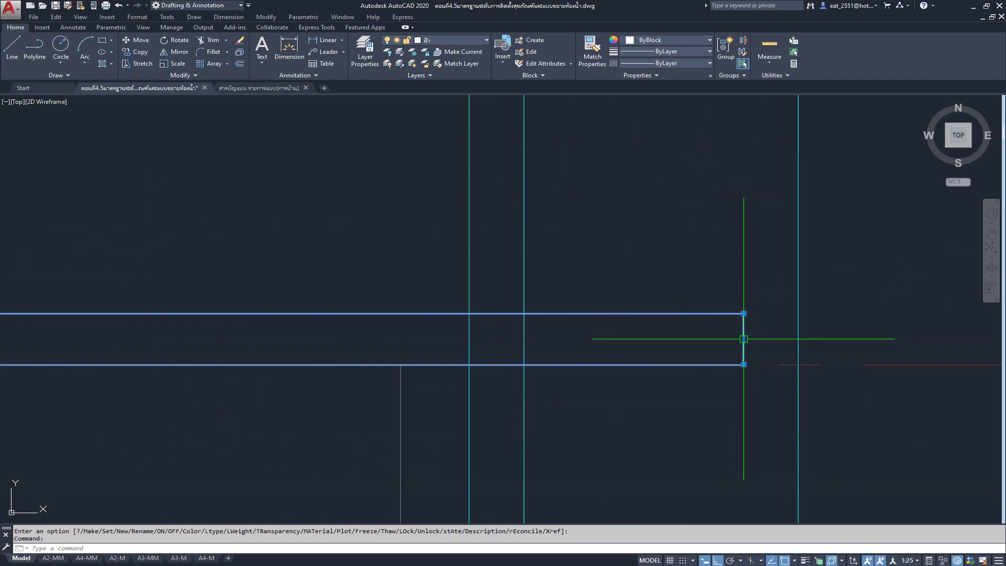
pyautogui.click(744, 339)
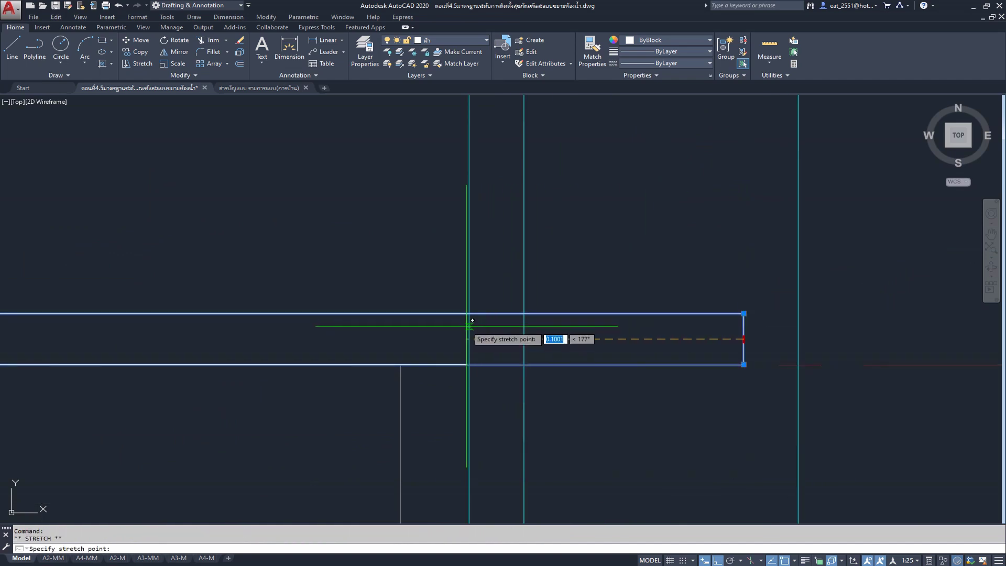
pyautogui.press('Escape')
pyautogui.scroll(-2, 639, 289)
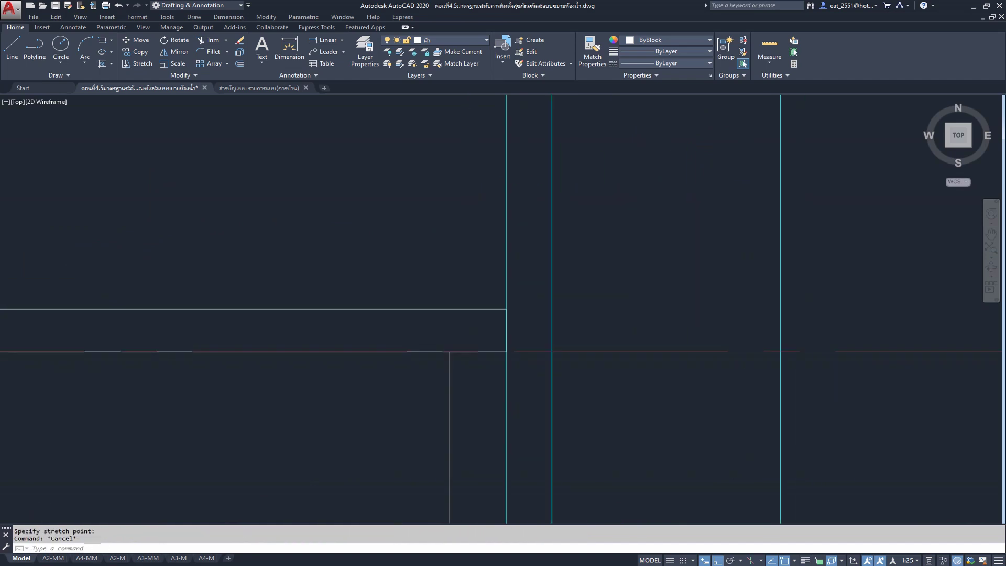
pyautogui.scroll(-2, 640, 299)
pyautogui.scroll(-2, 640, 314)
pyautogui.scroll(1, 471, 340)
pyautogui.scroll(3, 461, 344)
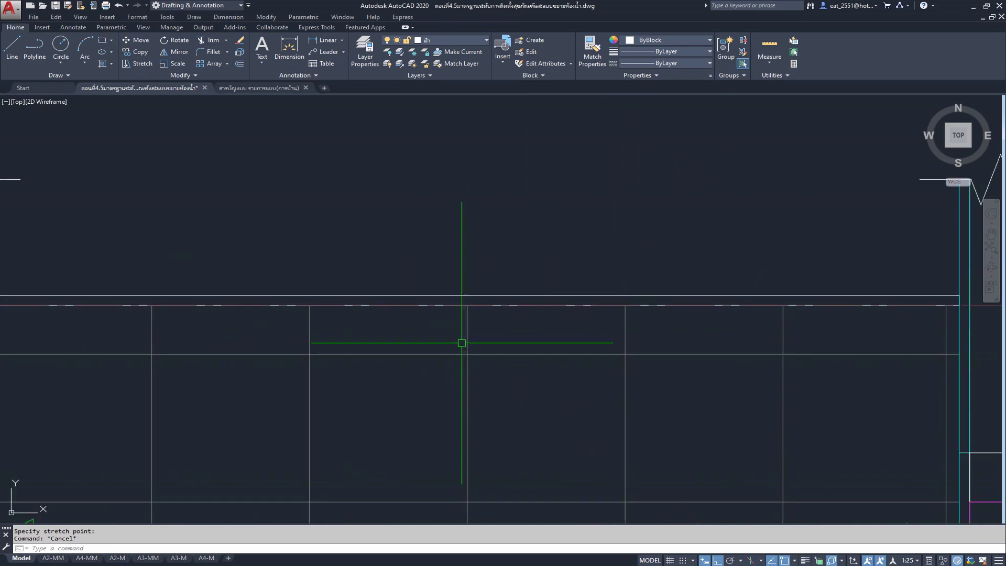
pyautogui.scroll(-2, 487, 338)
pyautogui.moveTo(510, 331); pyautogui.dragTo(517, 337, button='middle')
pyautogui.scroll(3, 471, 319)
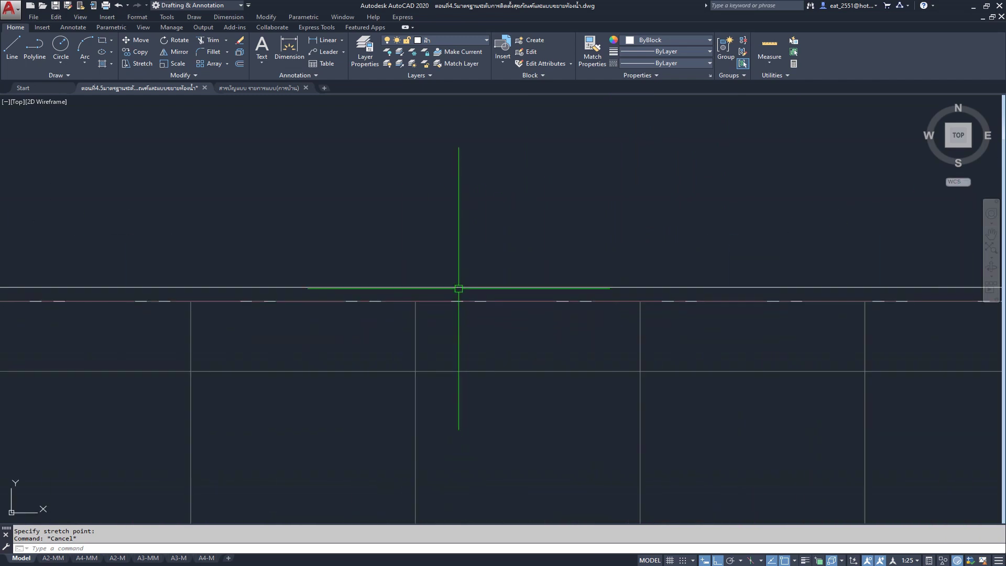
# - Drag the strip's top-edge grip down onto the line below
pyautogui.click(519, 286)
pyautogui.scroll(4, 346, 308)
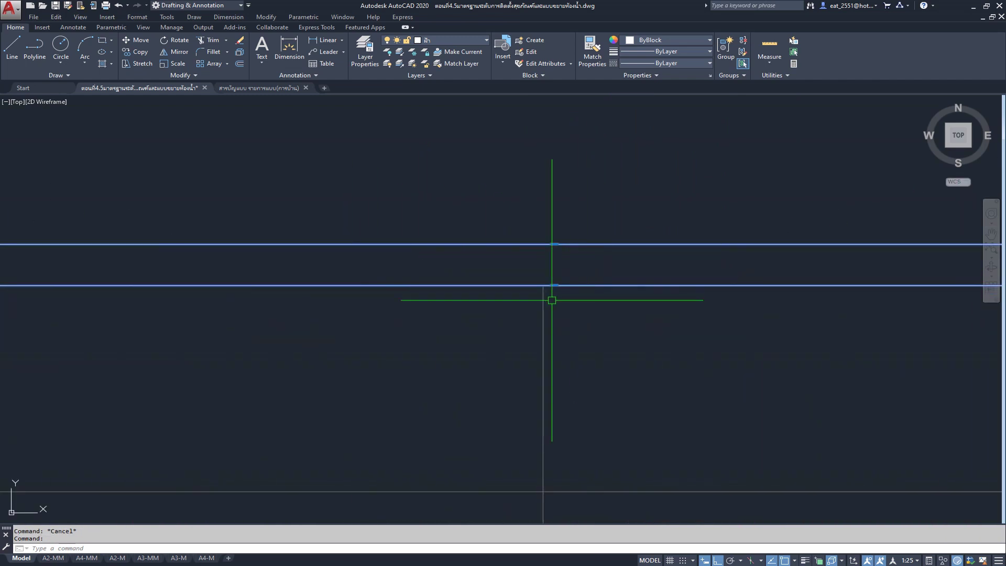
pyautogui.scroll(-3, 524, 307)
pyautogui.scroll(-2, 492, 317)
pyautogui.scroll(5, 533, 284)
pyautogui.scroll(4, 540, 275)
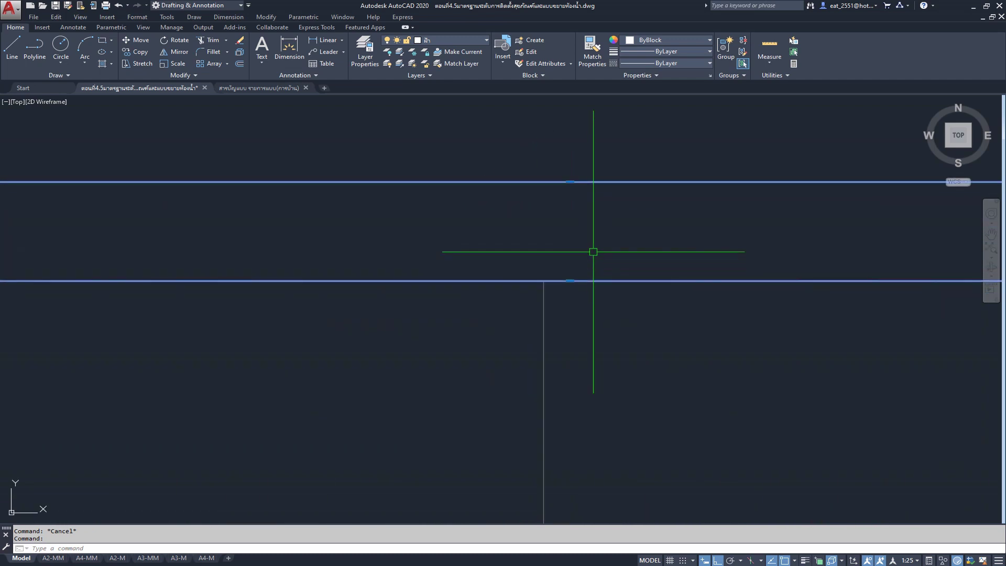
pyautogui.click(570, 182)
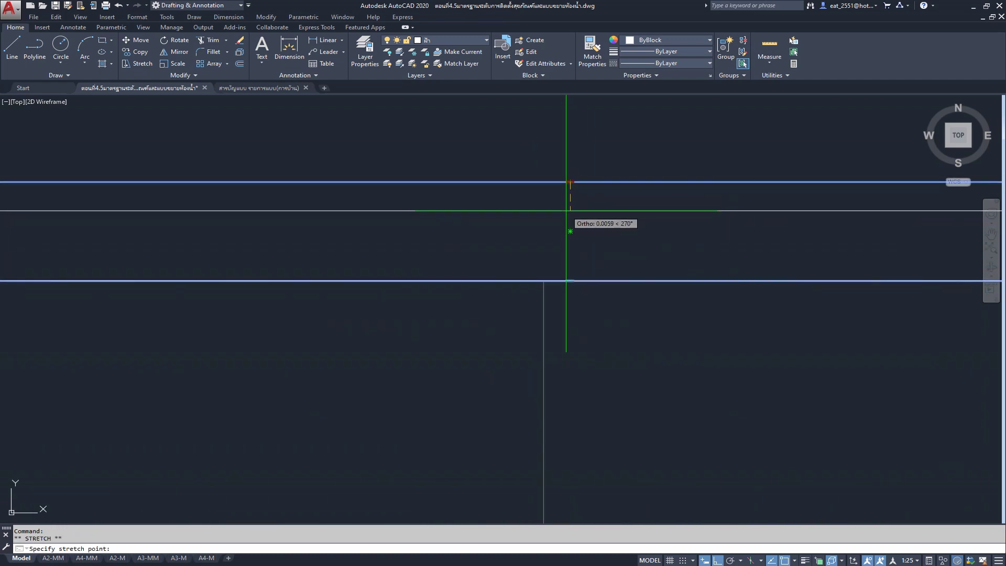
pyautogui.click(570, 231)
pyautogui.scroll(-5, 475, 262)
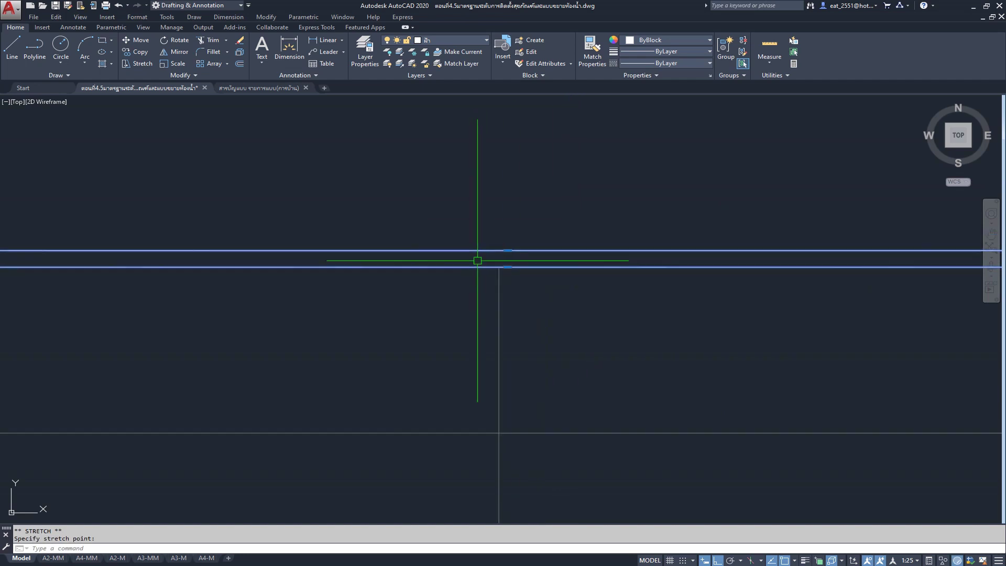
pyautogui.press('Escape')
pyautogui.scroll(-3, 476, 261)
pyautogui.scroll(-3, 461, 278)
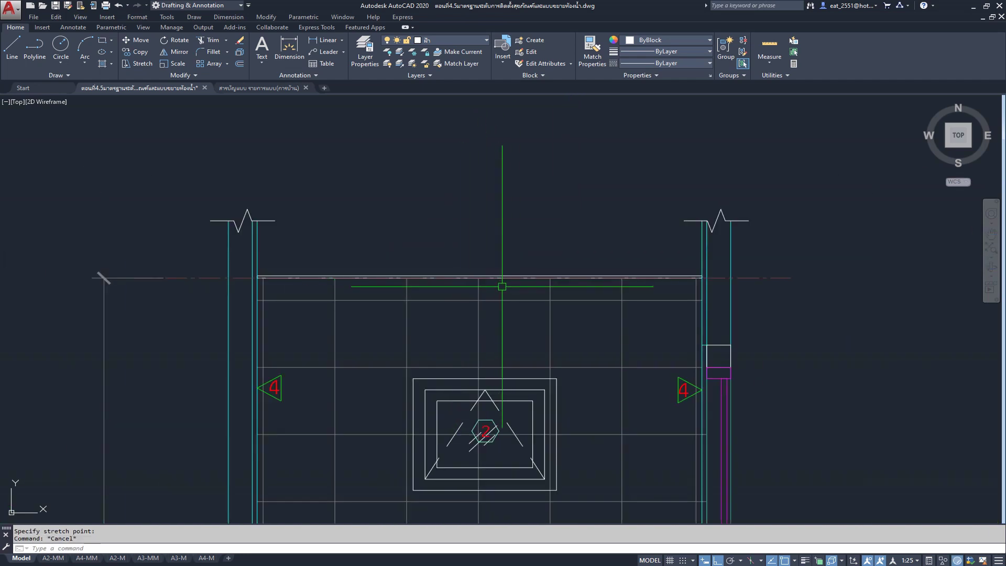
pyautogui.scroll(6, 227, 265)
pyautogui.scroll(-6, 291, 239)
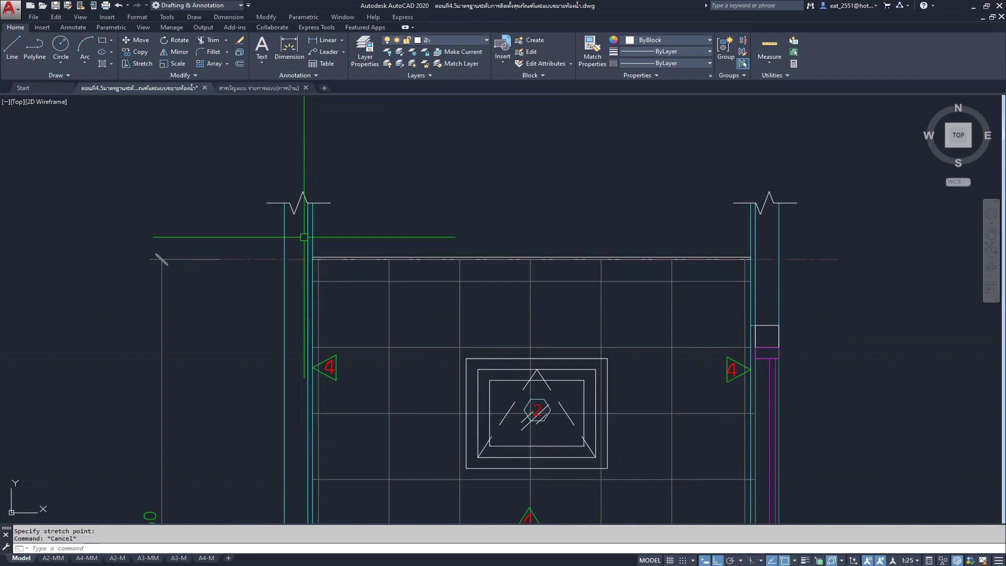
pyautogui.scroll(-2, 291, 240)
pyautogui.moveTo(546, 266); pyautogui.dragTo(302, 287, button='middle')
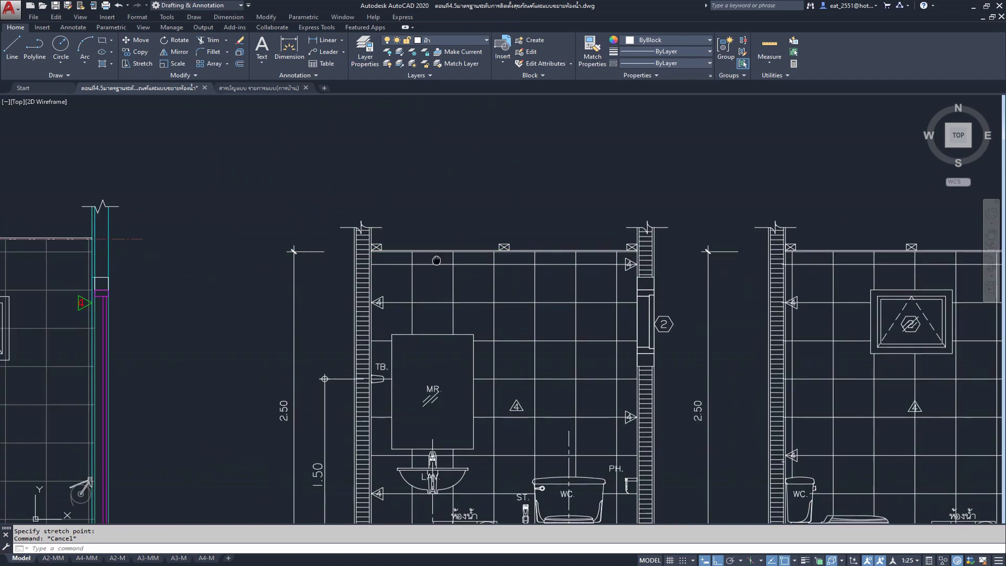
pyautogui.scroll(4, 302, 286)
# - Draw a 0.025 by 0.05 rectangle above the beam
pyautogui.scroll(4, 262, 296)
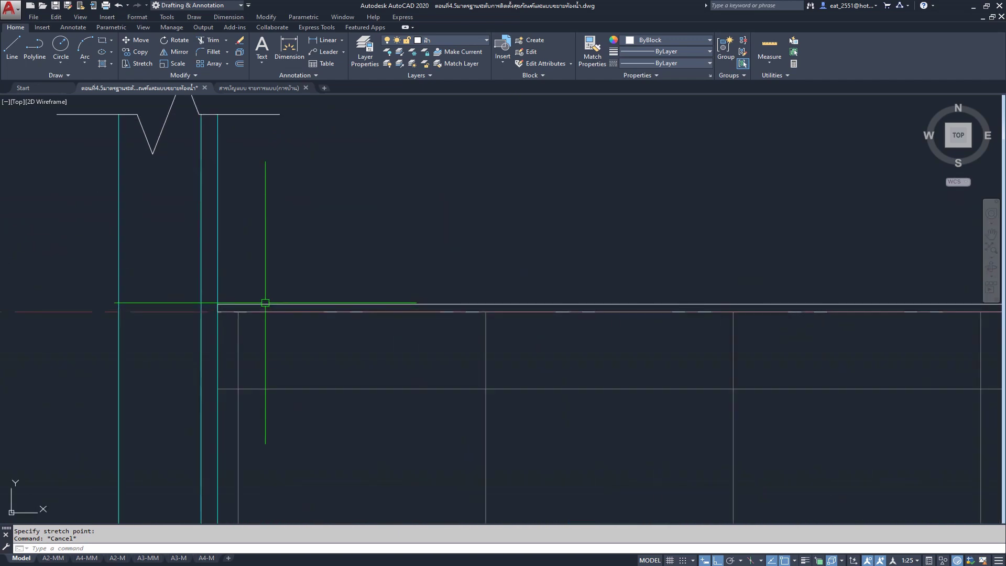
pyautogui.click(101, 39)
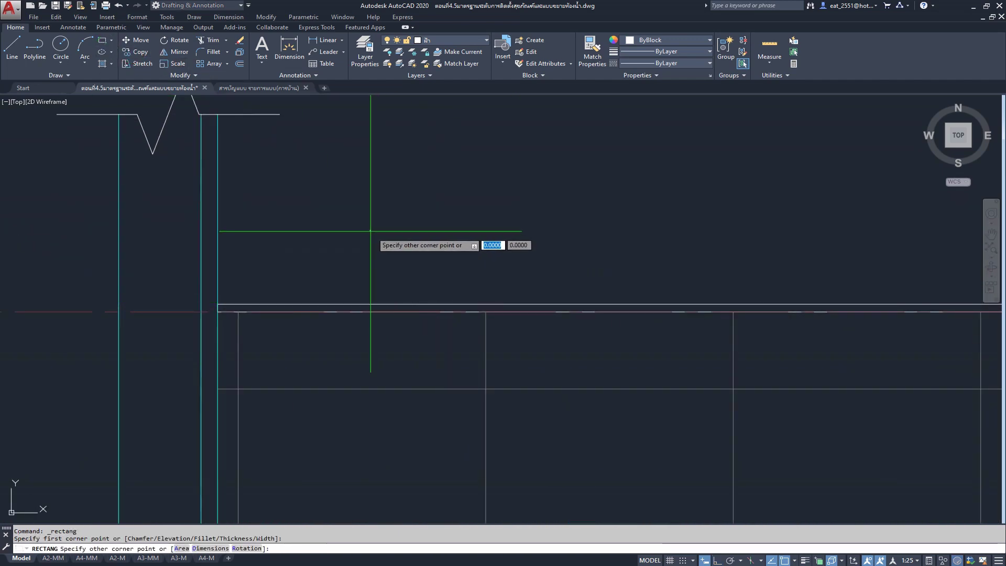
pyautogui.click(370, 230)
pyautogui.press('Return')
pyautogui.write('.025')
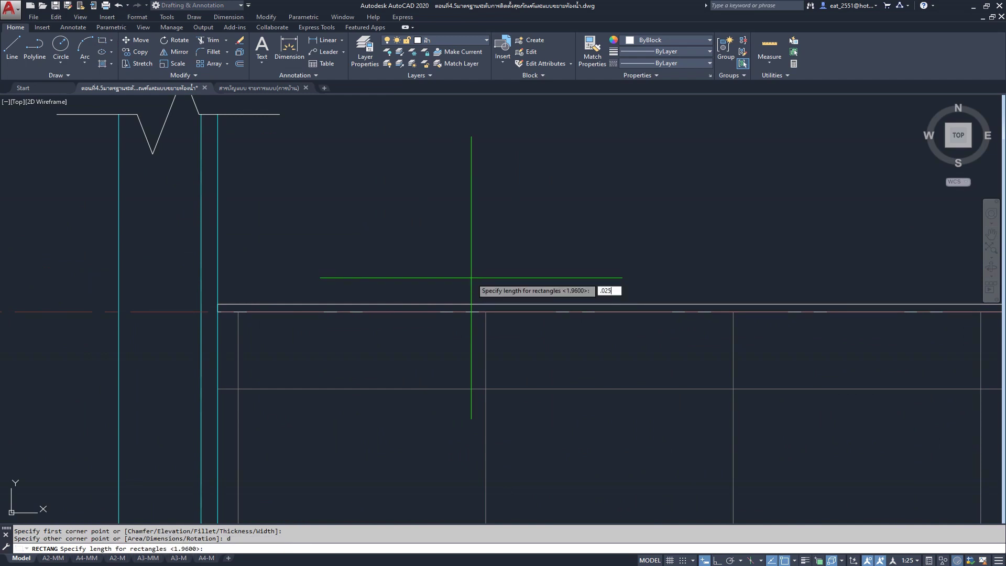
pyautogui.press('Return')
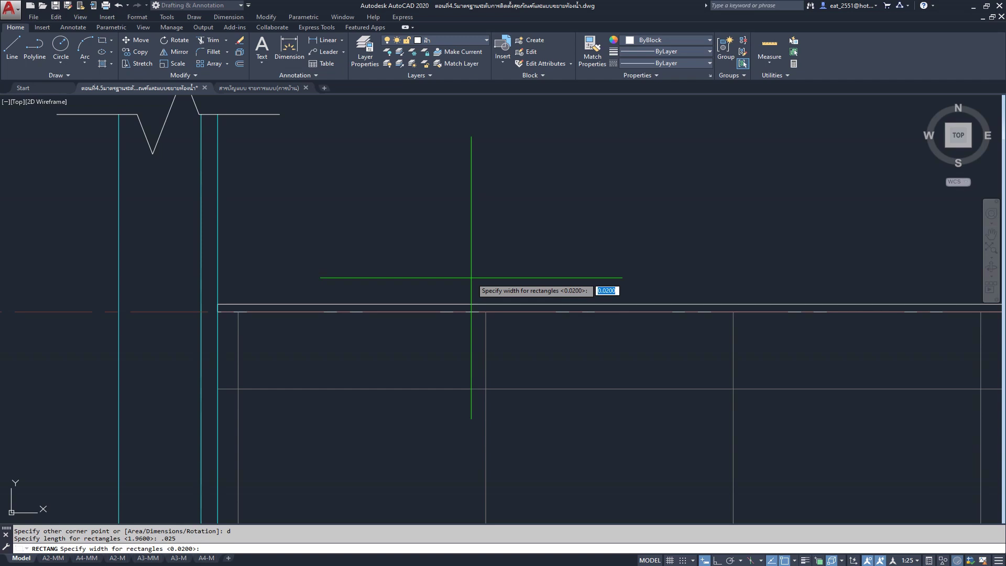
pyautogui.write('.05')
pyautogui.press('Return')
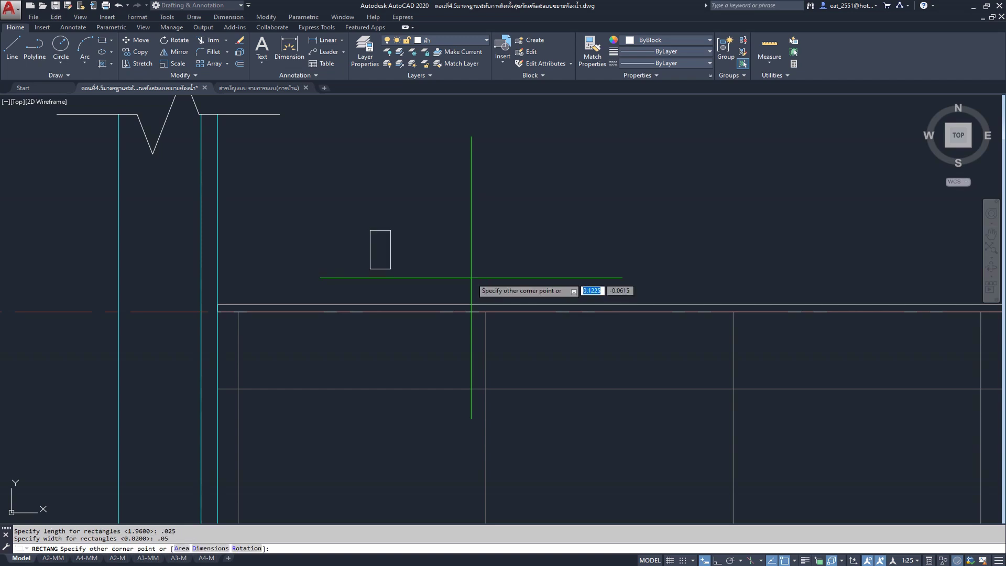
pyautogui.click(471, 278)
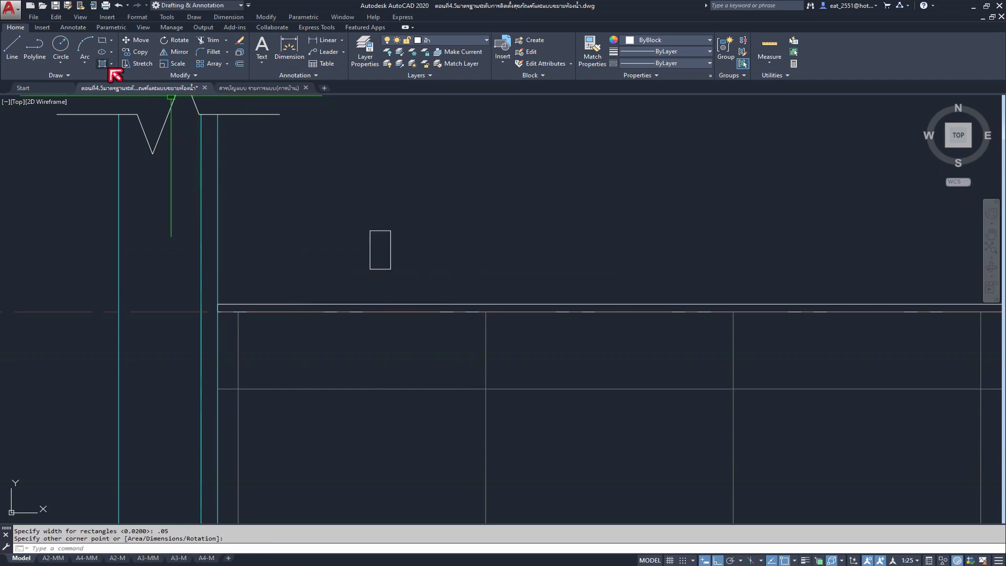
# - Draw both diagonals across the small rectangle with PLINE
pyautogui.click(39, 50)
pyautogui.scroll(5, 382, 247)
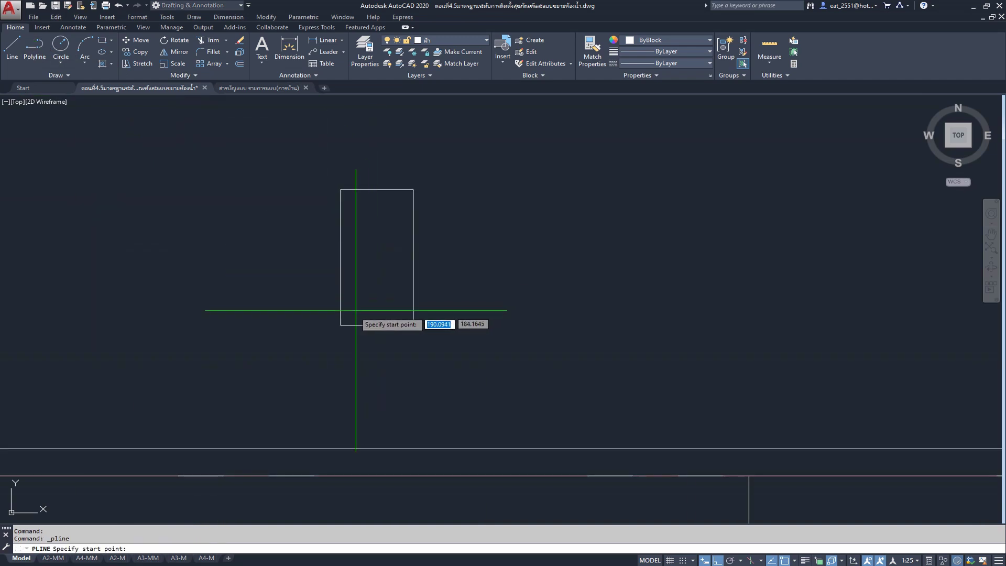
pyautogui.click(341, 325)
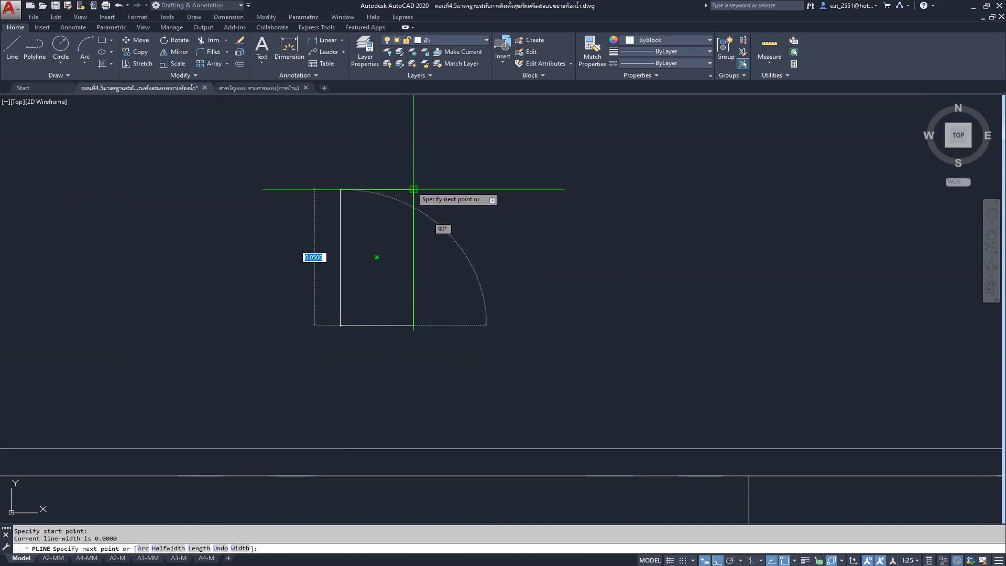
pyautogui.press('Return')
pyautogui.press('Return')
pyautogui.click(413, 325)
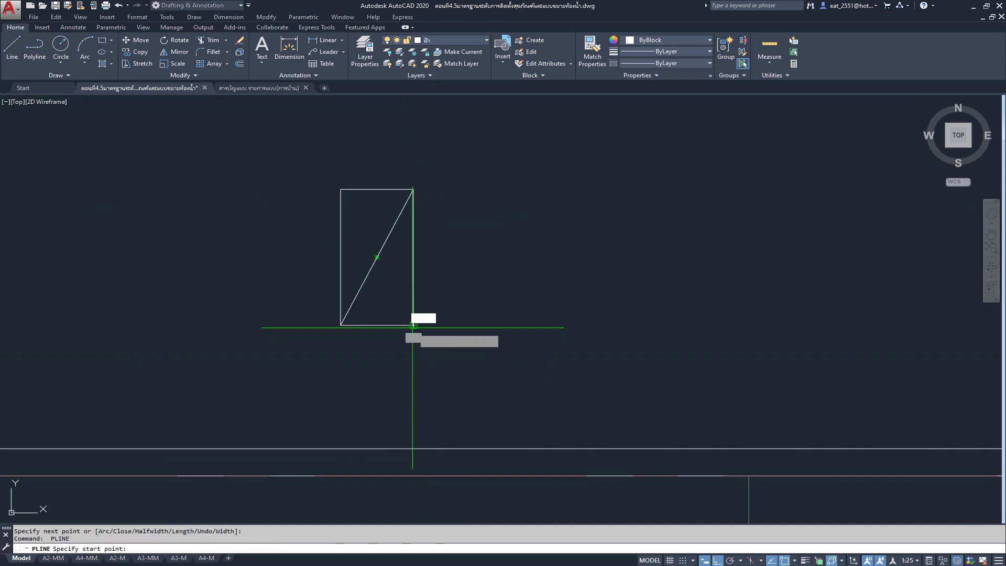
pyautogui.click(340, 189)
pyautogui.press('Return')
pyautogui.scroll(-3, 475, 236)
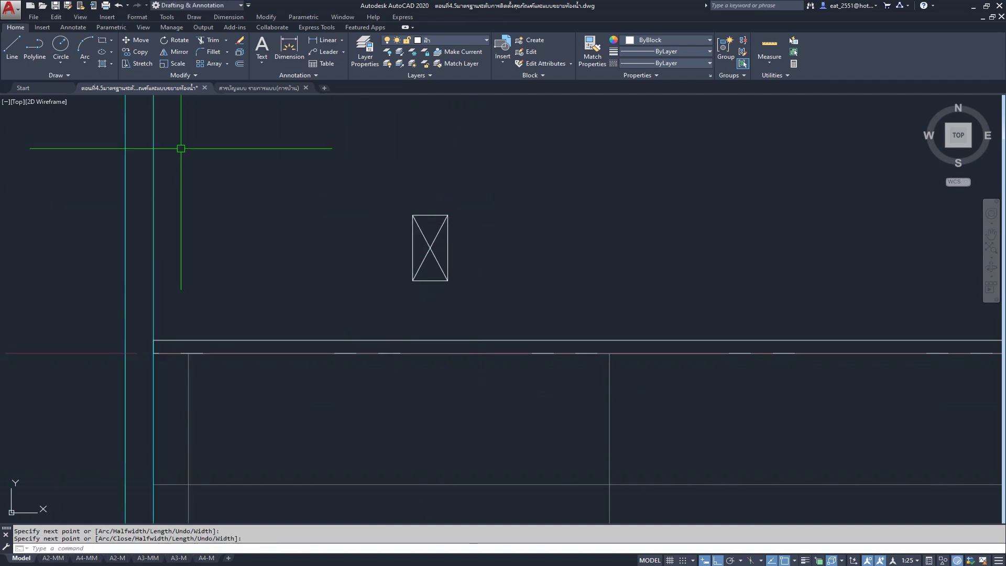
# - Rotate the crossed box 90° about its centre so it lies horizontally
pyautogui.click(178, 40)
pyautogui.click(464, 164)
pyautogui.click(363, 316)
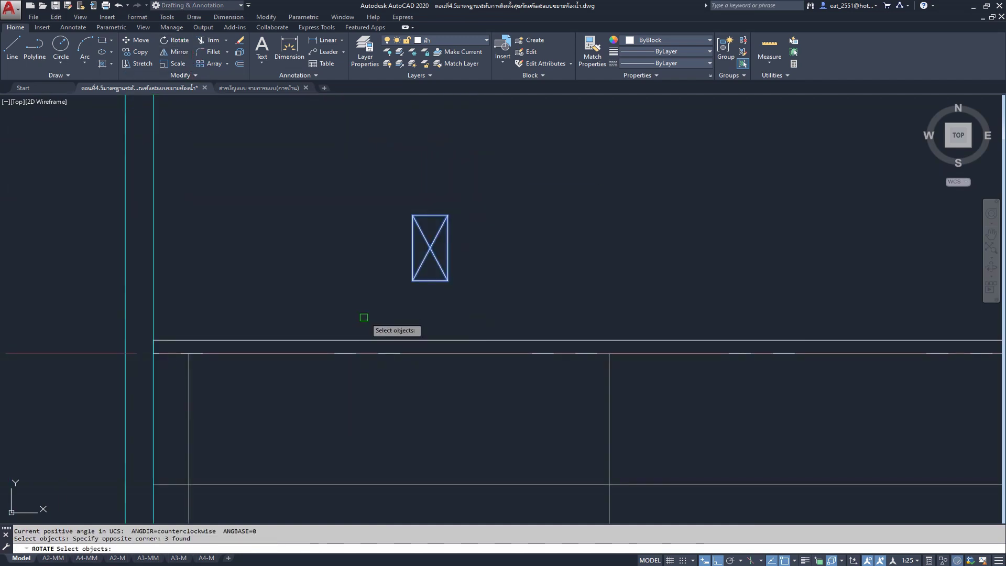
pyautogui.press('Return')
pyautogui.click(429, 248)
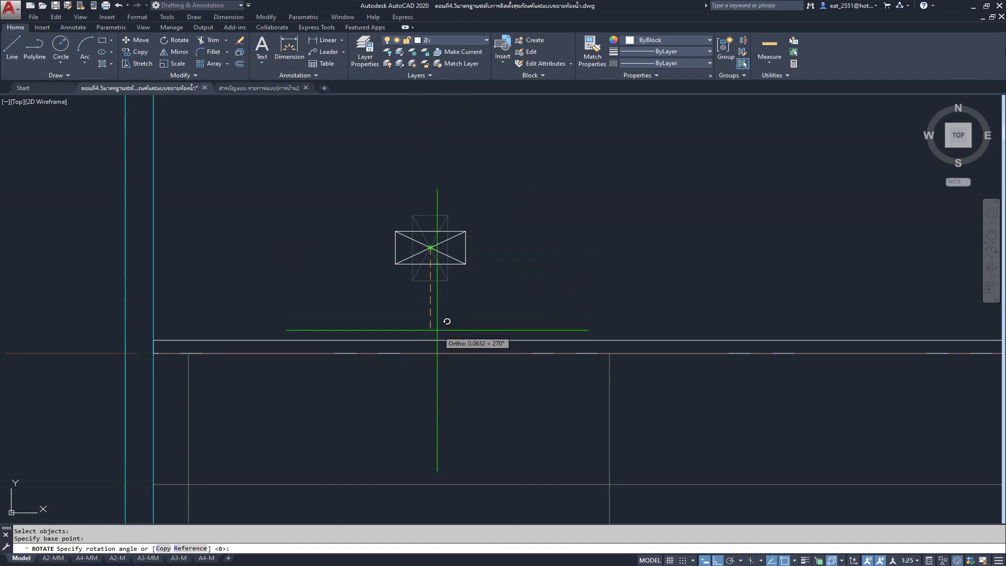
pyautogui.click(429, 315)
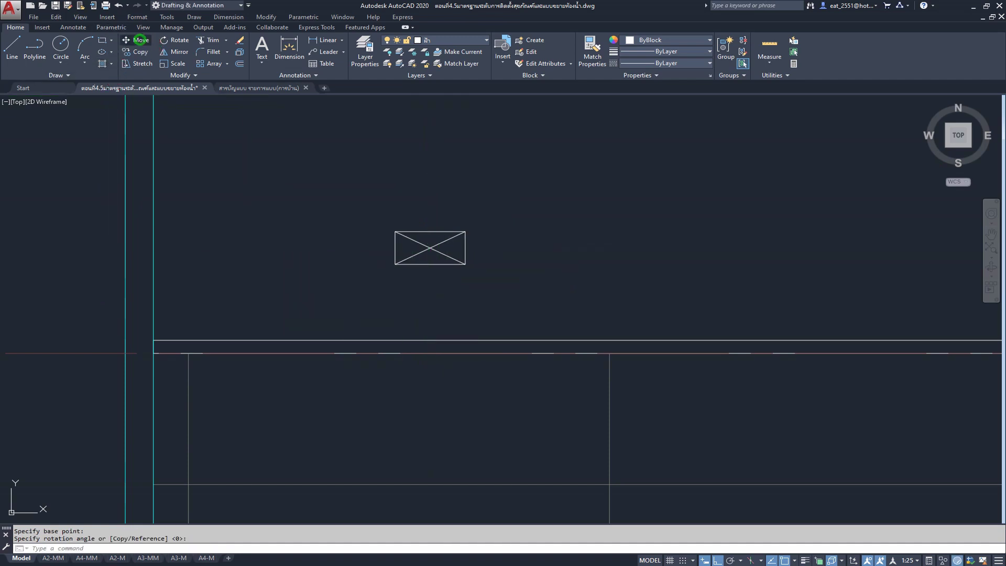
# - Move the crossed box onto the beam's left end and reselect it
pyautogui.click(141, 40)
pyautogui.click(498, 197)
pyautogui.click(355, 298)
pyautogui.press('Return')
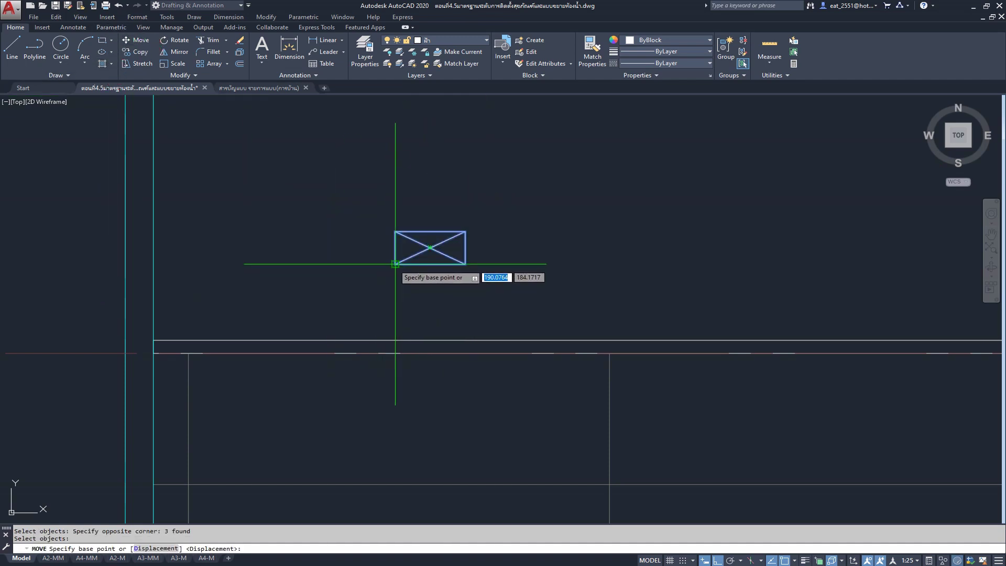
pyautogui.click(395, 264)
pyautogui.click(153, 340)
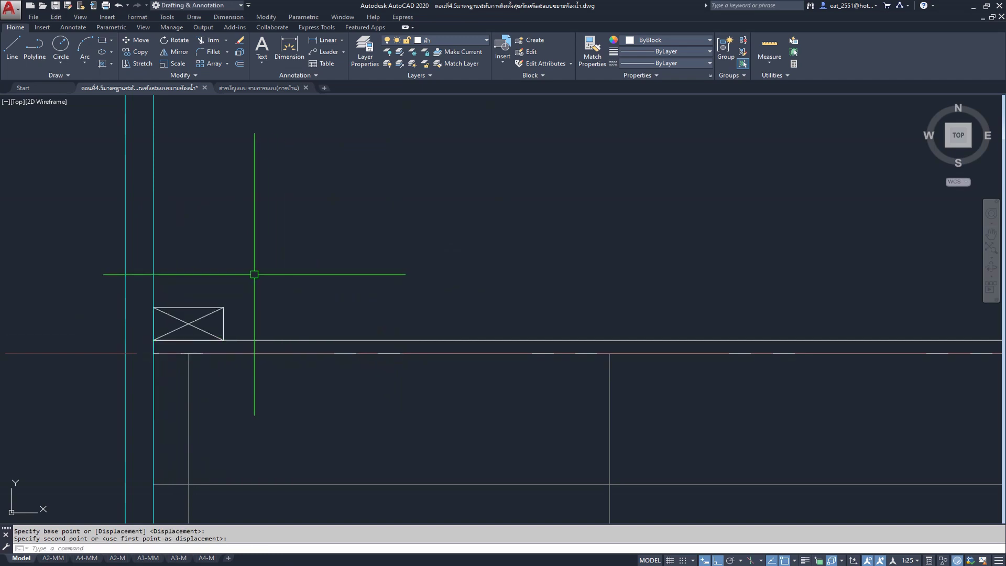
pyautogui.click(156, 339)
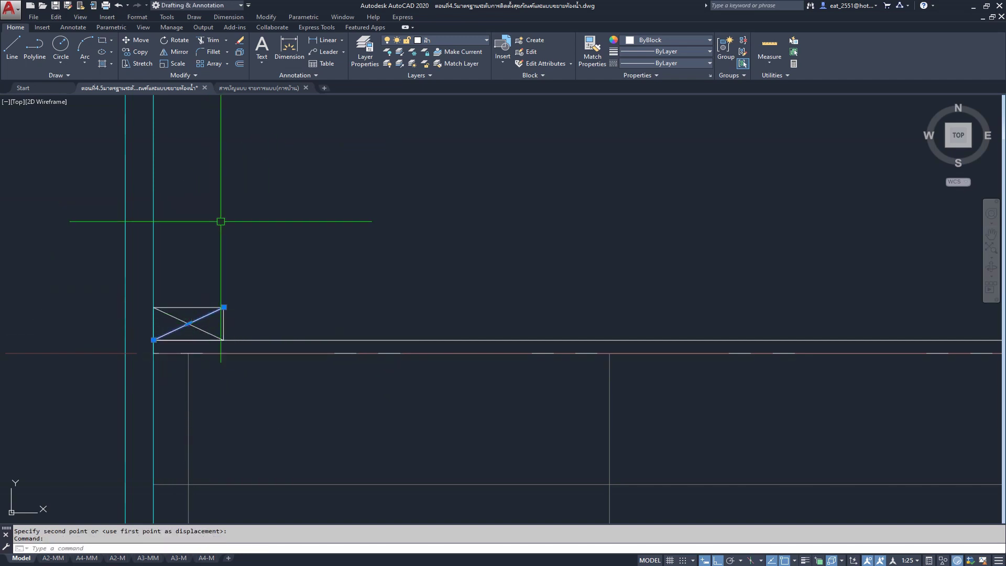
pyautogui.click(242, 292)
pyautogui.click(184, 336)
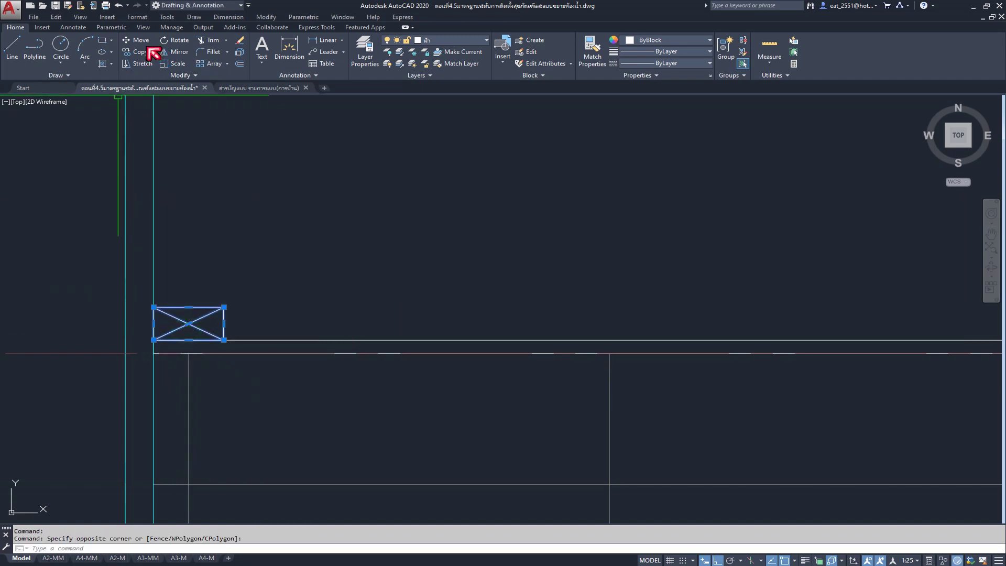
# - Copy the crossed box to the beam's middle and right end
pyautogui.click(133, 54)
pyautogui.click(189, 340)
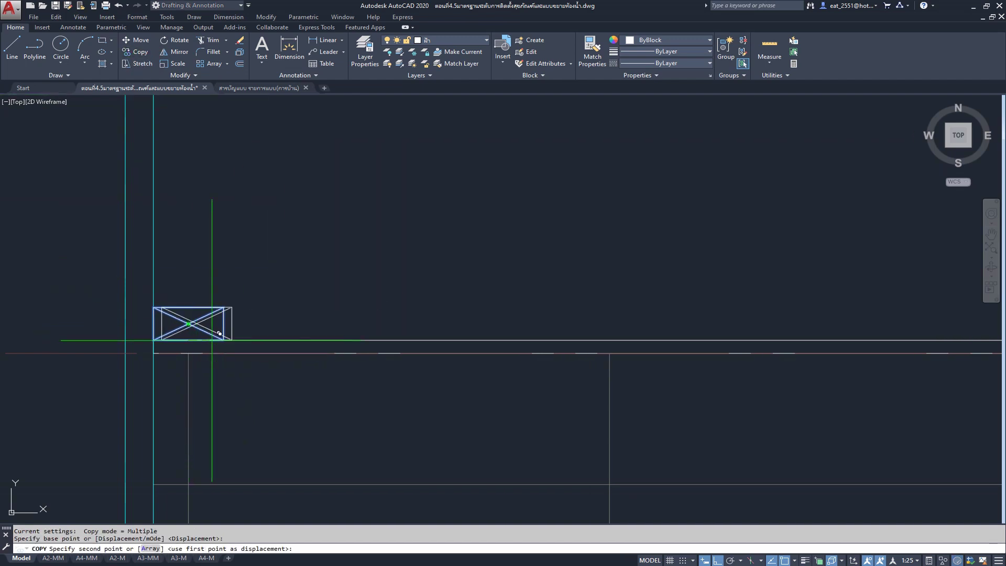
pyautogui.scroll(-4, 276, 282)
pyautogui.scroll(-2, 361, 287)
pyautogui.scroll(-2, 476, 298)
pyautogui.scroll(2, 473, 294)
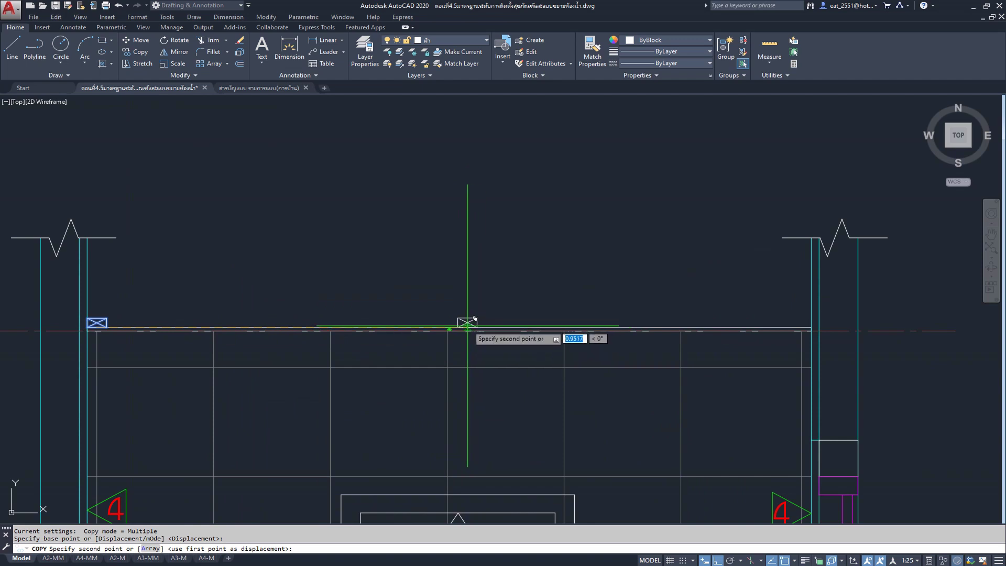
pyautogui.scroll(5, 452, 319)
pyautogui.scroll(4, 446, 330)
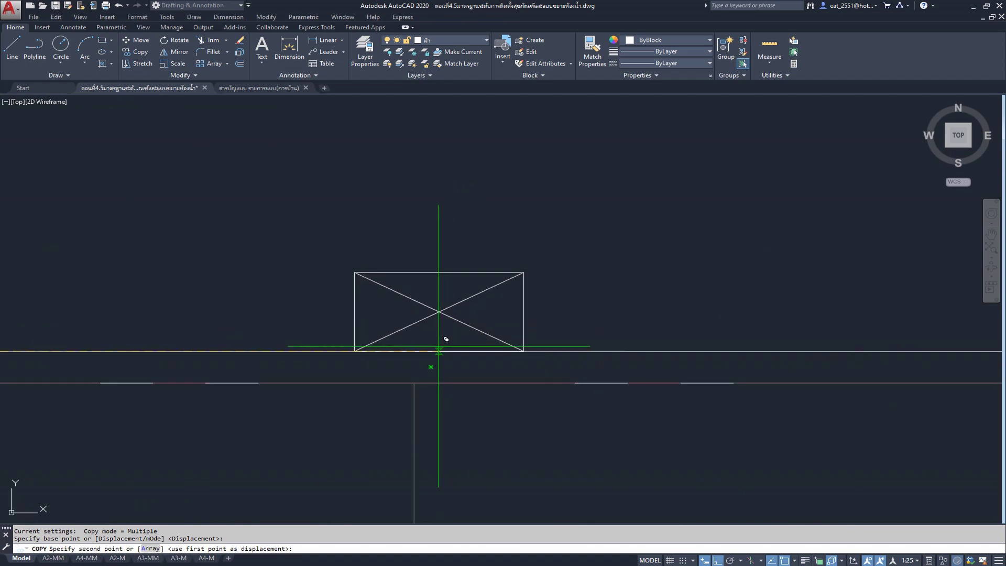
pyautogui.click(434, 340)
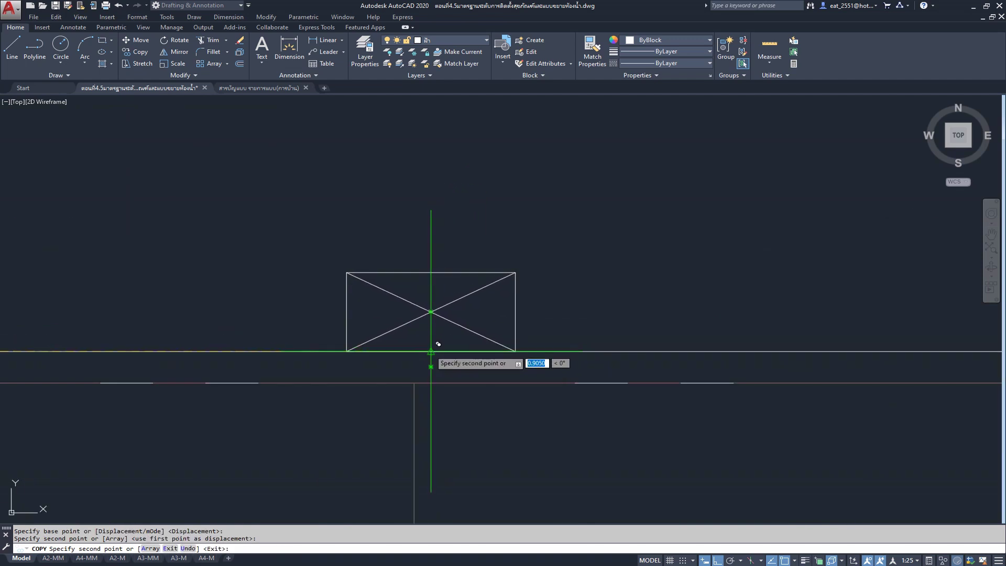
pyautogui.scroll(-5, 283, 304)
pyautogui.scroll(-4, 315, 307)
pyautogui.scroll(-2, 527, 310)
pyautogui.scroll(3, 611, 314)
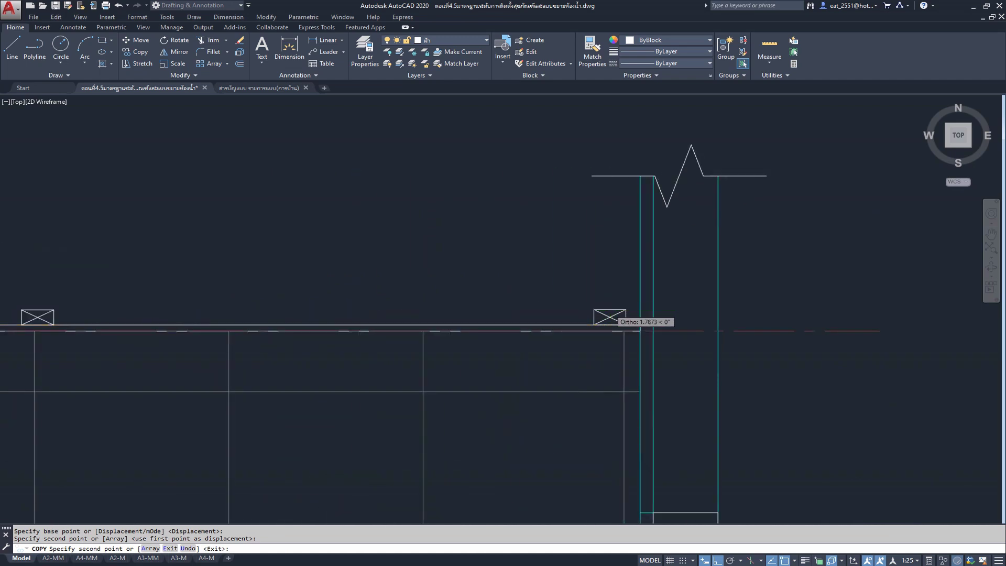
pyautogui.scroll(5, 628, 325)
pyautogui.click(621, 331)
pyautogui.press('Escape')
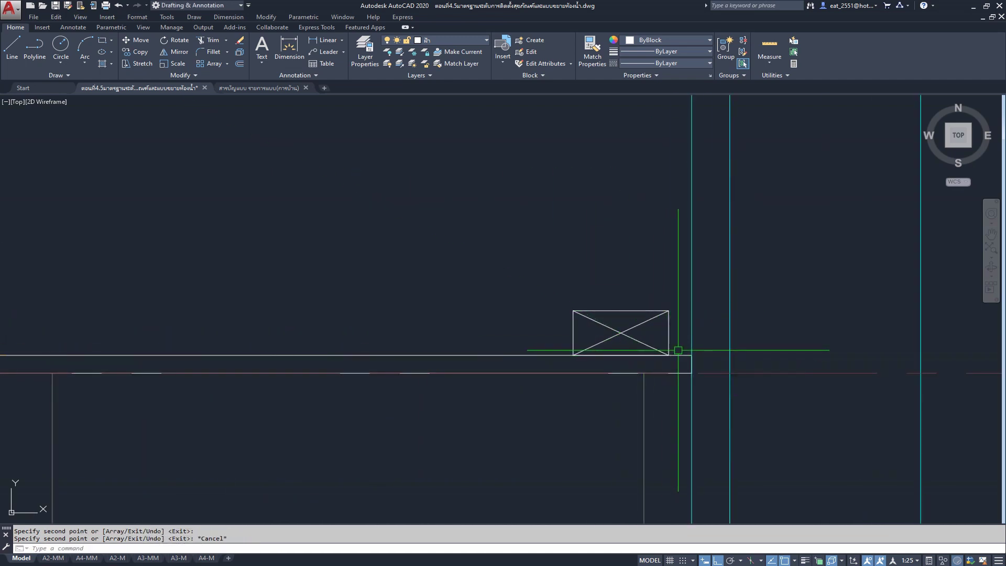
# - Move the right-end box so its bottom-right corner sits flush against the right wall
pyautogui.moveTo(664, 280); pyautogui.dragTo(561, 334)
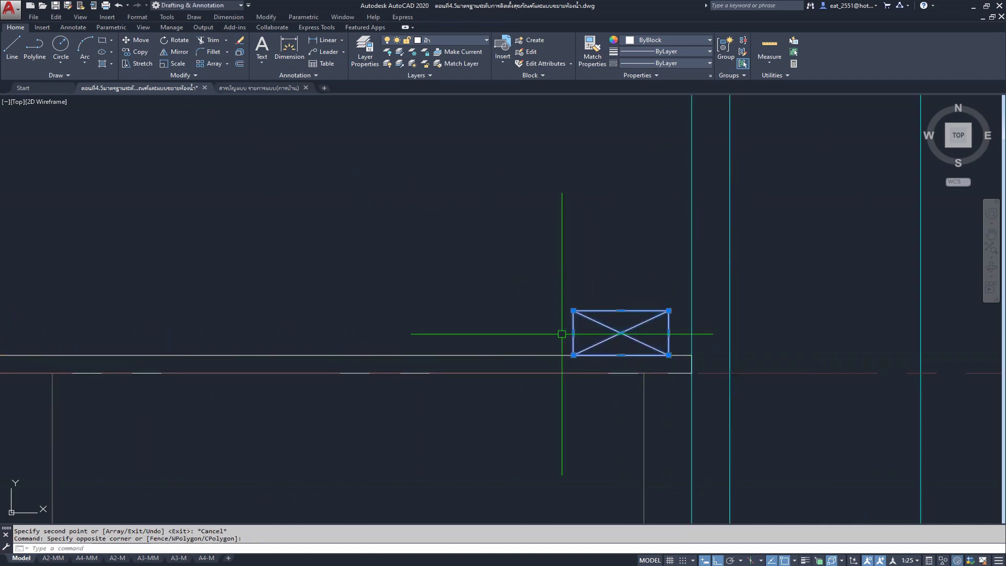
pyautogui.click(141, 48)
pyautogui.scroll(4, 705, 378)
pyautogui.click(611, 318)
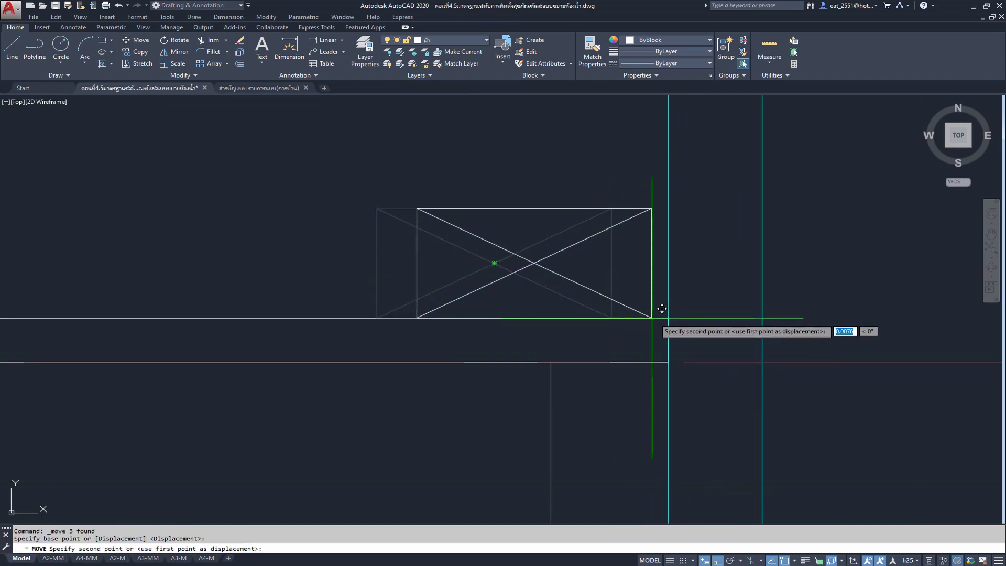
pyautogui.click(667, 316)
pyautogui.scroll(-5, 666, 317)
pyautogui.scroll(5, 535, 279)
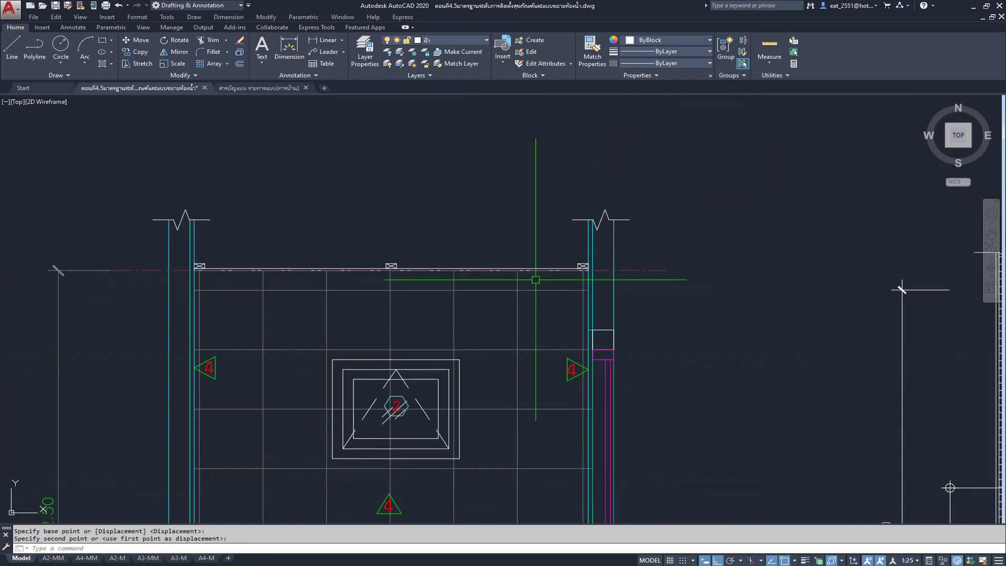
pyautogui.scroll(2, 191, 262)
pyautogui.scroll(5, 152, 269)
pyautogui.scroll(-3, 133, 260)
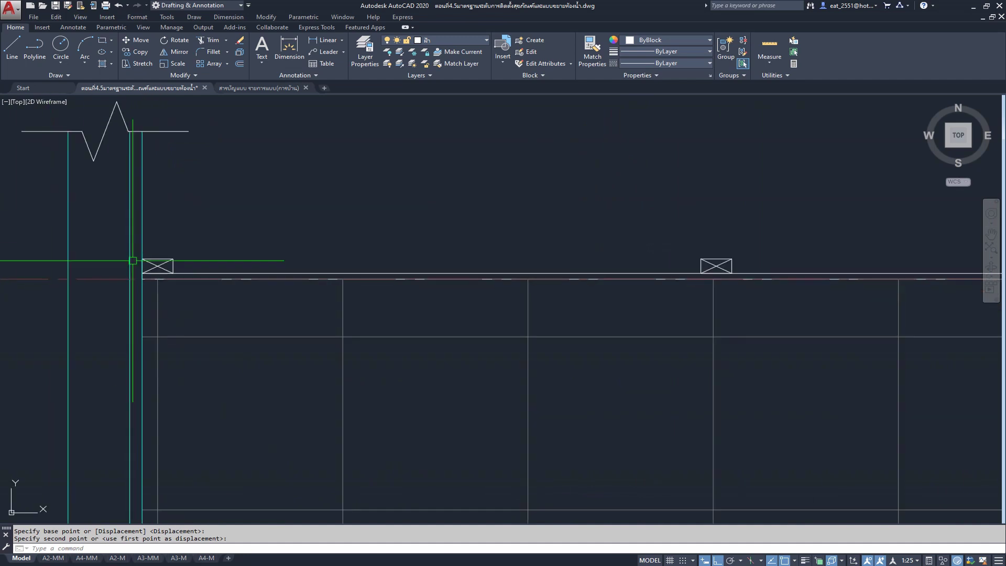
pyautogui.click(87, 207)
pyautogui.scroll(-3, 209, 287)
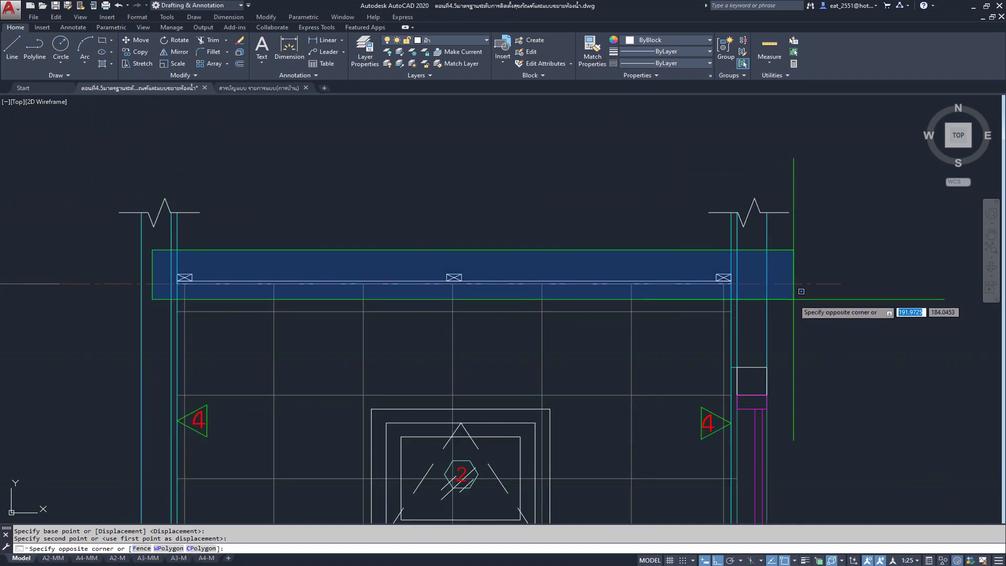
# - Copy the ceiling beam and its three X-boxes to the next elevation's left wall
pyautogui.click(769, 298)
pyautogui.click(130, 52)
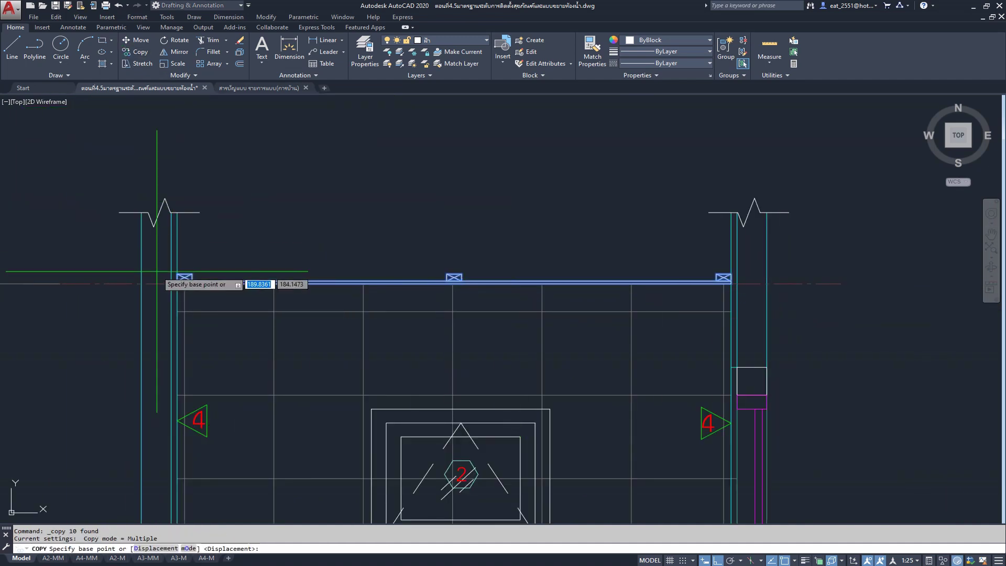
pyautogui.scroll(3, 173, 279)
pyautogui.scroll(3, 194, 262)
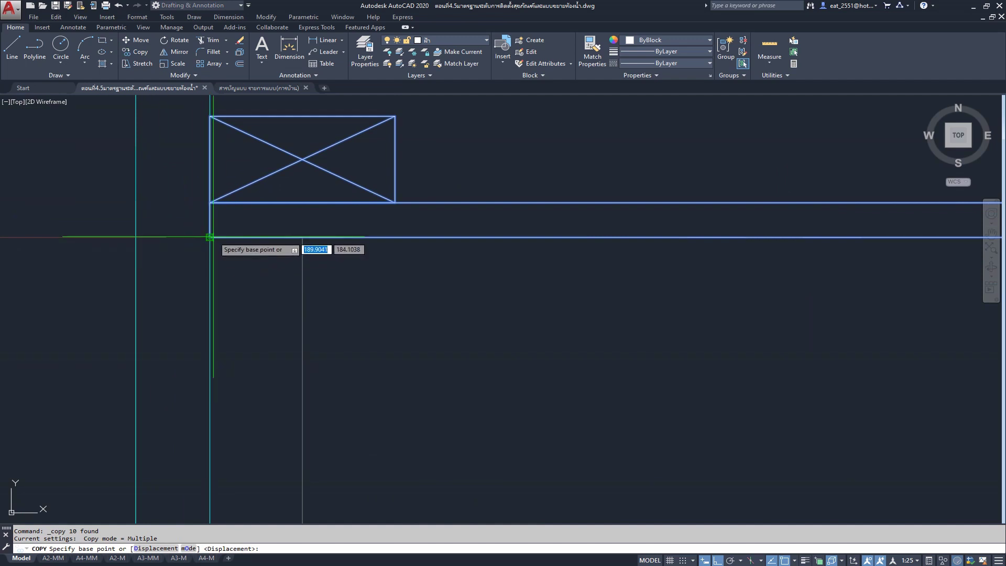
pyautogui.click(210, 236)
pyautogui.scroll(-3, 210, 236)
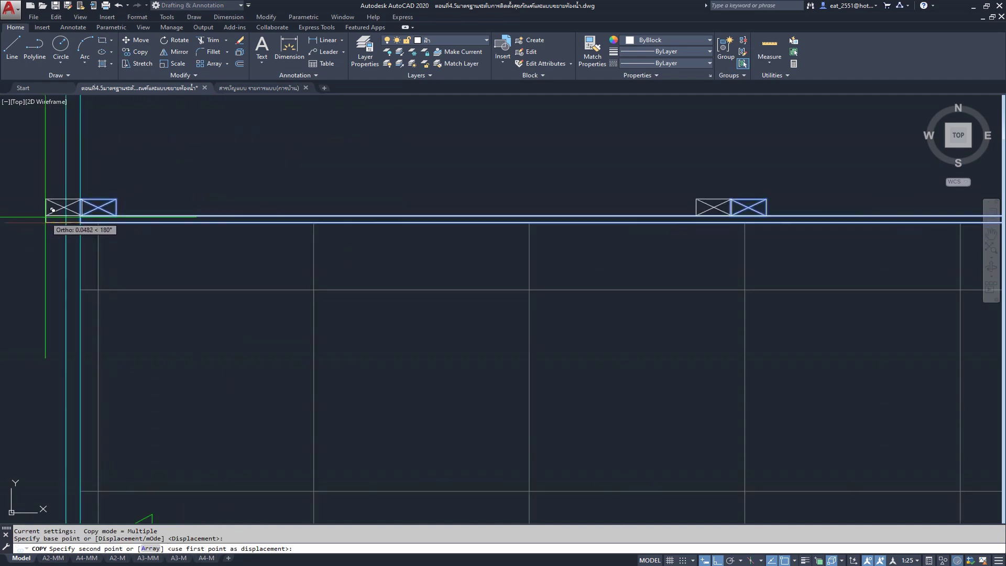
pyautogui.scroll(-3, 220, 220)
pyautogui.scroll(2, 242, 215)
pyautogui.scroll(3, 292, 218)
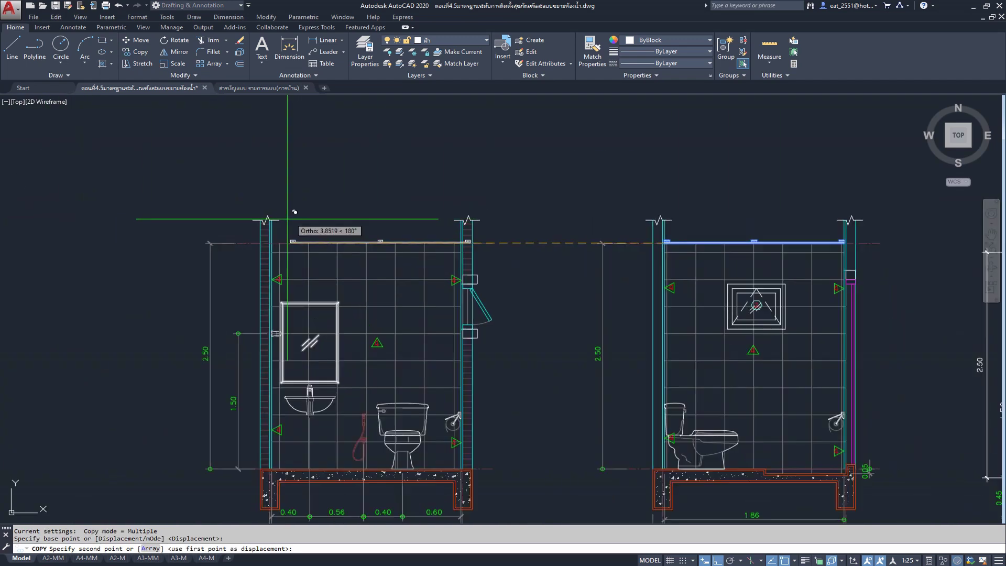
pyautogui.scroll(3, 280, 251)
pyautogui.scroll(2, 232, 329)
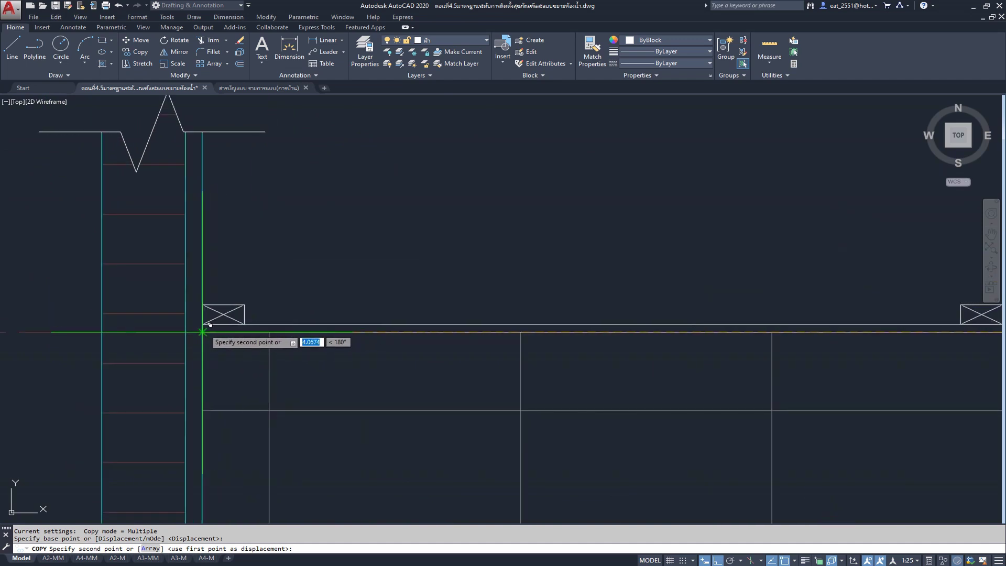
pyautogui.click(202, 332)
pyautogui.scroll(-3, 330, 234)
pyautogui.moveTo(613, 260); pyautogui.dragTo(467, 298, button='middle')
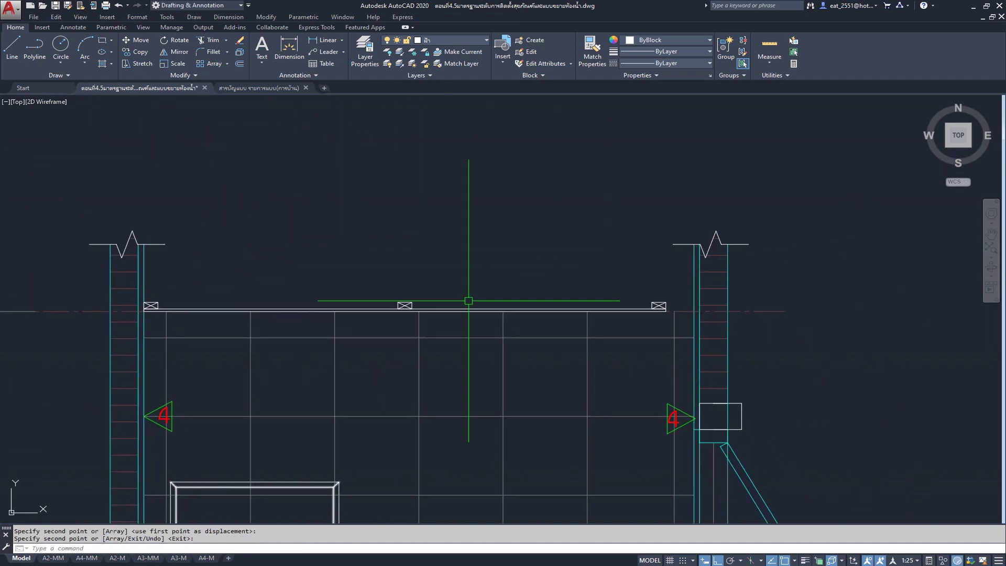
pyautogui.scroll(2, 725, 303)
pyautogui.scroll(3, 553, 323)
pyautogui.press('Return')
# - Stretch the copied beam's end grip out to the right column
pyautogui.click(577, 331)
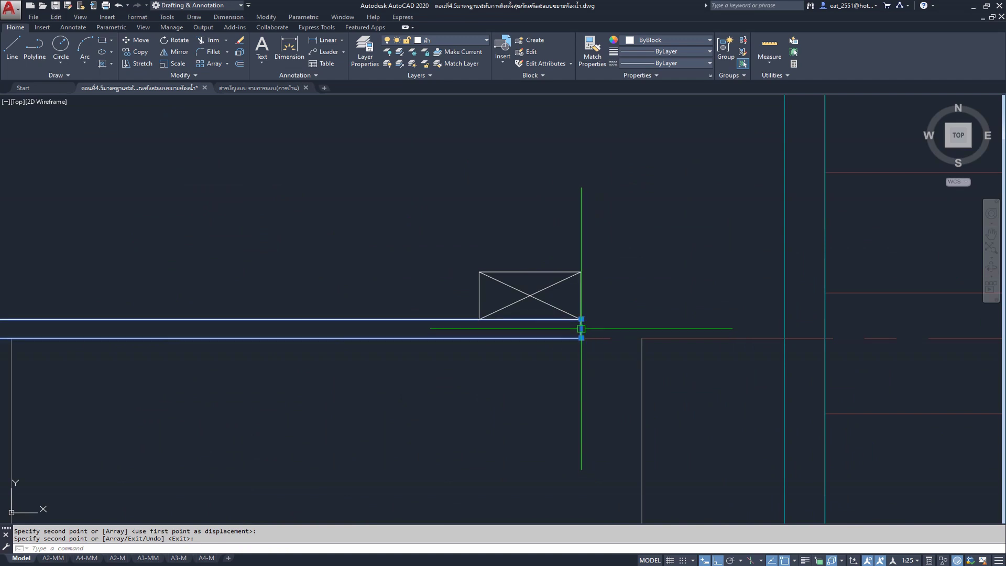
pyautogui.scroll(4, 587, 329)
pyautogui.click(522, 325)
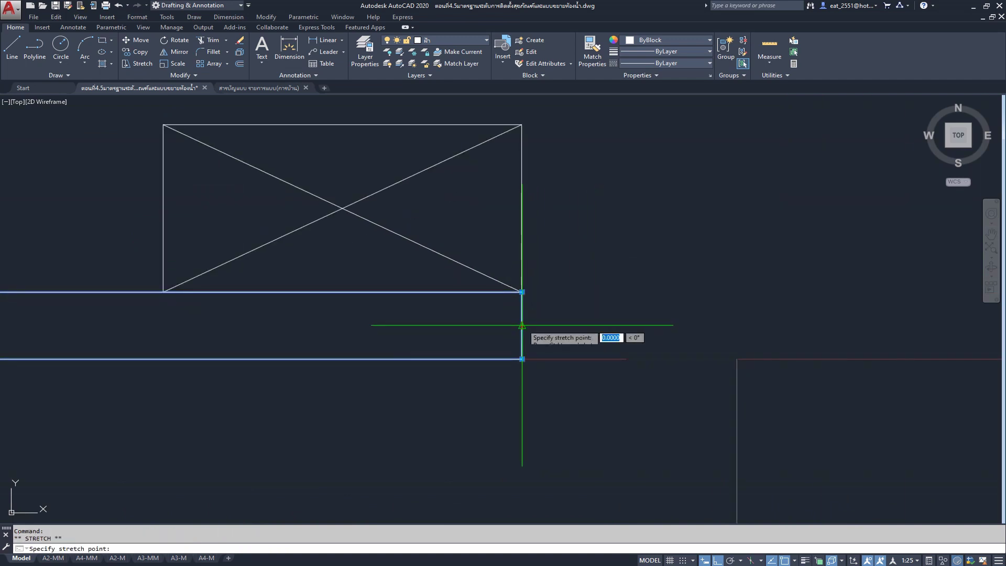
pyautogui.scroll(-3, 522, 323)
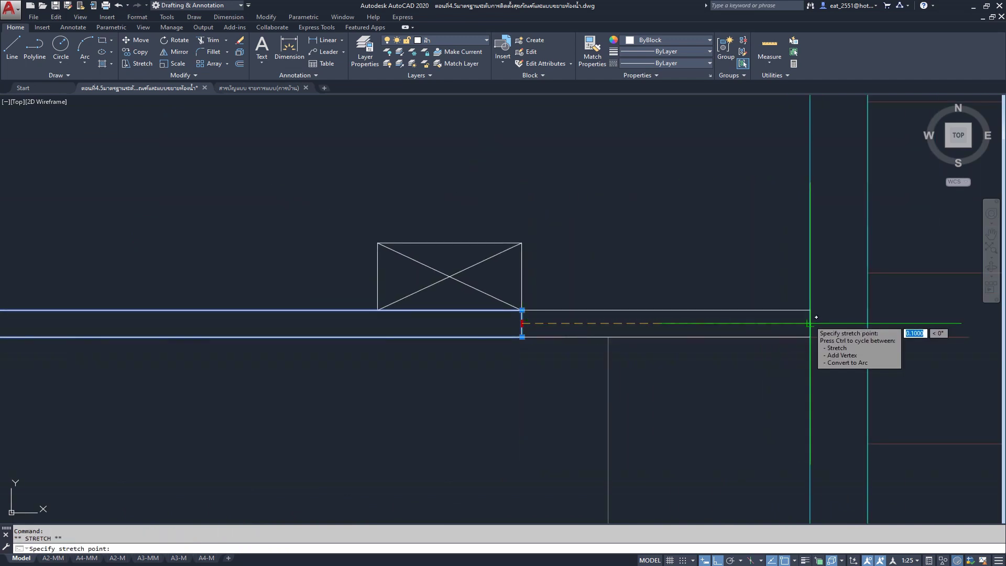
pyautogui.click(808, 322)
pyautogui.press('Escape')
# - Move the end X-marked support box to the beam's new right end
pyautogui.click(351, 200)
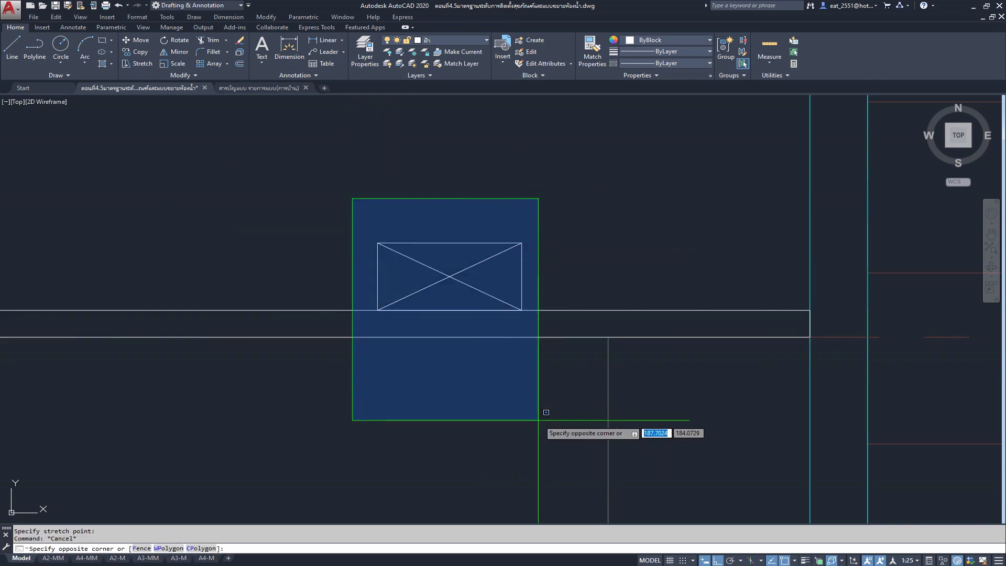
pyautogui.click(539, 417)
pyautogui.click(139, 45)
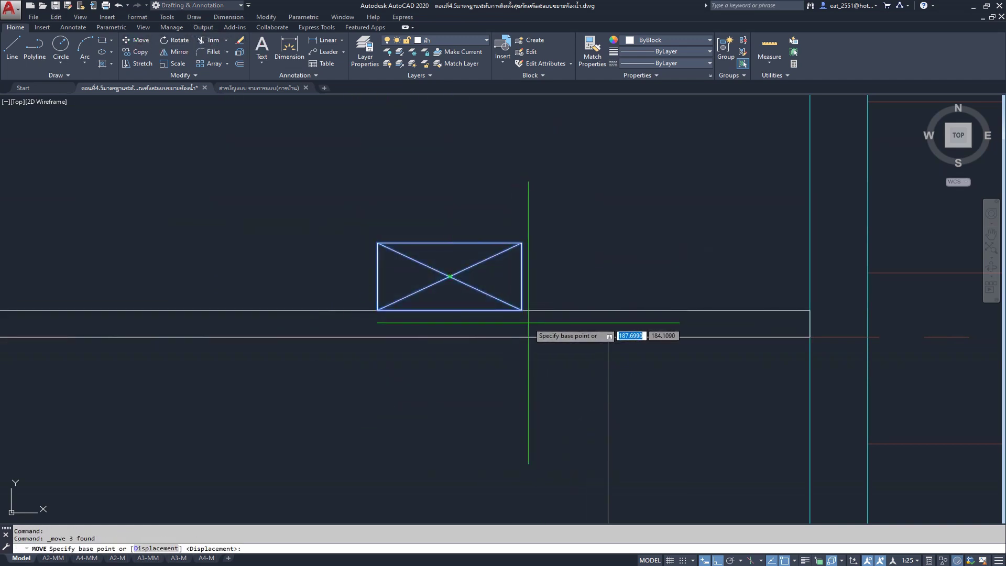
pyautogui.click(522, 310)
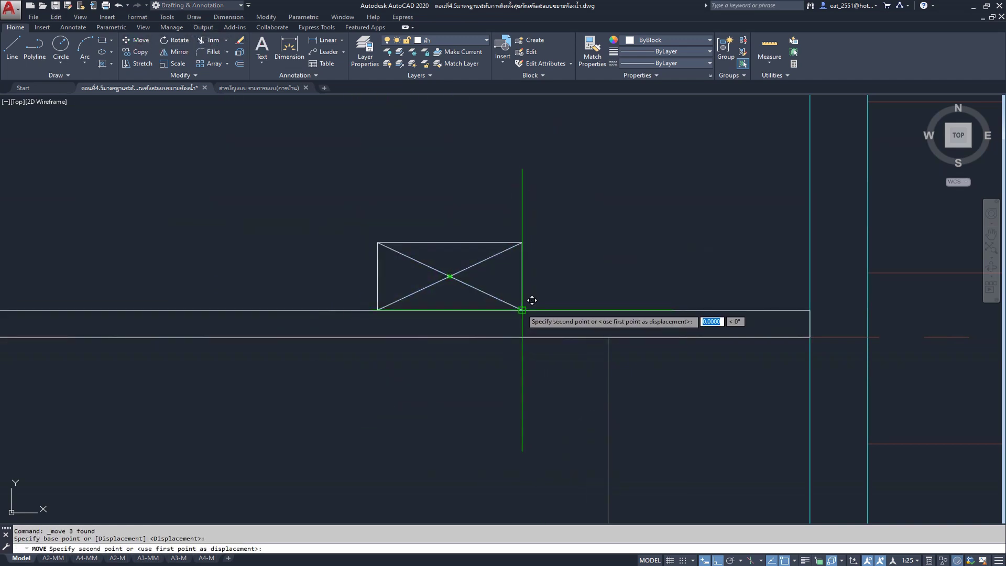
pyautogui.click(807, 300)
pyautogui.scroll(-4, 786, 273)
pyautogui.scroll(-5, 759, 272)
pyautogui.moveTo(448, 275); pyautogui.dragTo(511, 275, button='middle')
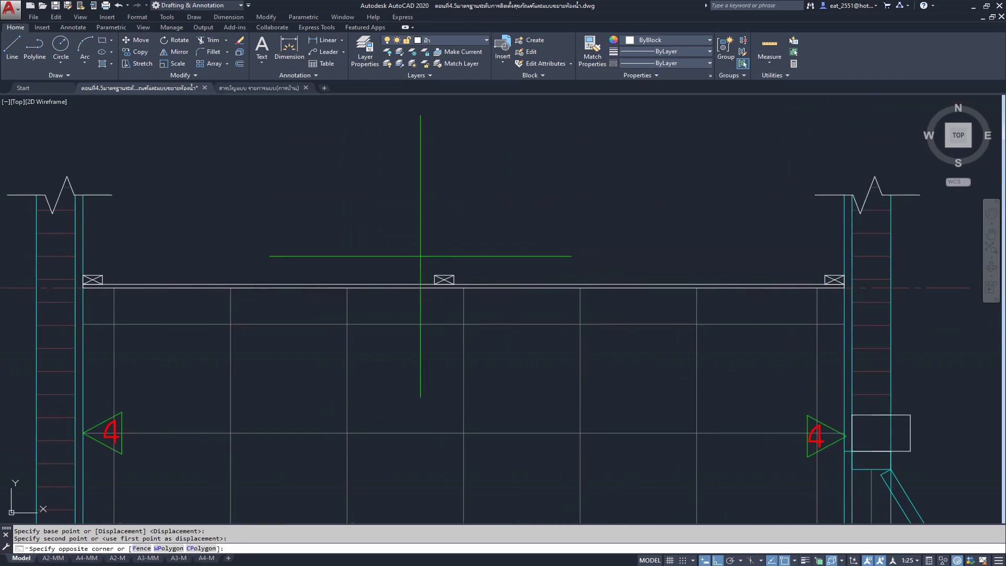
# - Move the centre X-marked support box left along the beam
pyautogui.click(336, 160)
pyautogui.click(489, 303)
pyautogui.click(149, 39)
pyautogui.scroll(4, 451, 265)
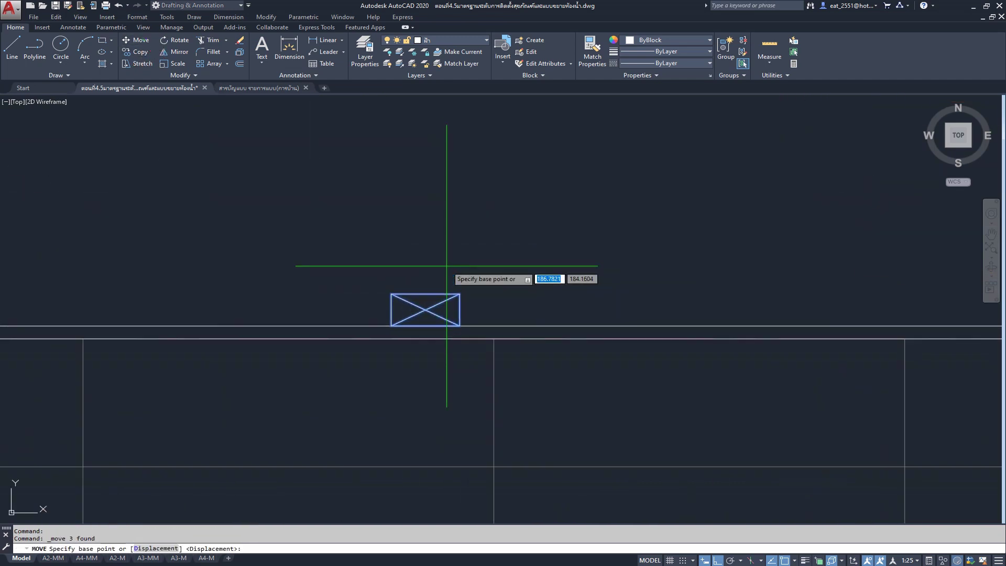
pyautogui.scroll(-5, 407, 300)
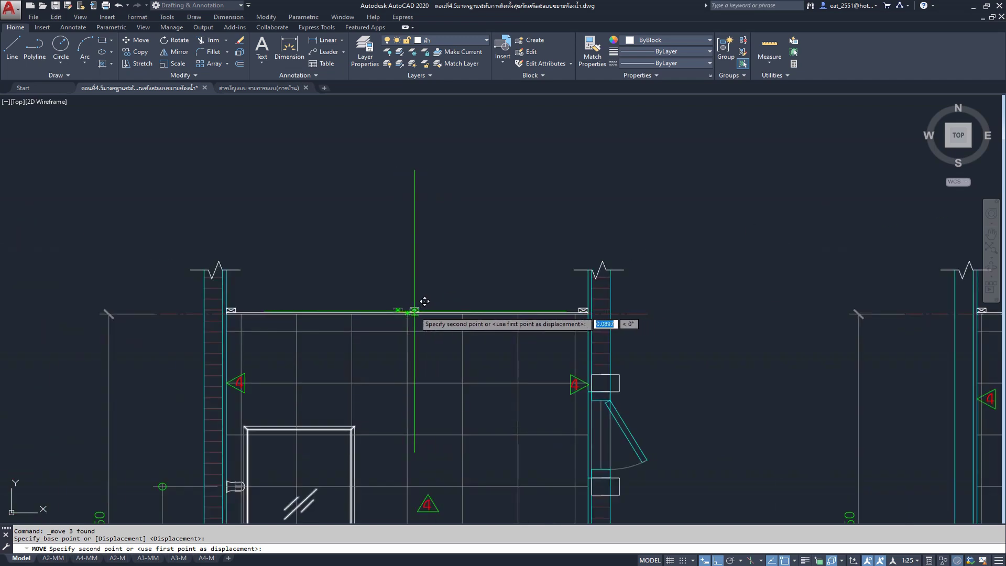
pyautogui.scroll(5, 424, 301)
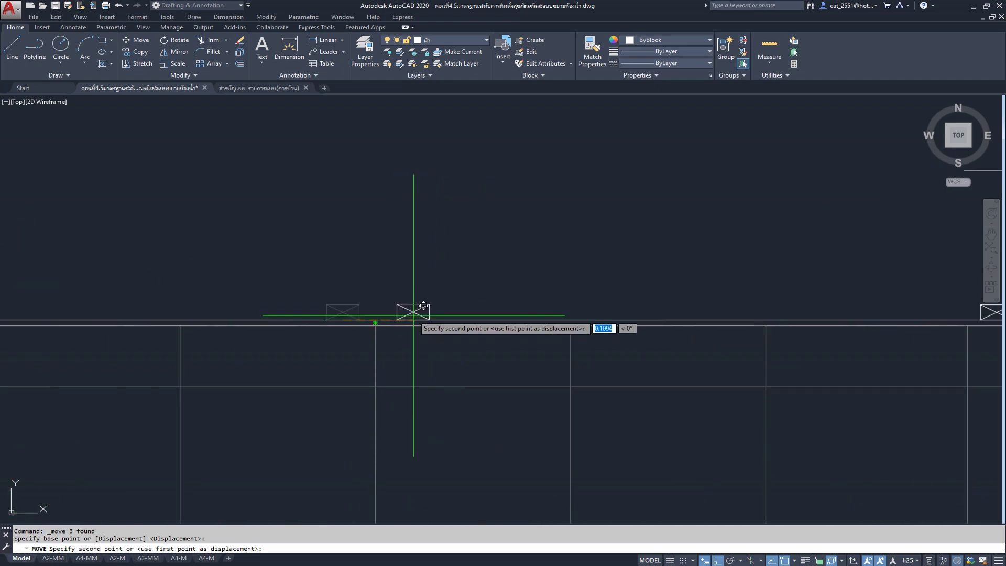
pyautogui.click(375, 316)
pyautogui.scroll(-3, 460, 243)
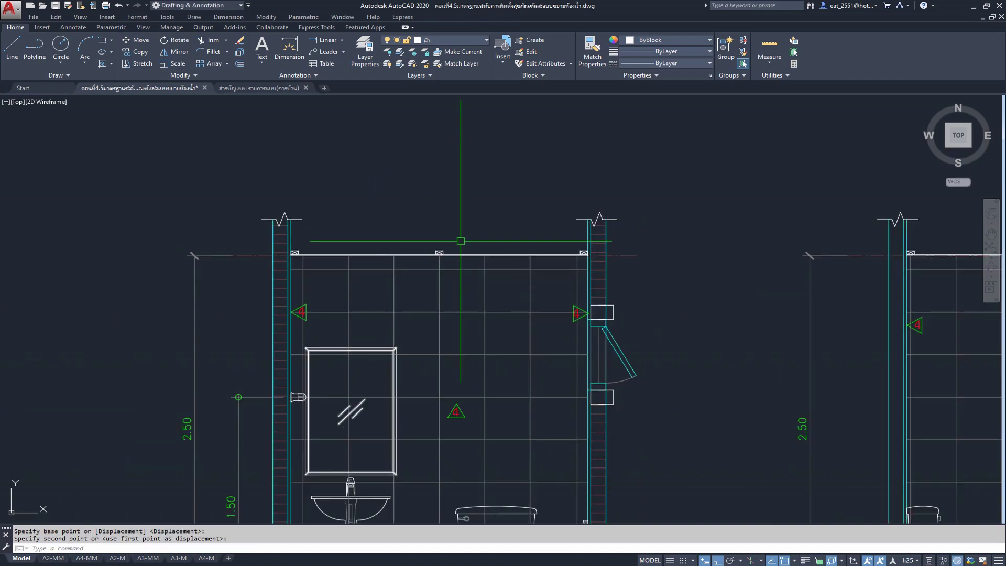
pyautogui.scroll(-3, 466, 226)
pyautogui.scroll(4, 460, 184)
pyautogui.moveTo(446, 170); pyautogui.dragTo(449, 176, button='middle')
pyautogui.scroll(-5, 449, 176)
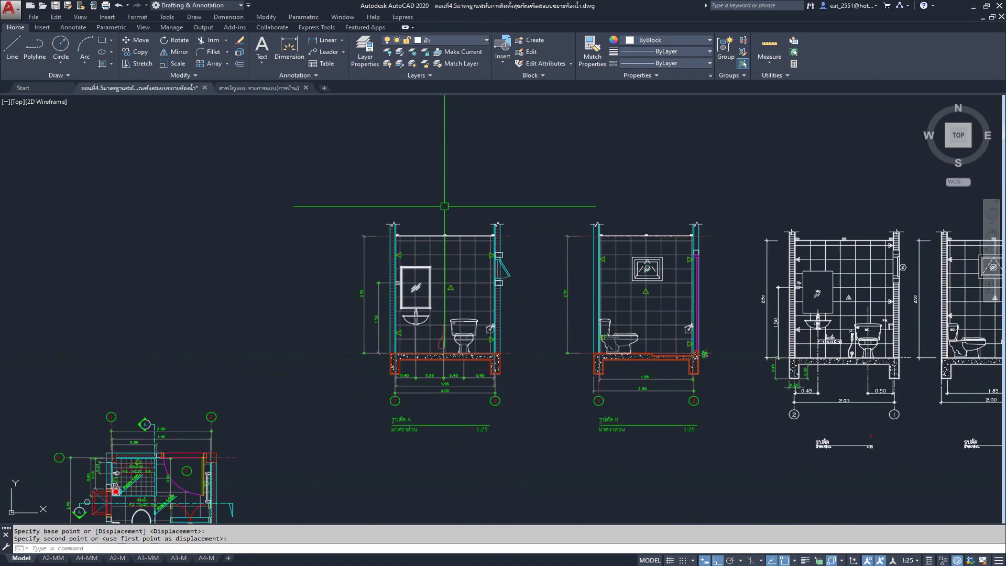
pyautogui.moveTo(574, 266); pyautogui.dragTo(572, 247, button='middle')
pyautogui.scroll(6, 671, 317)
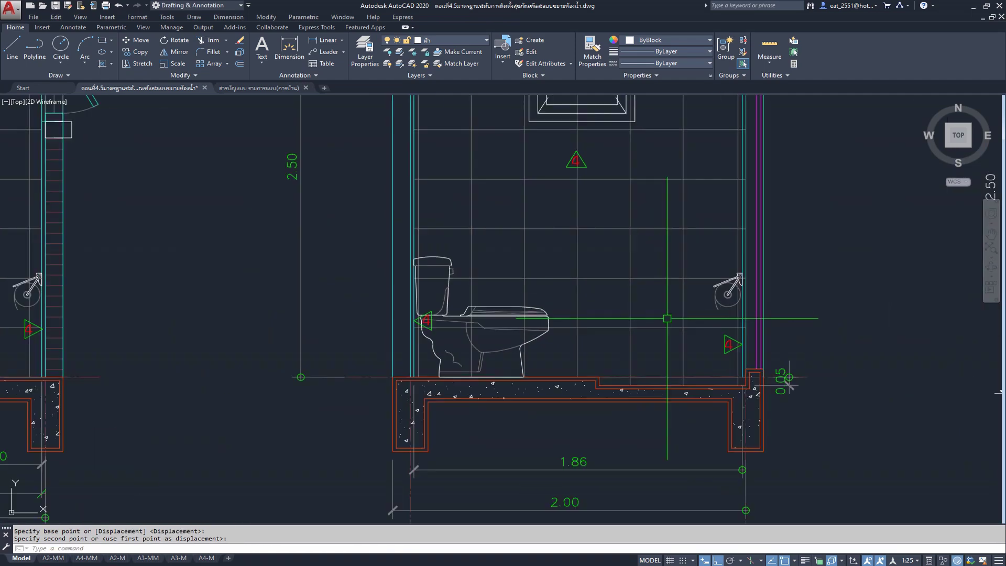
pyautogui.scroll(-4, 676, 296)
pyautogui.moveTo(676, 296); pyautogui.dragTo(641, 342, button='middle')
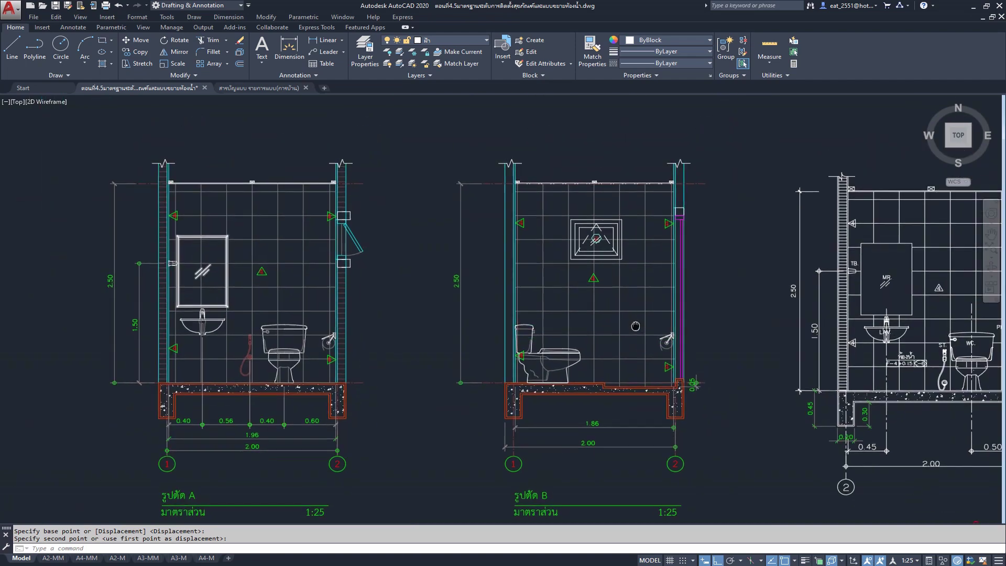
pyautogui.scroll(-3, 597, 264)
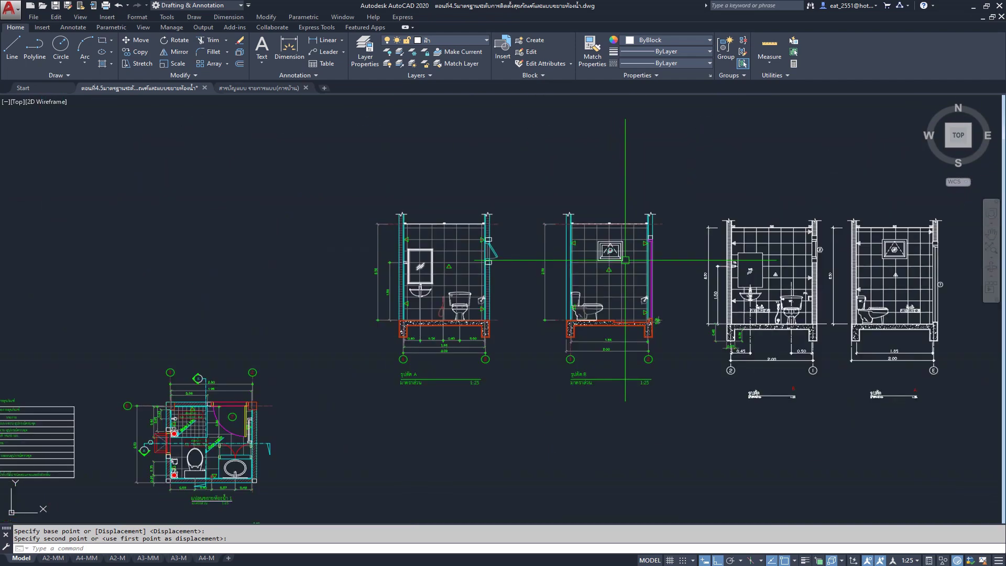
pyautogui.scroll(-1, 604, 264)
pyautogui.moveTo(435, 315)
pyautogui.mouseDown(button='middle')
pyautogui.moveTo(509, 221)
pyautogui.moveTo(257, 390)
pyautogui.mouseUp(button='middle')
pyautogui.scroll(3, 330, 314)
pyautogui.scroll(-2, 260, 363)
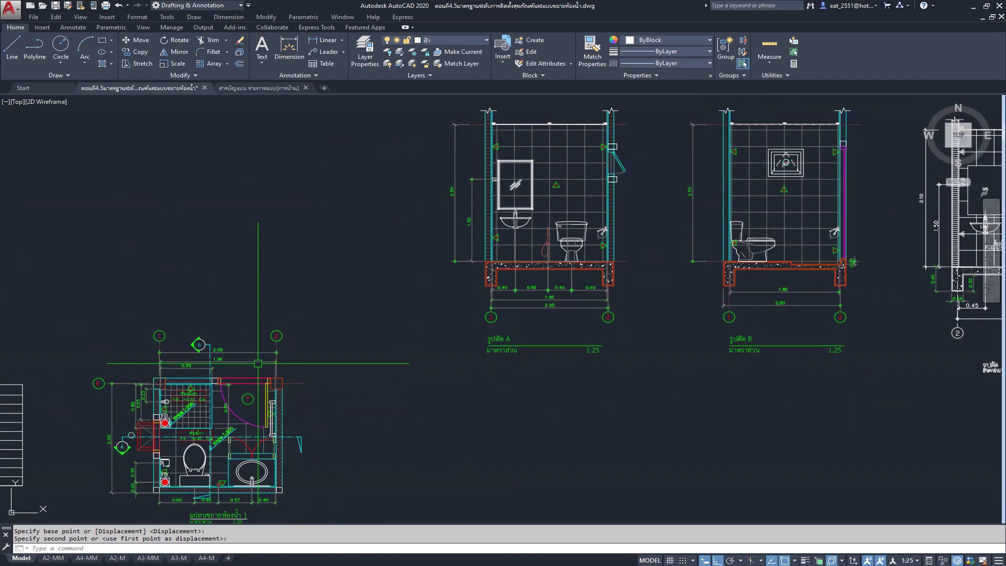
pyautogui.scroll(-1, 81, 482)
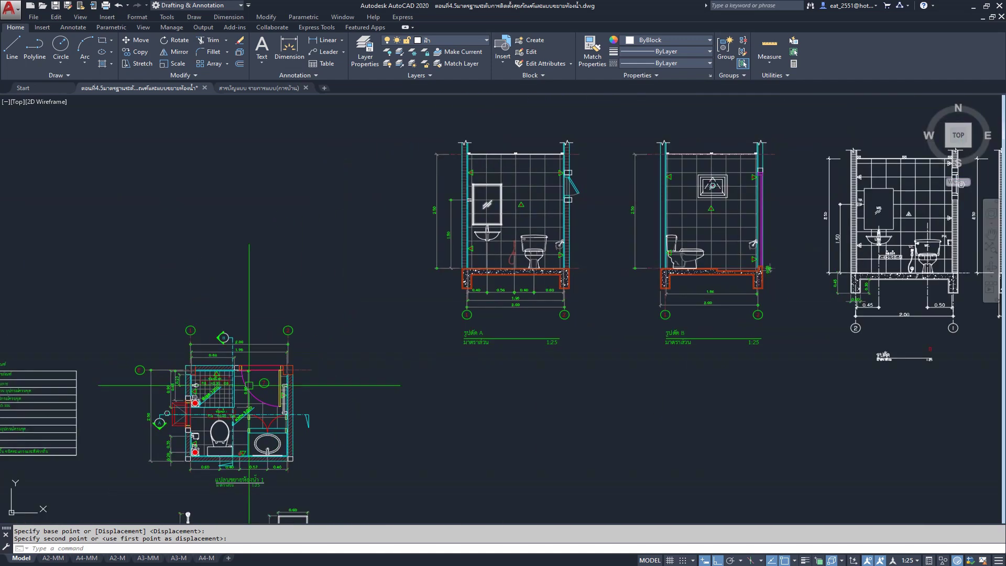
pyautogui.scroll(5, 81, 482)
pyautogui.moveTo(285, 417); pyautogui.dragTo(282, 395, button='middle')
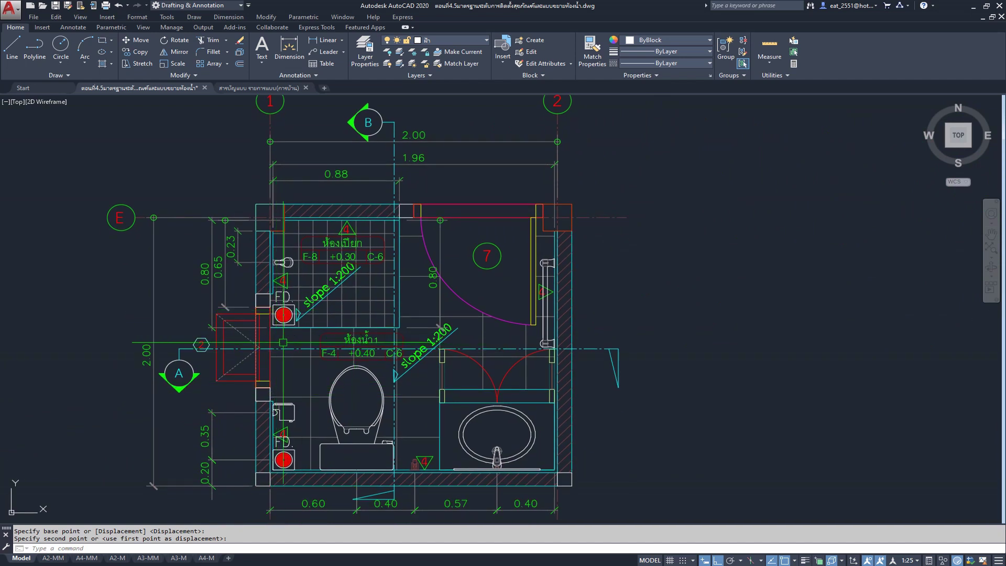
pyautogui.moveTo(275, 341); pyautogui.dragTo(354, 339, button='middle')
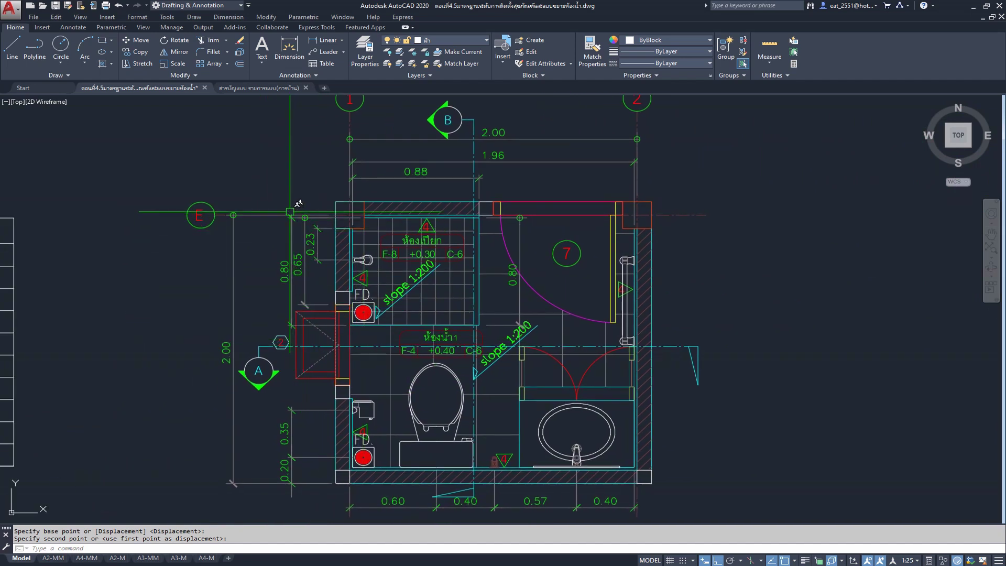
pyautogui.scroll(-3, 297, 206)
# - Dimension 0.61 from the mirror frame's top-right corner to section B's right wall
pyautogui.moveTo(891, 230); pyautogui.dragTo(620, 392, button='middle')
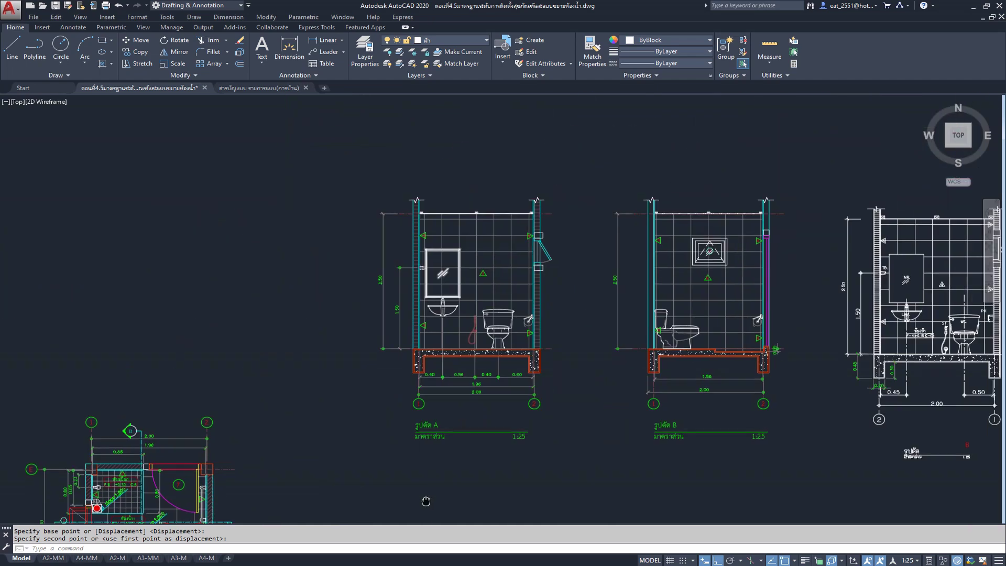
pyautogui.scroll(3, 620, 391)
pyautogui.scroll(5, 620, 392)
pyautogui.moveTo(550, 366); pyautogui.dragTo(593, 342, button='middle')
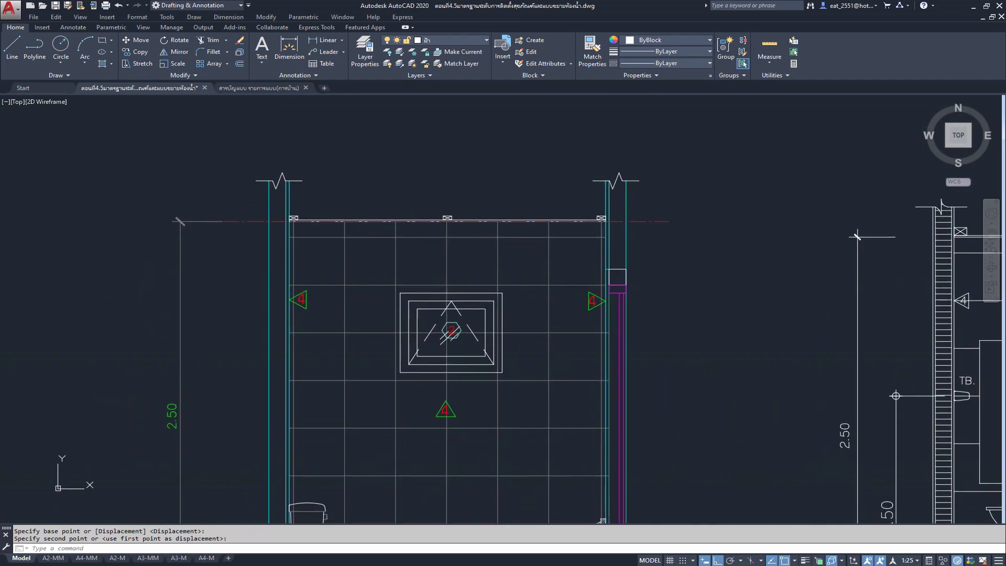
pyautogui.click(325, 40)
pyautogui.scroll(3, 562, 312)
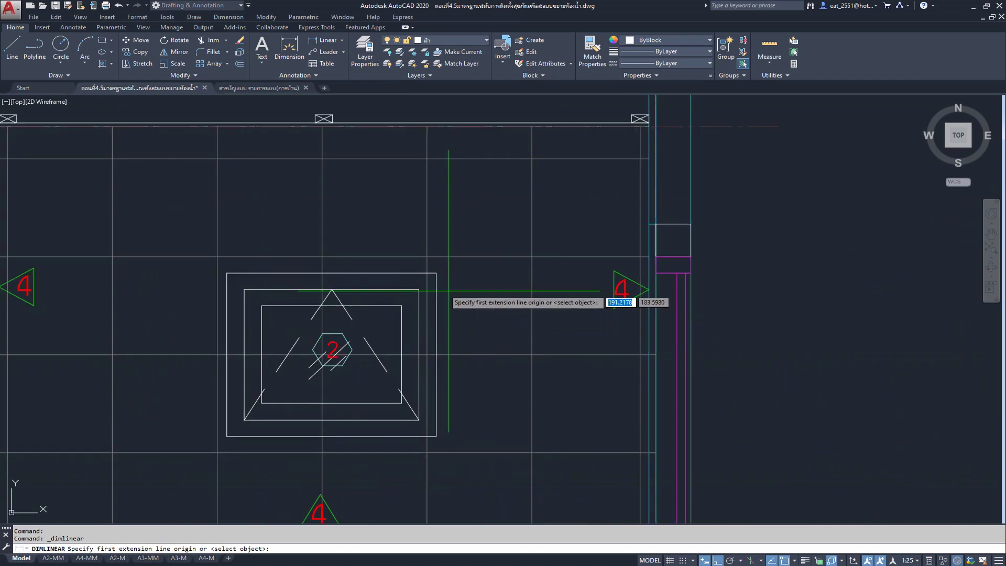
pyautogui.click(436, 273)
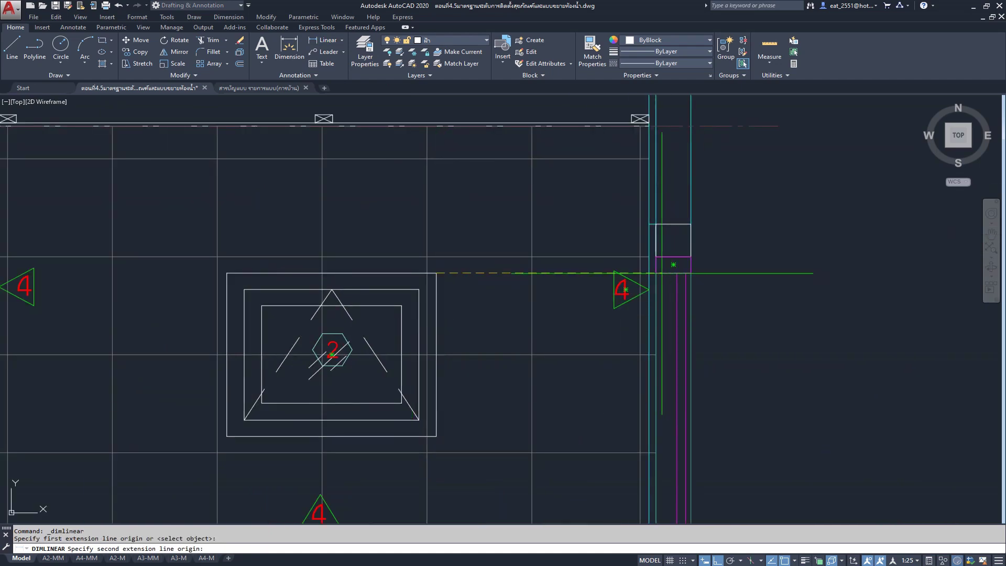
pyautogui.click(648, 273)
pyautogui.click(619, 217)
# - Look over the wet room floor plan, then return to sections A and B
pyautogui.scroll(-3, 524, 236)
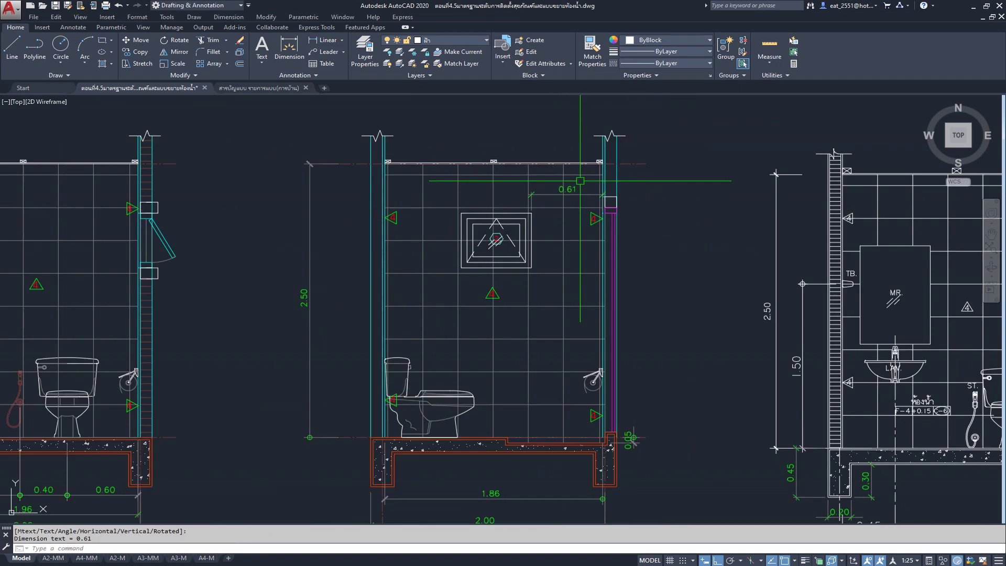
pyautogui.scroll(-3, 407, 252)
pyautogui.moveTo(408, 252); pyautogui.dragTo(681, 157, button='middle')
pyautogui.scroll(6, 282, 255)
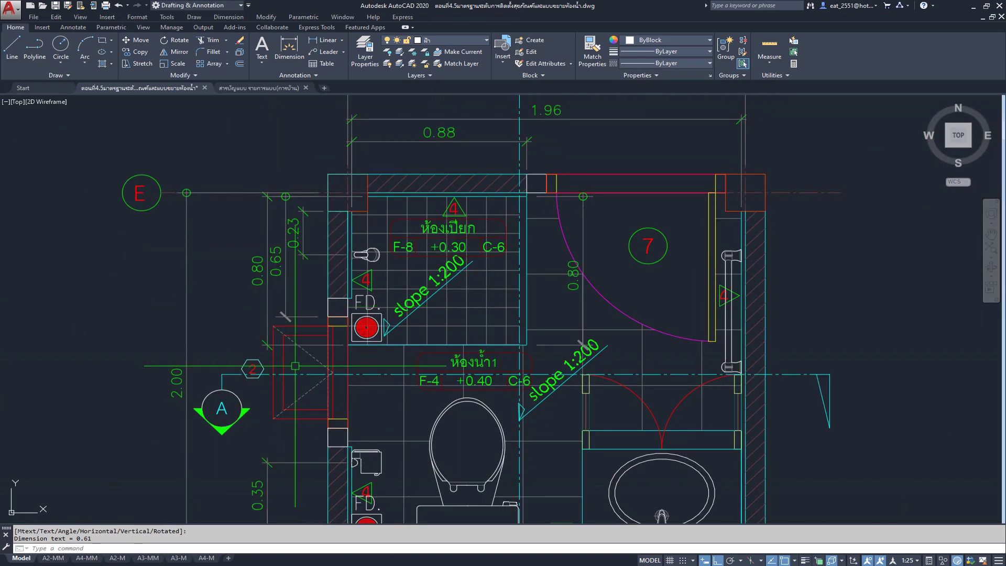
pyautogui.moveTo(332, 306); pyautogui.dragTo(305, 346, button='middle')
pyautogui.scroll(3, 278, 360)
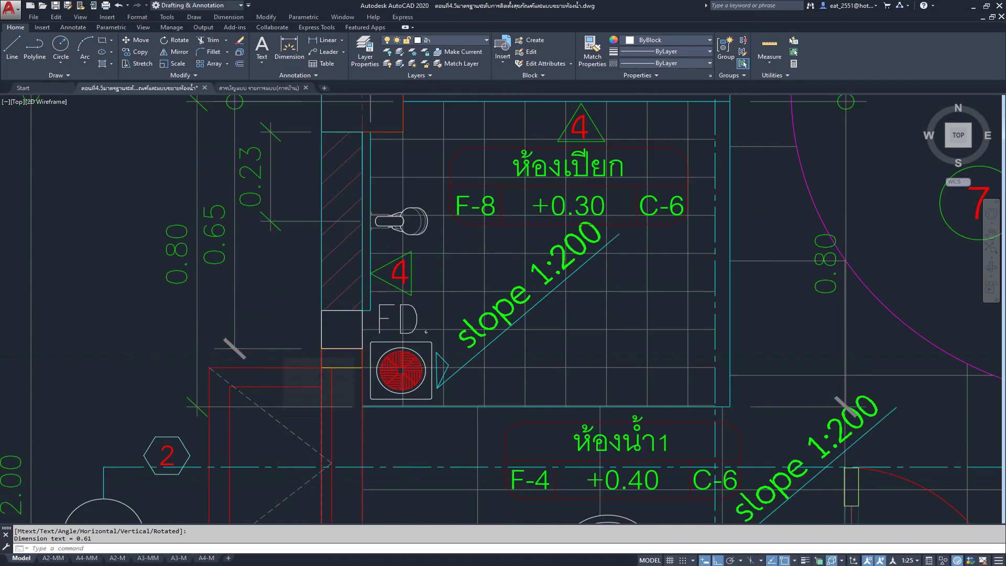
pyautogui.scroll(-3, 277, 361)
pyautogui.moveTo(278, 361); pyautogui.dragTo(611, 458, button='middle')
pyautogui.scroll(2, 585, 258)
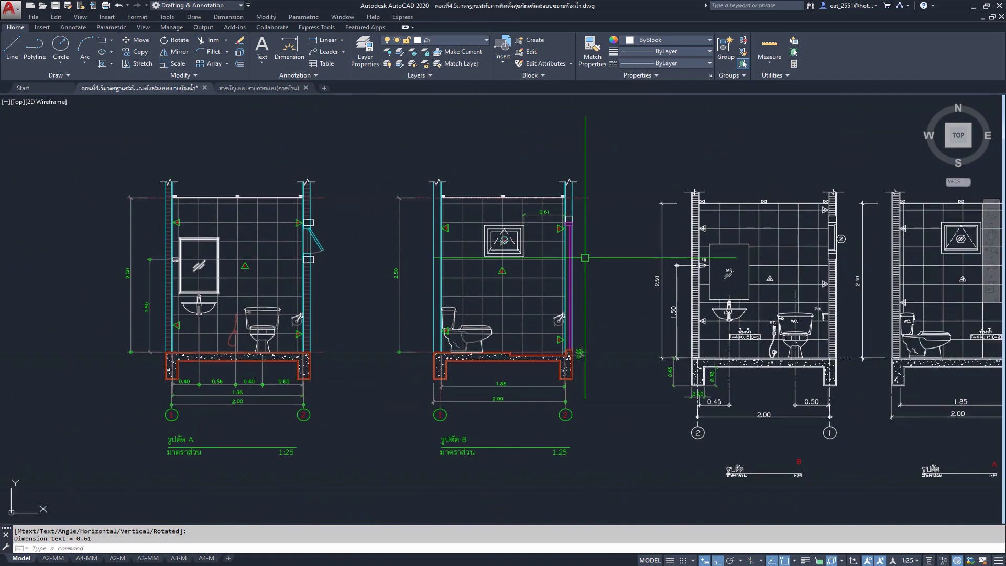
pyautogui.scroll(2, 566, 251)
pyautogui.scroll(2, 529, 241)
pyautogui.scroll(2, 503, 231)
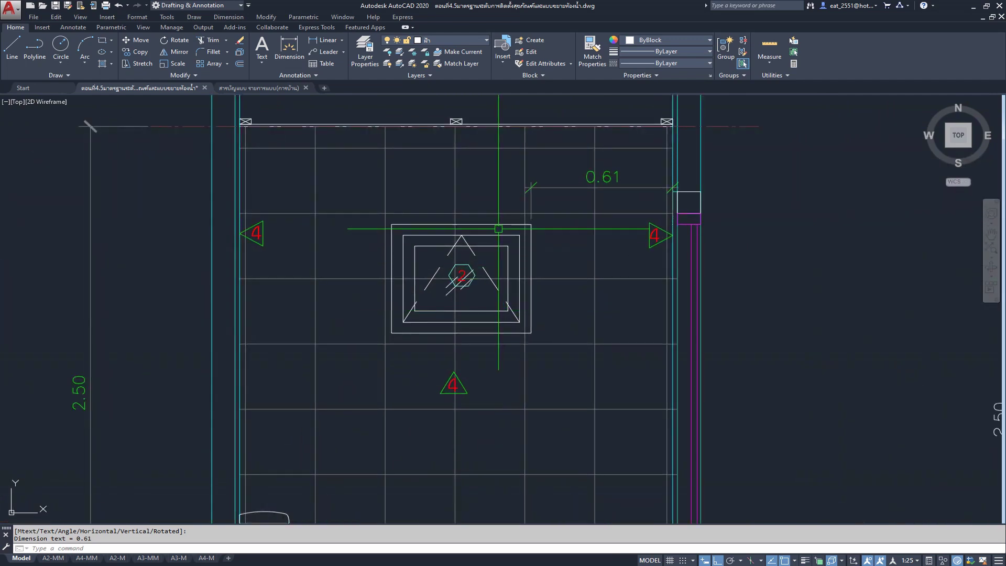
# - Move section B's framed mirror block 0.04 so its right-wall dimension reads 0.65
pyautogui.click(364, 189)
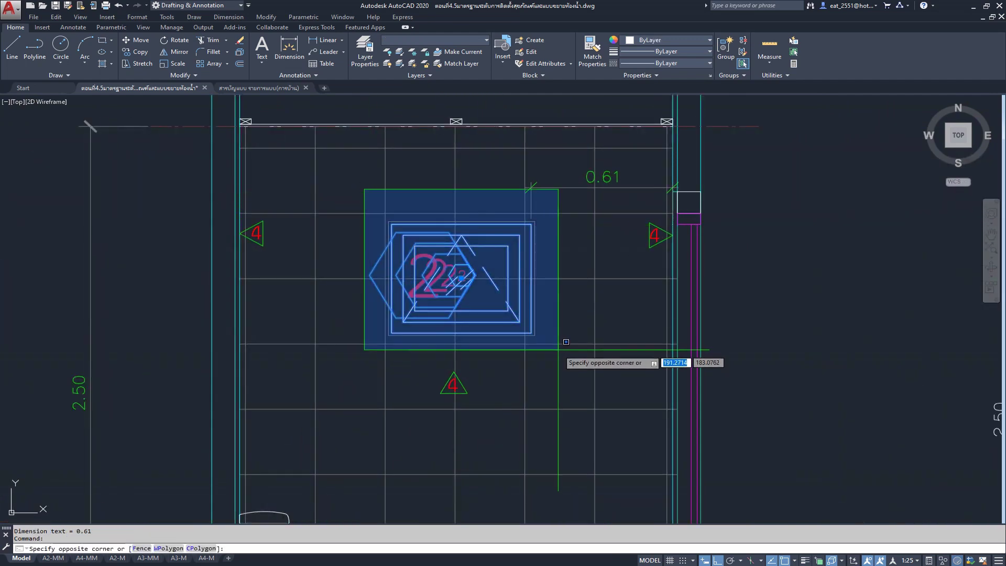
pyautogui.click(563, 343)
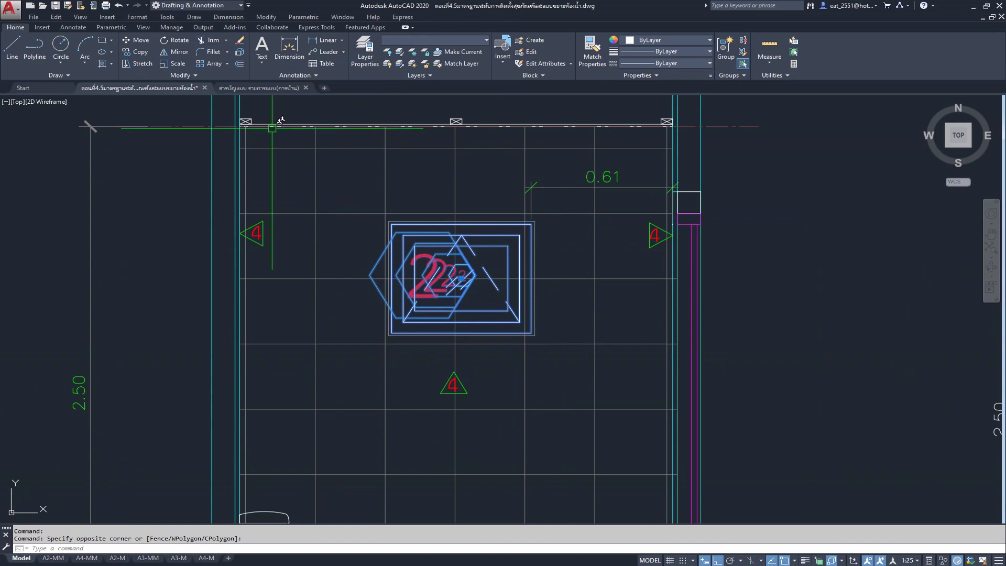
pyautogui.click(133, 40)
pyautogui.click(869, 274)
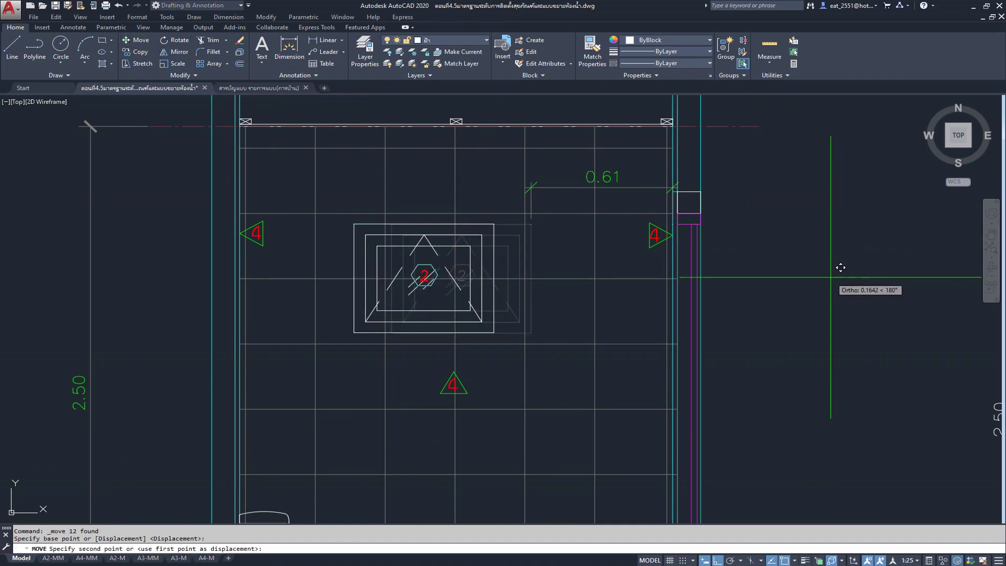
pyautogui.write('.04')
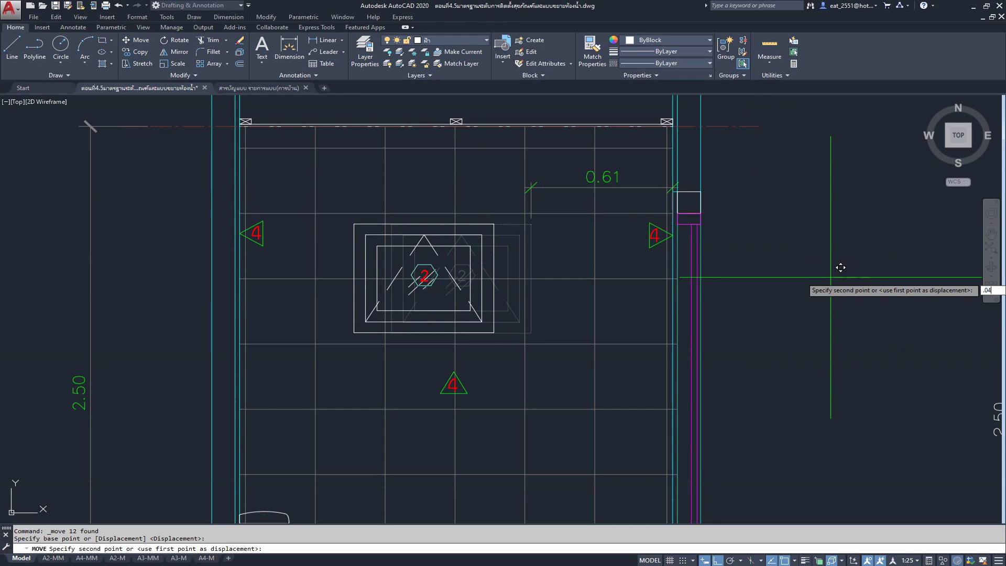
pyautogui.press('Return')
pyautogui.scroll(-3, 493, 252)
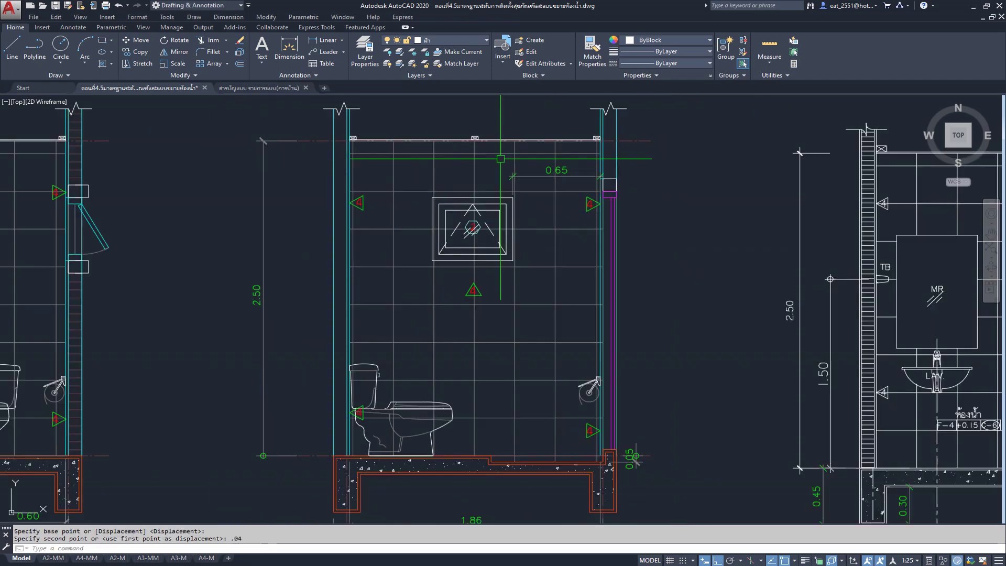
pyautogui.scroll(-3, 482, 251)
pyautogui.moveTo(419, 361); pyautogui.dragTo(400, 329, button='middle')
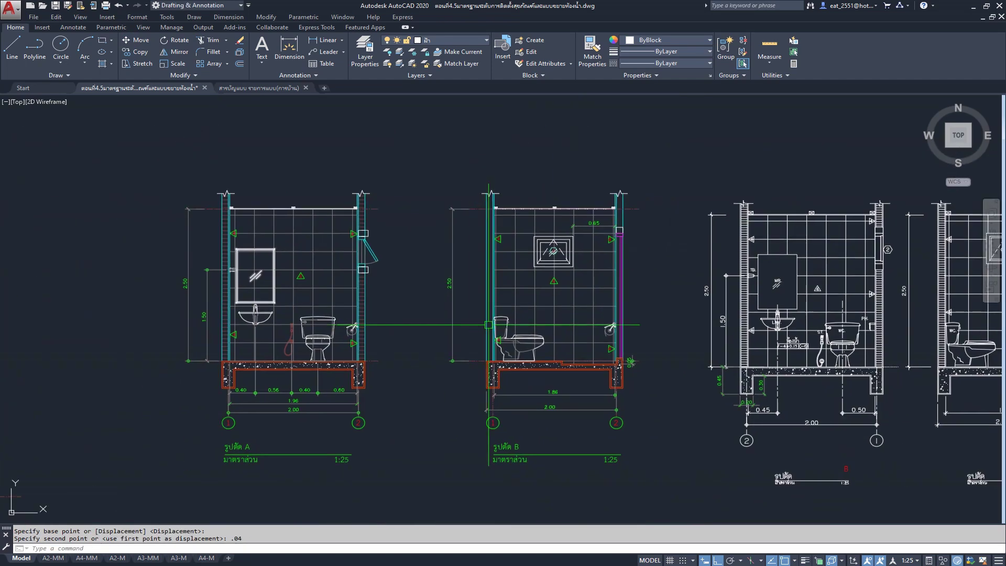
# - Inspect the legend's shower-head holder and the wet room's shower-head symbol
pyautogui.scroll(1, 735, 271)
pyautogui.scroll(-4, 398, 209)
pyautogui.scroll(-3, 197, 341)
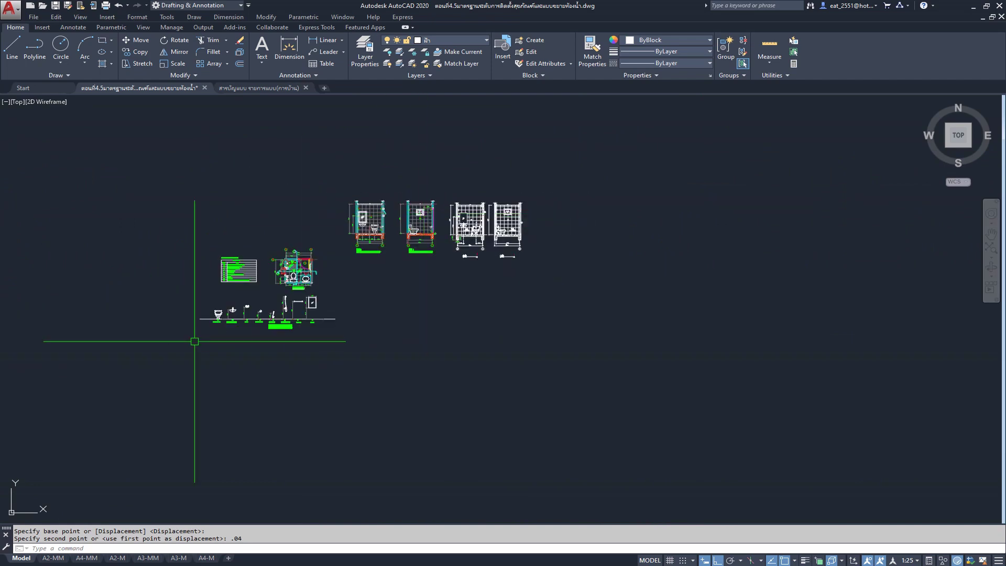
pyautogui.scroll(3, 337, 303)
pyautogui.scroll(4, 366, 294)
pyautogui.scroll(1, 366, 294)
pyautogui.scroll(1, 377, 341)
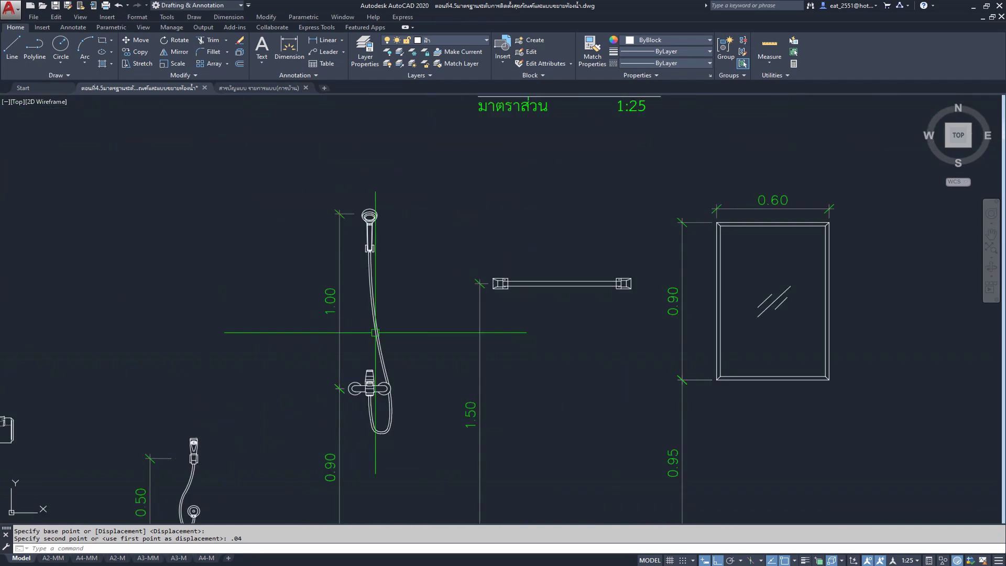
pyautogui.scroll(2, 298, 256)
pyautogui.click(298, 256)
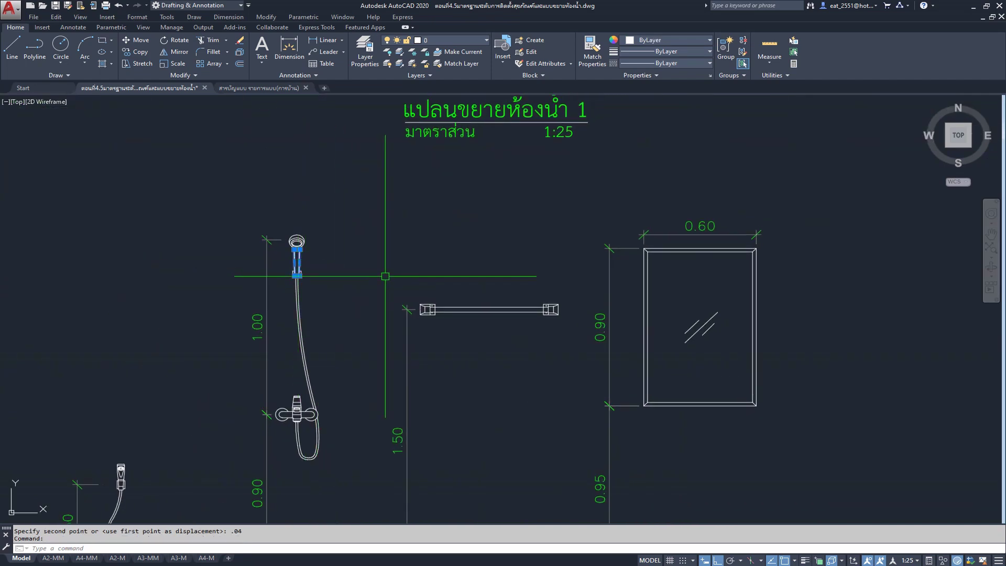
pyautogui.press('Escape')
pyautogui.scroll(-3, 384, 275)
pyautogui.scroll(-2, 389, 288)
pyautogui.scroll(1, 382, 225)
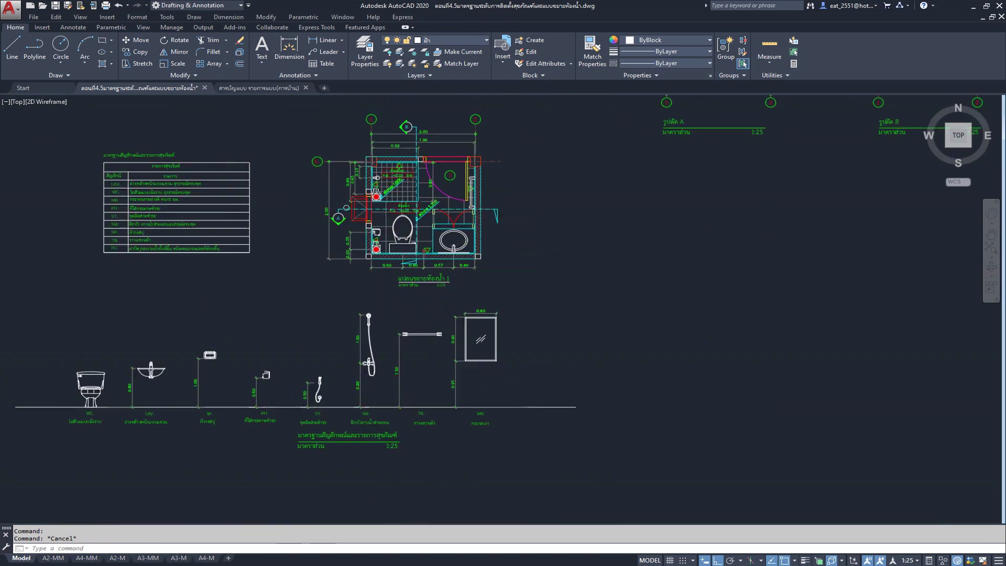
pyautogui.scroll(4, 371, 210)
pyautogui.scroll(4, 379, 176)
pyautogui.click(395, 229)
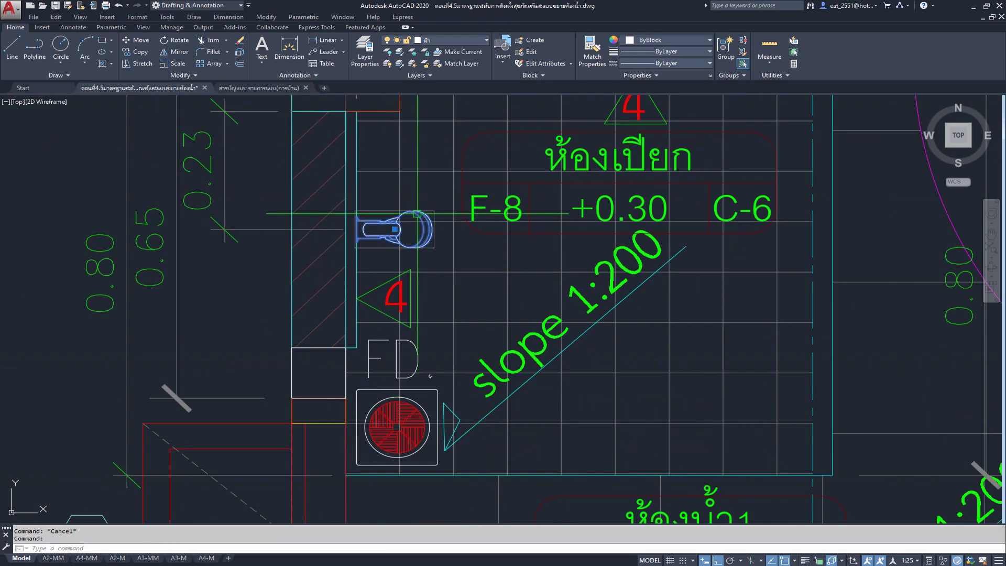
pyautogui.press('Escape')
# - Pan to the floor plan and legend table and show the Insert block tools
pyautogui.scroll(-2, 508, 278)
pyautogui.scroll(-3, 506, 280)
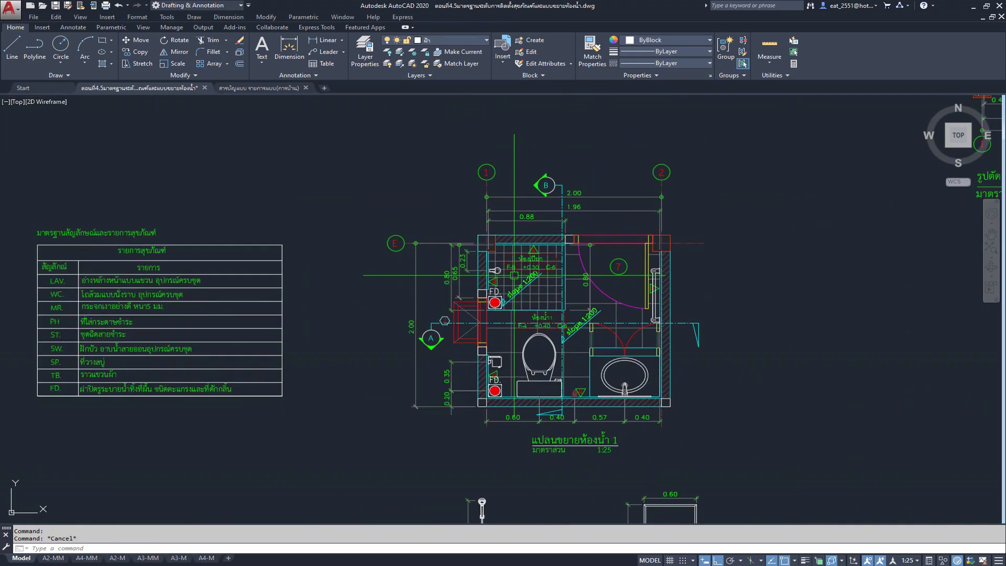
pyautogui.moveTo(486, 298); pyautogui.dragTo(520, 241, button='middle')
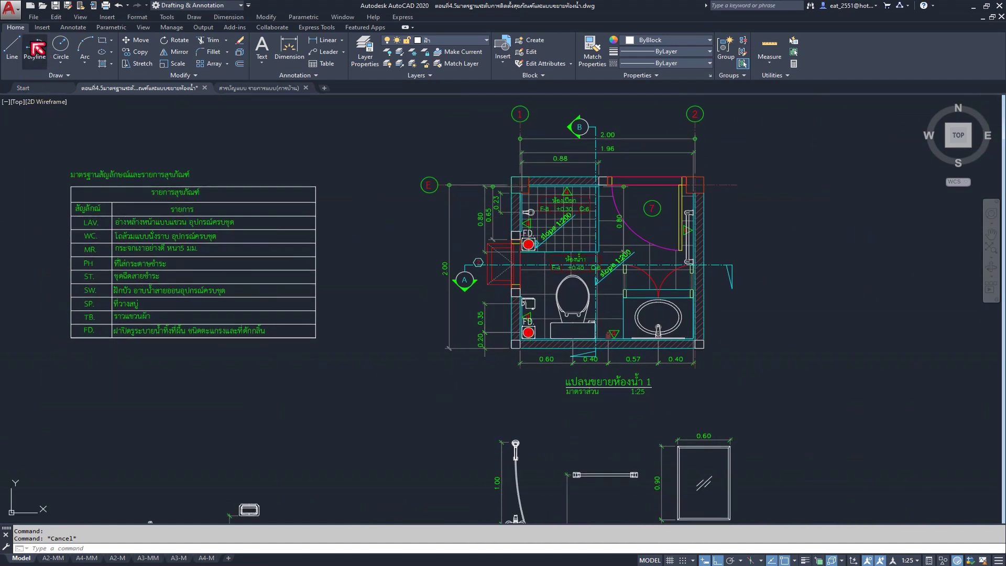
pyautogui.click(41, 27)
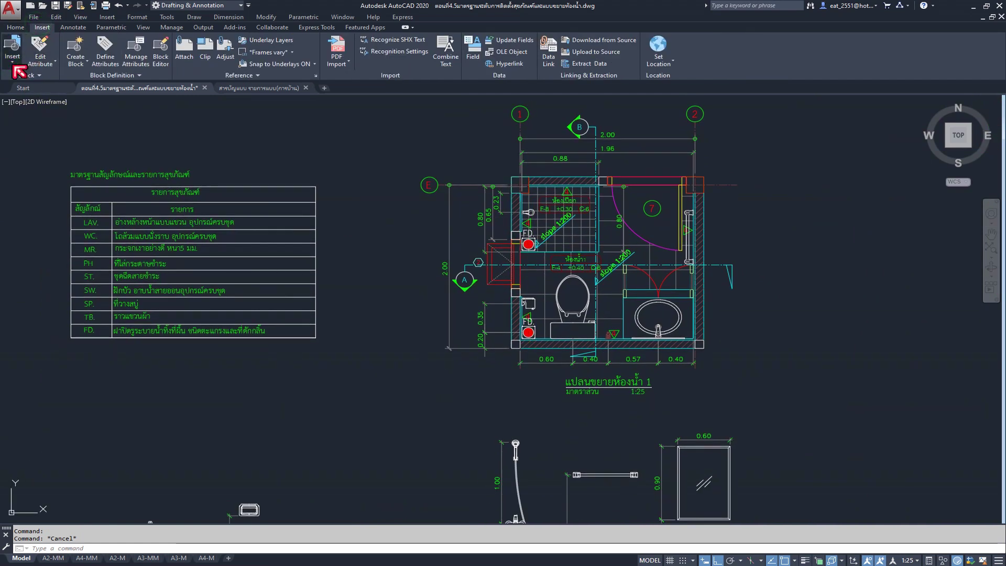
pyautogui.click(14, 66)
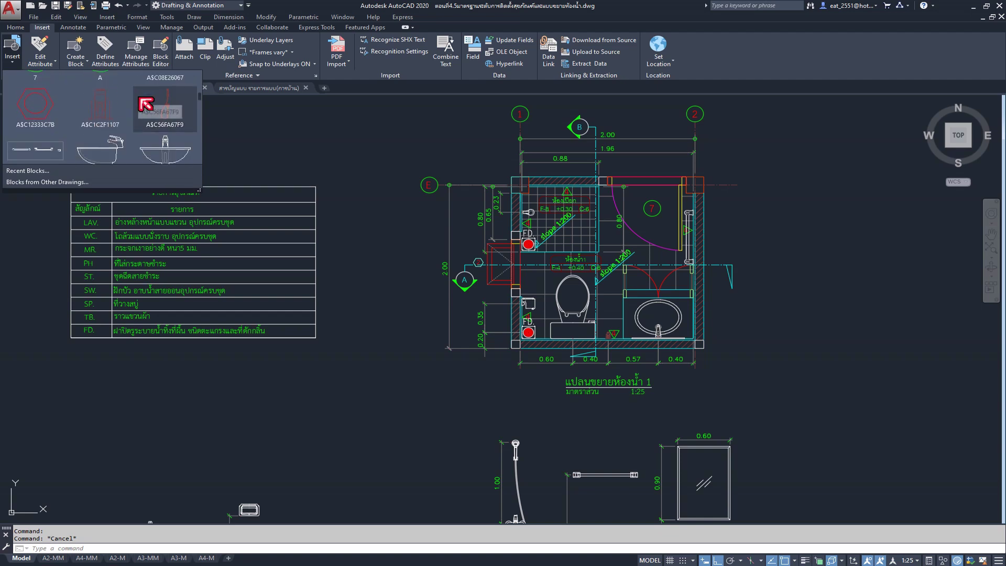
pyautogui.scroll(-1, 162, 122)
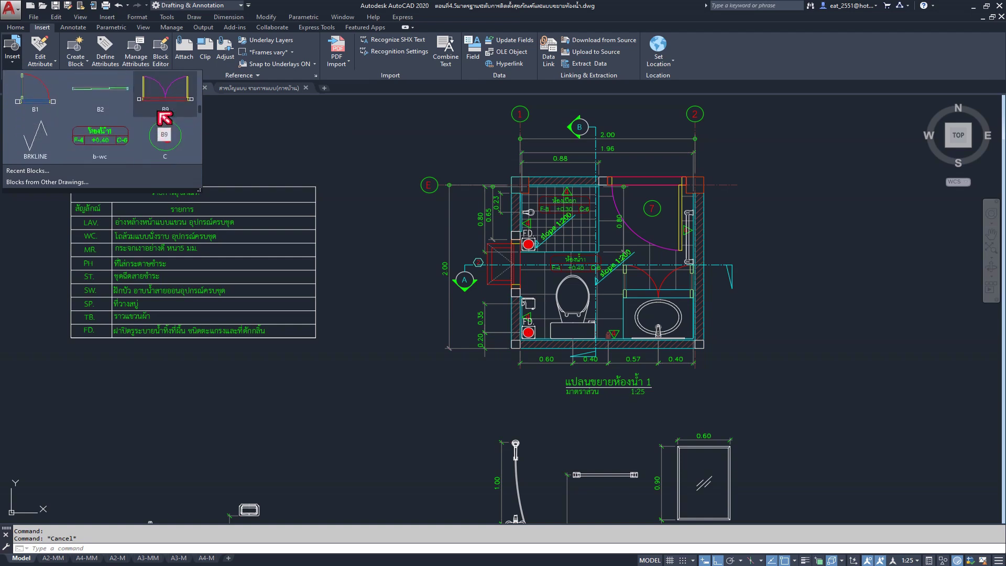
pyautogui.scroll(-1, 164, 116)
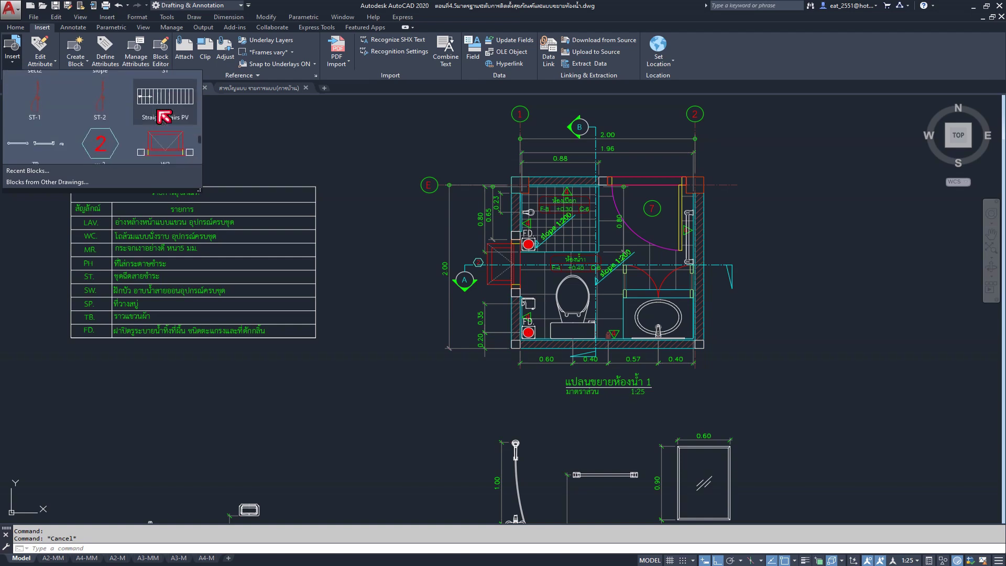
pyautogui.scroll(-1, 164, 116)
pyautogui.scroll(-1, 163, 116)
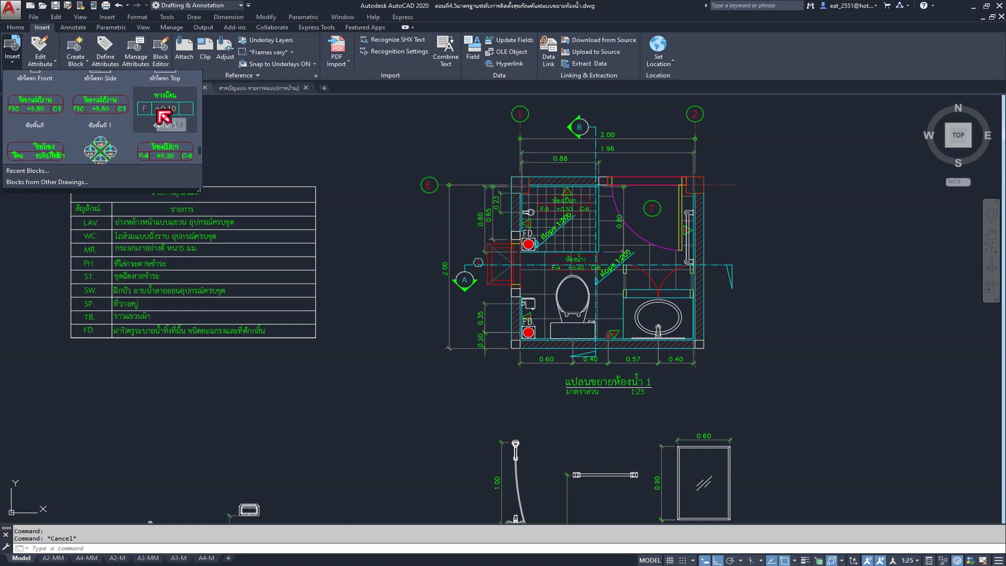
pyautogui.scroll(-1, 164, 116)
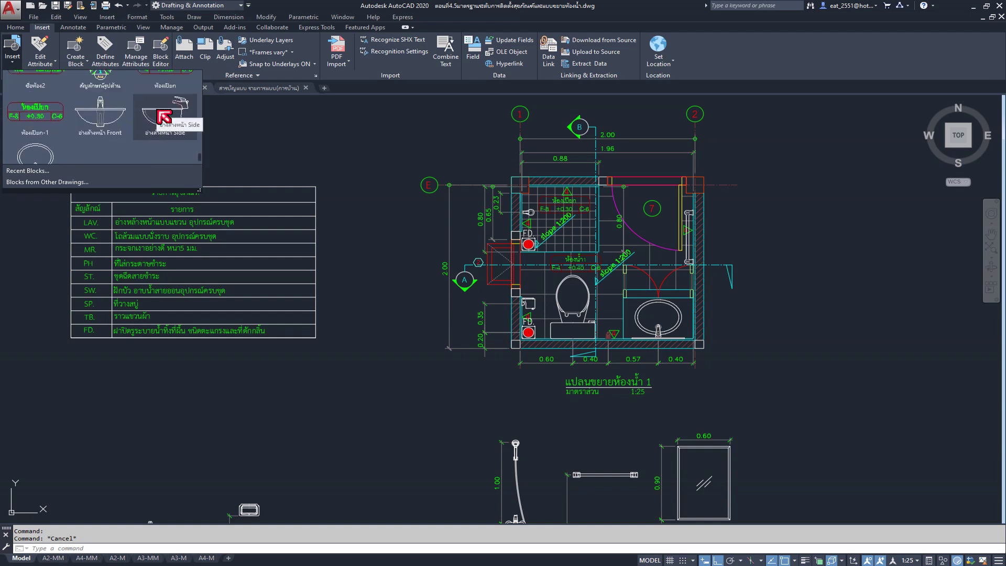
pyautogui.scroll(3, 164, 116)
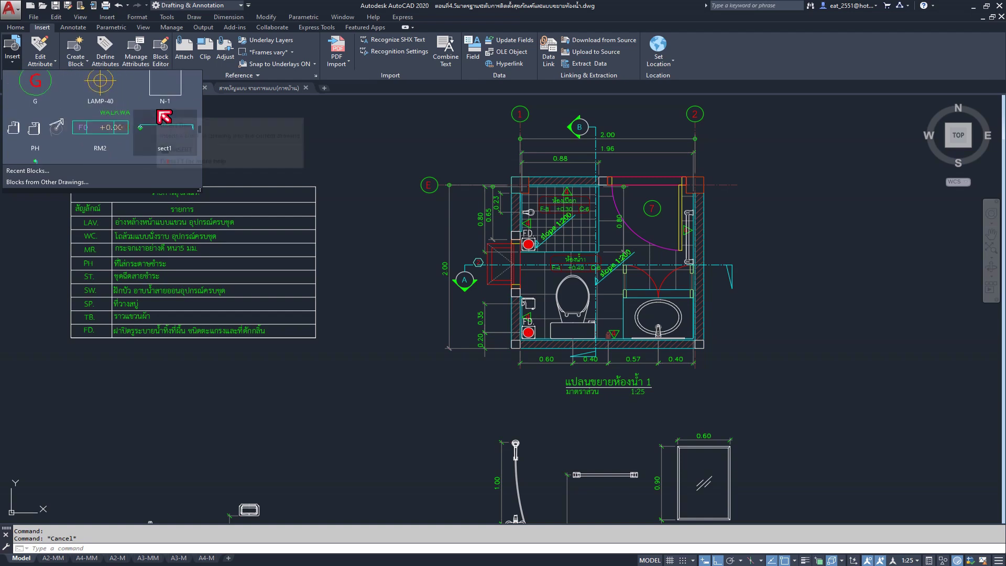
pyautogui.scroll(2, 164, 116)
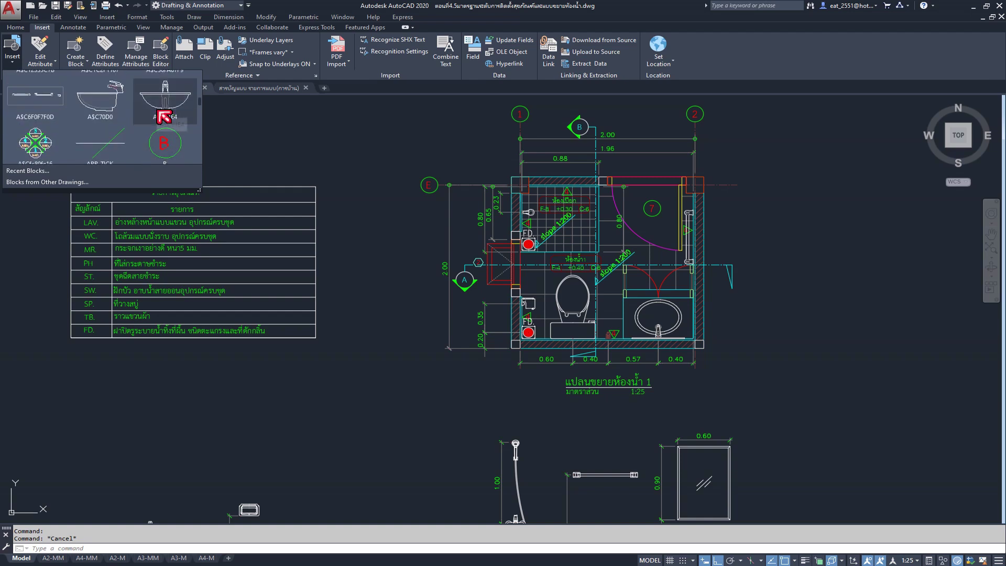
pyautogui.scroll(2, 164, 116)
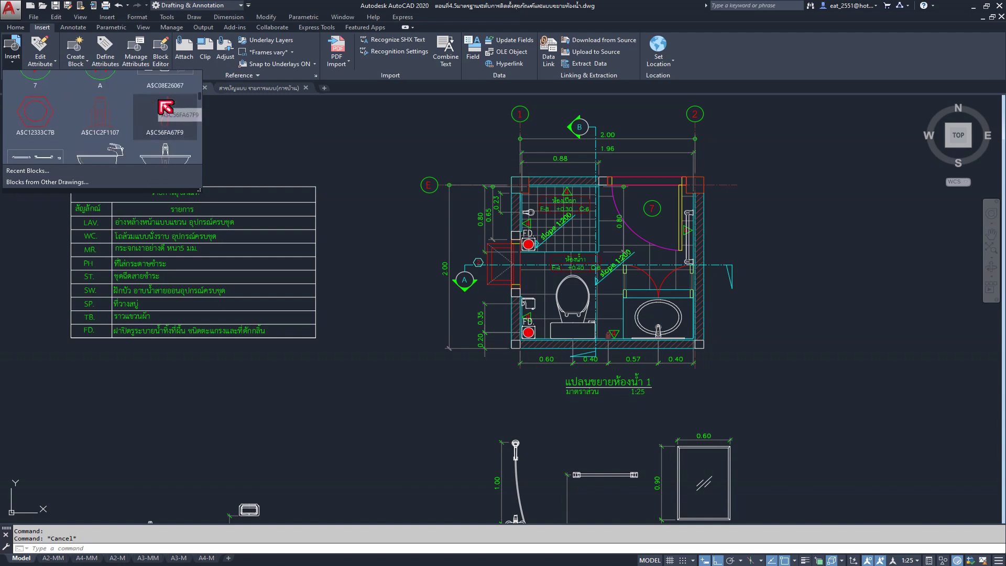
pyautogui.scroll(-1, 163, 106)
pyautogui.scroll(1, 164, 106)
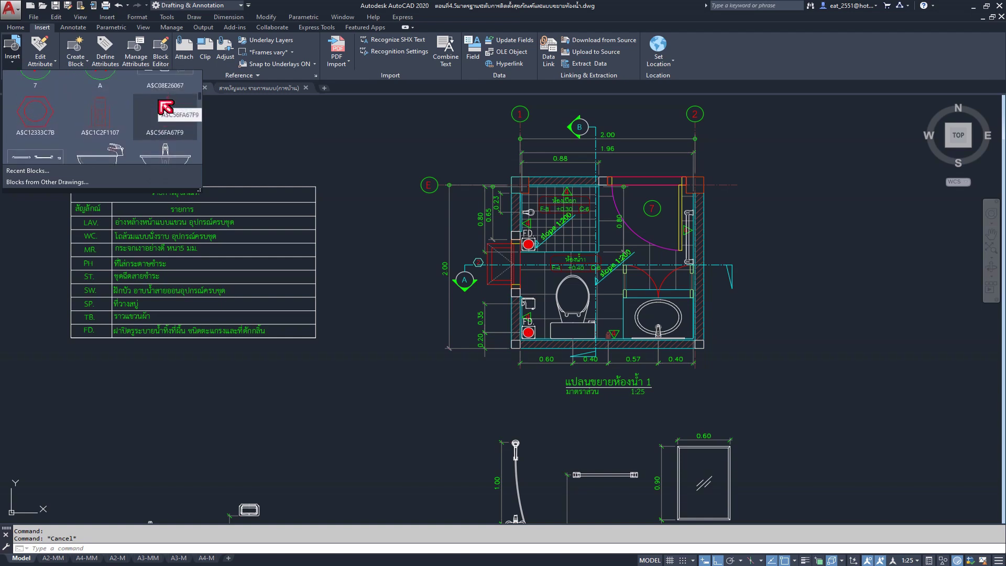
pyautogui.scroll(-1, 162, 105)
pyautogui.click(361, 205)
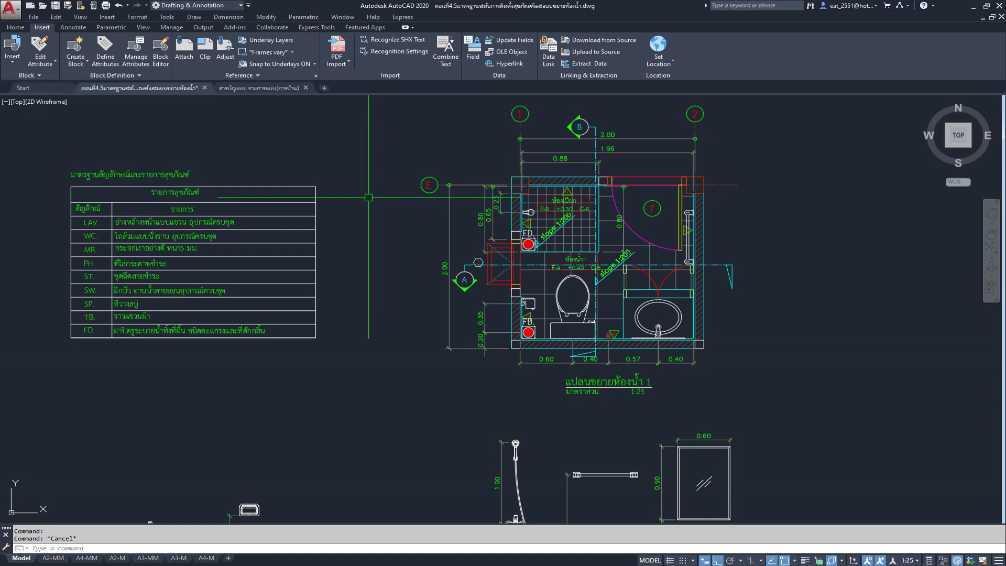
pyautogui.scroll(-2, 367, 220)
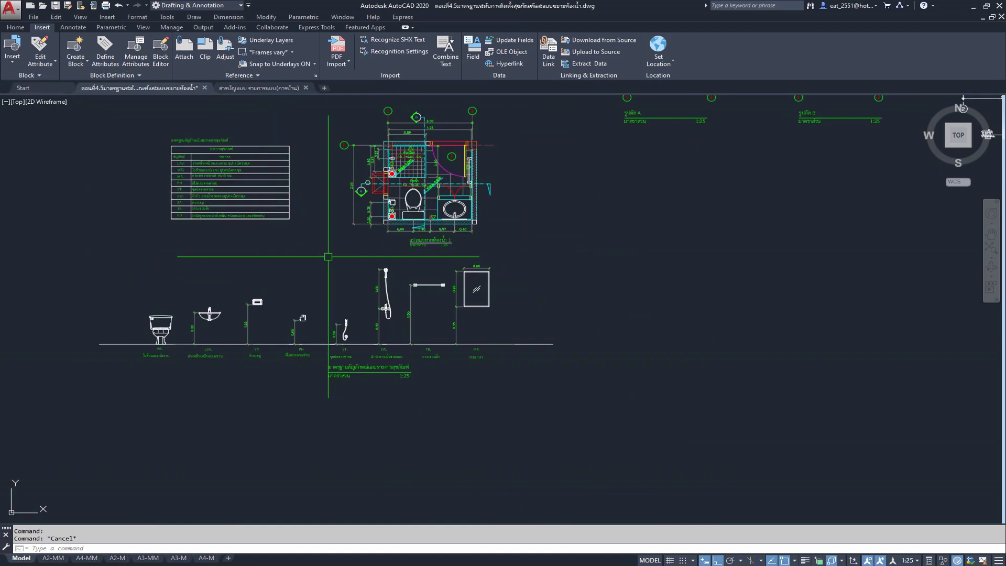
pyautogui.scroll(5, 465, 366)
pyautogui.scroll(-5, 465, 365)
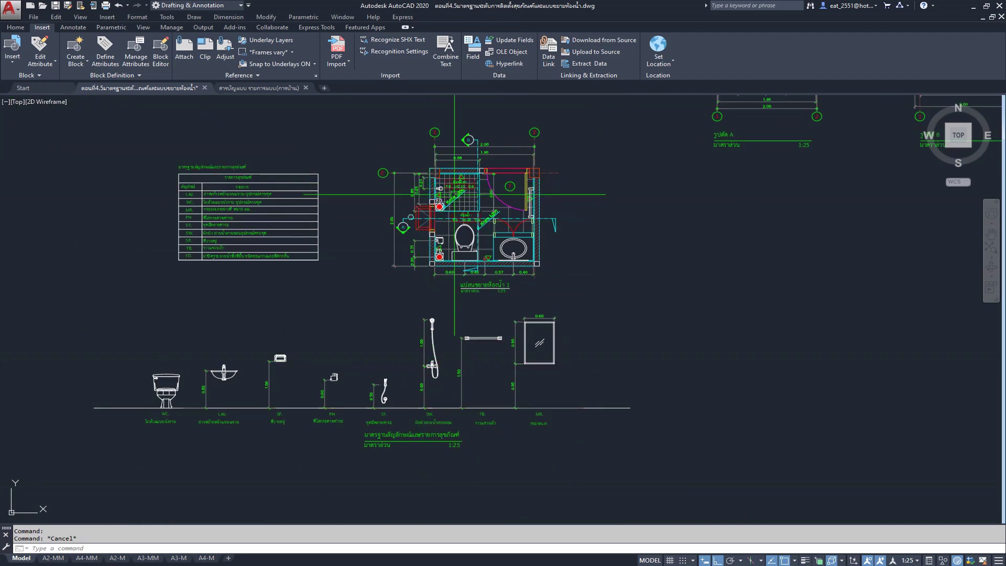
pyautogui.scroll(4, 431, 184)
pyautogui.scroll(5, 431, 184)
pyautogui.scroll(2, 445, 196)
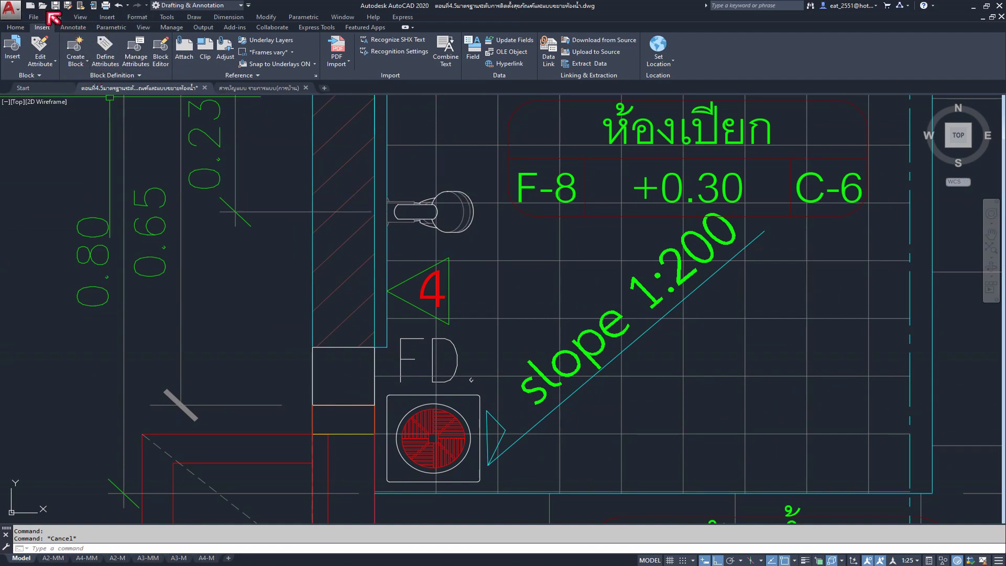
# - Open BLOCK-3update.dwg from the block folder one level up
pyautogui.hotkey('ctrl', 'o')
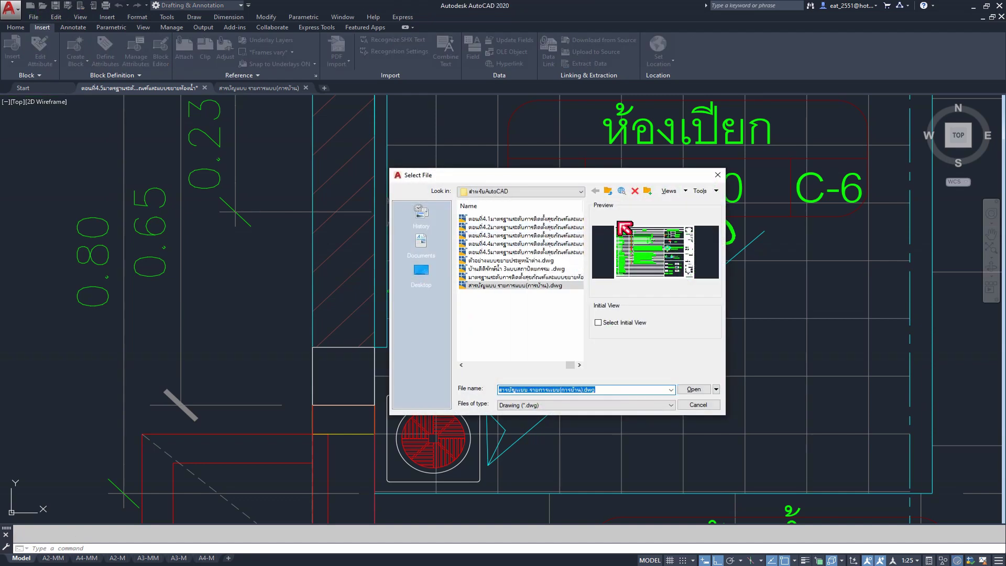
pyautogui.click(608, 192)
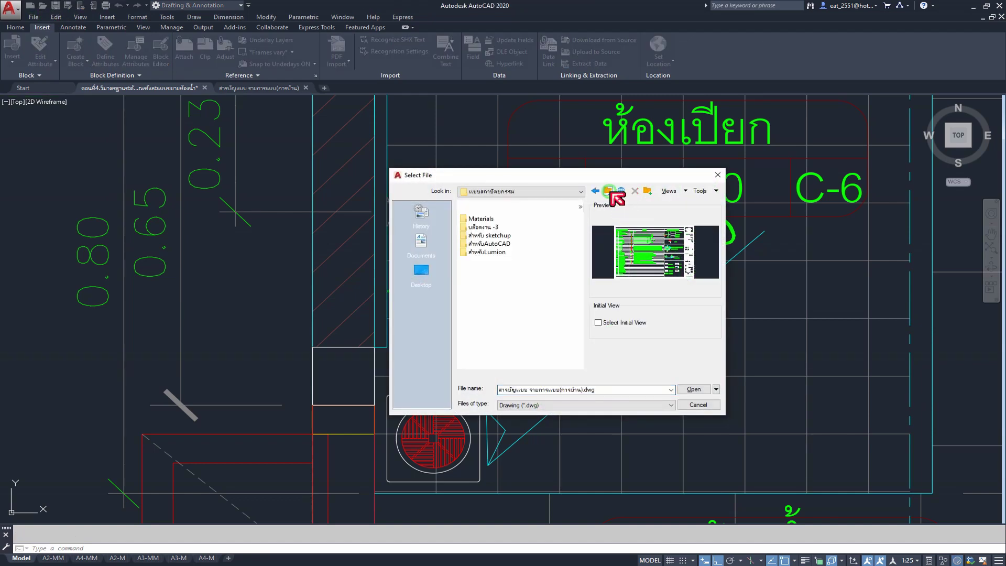
pyautogui.doubleClick(483, 228)
pyautogui.click(484, 220)
pyautogui.click(690, 390)
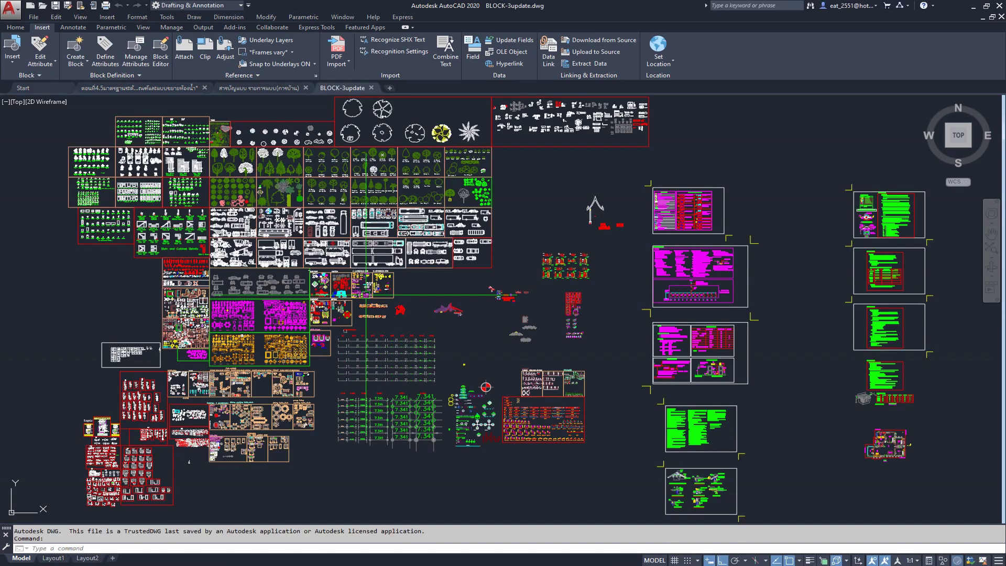
# - Zoom and pan across the BLOCK-3update library to find the ct370 fixtures
pyautogui.scroll(2, 486, 386)
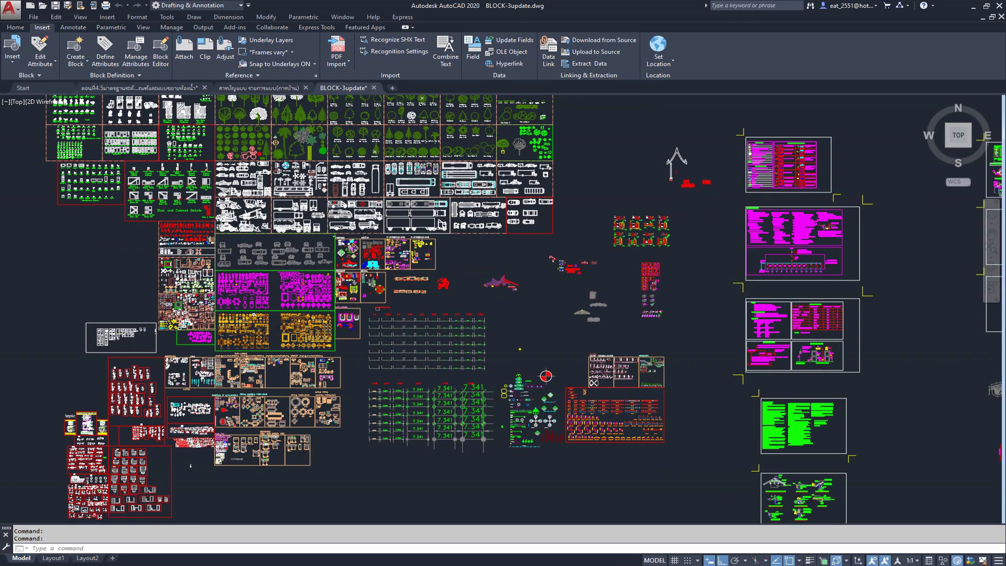
pyautogui.scroll(5, 419, 408)
pyautogui.scroll(2, 366, 429)
pyautogui.scroll(4, 311, 449)
pyautogui.scroll(-1, 312, 449)
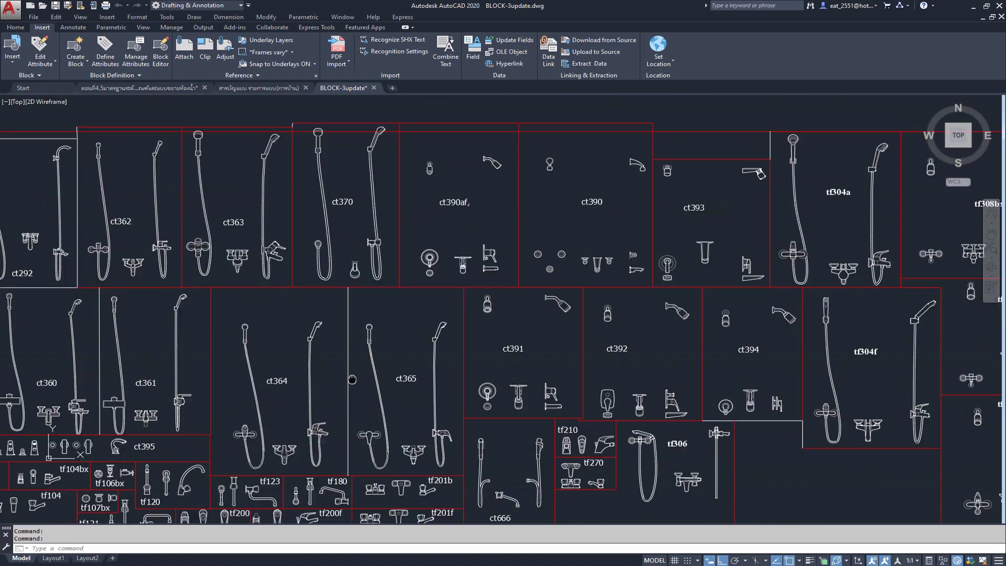
pyautogui.scroll(-1, 393, 347)
pyautogui.scroll(-1, 385, 314)
pyautogui.scroll(-1, 378, 283)
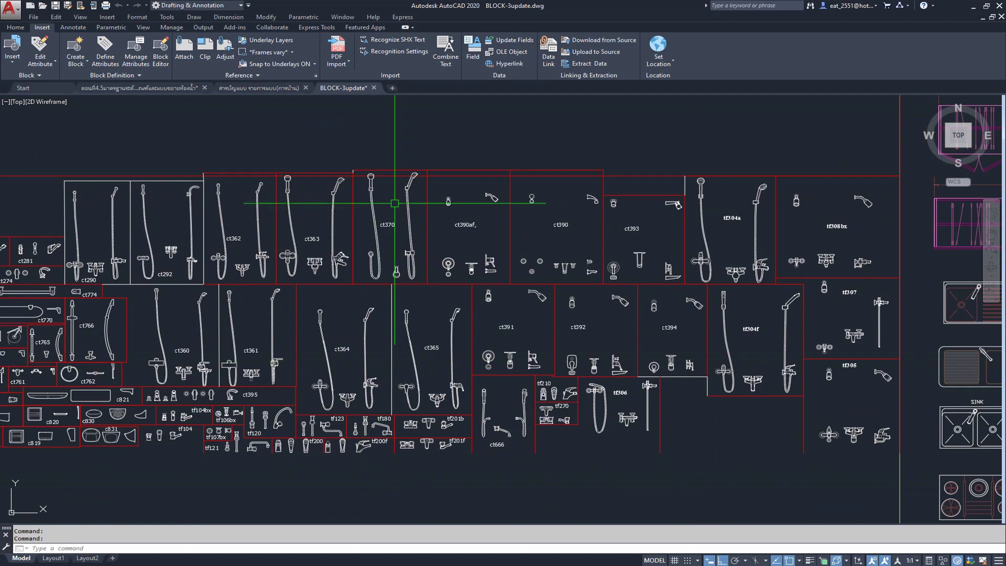
pyautogui.scroll(-1, 395, 203)
pyautogui.scroll(1, 395, 203)
pyautogui.scroll(3, 395, 220)
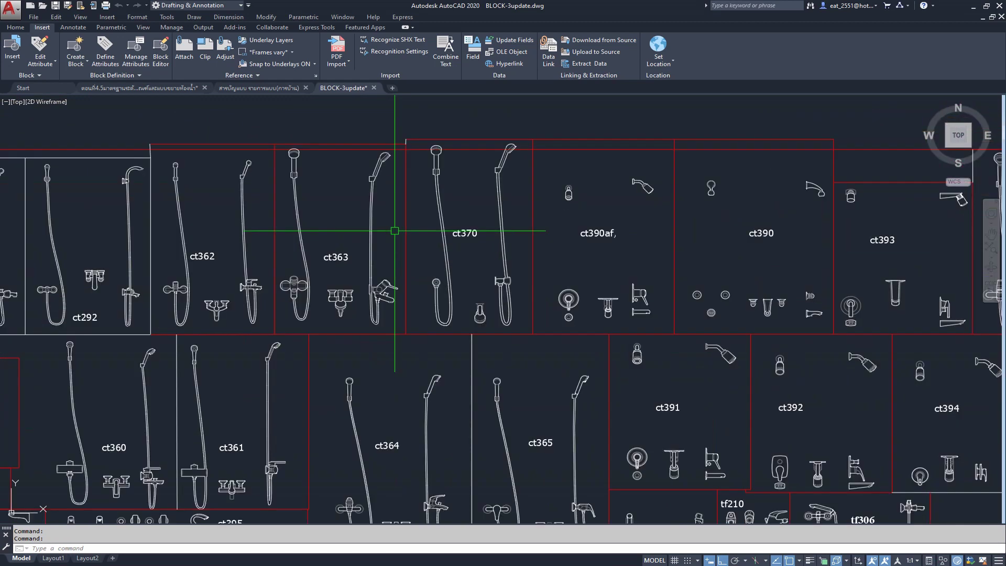
pyautogui.scroll(-5, 394, 230)
pyautogui.scroll(3, 377, 273)
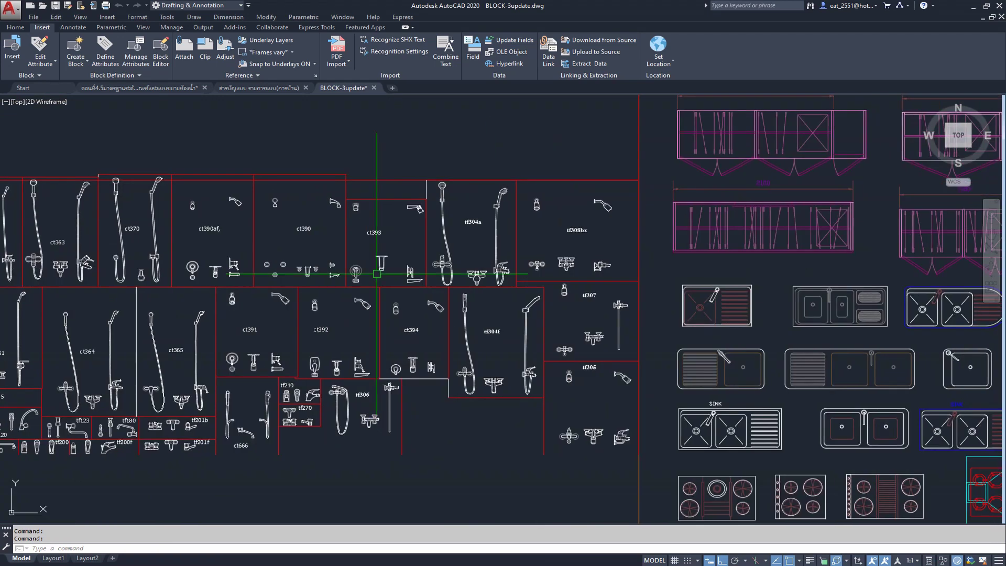
pyautogui.moveTo(392, 419); pyautogui.dragTo(460, 353, button='middle')
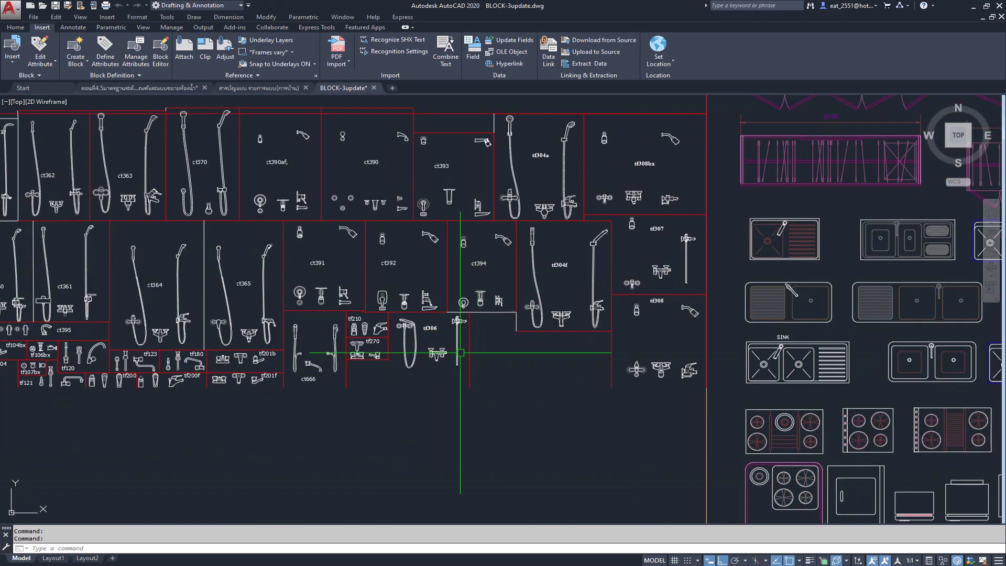
pyautogui.scroll(-3, 631, 296)
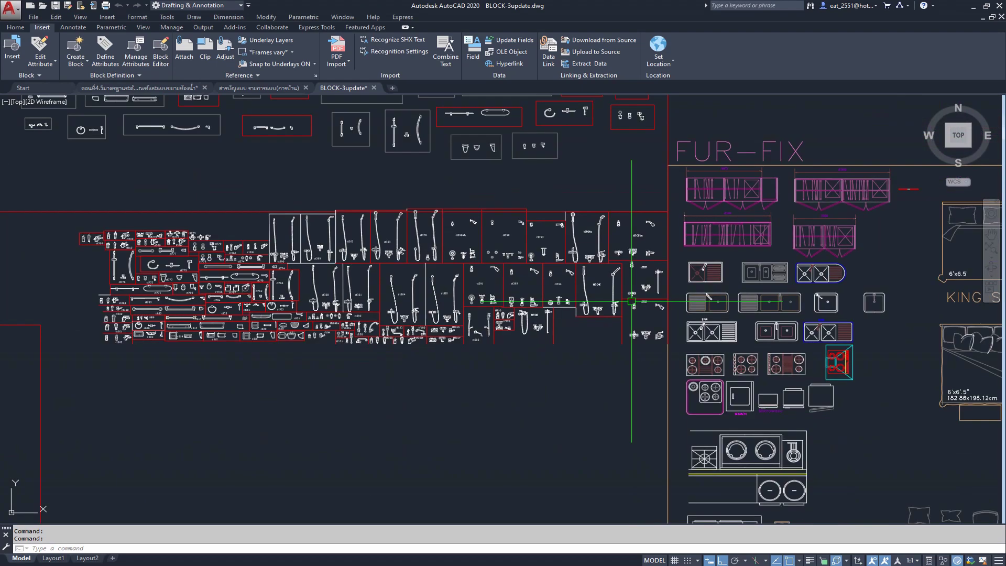
pyautogui.moveTo(376, 329)
pyautogui.mouseDown(button='middle')
pyautogui.moveTo(402, 349)
pyautogui.moveTo(398, 409)
pyautogui.mouseUp(button='middle')
# - Window-select the ct370 hand-shower set (186 objects) and copy it to the clipboard
pyautogui.scroll(1, 478, 352)
pyautogui.scroll(1, 482, 309)
pyautogui.scroll(2, 524, 320)
pyautogui.scroll(1, 383, 331)
pyautogui.scroll(2, 461, 294)
pyautogui.scroll(2, 440, 335)
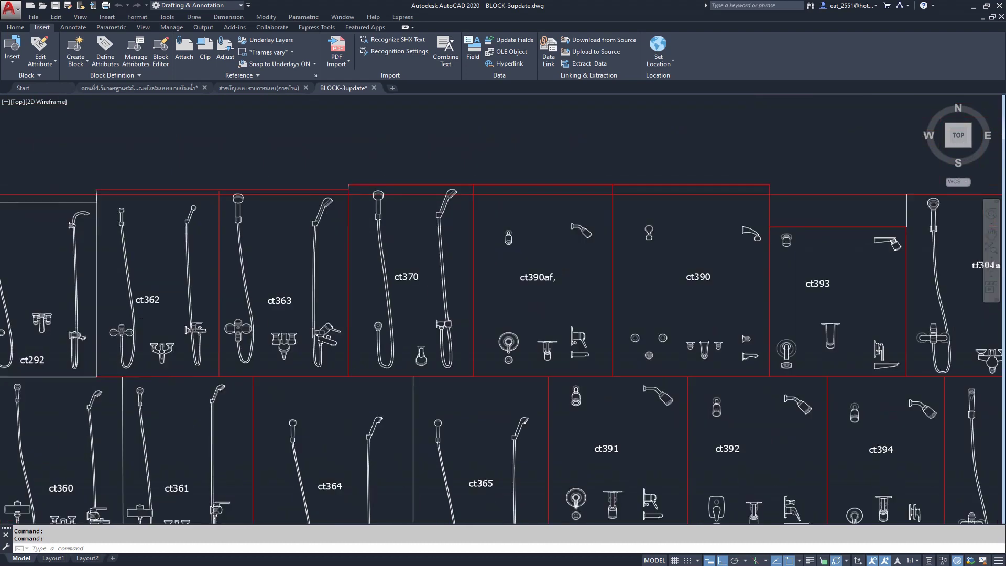
pyautogui.scroll(2, 424, 373)
pyautogui.scroll(-4, 424, 373)
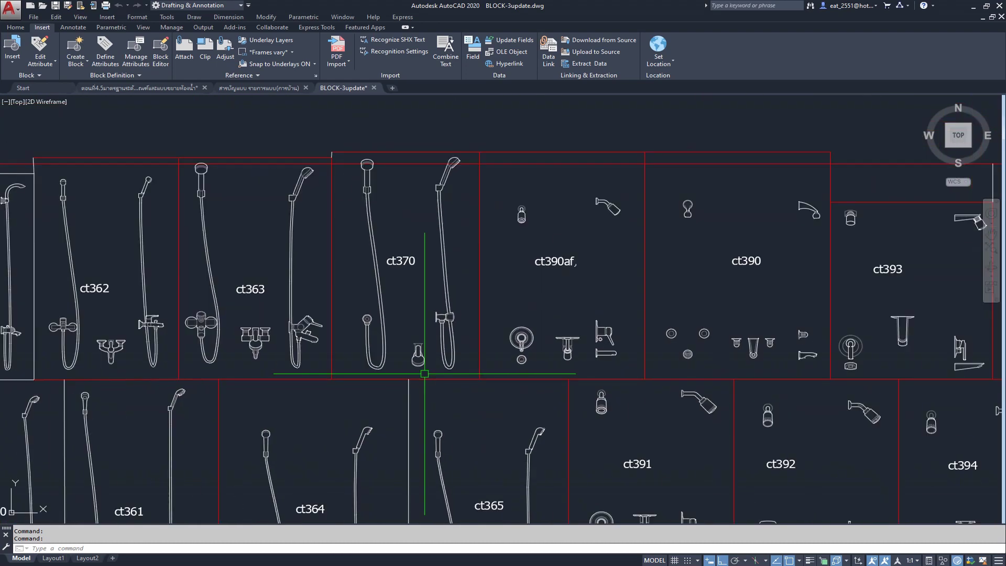
pyautogui.click(341, 126)
pyautogui.click(468, 383)
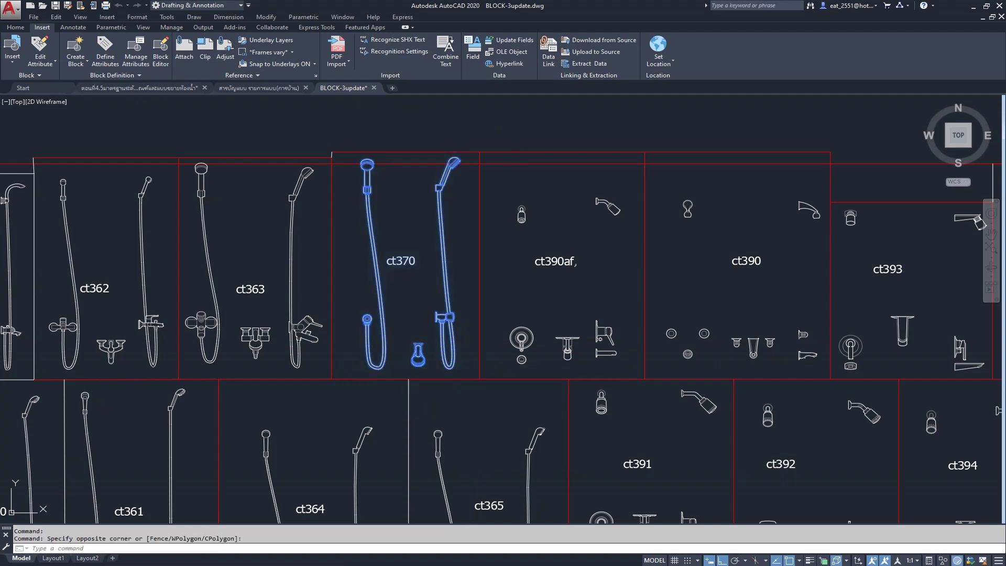
pyautogui.hotkey('ctrl', 'c')
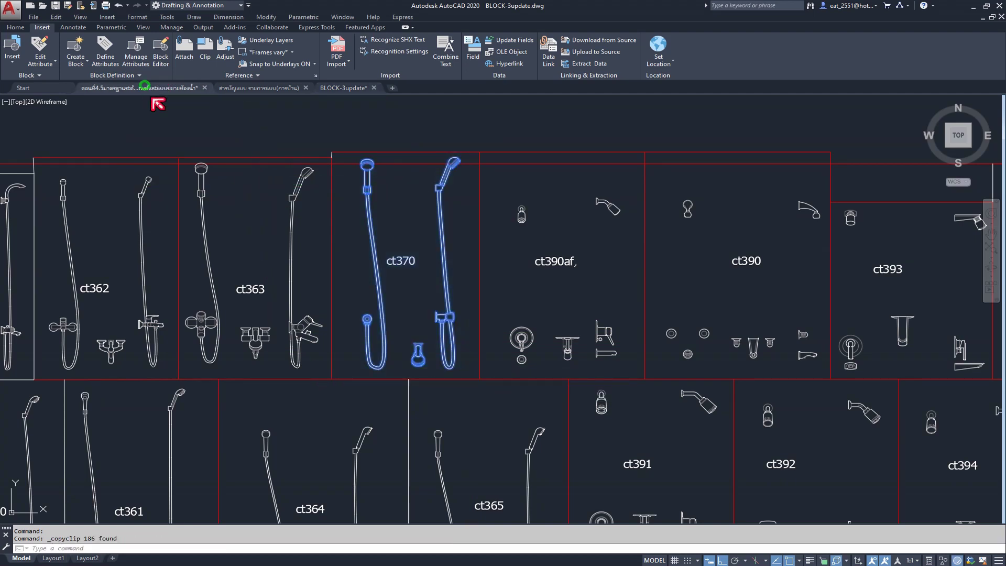
# - Paste the ct370 fixtures into the bathroom drawing, right of the mirror elevation
pyautogui.click(145, 86)
pyautogui.scroll(-5, 367, 181)
pyautogui.scroll(-5, 366, 180)
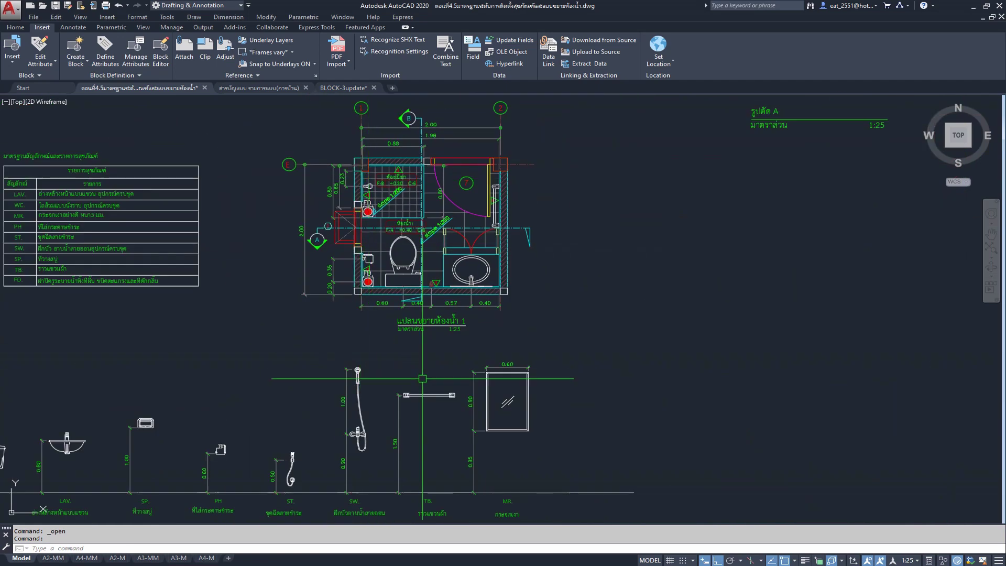
pyautogui.scroll(4, 357, 462)
pyautogui.hotkey('ctrl', 'v')
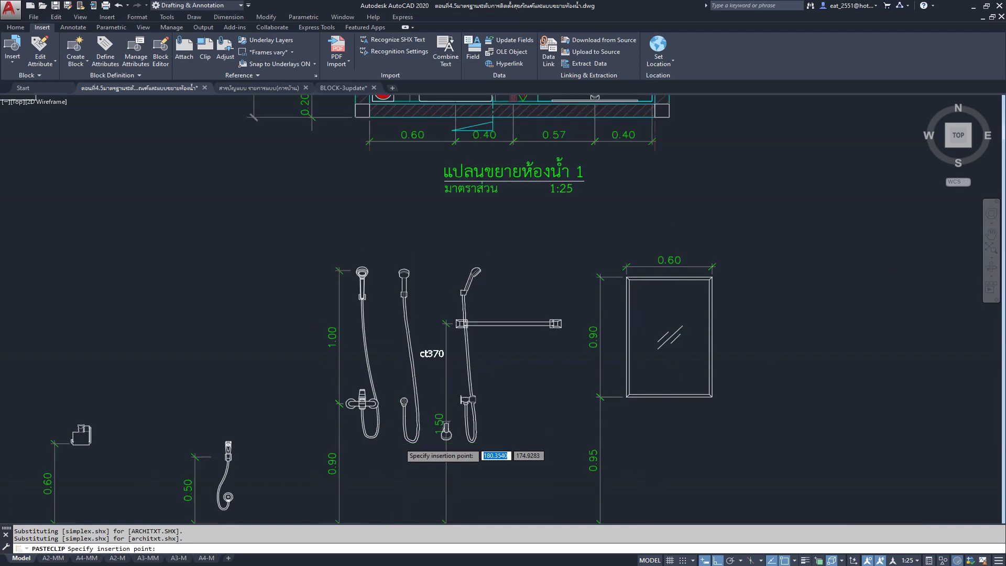
pyautogui.scroll(-2, 246, 393)
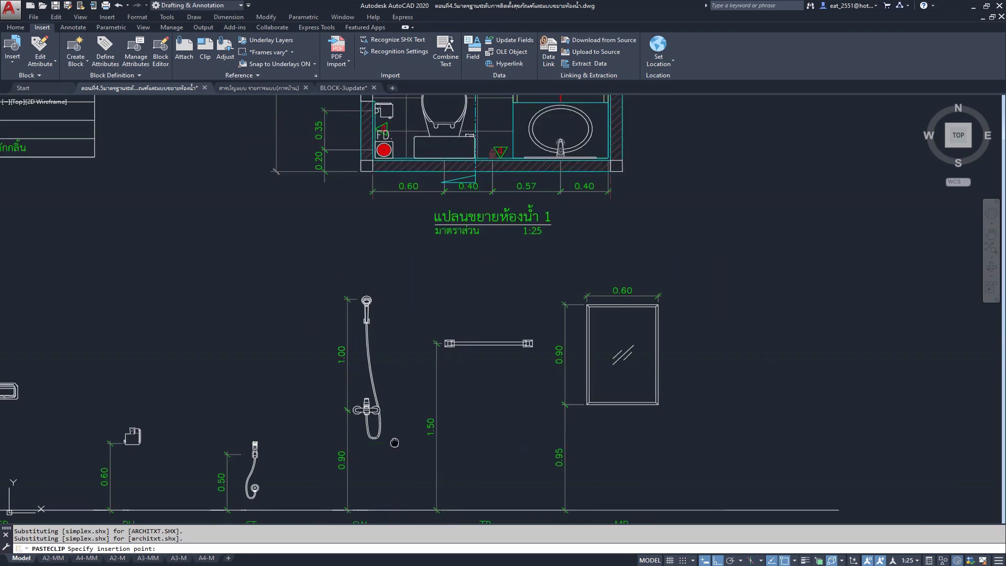
pyautogui.click(667, 417)
# - Check the pasted shower head, then window-select the SW shower elevation
pyautogui.scroll(1, 361, 408)
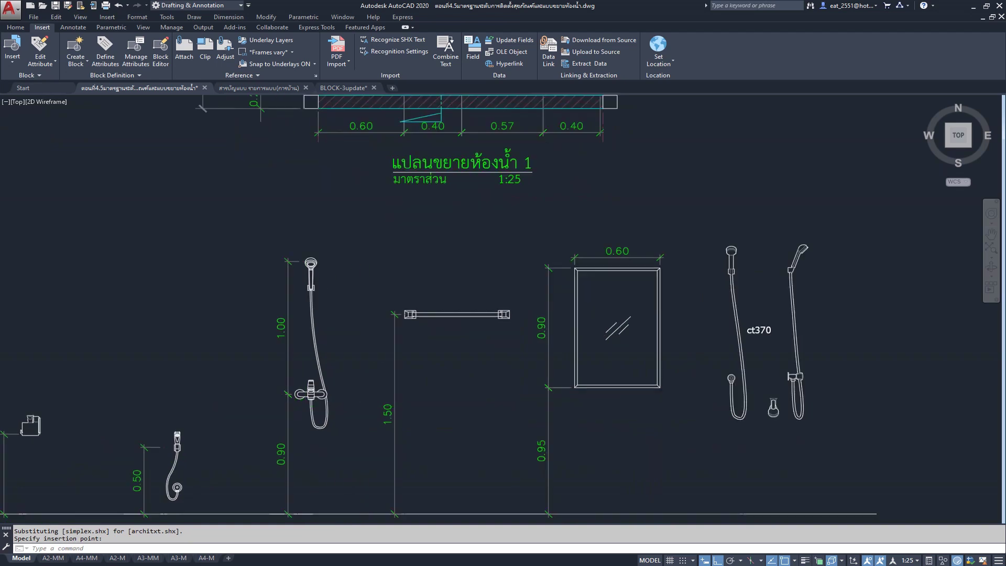
pyautogui.scroll(1, 362, 409)
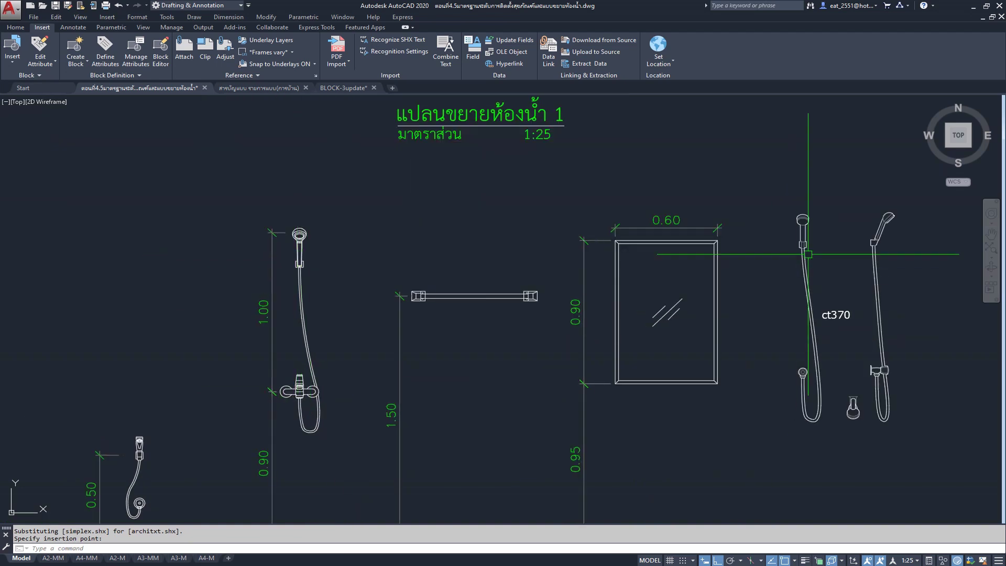
pyautogui.click(802, 223)
pyautogui.press('Escape')
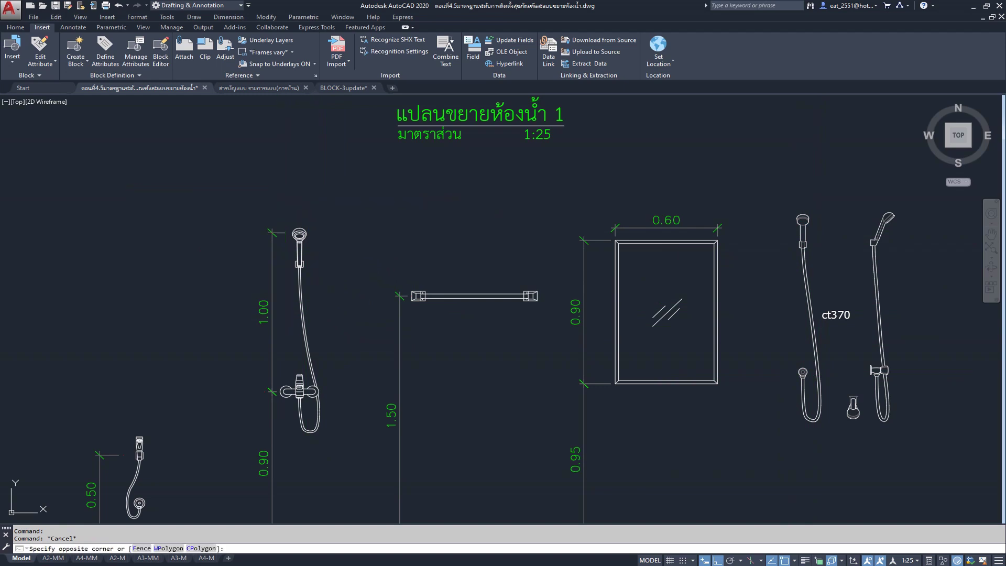
pyautogui.click(277, 187)
pyautogui.click(350, 458)
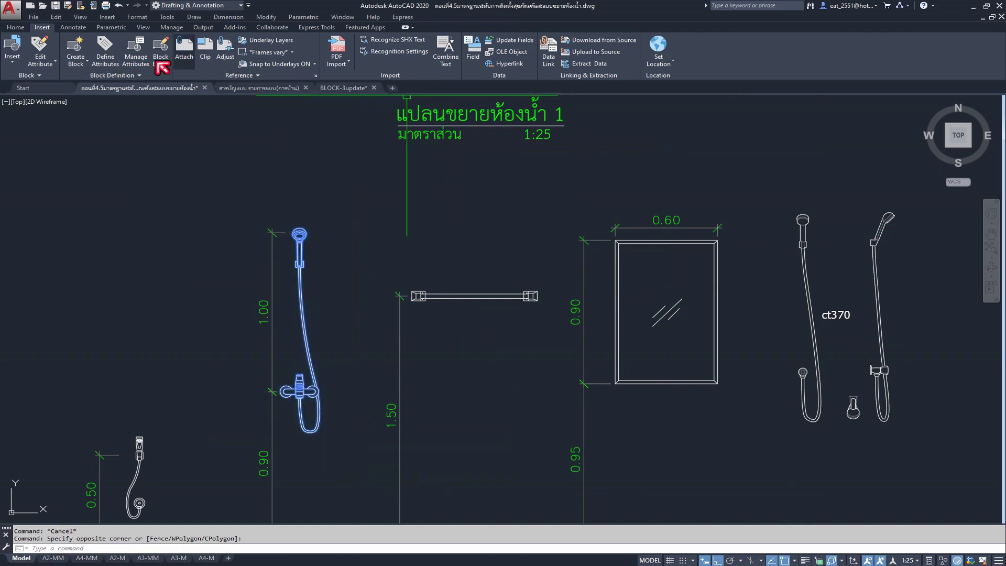
# - Group the SW shower elevation into a single object
pyautogui.click(15, 27)
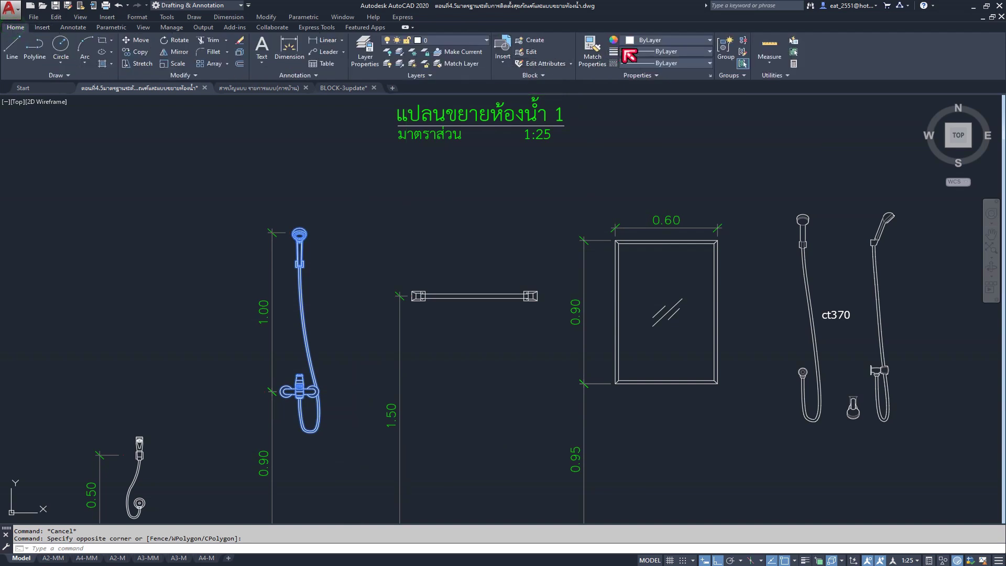
pyautogui.click(728, 51)
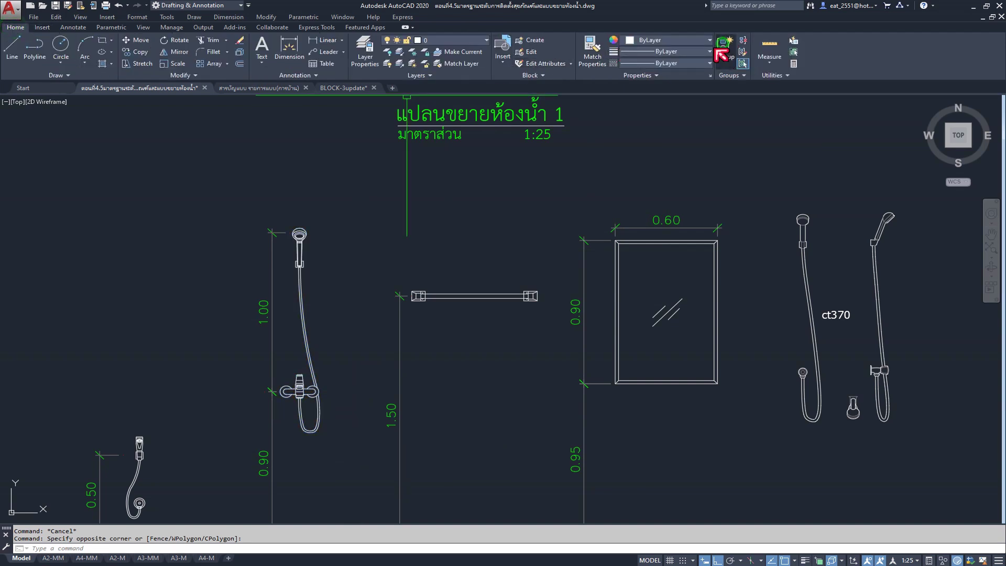
pyautogui.moveTo(274, 315); pyautogui.dragTo(467, 314, button='middle')
pyautogui.scroll(1, 467, 314)
pyautogui.click(419, 313)
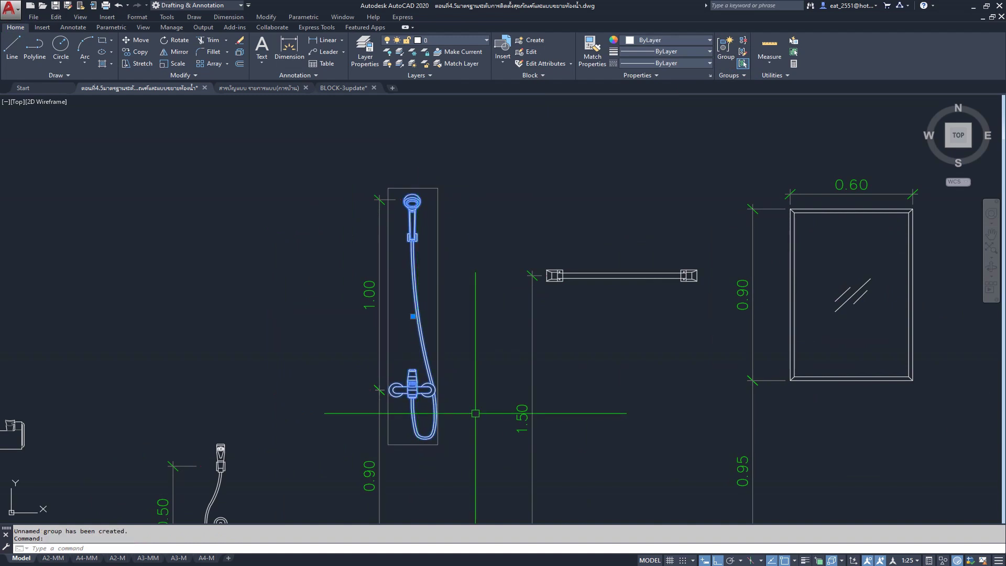
pyautogui.press('Escape')
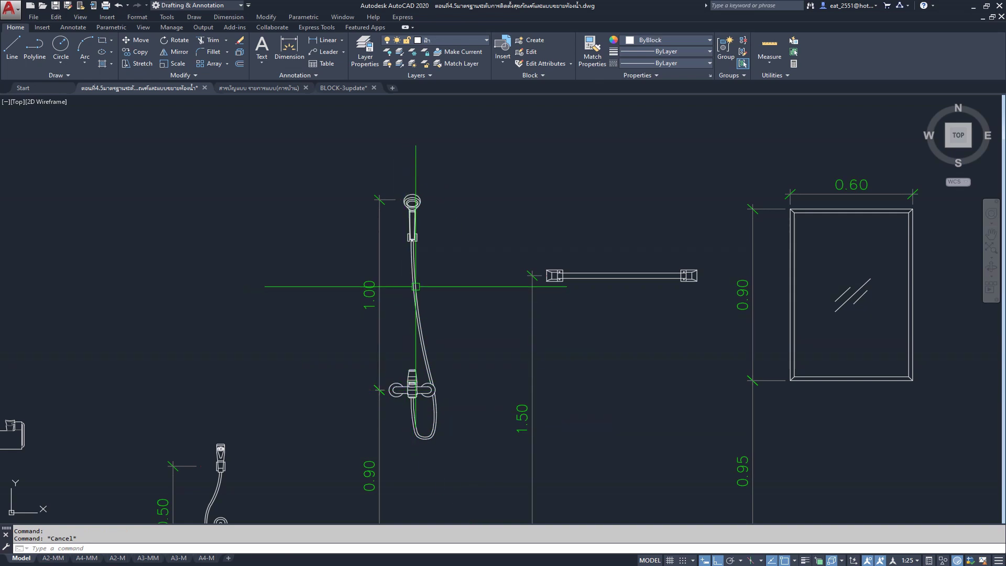
# - Convert the grouped shower into block SH. with its base point at the shower bottom
pyautogui.click(416, 287)
pyautogui.write('B')
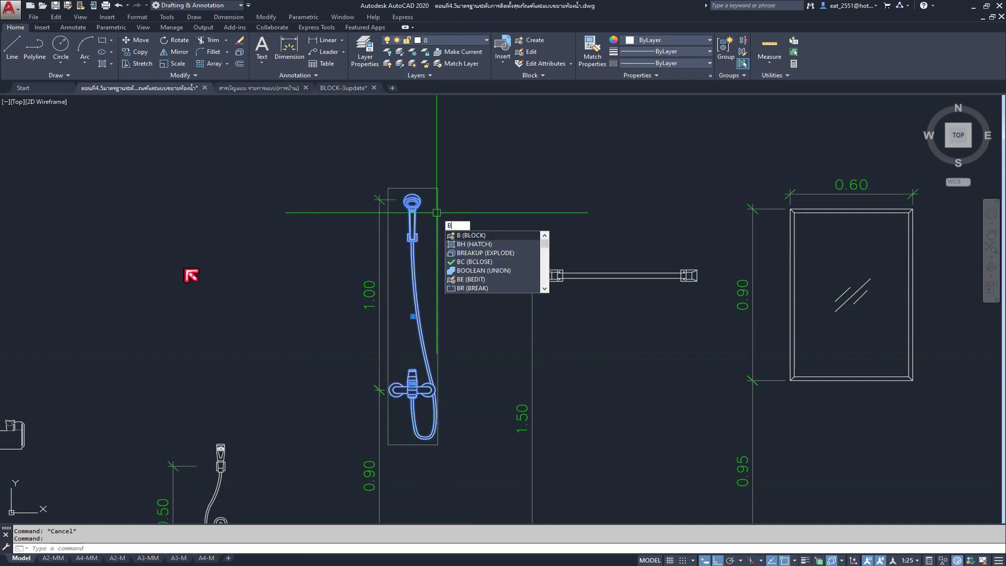
pyautogui.press('Return')
pyautogui.write('SH.')
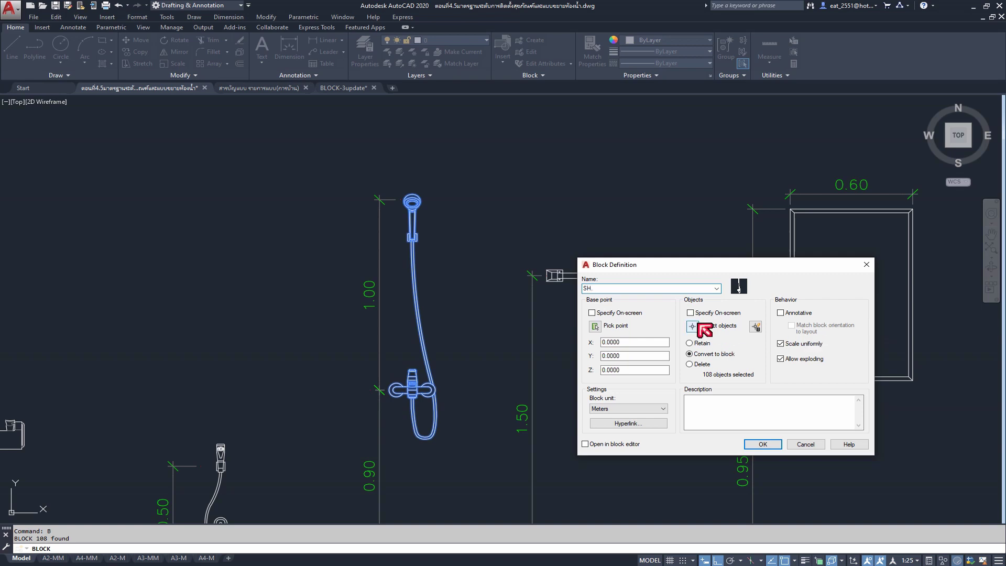
pyautogui.click(595, 326)
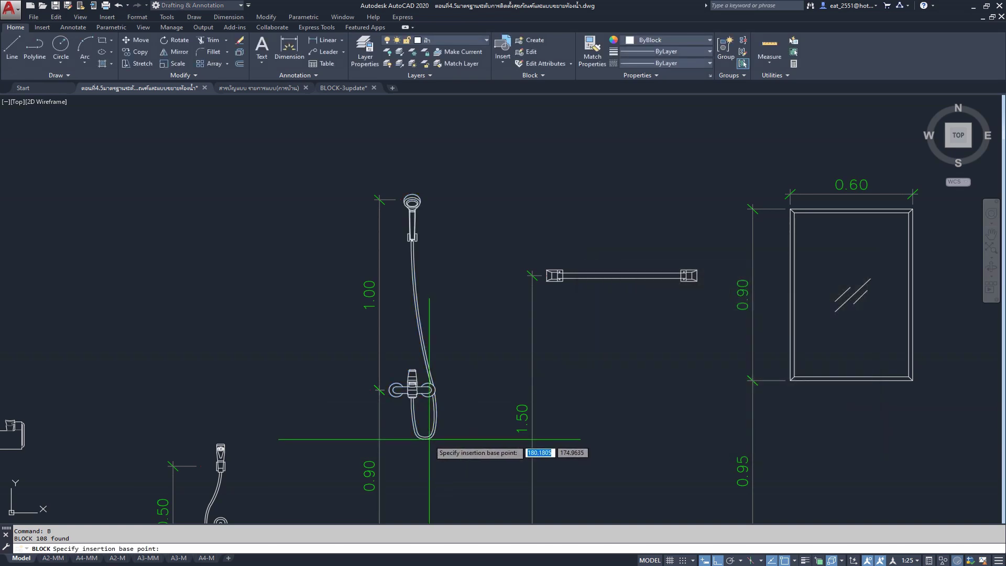
pyautogui.click(424, 438)
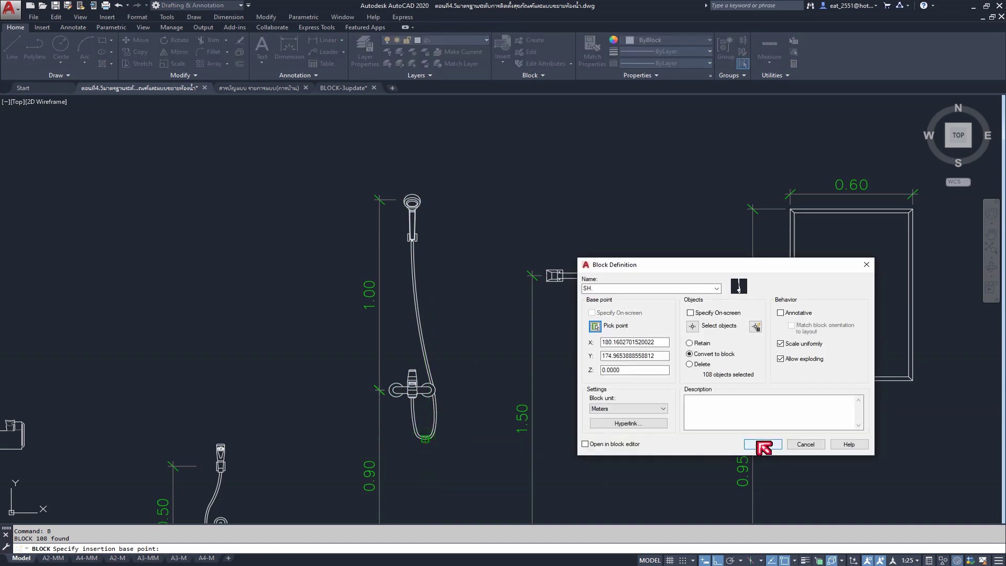
pyautogui.click(758, 444)
# - Erase the SH. shower block from the SW elevation, leaving its dimensions
pyautogui.scroll(-5, 424, 315)
pyautogui.scroll(2, 424, 315)
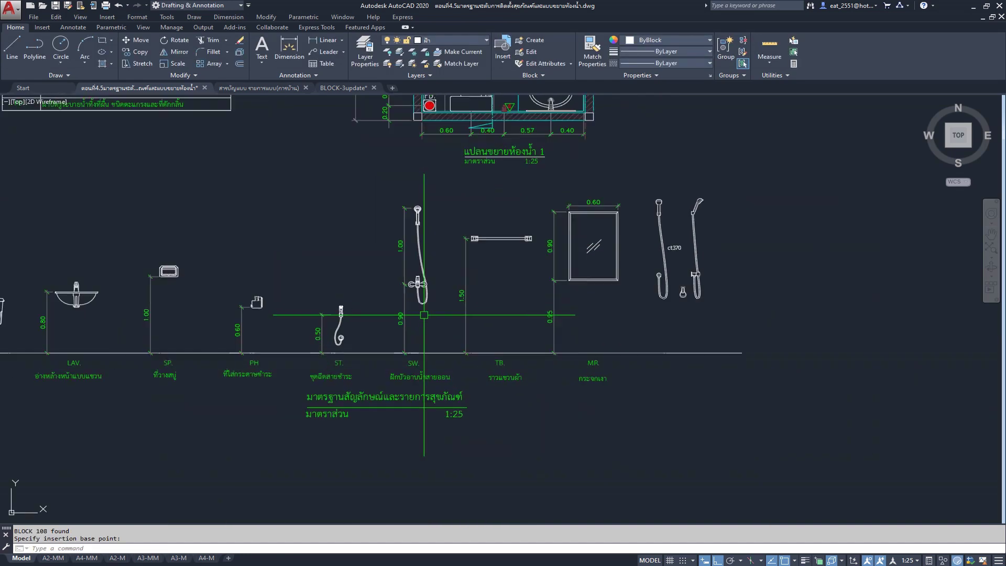
pyautogui.scroll(2, 424, 315)
pyautogui.scroll(1, 408, 313)
pyautogui.scroll(1, 420, 301)
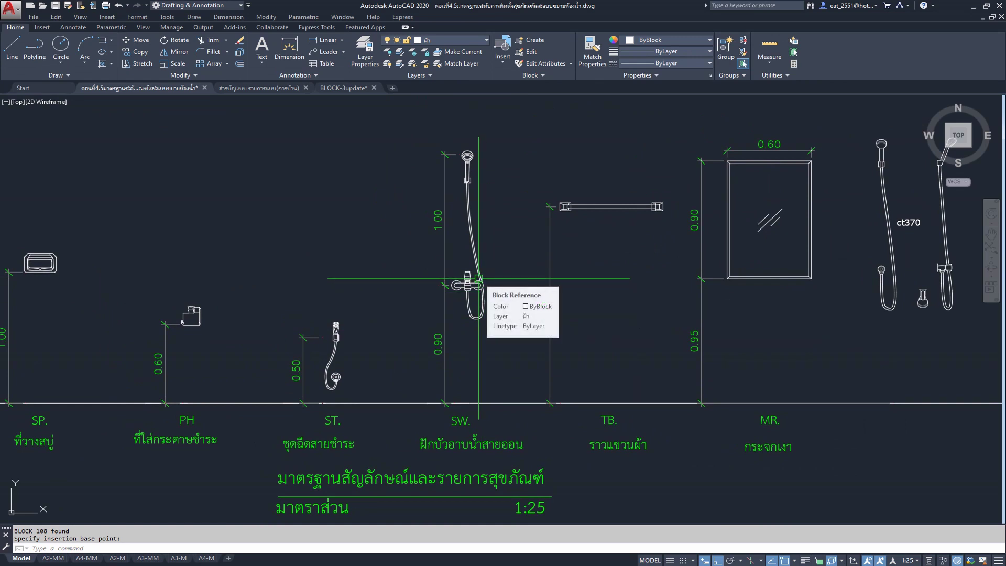
pyautogui.click(478, 278)
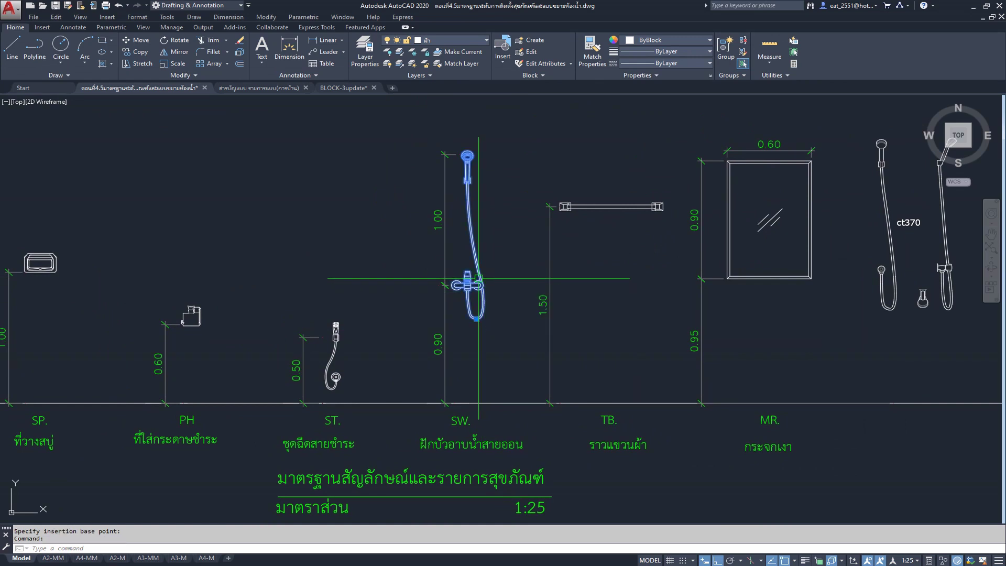
pyautogui.press('Delete')
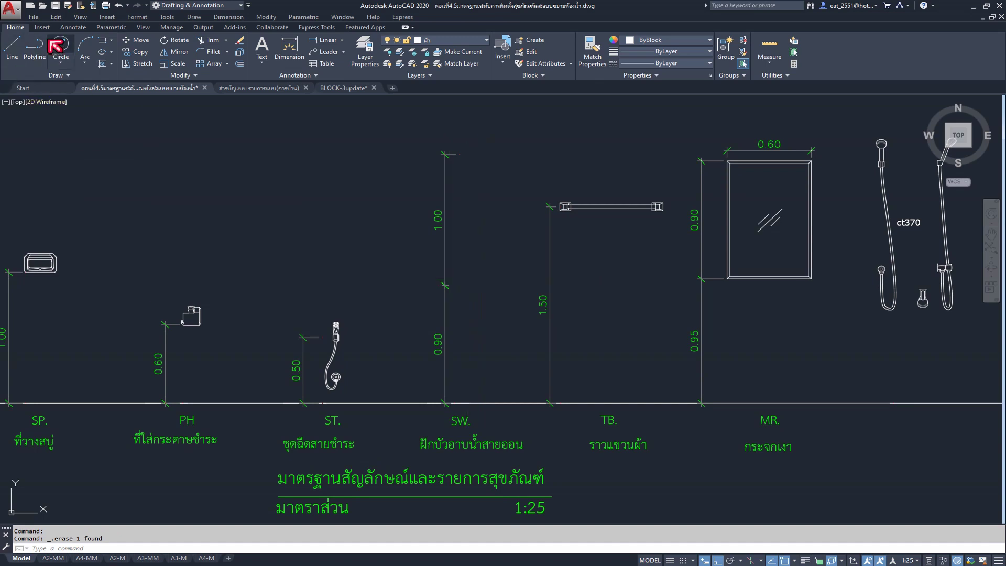
# - Pick the SH. block from the Insert tab's block gallery for placement
pyautogui.click(42, 28)
pyautogui.click(11, 63)
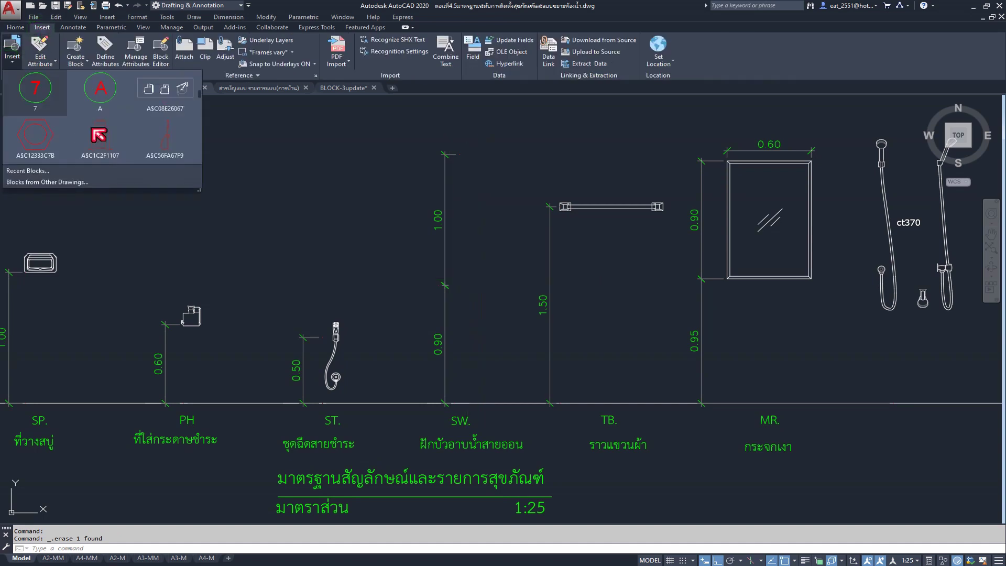
pyautogui.scroll(-2, 142, 118)
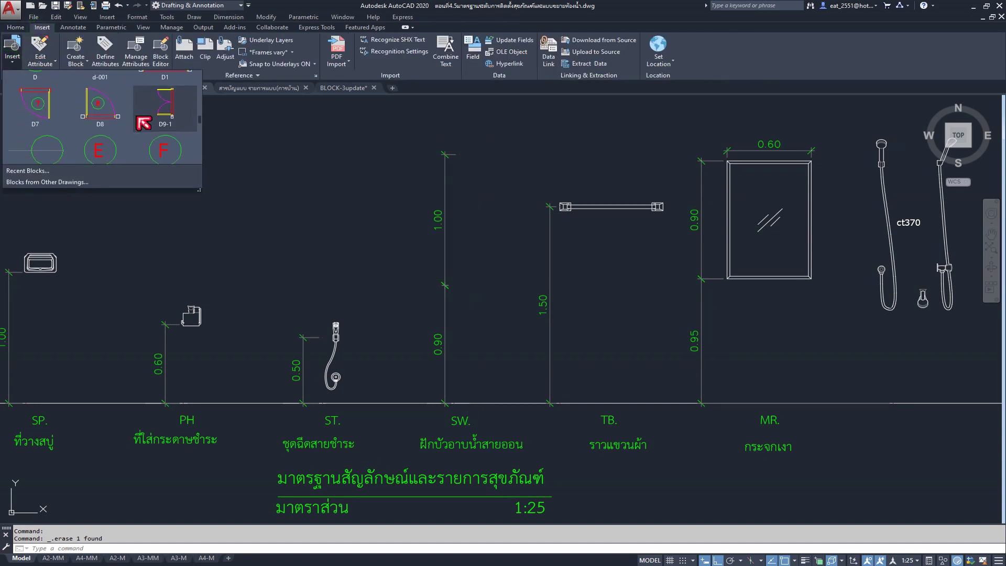
pyautogui.scroll(-2, 144, 126)
pyautogui.scroll(-2, 144, 140)
pyautogui.scroll(-2, 145, 141)
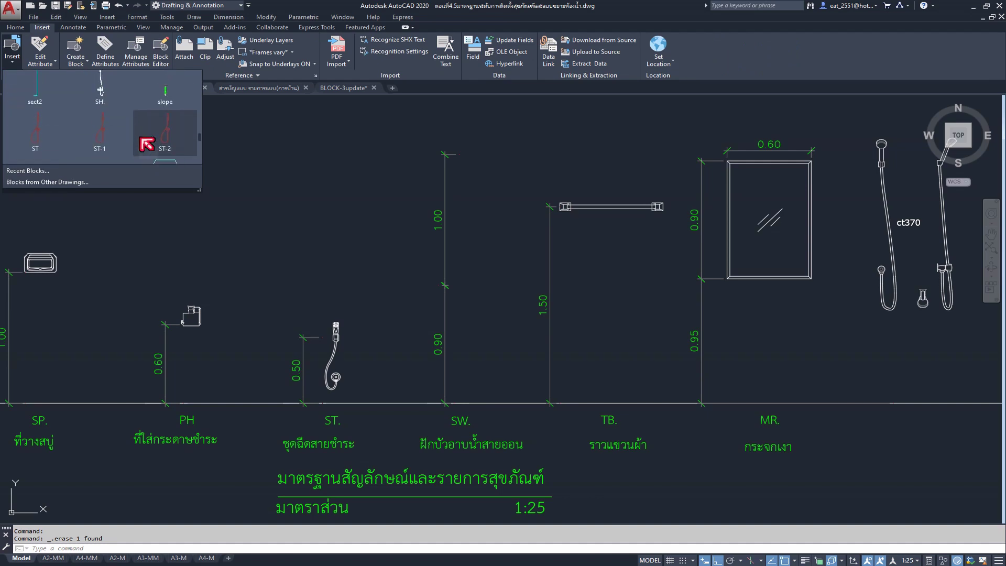
pyautogui.scroll(1, 107, 99)
pyautogui.scroll(1, 121, 117)
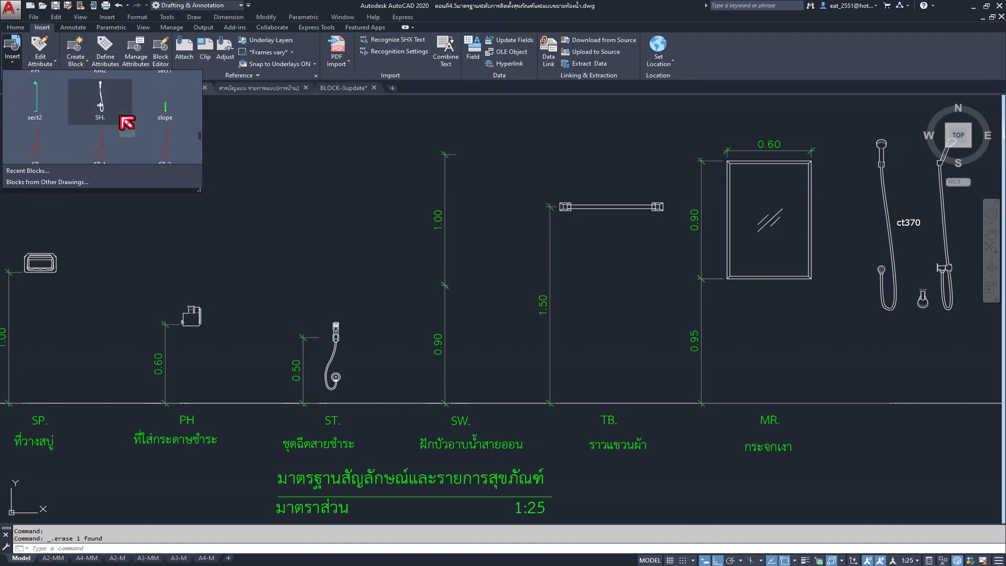
pyautogui.click(104, 103)
# - Begin a selection window around the ct370 shower hose beside the mirror
pyautogui.scroll(-2, 472, 236)
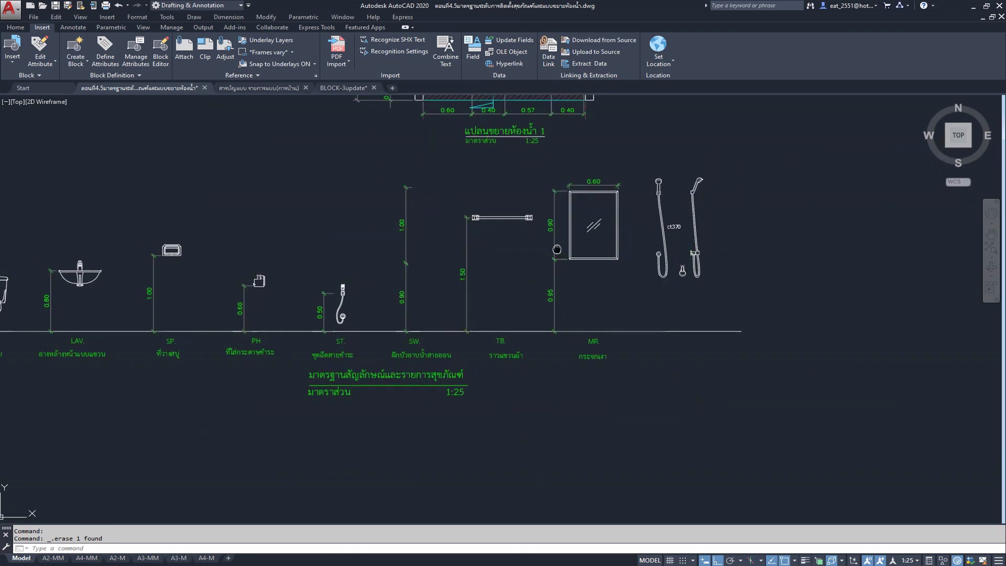
pyautogui.scroll(4, 632, 254)
pyautogui.scroll(-2, 539, 258)
pyautogui.scroll(2, 516, 162)
pyautogui.click(508, 143)
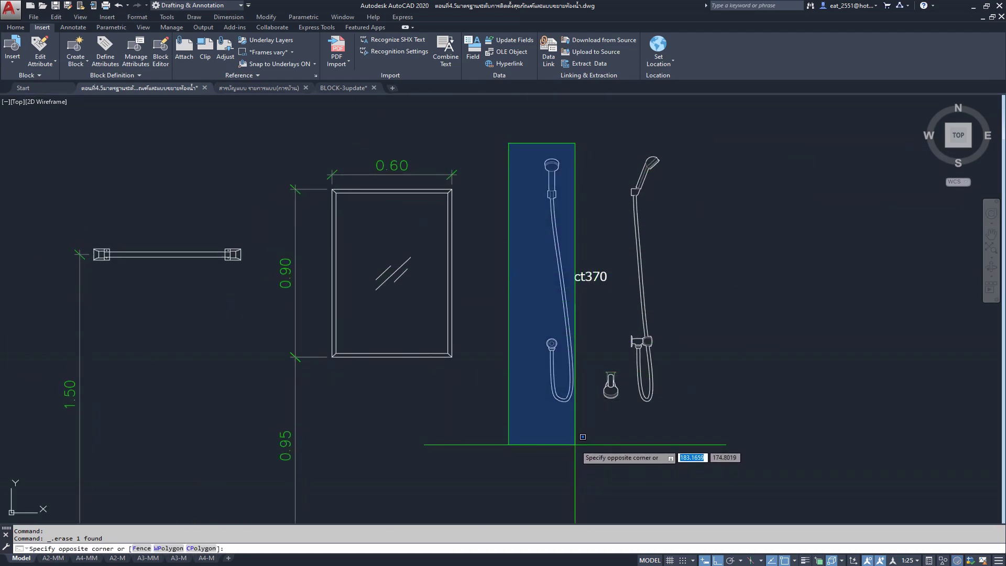
# - Make the ct370 shower hose a block named SW-F, based at the hose bottom
pyautogui.click(578, 446)
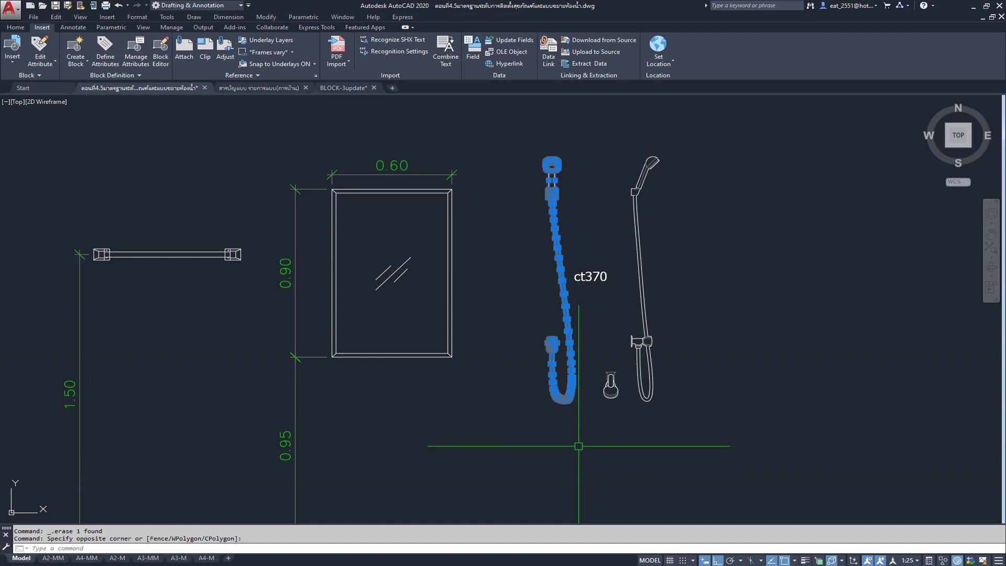
pyautogui.write('b')
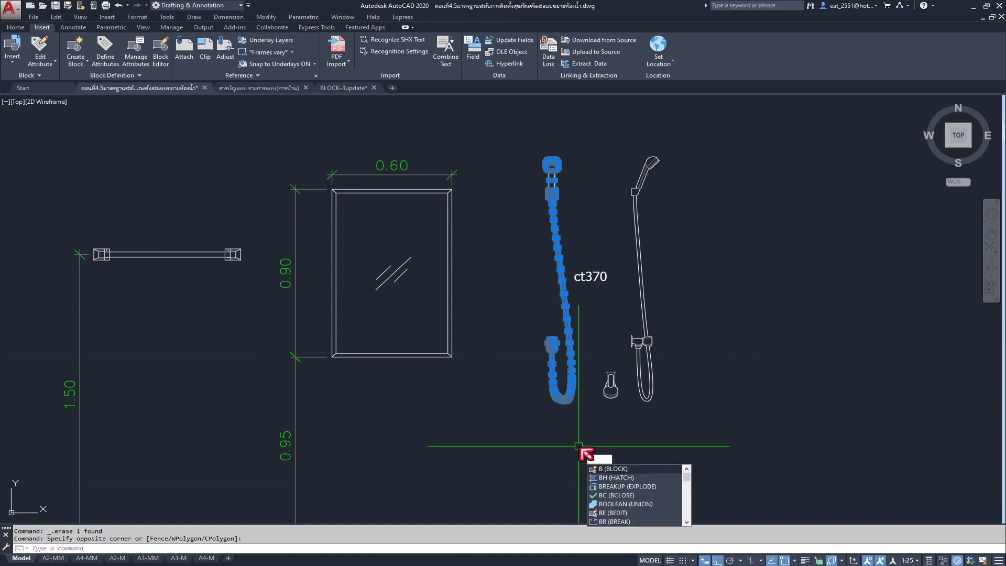
pyautogui.press('Return')
pyautogui.write('SW-F')
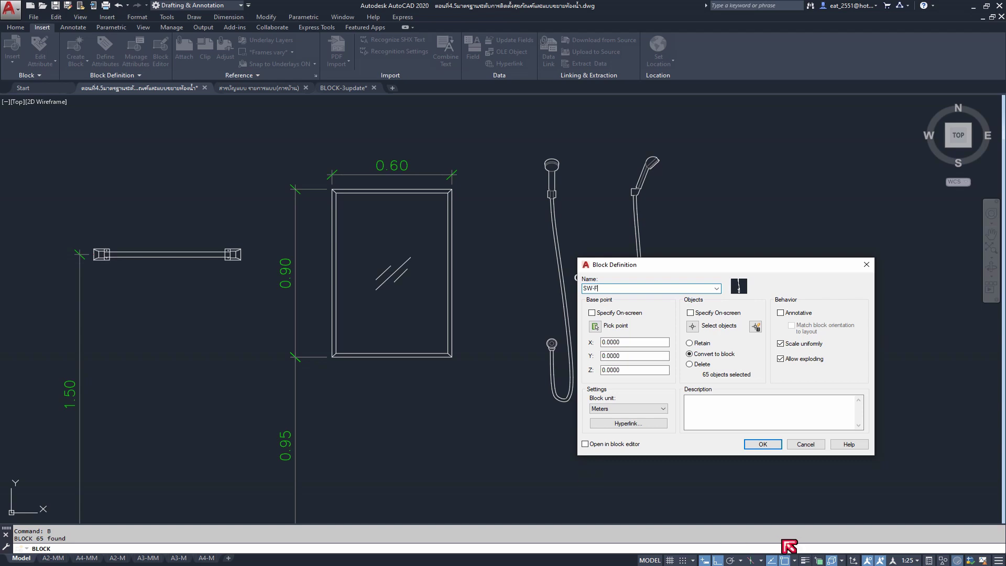
pyautogui.click(595, 326)
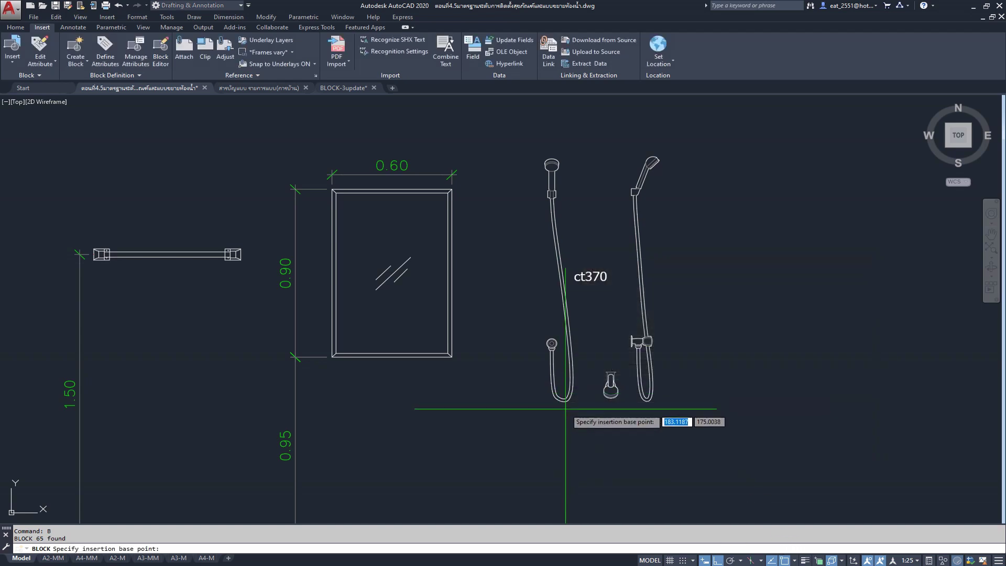
pyautogui.click(563, 401)
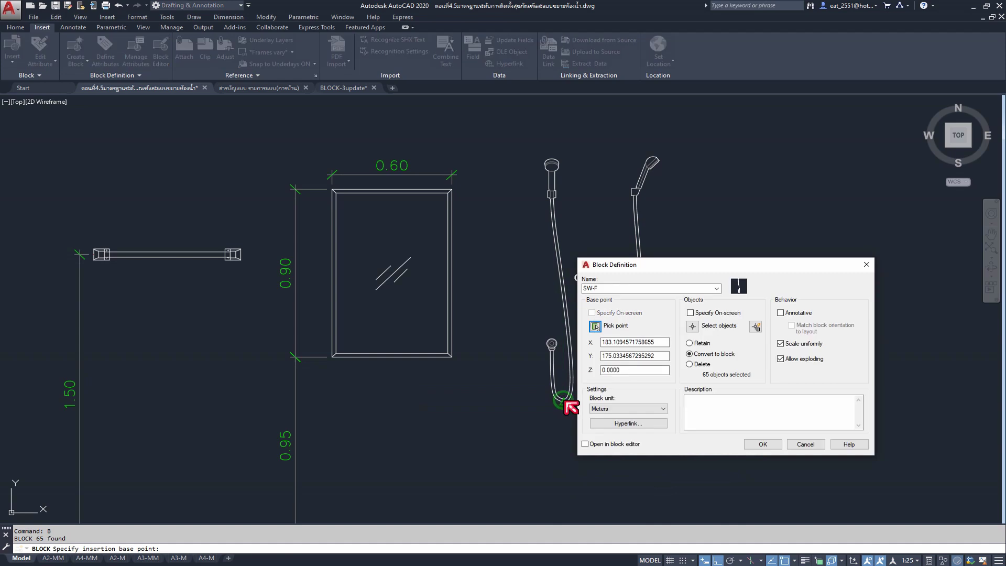
pyautogui.click(762, 444)
# - Make the right-hand shower set a block named SW-S, based at its hose bottom
pyautogui.moveTo(707, 416); pyautogui.dragTo(557, 434, button='middle')
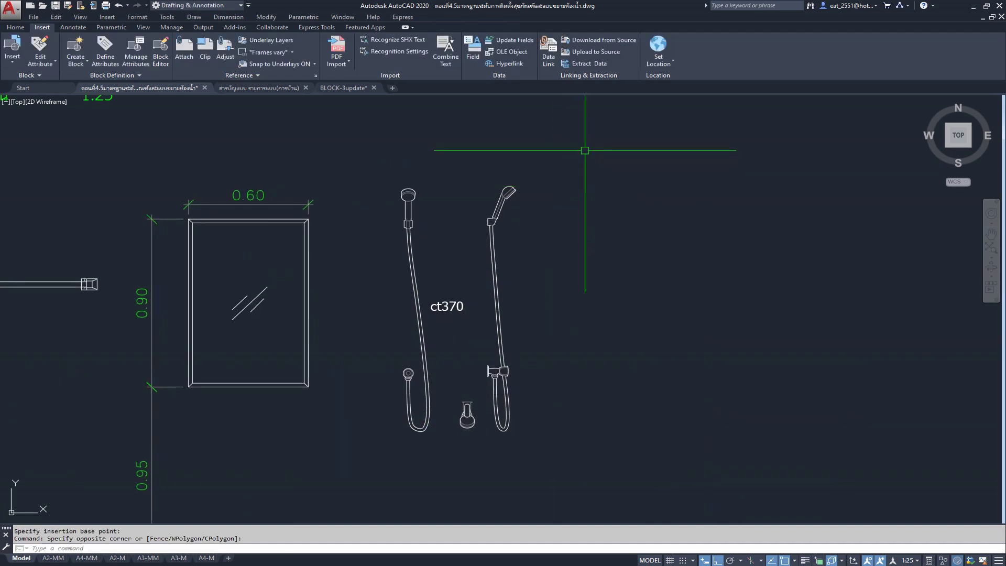
pyautogui.click(482, 492)
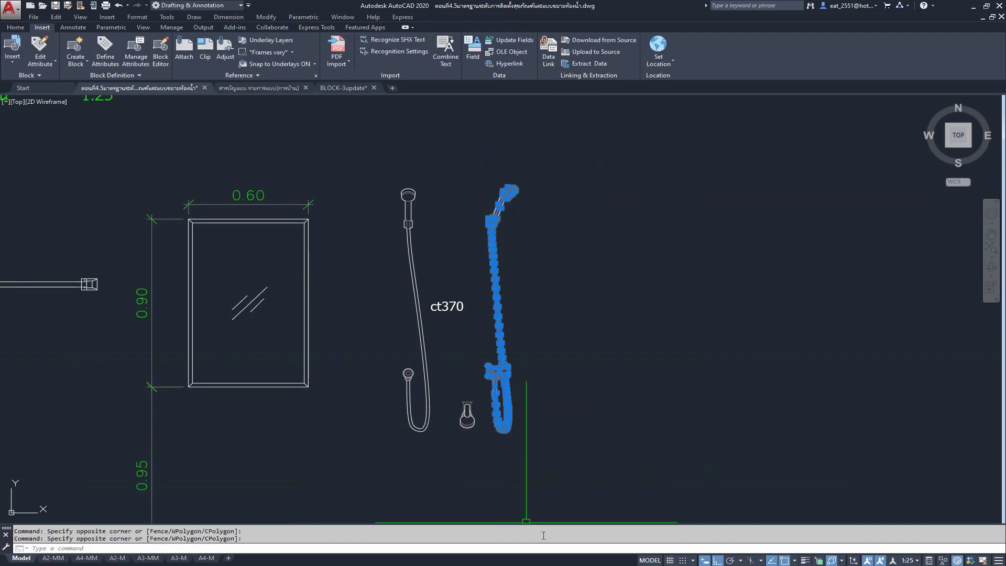
pyautogui.write('B')
pyautogui.press('Return')
pyautogui.write('SW-S')
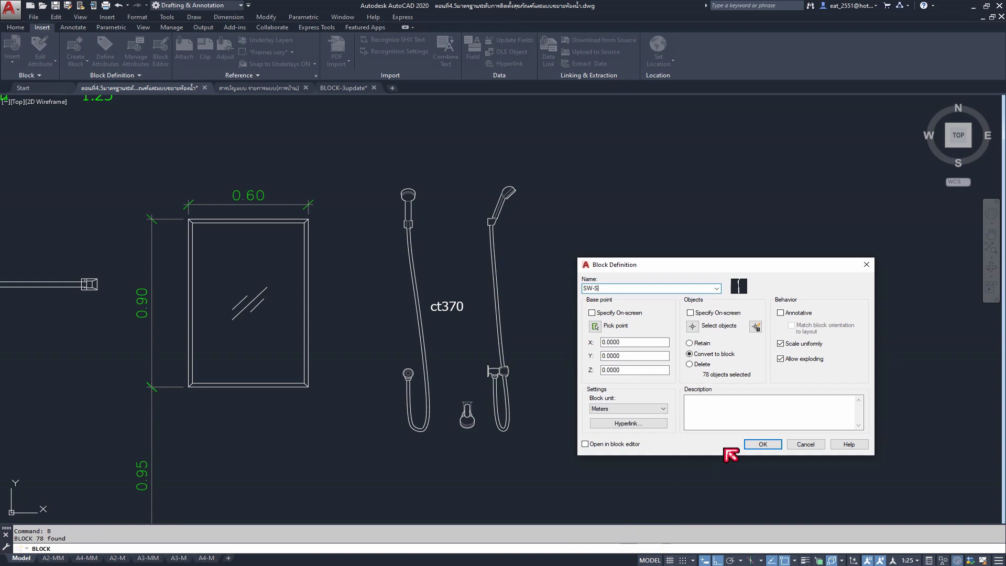
pyautogui.click(595, 326)
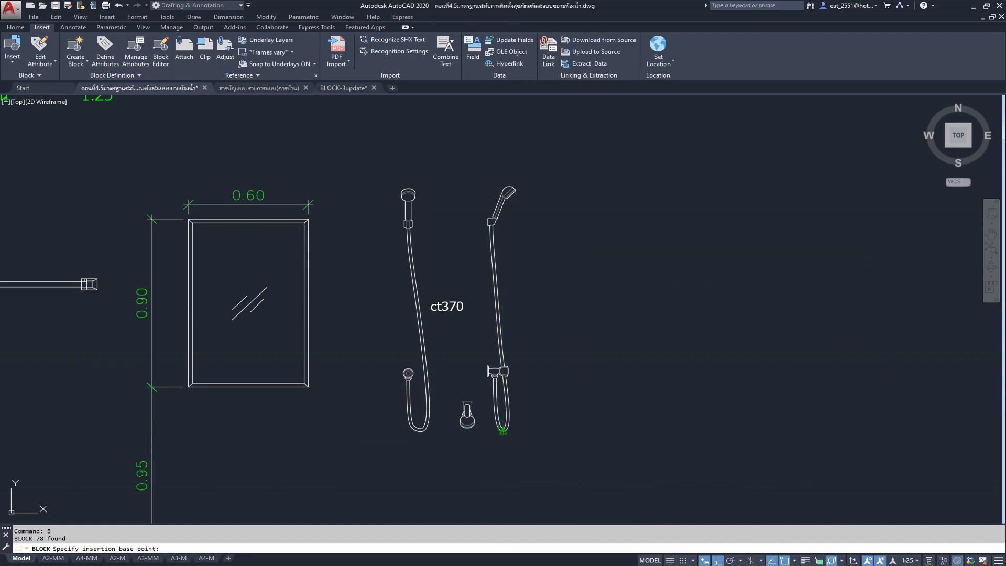
pyautogui.click(502, 431)
pyautogui.click(761, 444)
# - Make the small wall fixture a block named SW-T, based beneath the fixture
pyautogui.scroll(5, 451, 461)
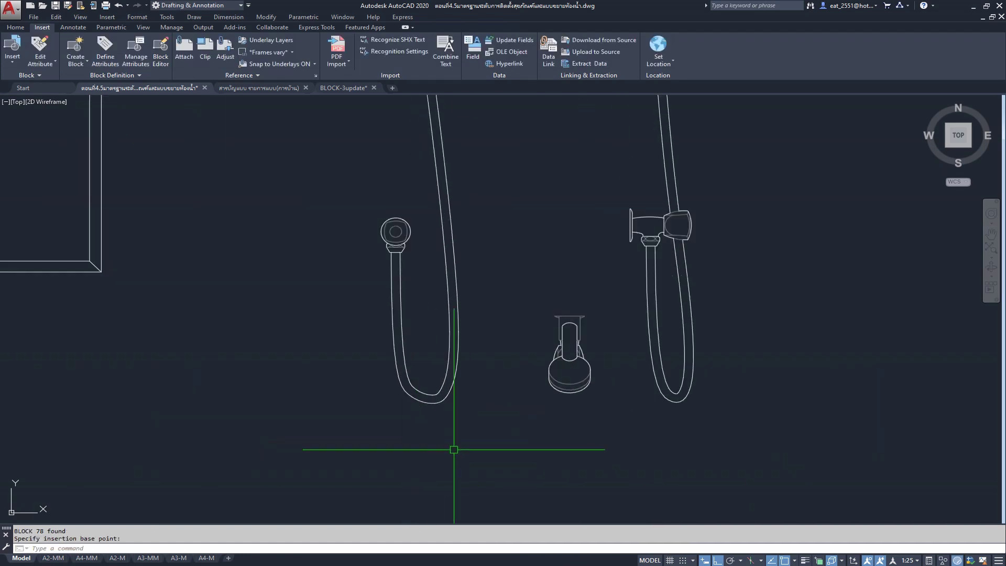
pyautogui.click(606, 285)
pyautogui.click(509, 454)
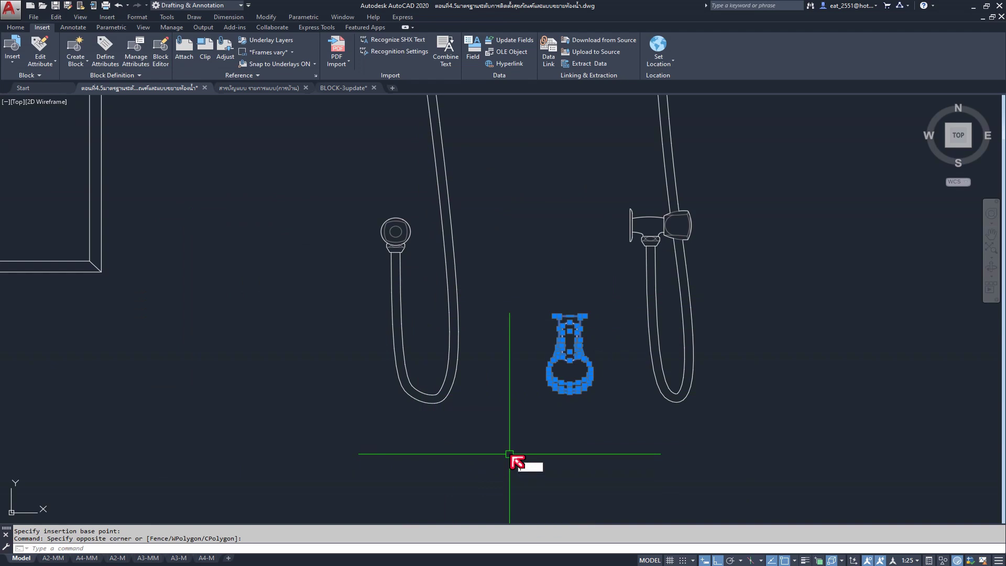
pyautogui.write('b')
pyautogui.press('Return')
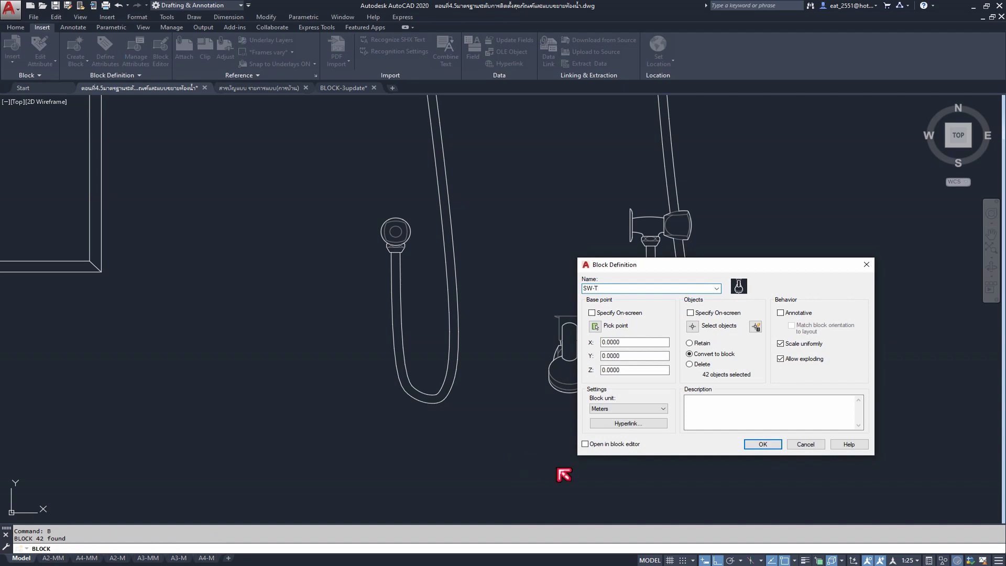
pyautogui.click(596, 326)
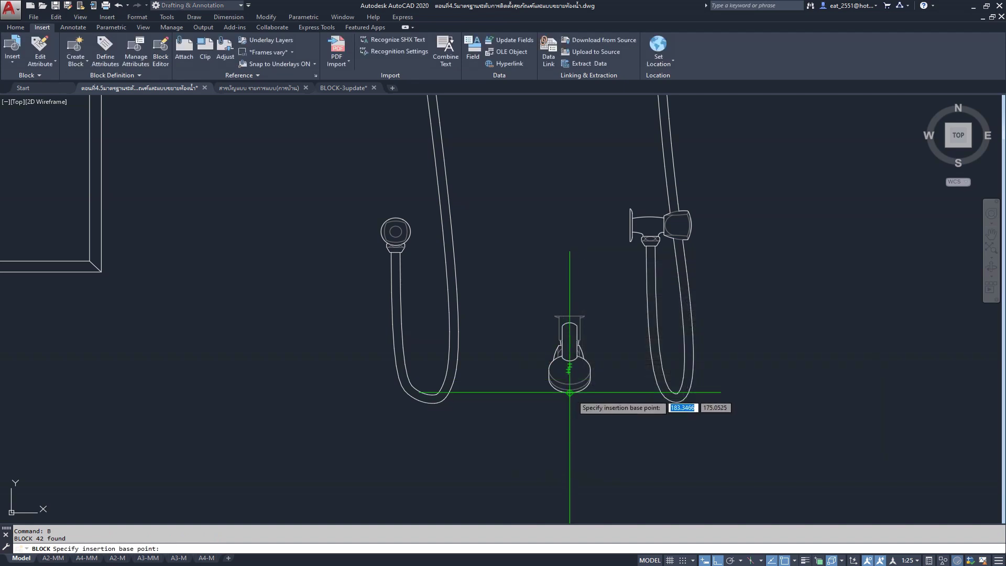
pyautogui.click(568, 393)
pyautogui.click(763, 444)
pyautogui.scroll(-3, 622, 407)
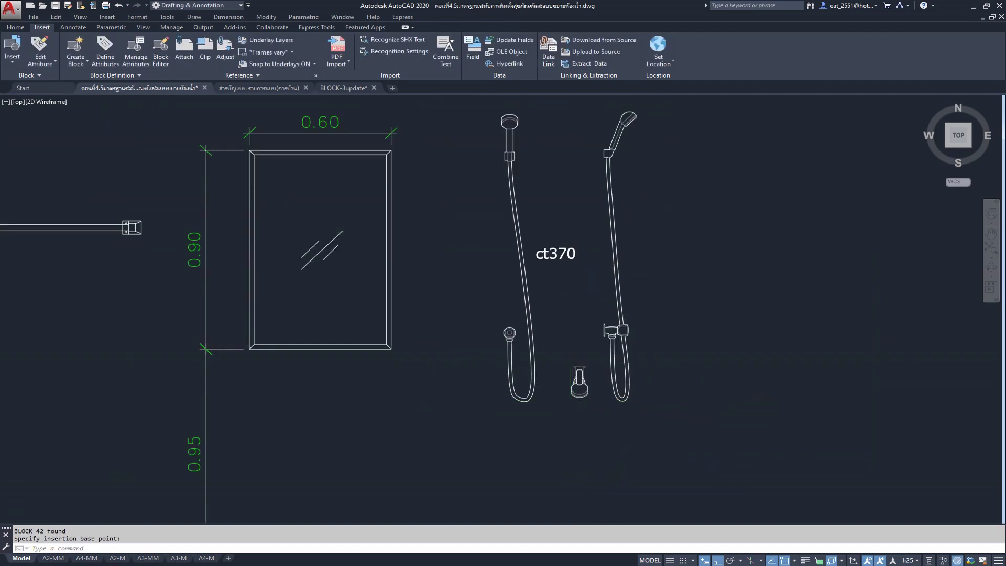
pyautogui.scroll(-2, 585, 361)
pyautogui.click(648, 176)
# - Delete the spare shower, the small fixture and the ct370 label
pyautogui.click(513, 415)
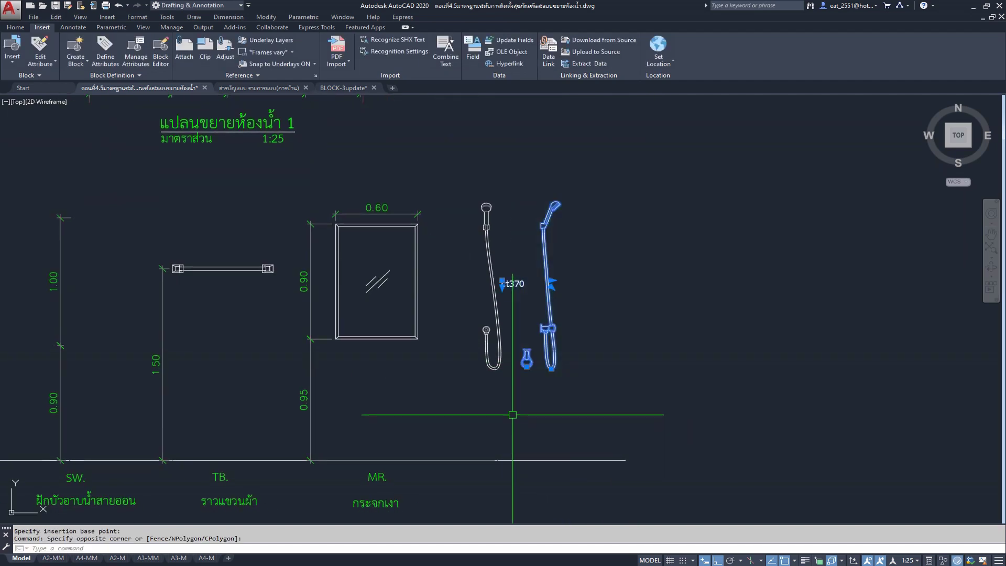
pyautogui.press('Delete')
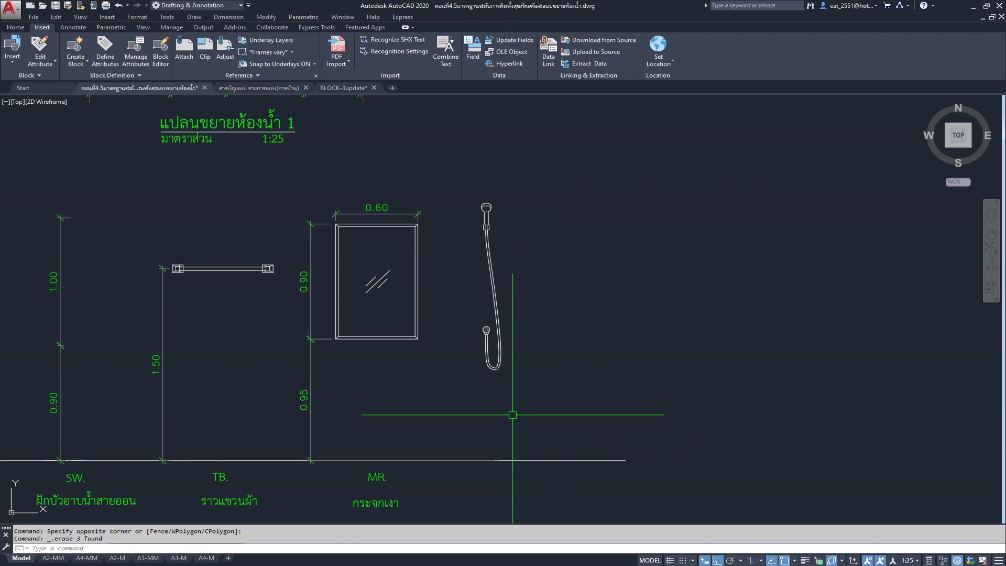
pyautogui.moveTo(513, 415); pyautogui.dragTo(626, 392, button='middle')
# - Move the remaining shower block from its valve toward the fixture elevation row
pyautogui.click(600, 307)
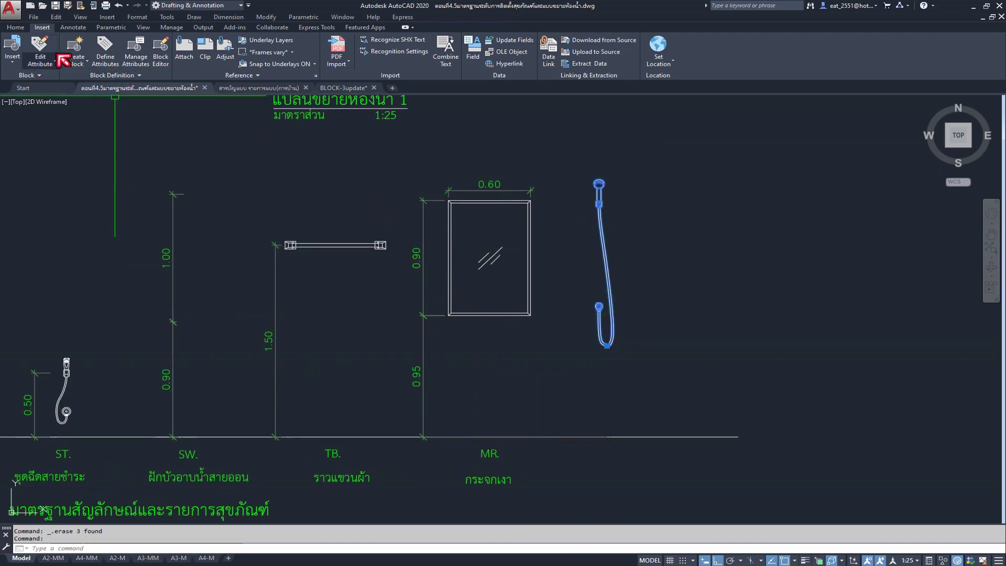
pyautogui.click(19, 30)
pyautogui.scroll(5, 602, 303)
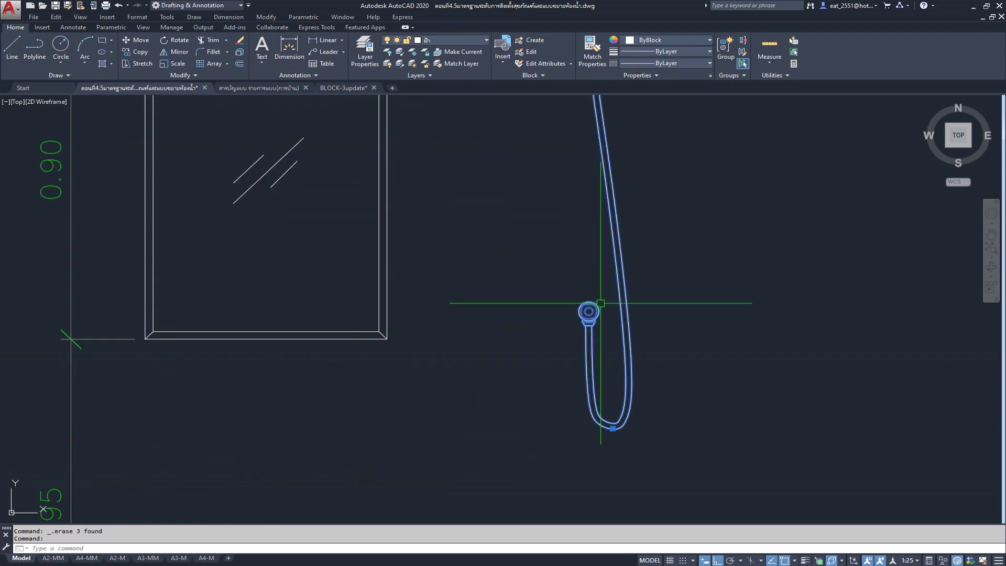
pyautogui.click(137, 39)
pyautogui.scroll(3, 581, 304)
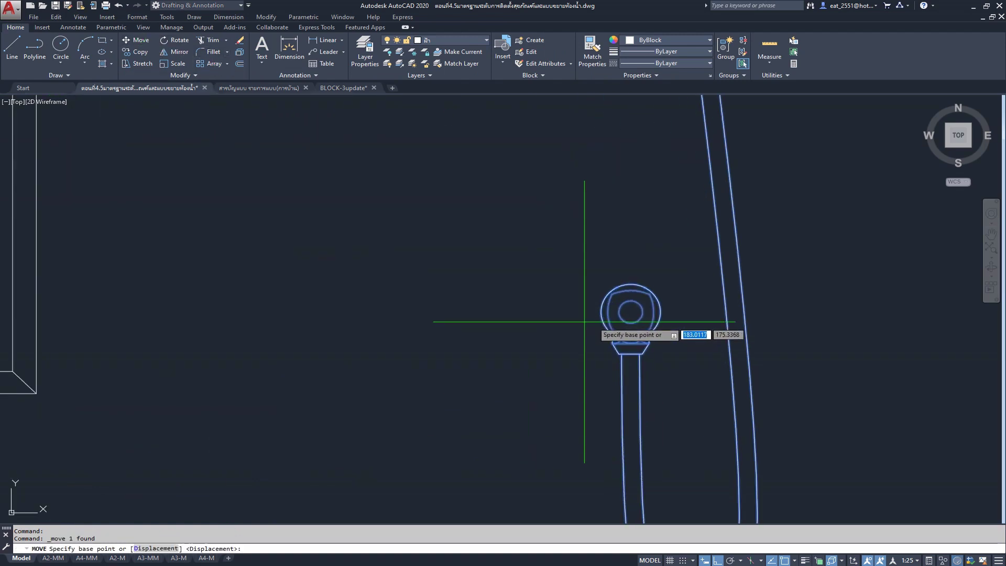
pyautogui.scroll(2, 637, 313)
pyautogui.click(637, 314)
pyautogui.scroll(-2, 640, 301)
pyautogui.scroll(-3, 479, 325)
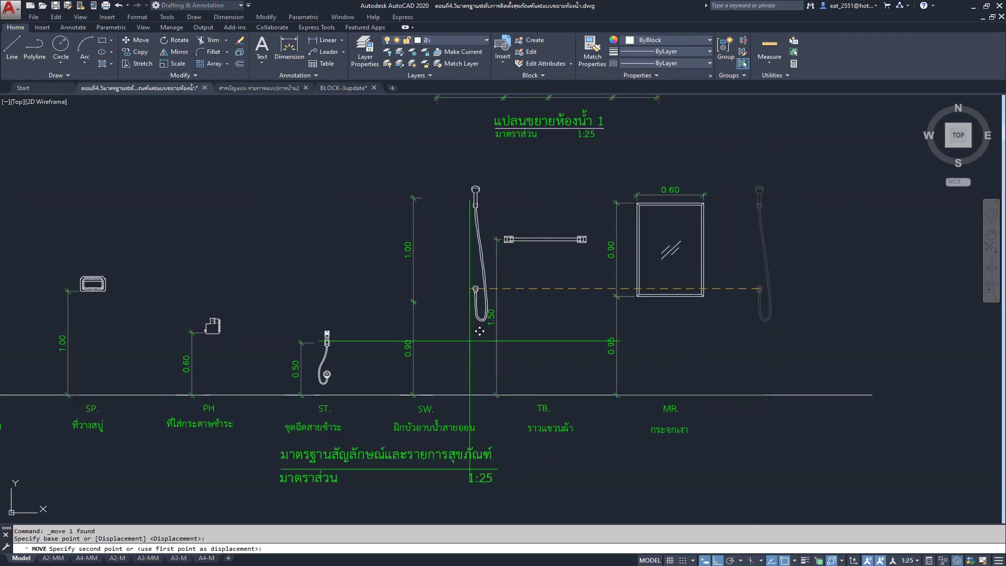
pyautogui.scroll(4, 386, 280)
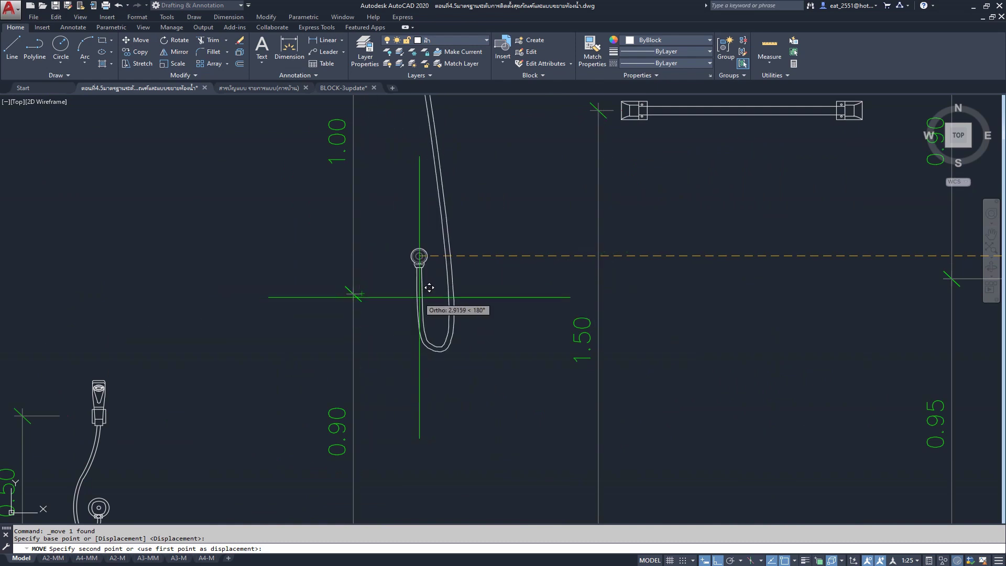
pyautogui.scroll(2, 361, 294)
pyautogui.scroll(2, 372, 269)
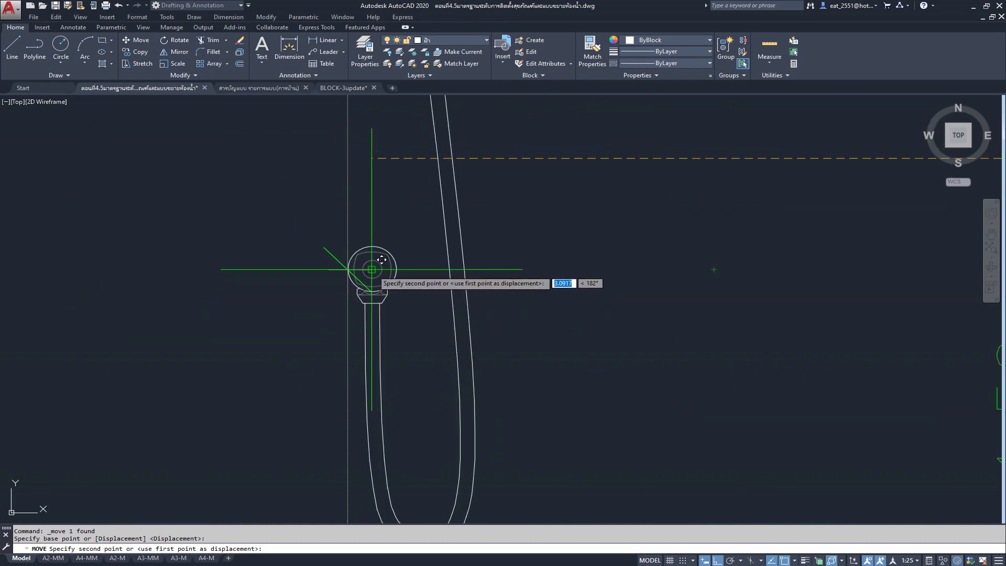
pyautogui.click(370, 270)
# - Move the shower again from its valve centre into the final SW. position
pyautogui.click(348, 264)
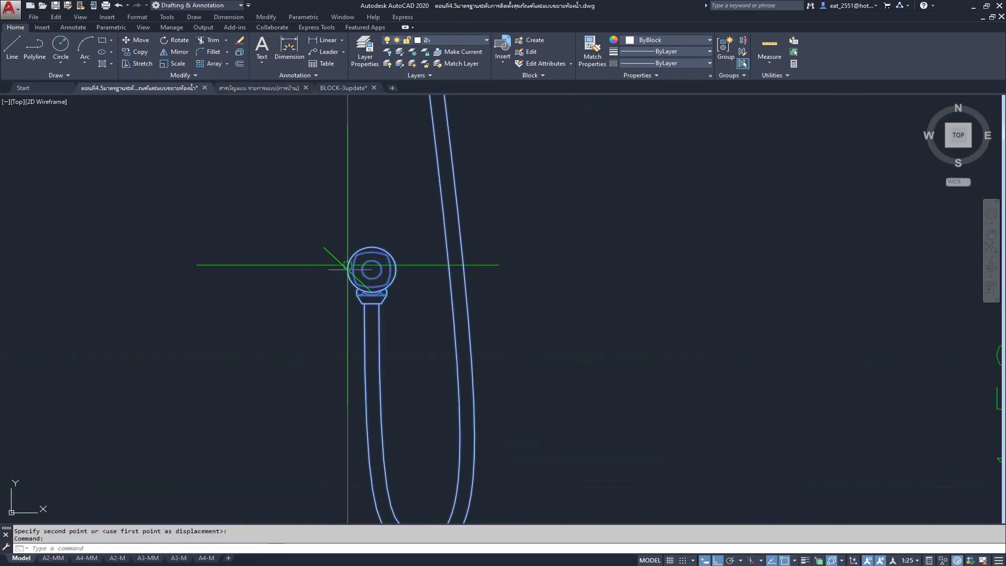
pyautogui.click(141, 41)
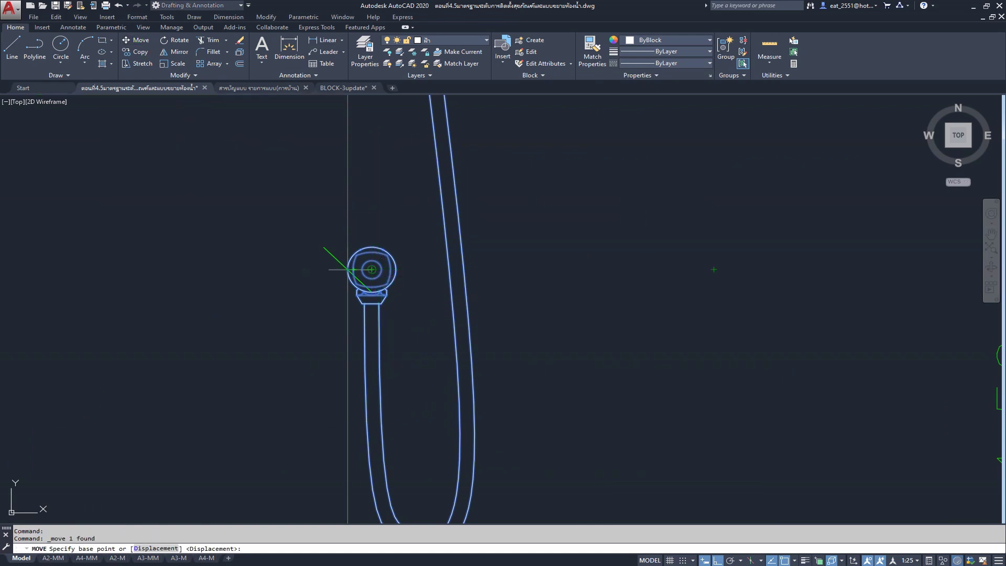
pyautogui.click(371, 269)
pyautogui.click(683, 264)
pyautogui.scroll(-5, 491, 352)
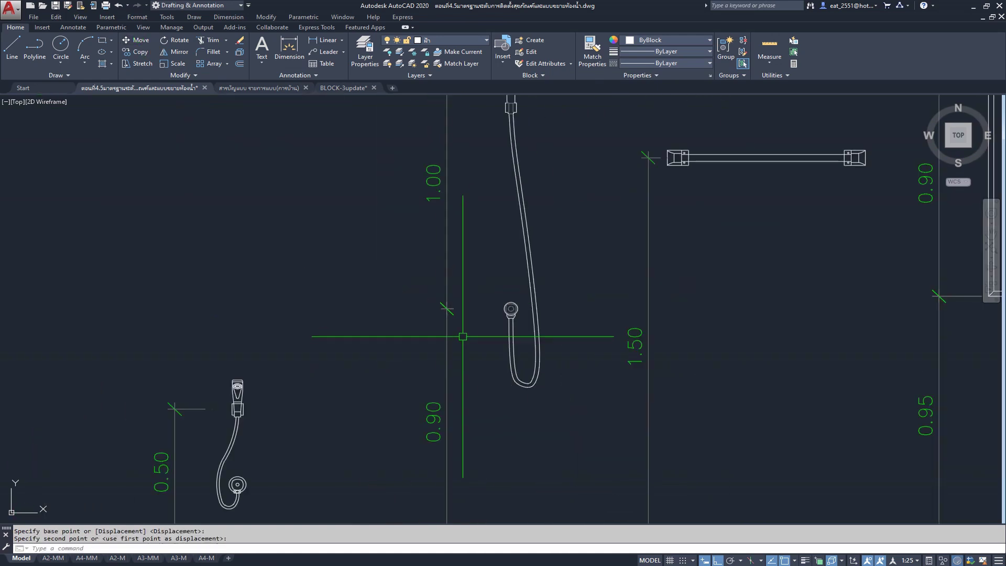
pyautogui.moveTo(491, 352); pyautogui.dragTo(449, 323, button='middle')
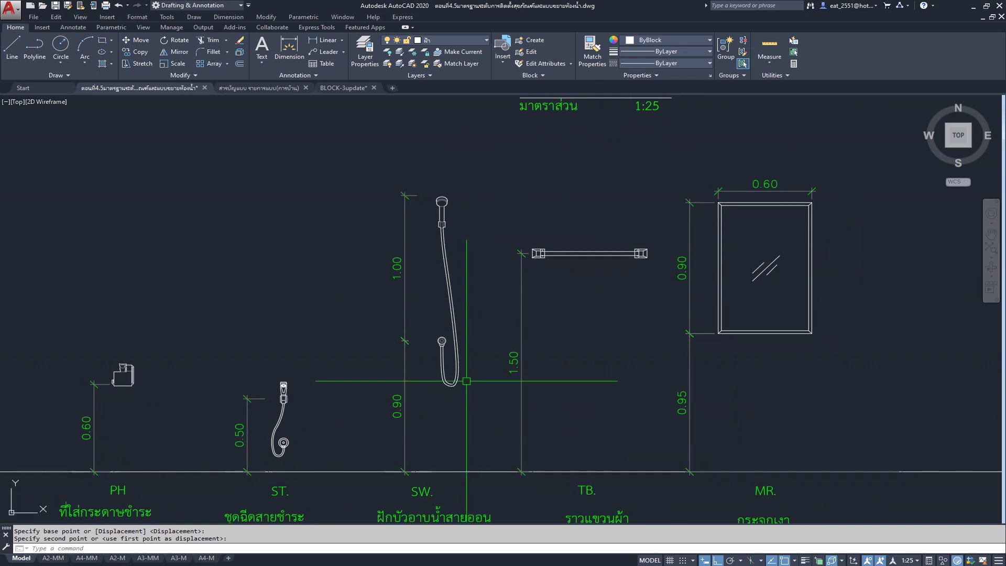
pyautogui.moveTo(471, 381); pyautogui.dragTo(388, 411, button='middle')
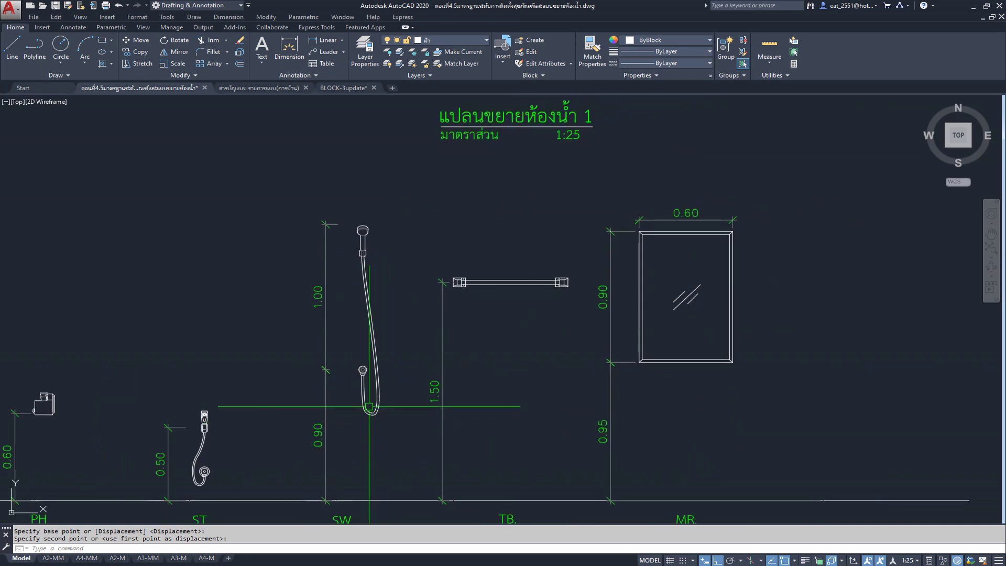
pyautogui.scroll(-1, 368, 371)
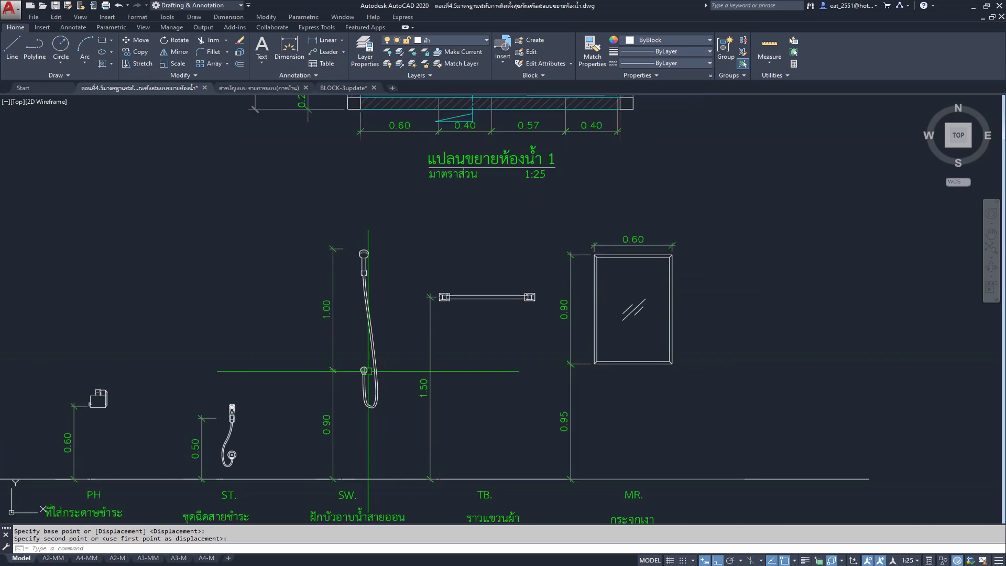
pyautogui.scroll(-3, 368, 371)
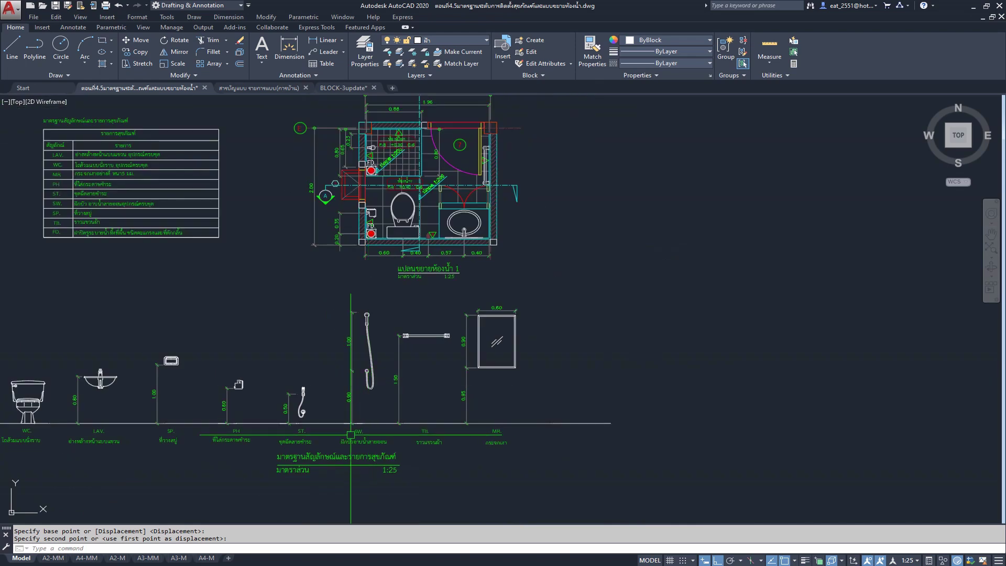
pyautogui.scroll(-2, 350, 434)
pyautogui.scroll(1, 478, 202)
pyautogui.scroll(3, 508, 277)
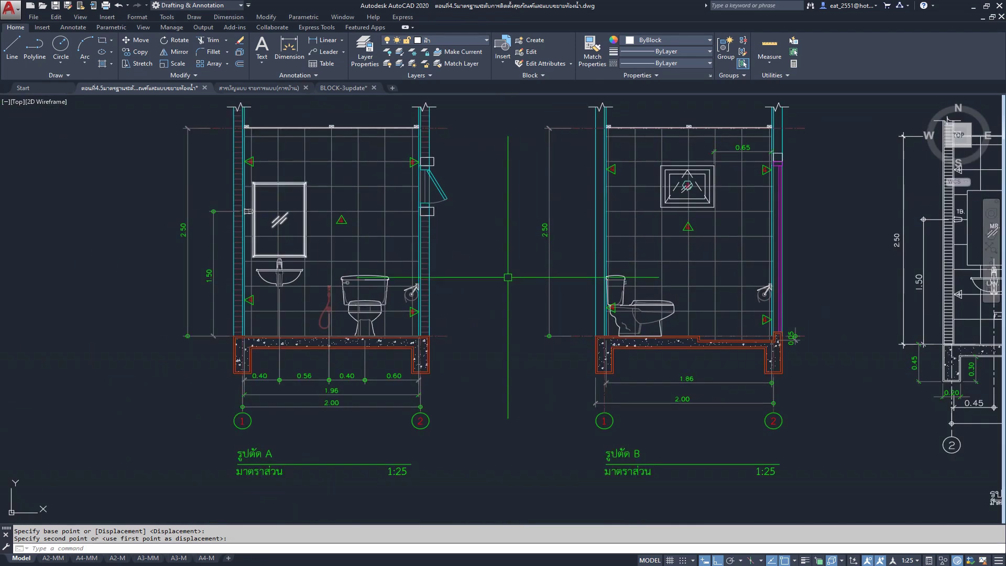
# - Offset section B's floor line upward by a distance of 1
pyautogui.moveTo(508, 277); pyautogui.dragTo(322, 340, button='middle')
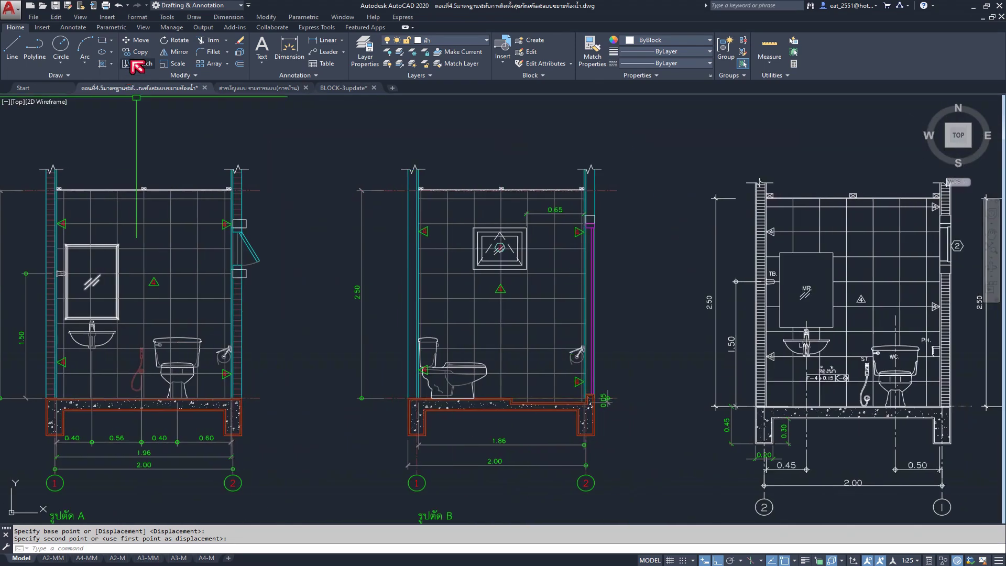
pyautogui.click(239, 63)
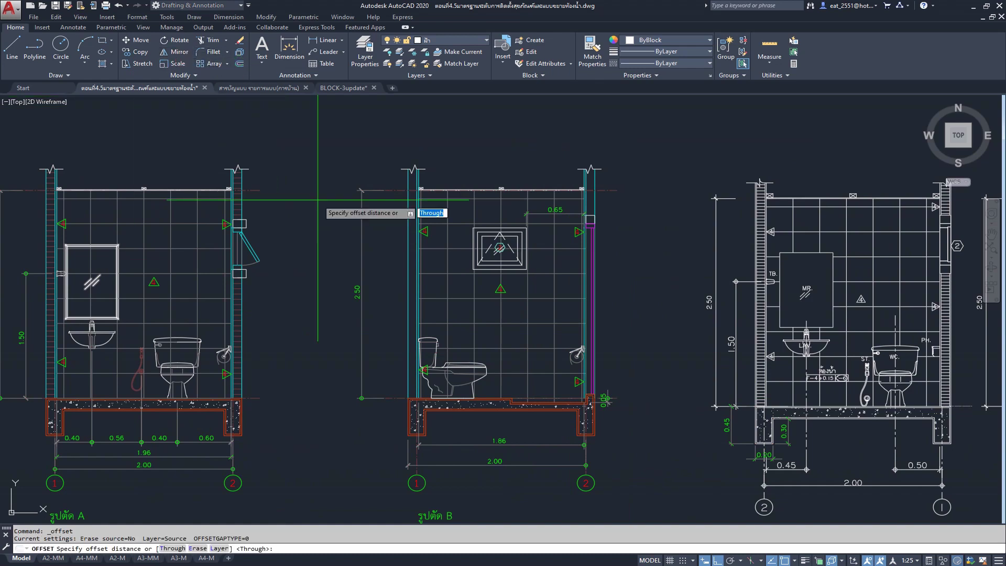
pyautogui.press('Return')
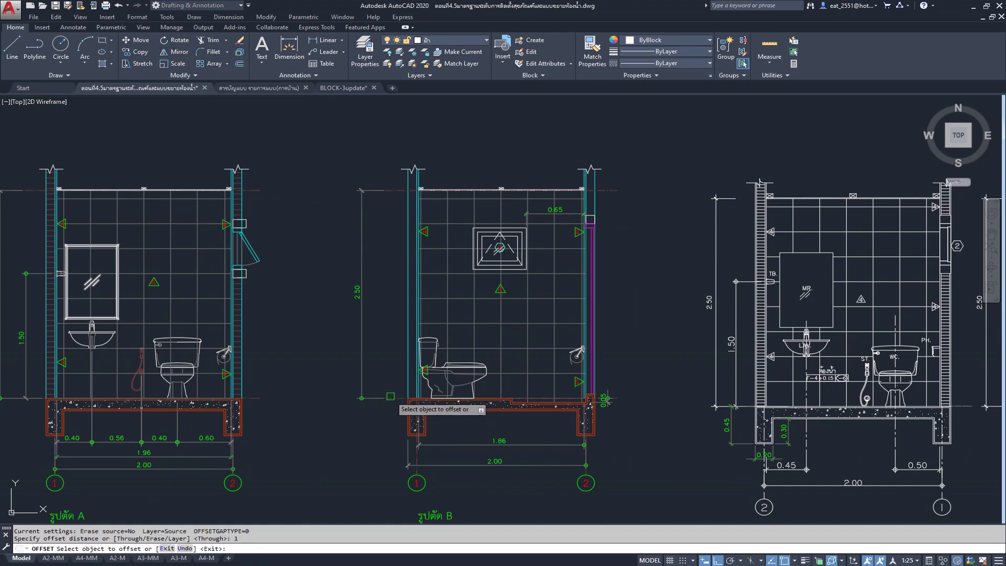
pyautogui.click(393, 398)
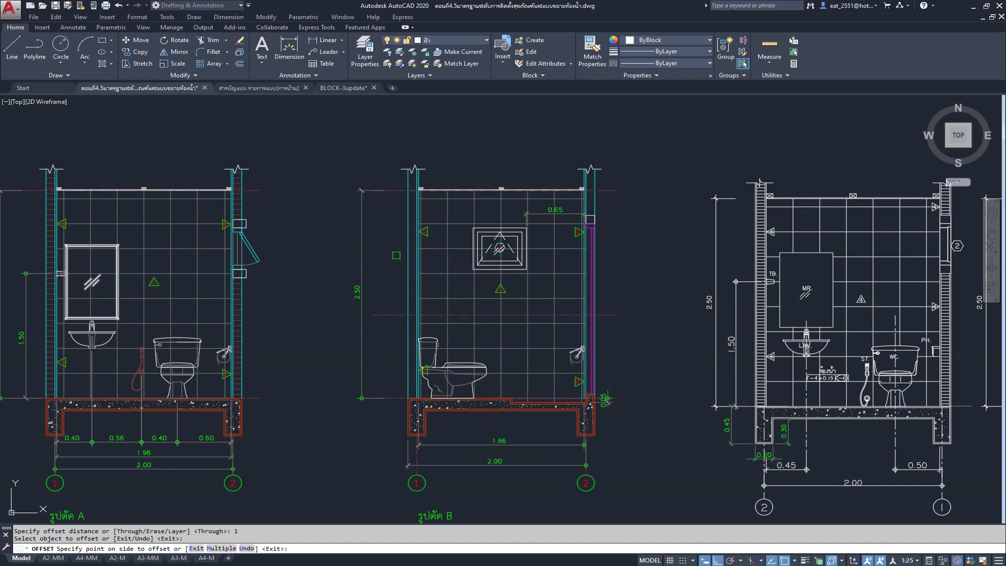
pyautogui.press('Return')
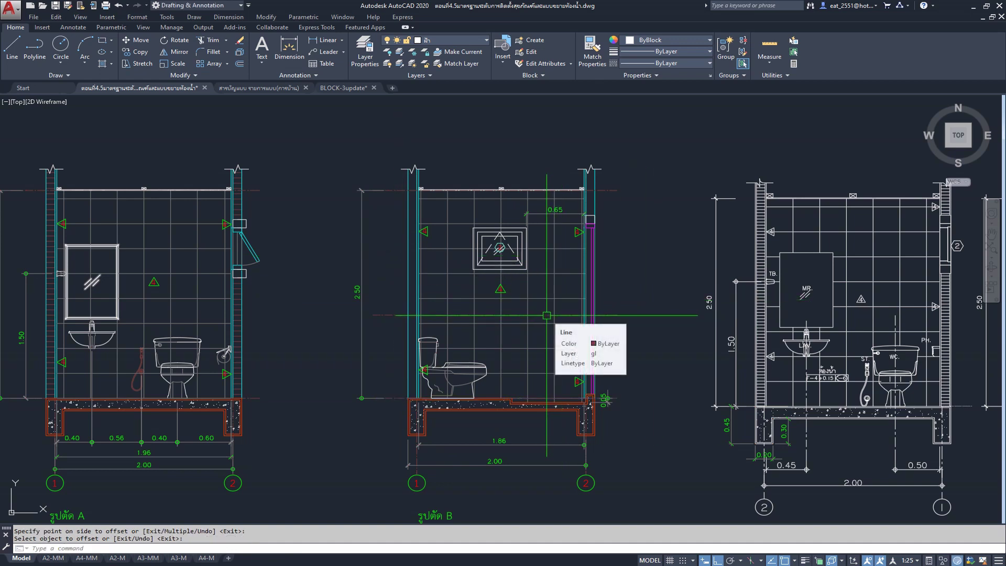
pyautogui.moveTo(546, 315)
pyautogui.scroll(-5, 546, 315)
pyautogui.scroll(2, 431, 314)
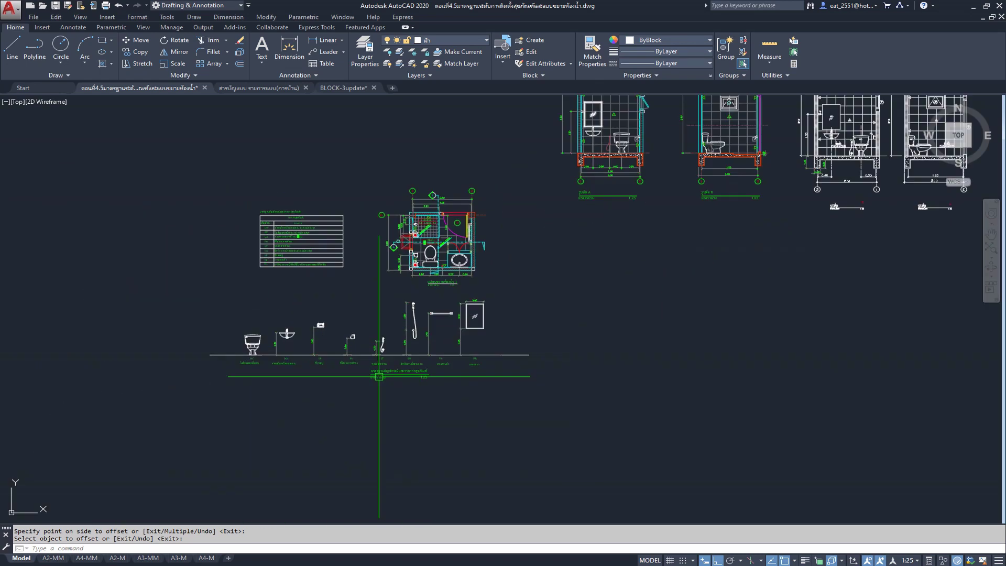
pyautogui.scroll(4, 432, 274)
# - Copy the shower-head fixture from the symbol sheet, using a base point on the head
pyautogui.press('Return')
pyautogui.click(426, 288)
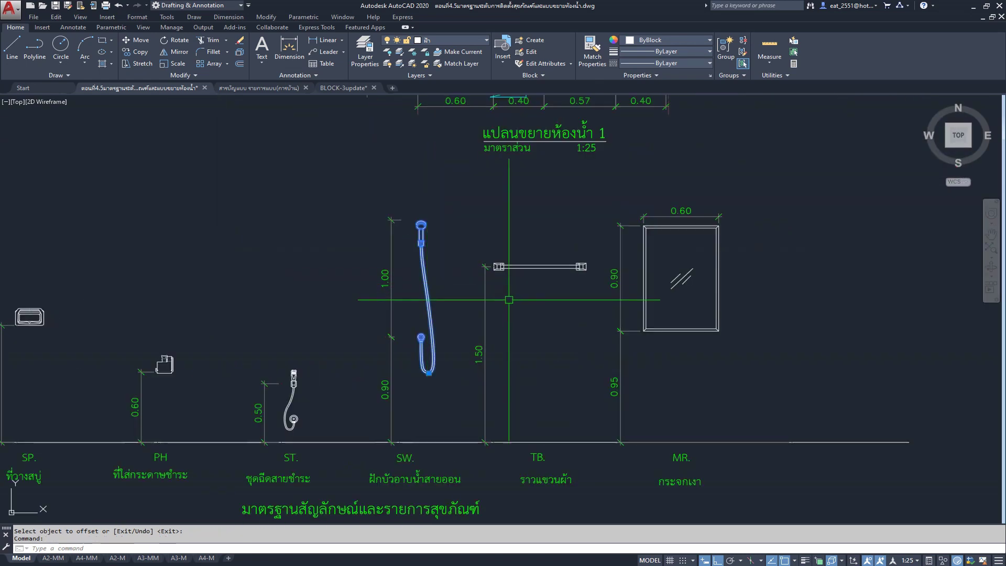
pyautogui.click(136, 52)
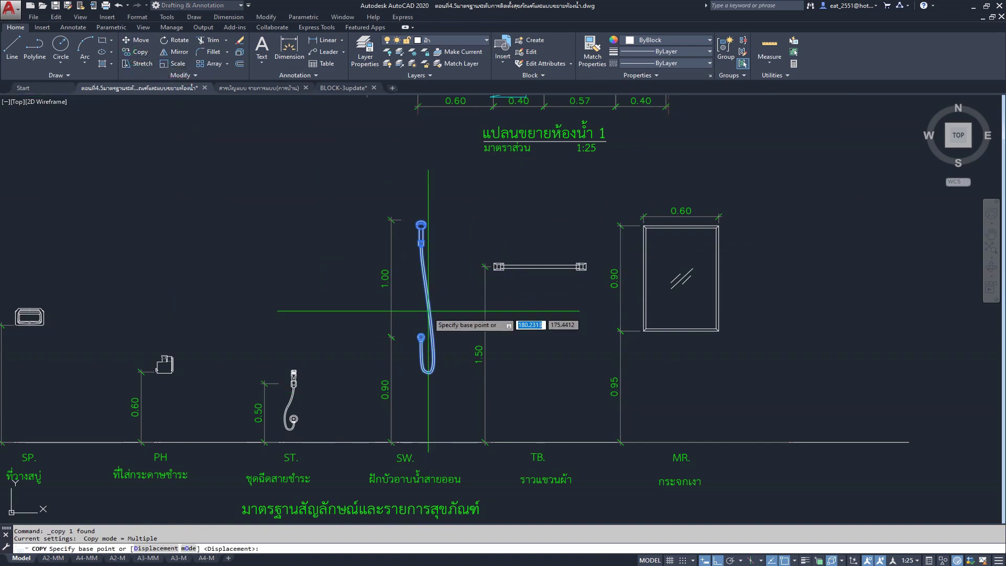
pyautogui.scroll(4, 426, 321)
pyautogui.scroll(3, 393, 366)
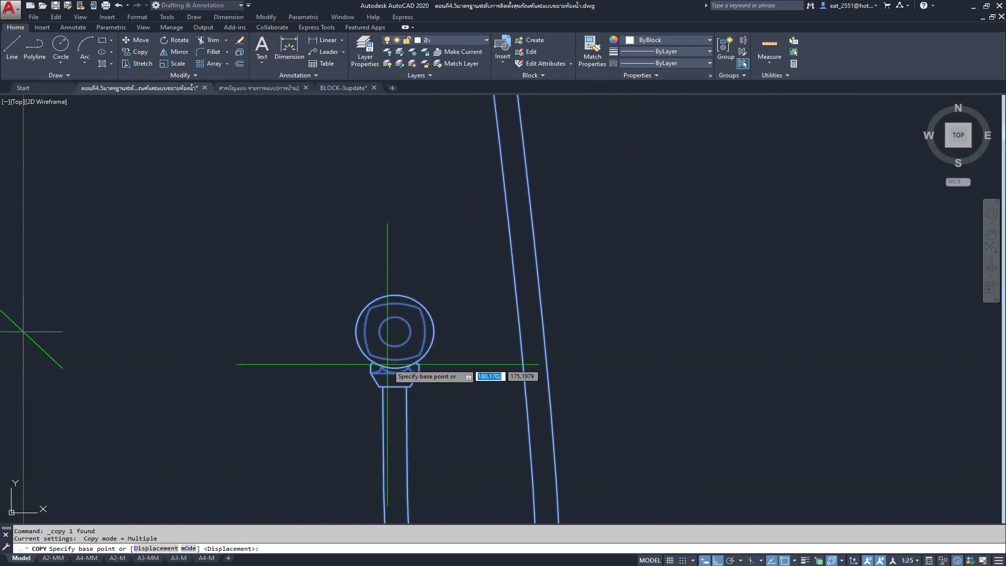
pyautogui.click(393, 328)
pyautogui.scroll(-3, 325, 351)
pyautogui.scroll(-3, 312, 358)
# - Place the shower-head copy on section B's right wall, right of the mirror
pyautogui.moveTo(318, 351); pyautogui.dragTo(348, 461, button='middle')
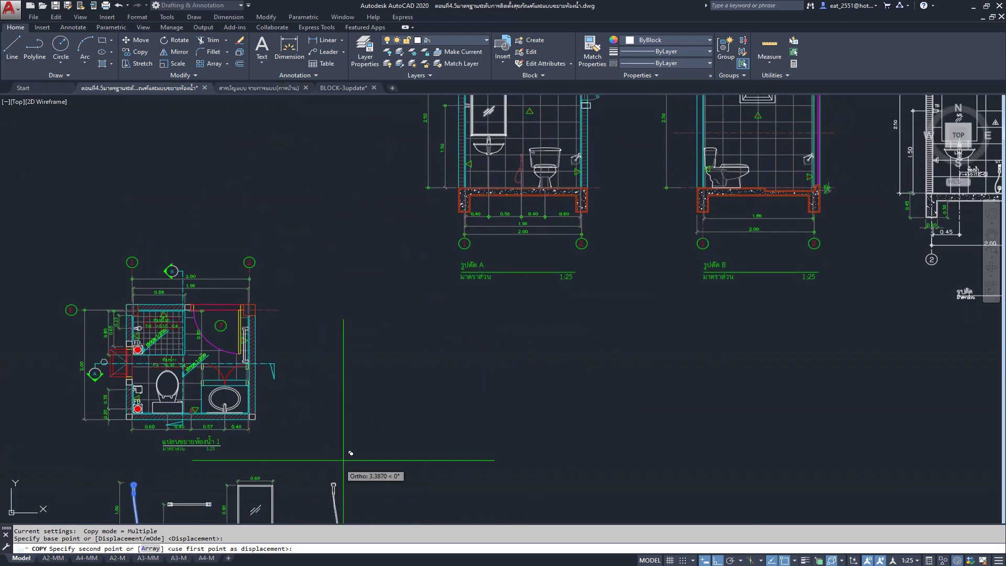
pyautogui.scroll(3, 652, 175)
pyautogui.scroll(3, 644, 260)
pyautogui.moveTo(644, 260); pyautogui.dragTo(478, 297, button='middle')
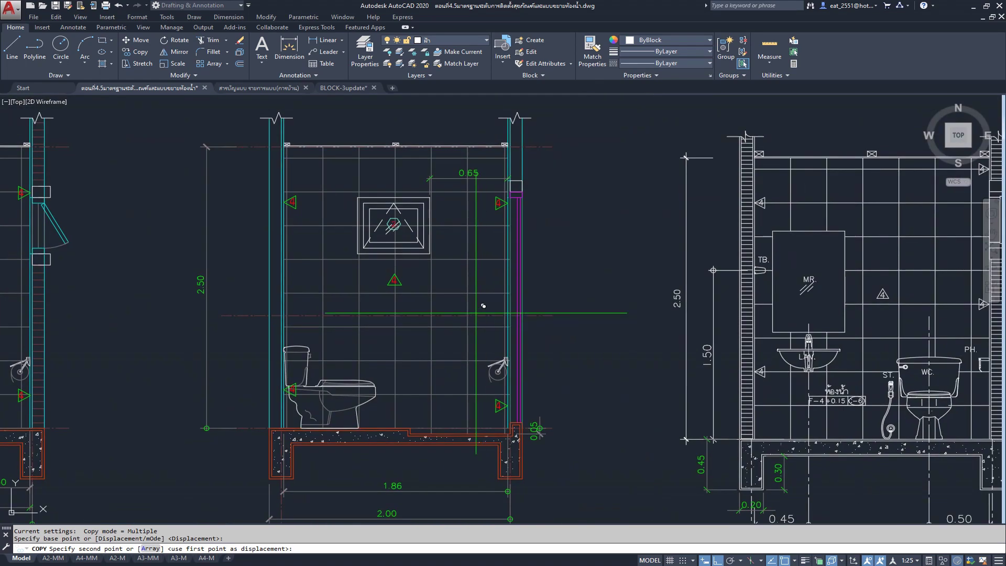
pyautogui.scroll(2, 438, 315)
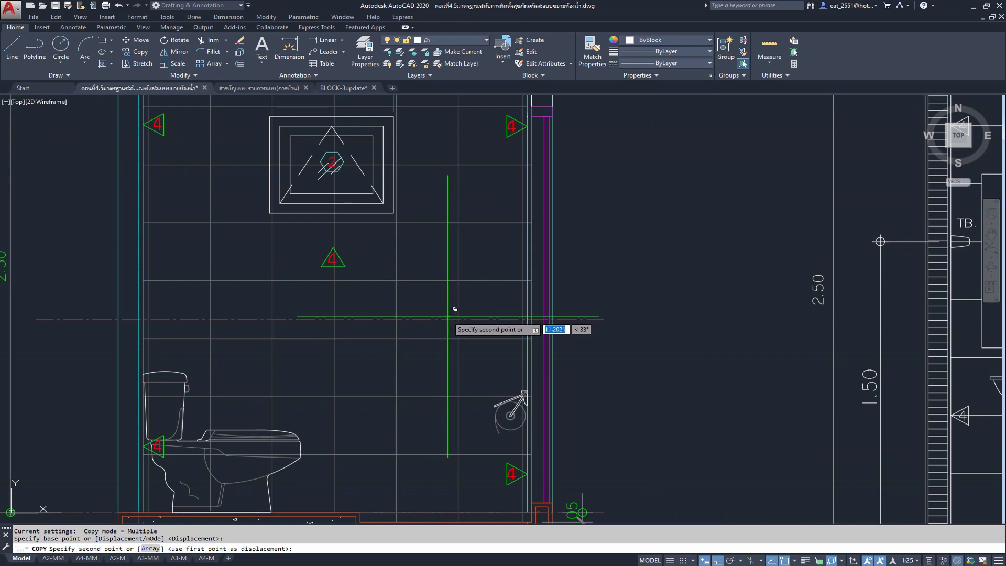
pyautogui.click(454, 315)
pyautogui.scroll(-3, 472, 315)
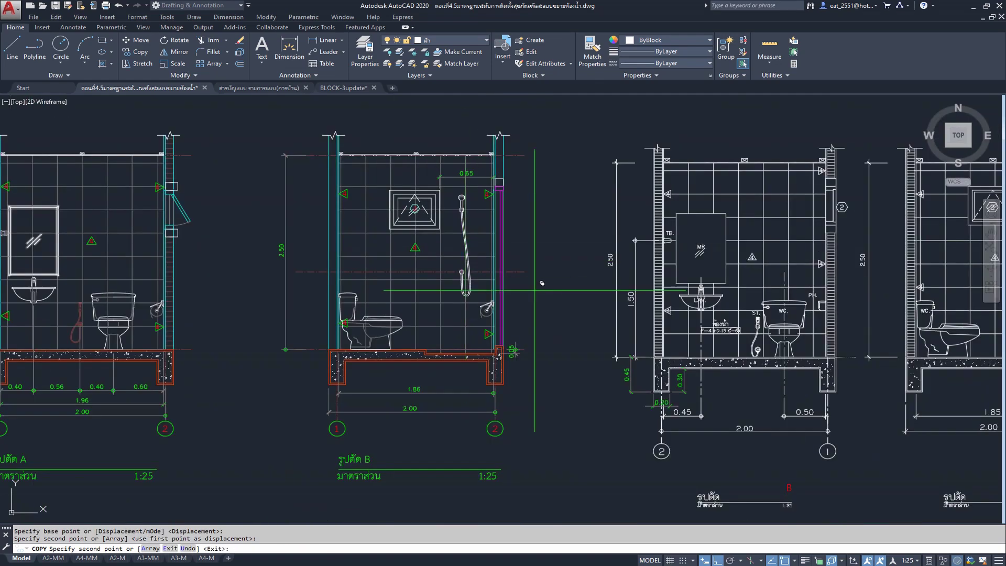
pyautogui.scroll(1, 539, 294)
pyautogui.scroll(1, 467, 324)
pyautogui.scroll(-1, 458, 330)
pyautogui.scroll(-3, 527, 331)
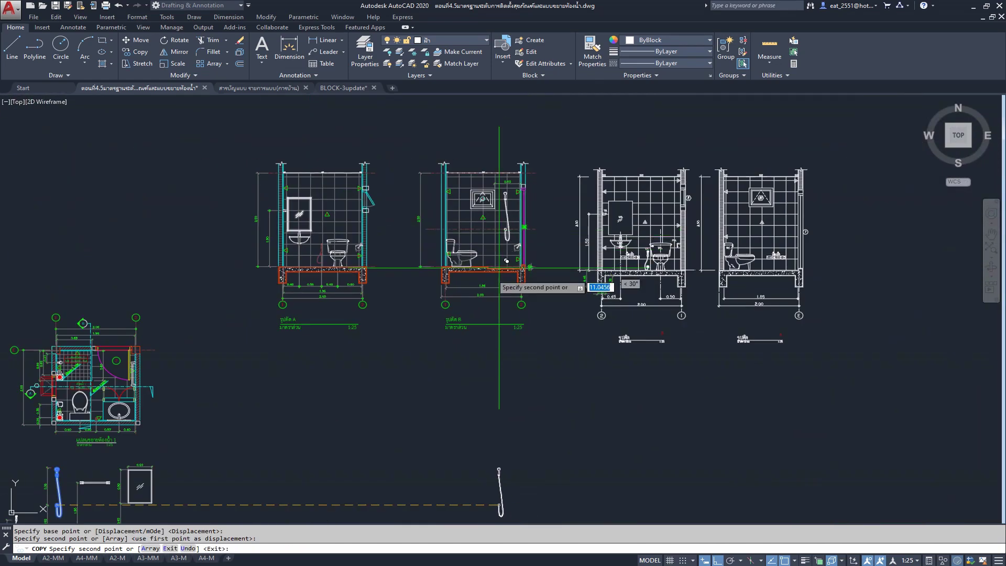
pyautogui.press('Escape')
pyautogui.scroll(-2, 583, 259)
pyautogui.scroll(2, 314, 324)
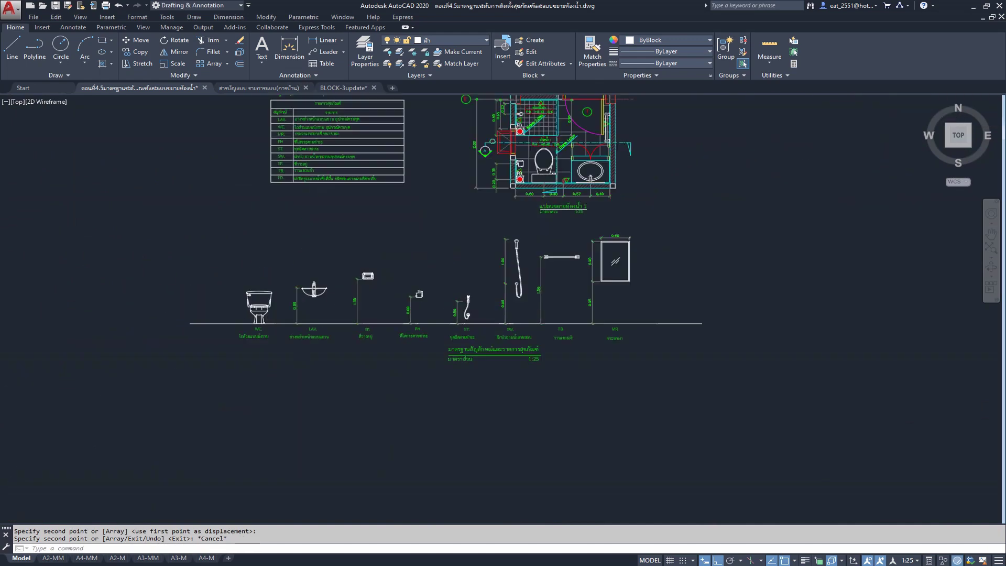
pyautogui.scroll(3, 358, 280)
pyautogui.scroll(1, 339, 265)
pyautogui.scroll(2, 339, 265)
pyautogui.scroll(-5, 353, 330)
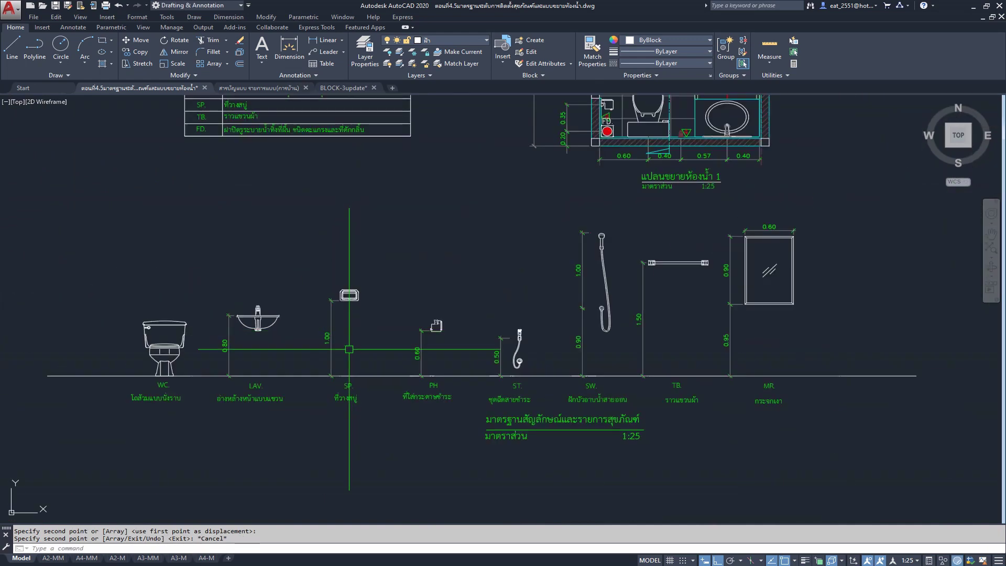
pyautogui.scroll(2, 299, 310)
pyautogui.scroll(5, 332, 311)
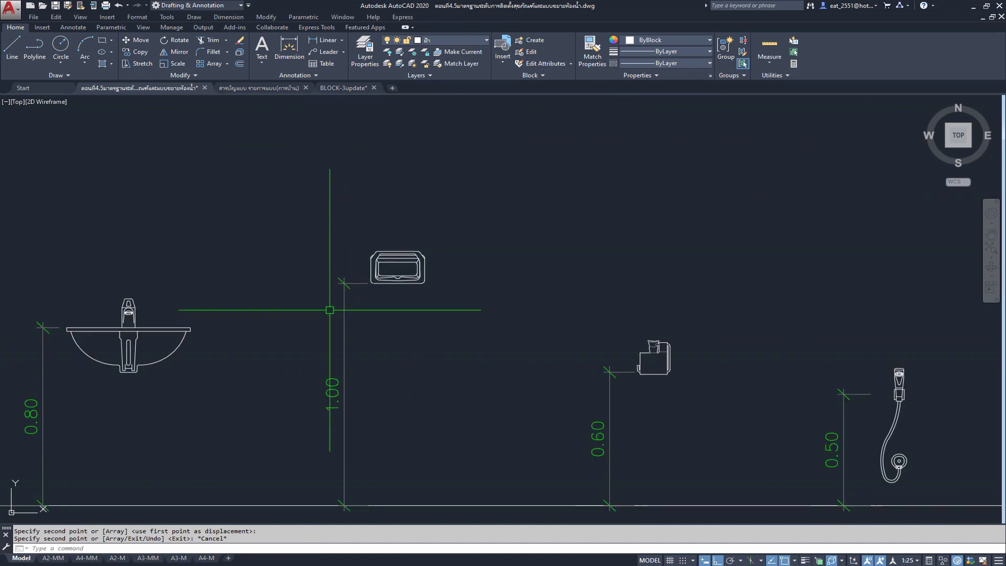
pyautogui.scroll(-4, 443, 285)
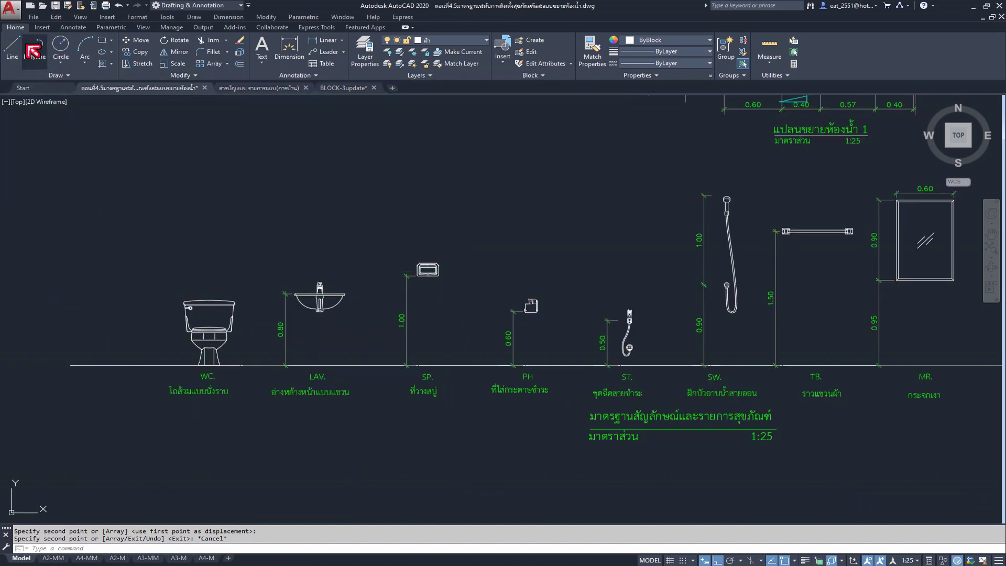
pyautogui.click(41, 27)
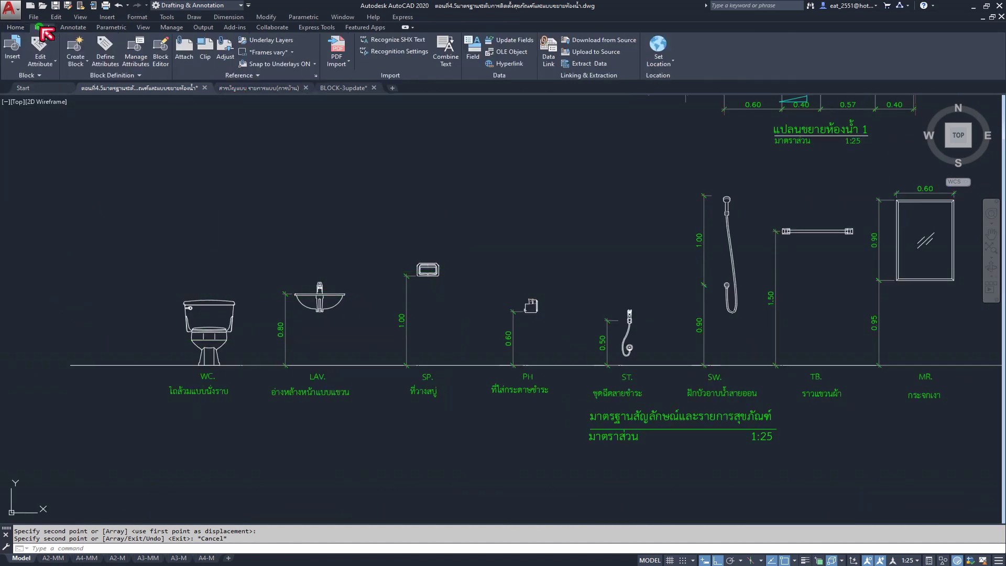
pyautogui.click(13, 63)
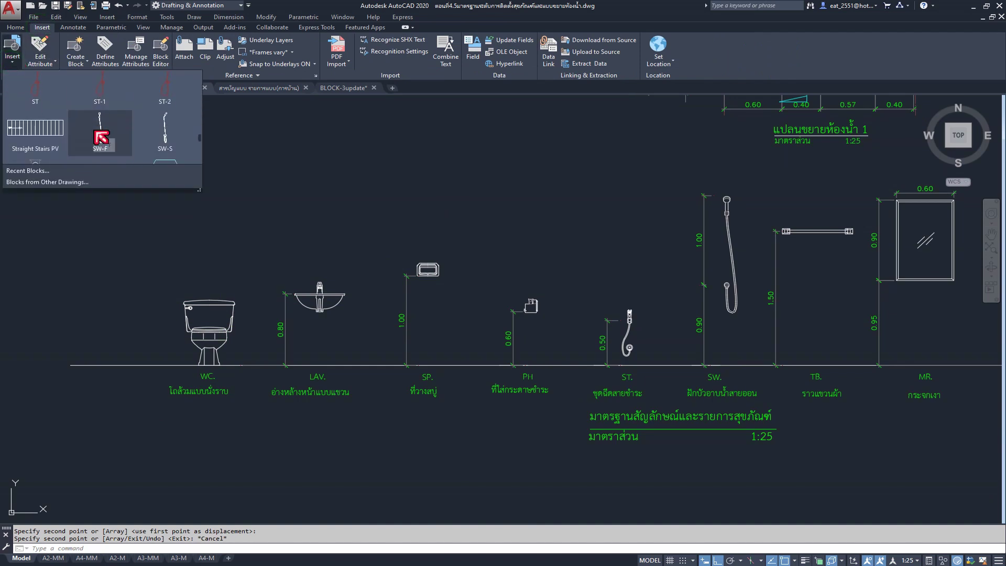
pyautogui.scroll(-2, 99, 139)
pyautogui.scroll(-1, 99, 138)
pyautogui.scroll(-2, 100, 139)
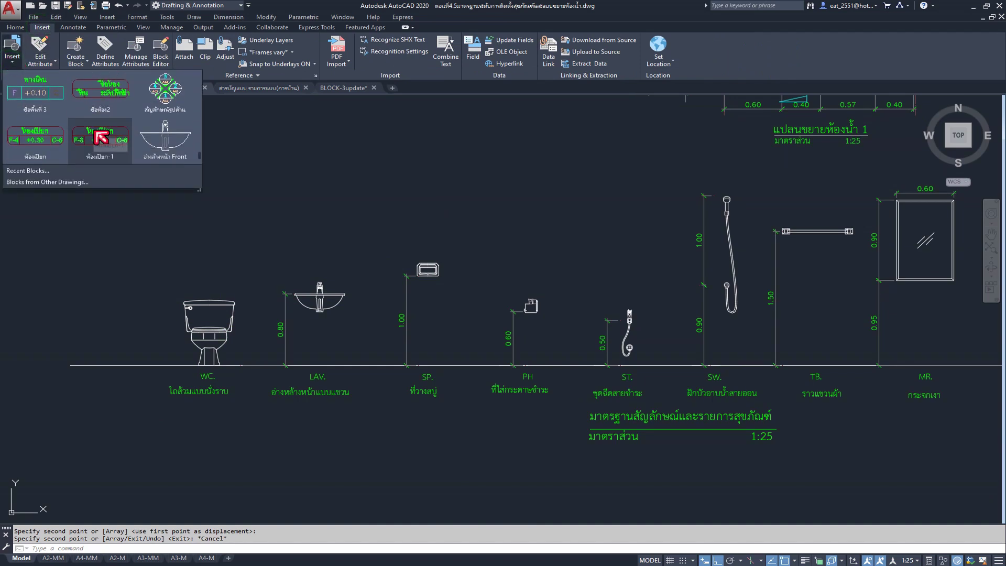
pyautogui.scroll(-2, 100, 140)
pyautogui.scroll(1, 106, 141)
pyautogui.scroll(1, 110, 146)
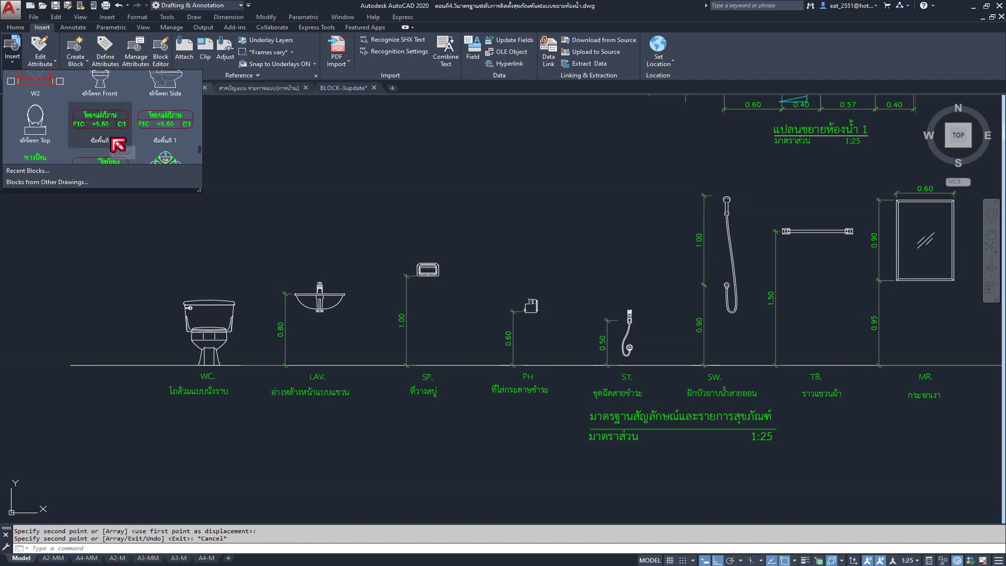
pyautogui.scroll(1, 115, 145)
pyautogui.scroll(1, 117, 142)
pyautogui.scroll(1, 117, 143)
pyautogui.scroll(1, 116, 143)
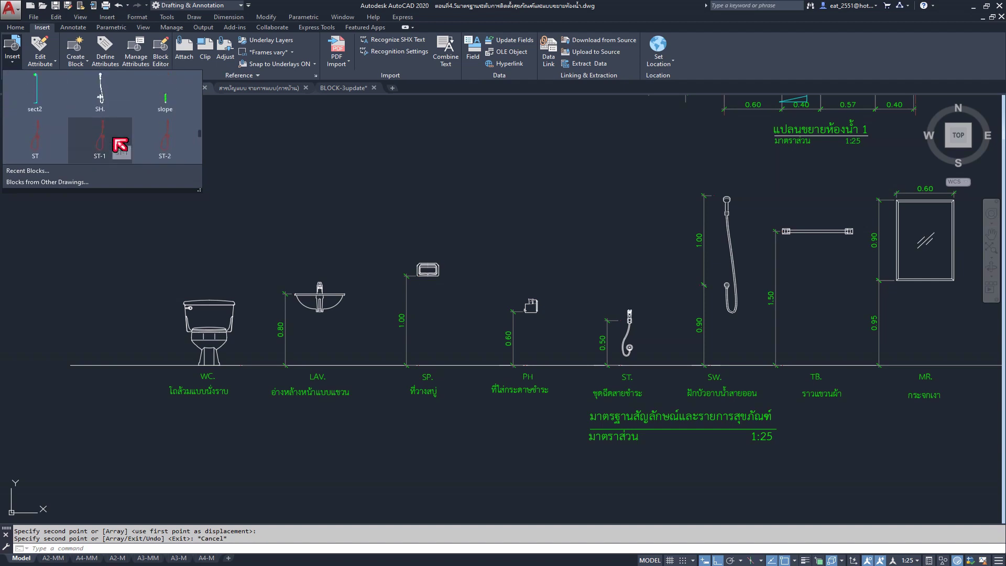
pyautogui.scroll(1, 116, 142)
pyautogui.scroll(1, 117, 142)
pyautogui.scroll(1, 113, 141)
pyautogui.click(112, 141)
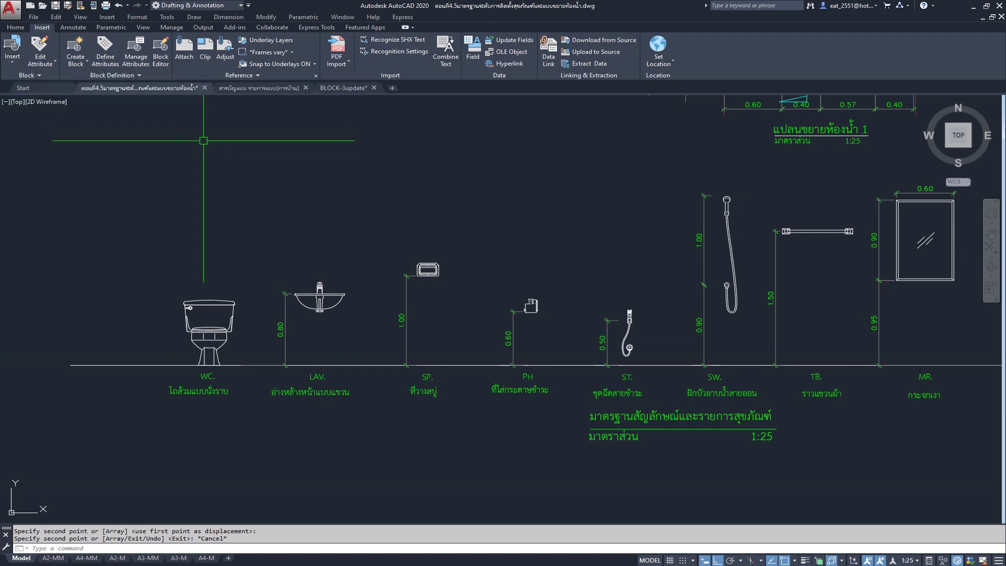
# - Switch to the BLOCK-3update library drawing and zoom to the soap-dish group
pyautogui.click(357, 89)
pyautogui.scroll(-5, 453, 259)
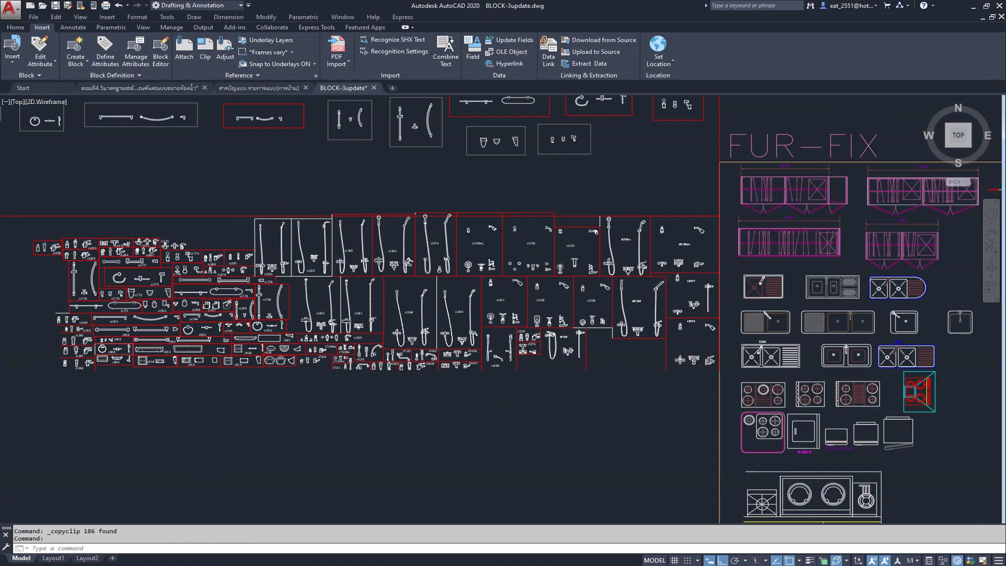
pyautogui.scroll(2, 362, 294)
pyautogui.scroll(2, 362, 294)
pyautogui.scroll(2, 367, 281)
pyautogui.scroll(-1, 367, 281)
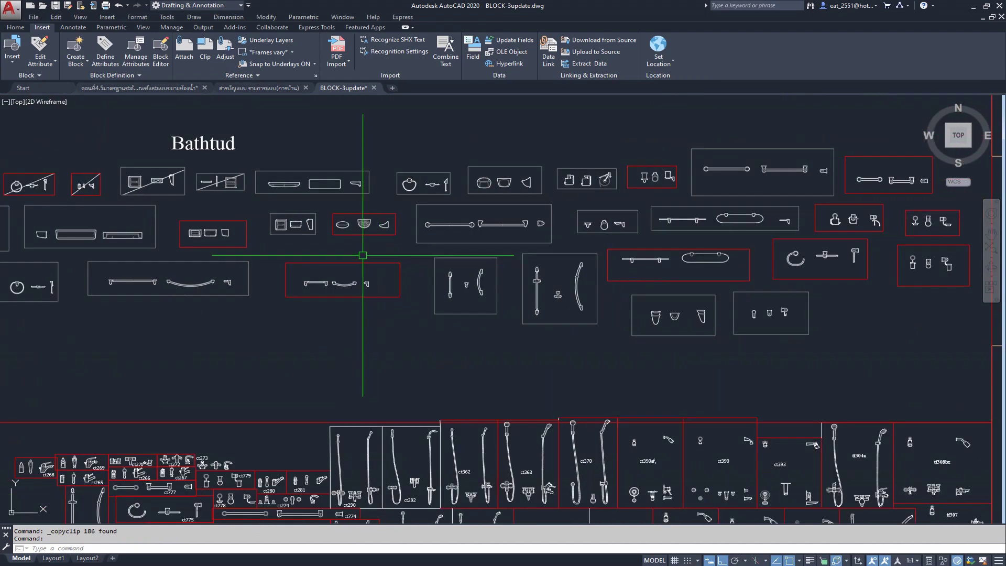
pyautogui.scroll(1, 358, 254)
pyautogui.scroll(3, 414, 180)
pyautogui.scroll(-3, 389, 231)
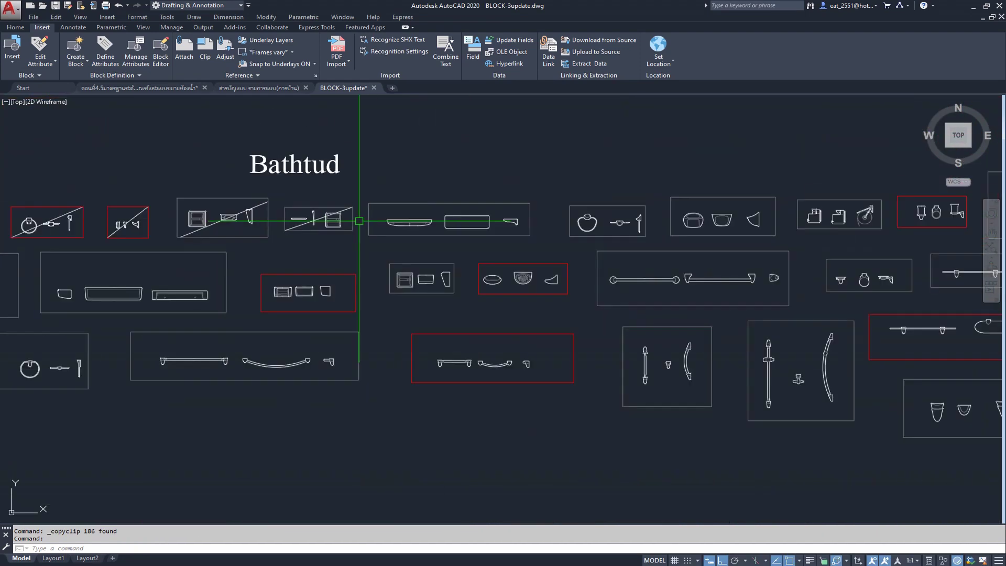
pyautogui.scroll(-1, 447, 297)
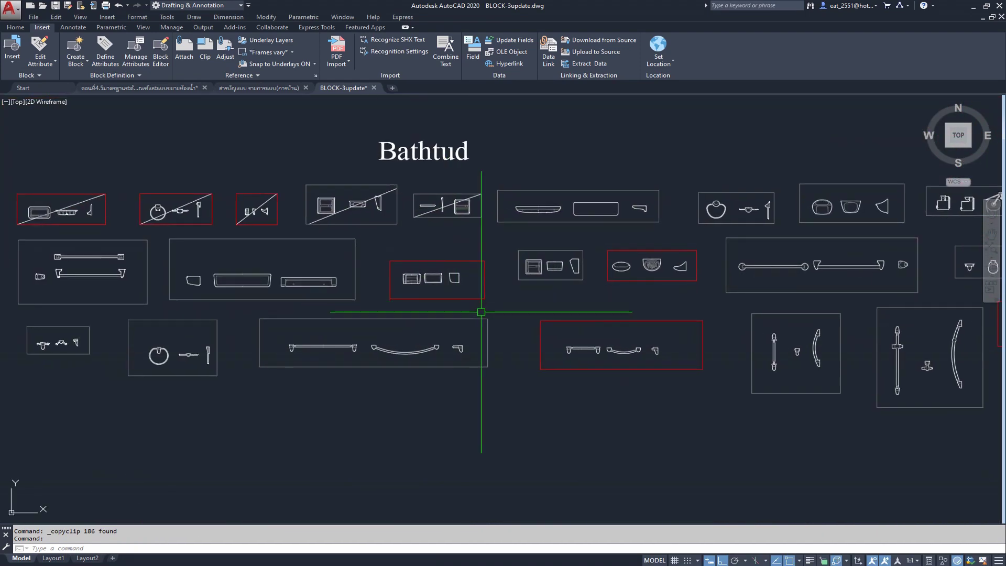
pyautogui.moveTo(606, 301); pyautogui.dragTo(460, 308, button='middle')
pyautogui.scroll(1, 460, 307)
pyautogui.scroll(4, 496, 285)
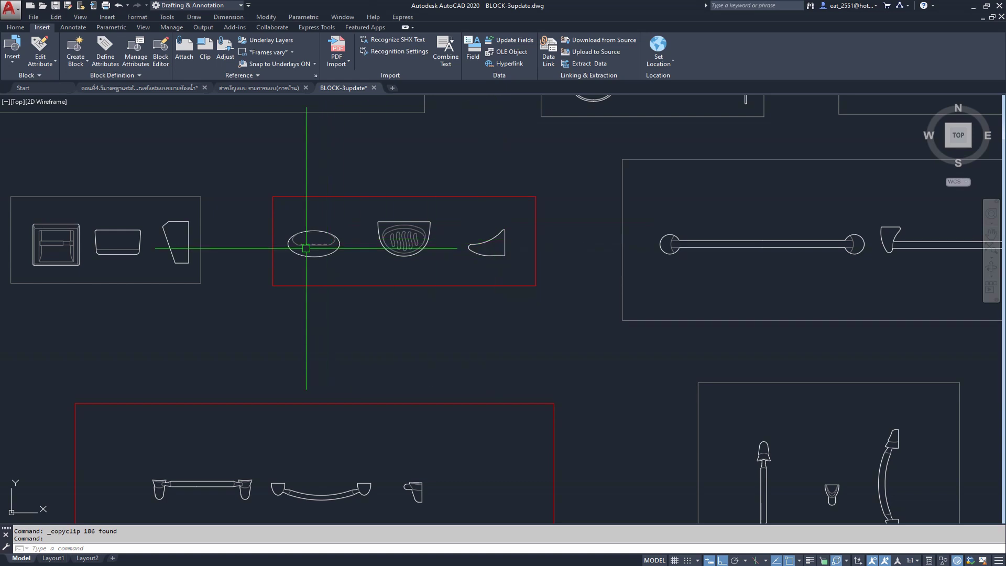
# - Window-select the three soap-dish drawings and copy them to the clipboard
pyautogui.click(279, 215)
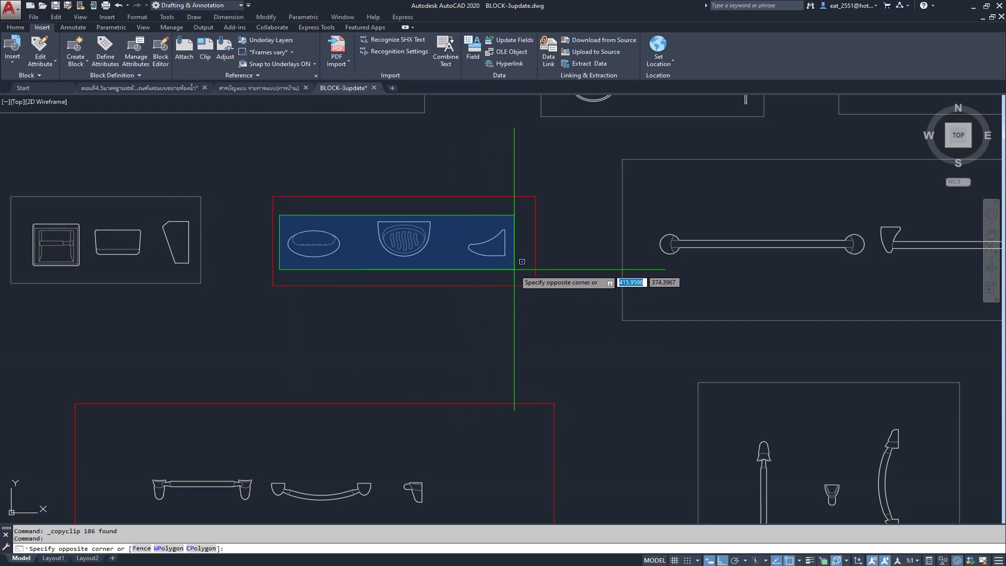
pyautogui.click(514, 269)
pyautogui.scroll(-5, 415, 243)
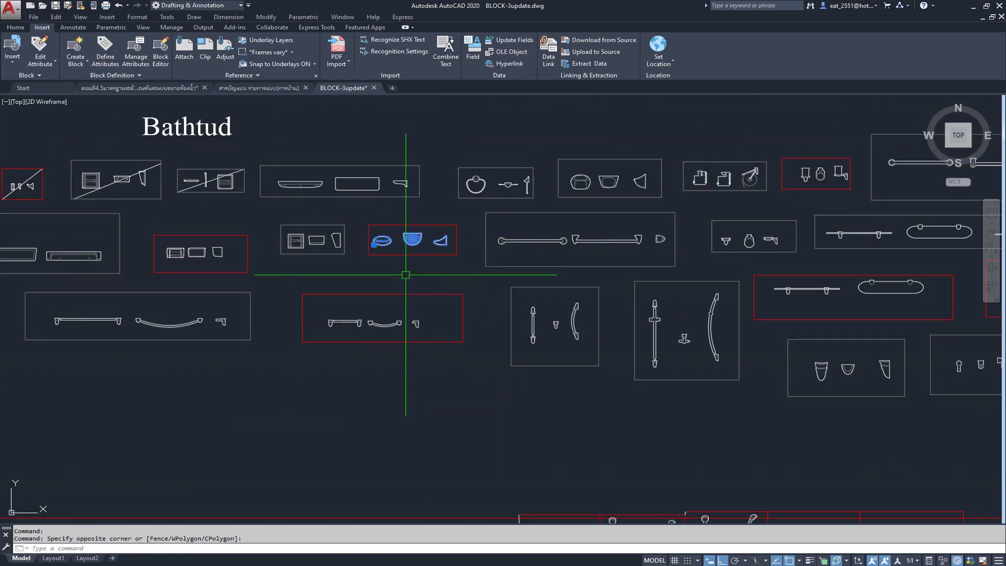
pyautogui.moveTo(649, 249); pyautogui.dragTo(539, 214, button='middle')
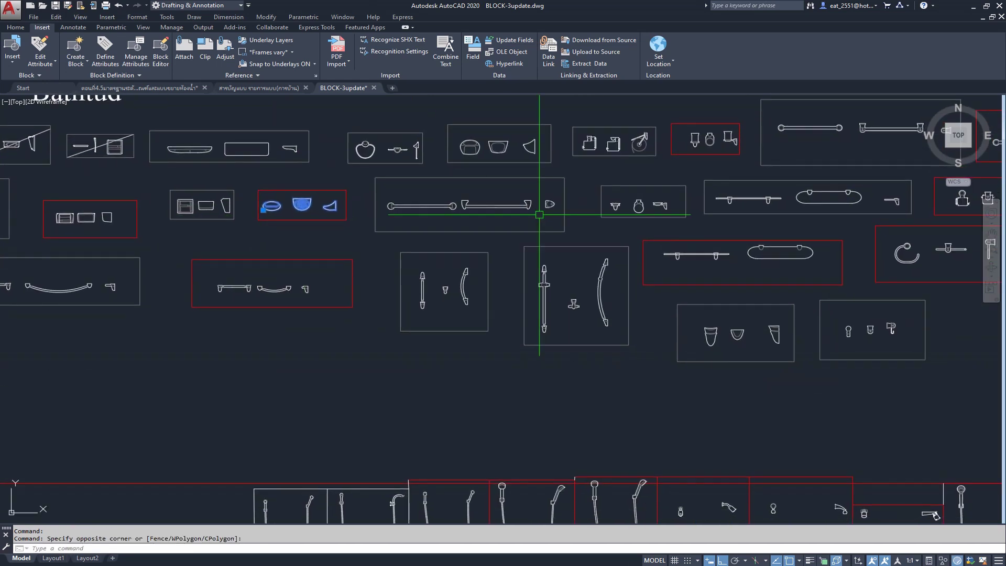
pyautogui.scroll(-1, 539, 214)
pyautogui.scroll(1, 539, 214)
pyautogui.scroll(4, 420, 204)
pyautogui.scroll(2, 516, 181)
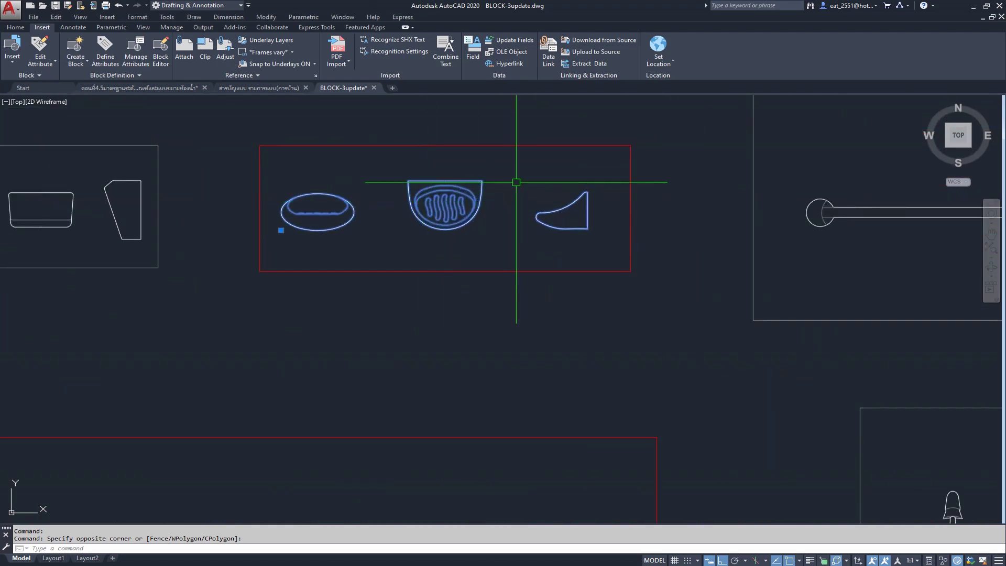
pyautogui.scroll(-7, 516, 182)
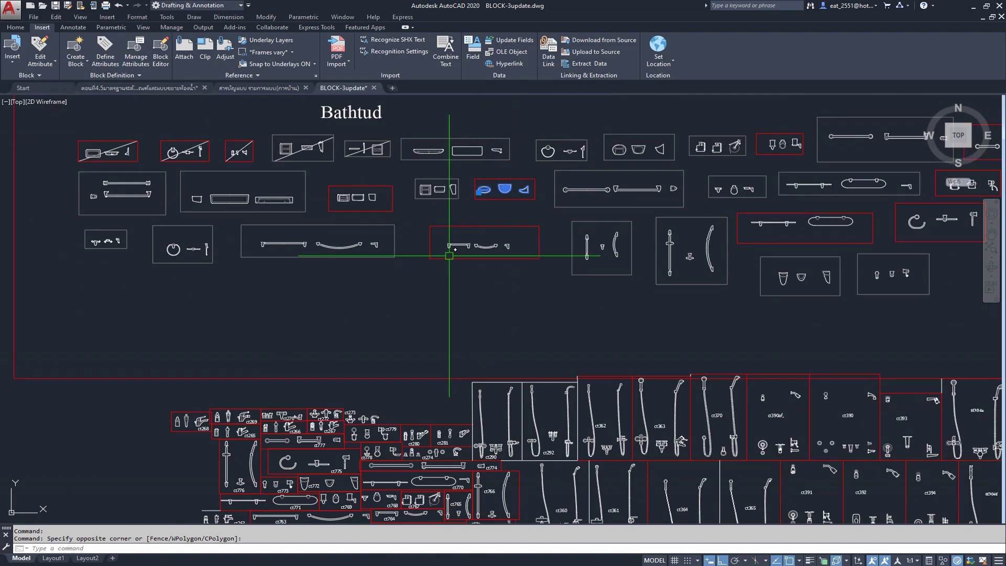
pyautogui.scroll(5, 77, 117)
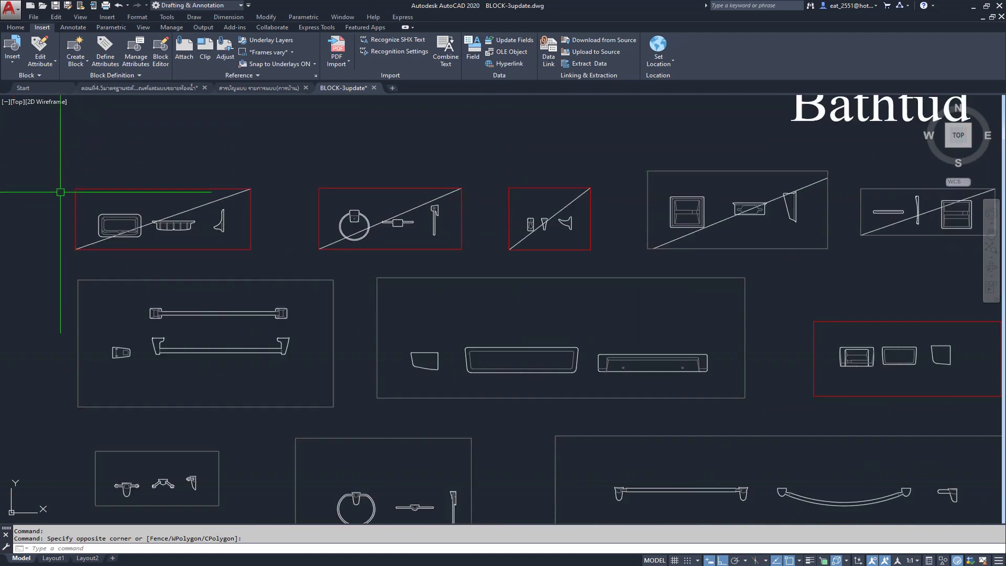
pyautogui.scroll(2, 129, 188)
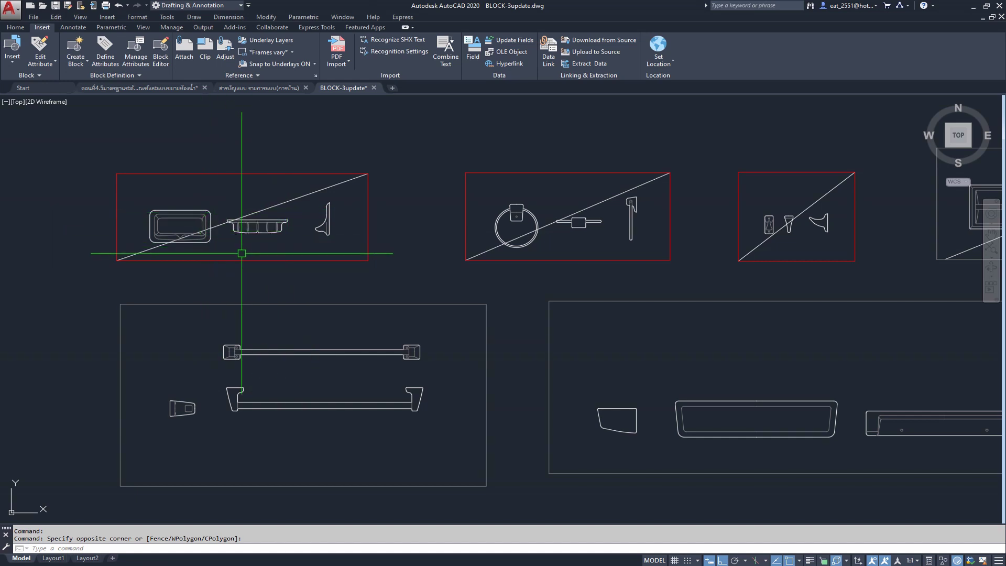
pyautogui.scroll(-5, 171, 208)
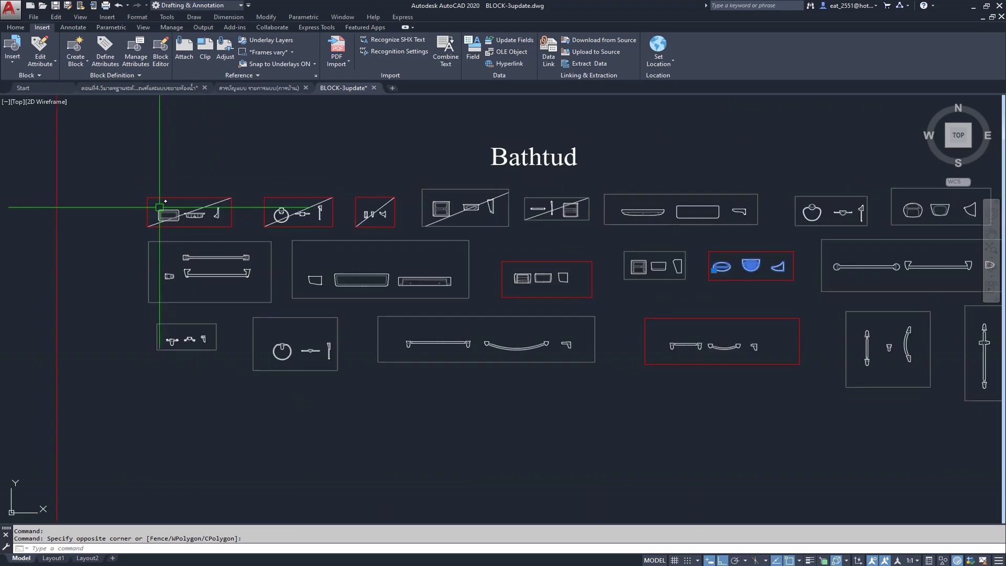
pyautogui.scroll(-3, 333, 240)
pyautogui.scroll(1, 332, 231)
pyautogui.scroll(3, 334, 220)
pyautogui.scroll(4, 415, 208)
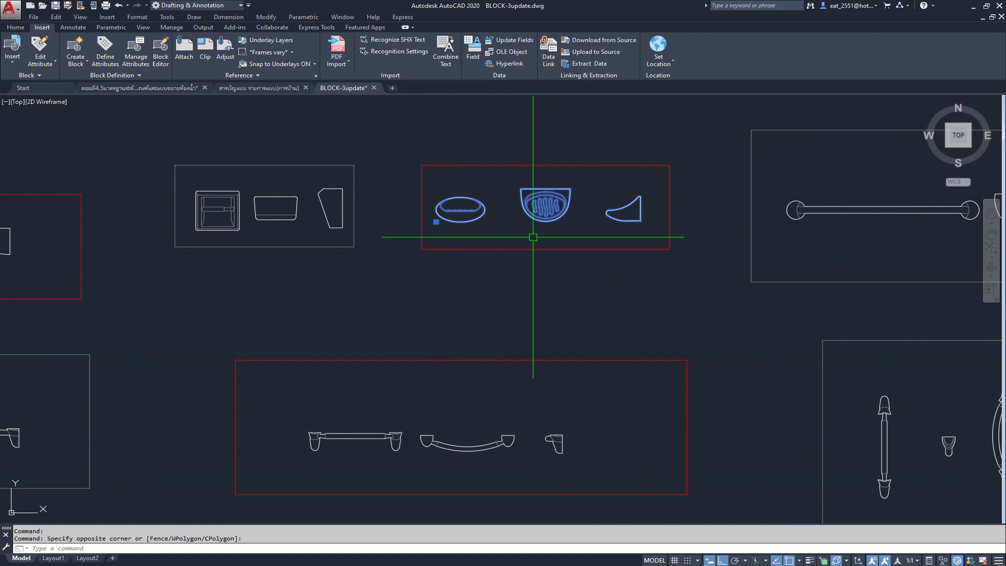
pyautogui.hotkey('ctrl', 'c')
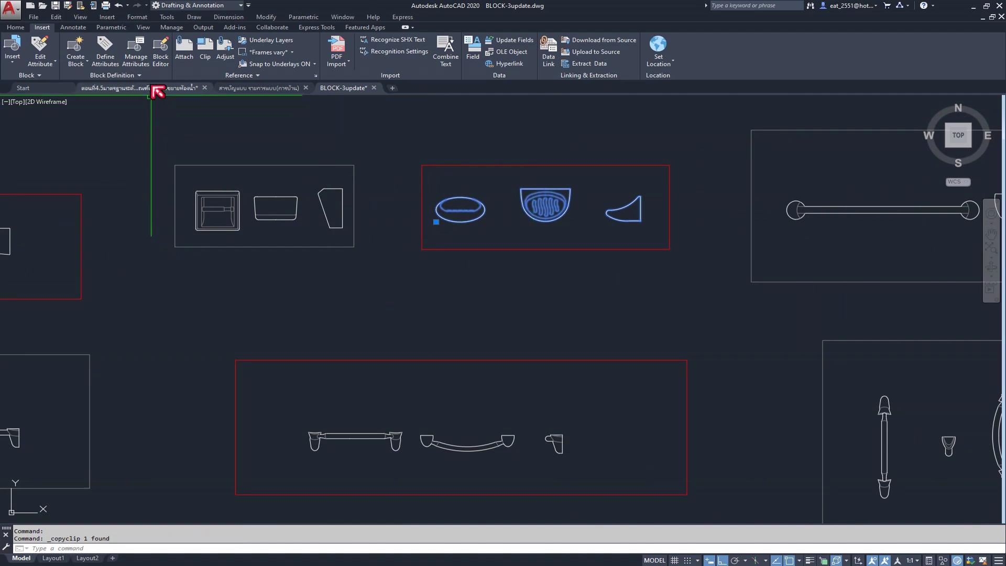
# - Paste the soap-dish views into the ตอนที่4.5 drawing, above the fixture elevations
pyautogui.click(157, 92)
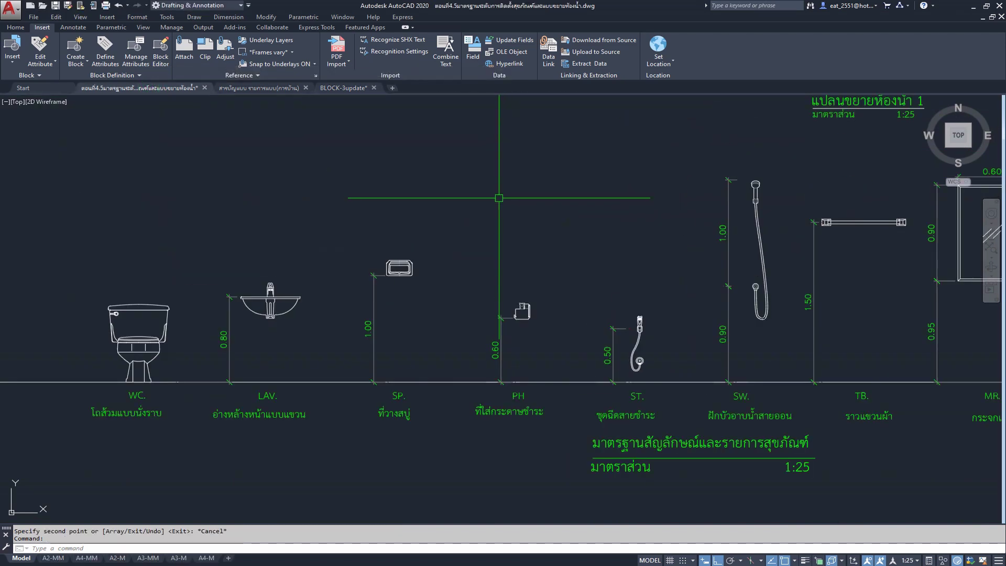
pyautogui.hotkey('ctrl', 'v')
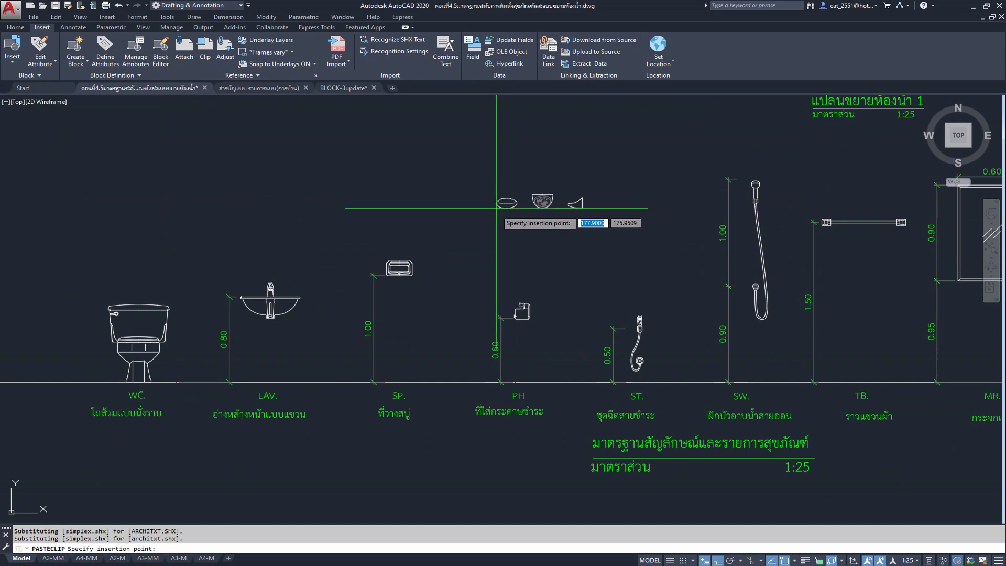
pyautogui.click(474, 227)
pyautogui.scroll(3, 478, 231)
pyautogui.moveTo(478, 231); pyautogui.dragTo(462, 227, button='middle')
pyautogui.scroll(1, 462, 227)
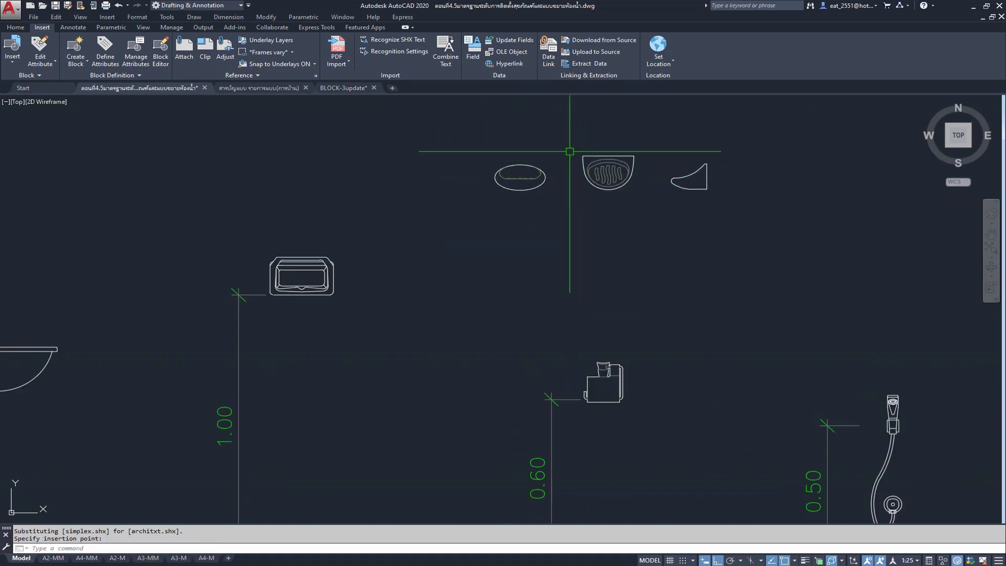
# - Window-select the pasted soap-dish fixtures to check them, then clear the selection
pyautogui.click(560, 141)
pyautogui.click(475, 225)
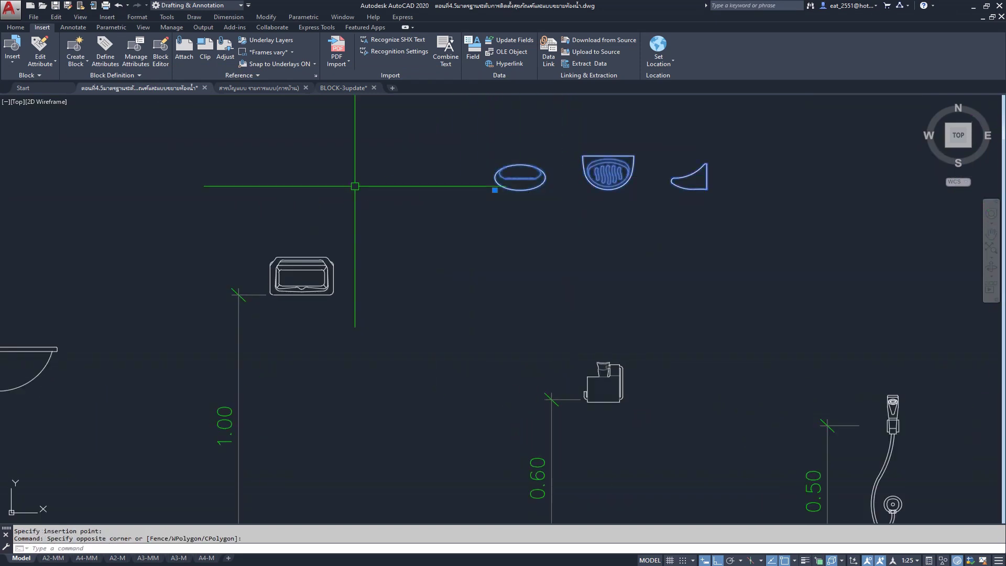
pyautogui.press('Escape')
pyautogui.click(530, 184)
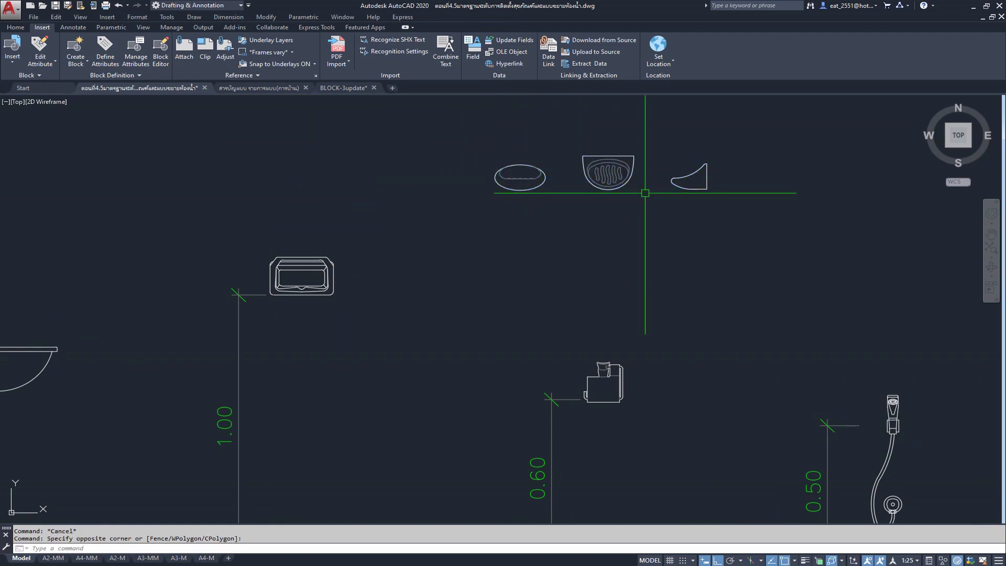
pyautogui.click(547, 223)
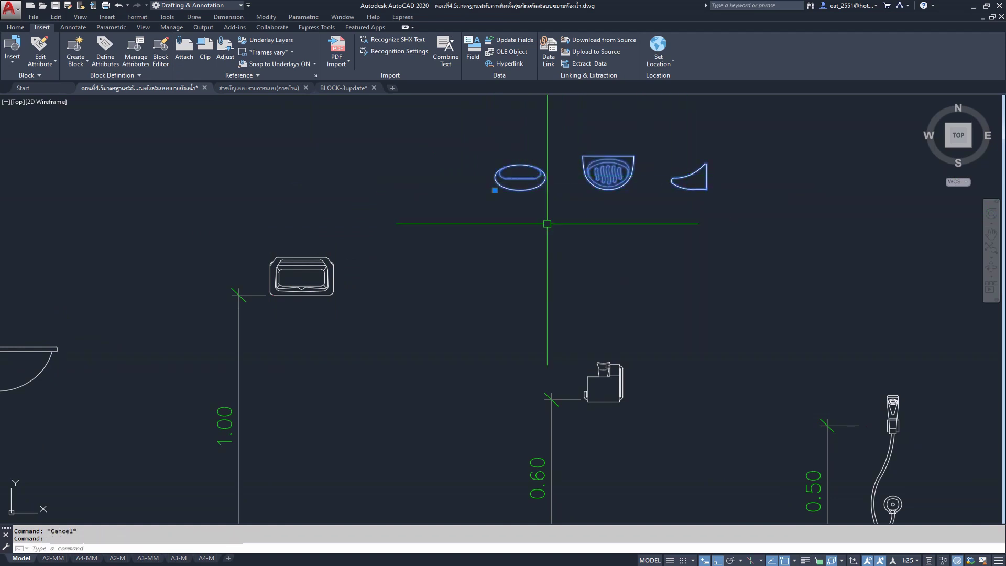
pyautogui.press('Escape')
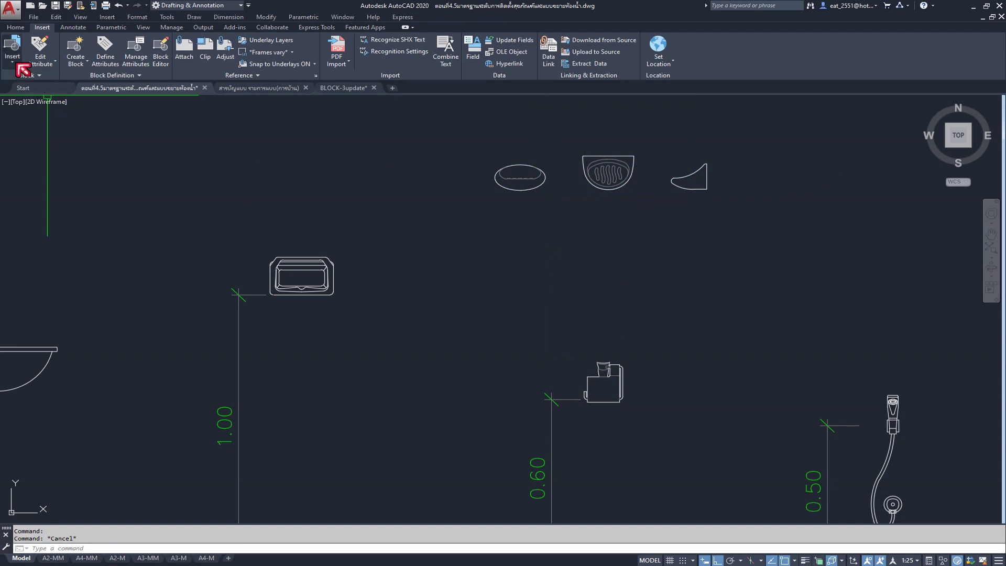
pyautogui.click(16, 63)
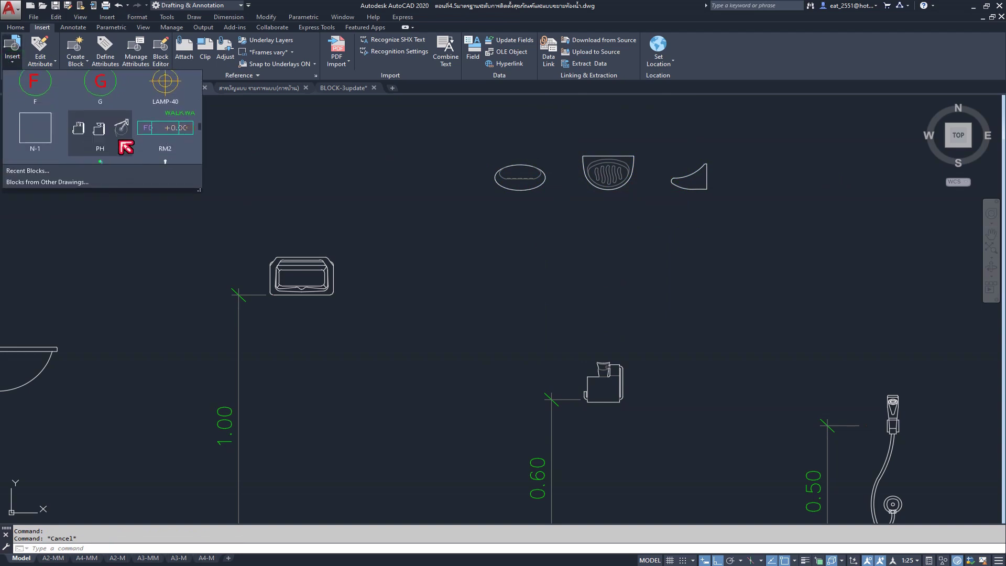
pyautogui.scroll(-1, 126, 147)
pyautogui.scroll(-1, 126, 147)
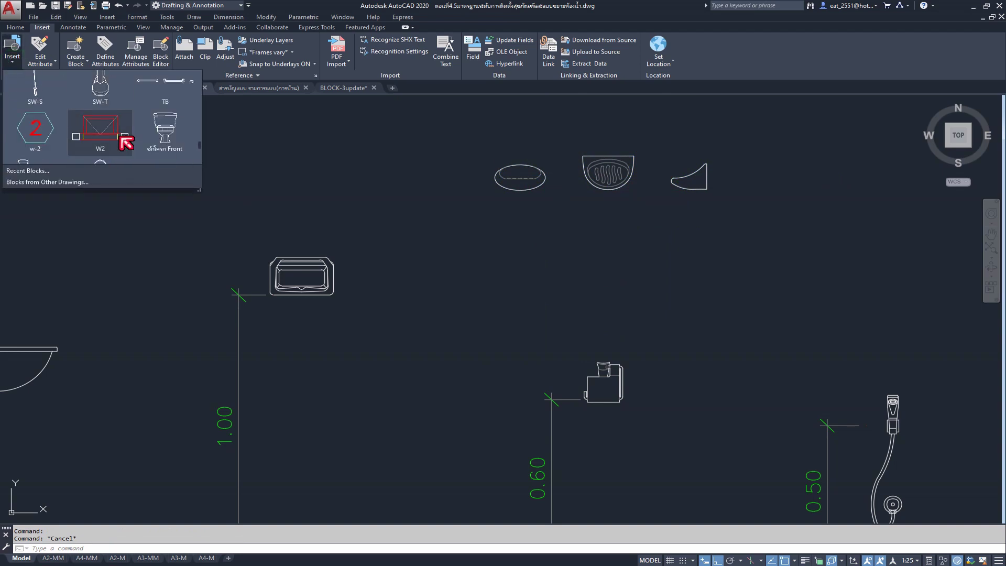
pyautogui.scroll(-1, 126, 142)
pyautogui.scroll(-3, 126, 143)
pyautogui.scroll(-1, 126, 143)
pyautogui.scroll(2, 126, 143)
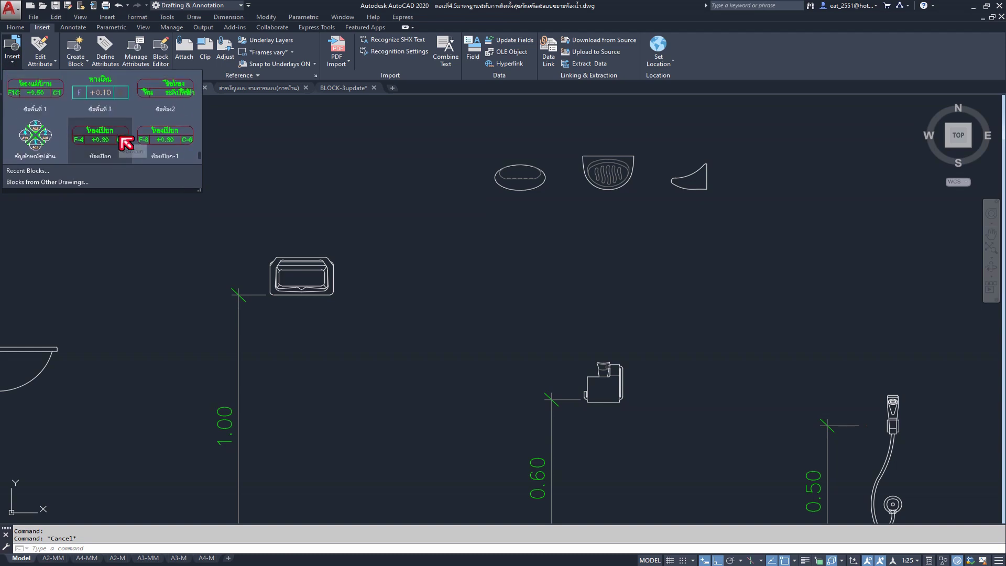
pyautogui.scroll(3, 126, 143)
pyautogui.scroll(1, 126, 143)
pyautogui.scroll(1, 126, 142)
pyautogui.scroll(1, 127, 143)
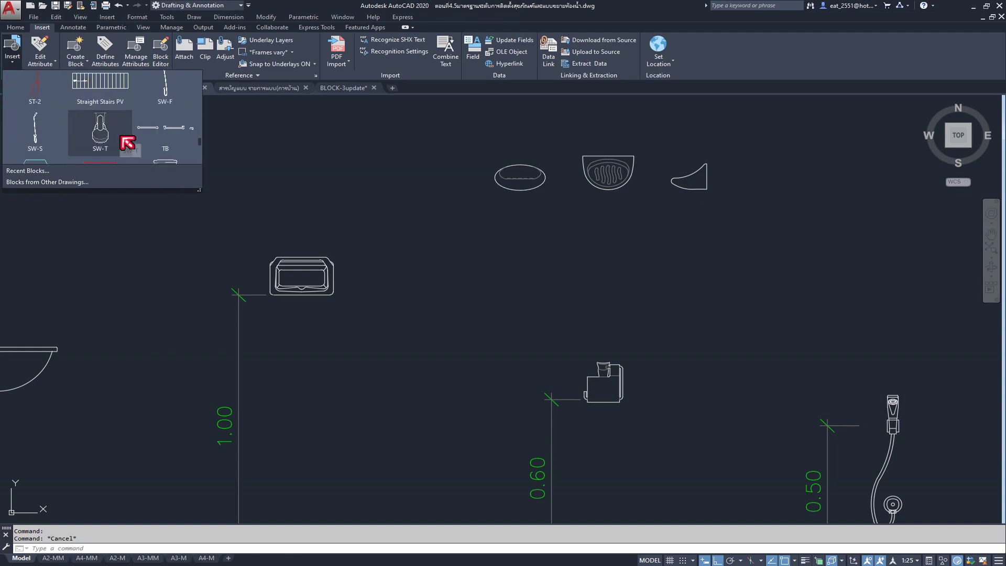
pyautogui.scroll(1, 127, 142)
pyautogui.scroll(1, 127, 142)
pyautogui.scroll(1, 129, 141)
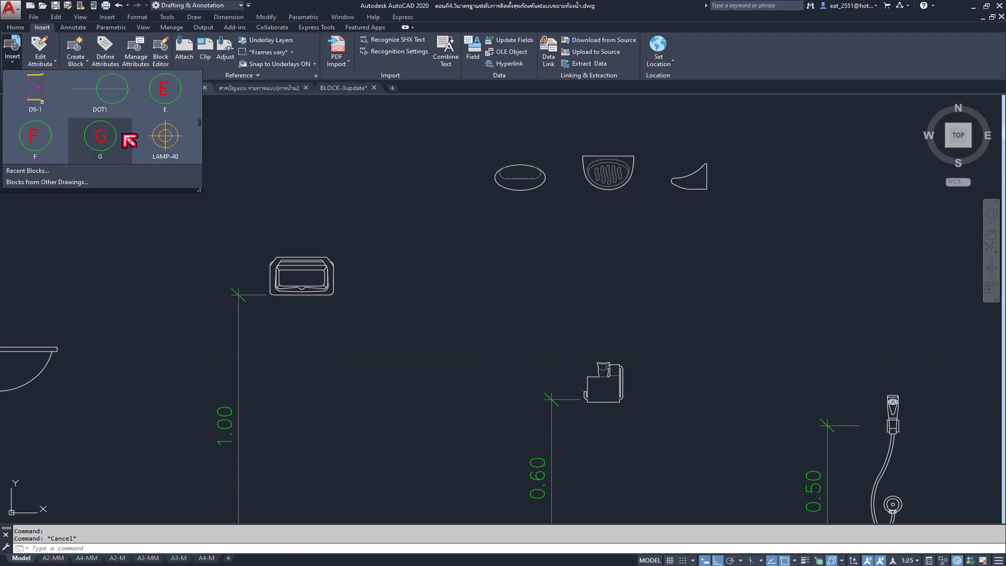
pyautogui.scroll(1, 130, 141)
pyautogui.scroll(1, 129, 140)
pyautogui.scroll(1, 129, 140)
pyautogui.scroll(1, 129, 140)
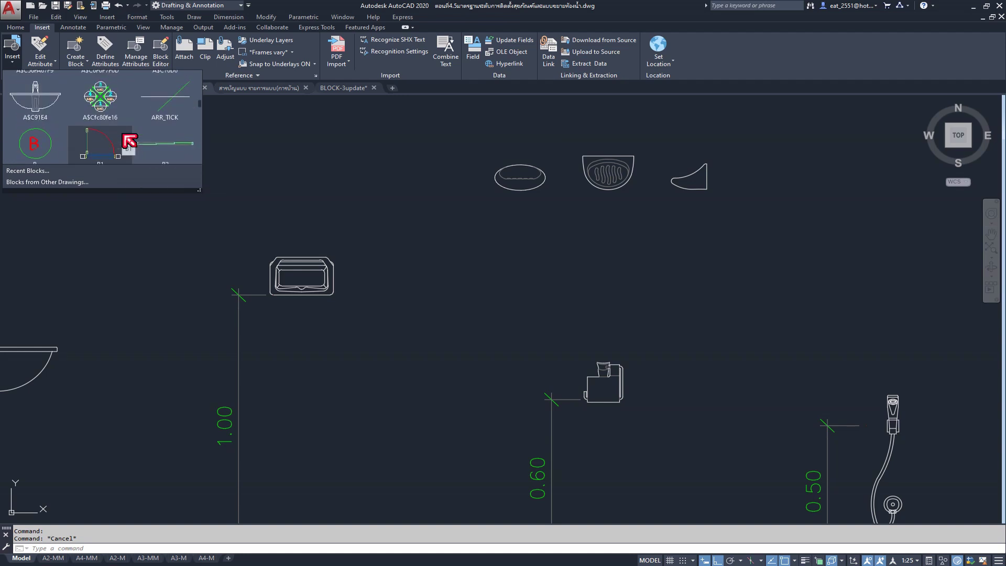
pyautogui.scroll(1, 130, 140)
pyautogui.scroll(2, 131, 139)
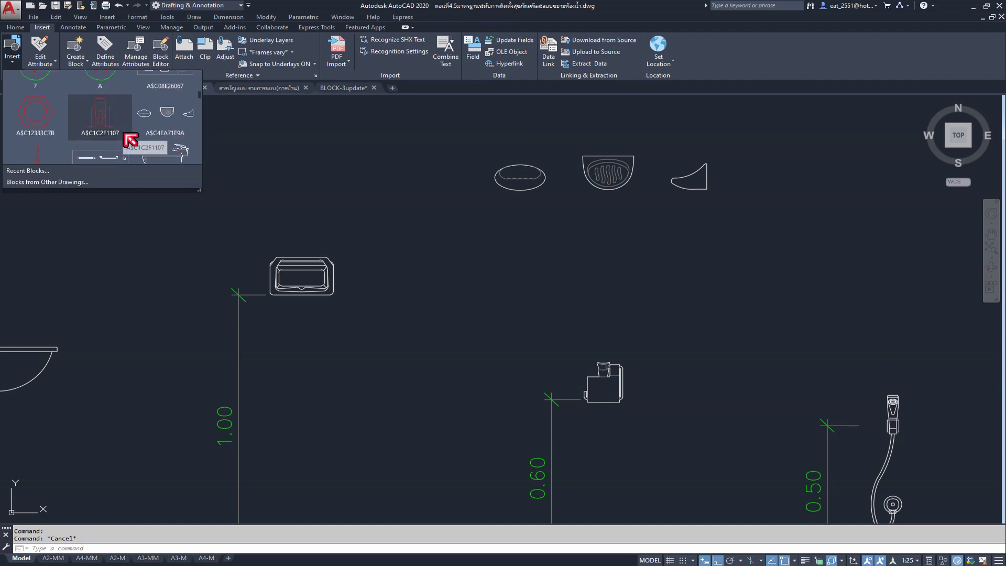
pyautogui.click(178, 119)
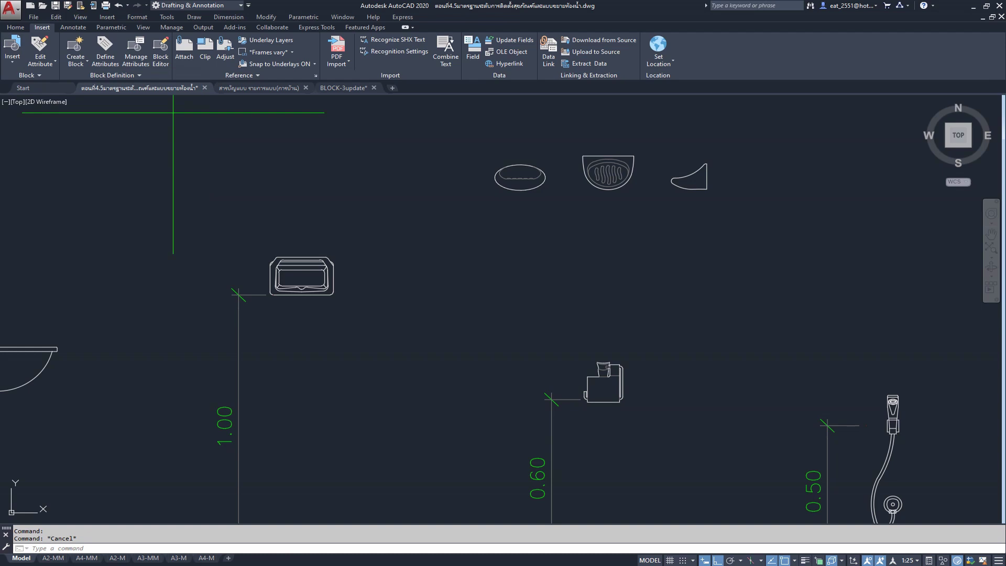
pyautogui.scroll(3, 407, 192)
pyautogui.click(407, 192)
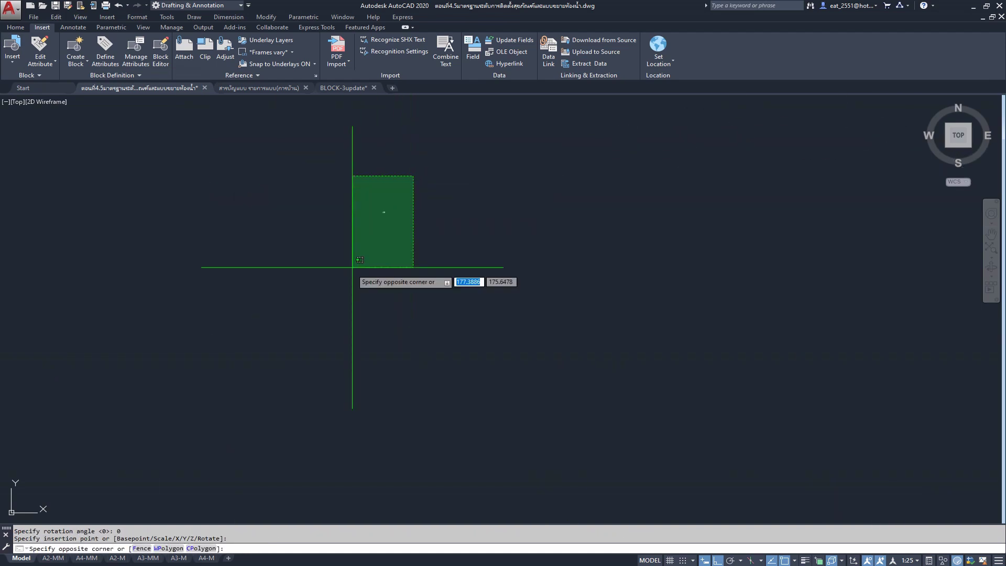
pyautogui.scroll(-5, 338, 281)
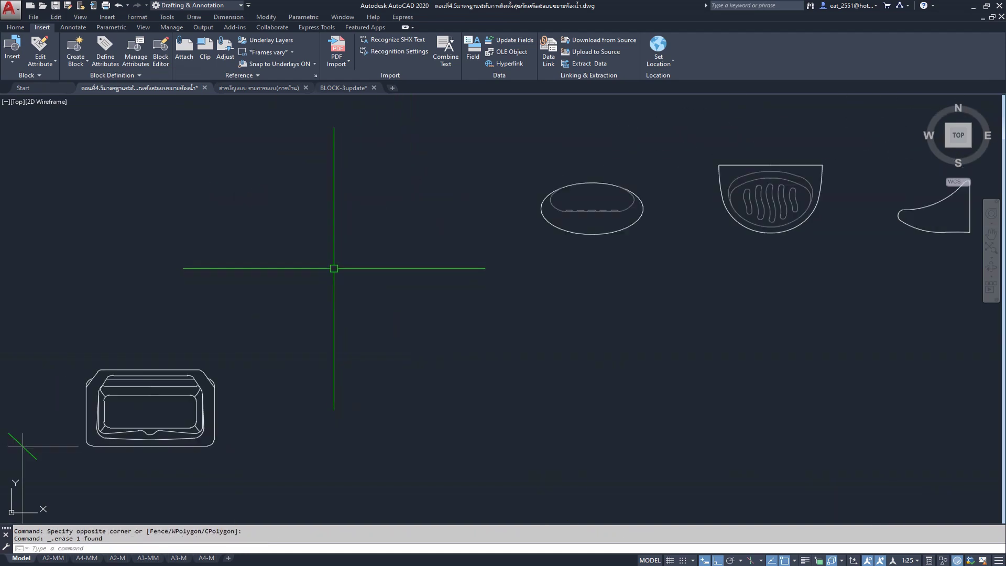
pyautogui.scroll(-6, 332, 265)
pyautogui.scroll(1, 404, 233)
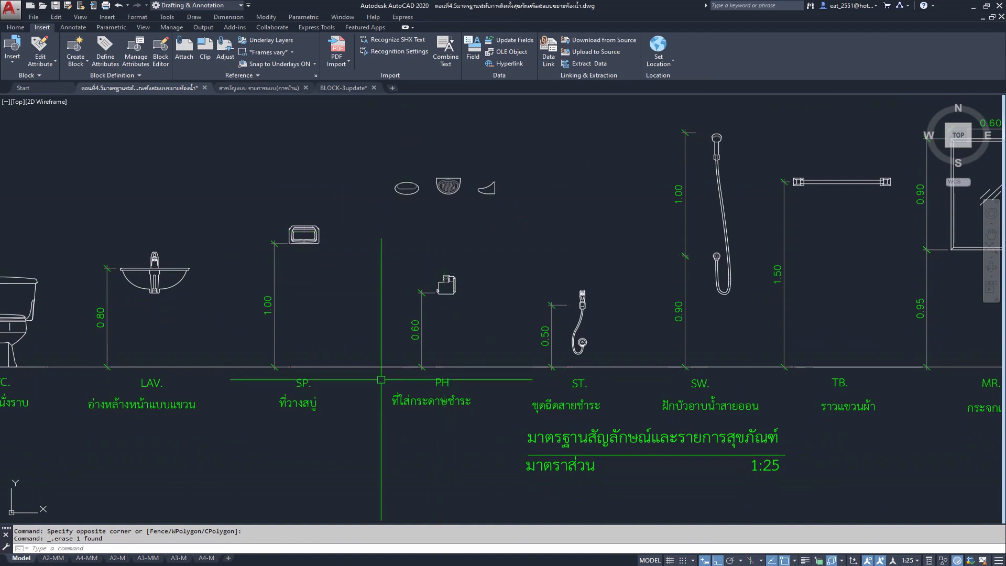
# - Explode the pasted soap-dish blocks into plain lines
pyautogui.scroll(1, 441, 358)
pyautogui.click(548, 139)
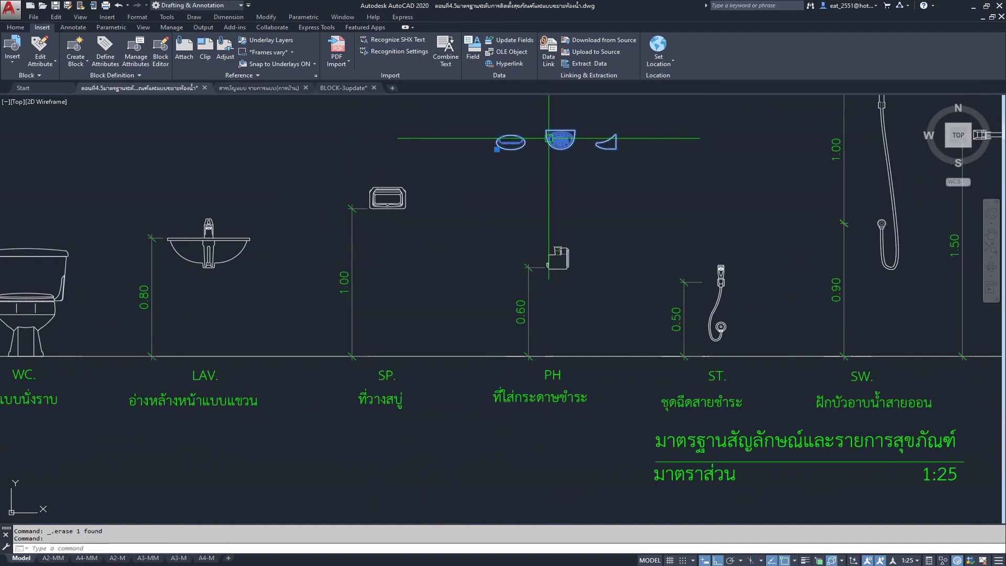
pyautogui.click(11, 29)
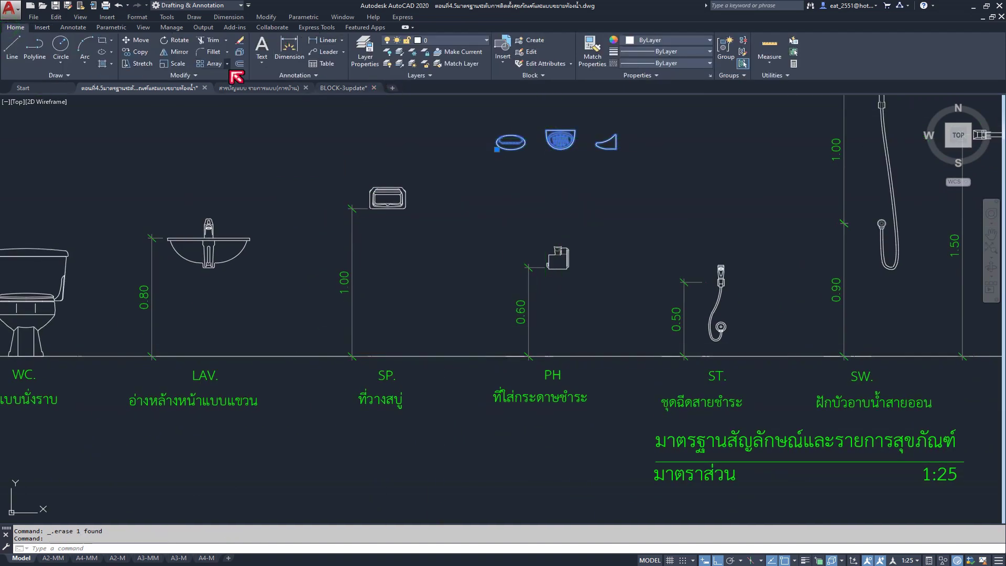
pyautogui.click(243, 54)
pyautogui.moveTo(592, 180)
pyautogui.mouseDown(button='middle')
pyautogui.moveTo(528, 179)
pyautogui.moveTo(542, 152)
pyautogui.mouseUp(button='middle')
pyautogui.scroll(2, 528, 179)
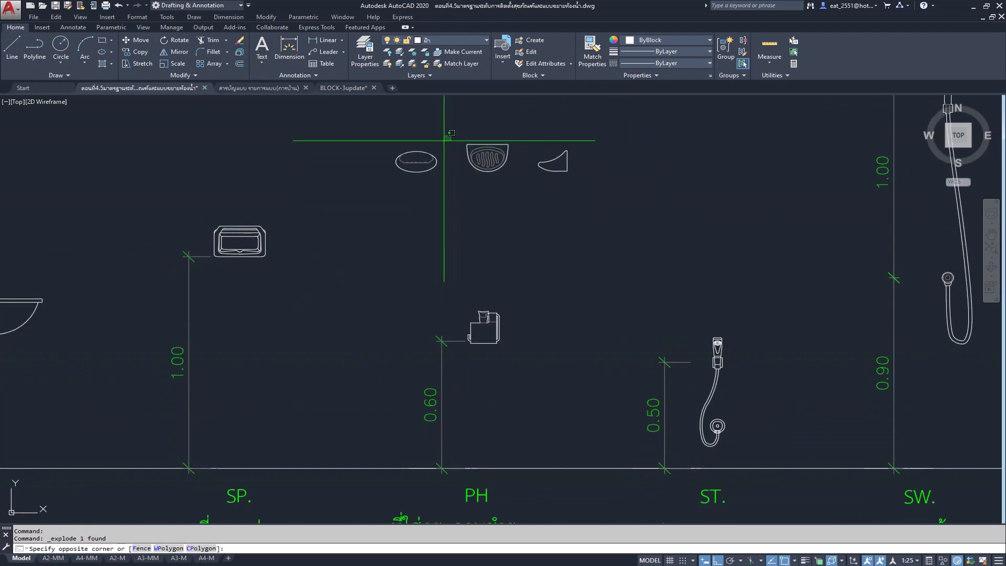
# - Select the oval soap dish's lines and start a new block definition with B
pyautogui.click(419, 152)
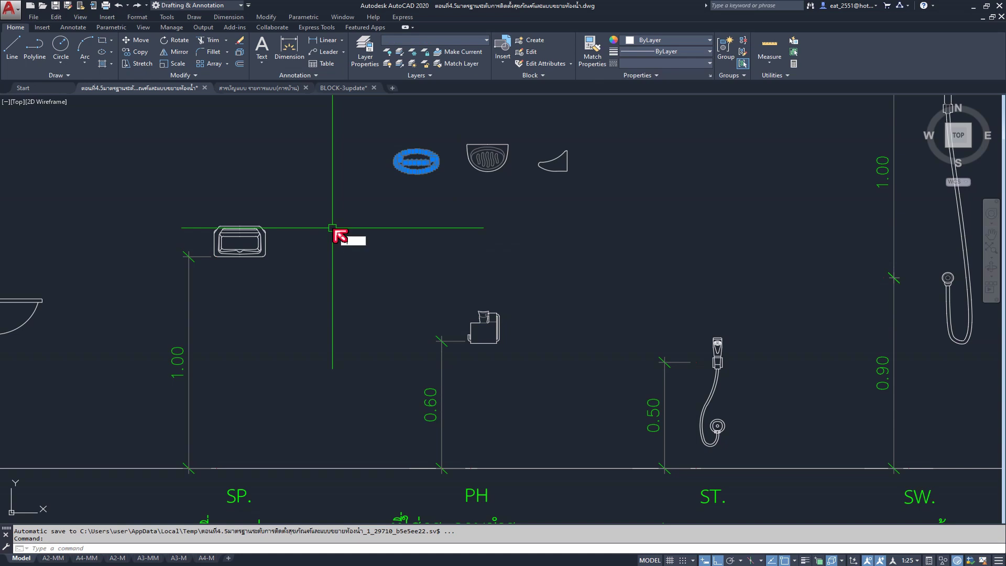
pyautogui.write('b')
pyautogui.press('Return')
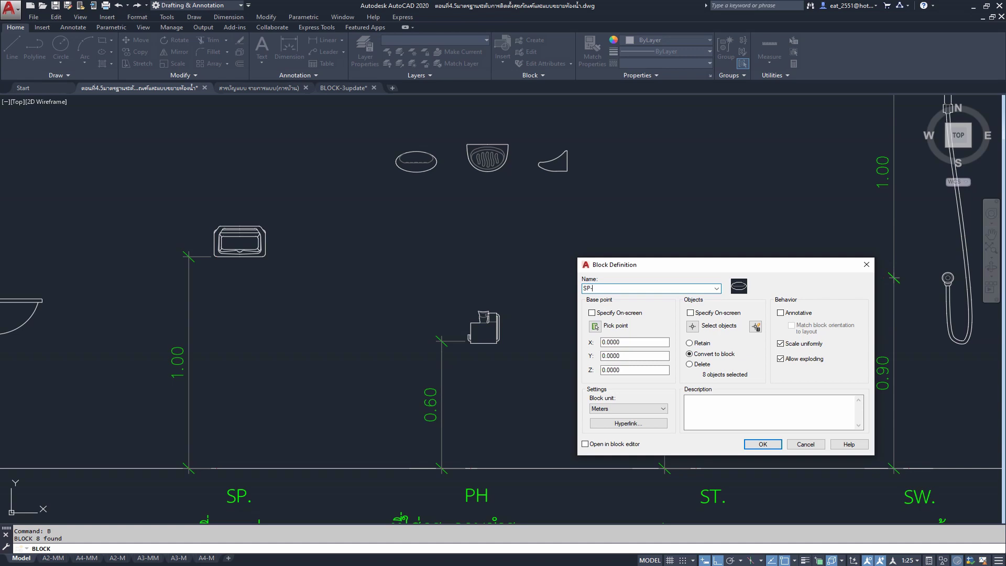
# - Finish the SP-F block with its base point at the oval dish's bottom
pyautogui.click(598, 327)
pyautogui.click(415, 171)
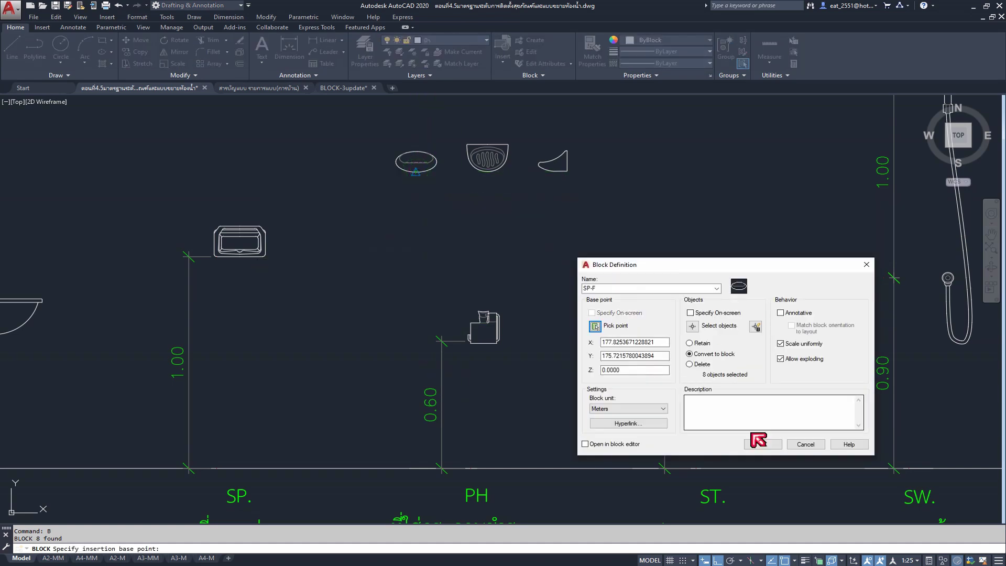
pyautogui.click(755, 444)
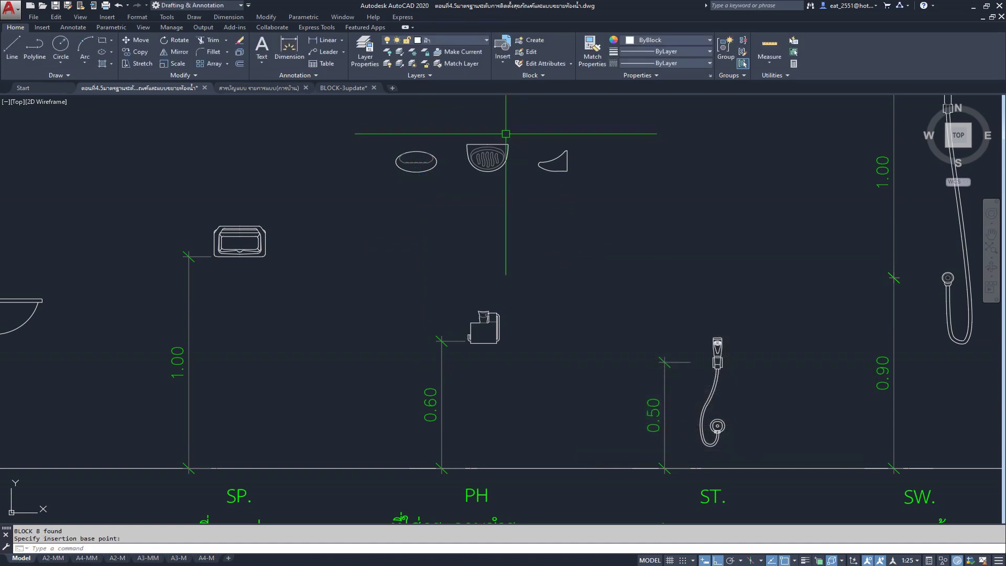
# - Make the striped soap dish into block SP-T, based at its bottom
pyautogui.click(458, 210)
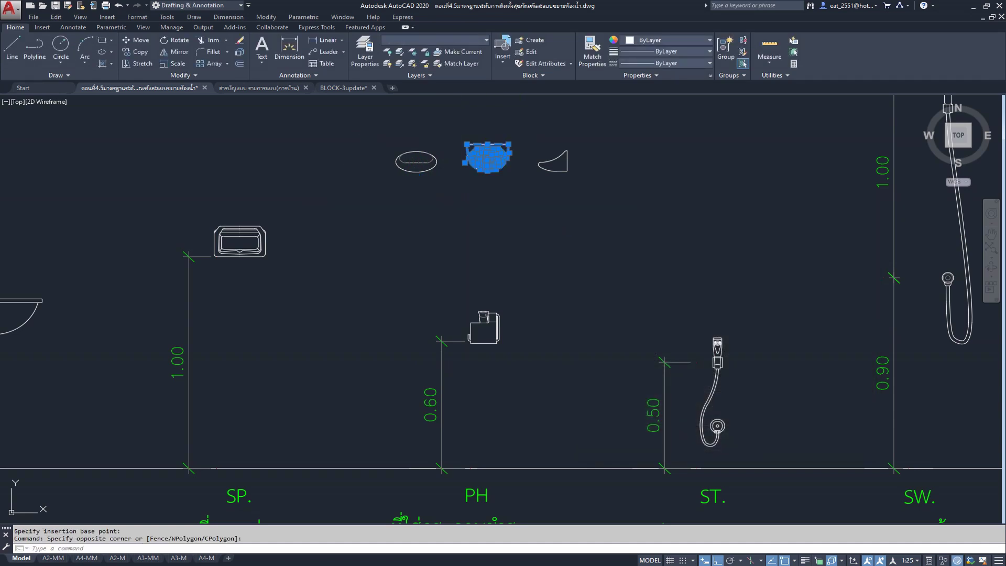
pyautogui.write('b')
pyautogui.press('Return')
pyautogui.write('SP-T')
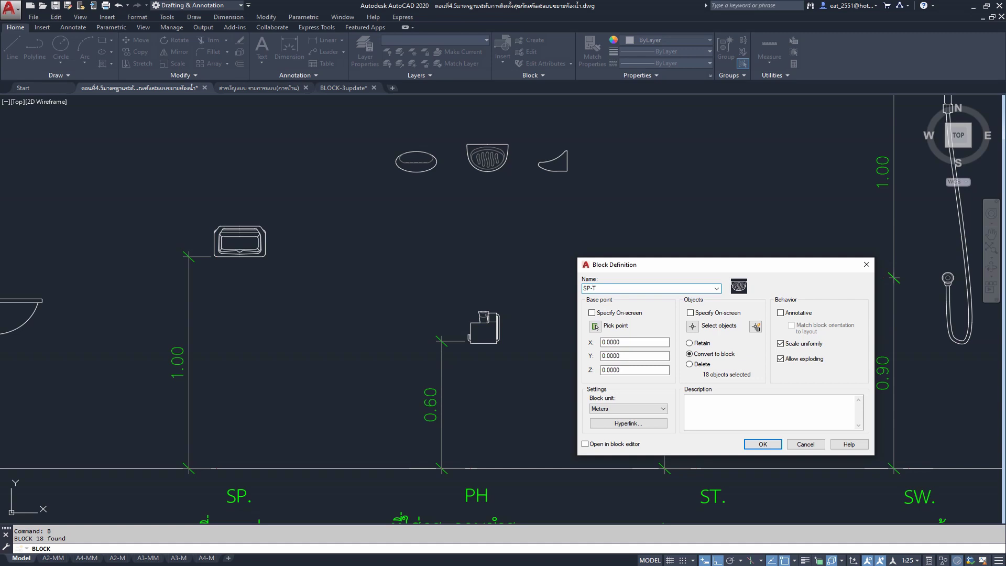
pyautogui.click(595, 326)
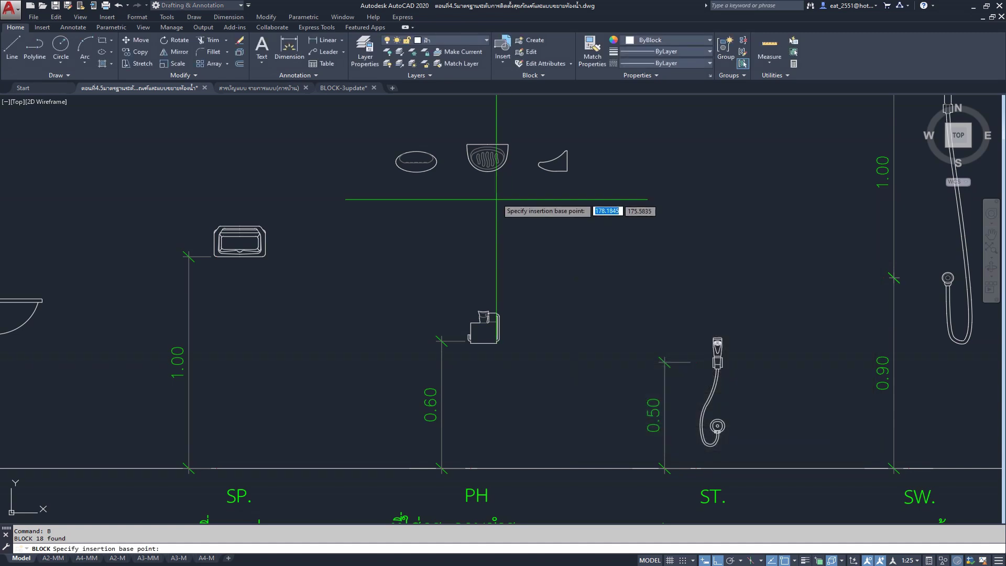
pyautogui.click(487, 170)
pyautogui.click(770, 445)
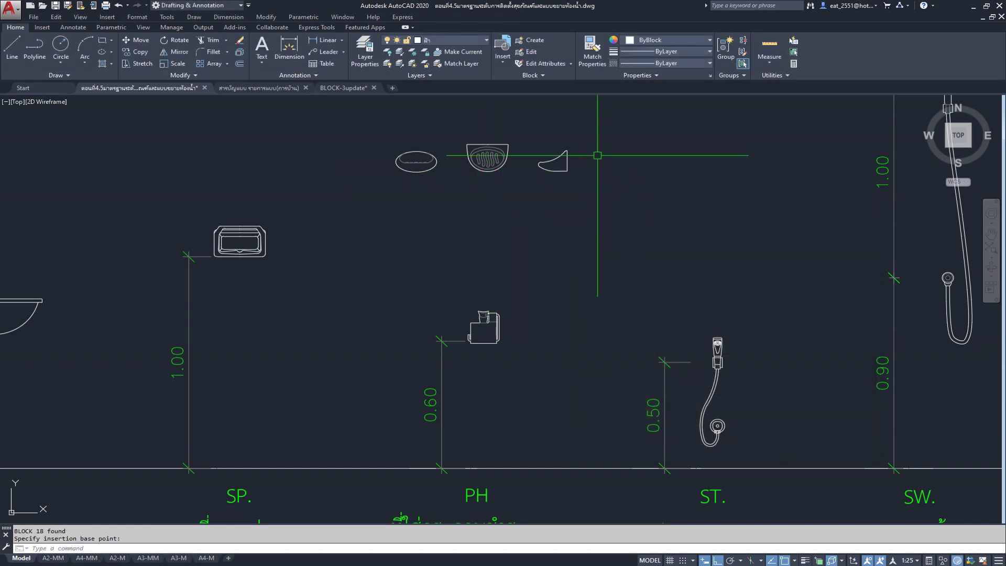
# - Make the wedge-shaped soap dish into block SP-S with a picked base point
pyautogui.click(595, 135)
pyautogui.click(524, 214)
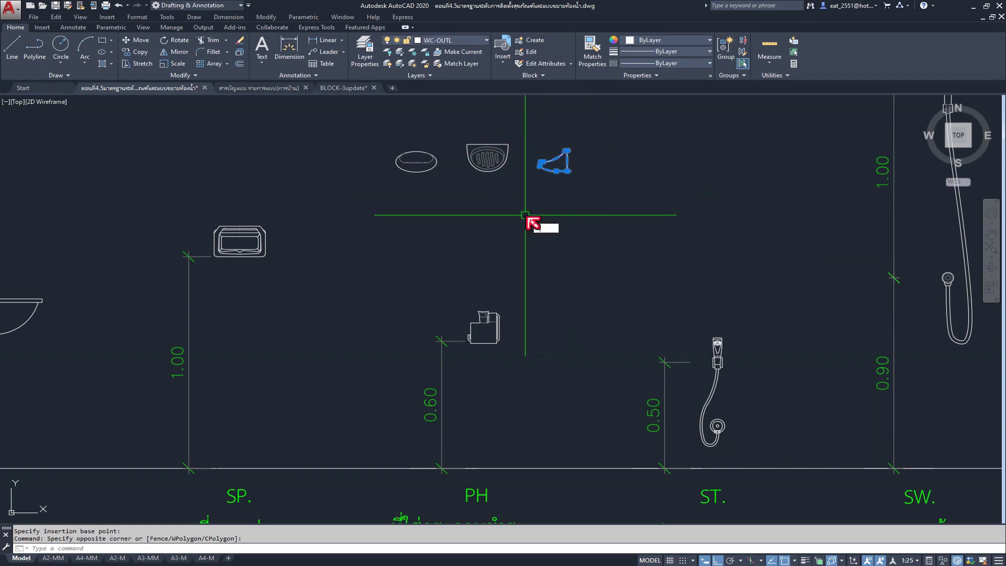
pyautogui.write('B')
pyautogui.press('Return')
pyautogui.write('SP-S')
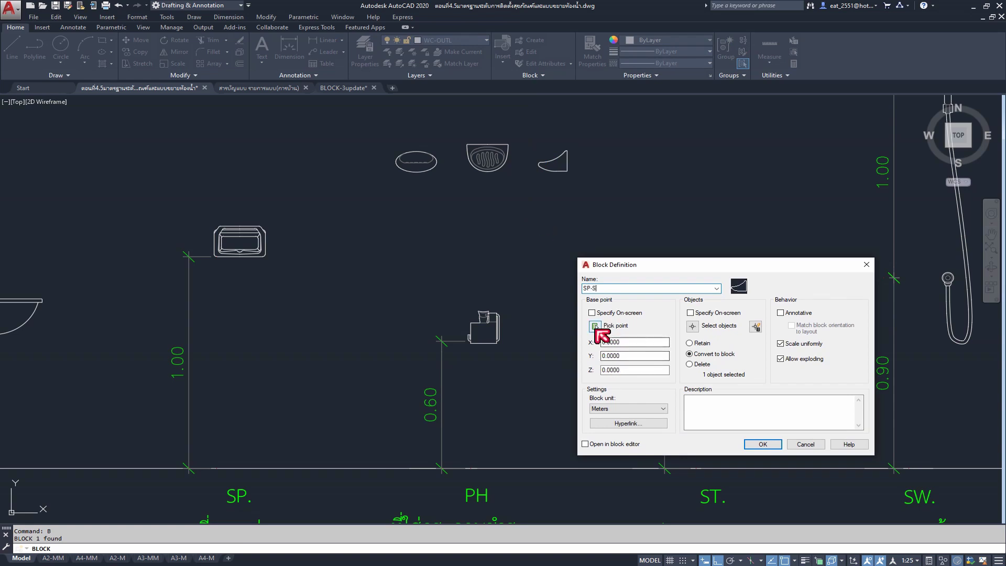
pyautogui.click(595, 326)
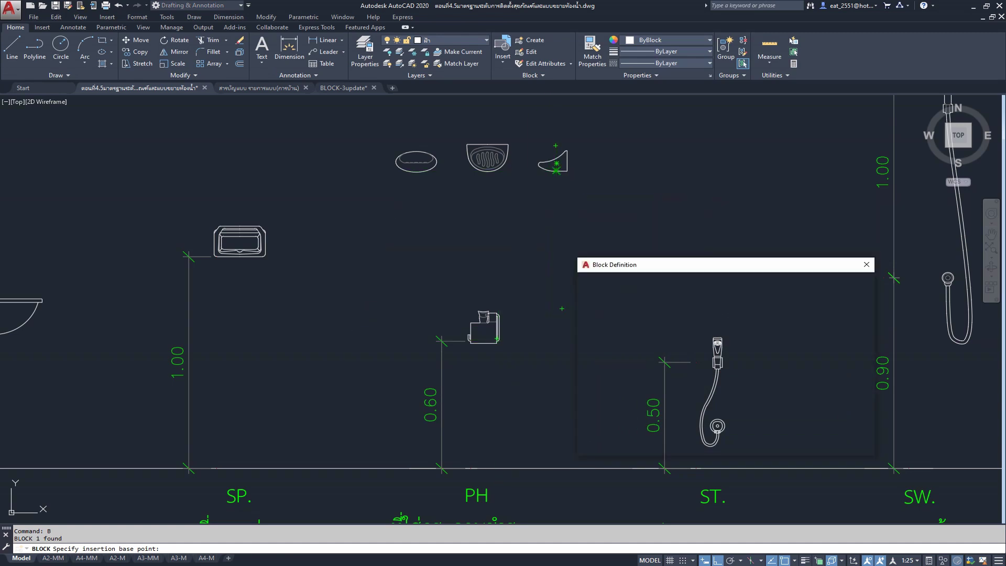
pyautogui.click(770, 445)
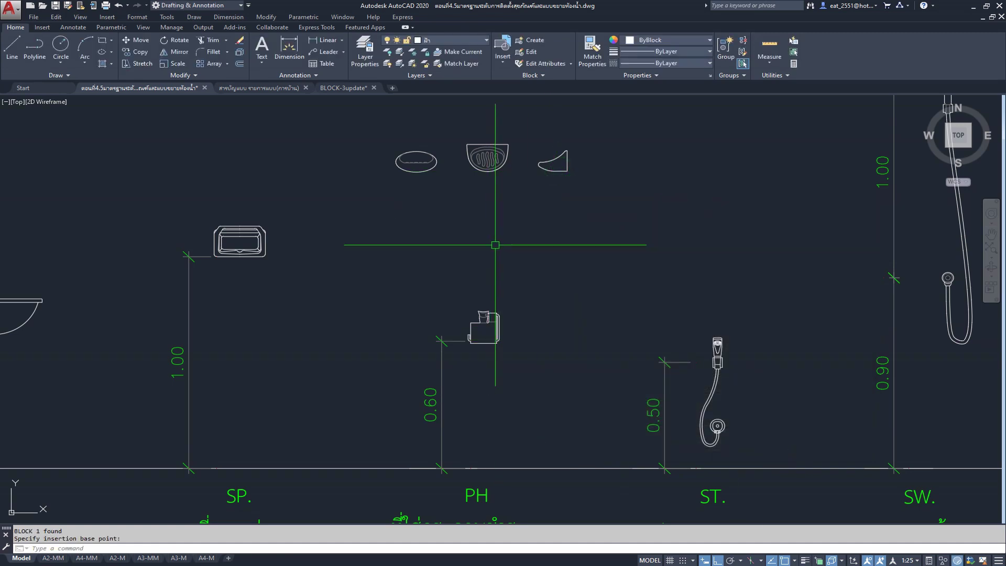
pyautogui.scroll(-2, 332, 225)
pyautogui.scroll(5, 325, 222)
pyautogui.click(449, 213)
# - Delete the old rectangular soap holder at SP. and its leftover L-shaped piece
pyautogui.click(334, 326)
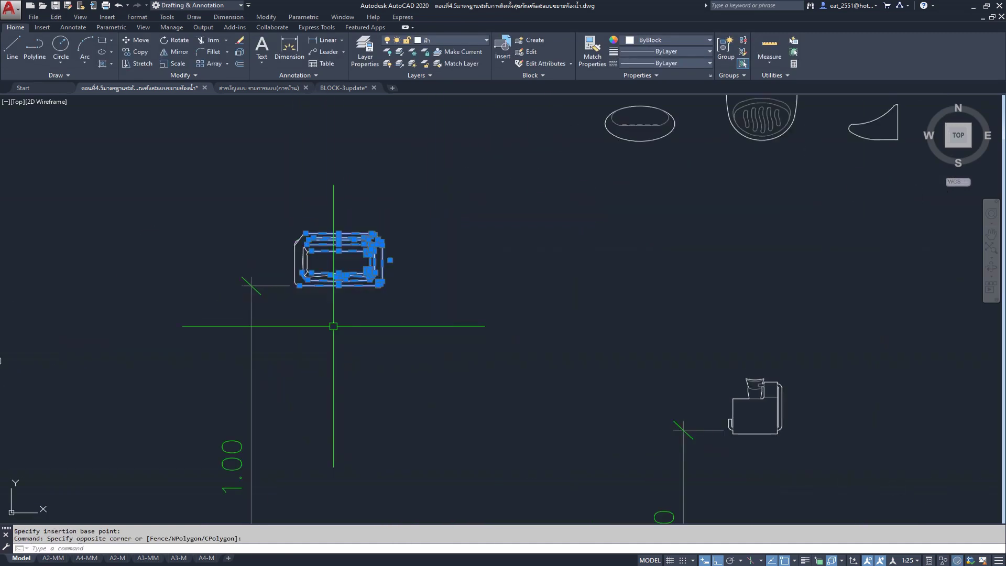
pyautogui.press('Delete')
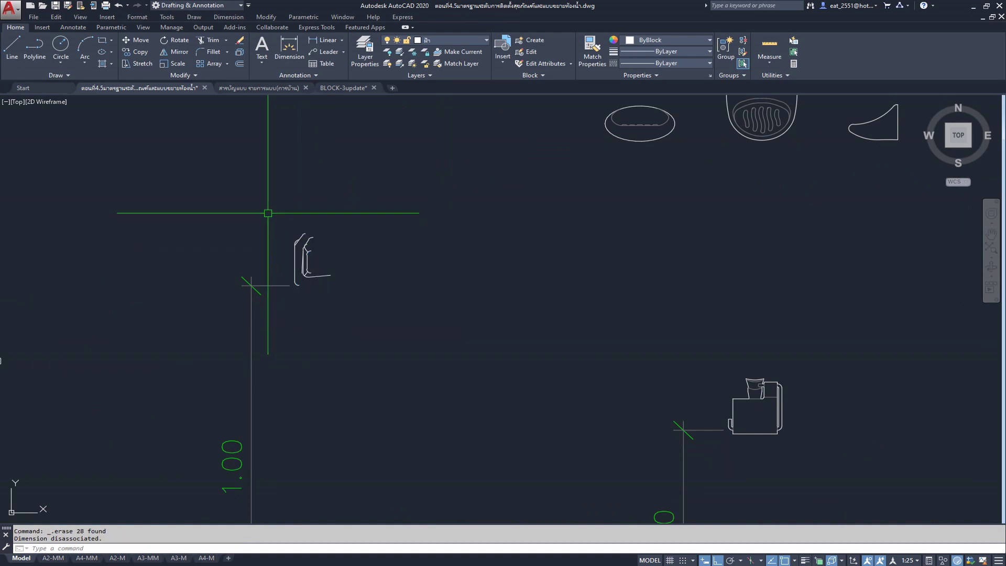
pyautogui.click(262, 202)
pyautogui.click(383, 315)
pyautogui.press('Delete')
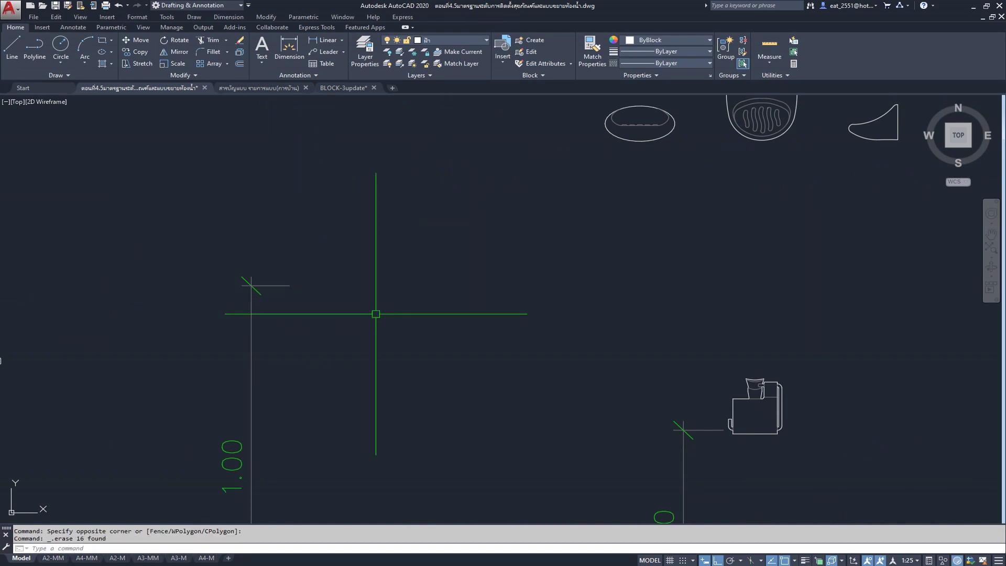
pyautogui.scroll(-1, 349, 293)
# - Move the oval soap dish by its bottom onto the SP. 1.00 height line
pyautogui.click(595, 137)
pyautogui.click(549, 176)
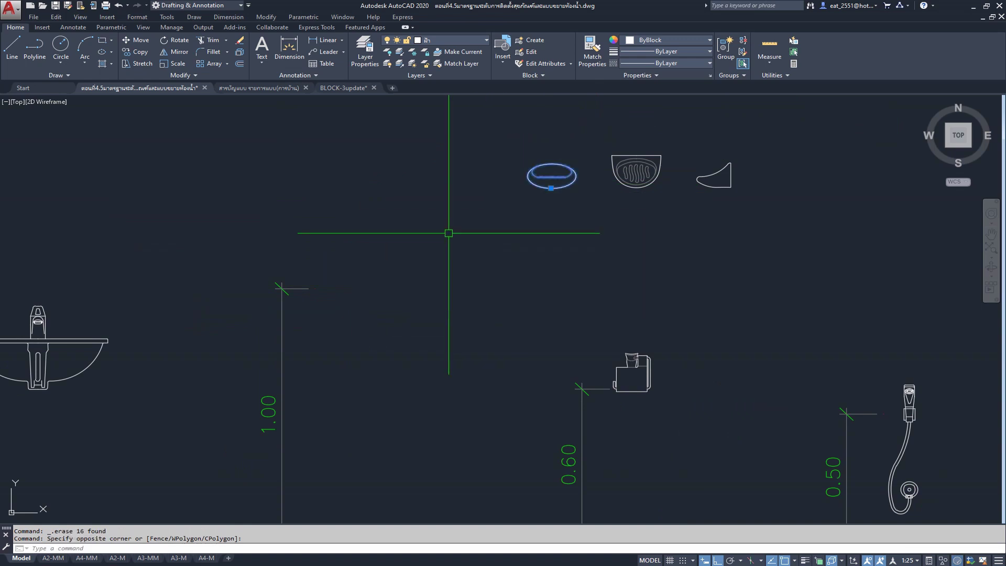
pyautogui.click(139, 38)
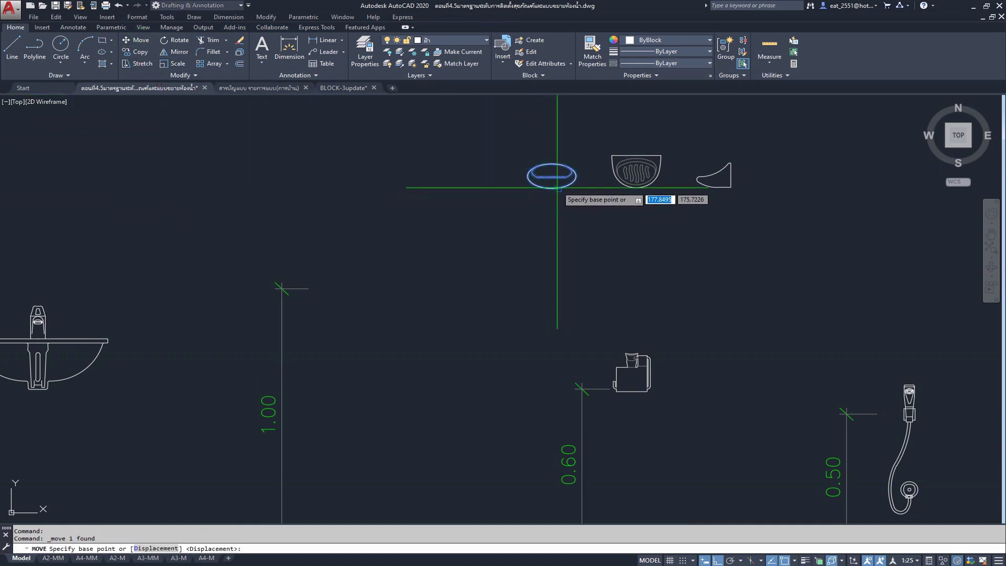
pyautogui.scroll(4, 548, 187)
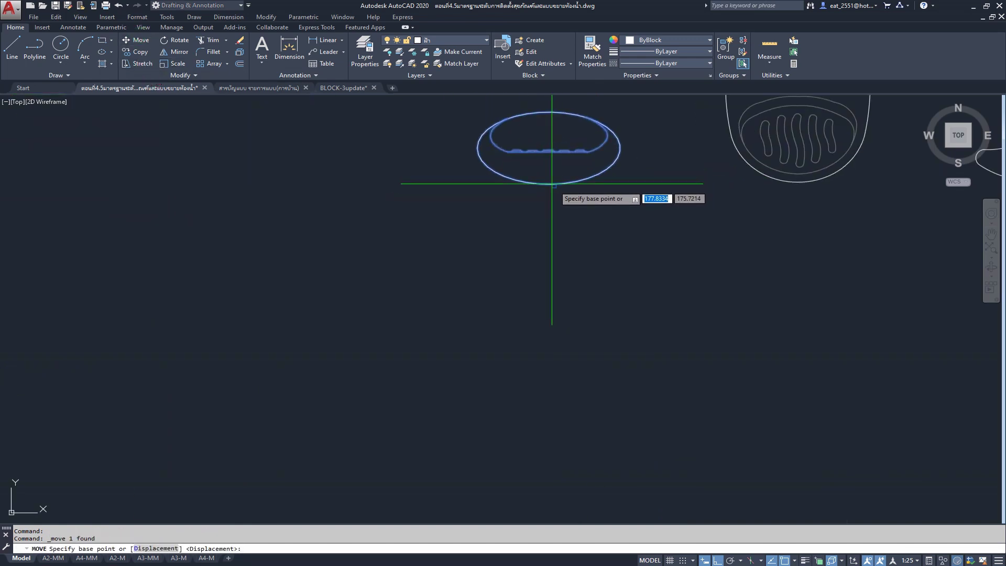
pyautogui.click(551, 187)
pyautogui.scroll(-4, 551, 187)
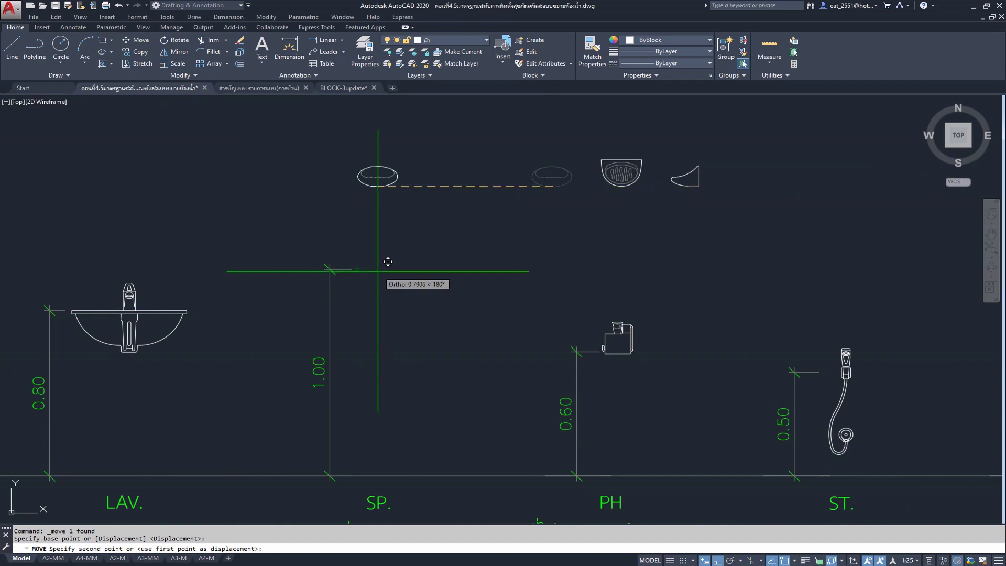
pyautogui.click(355, 270)
pyautogui.scroll(-4, 568, 280)
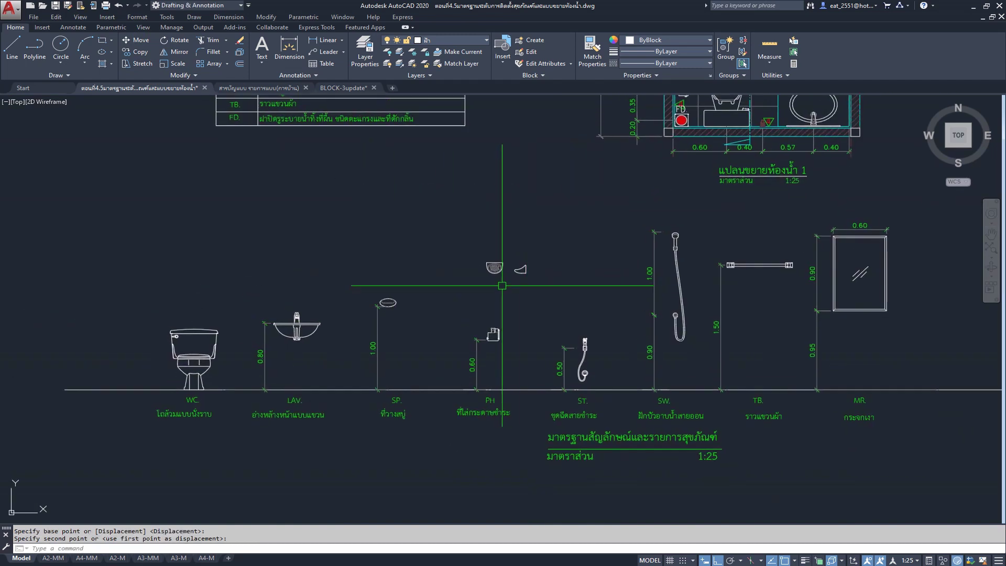
pyautogui.scroll(3, 584, 231)
# - Delete the unused striped and wedge soap dishes
pyautogui.click(609, 183)
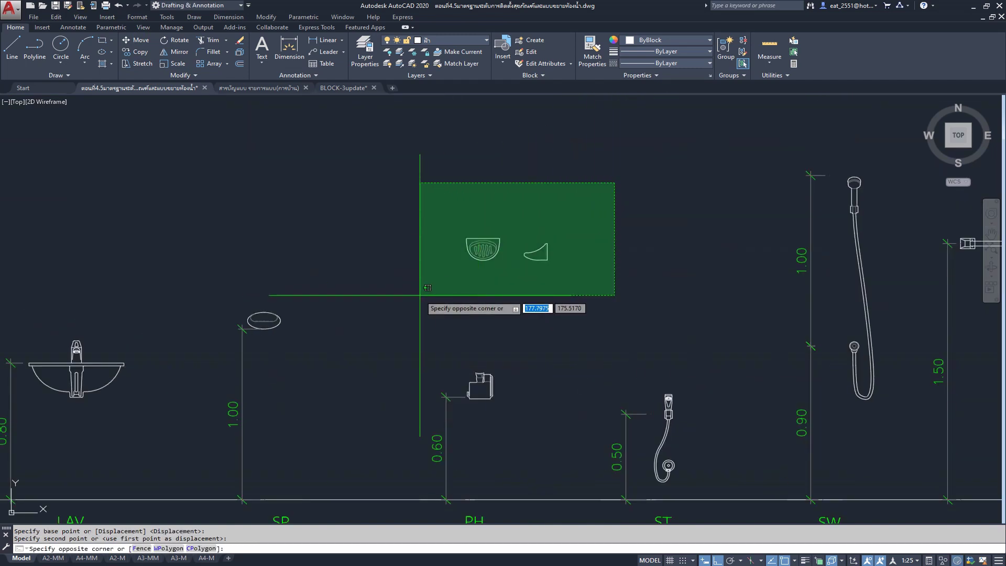
pyautogui.scroll(-3, 266, 256)
pyautogui.moveTo(424, 259); pyautogui.dragTo(359, 315, button='middle')
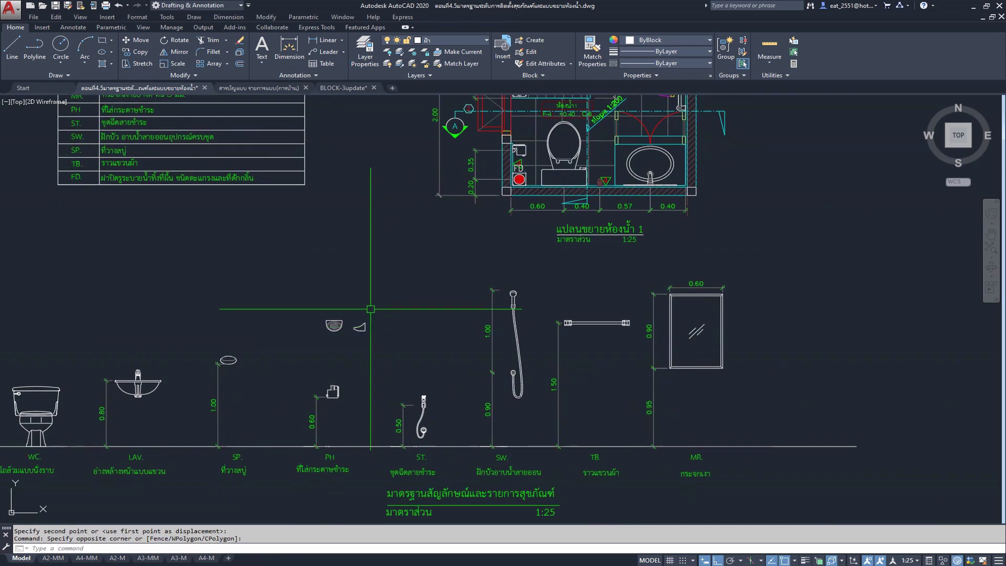
pyautogui.scroll(3, 345, 349)
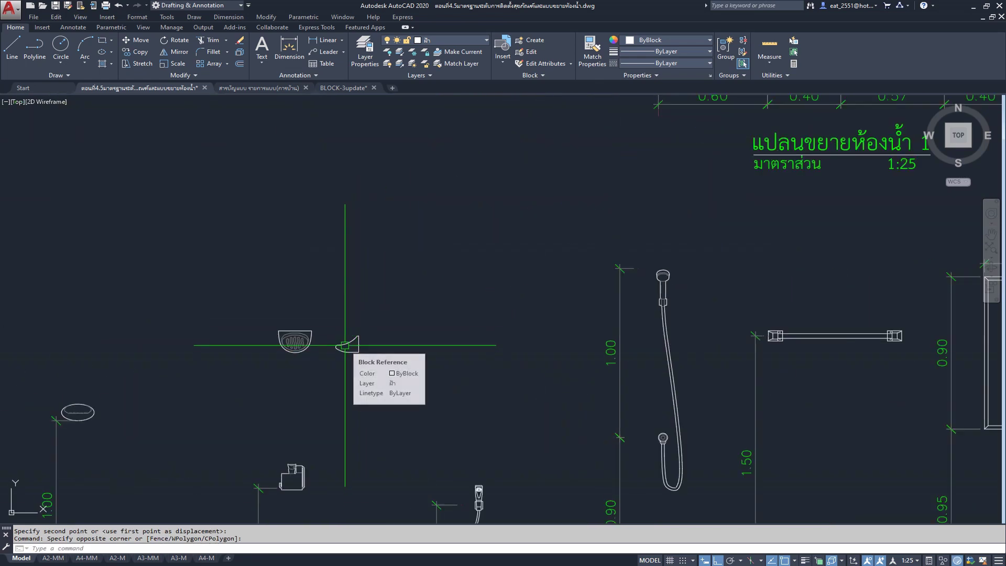
pyautogui.scroll(-3, 344, 345)
pyautogui.moveTo(471, 293); pyautogui.dragTo(498, 286, button='middle')
pyautogui.scroll(3, 635, 239)
pyautogui.click(438, 348)
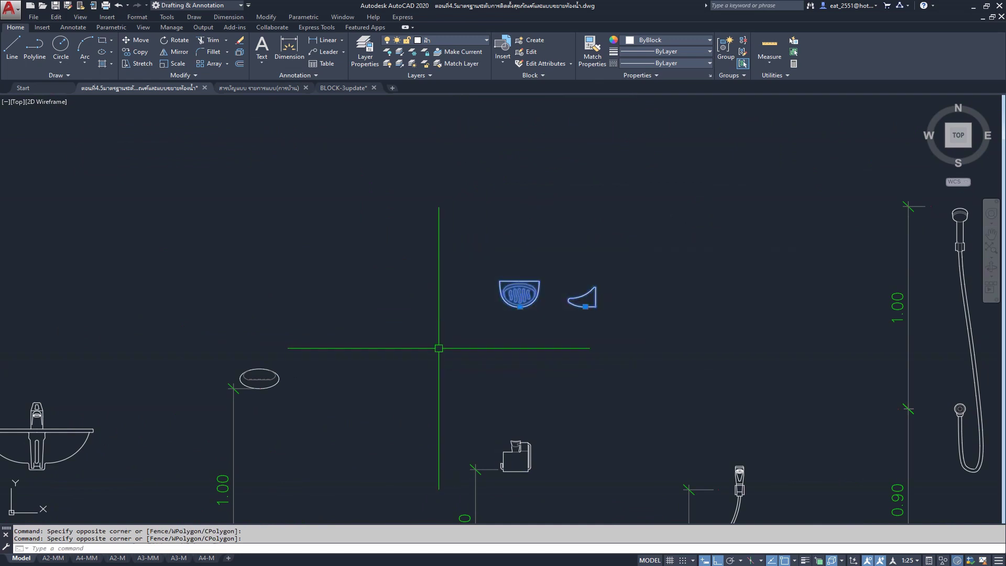
pyautogui.press('Delete')
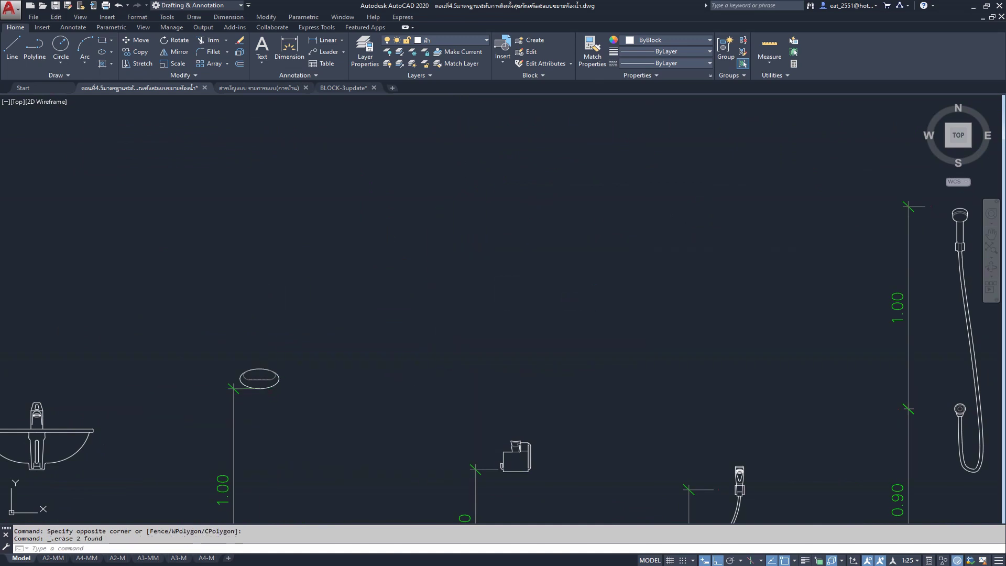
pyautogui.click(258, 386)
pyautogui.scroll(-5, 280, 254)
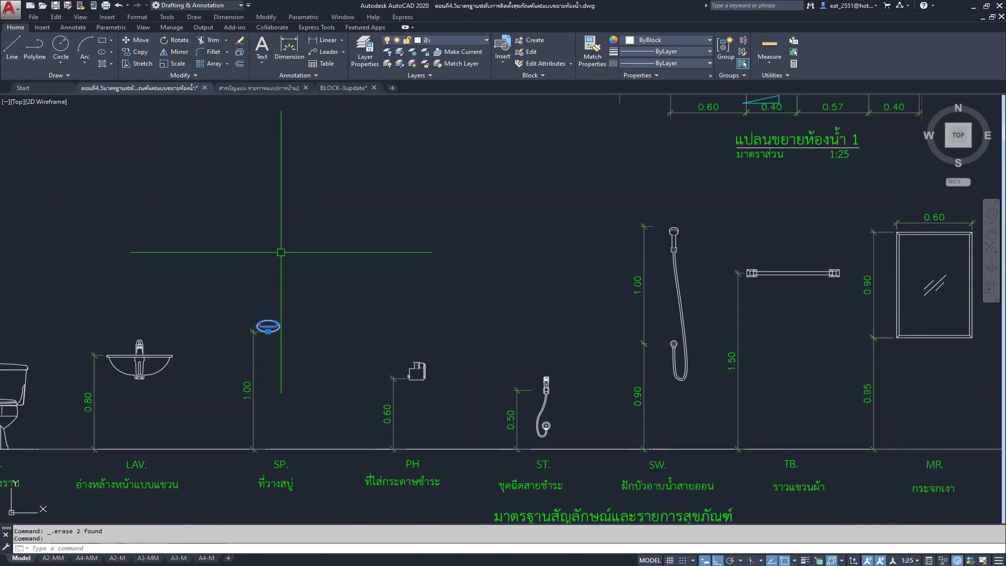
pyautogui.scroll(5, 234, 348)
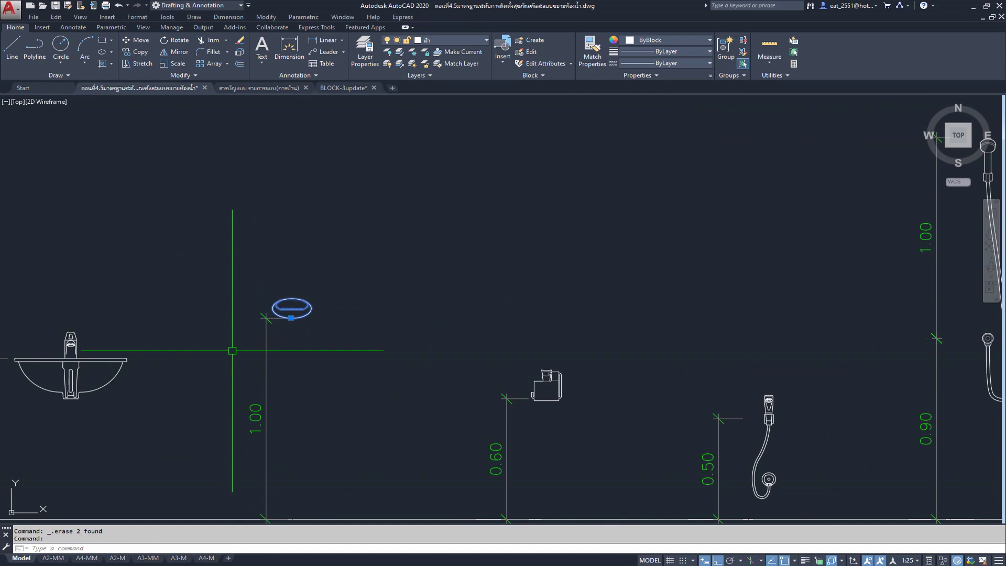
# - Begin copying the oval soap dish from a base point, then cancel the copy
pyautogui.click(131, 52)
pyautogui.scroll(3, 291, 315)
pyautogui.scroll(2, 276, 281)
pyautogui.click(276, 272)
pyautogui.scroll(-5, 126, 340)
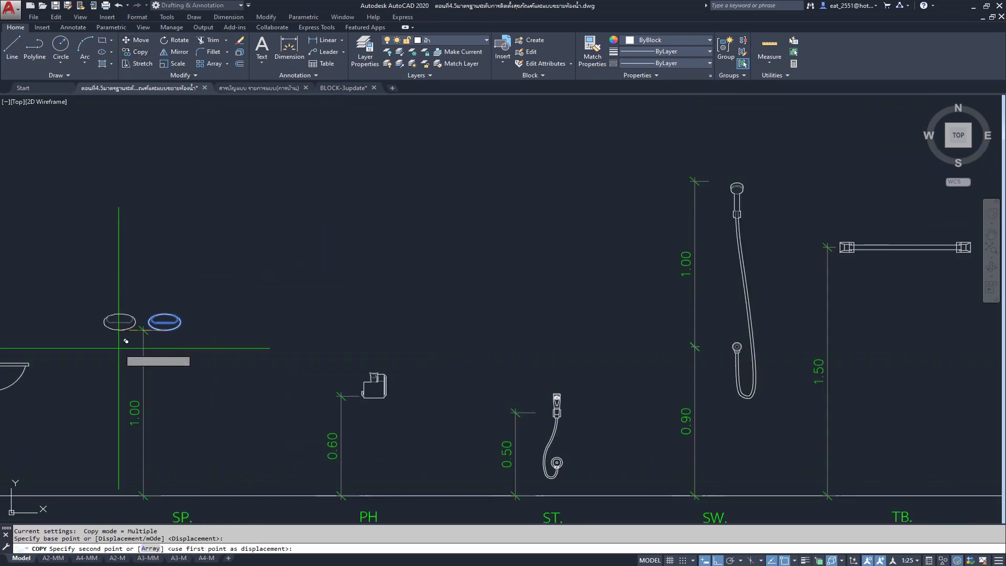
pyautogui.scroll(-5, 126, 341)
pyautogui.scroll(2, 449, 302)
pyautogui.scroll(2, 568, 253)
pyautogui.scroll(2, 230, 448)
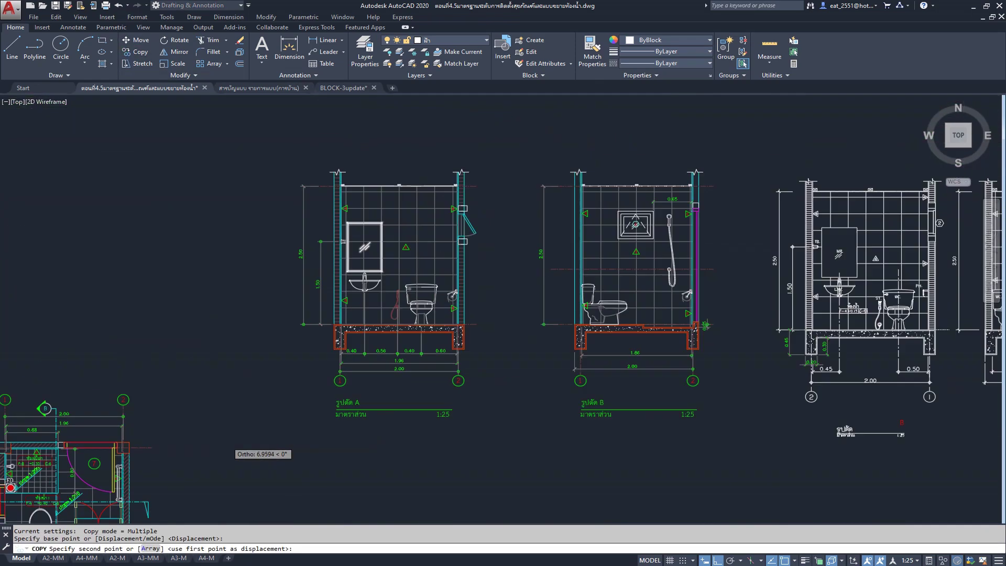
pyautogui.scroll(3, 513, 246)
pyautogui.scroll(-1, 717, 325)
pyautogui.scroll(3, 736, 325)
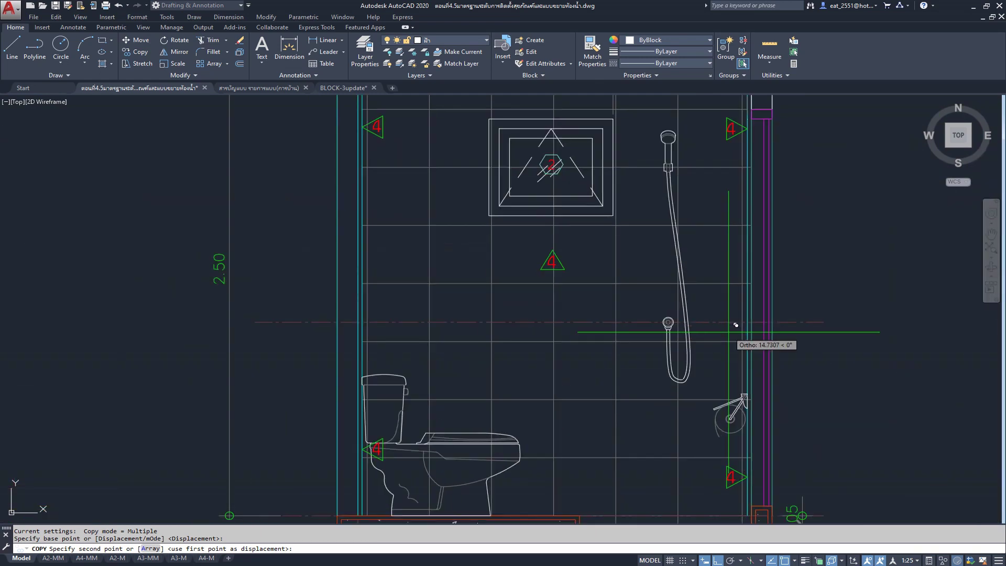
pyautogui.scroll(3, 735, 325)
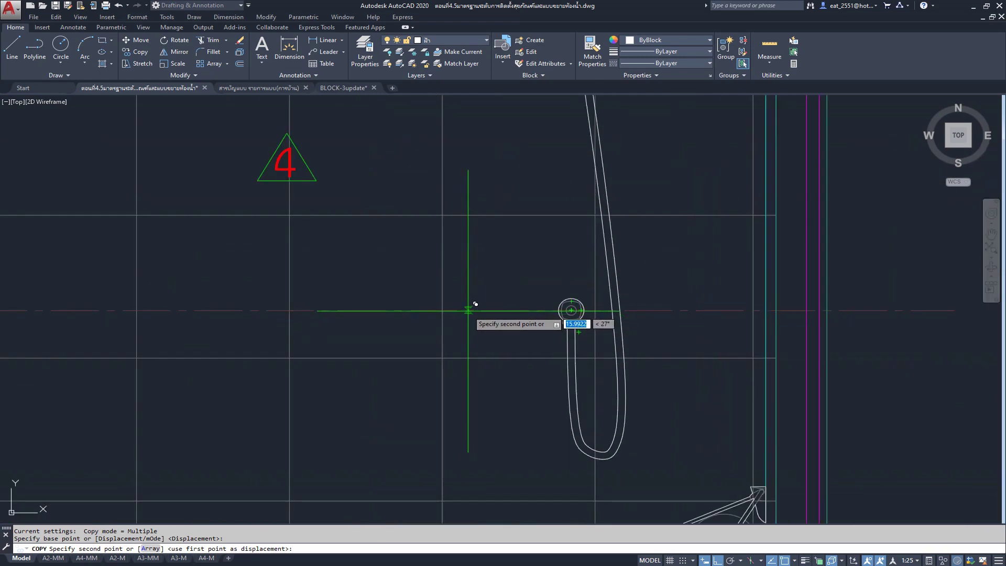
pyautogui.scroll(-2, 503, 265)
pyautogui.scroll(-4, 524, 353)
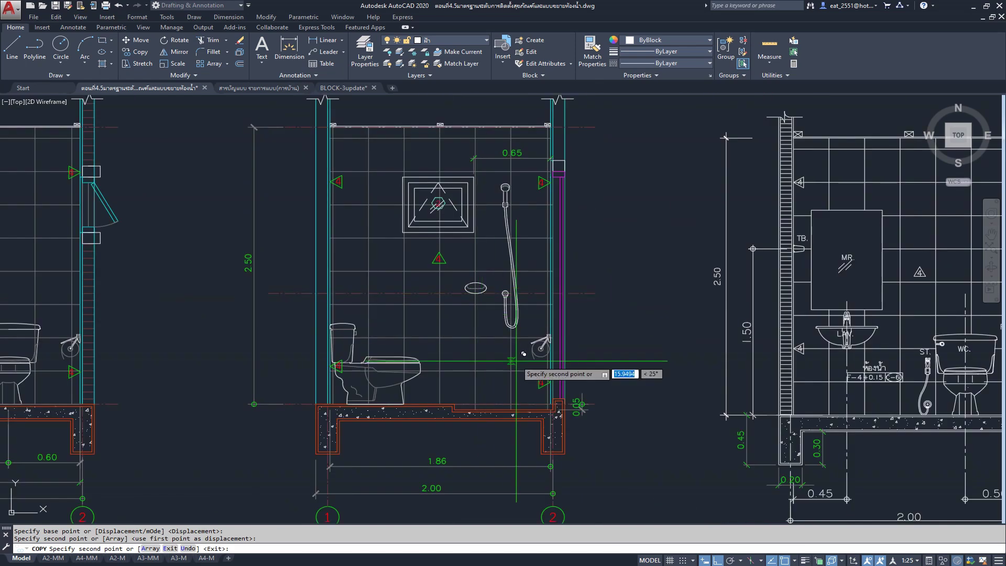
pyautogui.press('Escape')
# - Pan across the section elevations to the bathroom floor plan and select its 7 tag
pyautogui.scroll(2, 474, 291)
pyautogui.scroll(4, 474, 292)
pyautogui.scroll(2, 433, 301)
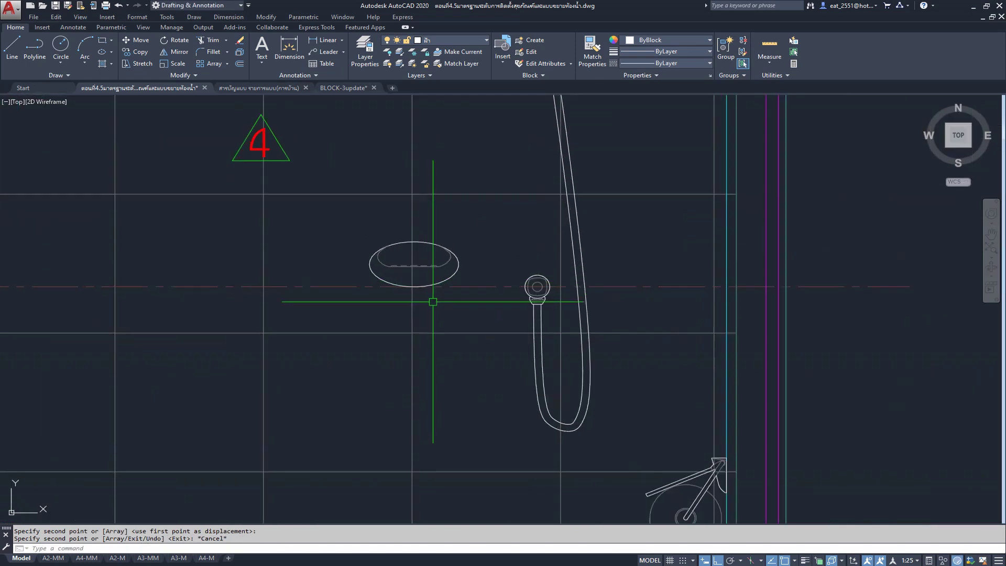
pyautogui.scroll(-6, 432, 301)
pyautogui.scroll(-1, 472, 309)
pyautogui.scroll(-4, 545, 294)
pyautogui.scroll(1, 552, 301)
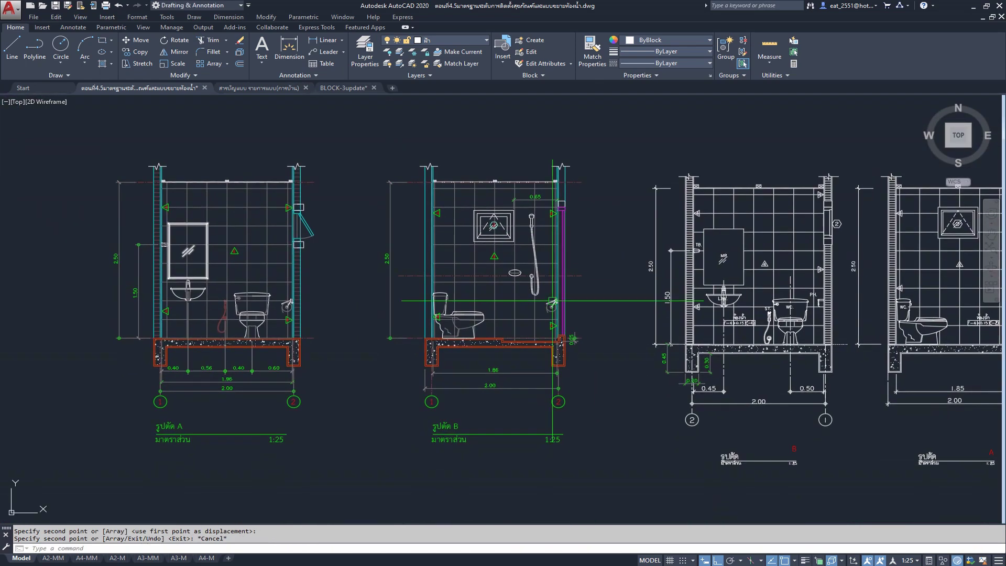
pyautogui.scroll(-4, 552, 301)
pyautogui.scroll(2, 269, 312)
pyautogui.scroll(4, 222, 311)
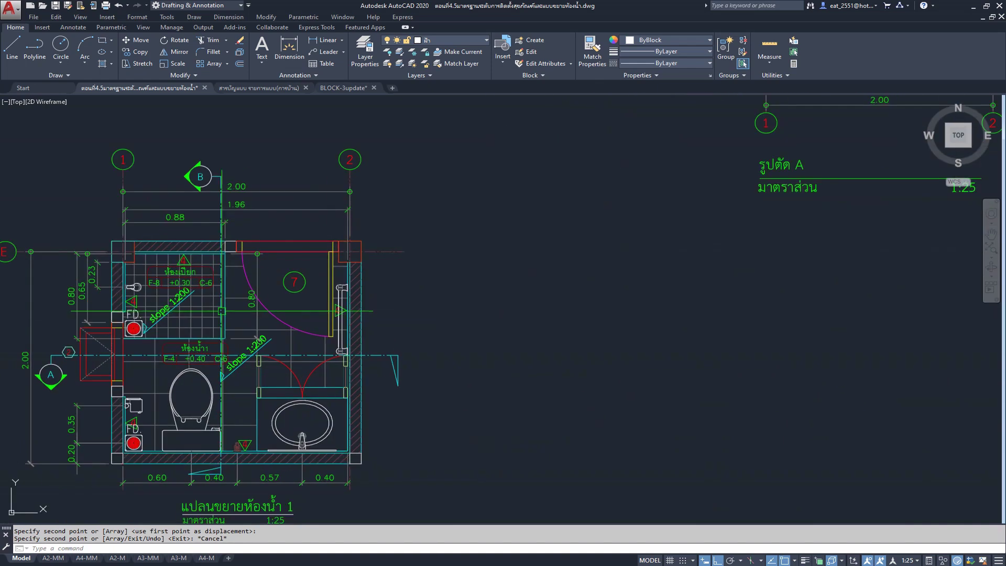
pyautogui.scroll(-2, 136, 282)
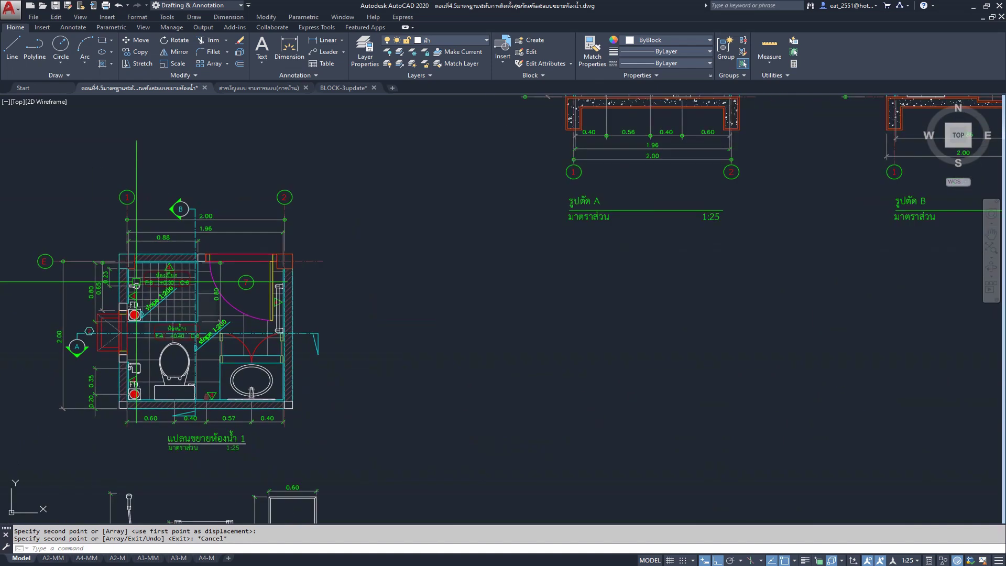
pyautogui.scroll(-3, 157, 293)
pyautogui.moveTo(501, 178)
pyautogui.mouseDown(button='middle')
pyautogui.moveTo(501, 287)
pyautogui.moveTo(530, 304)
pyautogui.mouseUp(button='middle')
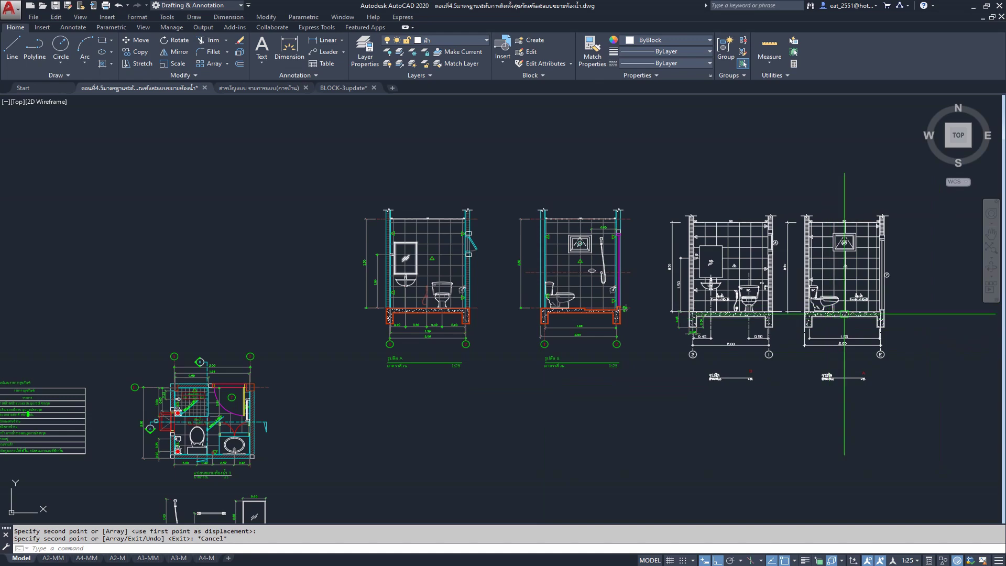
pyautogui.scroll(3, 879, 292)
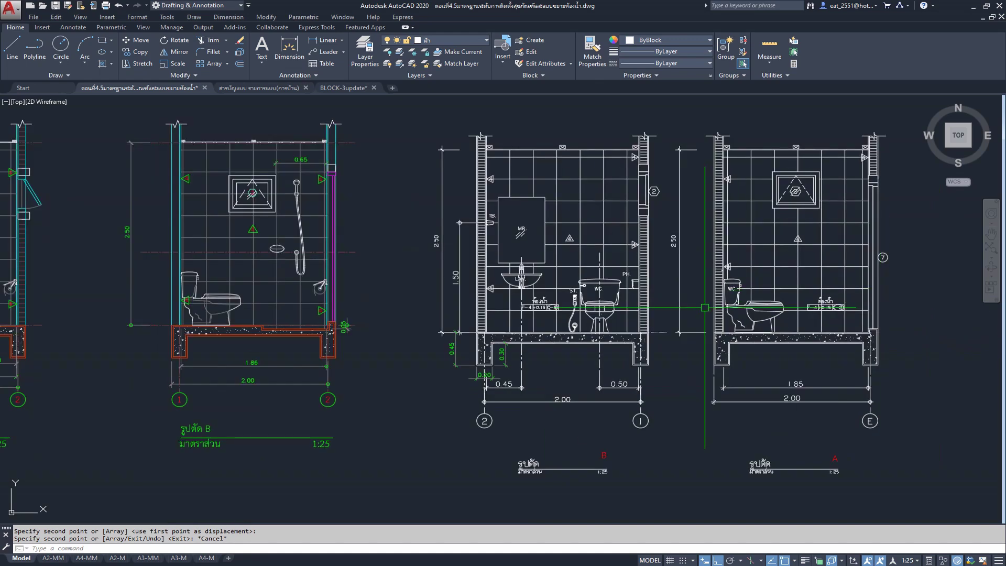
pyautogui.moveTo(705, 307)
pyautogui.mouseDown(button='middle')
pyautogui.moveTo(723, 317)
pyautogui.moveTo(681, 298)
pyautogui.moveTo(648, 312)
pyautogui.mouseUp(button='middle')
pyautogui.scroll(-3, 723, 317)
pyautogui.scroll(1, 725, 309)
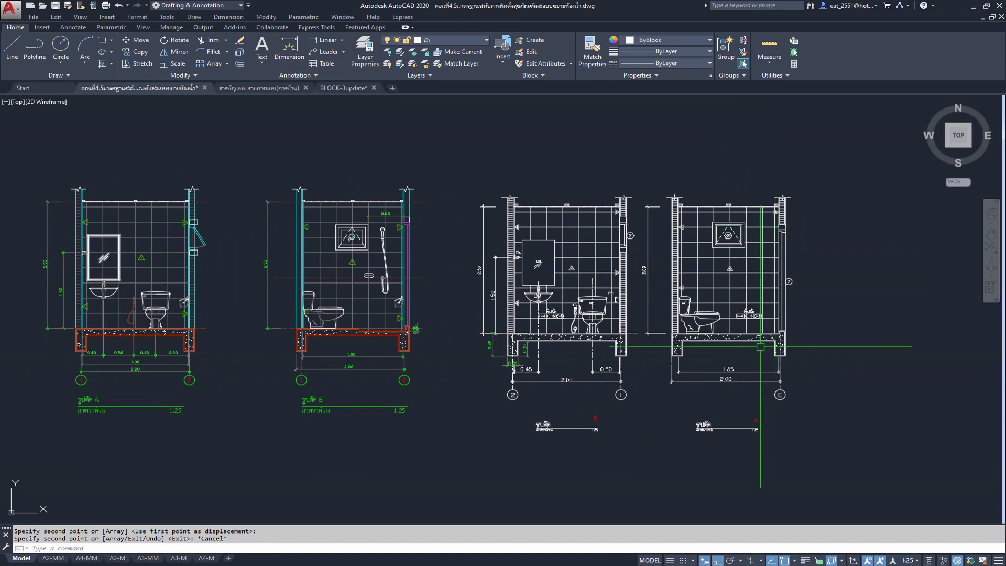
pyautogui.moveTo(78, 408); pyautogui.dragTo(352, 300, button='middle')
pyautogui.scroll(2, 352, 299)
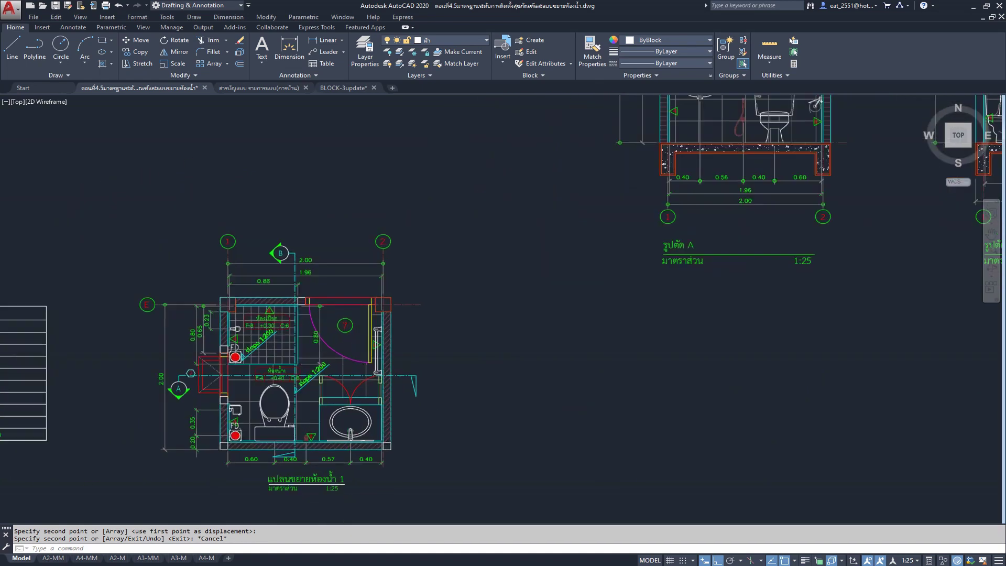
pyautogui.scroll(2, 352, 299)
pyautogui.click(339, 317)
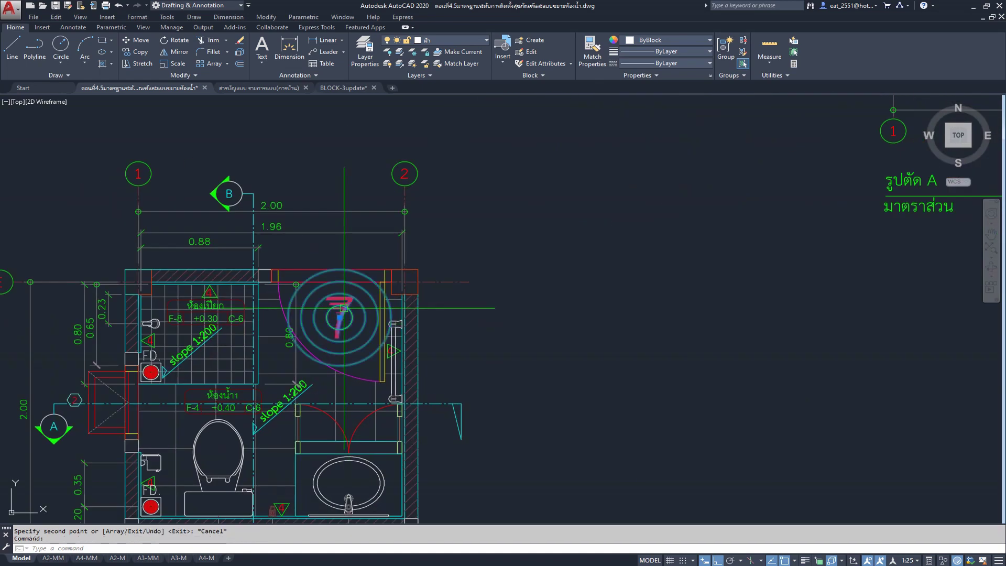
# - Copy the 7 tag into section B beside the magenta door line, with Ortho off
pyautogui.click(142, 56)
pyautogui.click(340, 317)
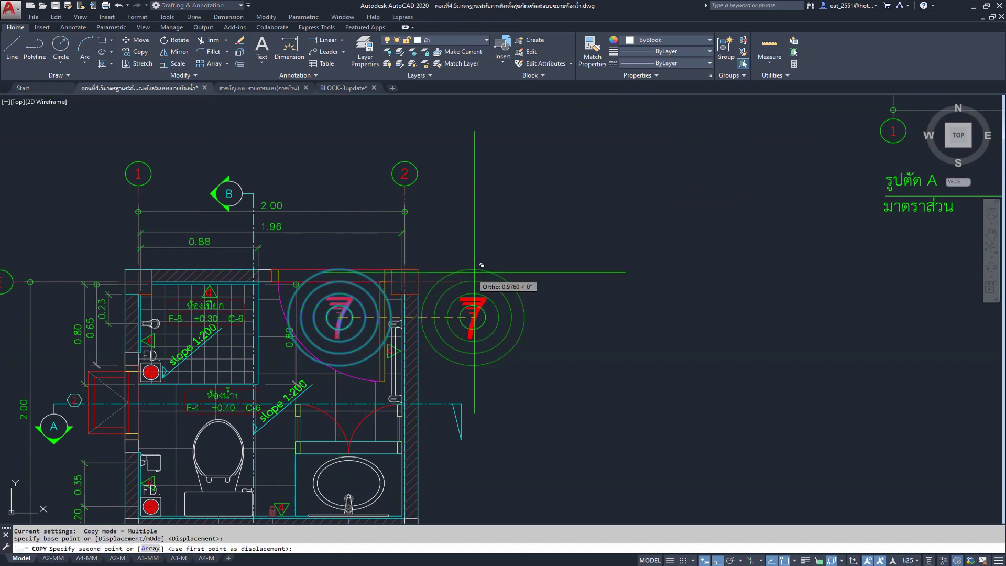
pyautogui.scroll(-3, 482, 265)
pyautogui.moveTo(387, 314)
pyautogui.mouseDown(button='middle')
pyautogui.moveTo(325, 427)
pyautogui.moveTo(593, 359)
pyautogui.moveTo(551, 386)
pyautogui.mouseUp(button='middle')
pyautogui.press('F8')
pyautogui.scroll(4, 838, 324)
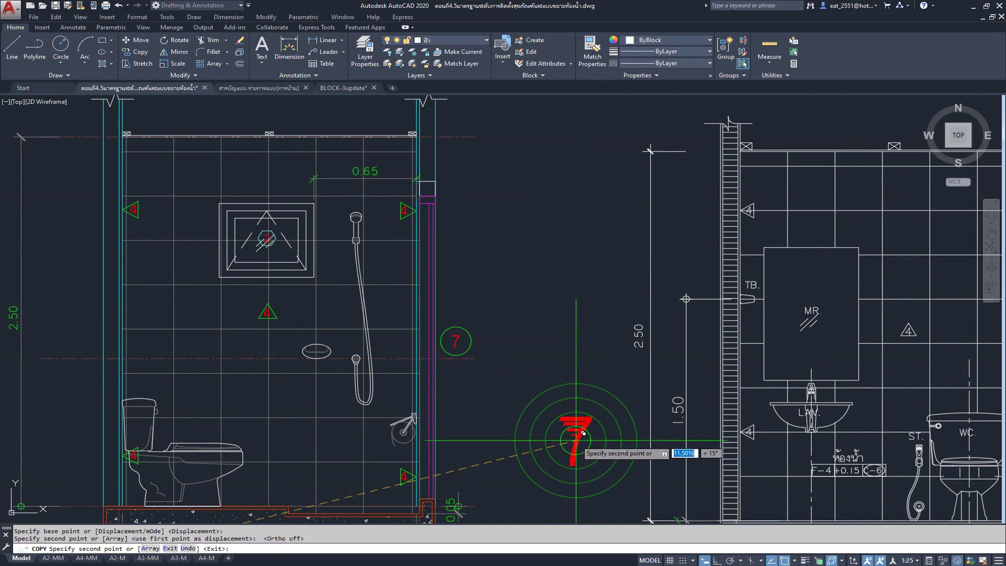
pyautogui.press('Escape')
# - Pan and zoom over the plan, fixture table and sections A and B to inspect them
pyautogui.scroll(-4, 542, 317)
pyautogui.scroll(-2, 580, 272)
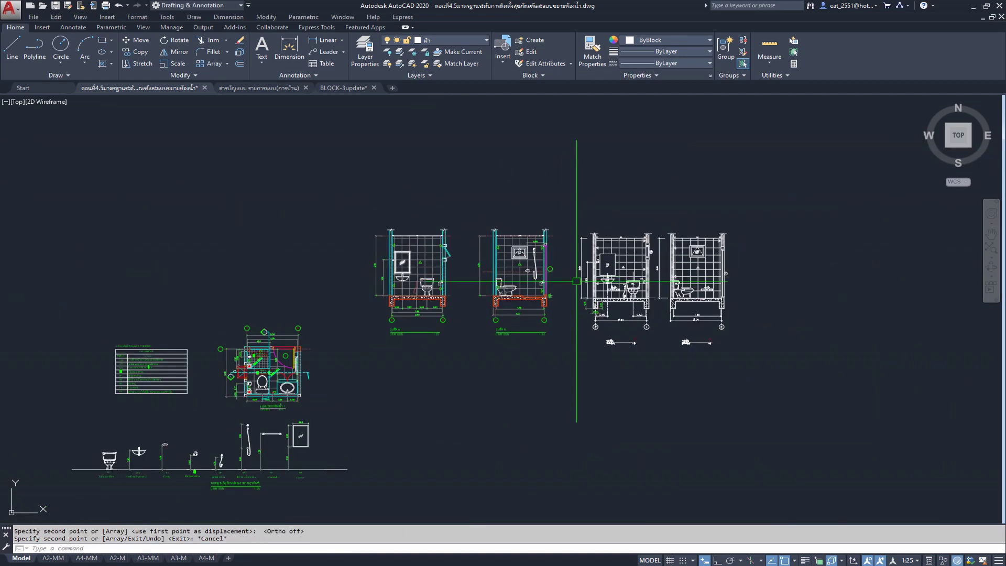
pyautogui.scroll(-1, 595, 239)
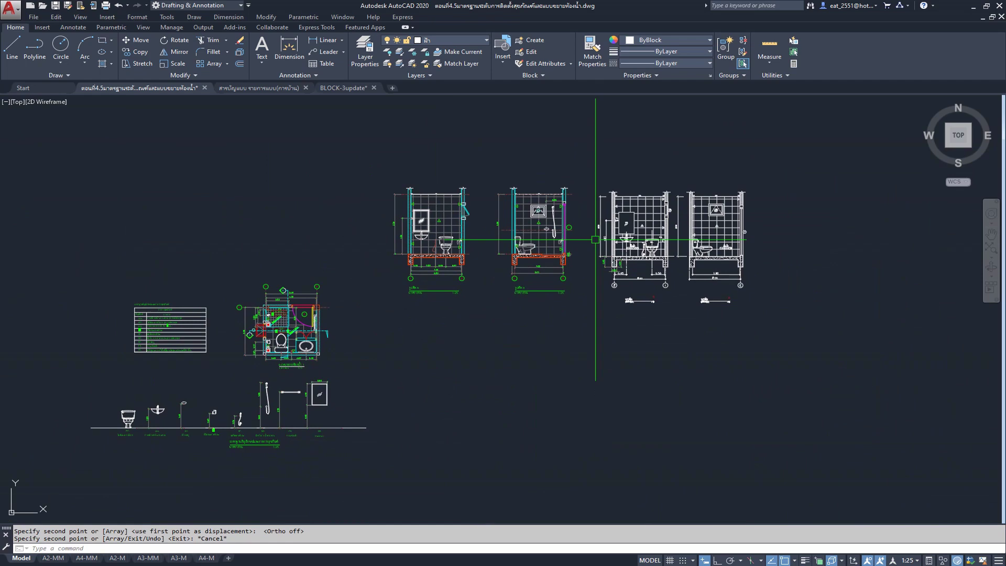
pyautogui.moveTo(448, 307)
pyautogui.mouseDown(button='middle')
pyautogui.moveTo(492, 309)
pyautogui.moveTo(489, 241)
pyautogui.mouseUp(button='middle')
pyautogui.scroll(3, 454, 313)
pyautogui.scroll(-1, 454, 312)
pyautogui.scroll(2, 519, 240)
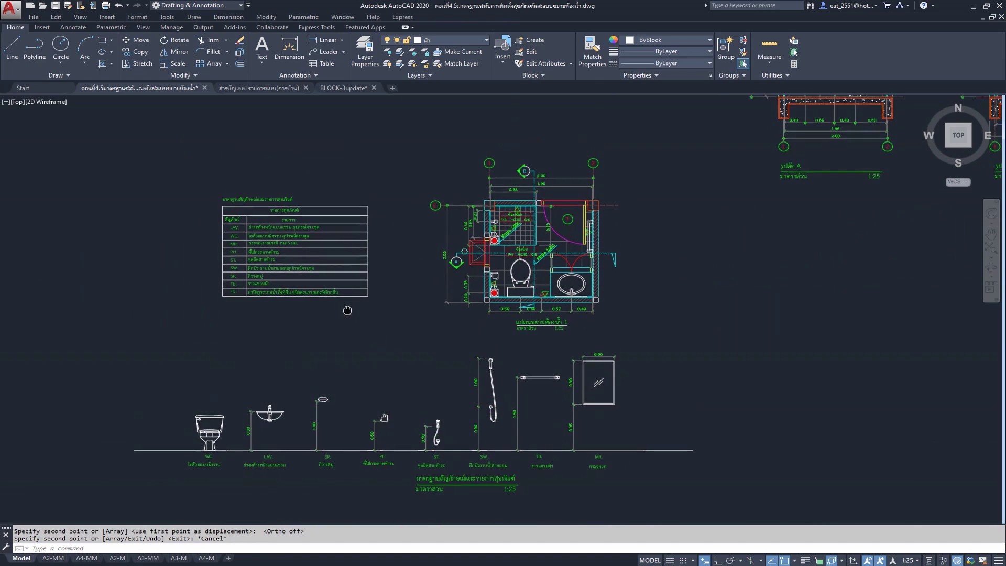
pyautogui.scroll(2, 519, 240)
pyautogui.scroll(1, 520, 240)
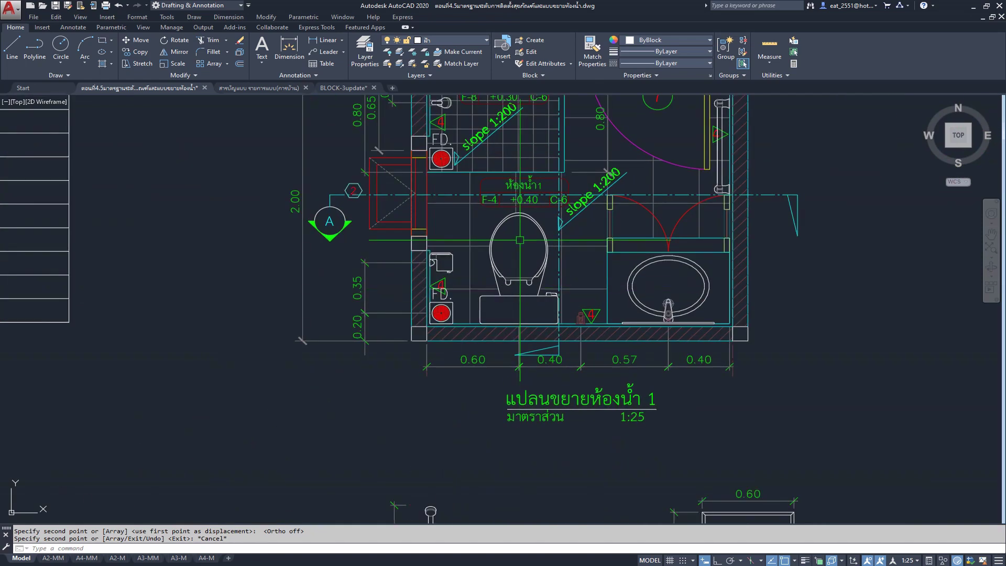
pyautogui.scroll(-3, 520, 239)
pyautogui.moveTo(614, 285); pyautogui.dragTo(548, 268, button='middle')
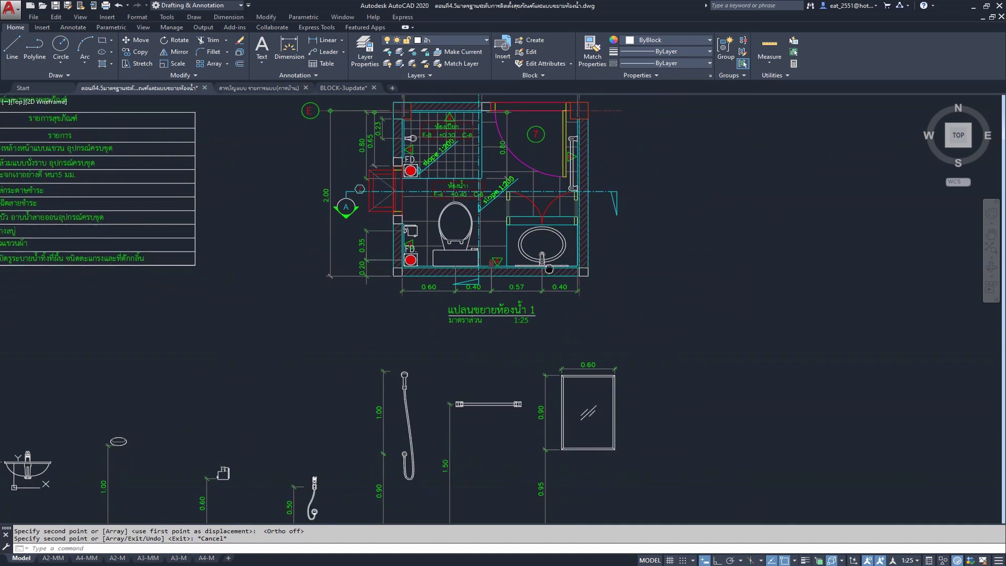
pyautogui.scroll(-1, 549, 268)
pyautogui.moveTo(681, 157); pyautogui.dragTo(273, 433, button='middle')
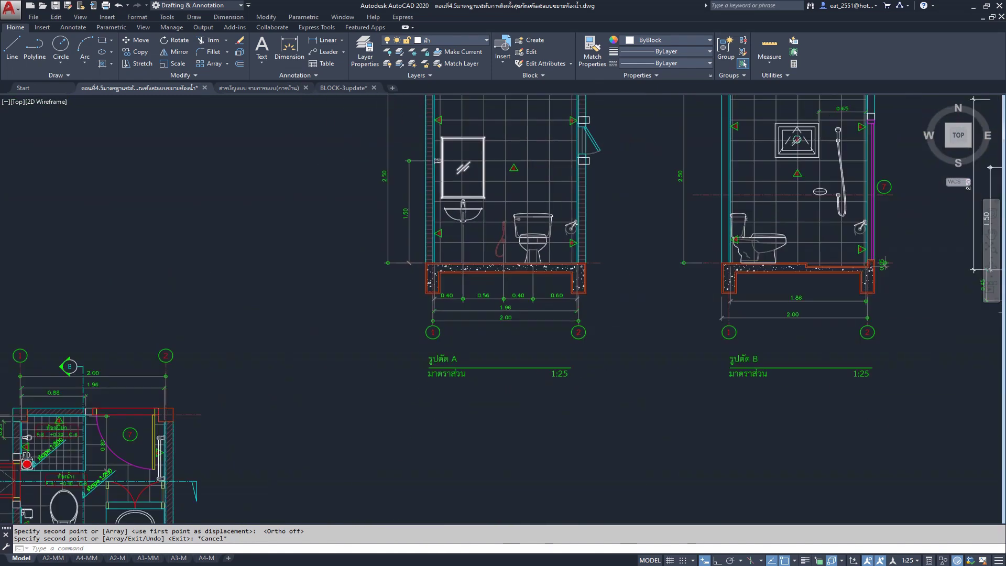
pyautogui.scroll(-1, 419, 183)
pyautogui.moveTo(366, 341); pyautogui.dragTo(555, 168, button='middle')
pyautogui.scroll(2, 361, 315)
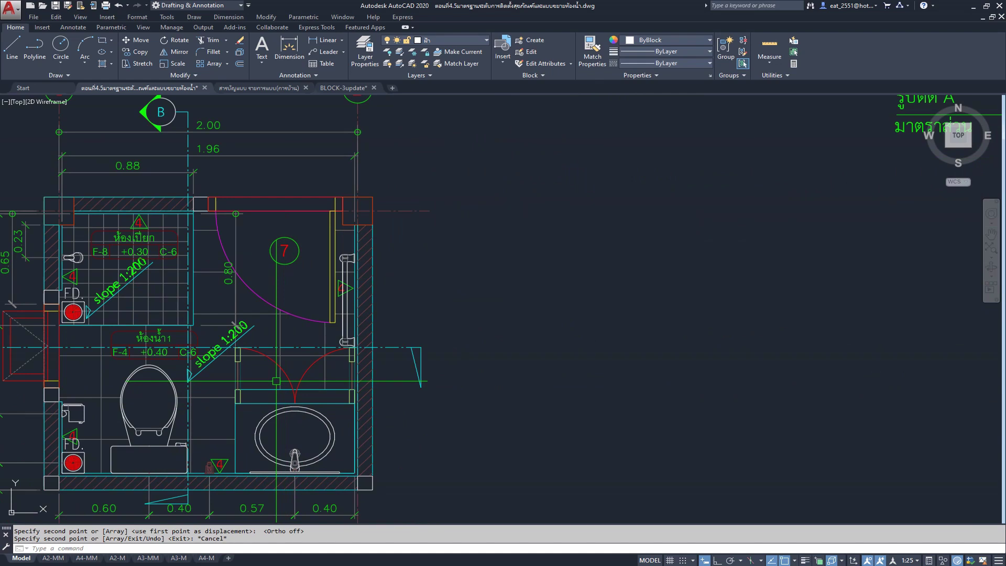
pyautogui.scroll(-3, 276, 381)
pyautogui.moveTo(681, 210); pyautogui.dragTo(479, 333, button='middle')
pyautogui.scroll(4, 495, 354)
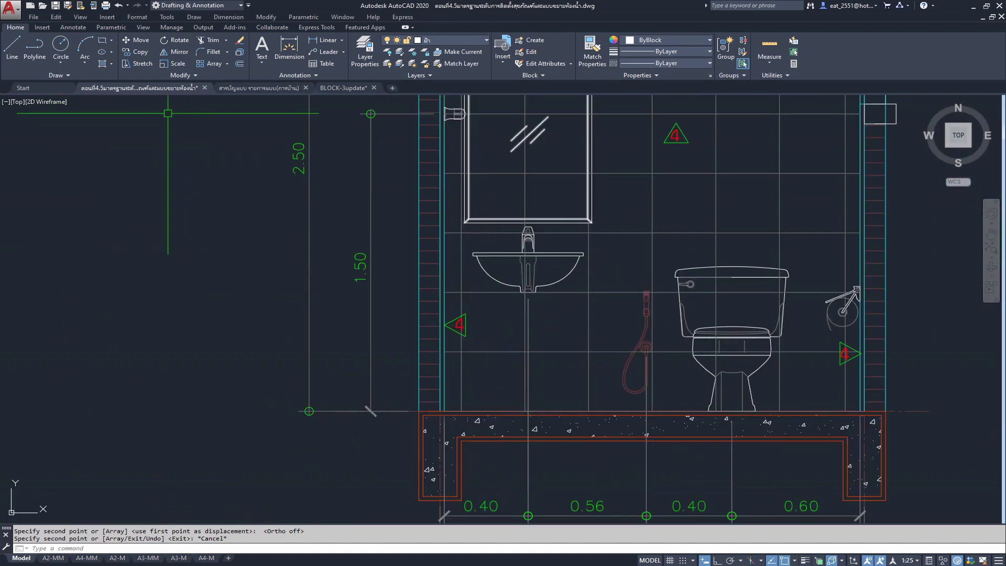
# - Start a rectangle left of section A, then cancel it and clear the selection
pyautogui.click(102, 40)
pyautogui.scroll(-1, 503, 249)
pyautogui.scroll(-2, 503, 249)
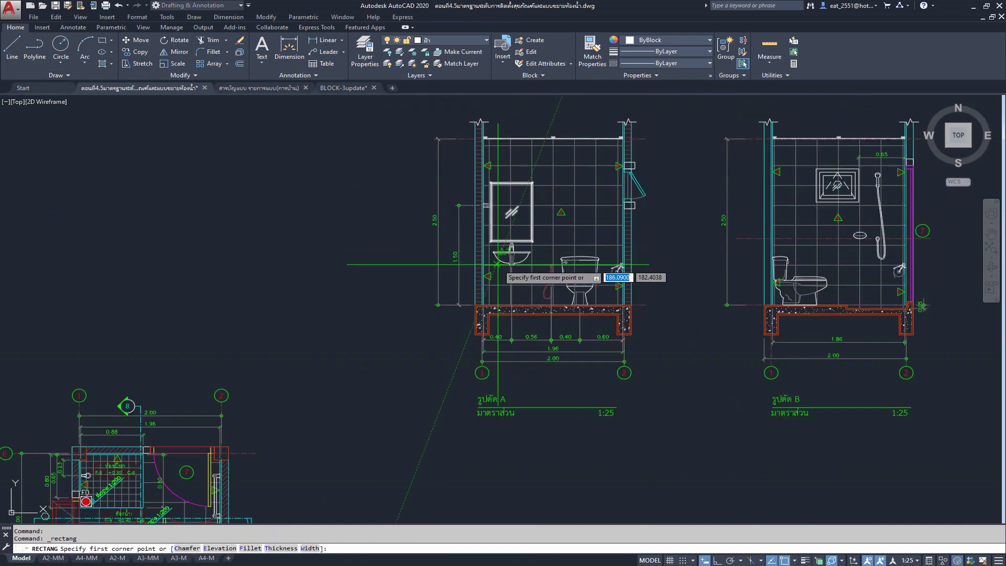
pyautogui.scroll(-2, 526, 269)
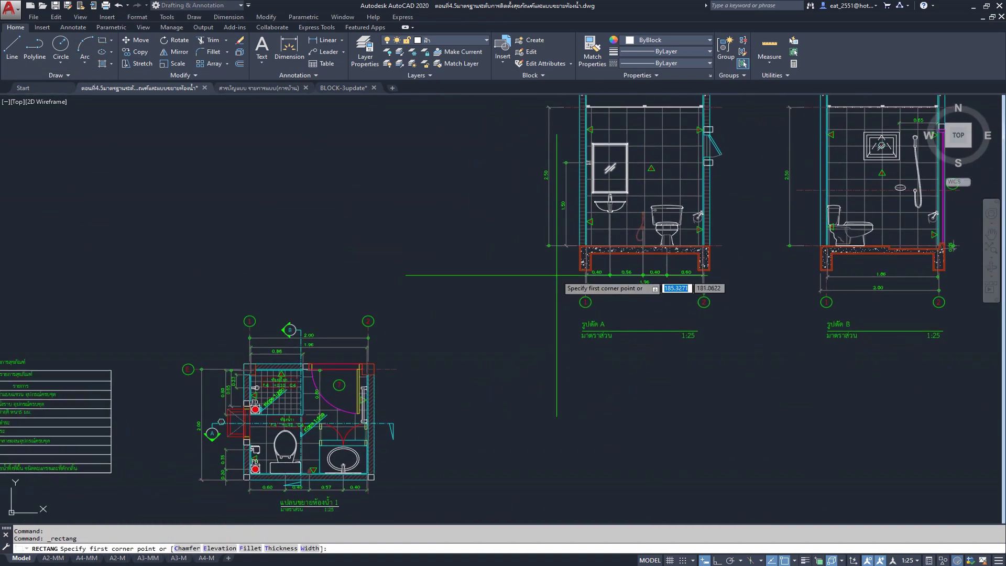
pyautogui.scroll(2, 463, 236)
pyautogui.click(454, 226)
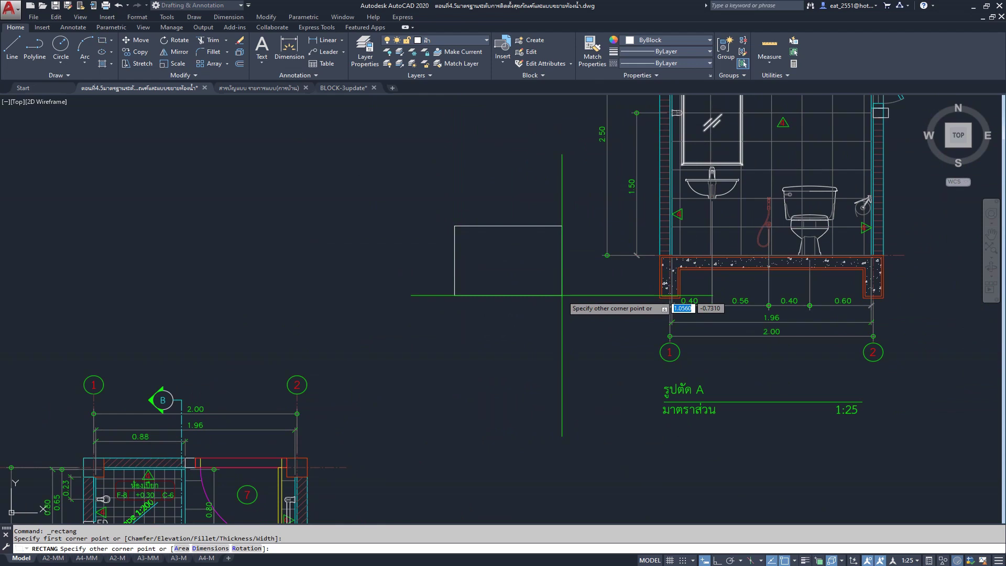
pyautogui.press('Escape')
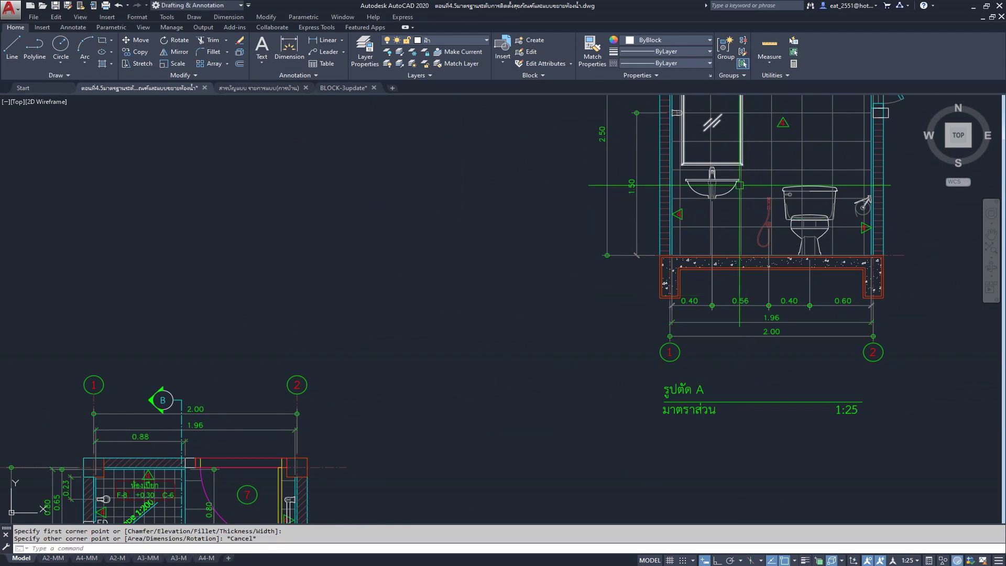
pyautogui.click(727, 181)
pyautogui.press('Escape')
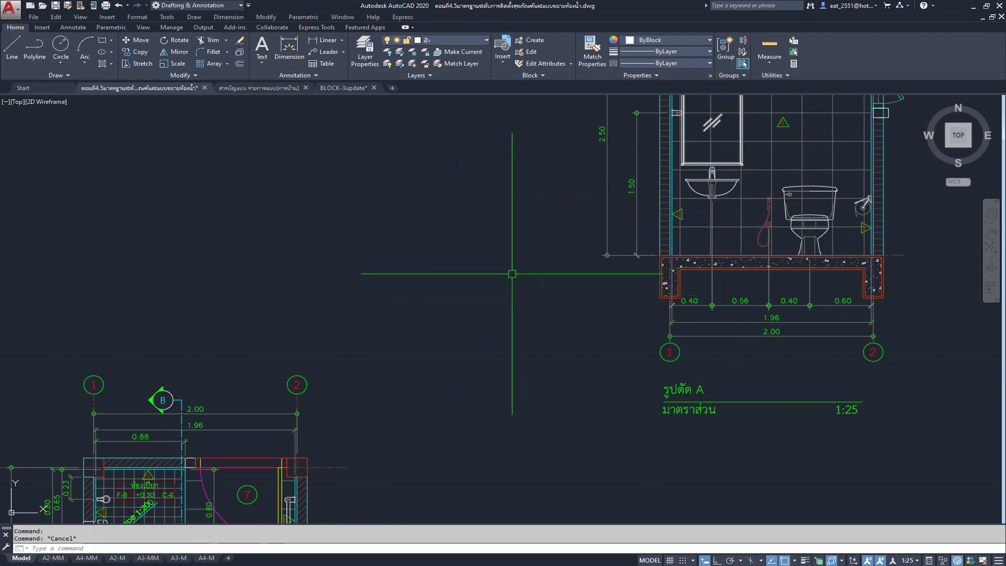
# - Make layer 0 the current layer
pyautogui.click(465, 45)
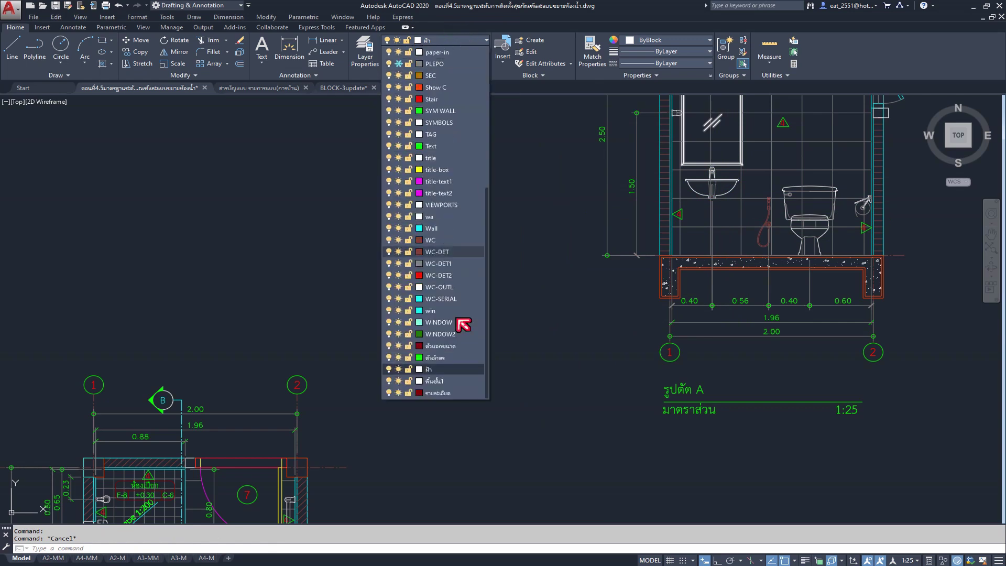
pyautogui.scroll(3, 459, 322)
pyautogui.scroll(2, 456, 325)
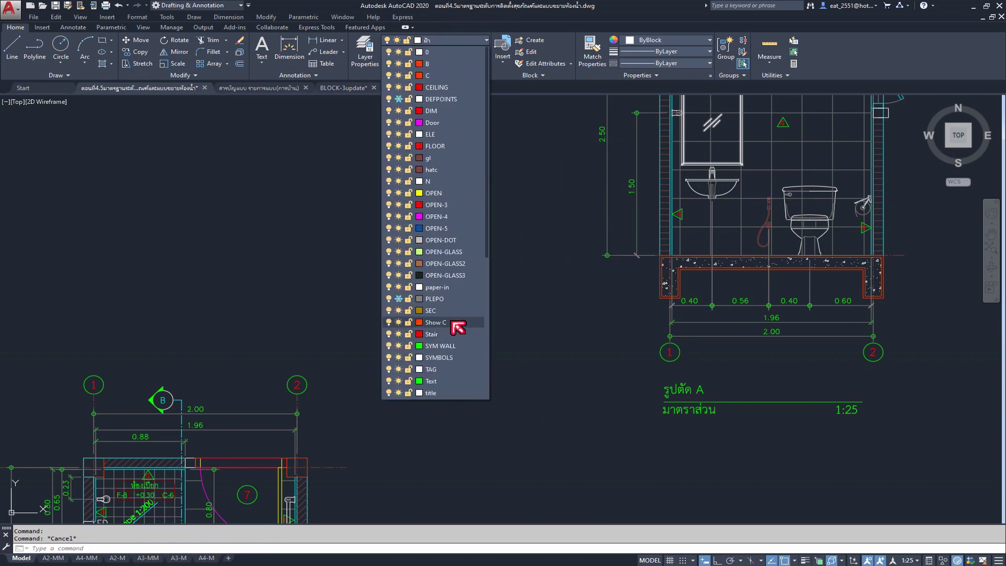
pyautogui.click(448, 53)
# - Draw a 0.8 by 0.8 cabinet rectangle below section A
pyautogui.click(106, 42)
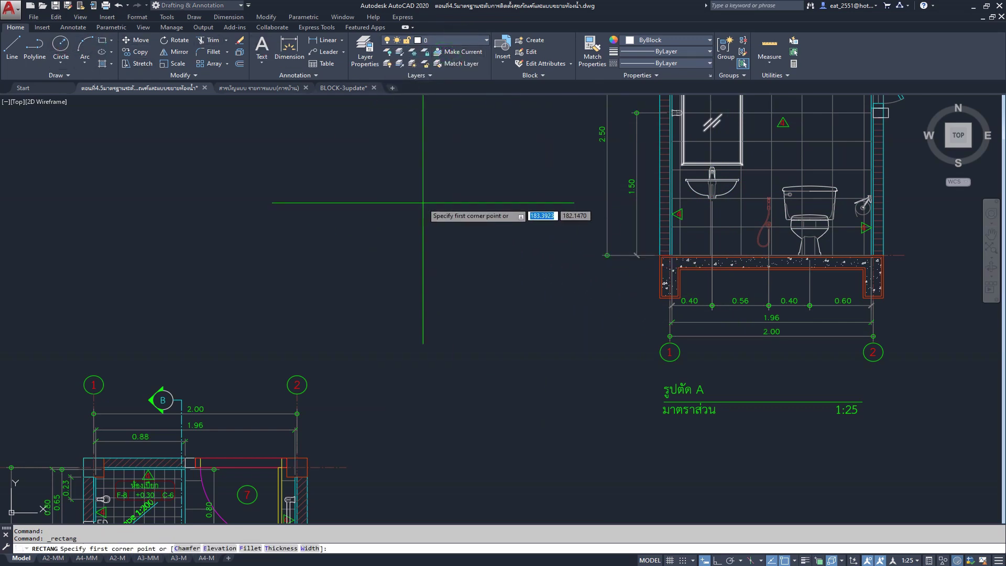
pyautogui.click(421, 203)
pyautogui.press('Return')
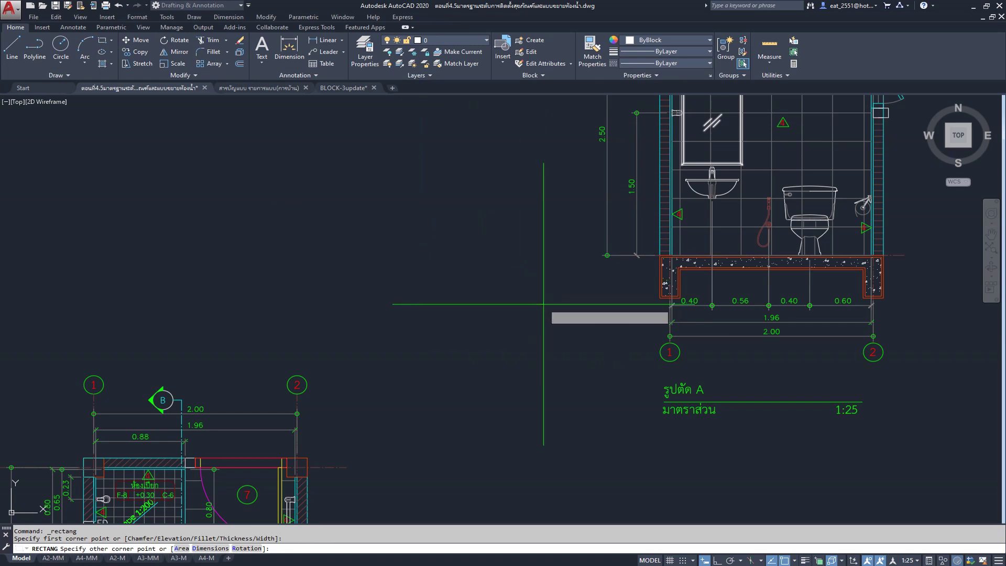
pyautogui.write('.8')
pyautogui.press('Return')
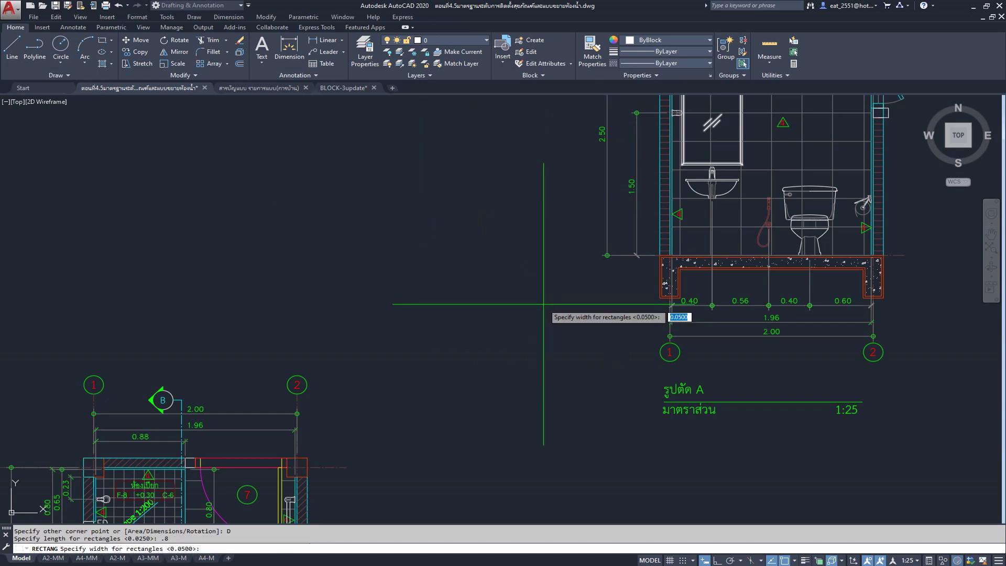
pyautogui.write('.8')
pyautogui.press('Return')
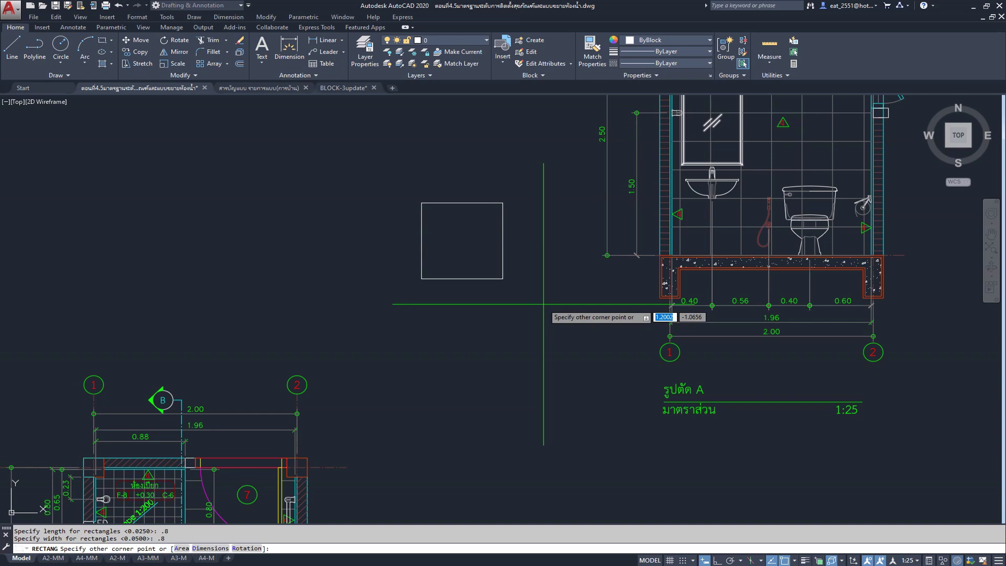
pyautogui.click(544, 304)
pyautogui.scroll(2, 489, 218)
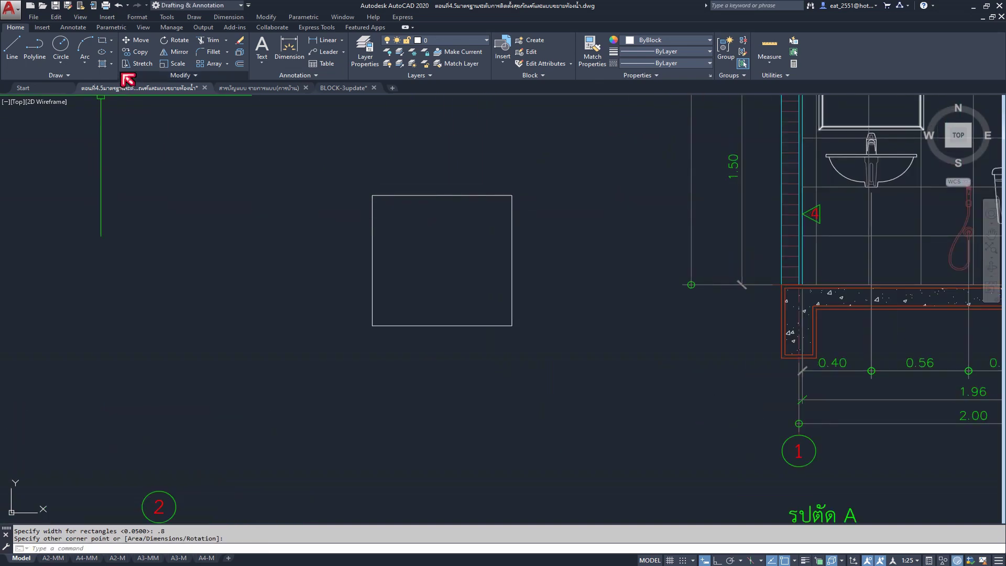
# - Draw a vertical line between the top and bottom edge midpoints, splitting the cabinet into two doors
pyautogui.click(16, 48)
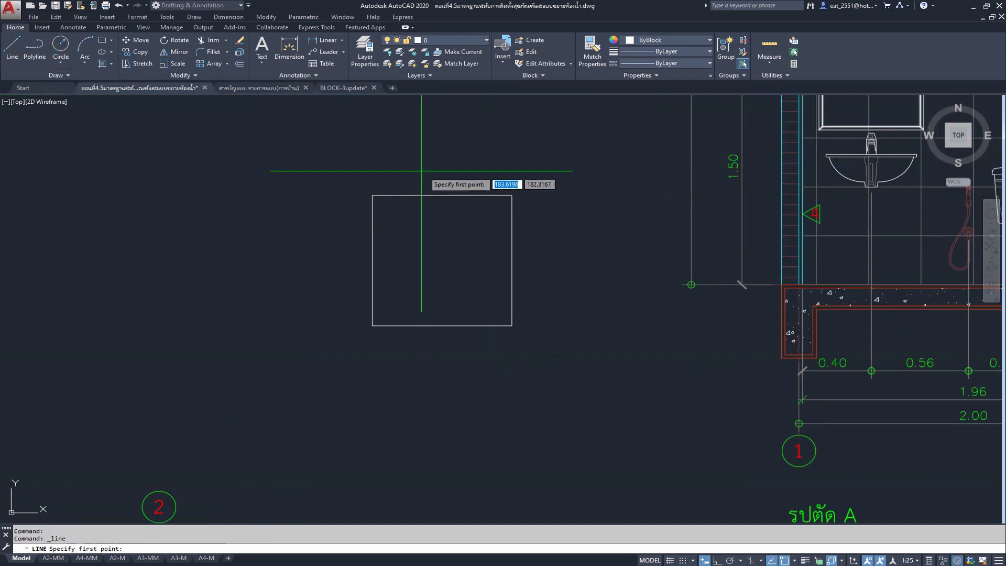
pyautogui.click(442, 196)
pyautogui.click(442, 331)
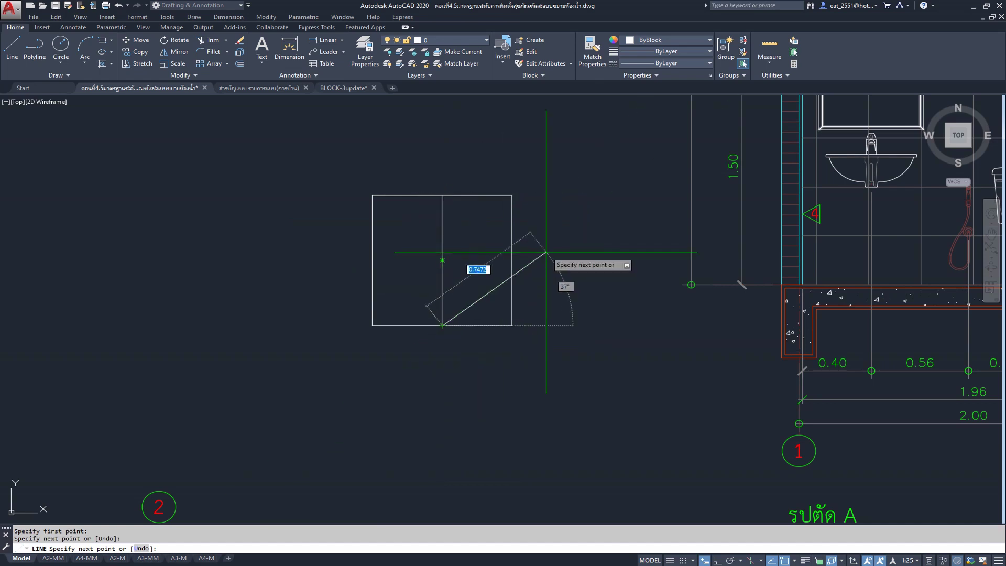
pyautogui.press('Escape')
pyautogui.moveTo(367, 246); pyautogui.dragTo(411, 256, button='middle')
pyautogui.scroll(2, 498, 233)
pyautogui.scroll(1, 496, 231)
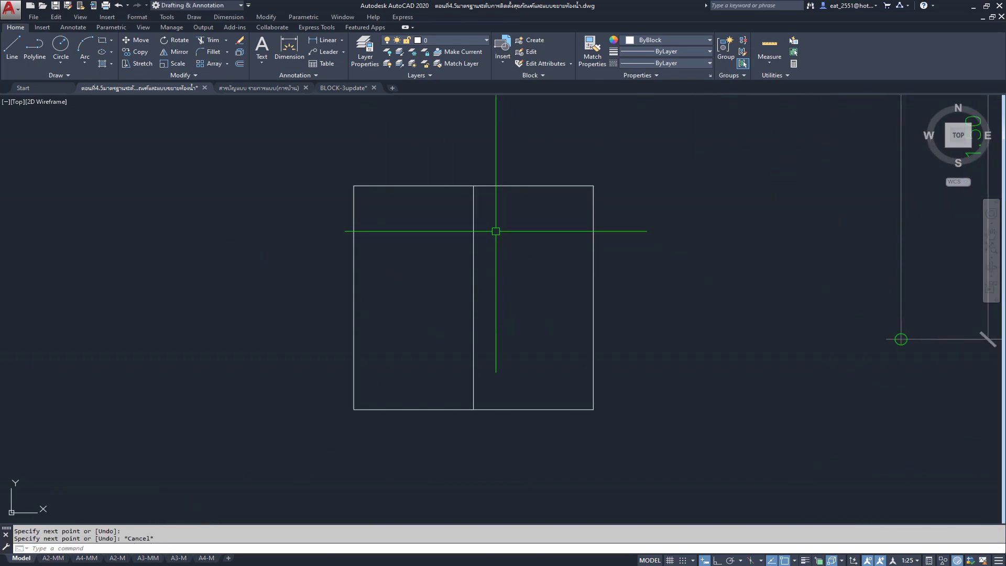
pyautogui.moveTo(482, 278); pyautogui.dragTo(489, 259, button='middle')
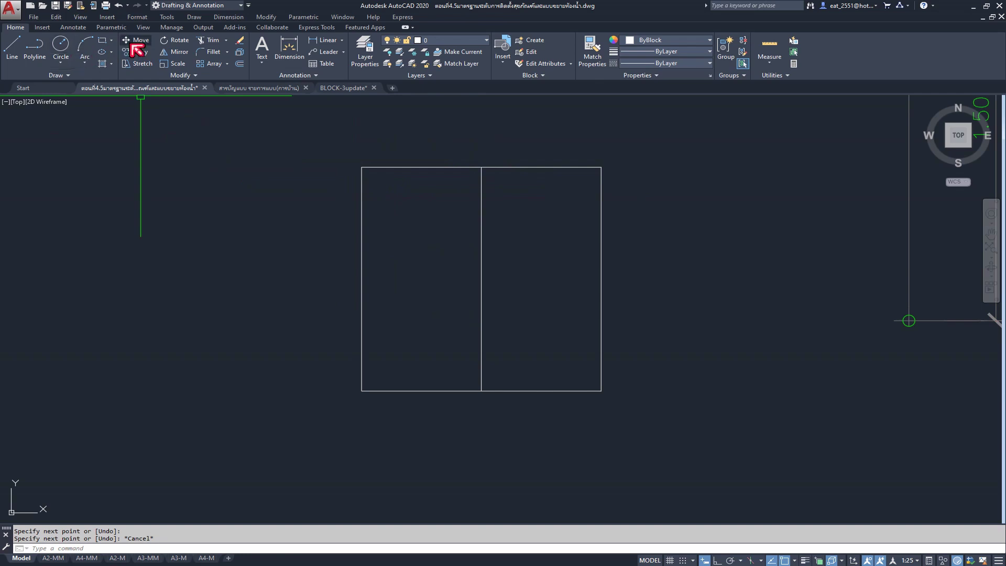
# - Draw a rectangle from the cabinet's top-left corner to the bottom midpoint, outlining the left door
pyautogui.click(105, 46)
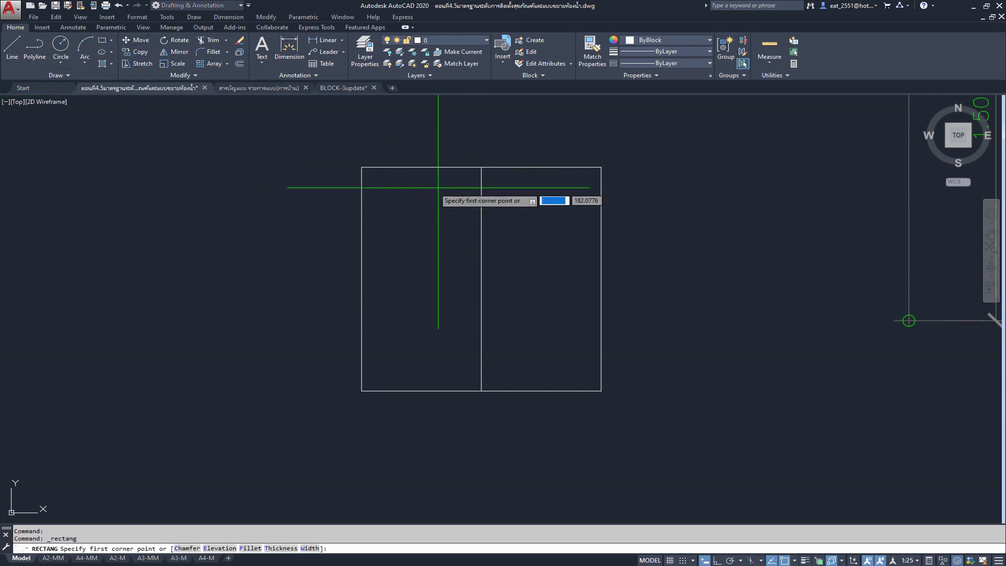
pyautogui.click(361, 167)
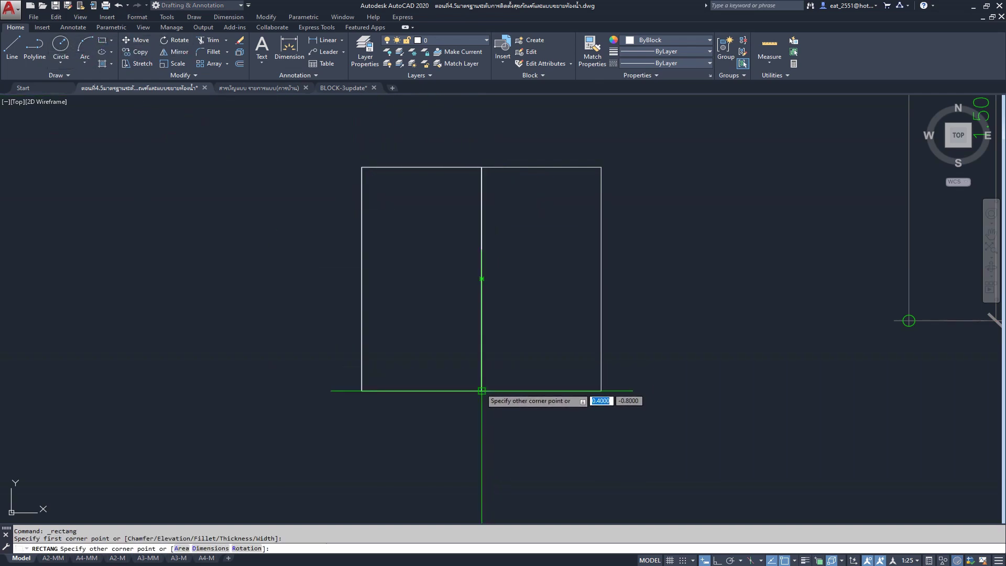
pyautogui.scroll(5, 487, 397)
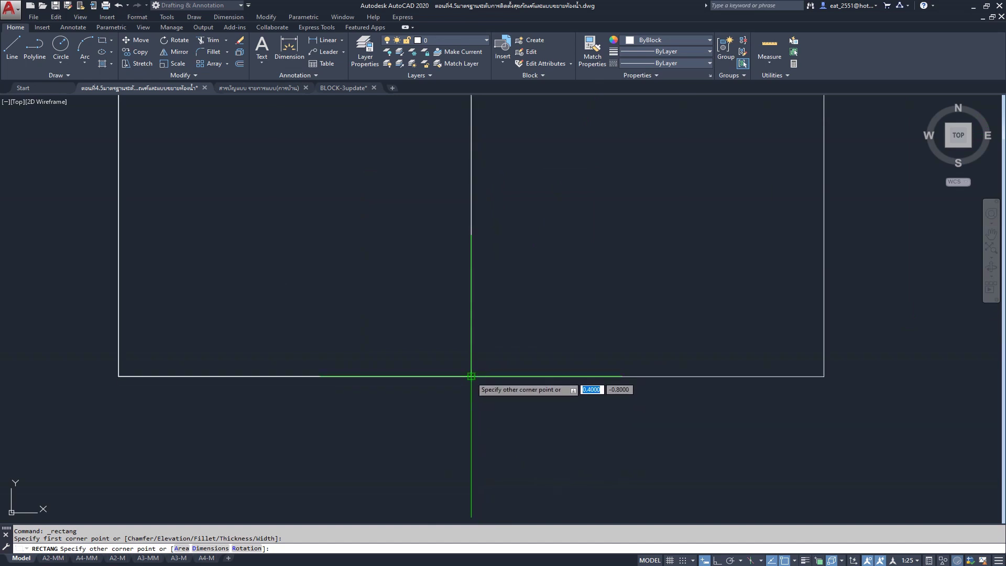
pyautogui.click(471, 375)
# - Offset the left door outline 0.05 inward to create the inner panel rectangle
pyautogui.click(239, 63)
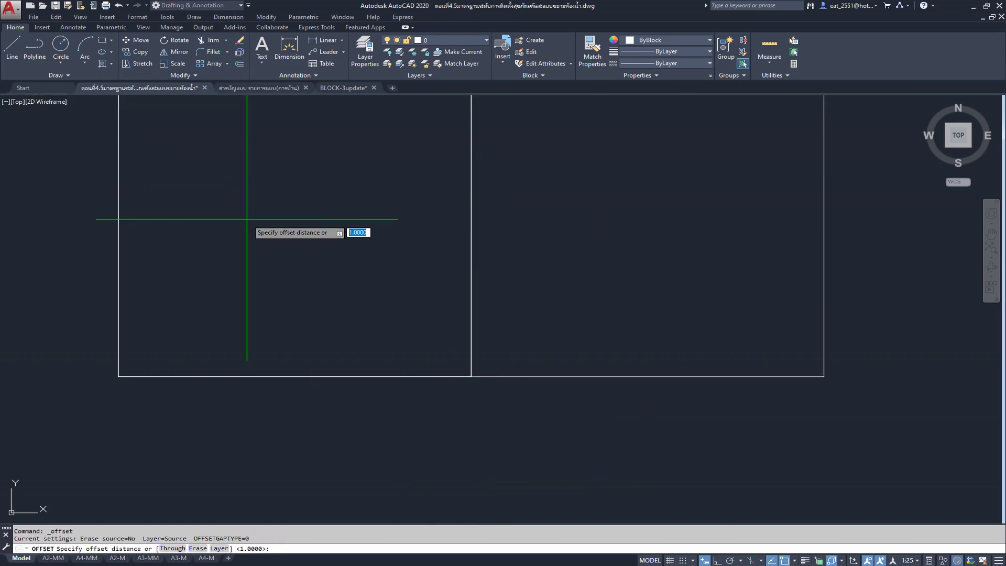
pyautogui.write('.05')
pyautogui.press('Return')
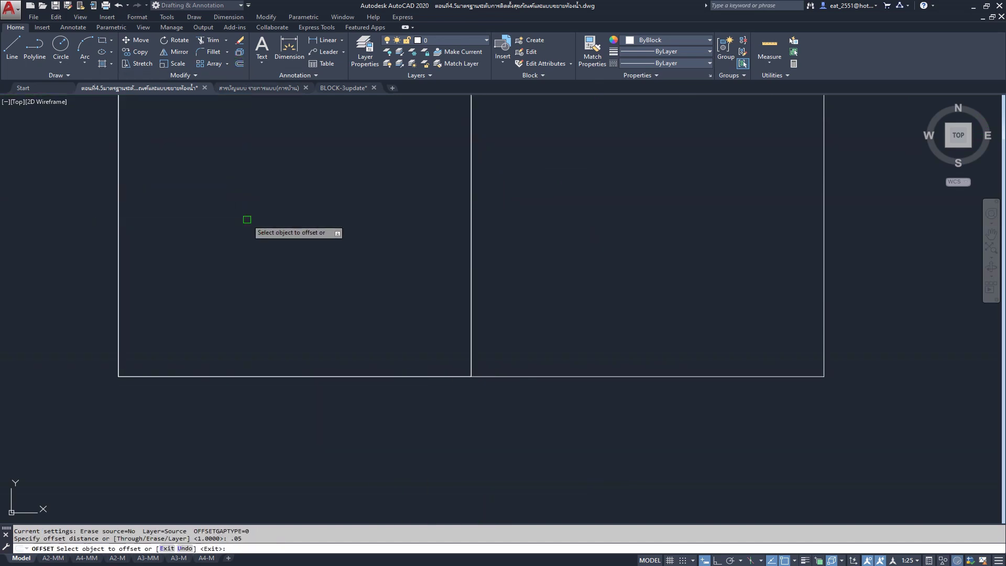
pyautogui.click(283, 376)
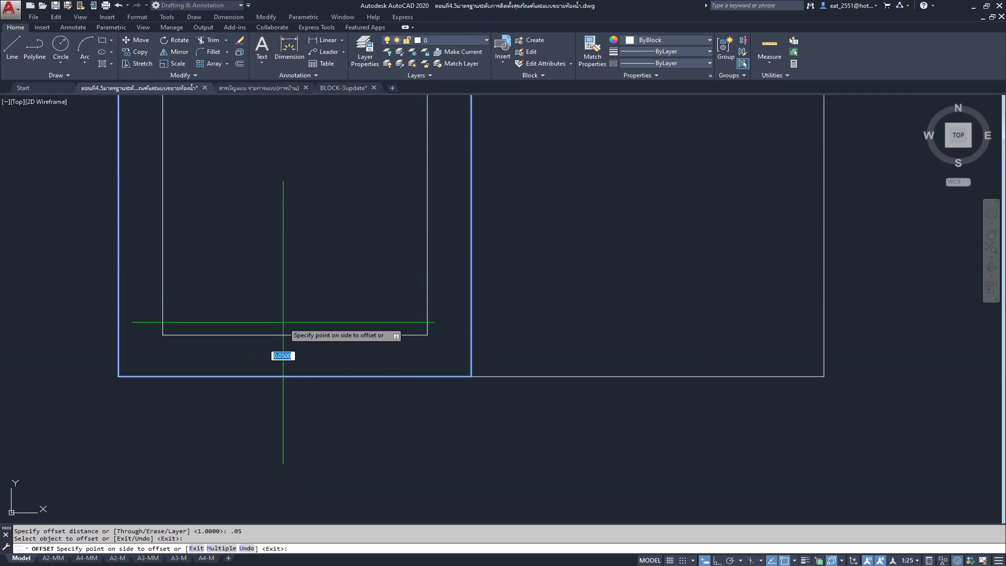
pyautogui.click(281, 321)
pyautogui.scroll(-1, 317, 400)
pyautogui.scroll(-3, 317, 400)
pyautogui.scroll(-1, 377, 337)
pyautogui.press('Escape')
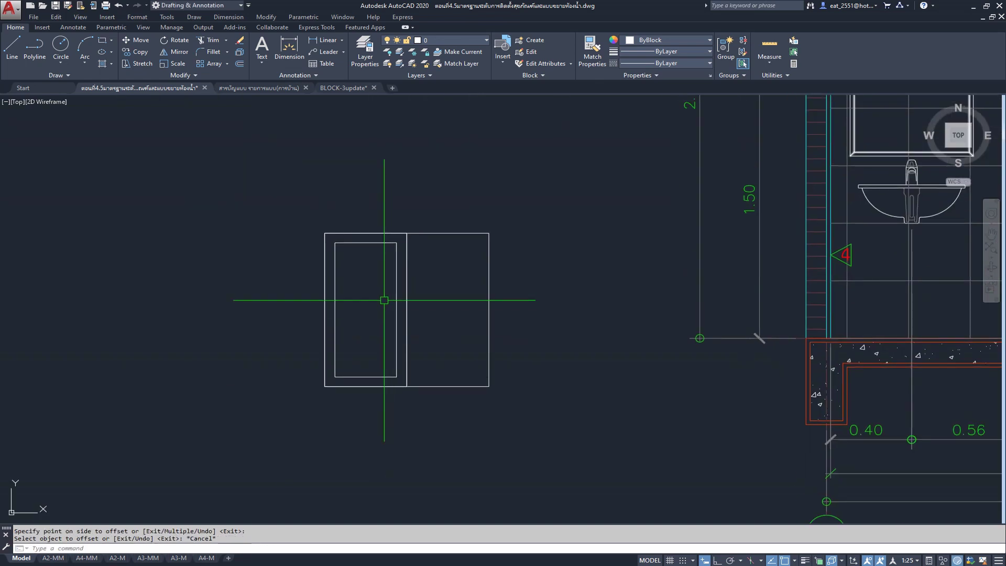
# - Select the inner panel and start moving, then copying it, before cancelling
pyautogui.click(393, 256)
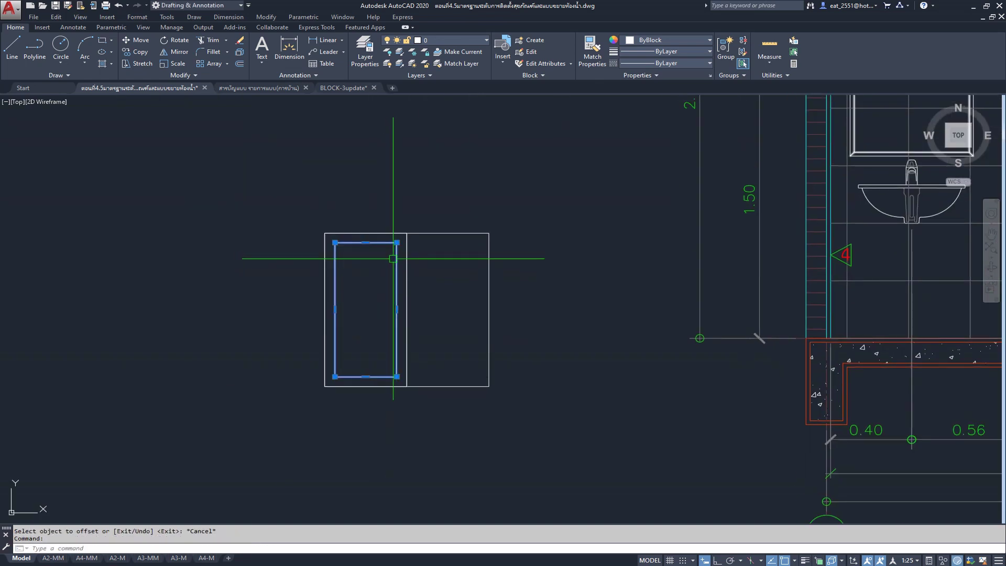
pyautogui.click(134, 42)
pyautogui.click(139, 52)
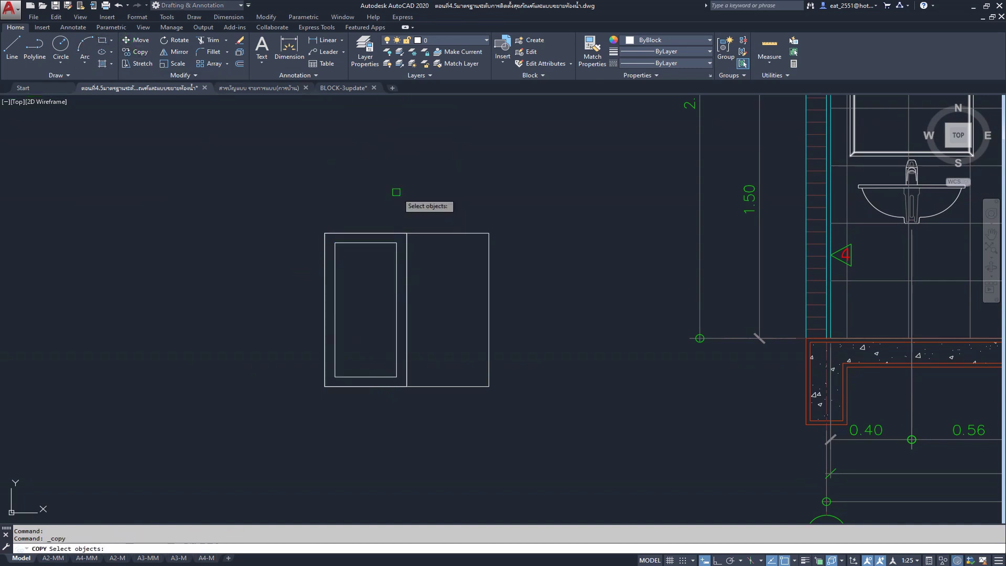
pyautogui.scroll(5, 454, 211)
pyautogui.scroll(-2, 406, 265)
pyautogui.scroll(2, 411, 259)
pyautogui.press('Escape')
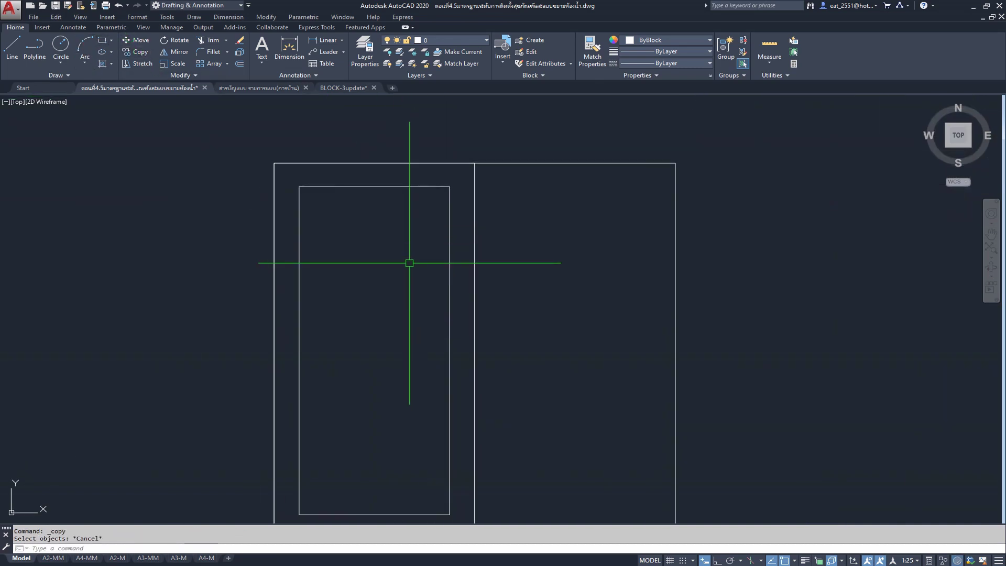
pyautogui.scroll(-2, 395, 279)
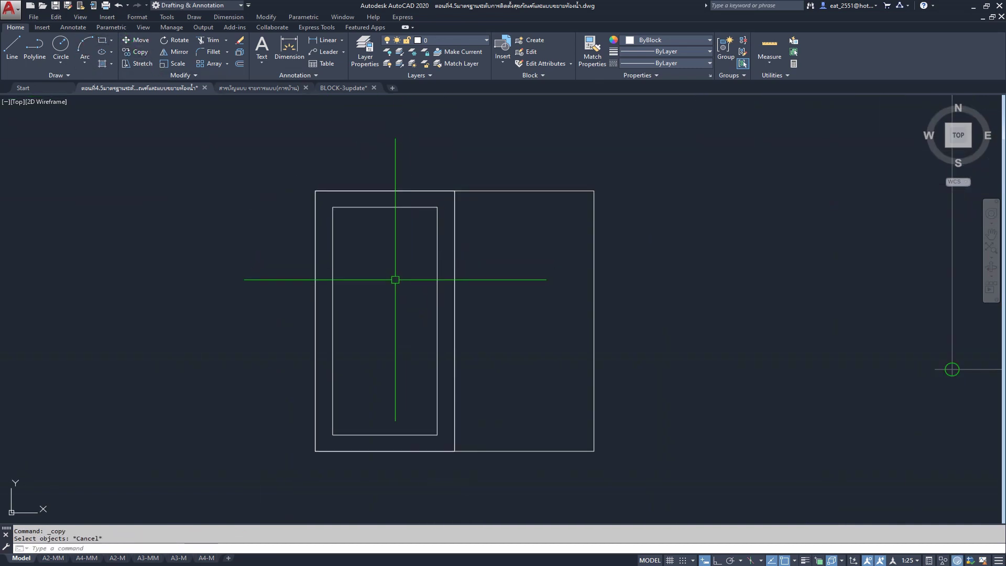
# - Hatch the left door's inner panel with a horizontal-line pattern at scale 0.002
pyautogui.click(103, 64)
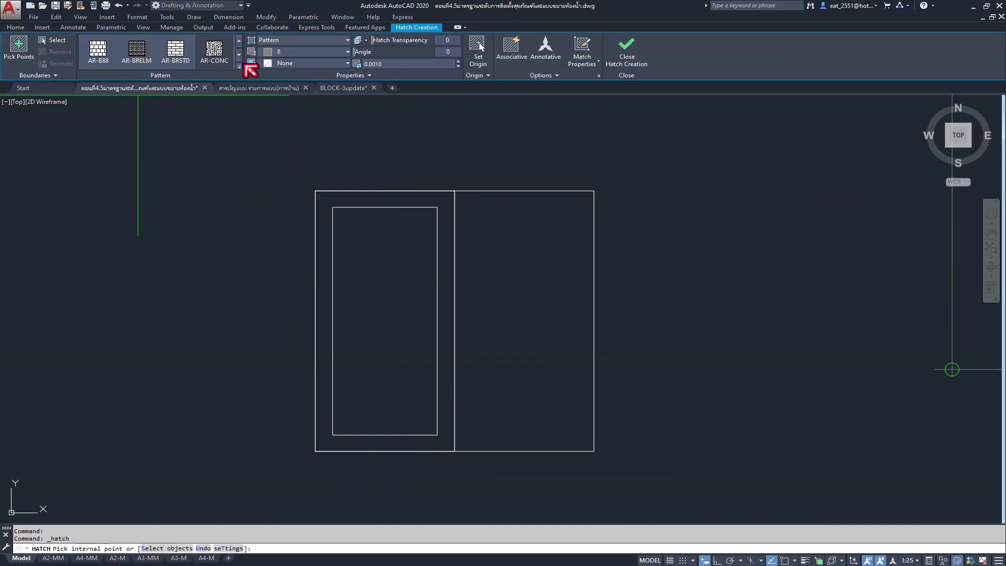
pyautogui.click(239, 63)
pyautogui.scroll(-3, 191, 157)
pyautogui.scroll(-3, 192, 157)
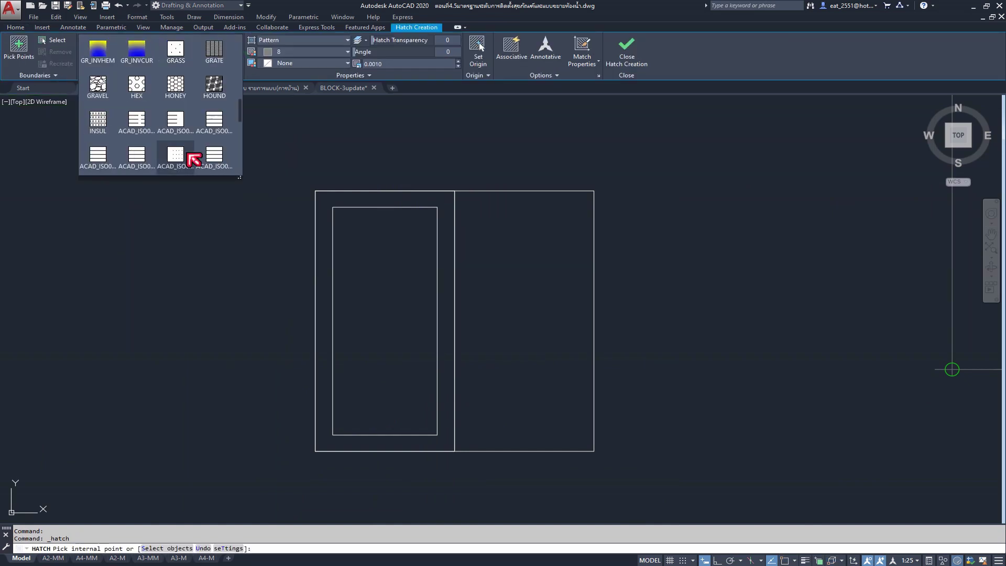
pyautogui.scroll(-3, 191, 158)
pyautogui.scroll(-3, 187, 154)
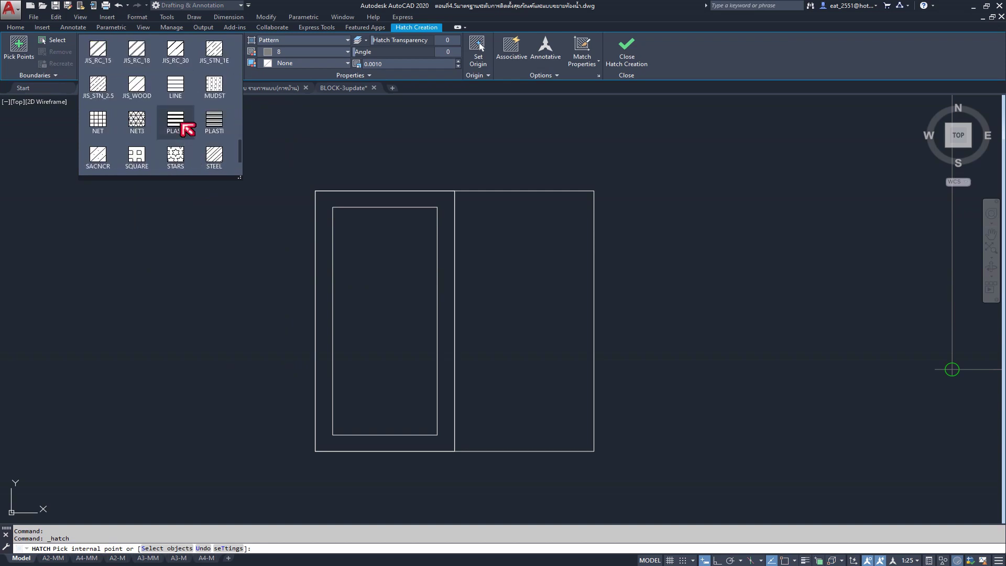
pyautogui.click(190, 88)
pyautogui.moveTo(140, 88)
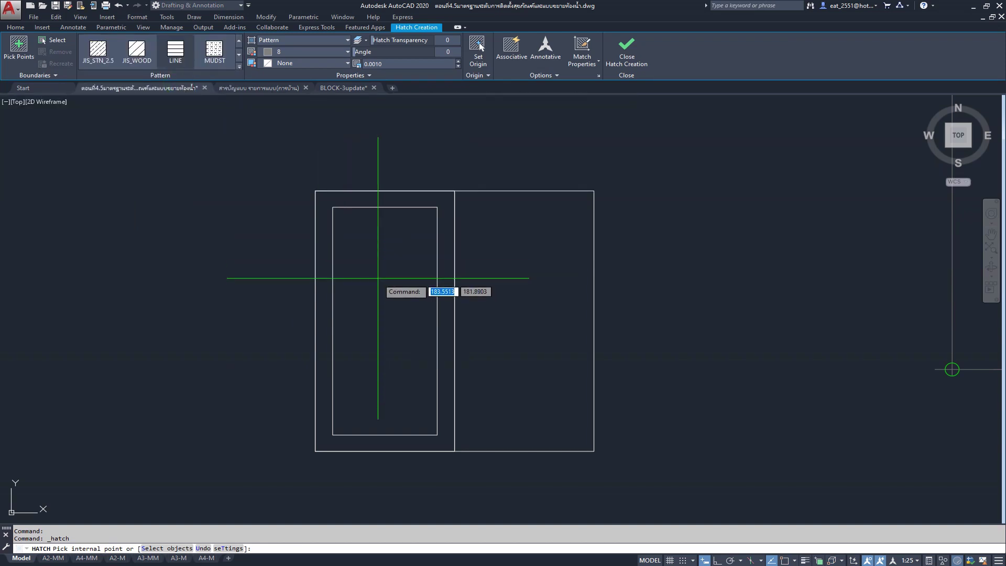
pyautogui.scroll(4, 381, 280)
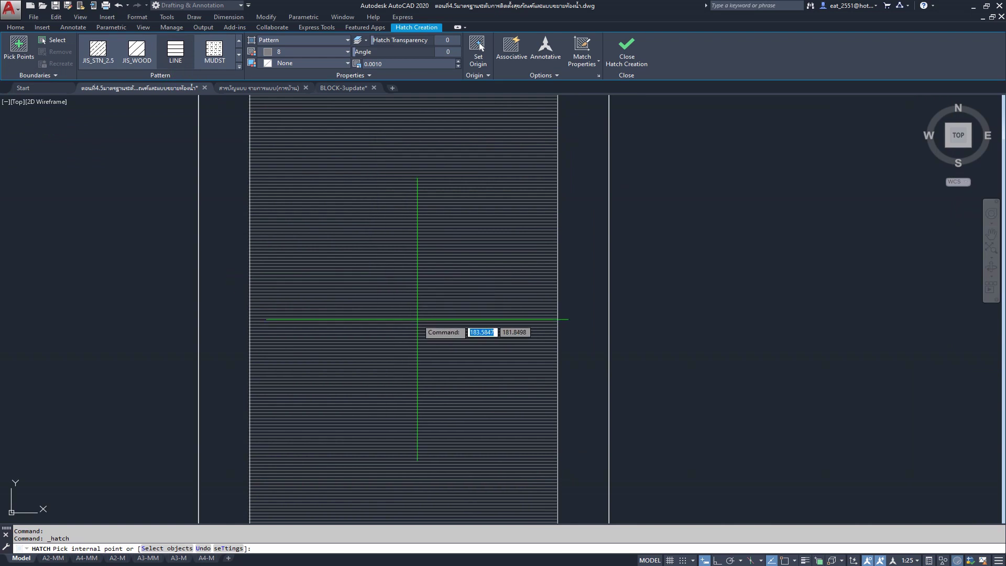
pyautogui.scroll(-3, 415, 316)
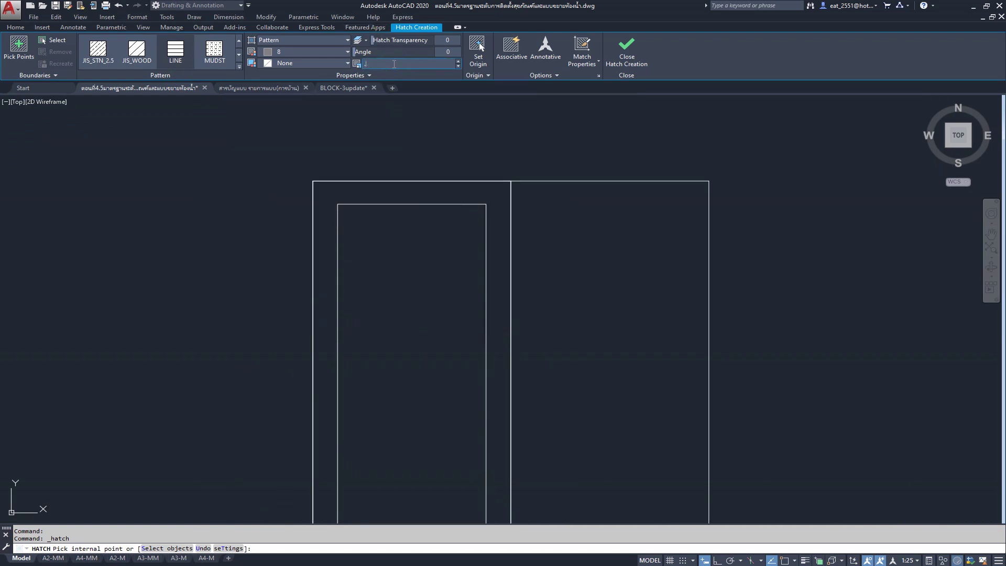
pyautogui.write('0.0020')
pyautogui.scroll(-2, 450, 97)
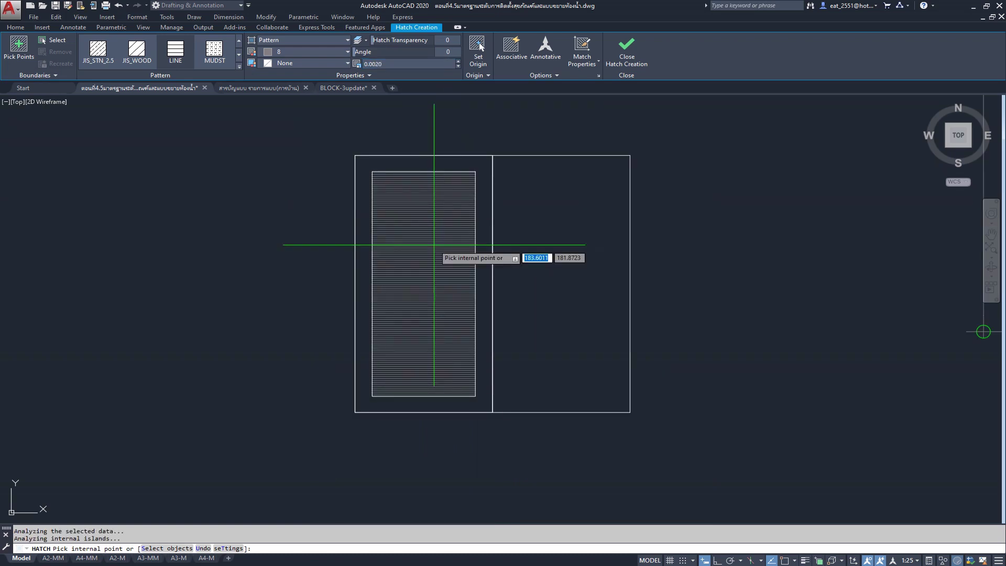
pyautogui.press('Escape')
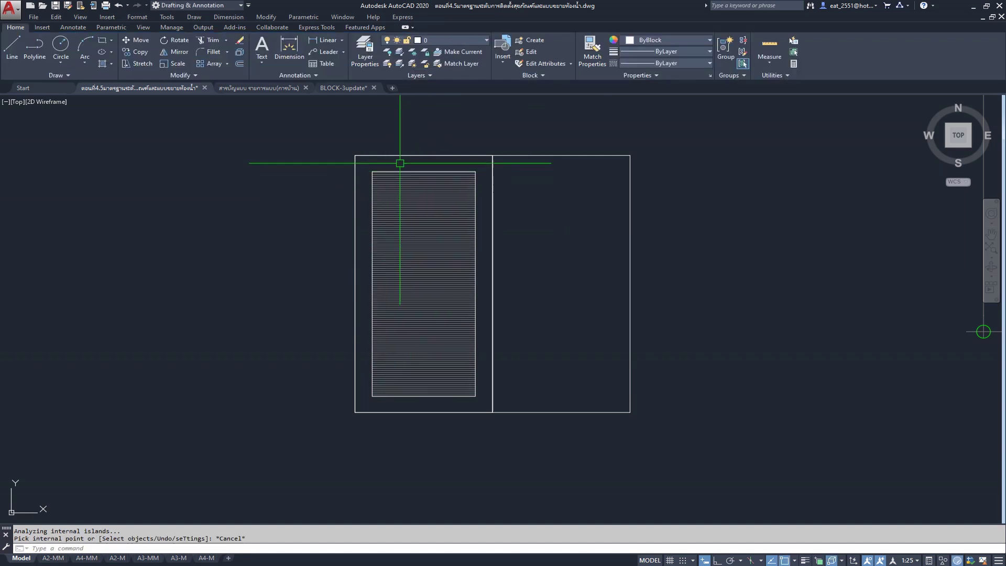
# - Copy the left door's hatch across into the right door panel
pyautogui.scroll(3, 399, 163)
pyautogui.moveTo(399, 169); pyautogui.dragTo(315, 184)
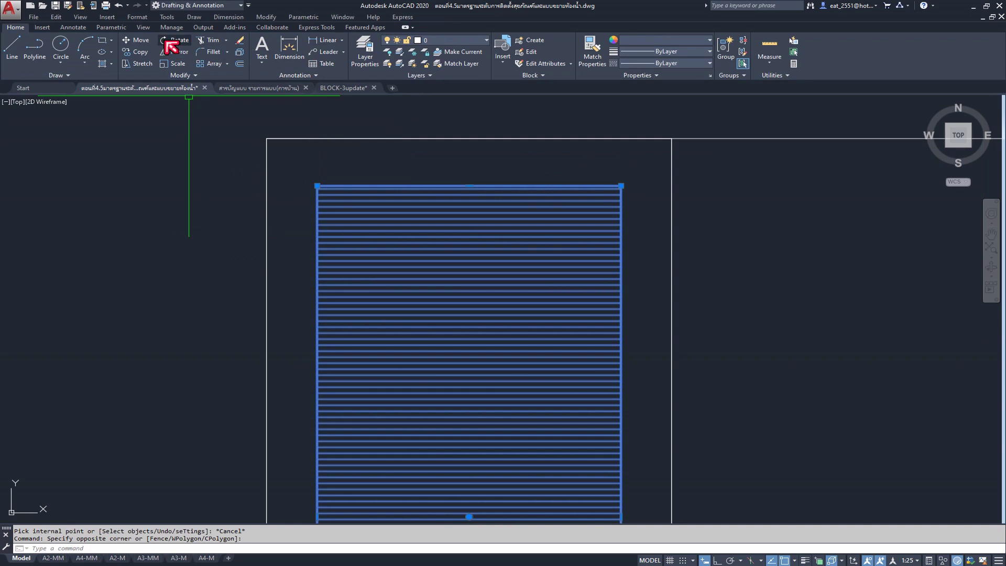
pyautogui.click(138, 52)
pyautogui.moveTo(673, 157); pyautogui.dragTo(381, 187, button='middle')
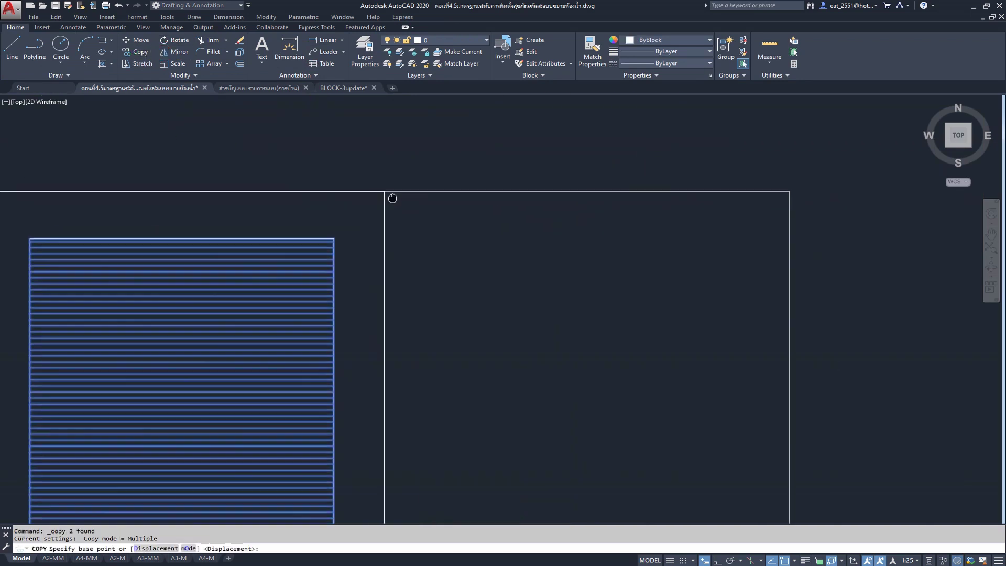
pyautogui.click(378, 194)
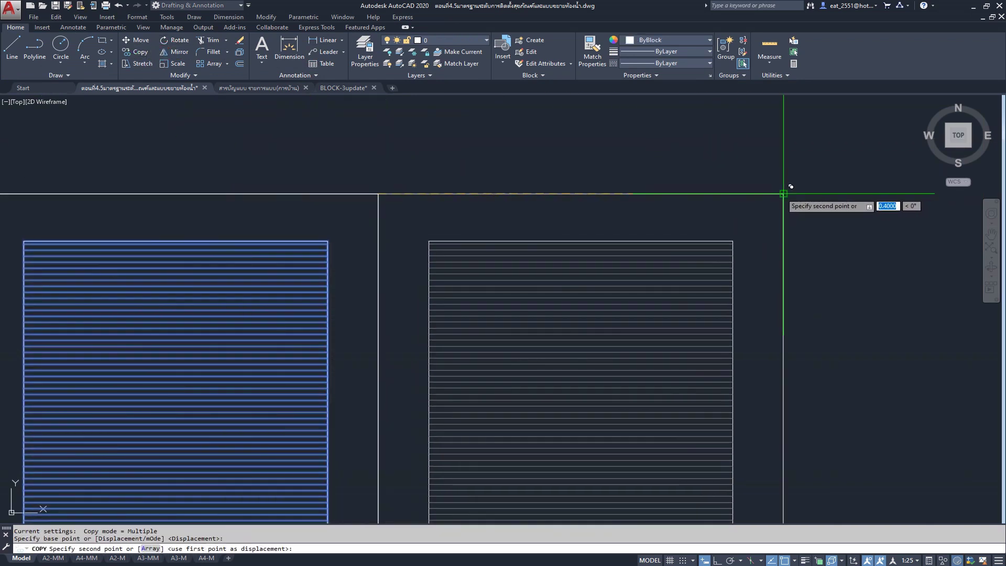
pyautogui.click(783, 194)
pyautogui.press('Escape')
pyautogui.scroll(-6, 643, 187)
pyautogui.moveTo(585, 274); pyautogui.dragTo(454, 347, button='middle')
# - Select the left door panel's existing hatch so it can be removed
pyautogui.scroll(1, 404, 349)
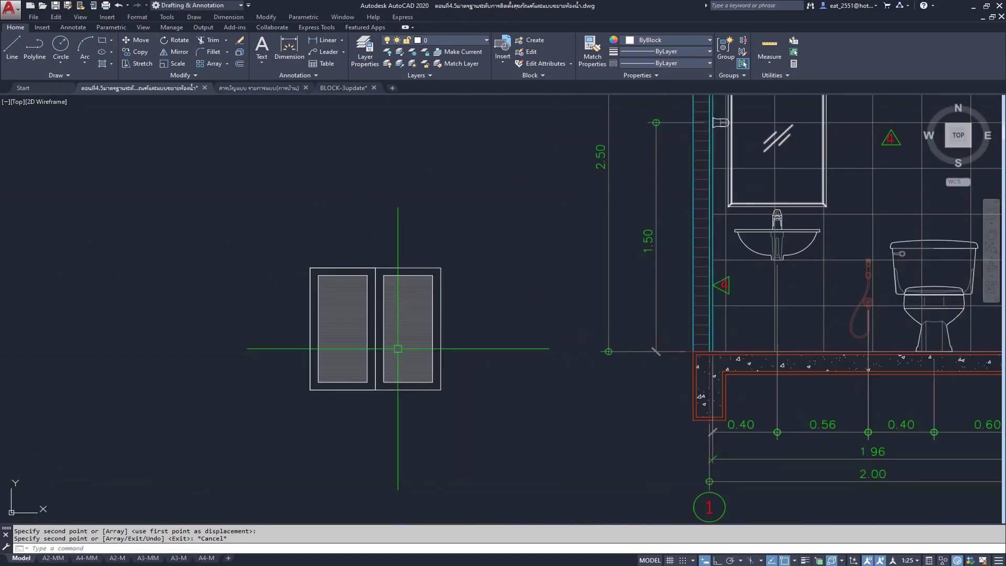
pyautogui.scroll(4, 786, 257)
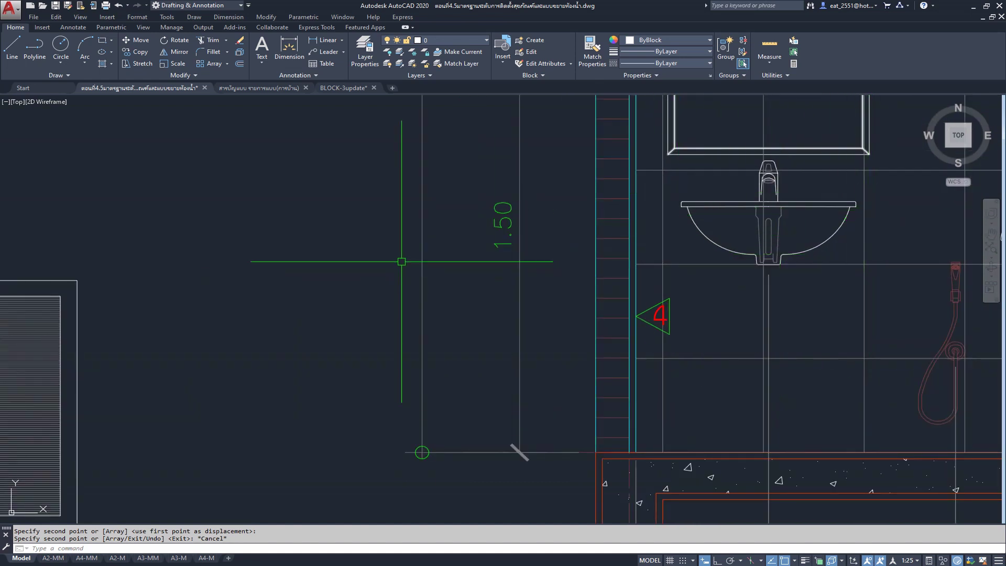
pyautogui.scroll(-3, 401, 262)
pyautogui.moveTo(253, 298); pyautogui.dragTo(280, 287, button='middle')
pyautogui.scroll(3, 280, 287)
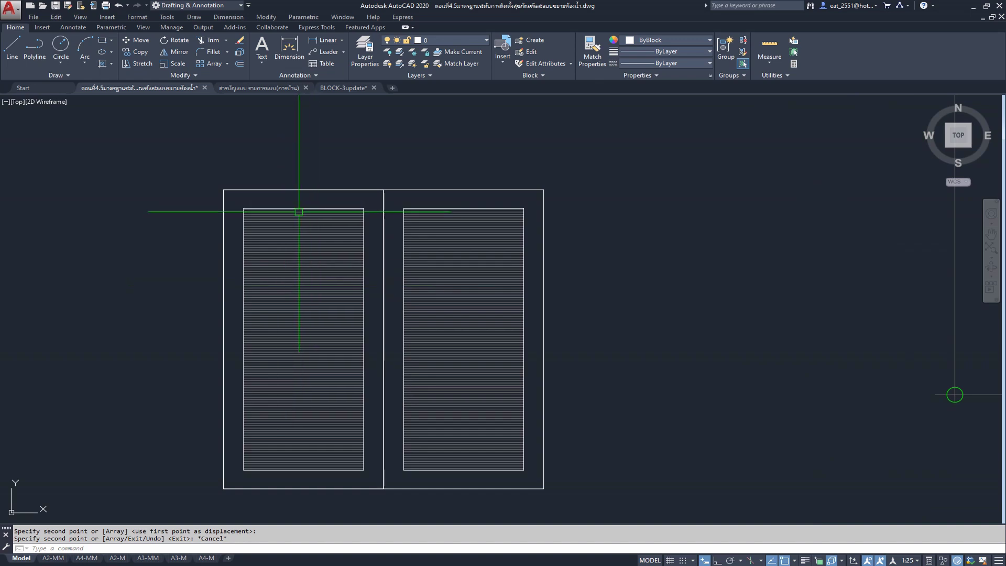
pyautogui.scroll(3, 299, 212)
pyautogui.click(363, 234)
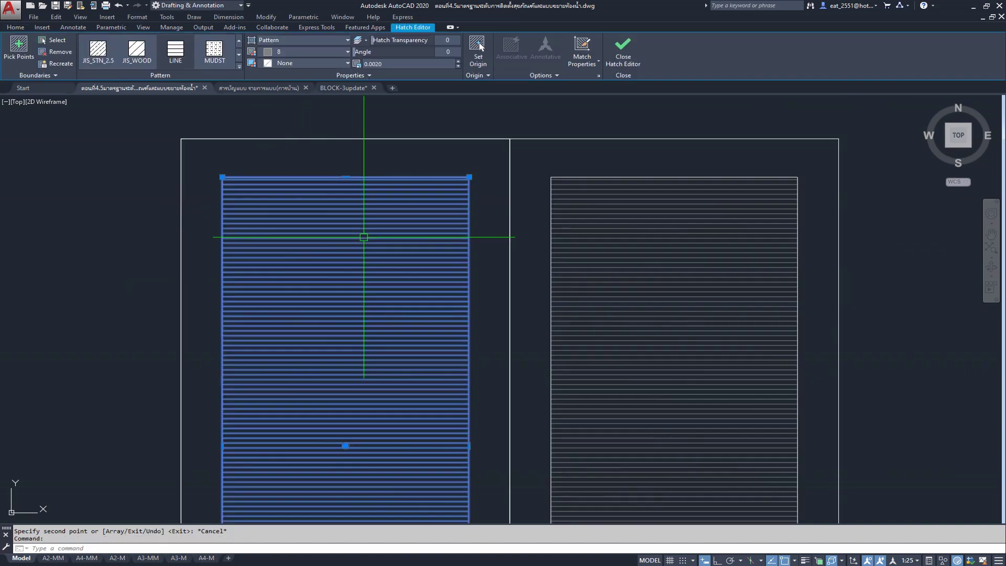
pyautogui.scroll(-2, 352, 170)
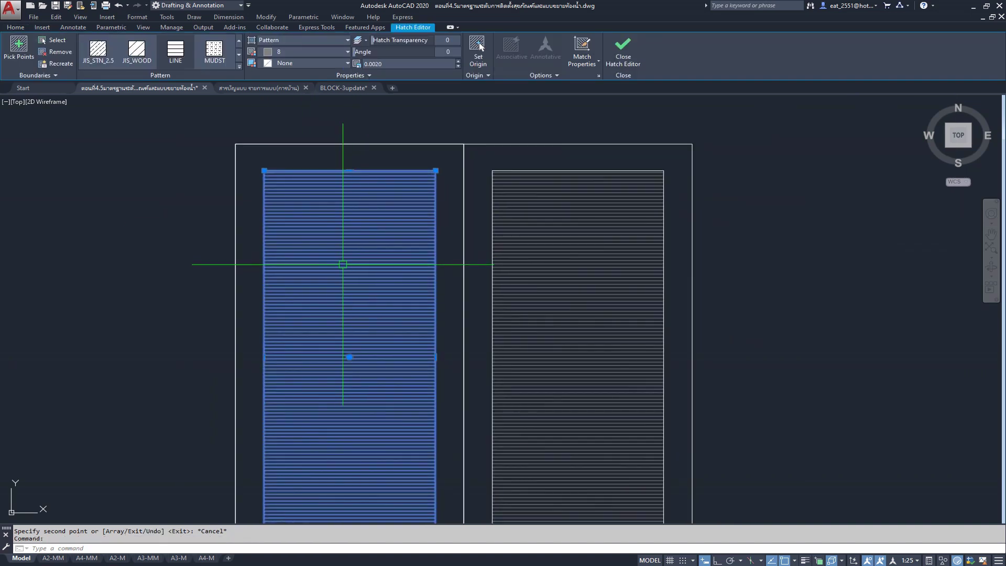
pyautogui.press('Escape')
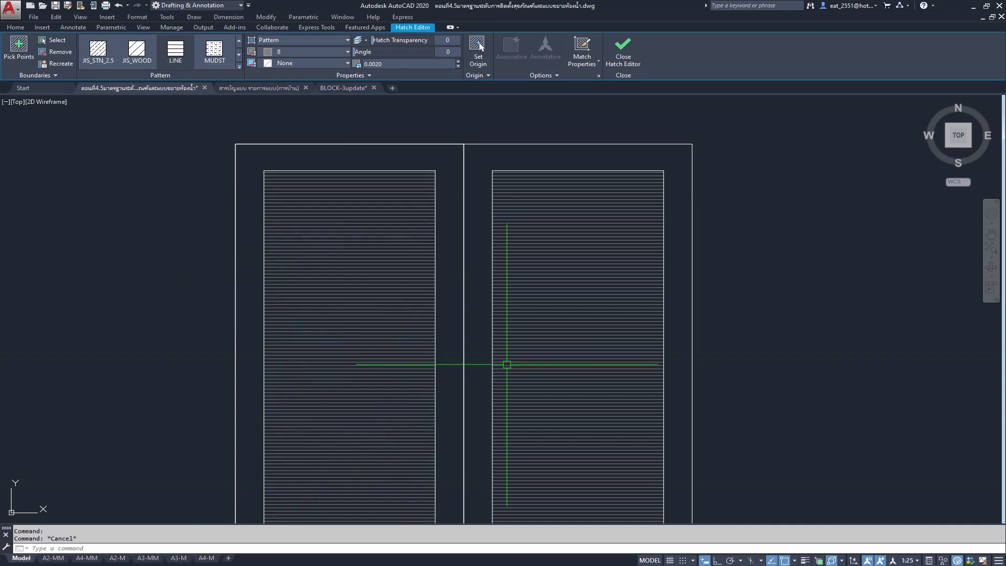
pyautogui.click(328, 226)
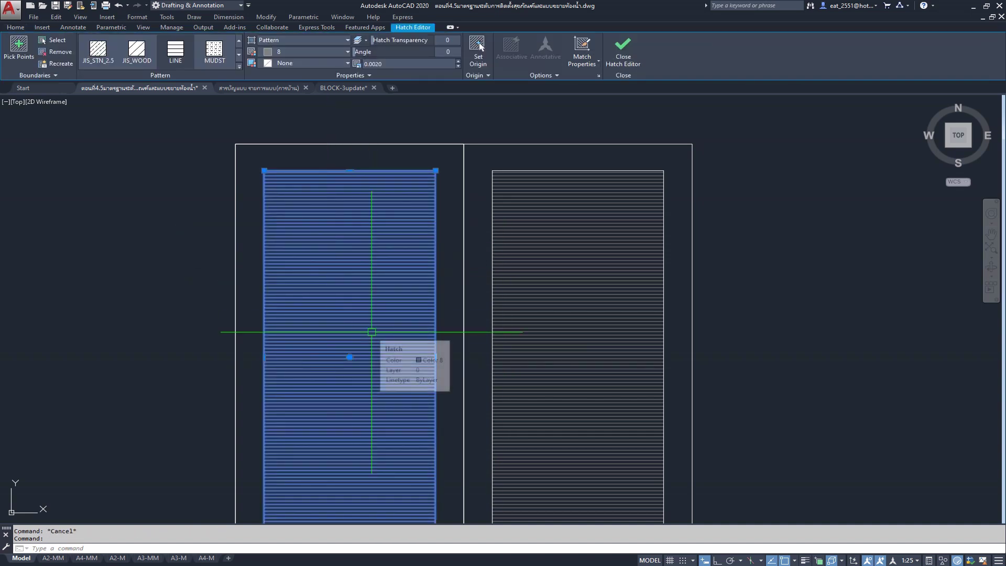
pyautogui.press('Escape')
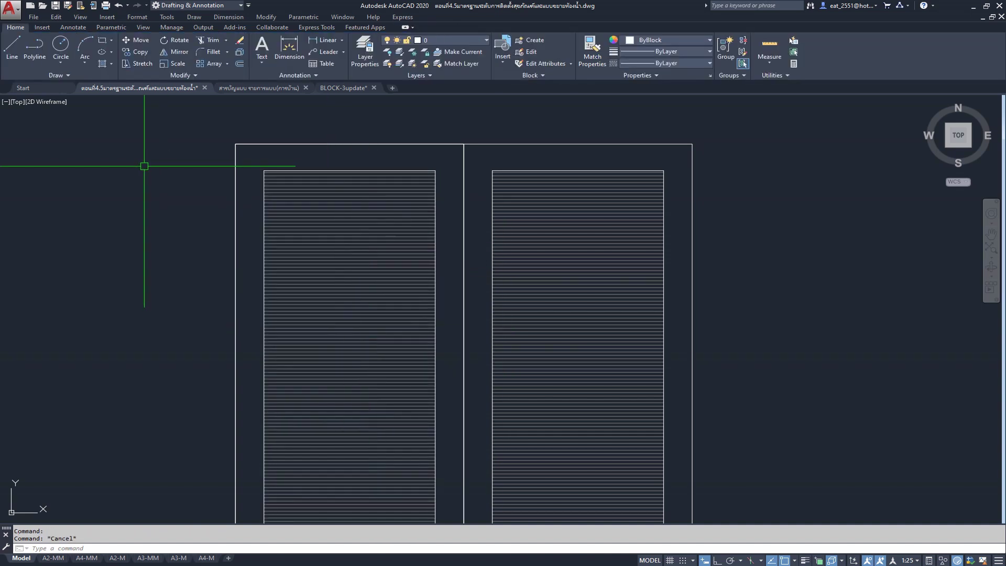
pyautogui.click(318, 272)
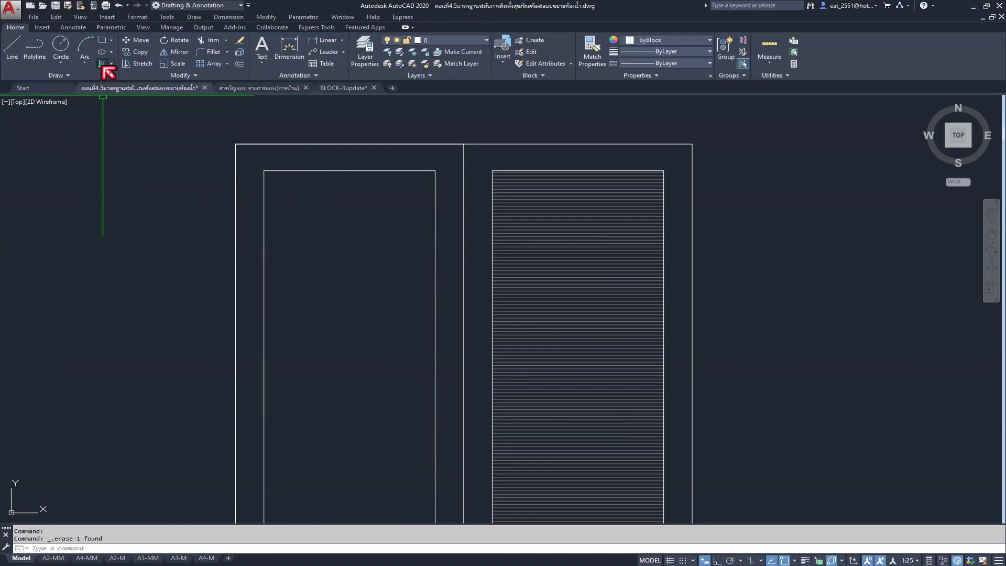
# - Fill the left inner rectangle with a new associative horizontal-line hatch
pyautogui.click(103, 67)
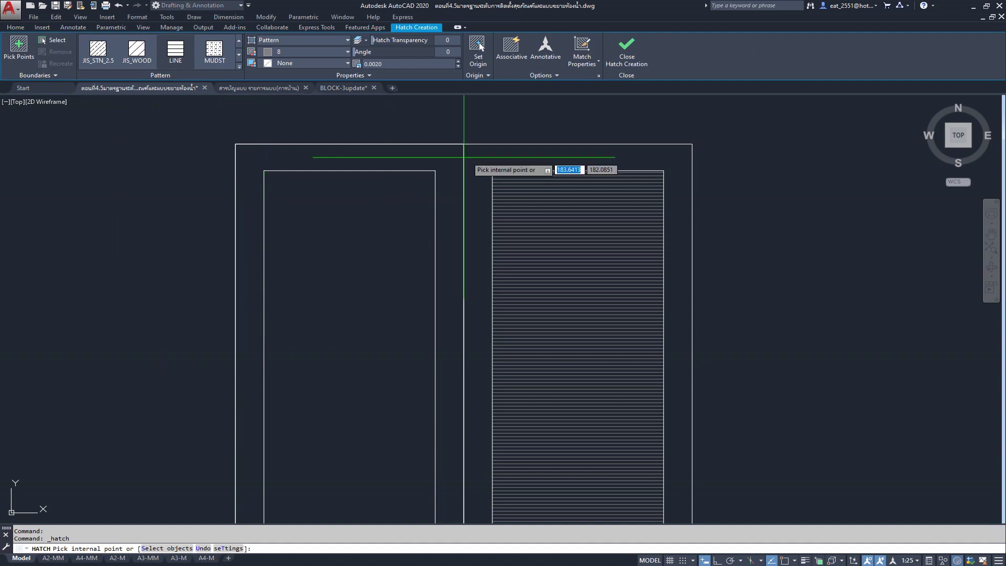
pyautogui.click(518, 51)
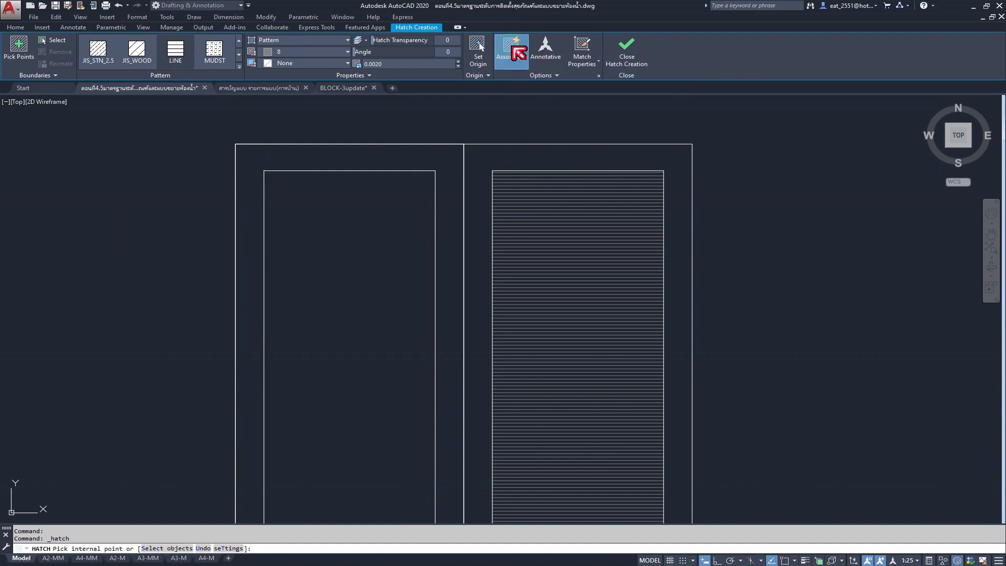
pyautogui.scroll(-2, 403, 198)
pyautogui.click(376, 263)
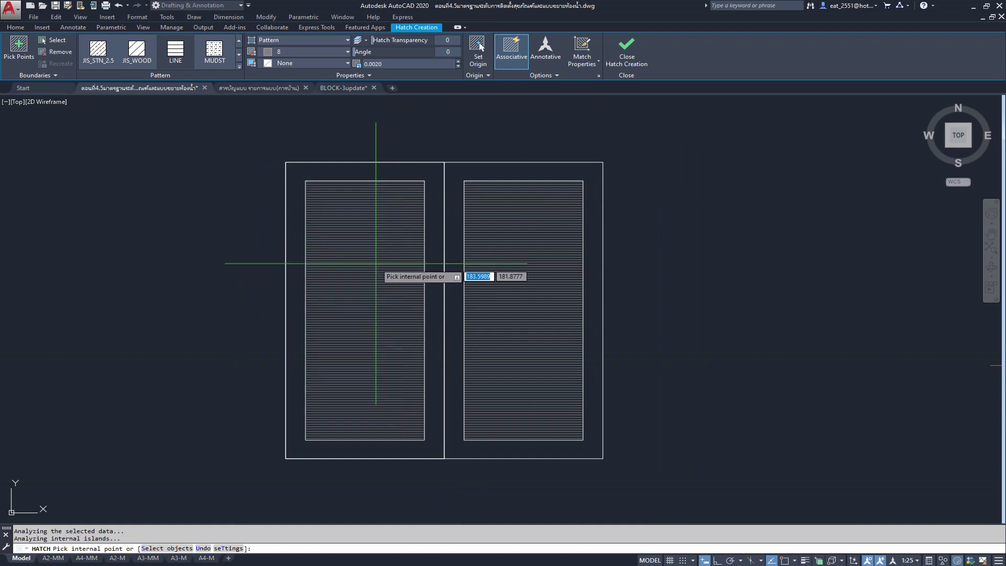
pyautogui.press('Escape')
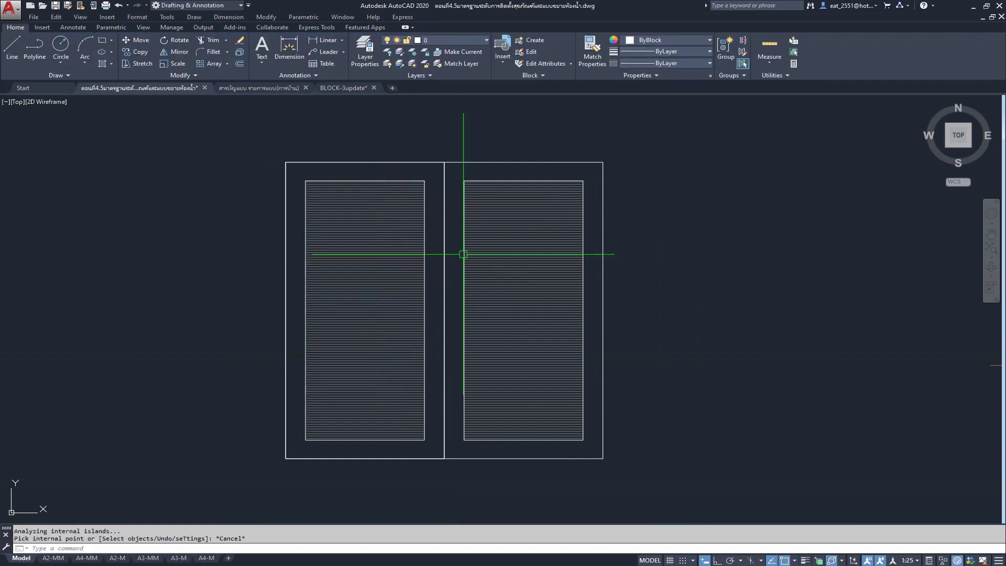
pyautogui.scroll(2, 516, 185)
pyautogui.click(508, 218)
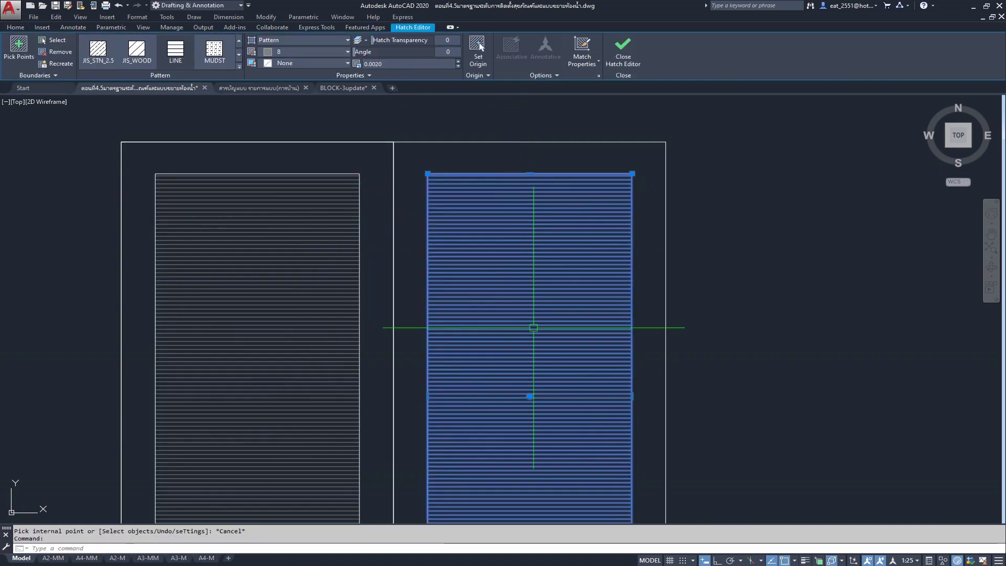
pyautogui.press('Escape')
pyautogui.scroll(-3, 499, 147)
pyautogui.scroll(1, 370, 157)
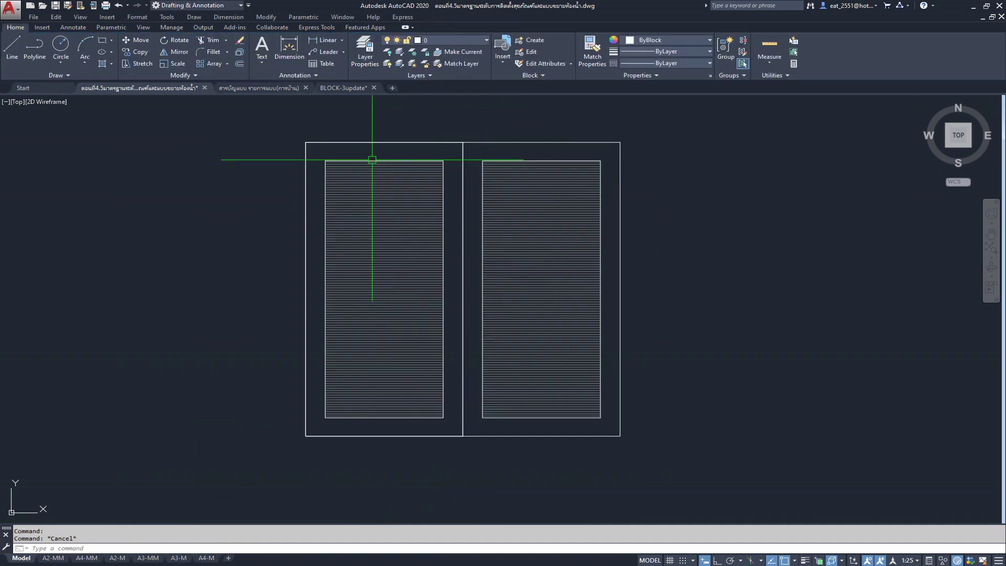
pyautogui.scroll(4, 383, 158)
pyautogui.click(392, 159)
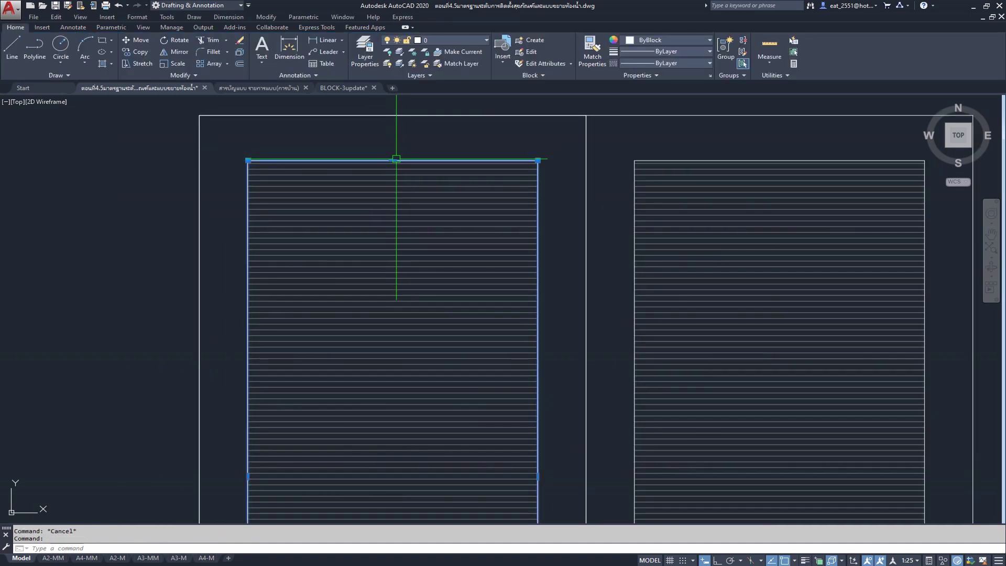
pyautogui.click(393, 160)
pyautogui.click(392, 372)
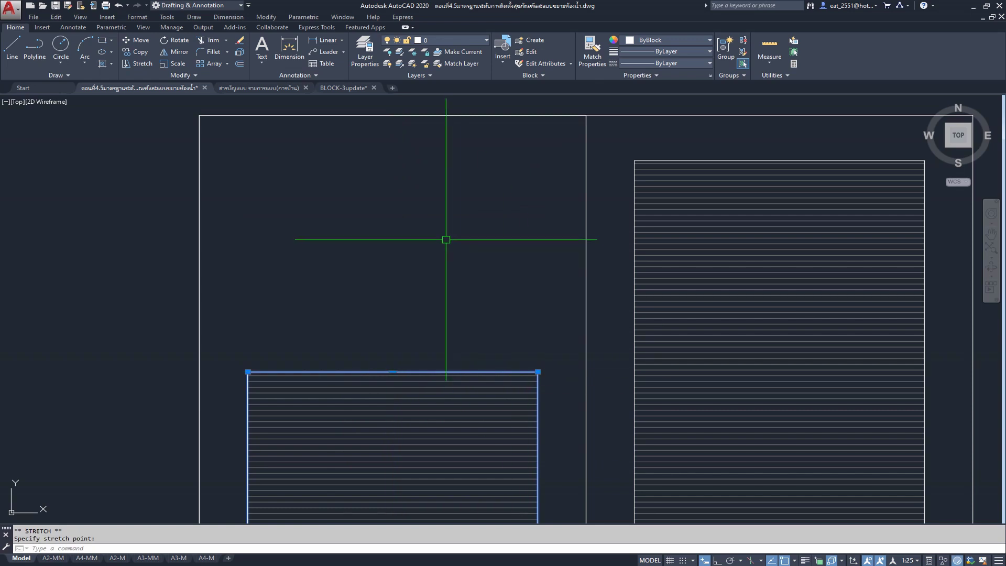
pyautogui.press('Escape')
pyautogui.scroll(-3, 594, 299)
pyautogui.click(592, 195)
pyautogui.scroll(2, 607, 198)
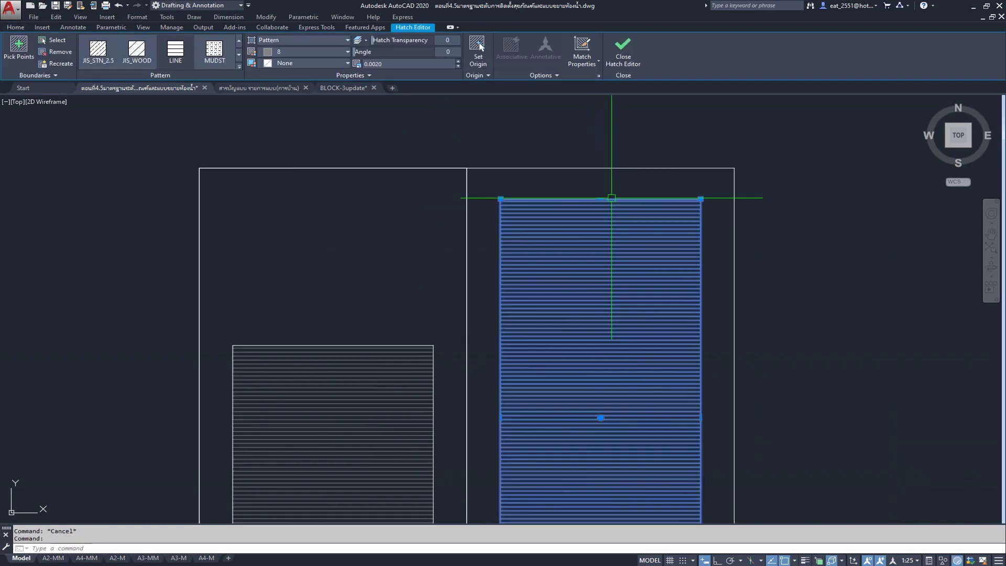
pyautogui.scroll(2, 596, 200)
pyautogui.click(589, 199)
pyautogui.click(589, 422)
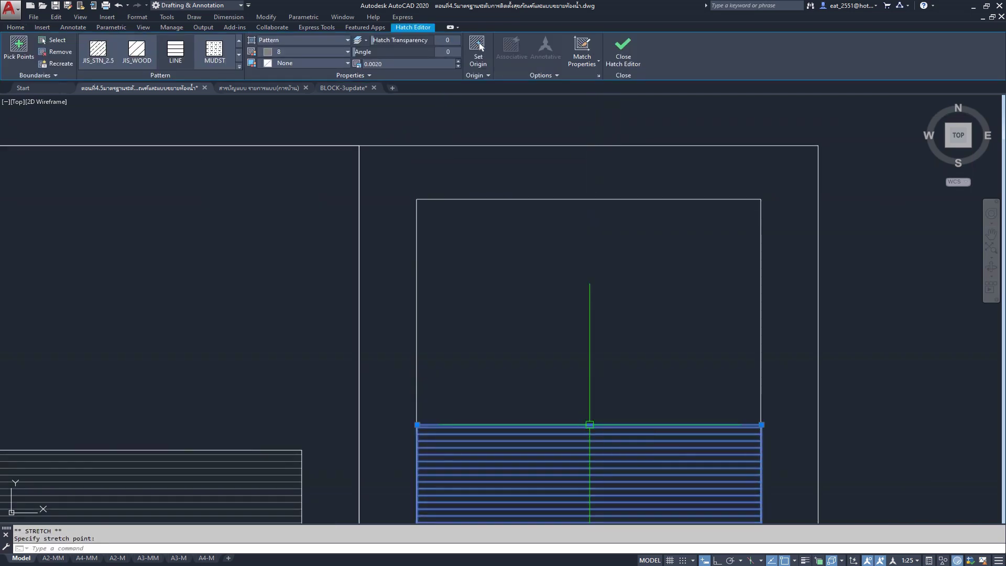
pyautogui.scroll(-2, 581, 231)
pyautogui.press('Escape')
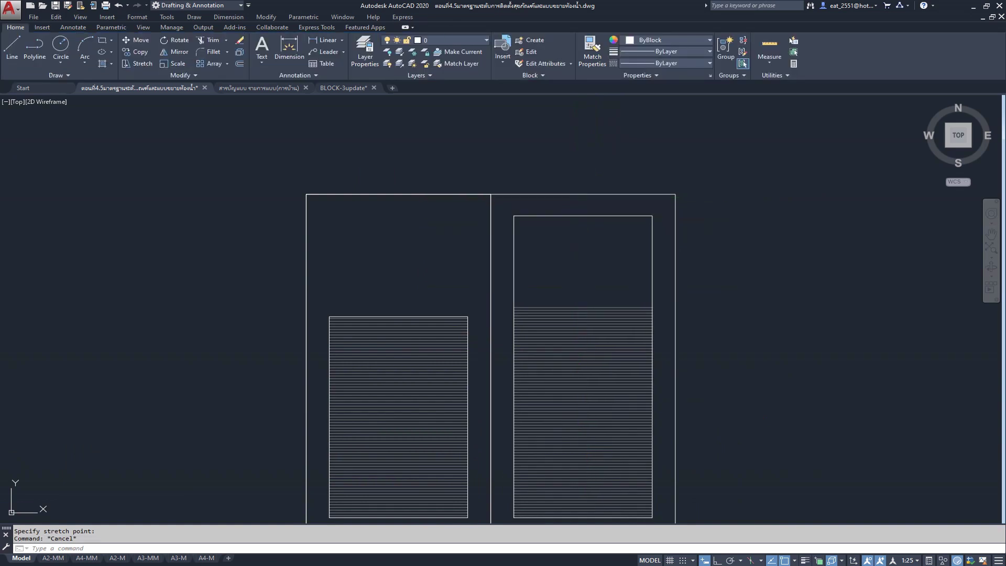
pyautogui.click(584, 216)
pyautogui.click(583, 216)
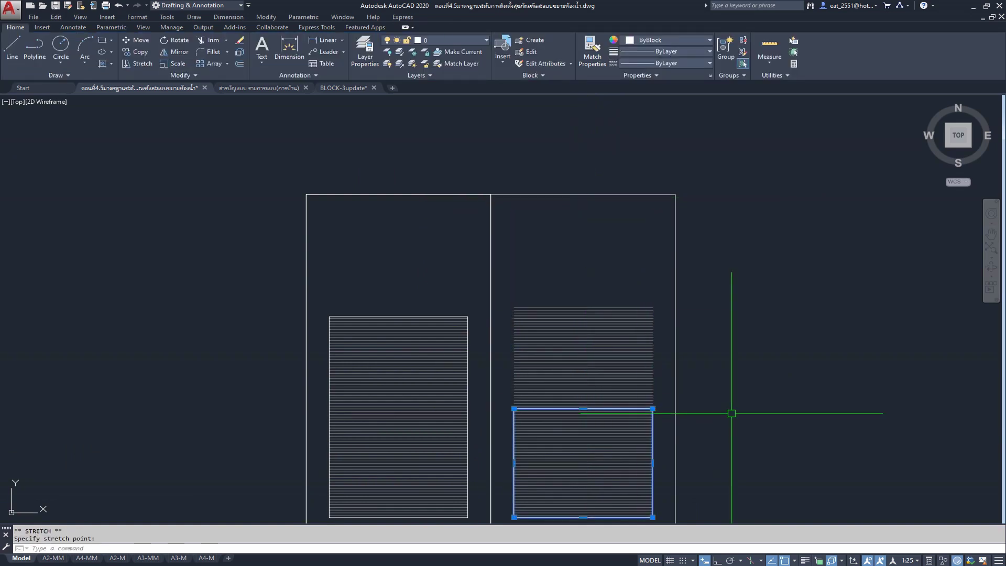
pyautogui.press('Escape')
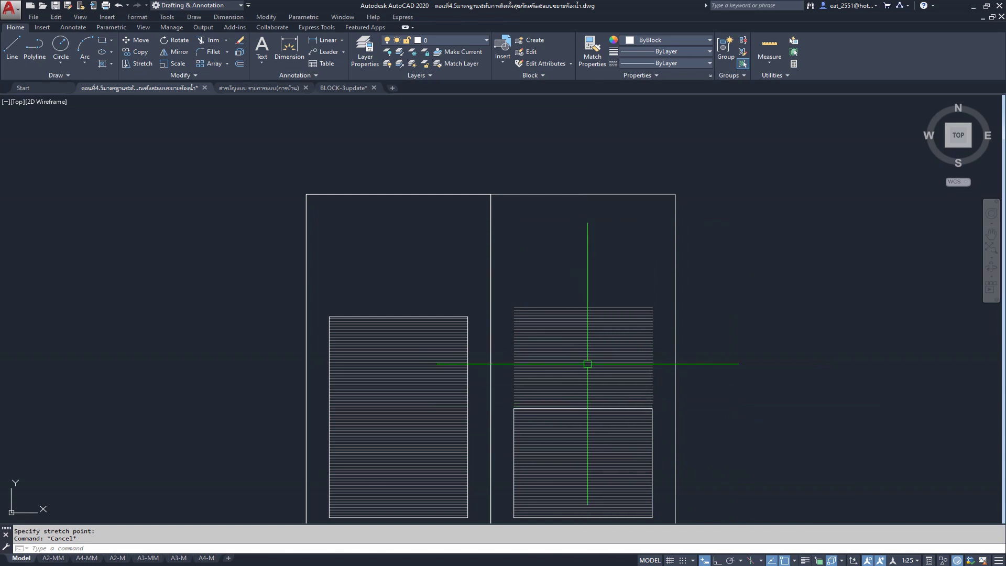
pyautogui.hotkey('ctrl', 'z')
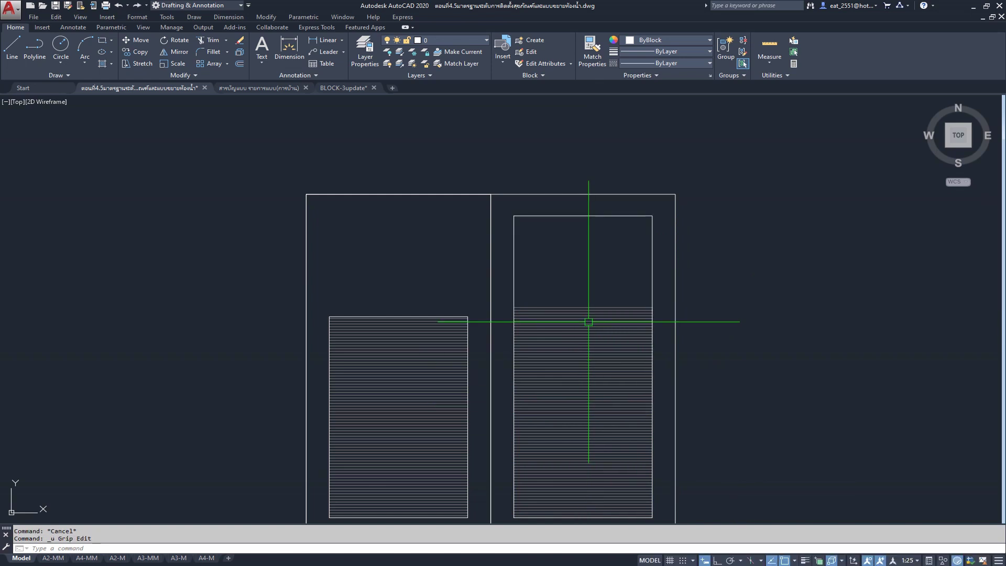
pyautogui.hotkey('ctrl', 'z')
pyautogui.hotkey('ctrl', 'z')
pyautogui.hotkey('ctrl', 'z')
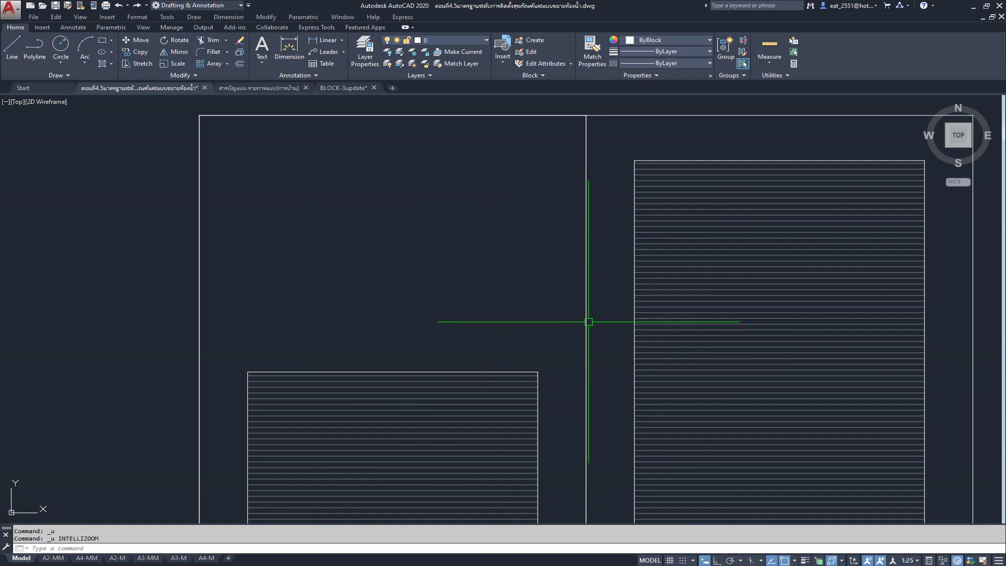
pyautogui.hotkey('ctrl', 'z')
pyautogui.scroll(-2, 589, 321)
pyautogui.scroll(-3, 516, 197)
pyautogui.moveTo(517, 197)
pyautogui.mouseDown(button='middle')
pyautogui.moveTo(564, 245)
pyautogui.moveTo(586, 203)
pyautogui.mouseUp(button='middle')
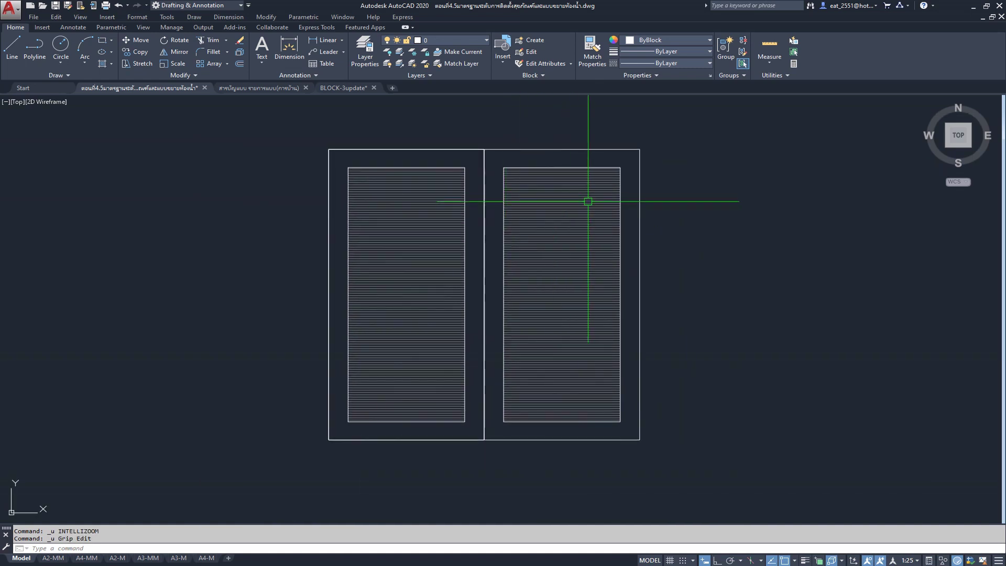
# - Erase the right door panel's hatch and outline
pyautogui.scroll(2, 620, 205)
pyautogui.click(634, 142)
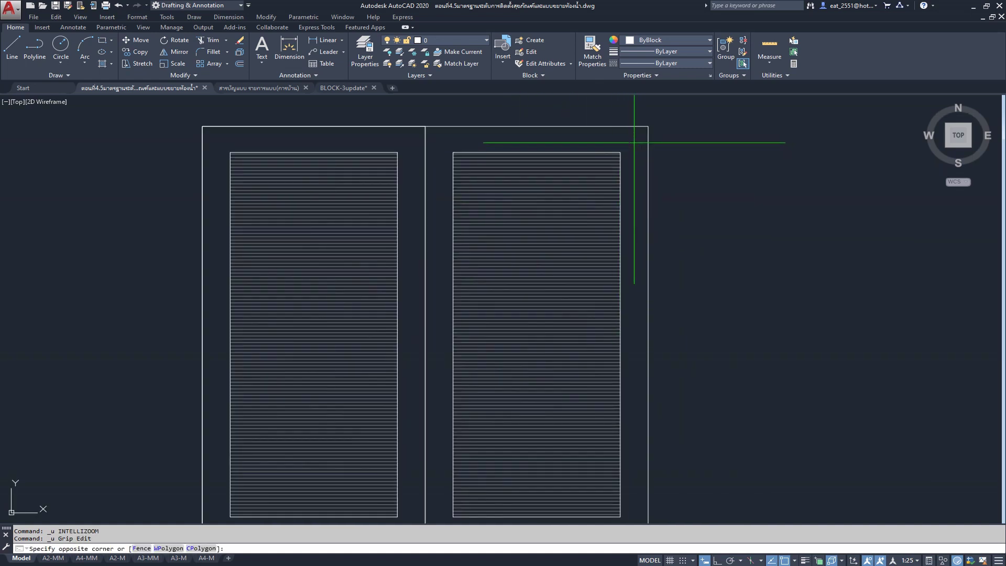
pyautogui.click(445, 398)
pyautogui.press('Delete')
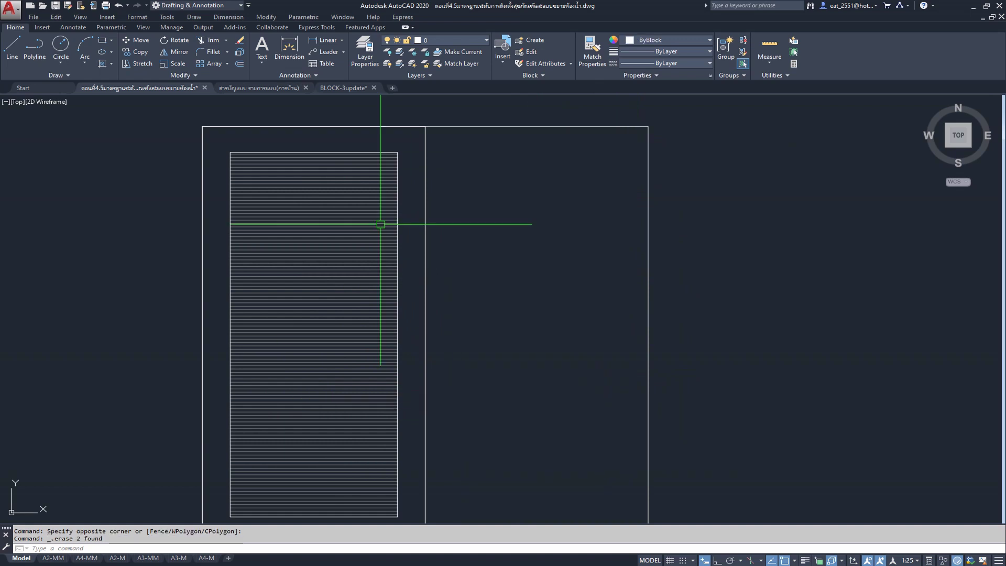
# - Select the left panel's hatch and outline and begin a copy, then cancel it
pyautogui.scroll(-1, 341, 214)
pyautogui.scroll(-2, 267, 206)
pyautogui.scroll(3, 259, 181)
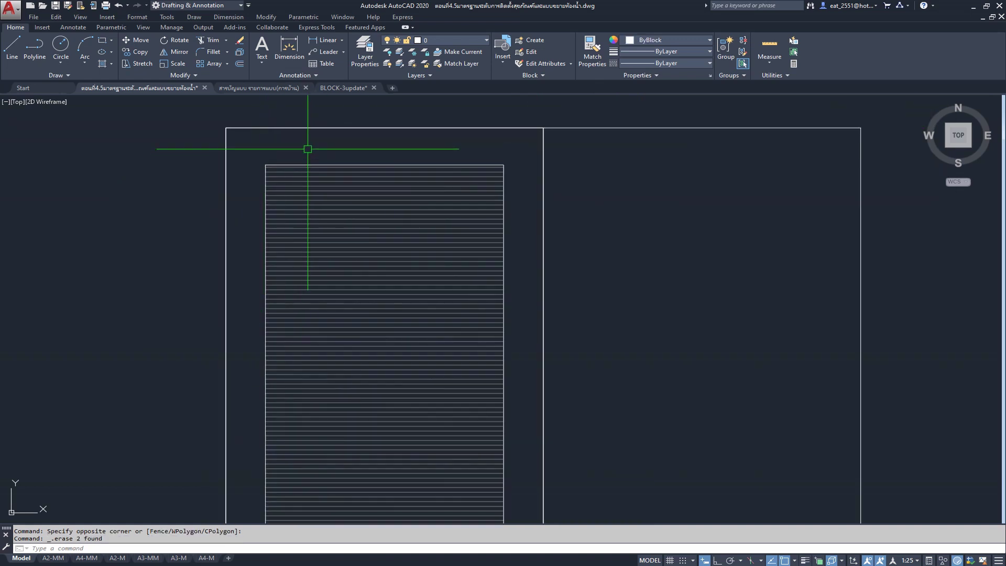
pyautogui.click(308, 149)
pyautogui.click(243, 225)
pyautogui.click(134, 53)
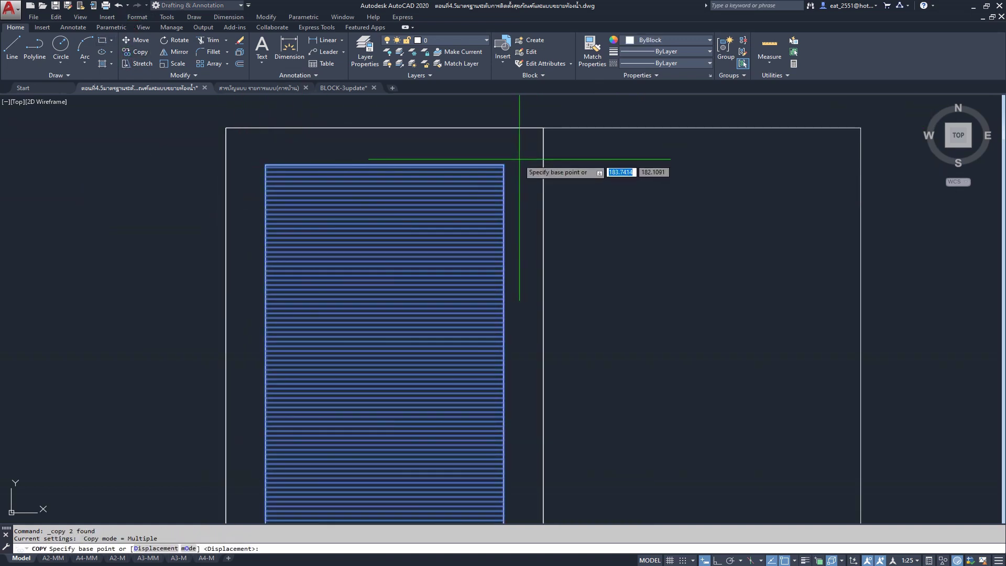
pyautogui.click(504, 165)
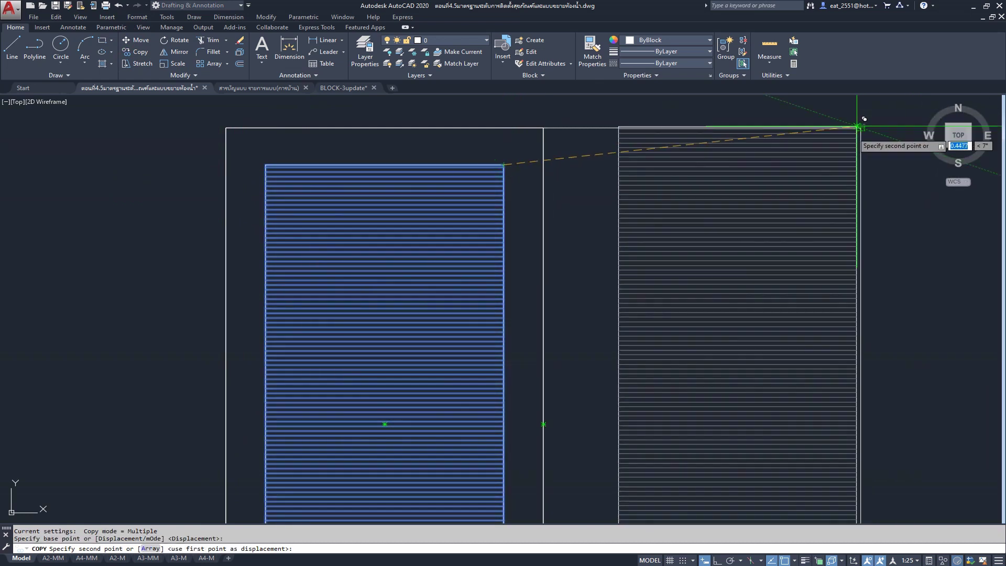
pyautogui.press('Escape')
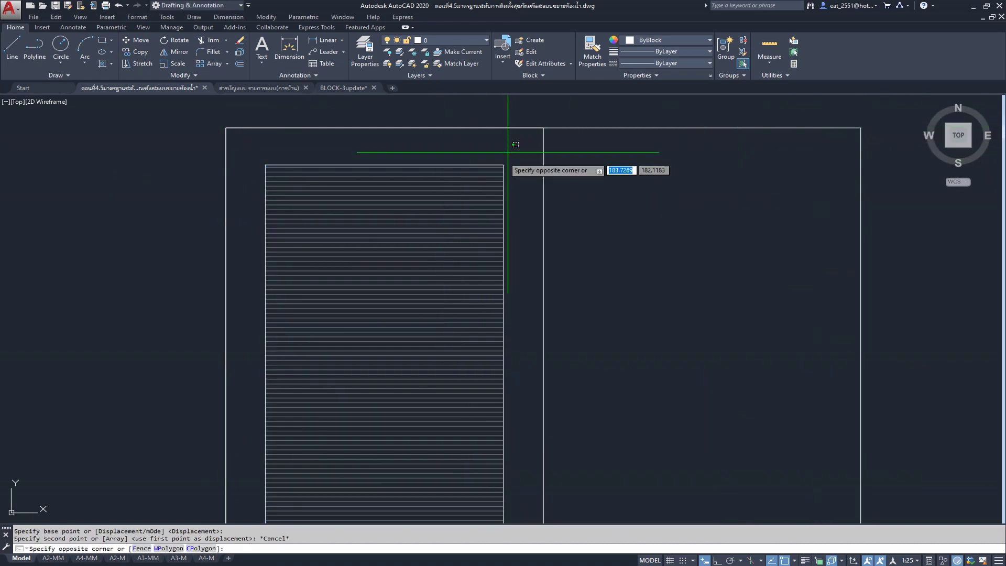
# - Copy the left panel and its hatch onto the right door from the divider's top corner
pyautogui.click(512, 152)
pyautogui.click(367, 173)
pyautogui.click(137, 53)
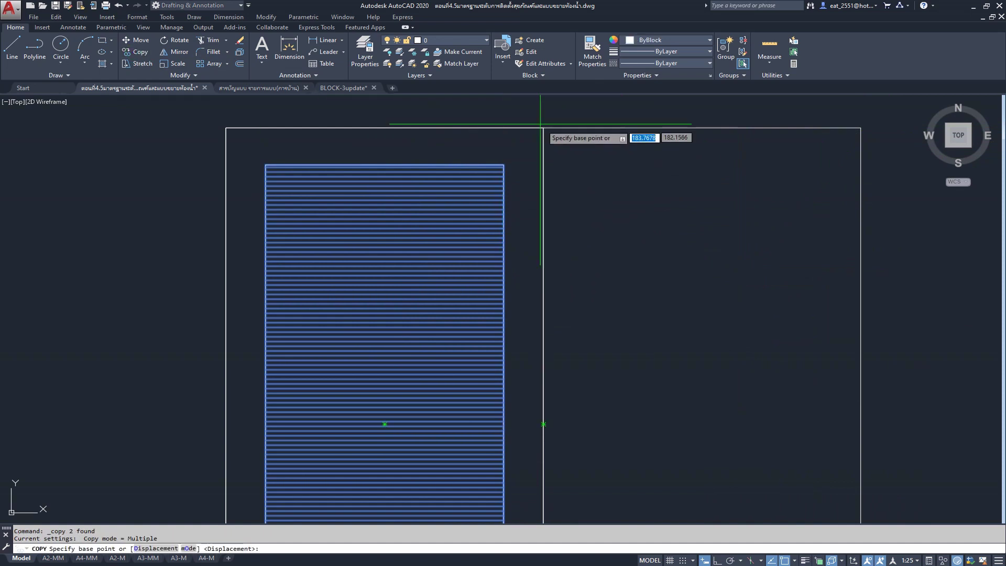
pyautogui.click(543, 127)
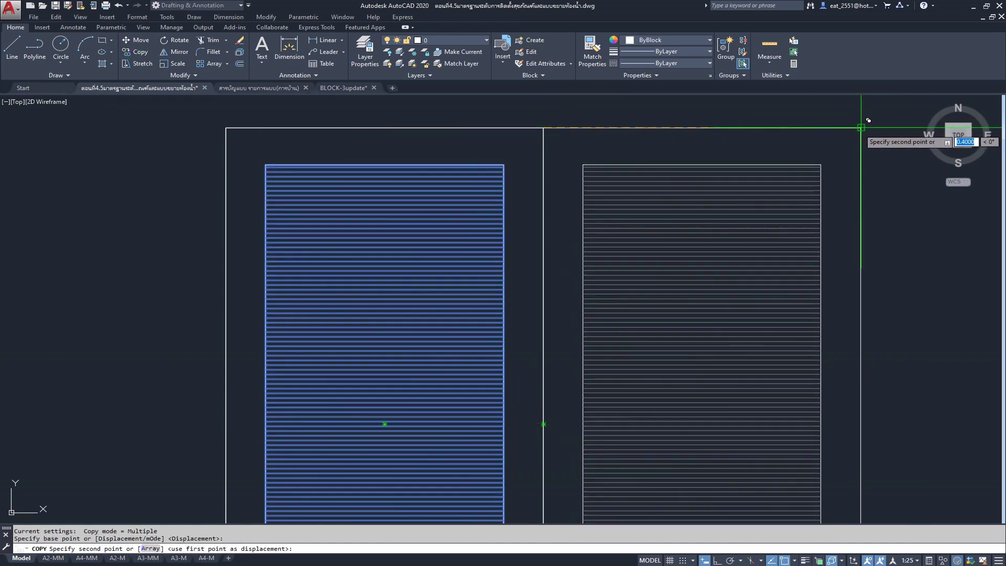
pyautogui.click(860, 127)
pyautogui.press('Escape')
# - Group the cabinet frame with both hatched door panels into one unnamed group
pyautogui.scroll(-5, 547, 206)
pyautogui.click(630, 156)
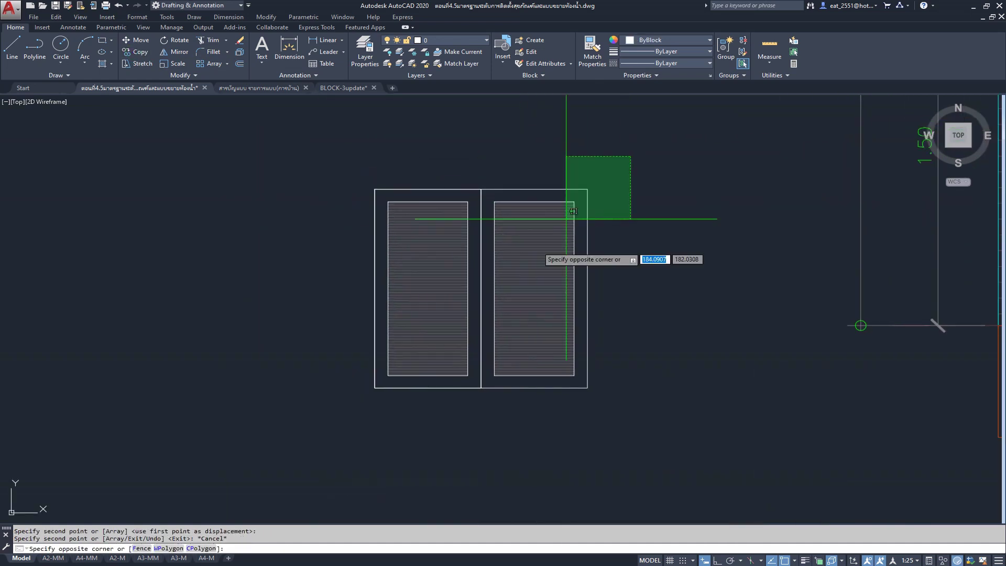
pyautogui.click(270, 456)
pyautogui.click(725, 50)
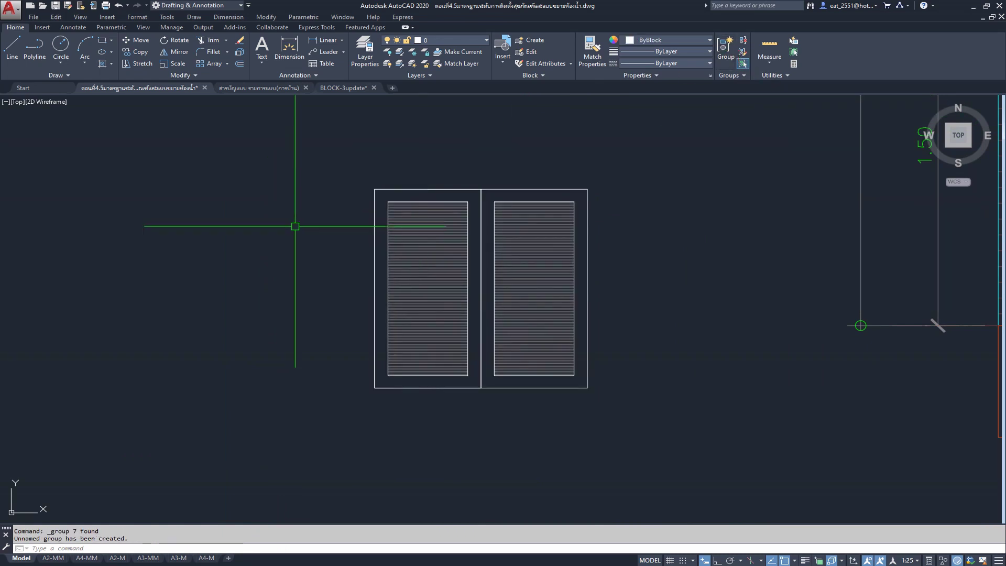
pyautogui.click(476, 189)
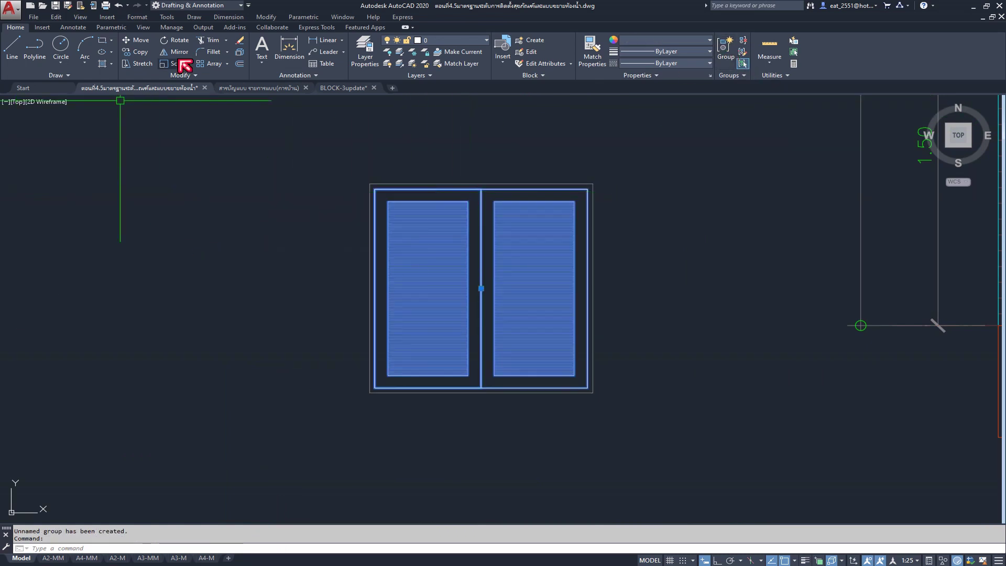
# - Move the grouped cabinet from its corner into the section A elevation
pyautogui.click(139, 46)
pyautogui.click(369, 184)
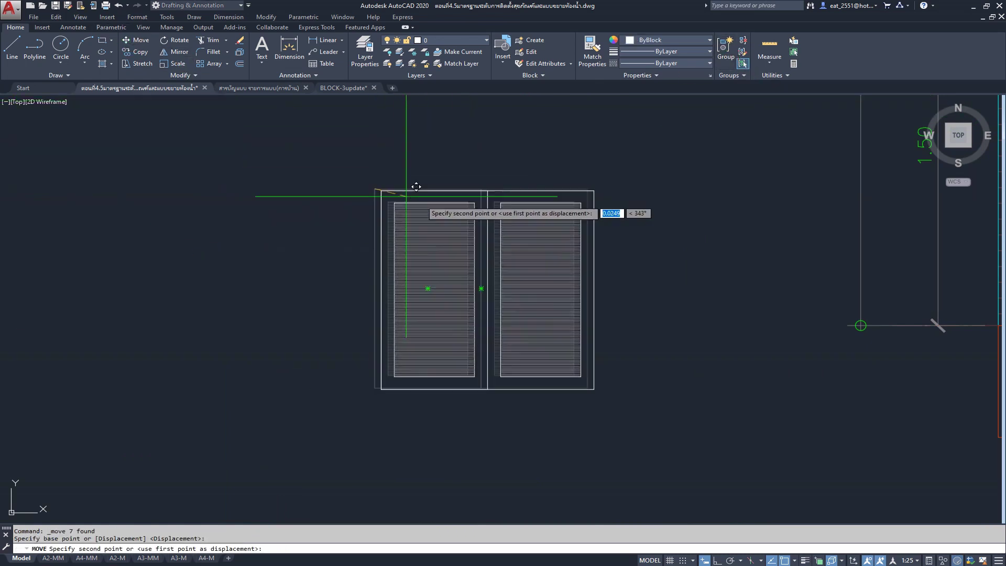
pyautogui.scroll(-5, 414, 209)
pyautogui.scroll(4, 628, 199)
pyautogui.scroll(5, 628, 199)
pyautogui.scroll(4, 645, 258)
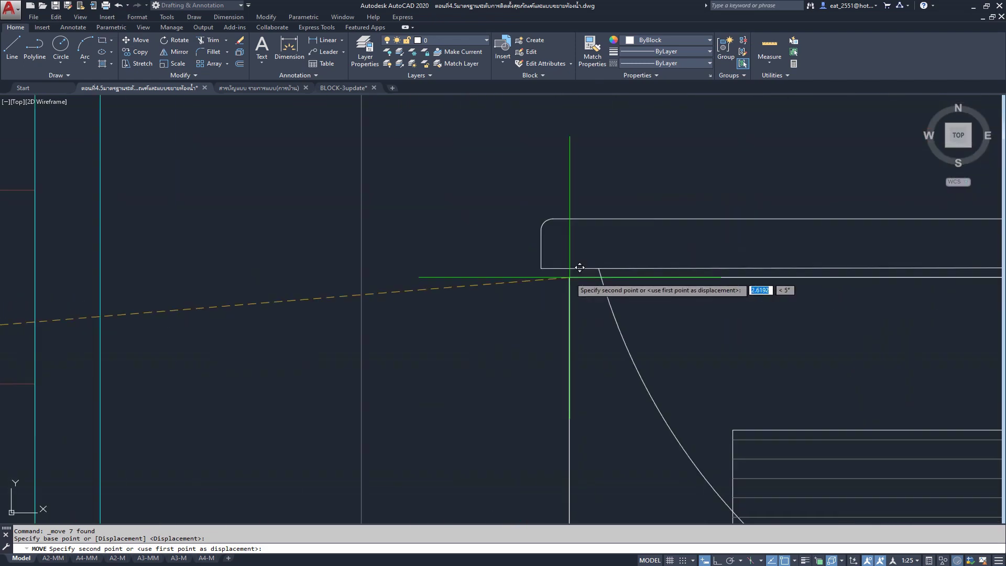
pyautogui.click(542, 268)
pyautogui.scroll(-5, 395, 202)
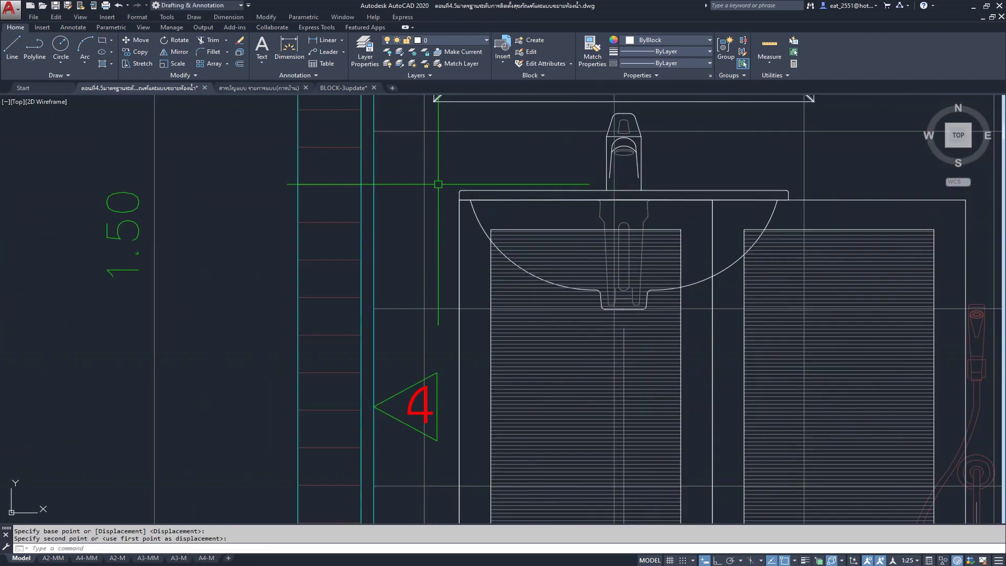
# - Start repositioning the cabinet and bring section A's basin area into view
pyautogui.click(139, 46)
pyautogui.scroll(4, 495, 200)
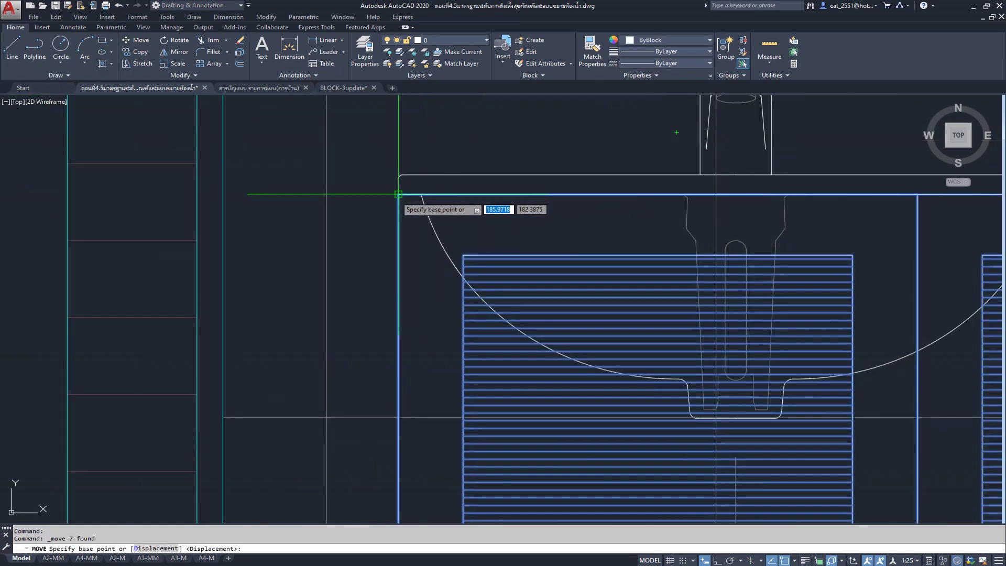
pyautogui.scroll(-4, 398, 194)
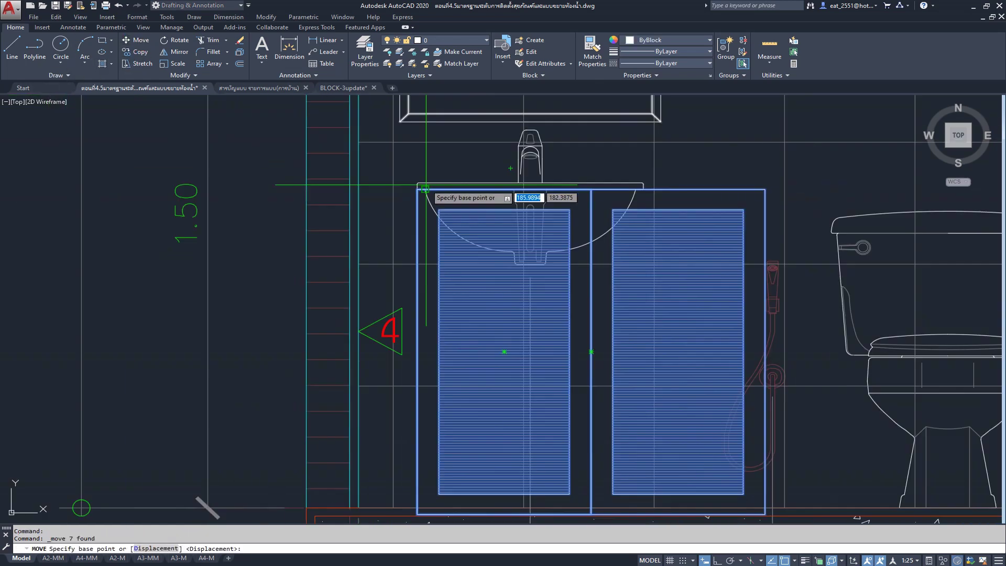
pyautogui.scroll(-4, 398, 194)
pyautogui.moveTo(262, 298); pyautogui.dragTo(477, 153, button='middle')
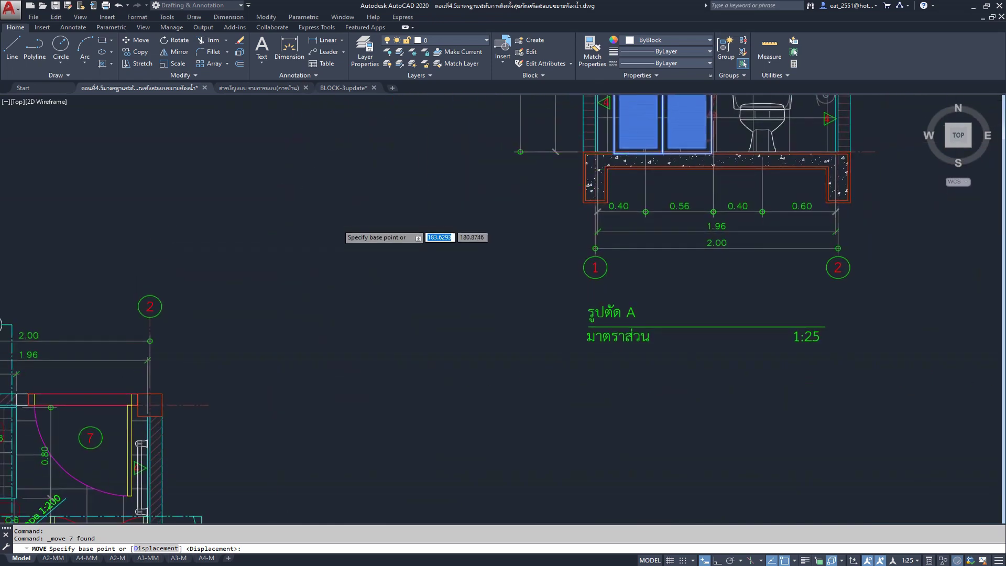
pyautogui.scroll(-3, 336, 223)
pyautogui.scroll(2, 239, 406)
pyautogui.scroll(-2, 456, 316)
pyautogui.scroll(2, 440, 366)
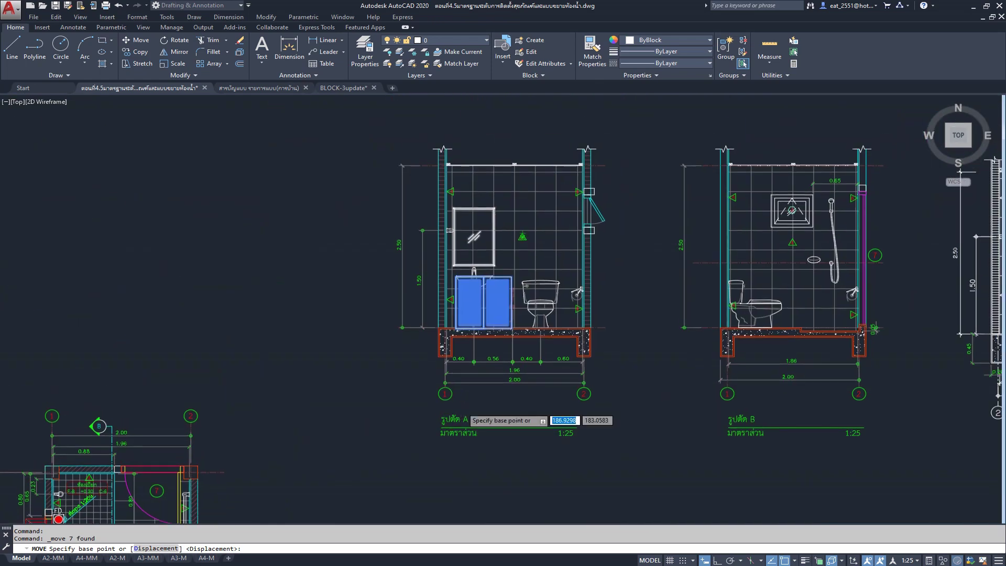
pyautogui.scroll(4, 437, 273)
pyautogui.scroll(3, 419, 270)
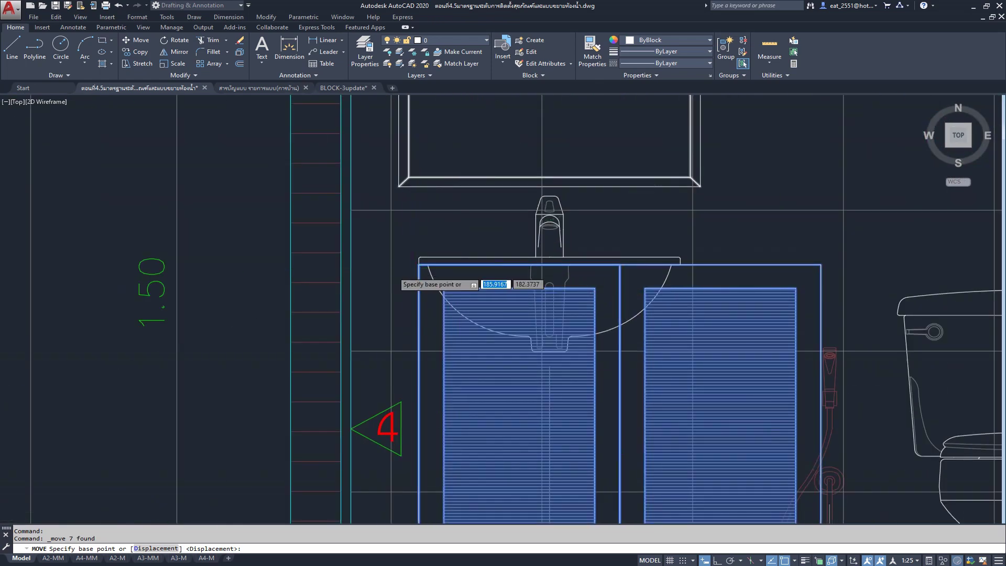
pyautogui.scroll(4, 419, 272)
# - Snap the cabinet's top-left corner to the wall edge beneath the basin
pyautogui.click(473, 242)
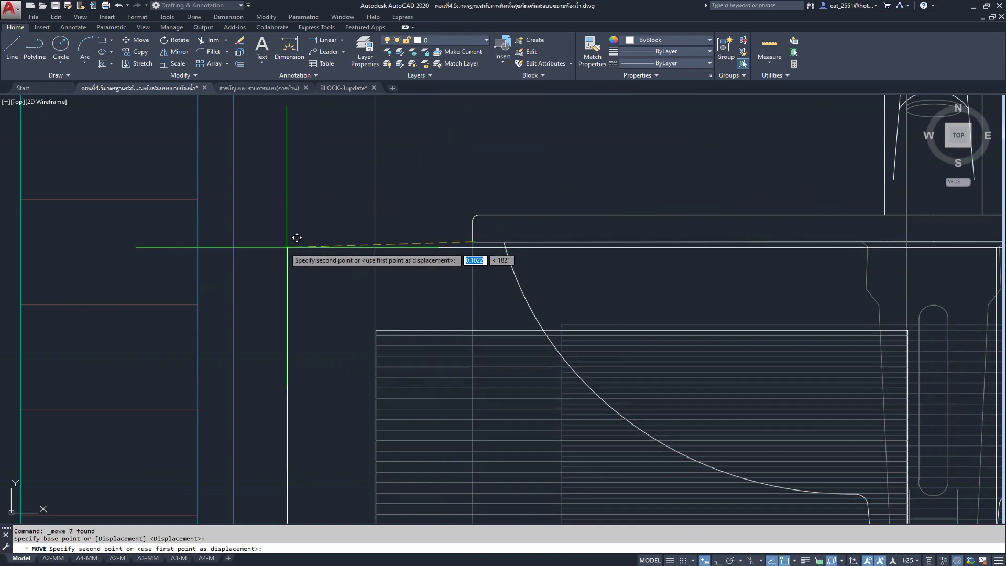
pyautogui.click(236, 239)
pyautogui.scroll(-5, 298, 202)
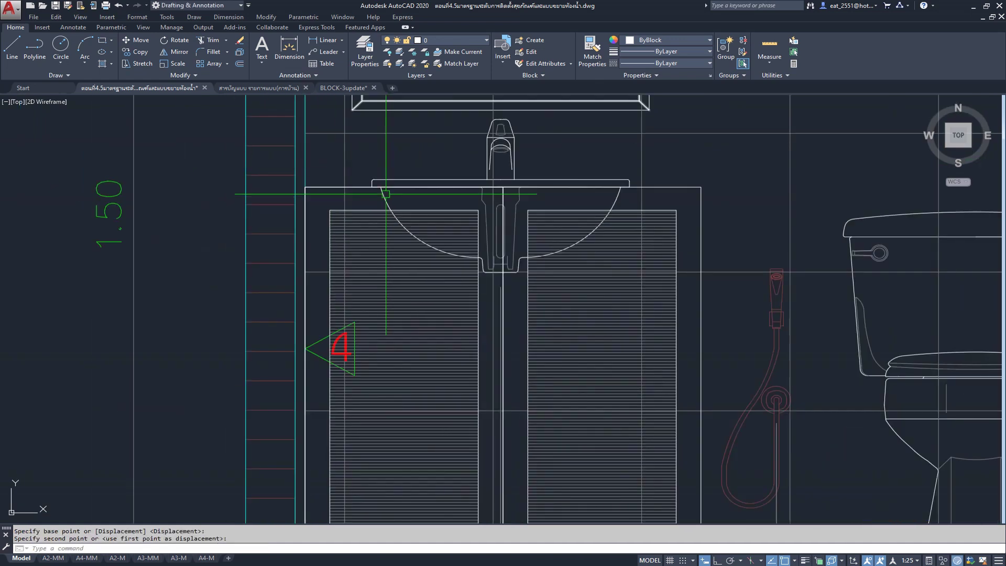
pyautogui.scroll(-2, 472, 282)
pyautogui.scroll(2, 495, 295)
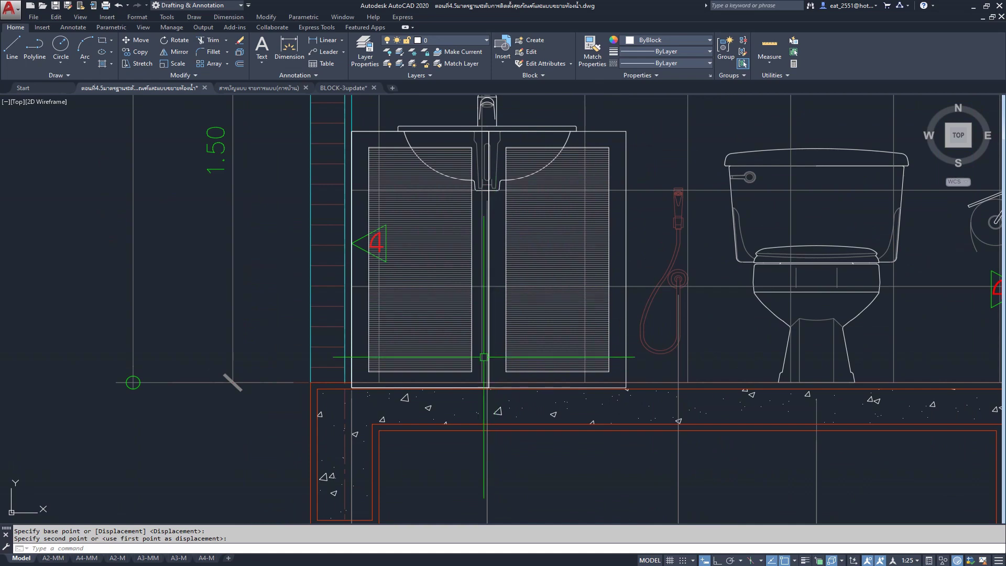
pyautogui.scroll(4, 484, 357)
pyautogui.scroll(-1, 438, 395)
pyautogui.scroll(-4, 445, 367)
pyautogui.scroll(2, 460, 337)
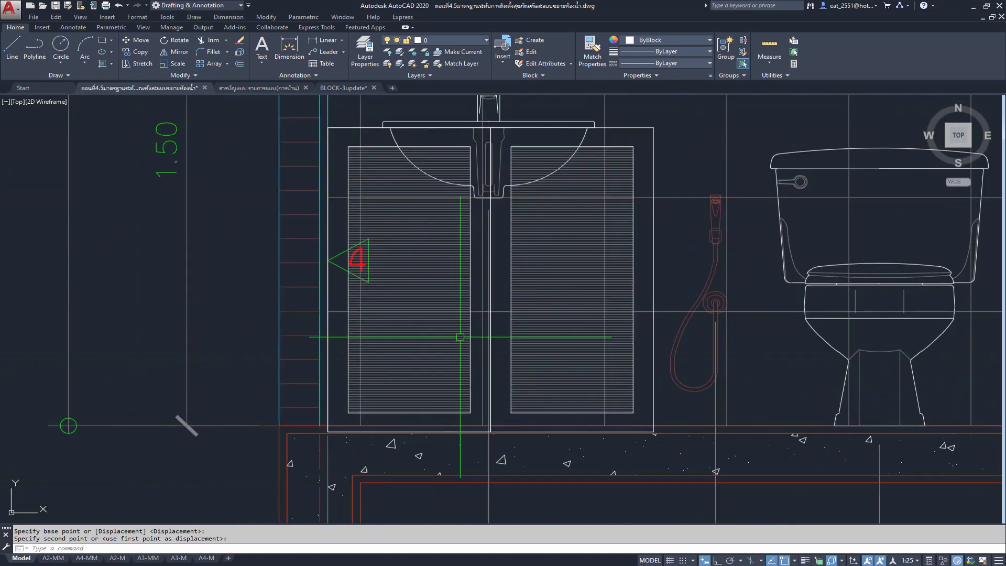
pyautogui.scroll(1, 387, 144)
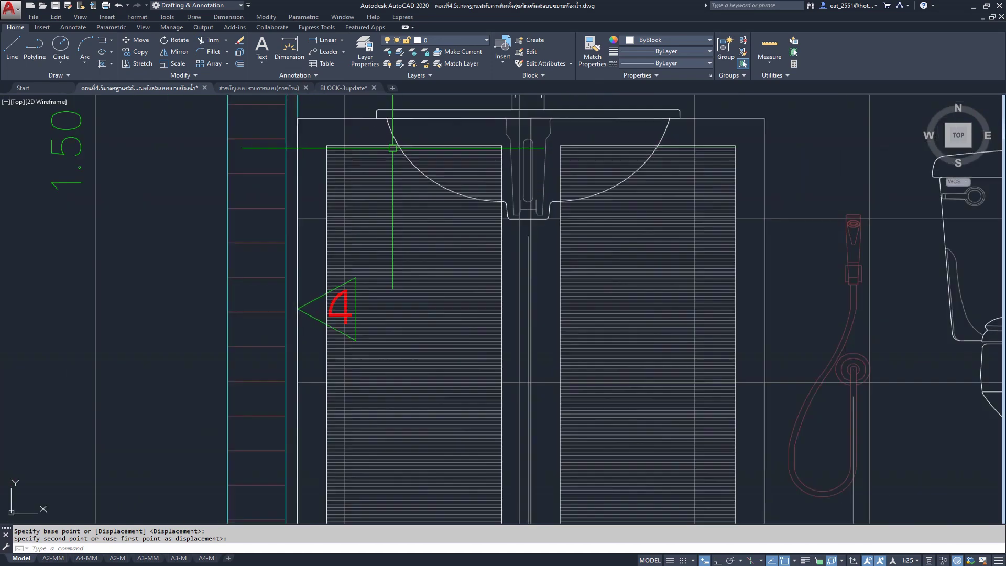
pyautogui.scroll(2, 392, 148)
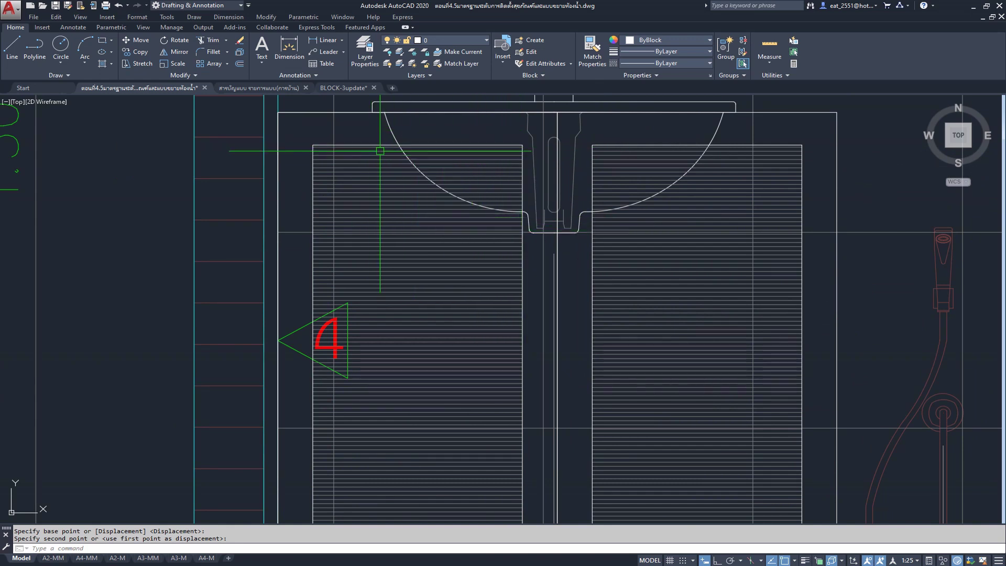
# - Try lowering the left hatched door's top edge by 0.1
pyautogui.click(379, 142)
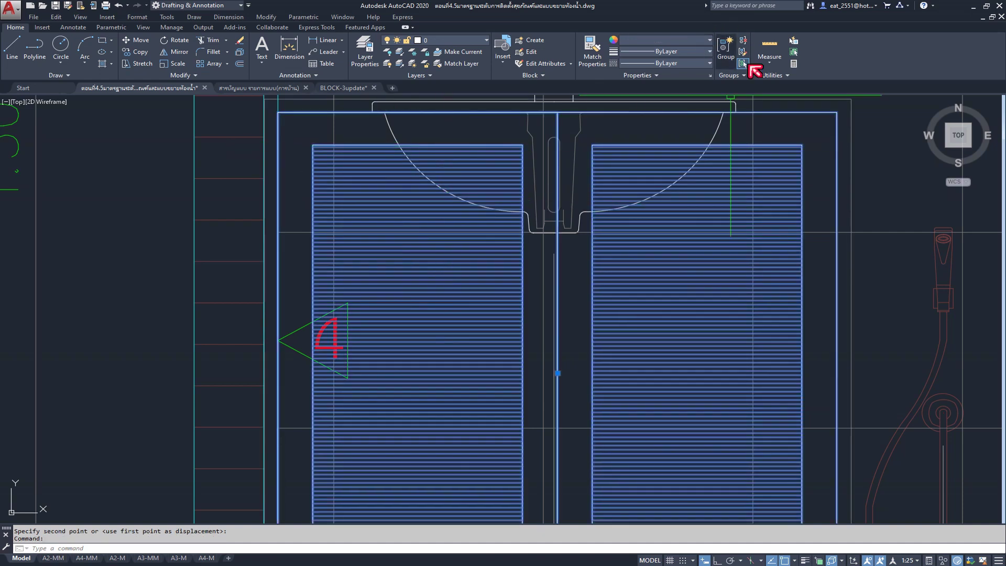
pyautogui.press('Escape')
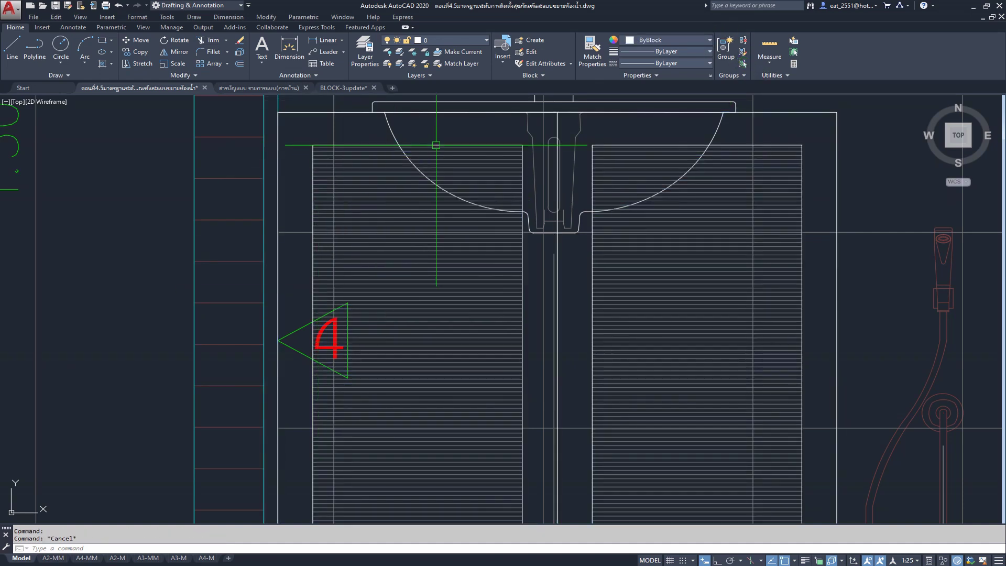
pyautogui.click(436, 145)
pyautogui.click(418, 145)
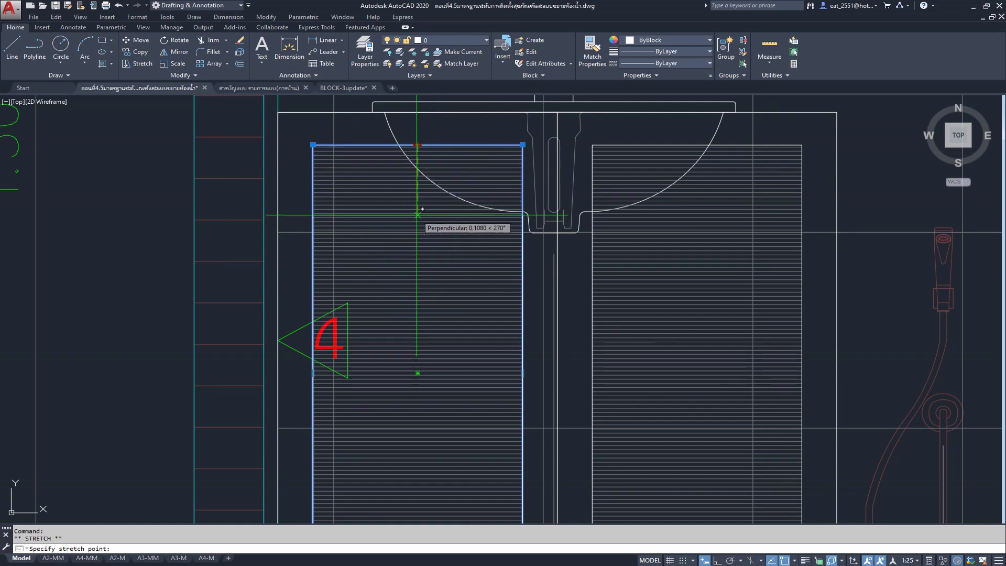
pyautogui.write('.1')
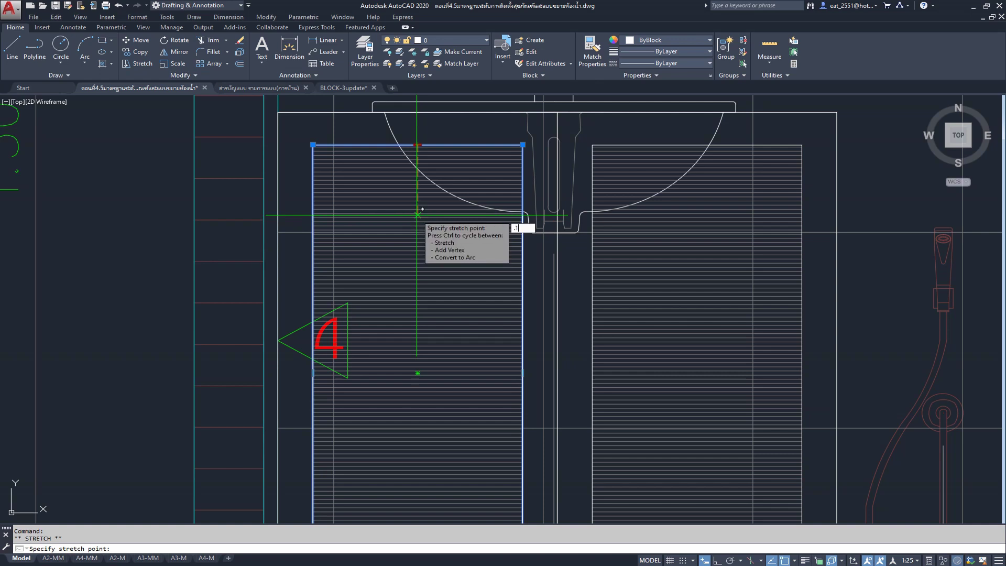
pyautogui.press('Return')
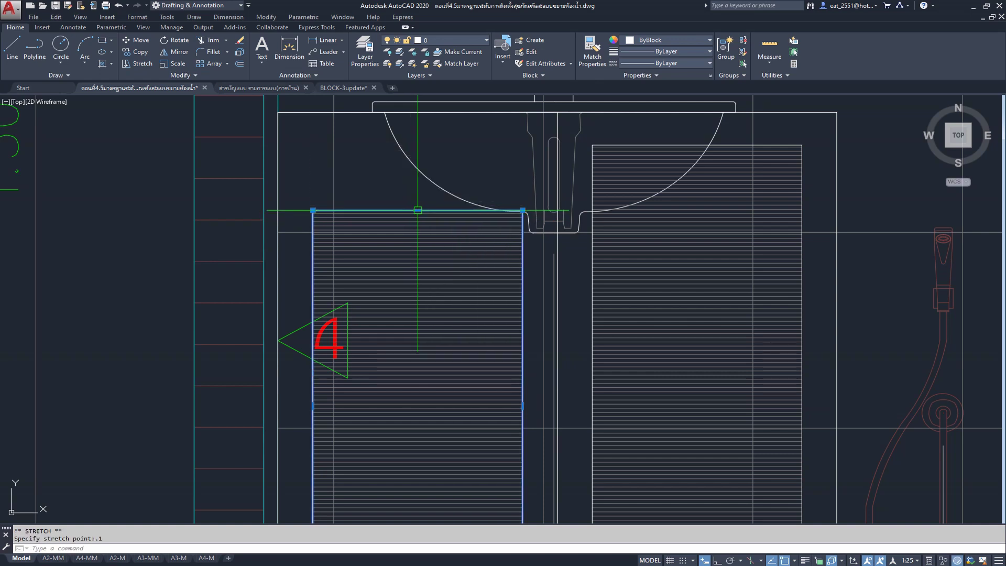
pyautogui.click(418, 210)
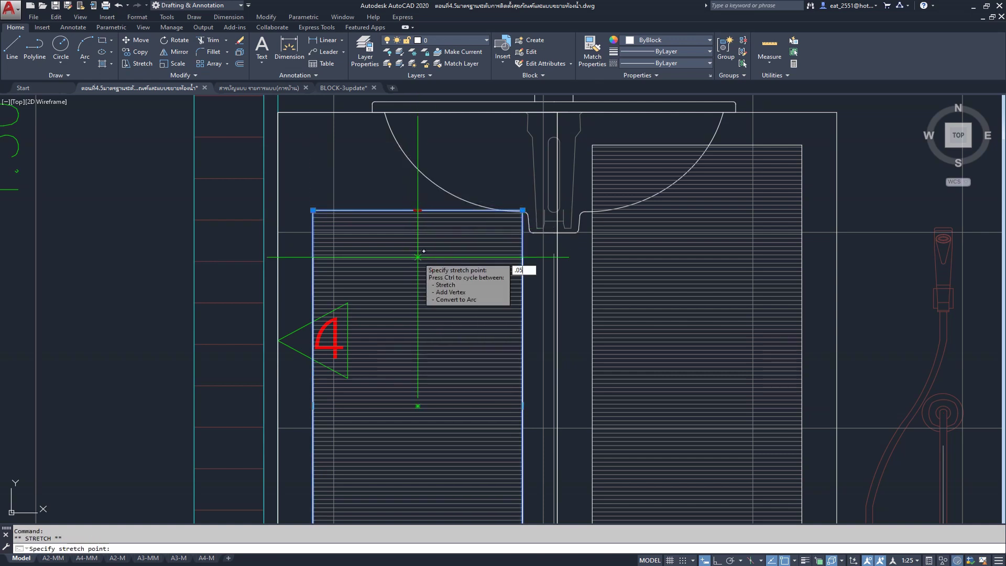
pyautogui.press('Escape')
pyautogui.scroll(-3, 484, 271)
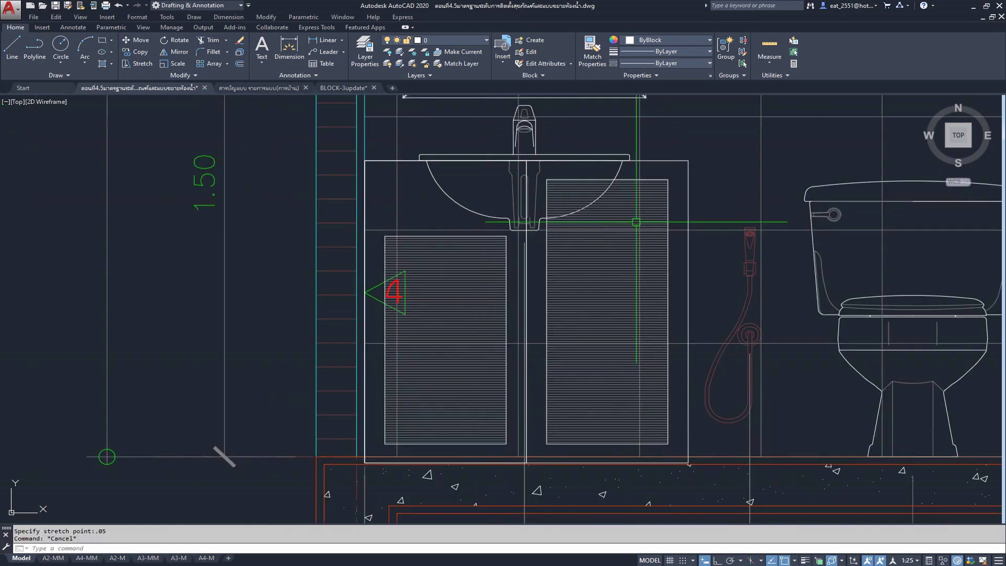
pyautogui.scroll(1, 636, 222)
pyautogui.scroll(4, 630, 178)
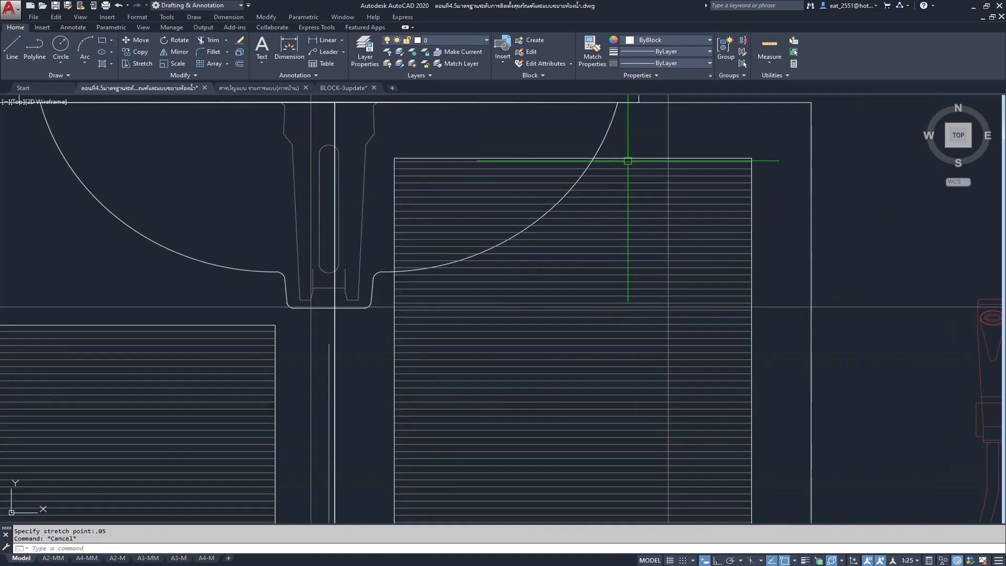
# - Try lowering the right door's top edge, then undo the trial door grip edits
pyautogui.click(635, 156)
pyautogui.moveTo(570, 158)
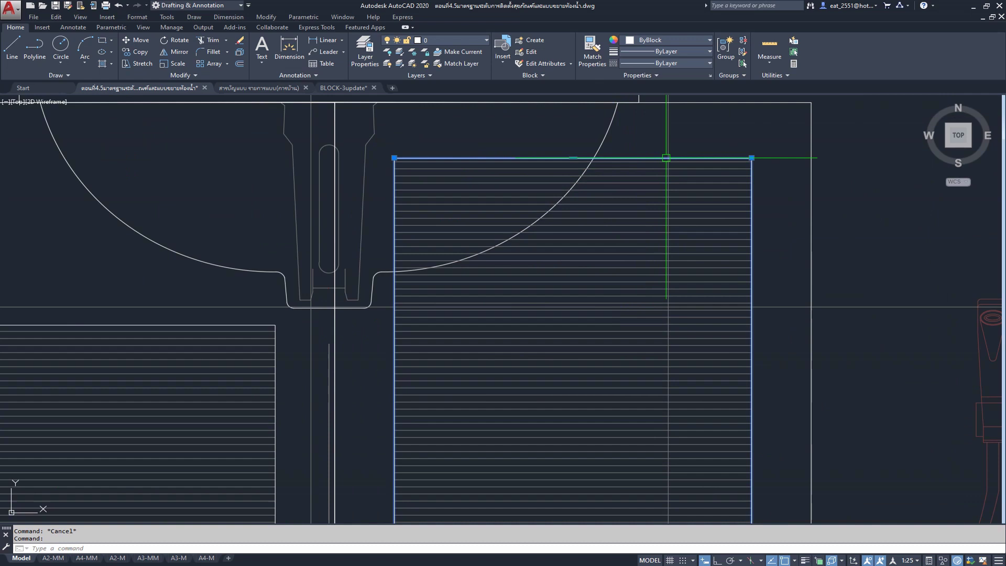
pyautogui.click(573, 158)
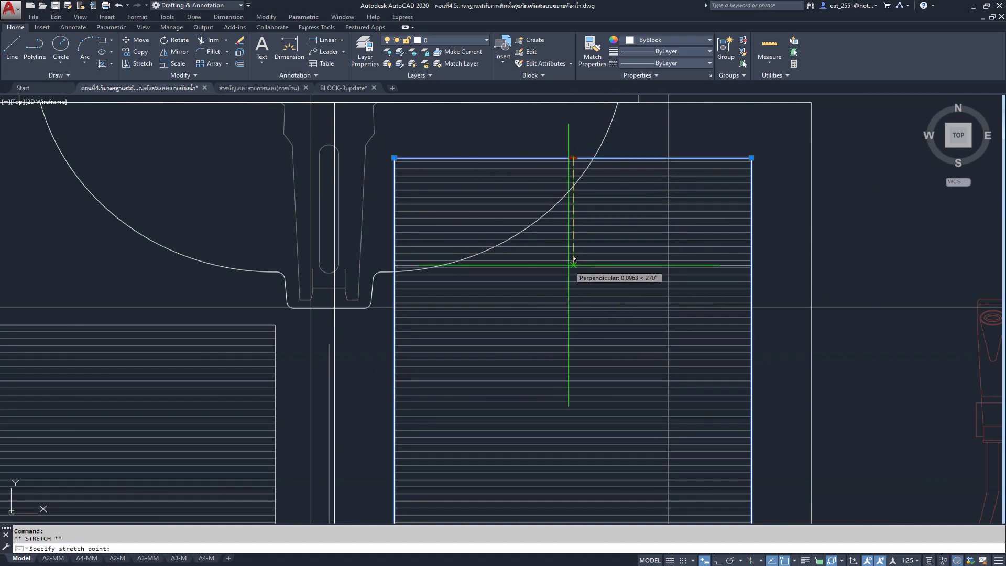
pyautogui.write('.05')
pyautogui.press('Return')
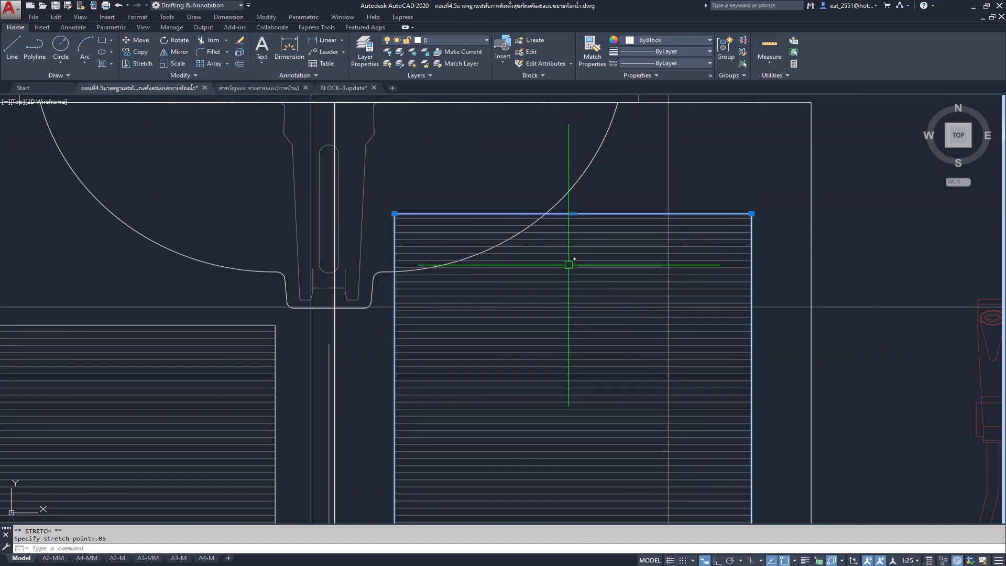
pyautogui.click(572, 214)
pyautogui.press('Down')
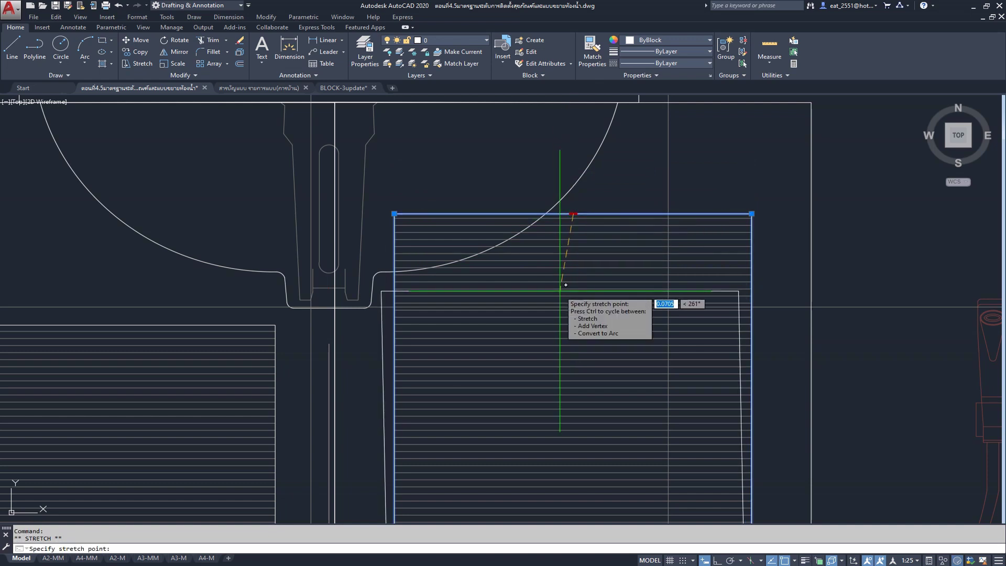
pyautogui.press('Escape')
pyautogui.click(573, 214)
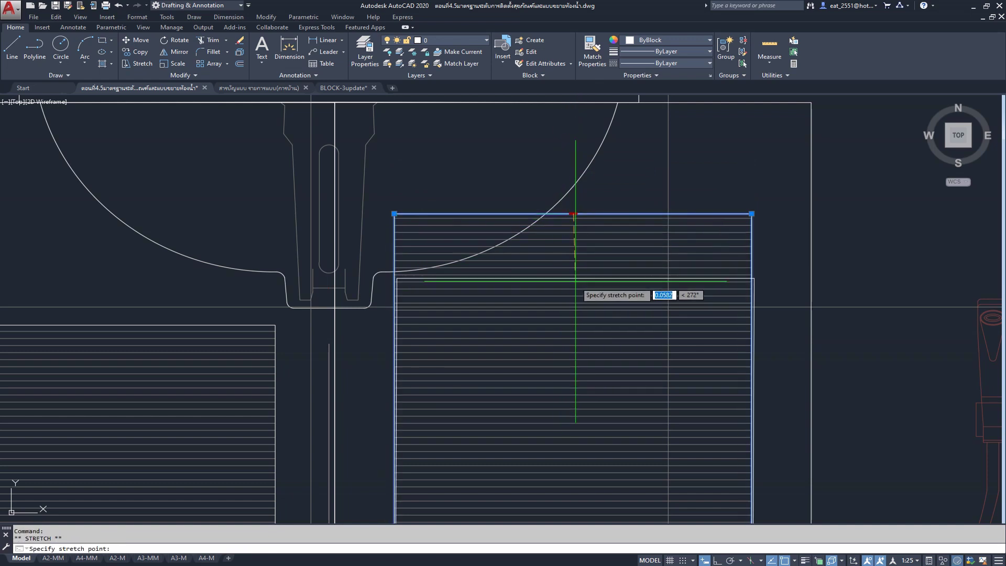
pyautogui.press('Escape')
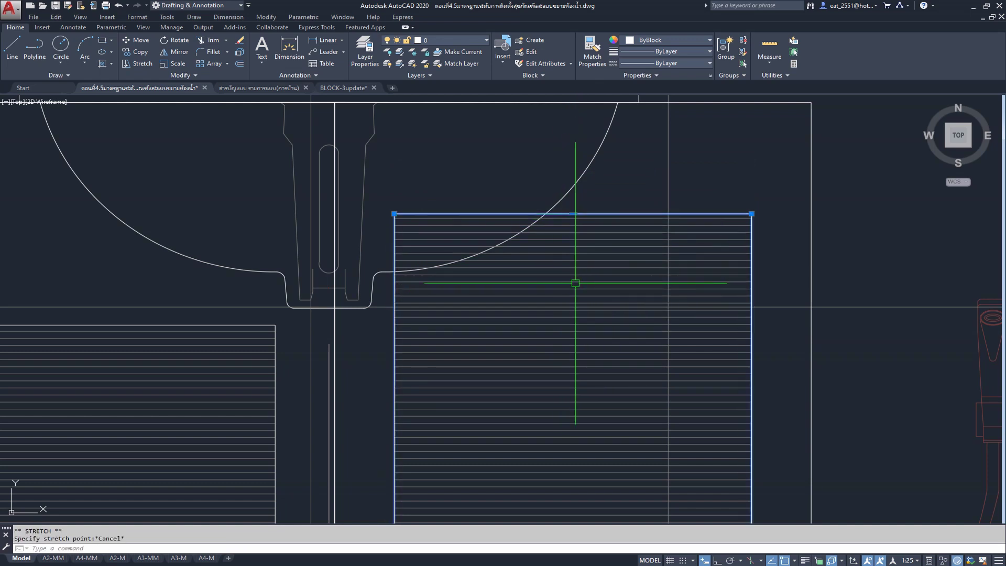
pyautogui.hotkey('ctrl', 'z')
pyautogui.hotkey('ctrl', 'z')
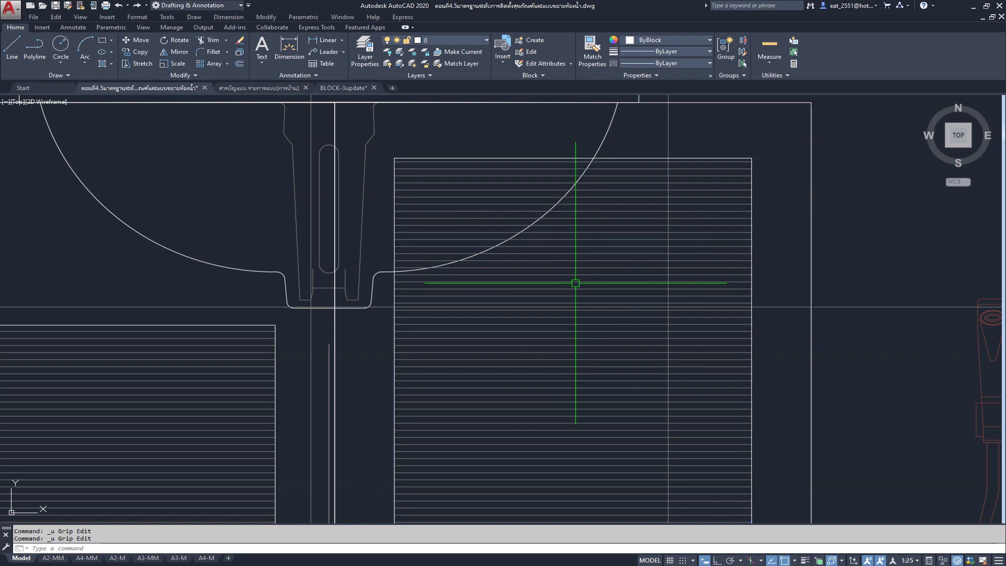
pyautogui.hotkey('ctrl', 'z')
pyautogui.hotkey('ctrl', 'z')
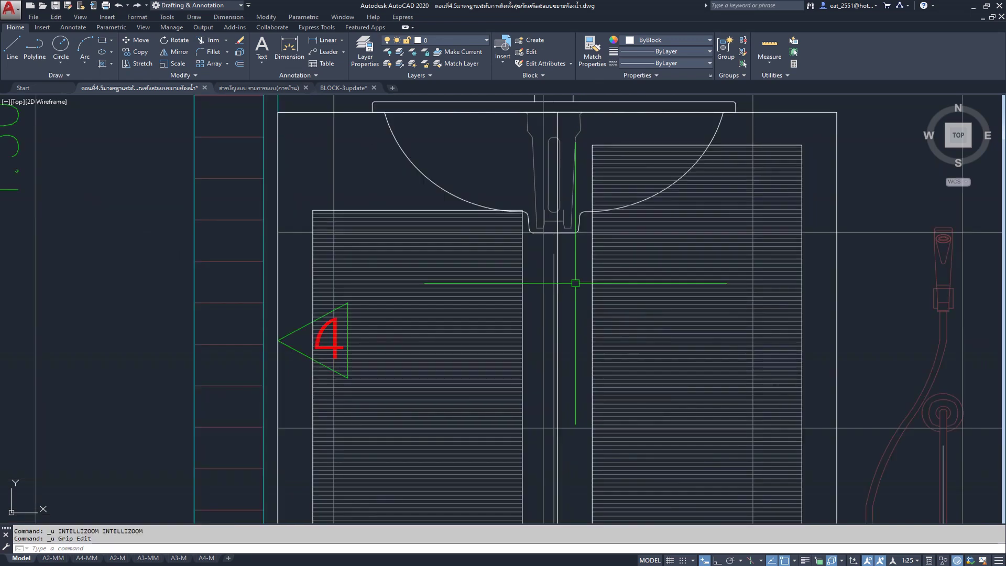
pyautogui.hotkey('ctrl', 'z')
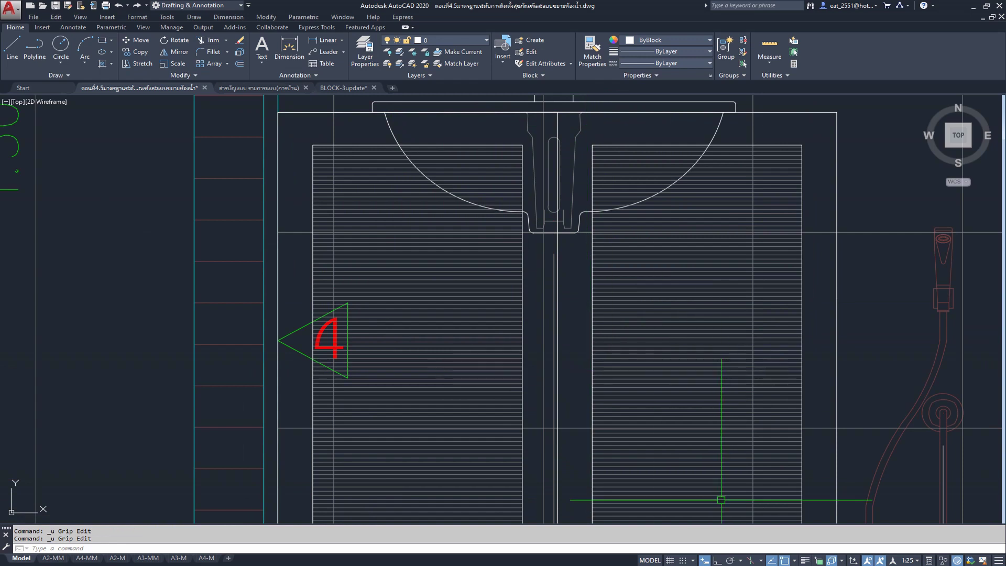
# - Lower the left hatched door's top edge by 0.15
pyautogui.click(416, 142)
pyautogui.click(418, 145)
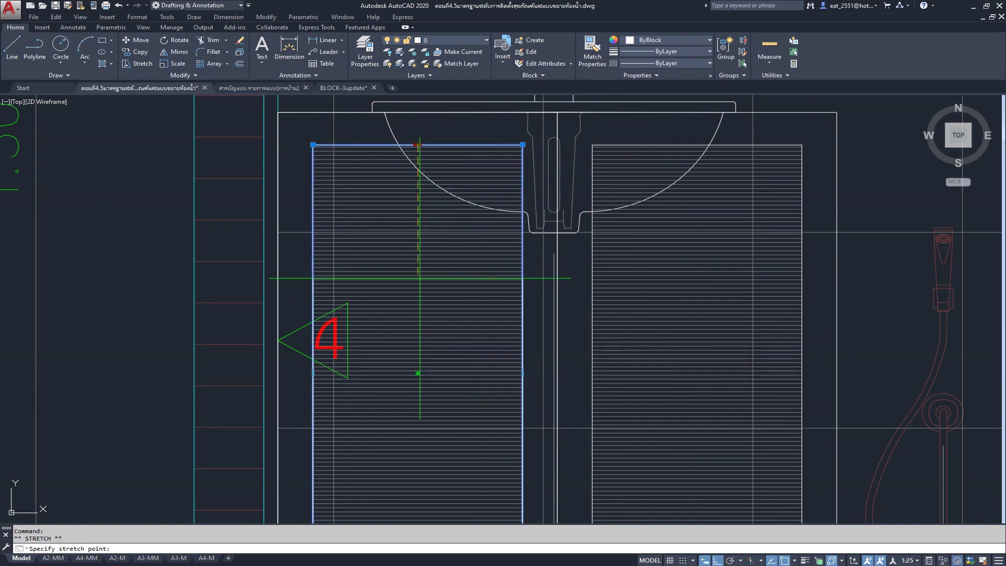
pyautogui.write('.15')
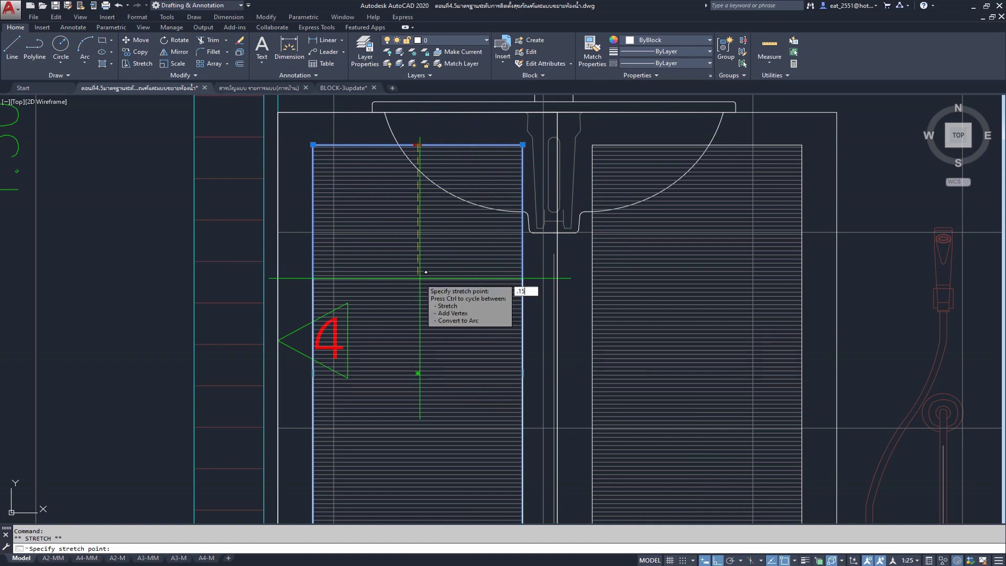
pyautogui.press('Return')
pyautogui.press('Escape')
pyautogui.scroll(4, 768, 142)
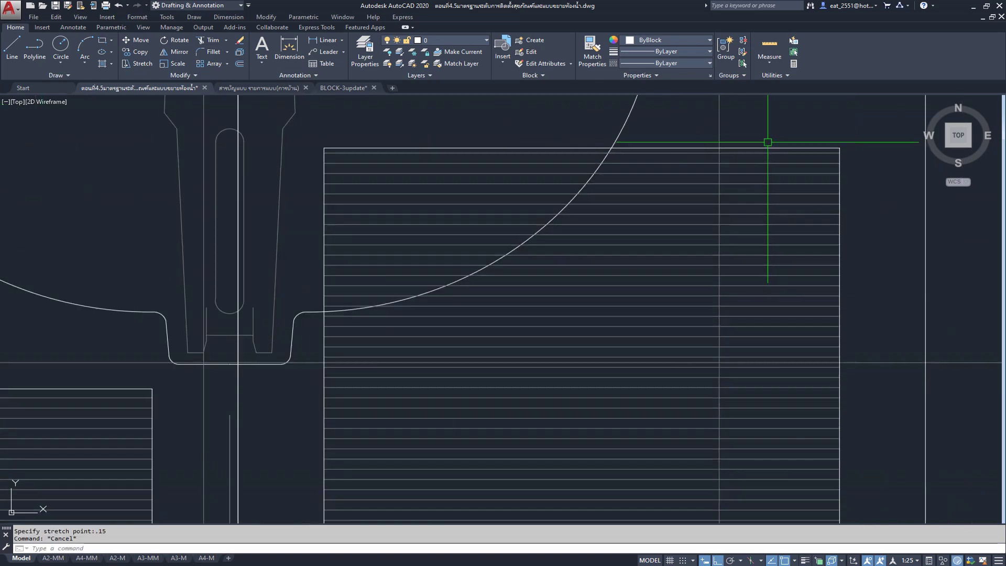
# - Lower the right hatched door's top edge by 0.15
pyautogui.click(733, 149)
pyautogui.click(581, 147)
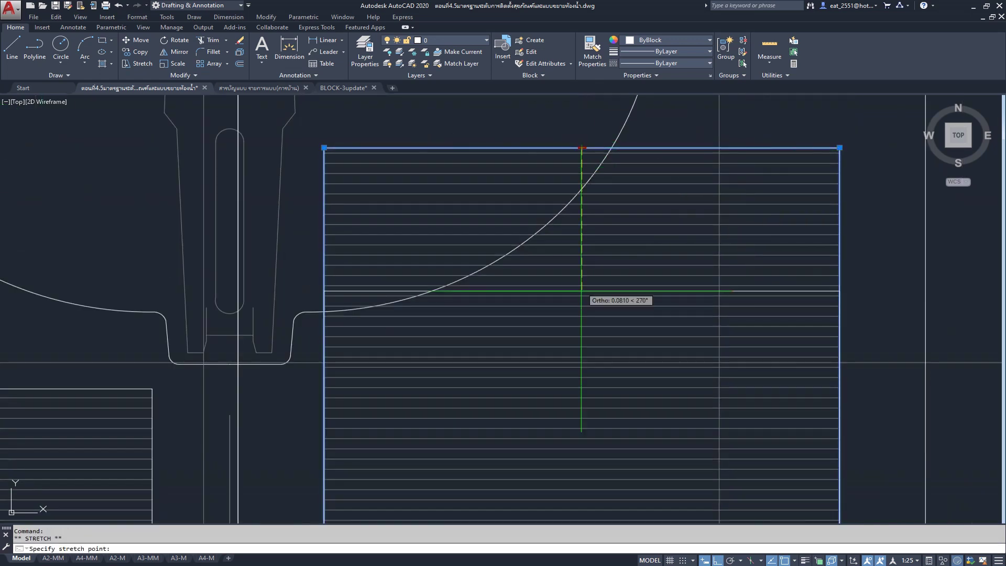
pyautogui.write('.15')
pyautogui.press('Return')
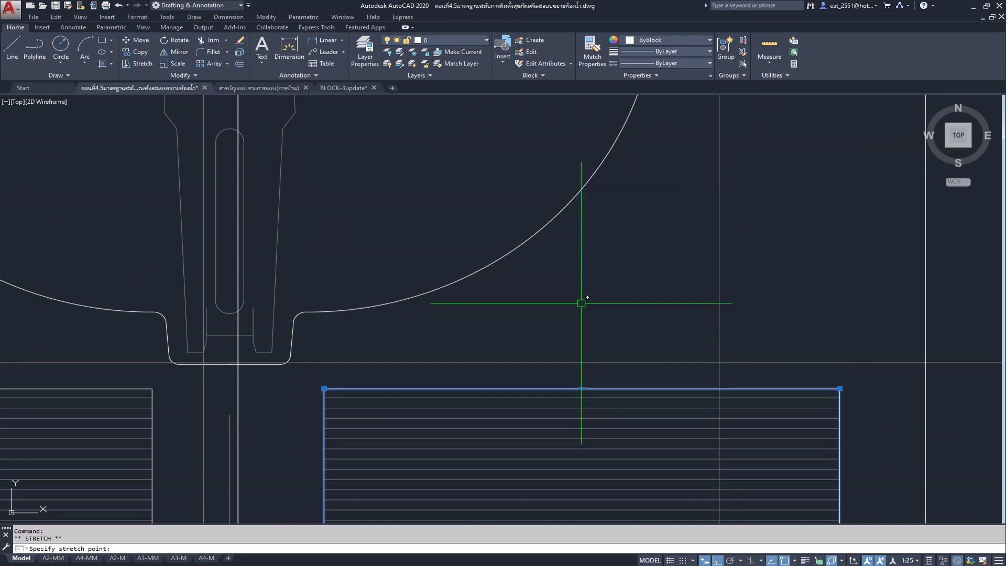
pyautogui.scroll(-5, 580, 302)
pyautogui.press('Escape')
pyautogui.scroll(1, 467, 175)
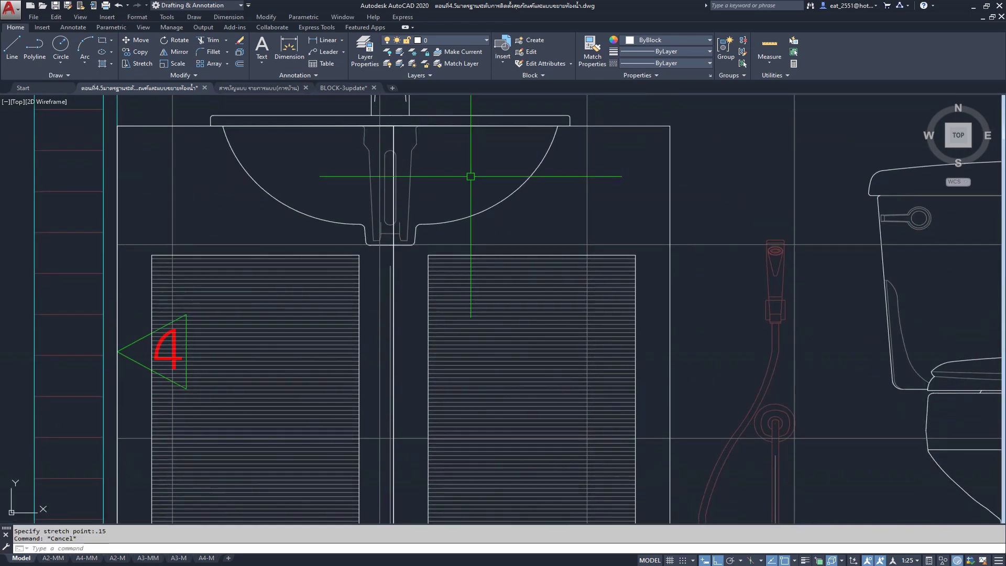
pyautogui.scroll(1, 304, 147)
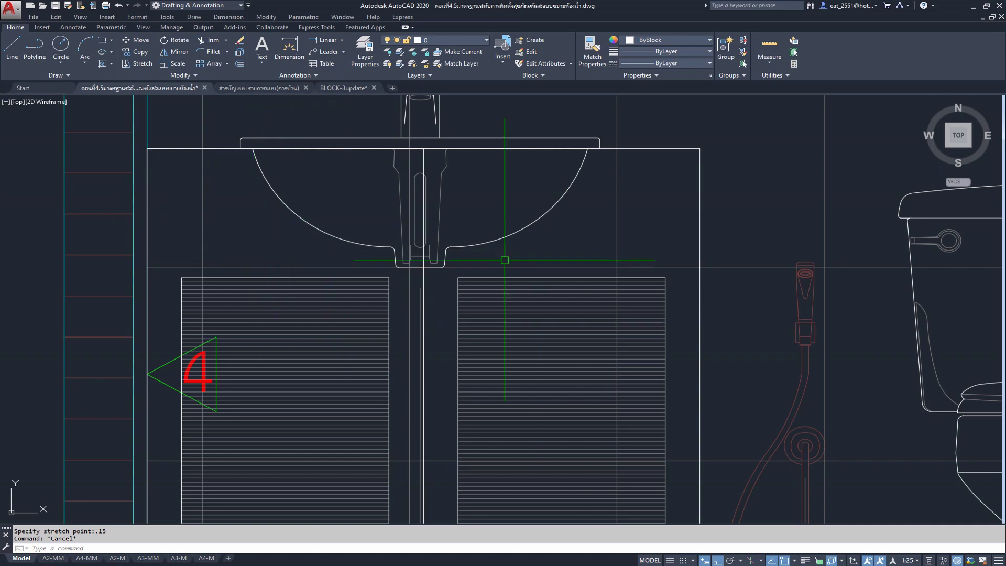
pyautogui.scroll(-5, 504, 259)
pyautogui.scroll(-4, 489, 235)
pyautogui.scroll(-3, 492, 301)
pyautogui.scroll(6, 458, 225)
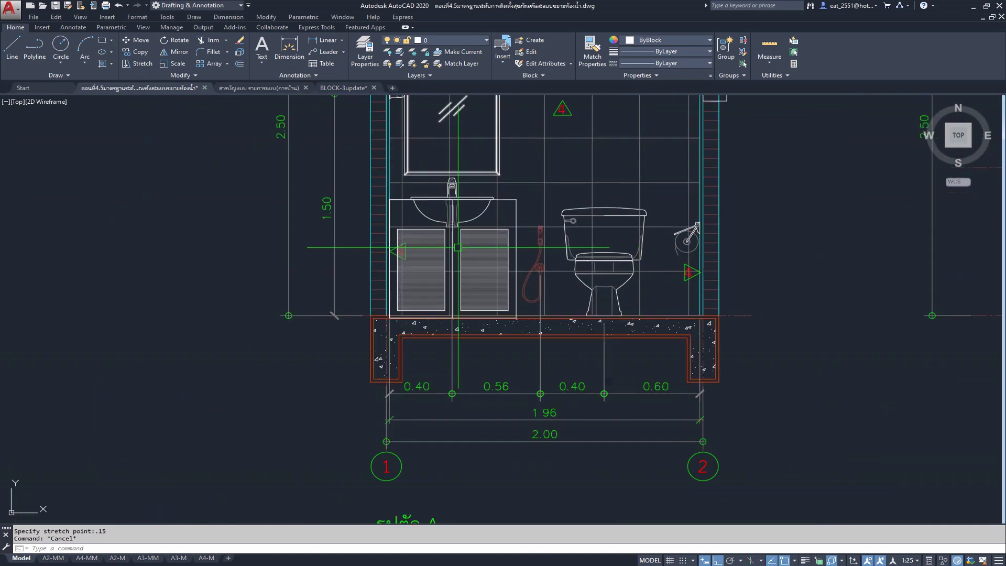
pyautogui.moveTo(458, 246); pyautogui.dragTo(493, 251, button='middle')
pyautogui.scroll(-6, 352, 344)
pyautogui.moveTo(352, 343); pyautogui.dragTo(381, 282, button='middle')
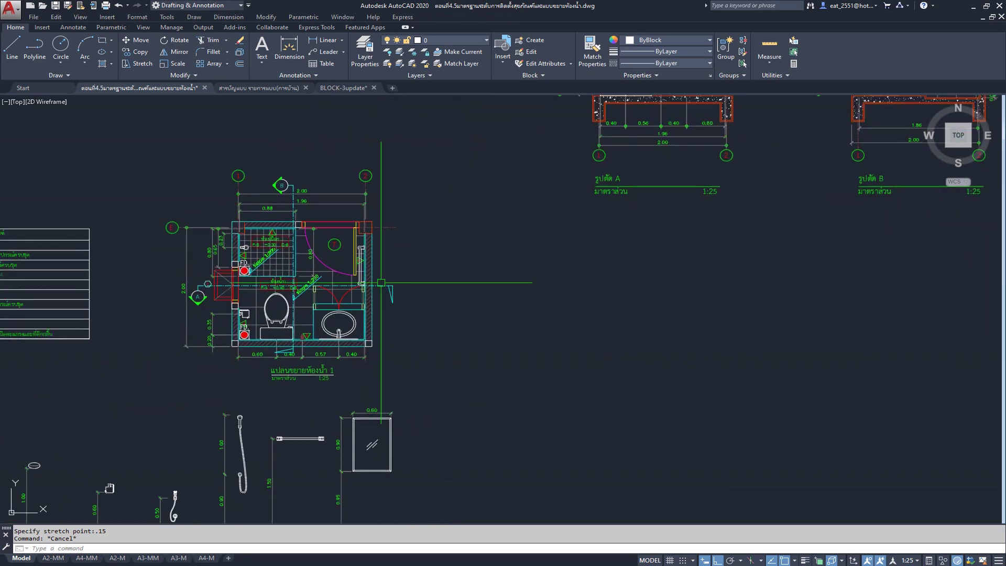
pyautogui.scroll(6, 327, 346)
pyautogui.scroll(3, 391, 242)
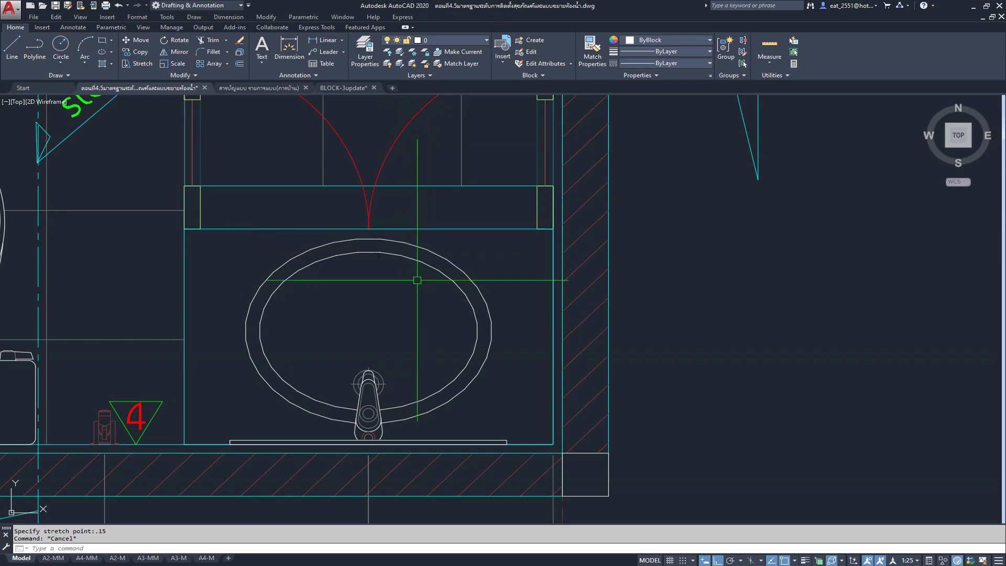
pyautogui.scroll(-4, 417, 280)
pyautogui.scroll(2, 416, 292)
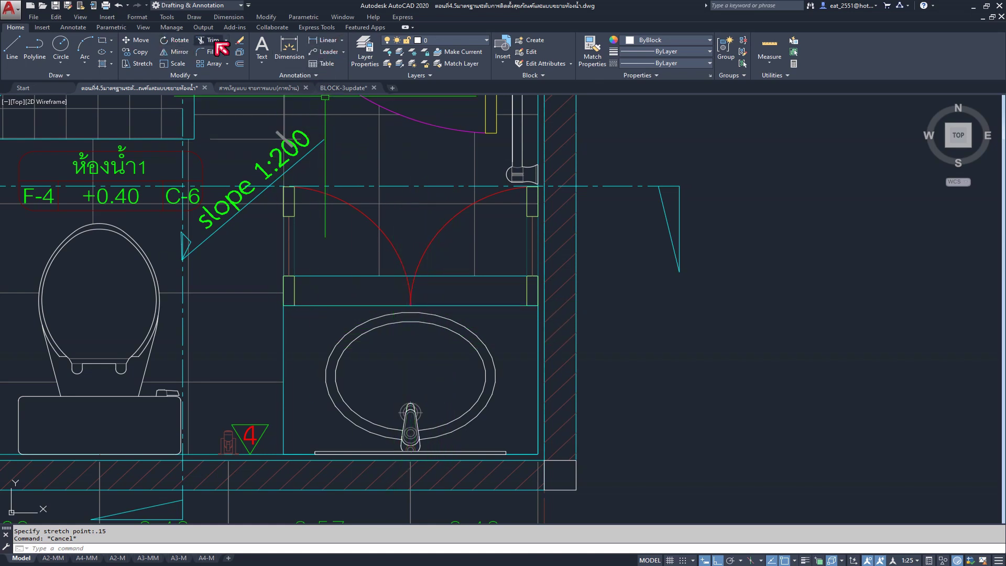
pyautogui.click(325, 40)
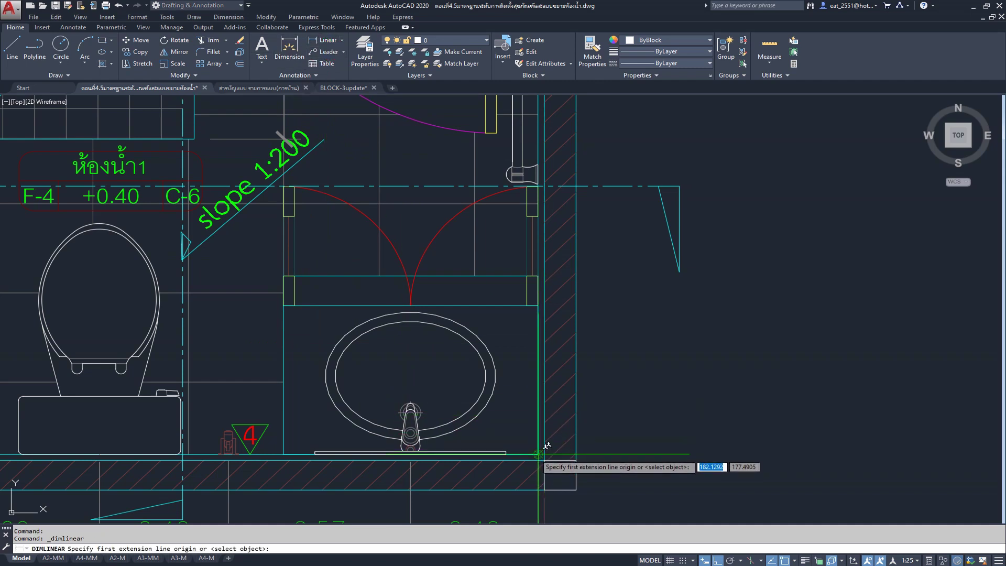
pyautogui.click(538, 454)
pyautogui.click(538, 305)
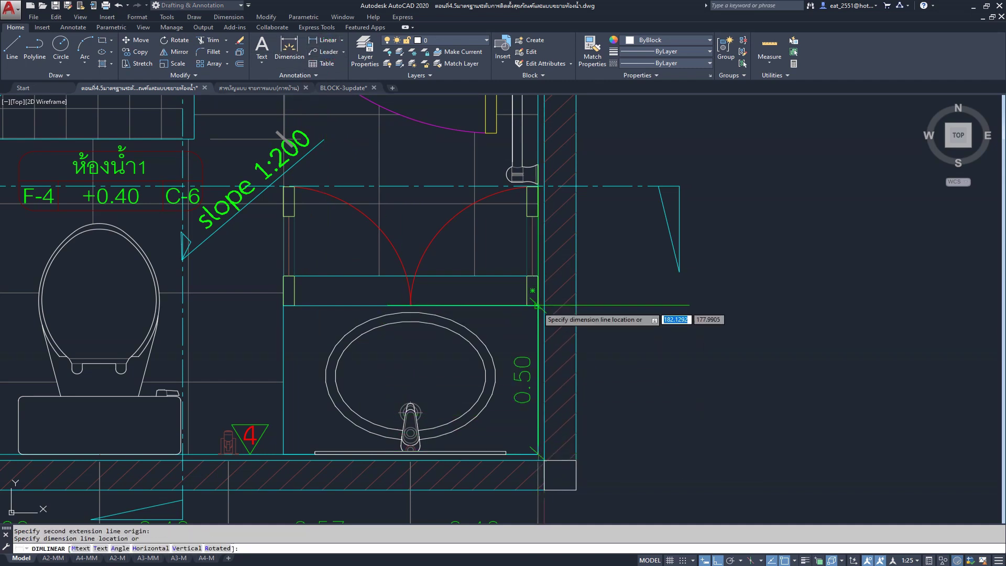
pyautogui.press('Escape')
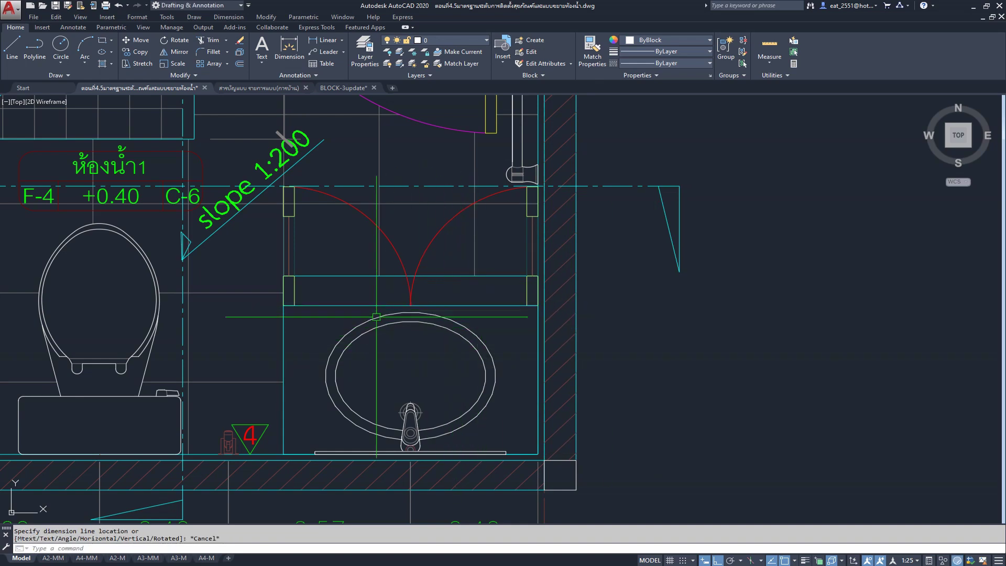
pyautogui.scroll(-3, 448, 325)
pyautogui.scroll(3, 338, 326)
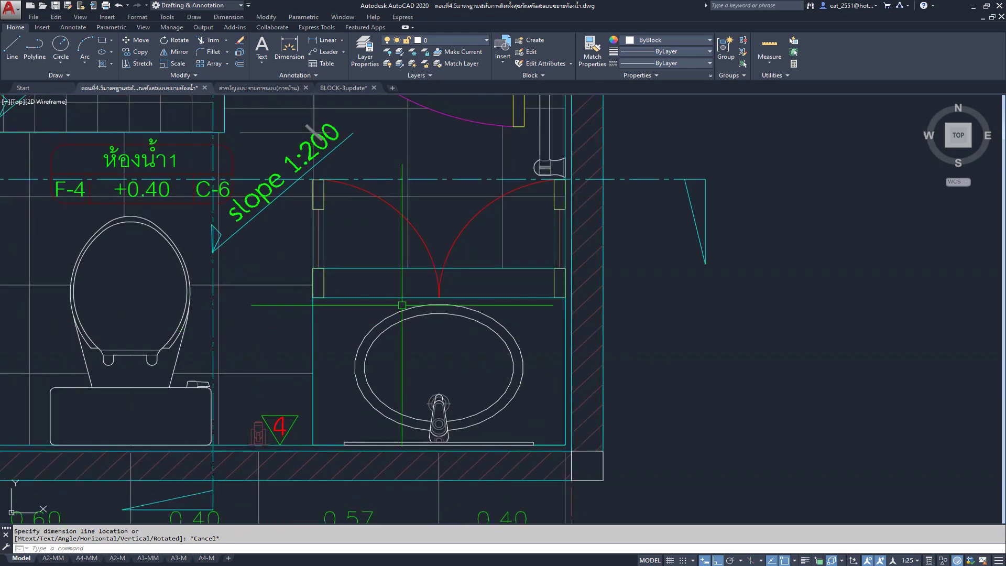
pyautogui.scroll(3, 406, 303)
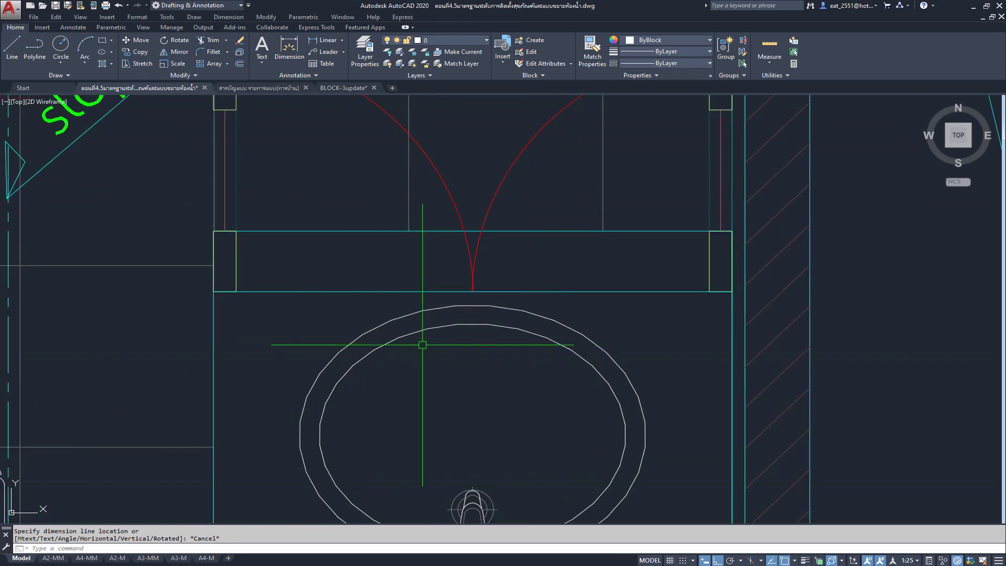
# - Raise the left cabinet door's bottom edge by 0.2
pyautogui.scroll(-3, 393, 344)
pyautogui.scroll(-3, 524, 276)
pyautogui.moveTo(524, 276)
pyautogui.mouseDown(button='middle')
pyautogui.moveTo(502, 298)
pyautogui.moveTo(482, 209)
pyautogui.mouseUp(button='middle')
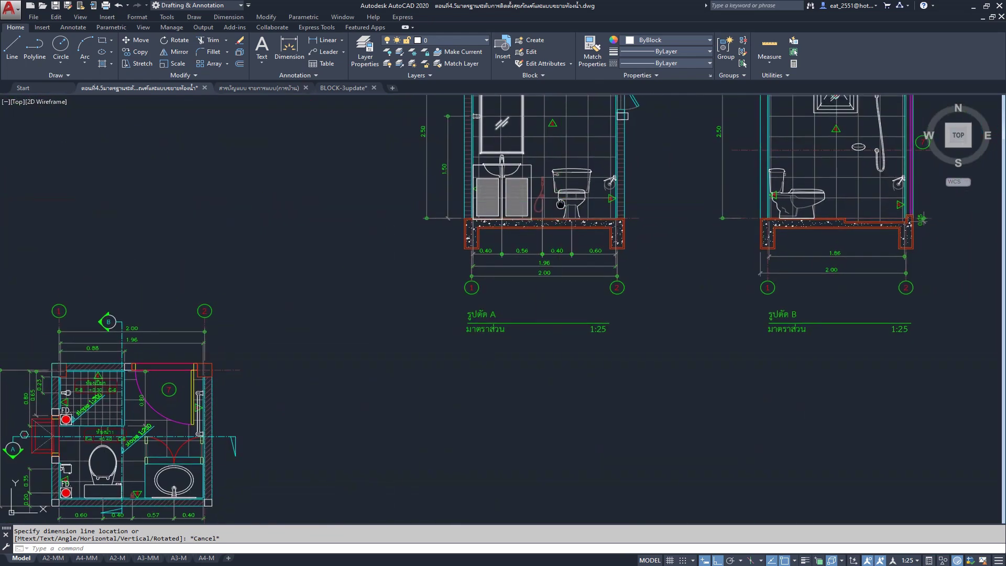
pyautogui.scroll(2, 482, 210)
pyautogui.scroll(3, 482, 210)
pyautogui.scroll(2, 482, 210)
pyautogui.scroll(-1, 454, 192)
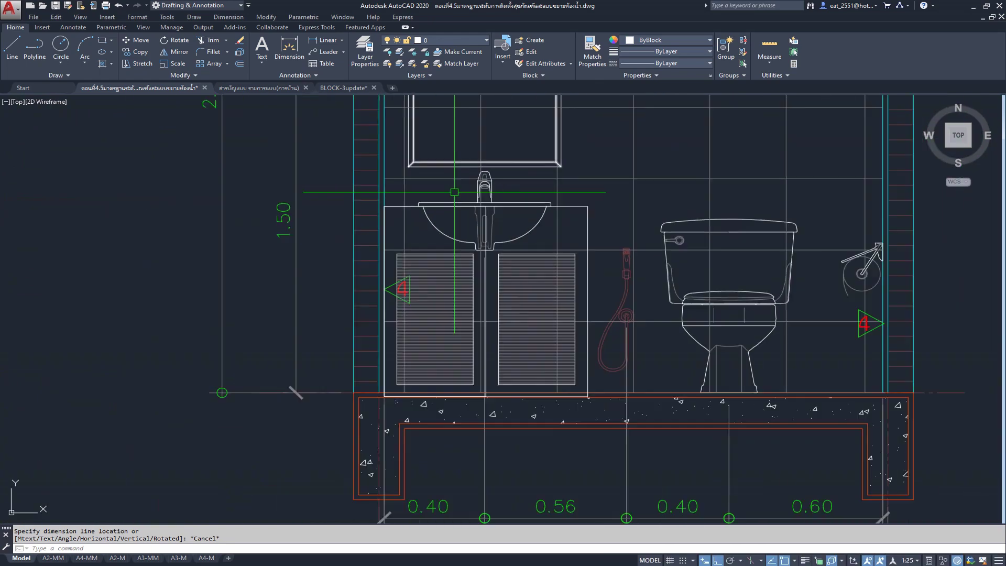
pyautogui.scroll(2, 463, 377)
pyautogui.scroll(5, 415, 385)
pyautogui.click(415, 384)
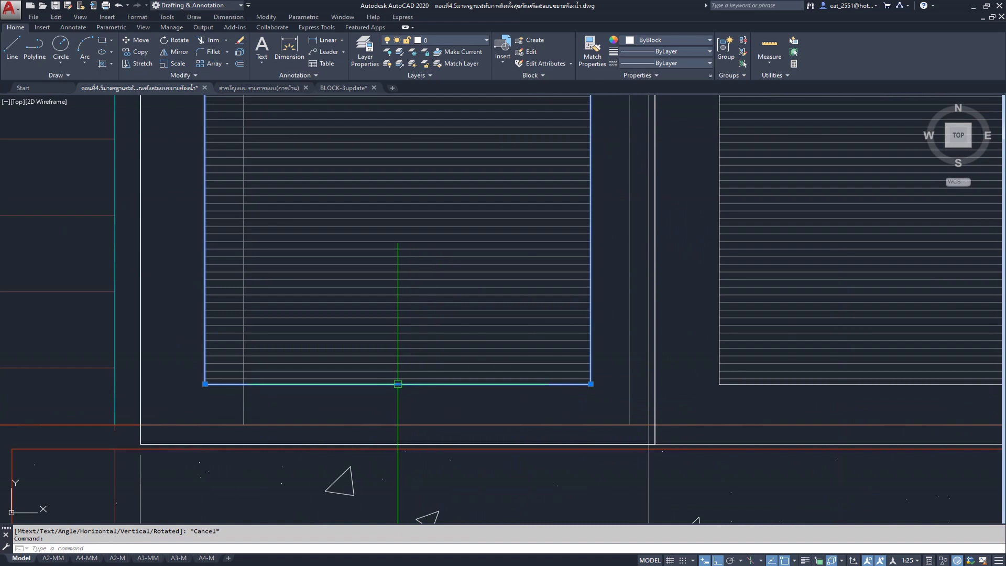
pyautogui.click(398, 384)
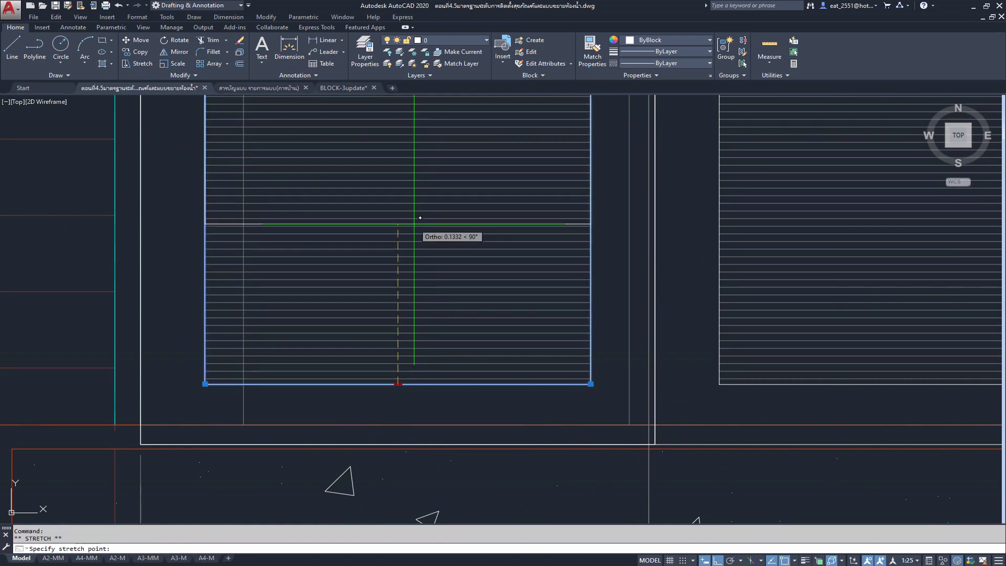
pyautogui.write('.2')
pyautogui.press('Escape')
# - Raise the right cabinet door's bottom edge by 0.2
pyautogui.moveTo(419, 461); pyautogui.dragTo(415, 220, button='middle')
pyautogui.scroll(-1, 420, 285)
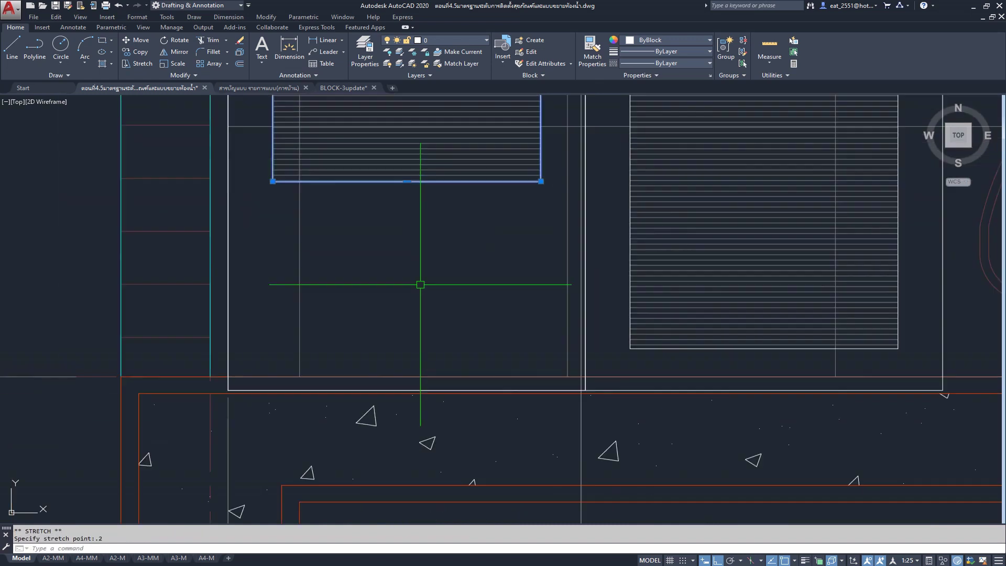
pyautogui.scroll(-1, 447, 282)
pyautogui.scroll(-1, 513, 377)
pyautogui.scroll(4, 517, 381)
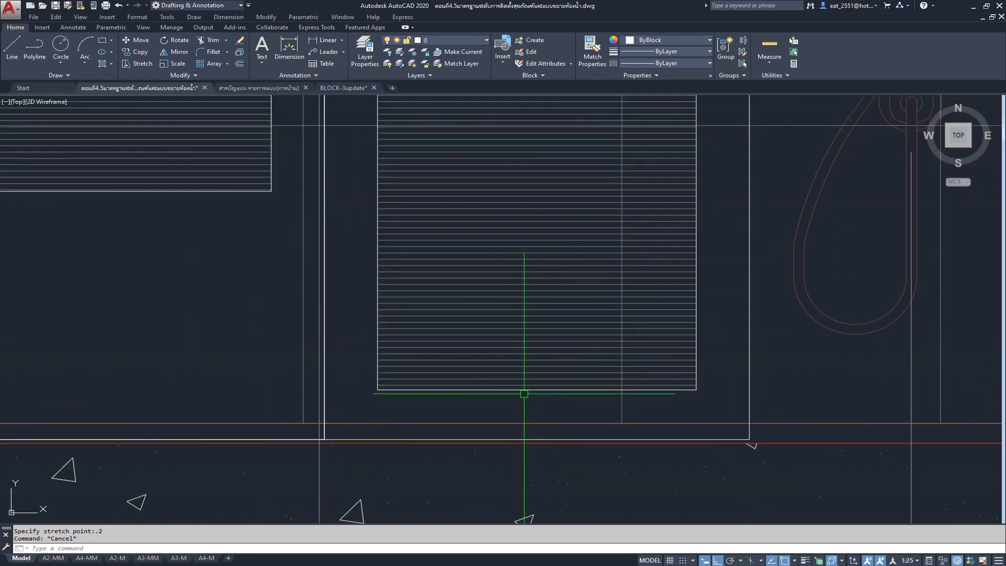
pyautogui.click(524, 390)
pyautogui.click(537, 389)
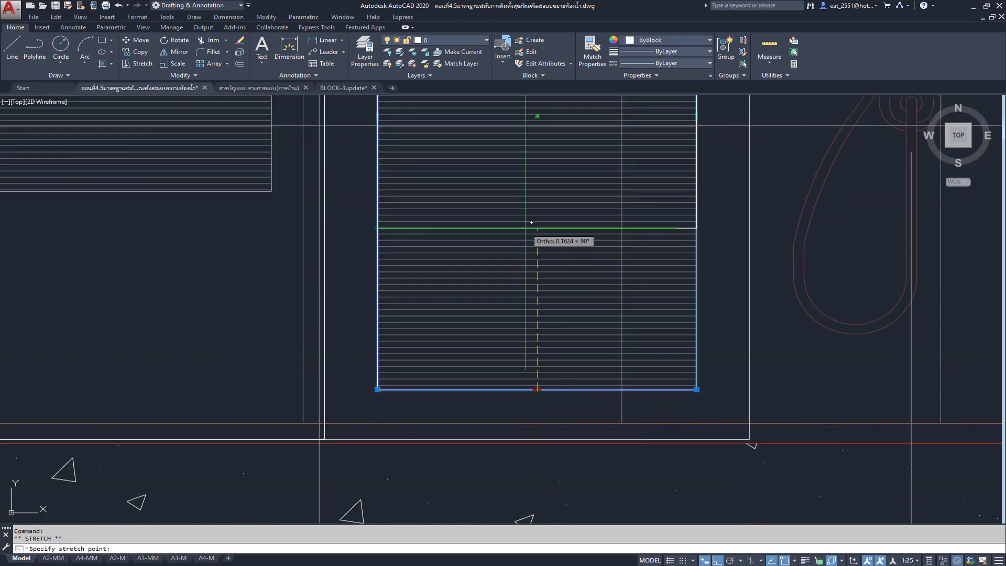
pyautogui.write('.2')
pyautogui.press('Return')
pyautogui.press('Escape')
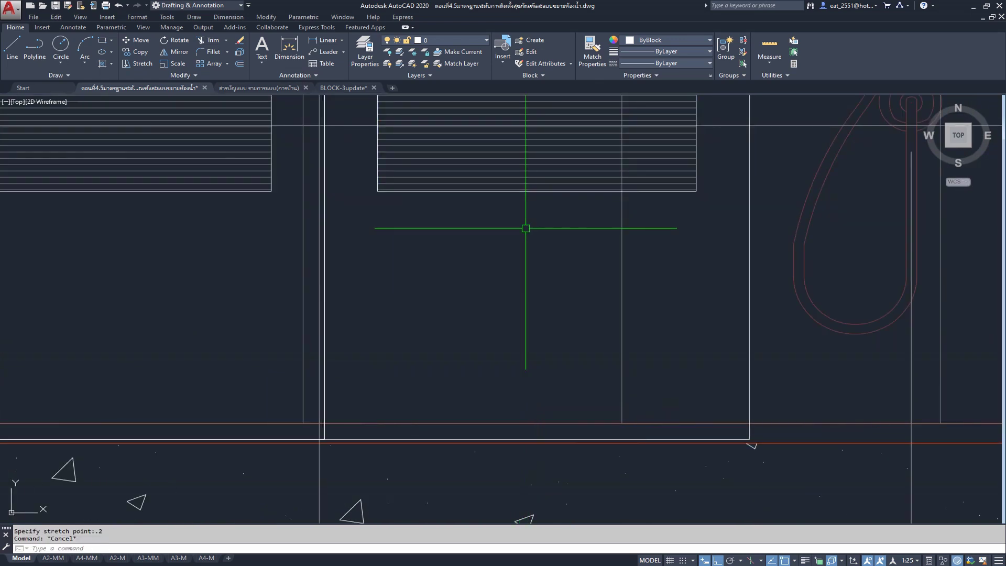
pyautogui.scroll(-2, 391, 321)
pyautogui.scroll(3, 390, 321)
# - Move the line along the cabinet's bottom up by 0.2
pyautogui.click(456, 399)
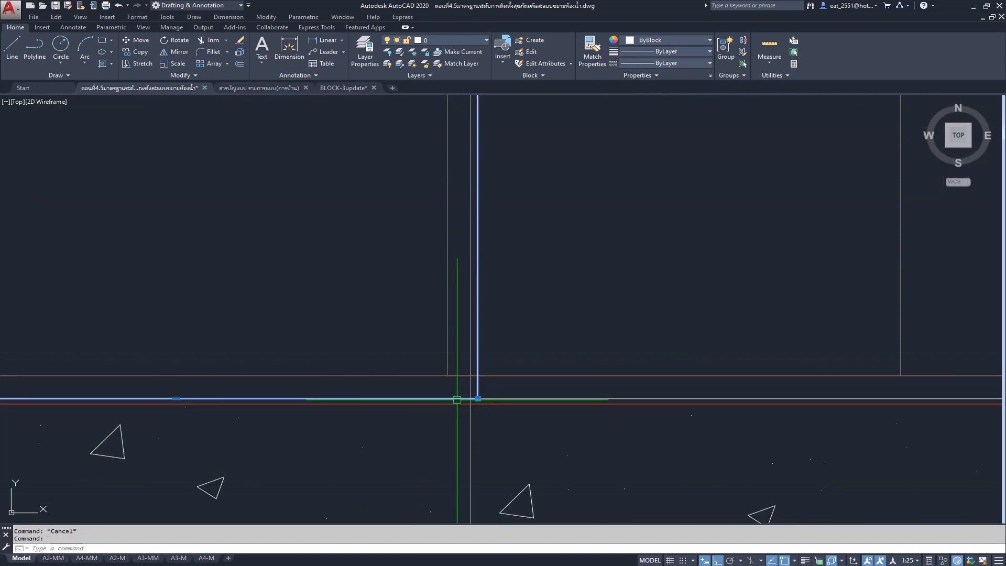
pyautogui.press('Escape')
pyautogui.scroll(-5, 484, 399)
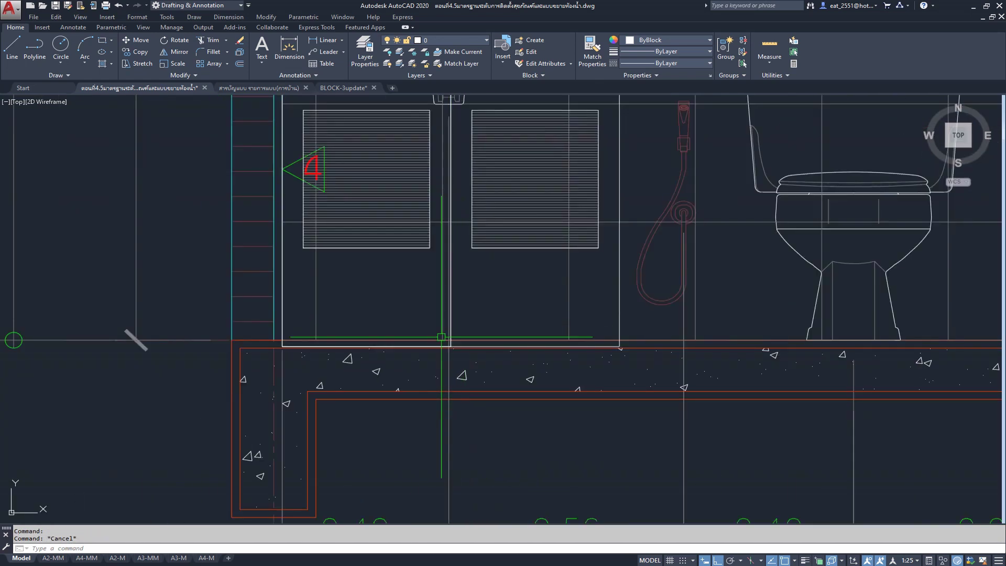
pyautogui.scroll(2, 432, 345)
pyautogui.scroll(5, 454, 343)
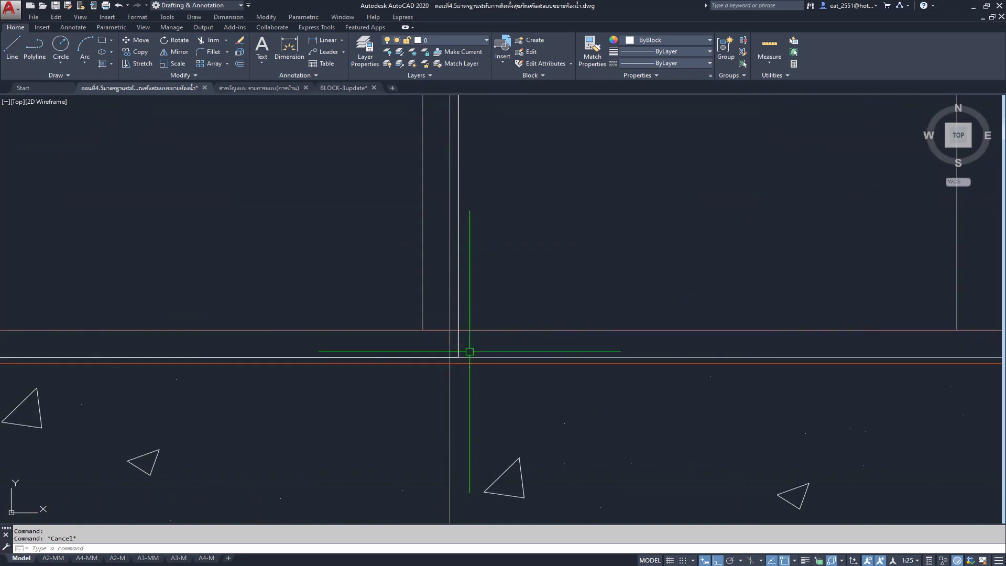
pyautogui.click(499, 357)
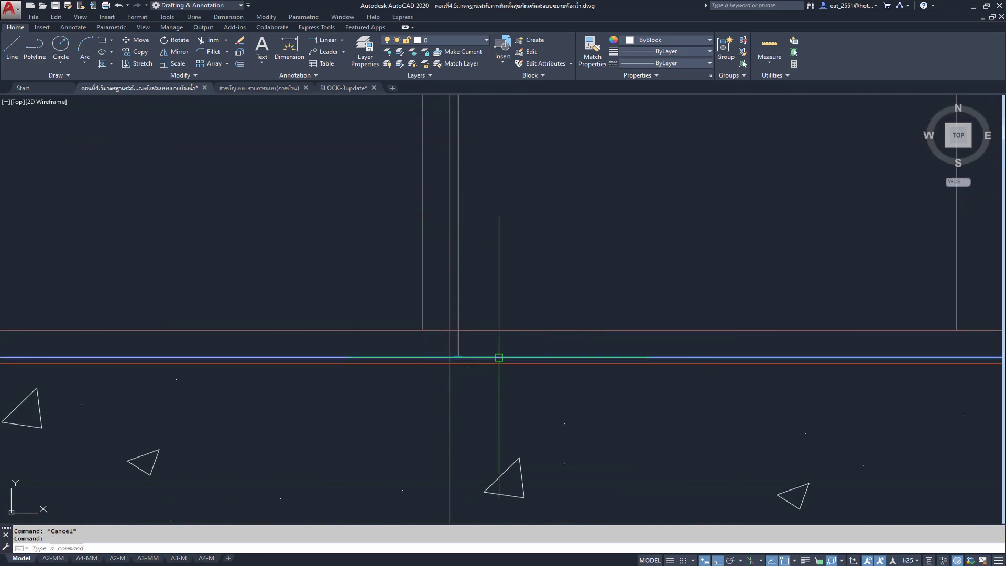
pyautogui.click(459, 357)
pyautogui.scroll(-3, 471, 285)
pyautogui.scroll(-2, 471, 215)
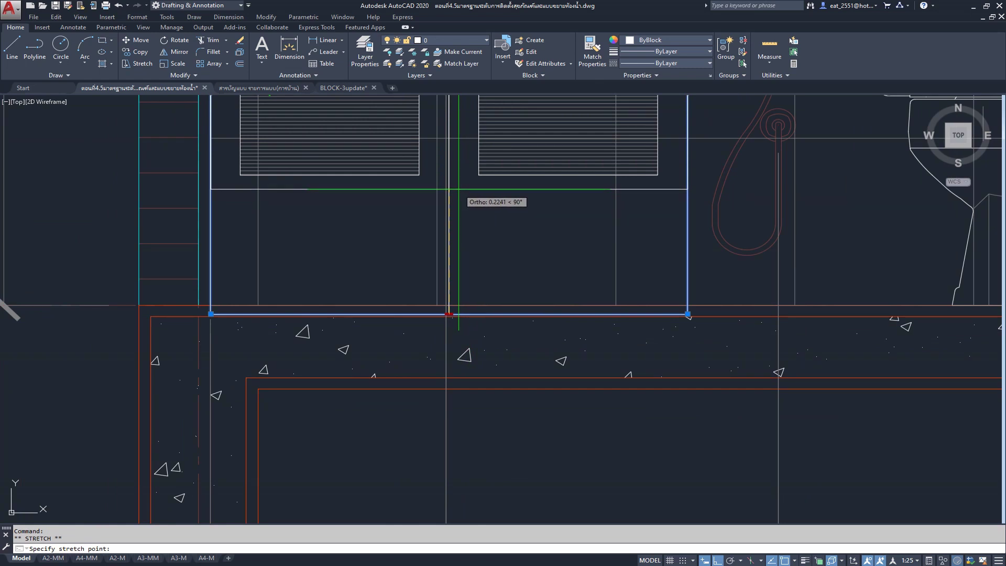
pyautogui.write('.2')
pyautogui.press('Return')
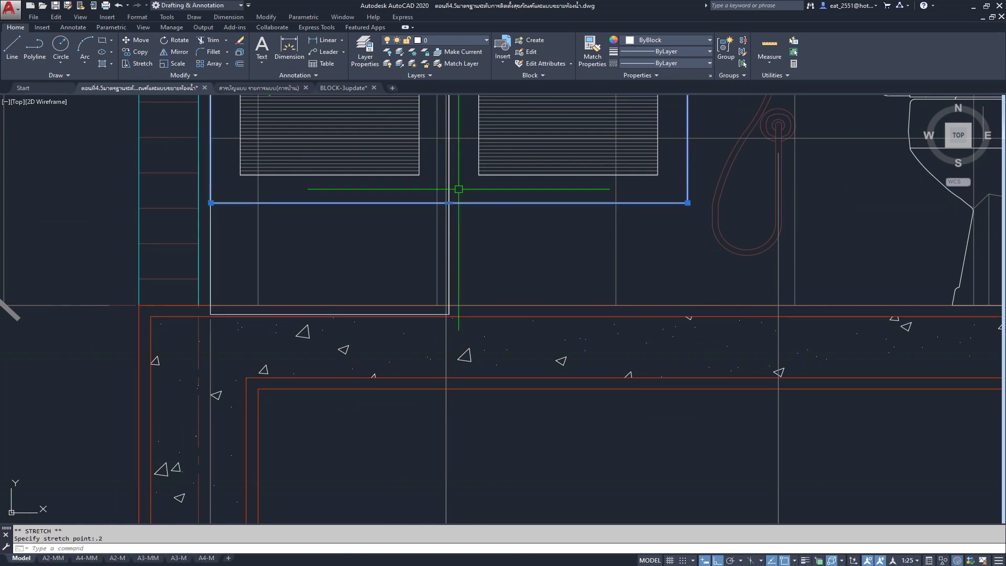
pyautogui.press('Escape')
# - Raise the basin cabinet outline's bottom edge by 0.2
pyautogui.click(449, 278)
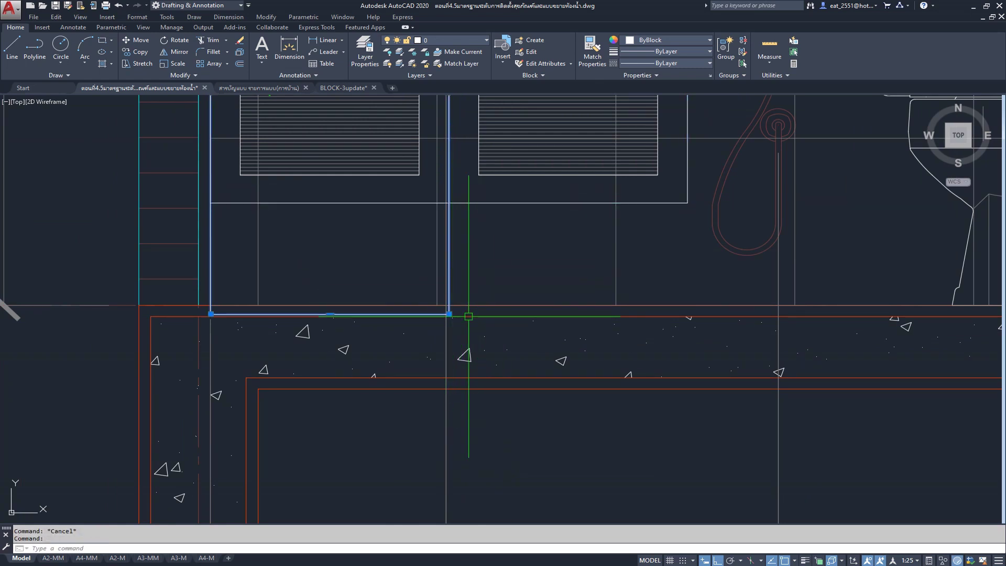
pyautogui.click(329, 314)
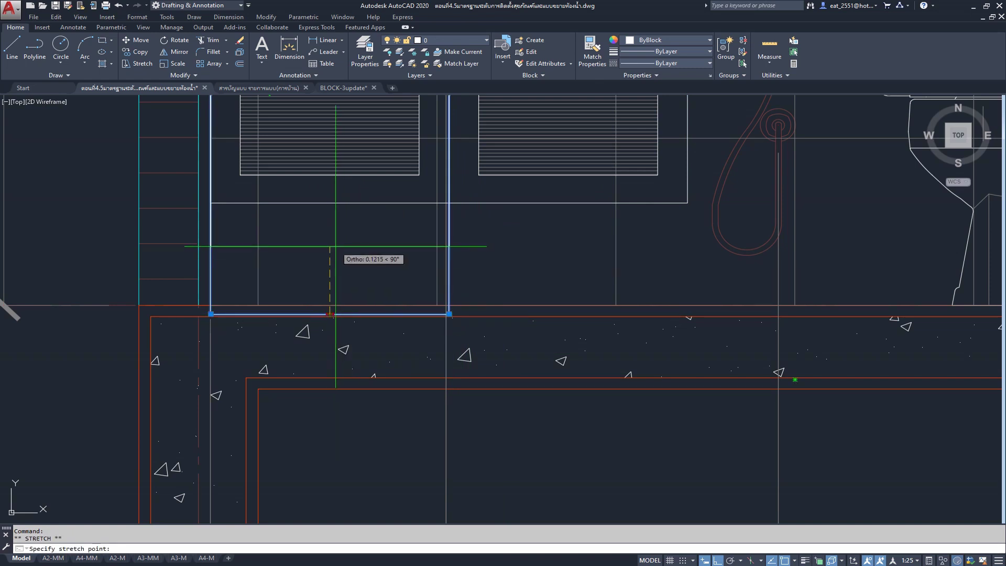
pyautogui.write('.2')
pyautogui.press('Return')
pyautogui.press('Escape')
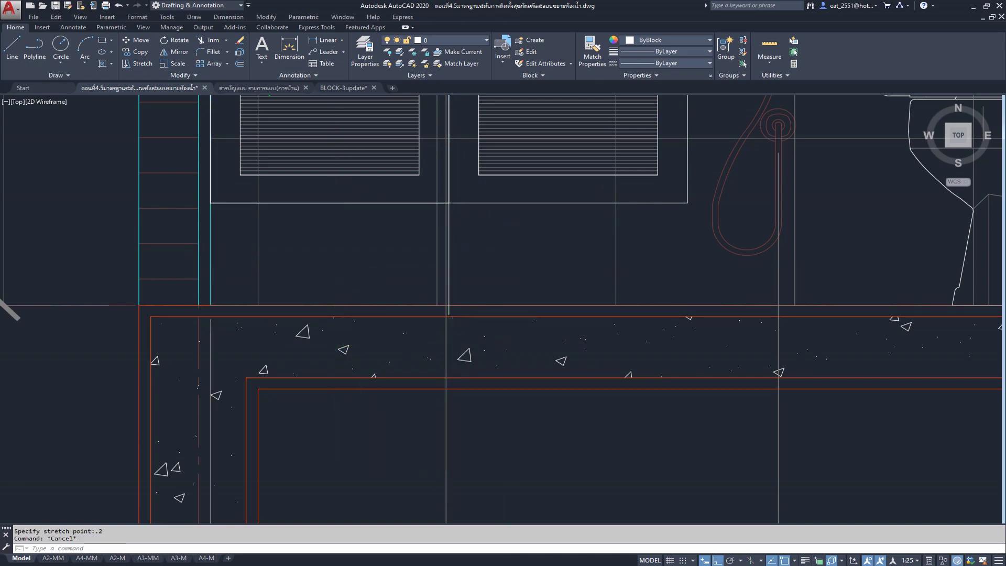
# - Inspect the raised basin cabinet, abandoning a stretch of a vertical line's lower end
pyautogui.scroll(2, 461, 225)
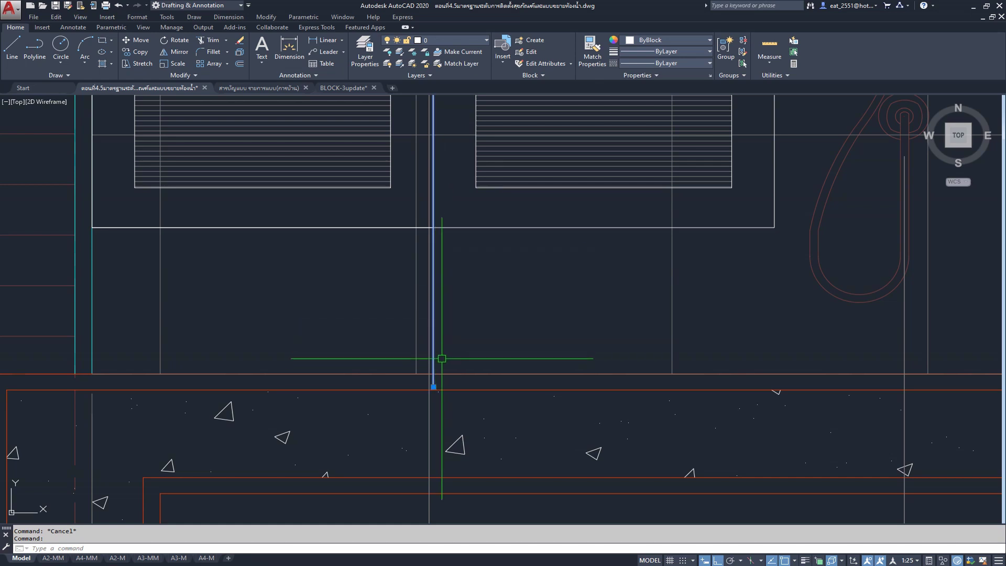
pyautogui.click(433, 387)
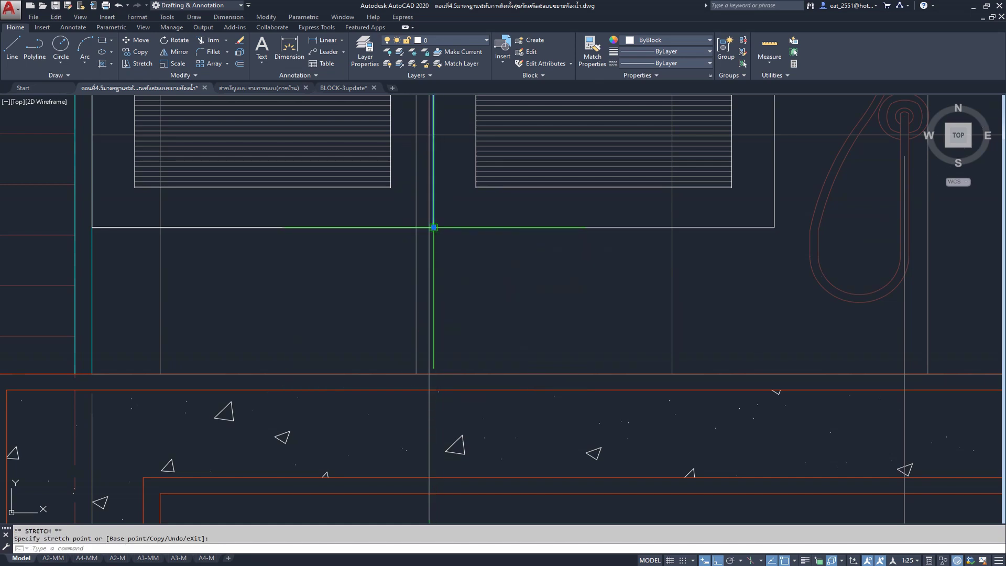
pyautogui.press('Escape')
pyautogui.press('Escape')
pyautogui.scroll(-4, 433, 227)
pyautogui.scroll(-1, 471, 325)
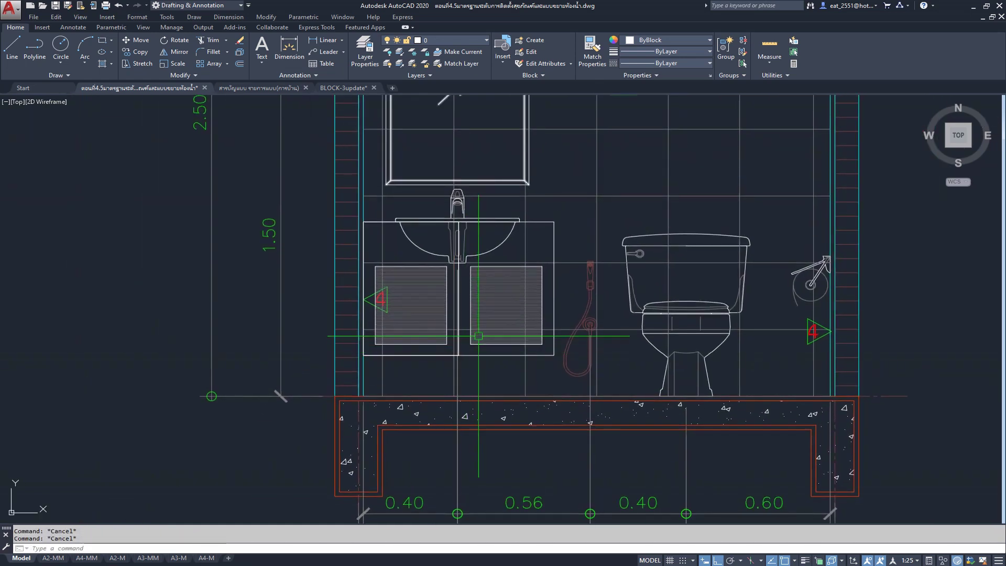
pyautogui.moveTo(479, 336); pyautogui.dragTo(428, 298, button='middle')
pyautogui.scroll(1, 428, 297)
pyautogui.scroll(1, 417, 314)
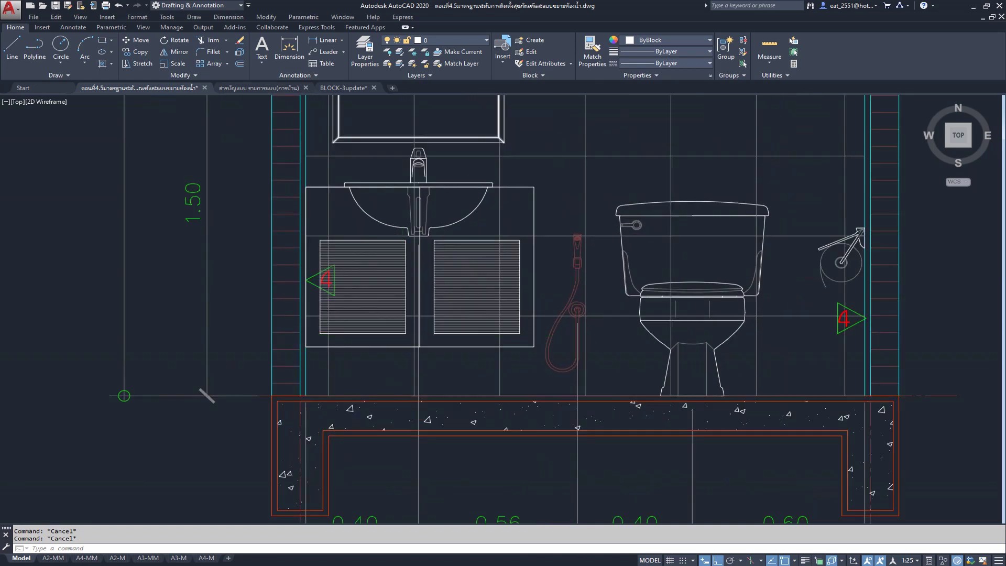
pyautogui.scroll(1, 403, 335)
pyautogui.scroll(-2, 403, 336)
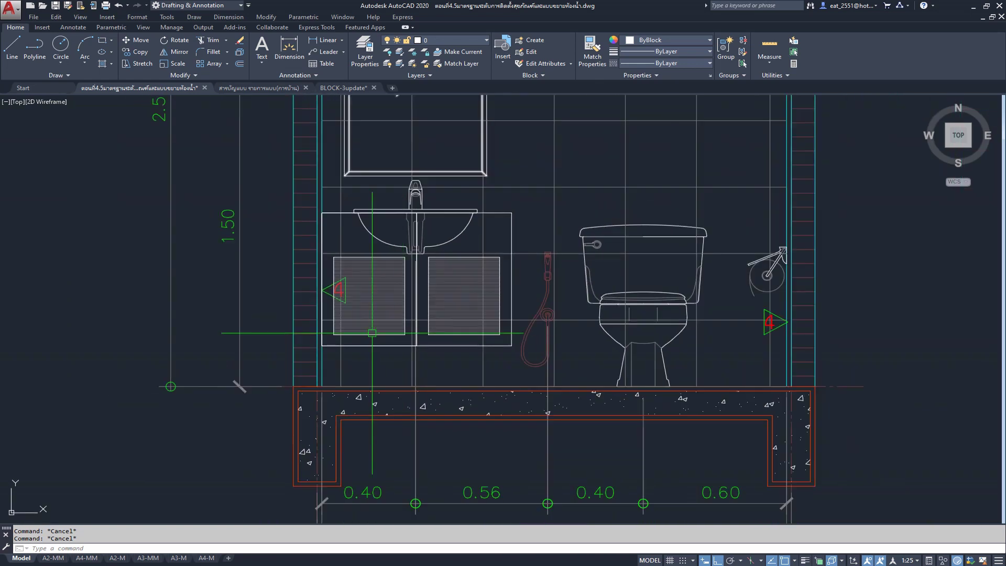
pyautogui.scroll(1, 378, 346)
pyautogui.scroll(2, 428, 305)
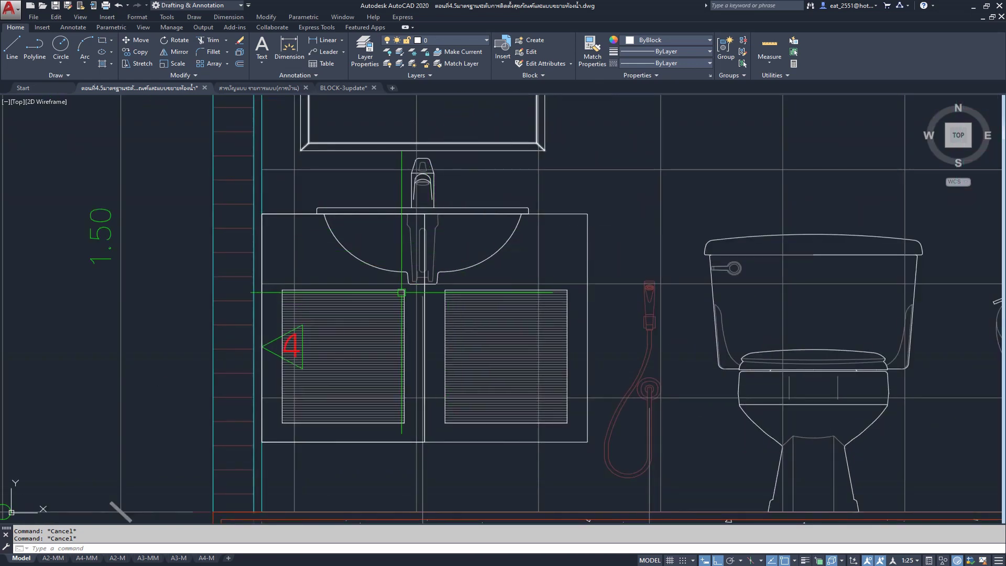
pyautogui.scroll(1, 413, 236)
pyautogui.scroll(1, 413, 236)
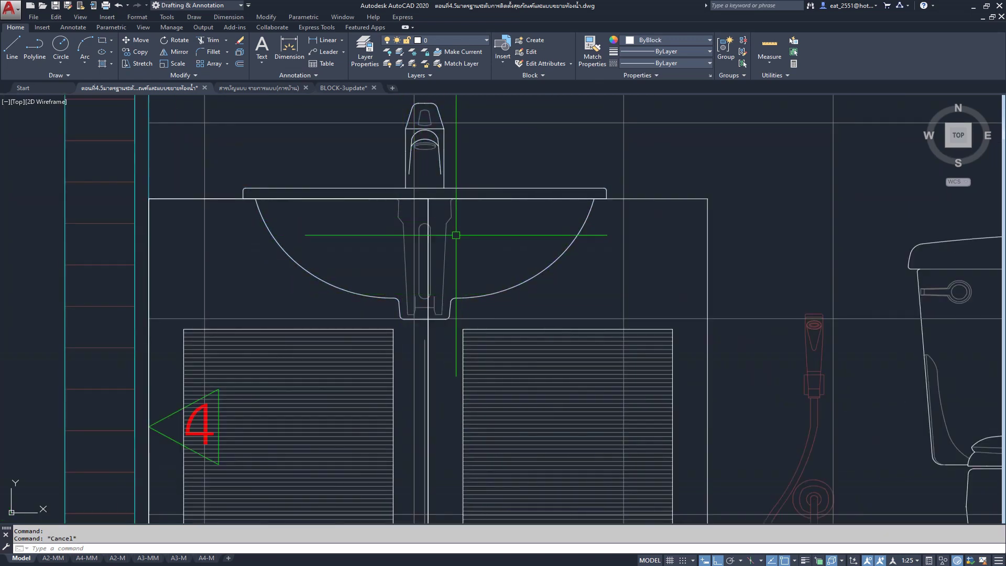
pyautogui.scroll(-1, 451, 246)
pyautogui.scroll(-1, 430, 251)
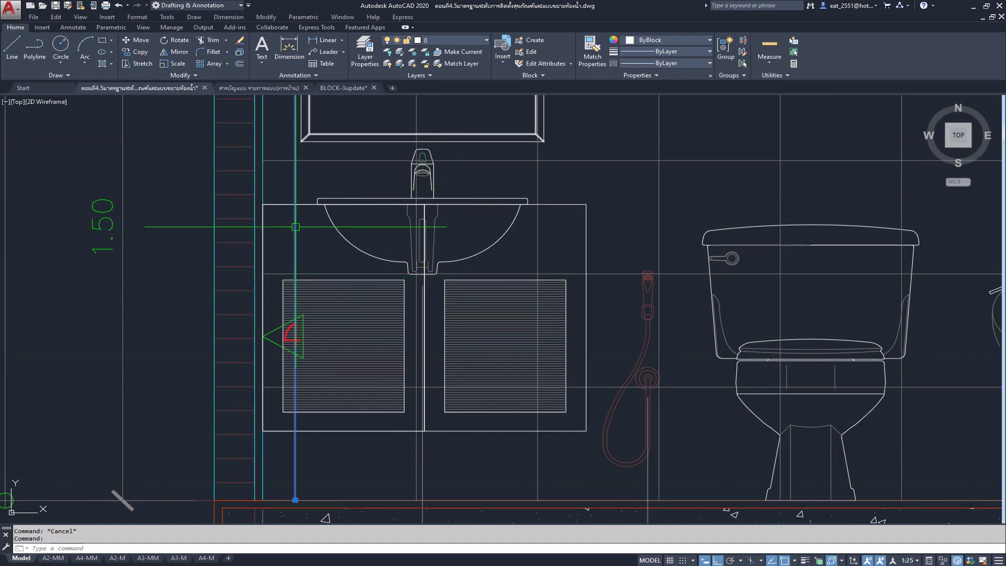
# - Trim the inner line pieces inside the basin cabinet against its outline
pyautogui.click(207, 43)
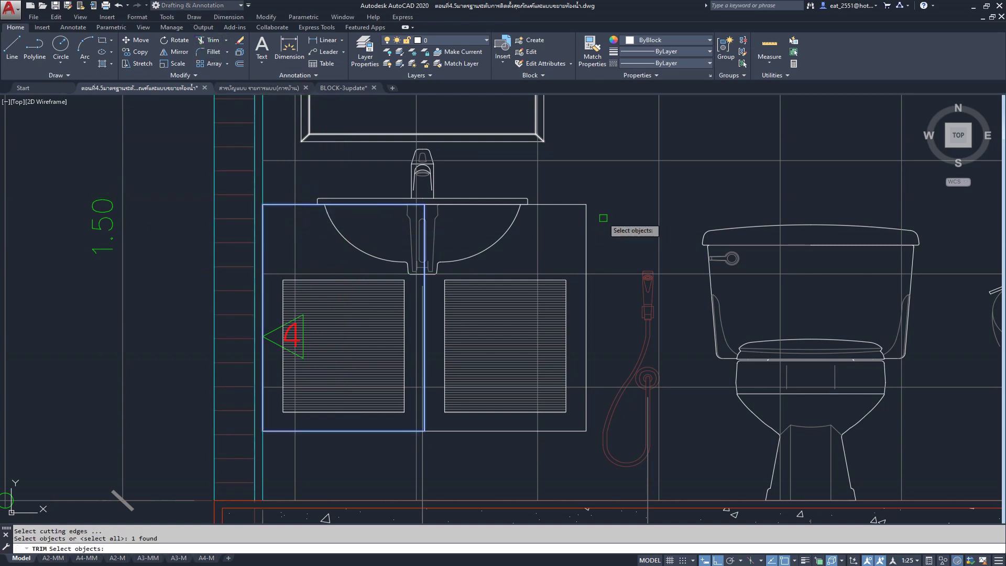
pyautogui.click(586, 209)
pyautogui.press('Return')
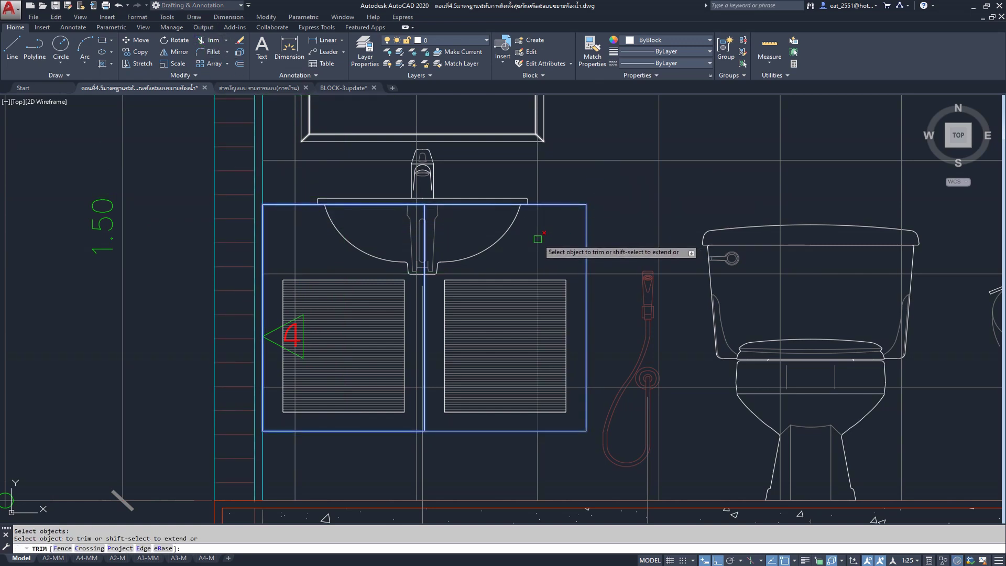
pyautogui.click(537, 242)
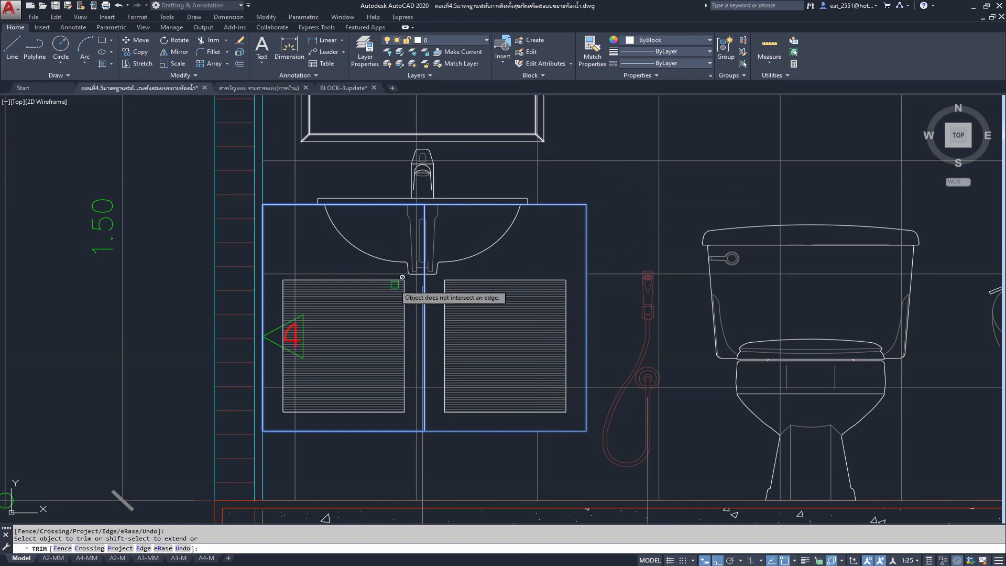
pyautogui.click(393, 270)
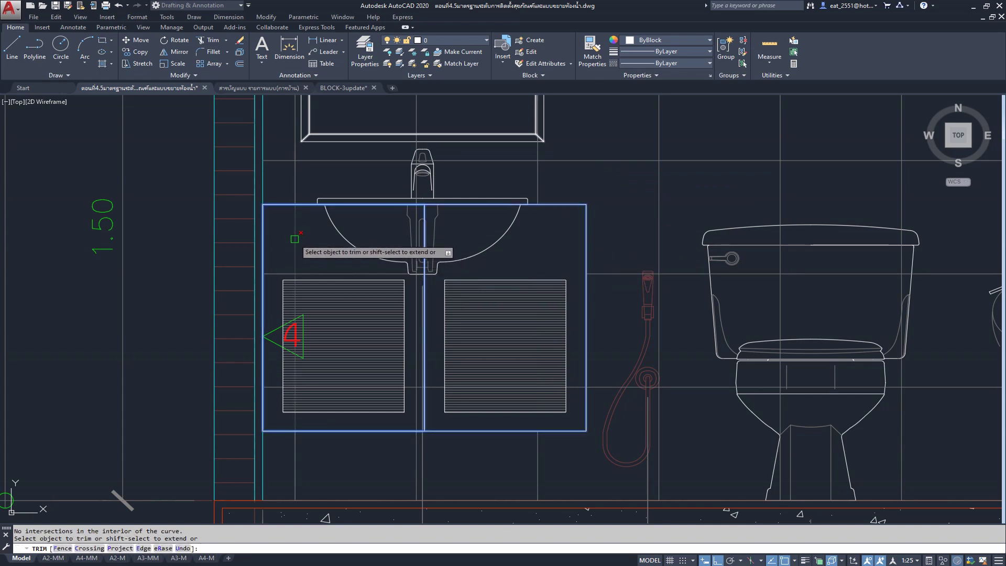
pyautogui.click(415, 214)
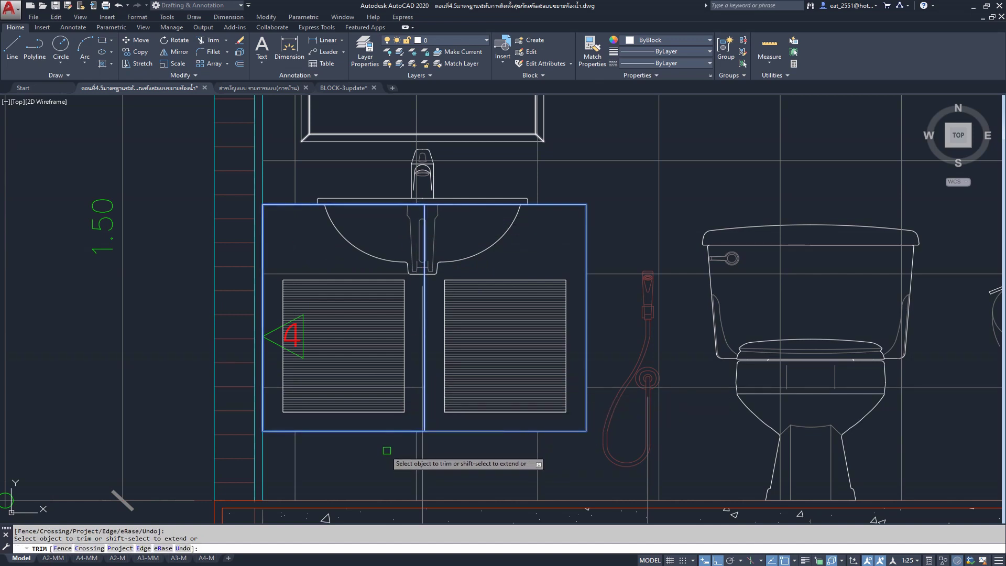
pyautogui.press('Escape')
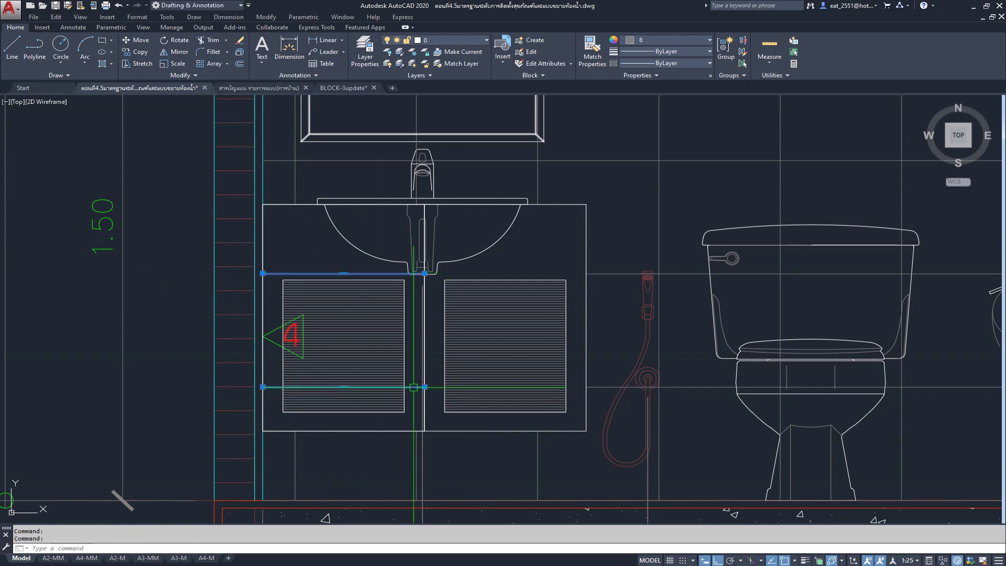
pyautogui.scroll(-2, 472, 235)
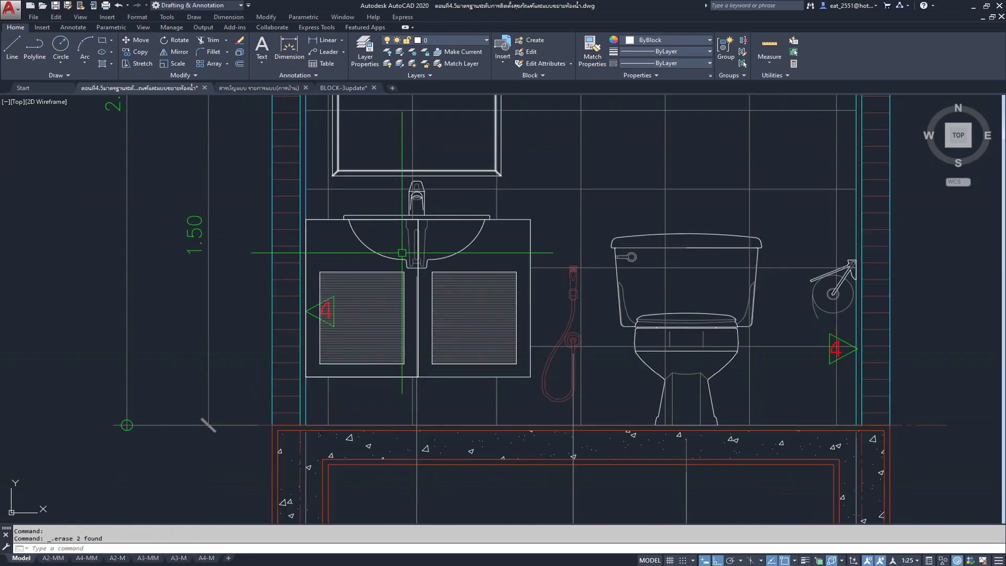
pyautogui.scroll(-1, 445, 262)
pyautogui.scroll(3, 415, 307)
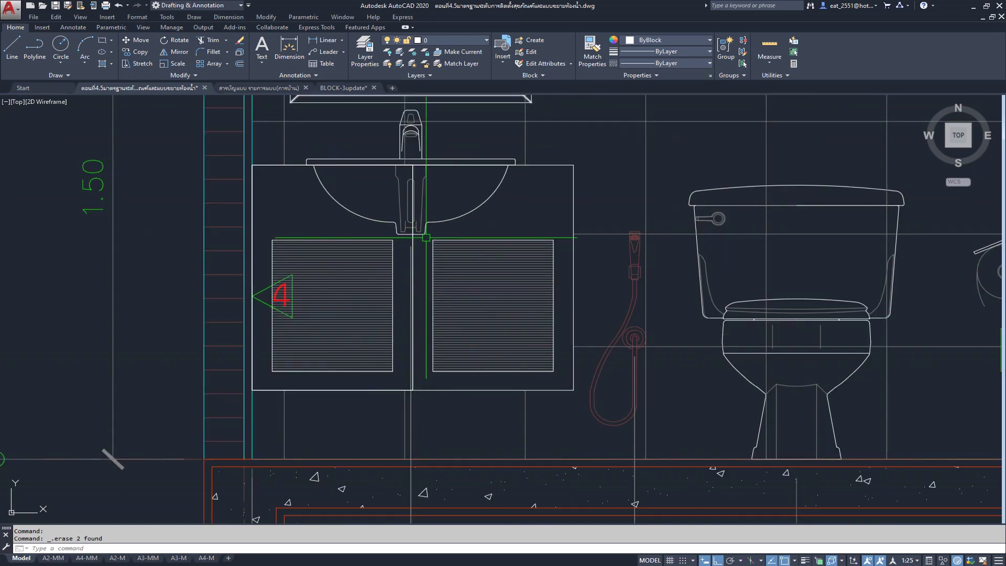
pyautogui.scroll(-3, 441, 351)
# - Frame section A and the plan, making a first trial selection of the double door
pyautogui.scroll(-2, 367, 341)
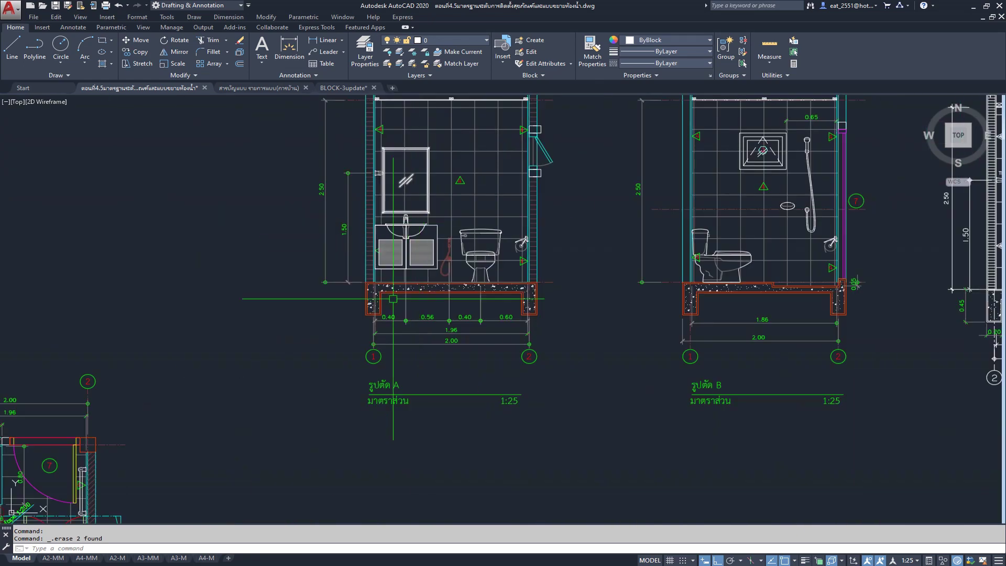
pyautogui.moveTo(366, 341)
pyautogui.mouseDown(button='middle')
pyautogui.moveTo(301, 380)
pyautogui.moveTo(433, 239)
pyautogui.mouseUp(button='middle')
pyautogui.scroll(3, 320, 220)
pyautogui.scroll(3, 315, 199)
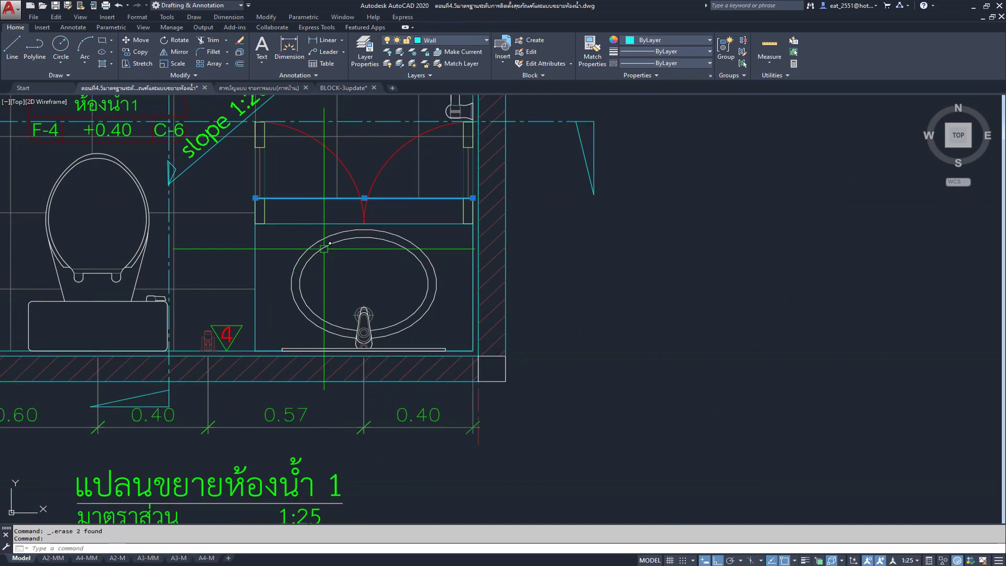
pyautogui.press('Escape')
pyautogui.click(260, 166)
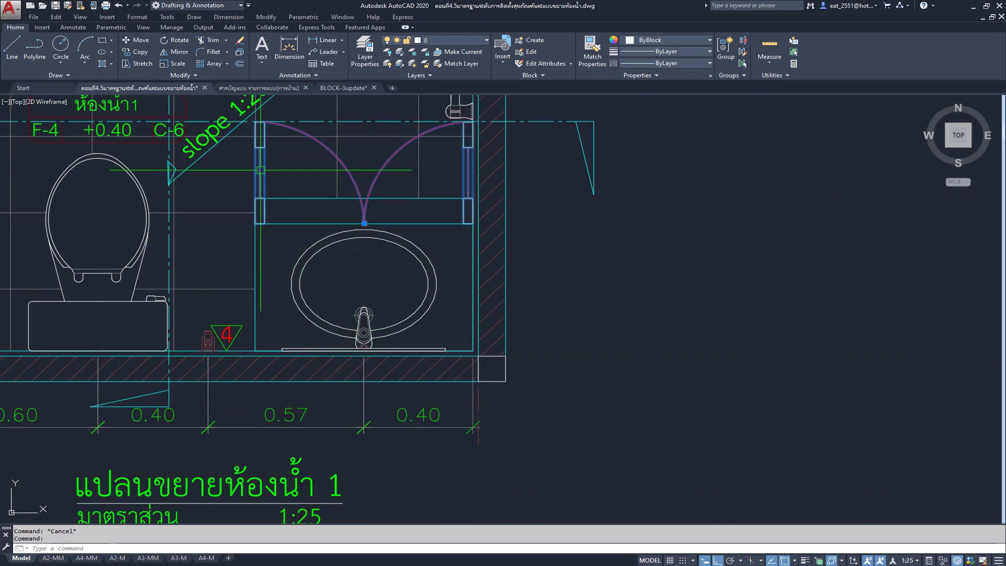
pyautogui.click(303, 198)
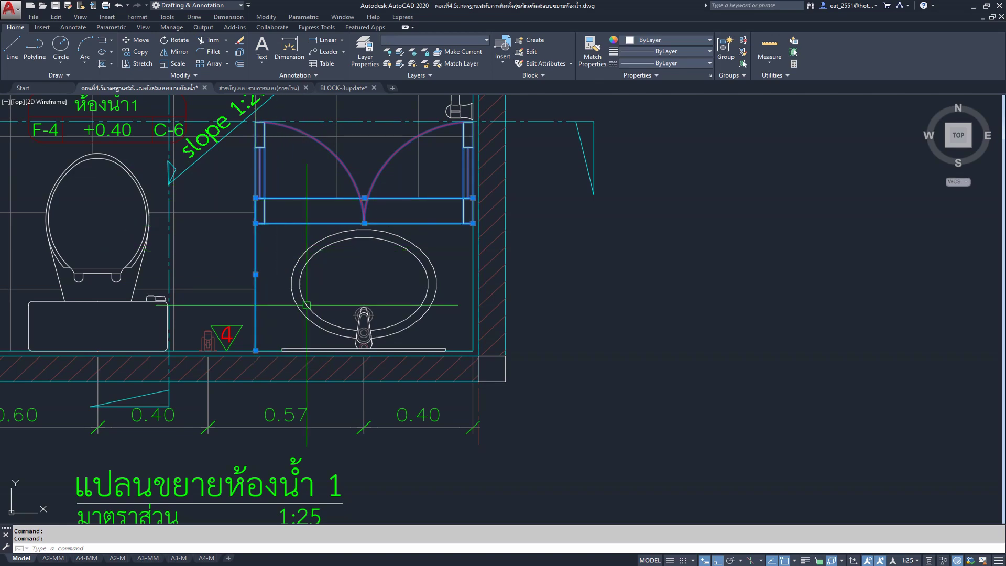
pyautogui.scroll(3, 291, 419)
pyautogui.scroll(1, 291, 419)
pyautogui.scroll(-3, 291, 419)
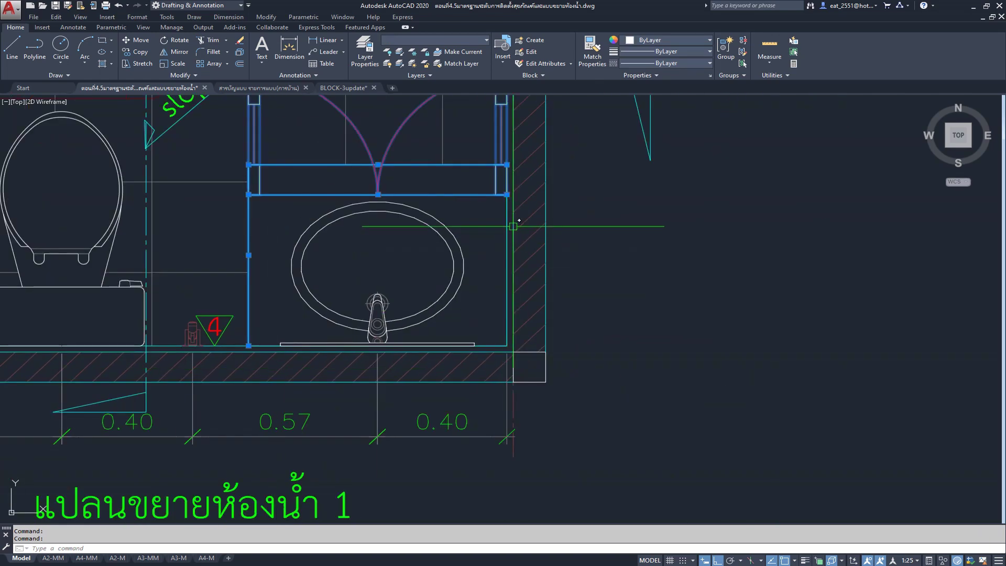
pyautogui.scroll(-3, 400, 408)
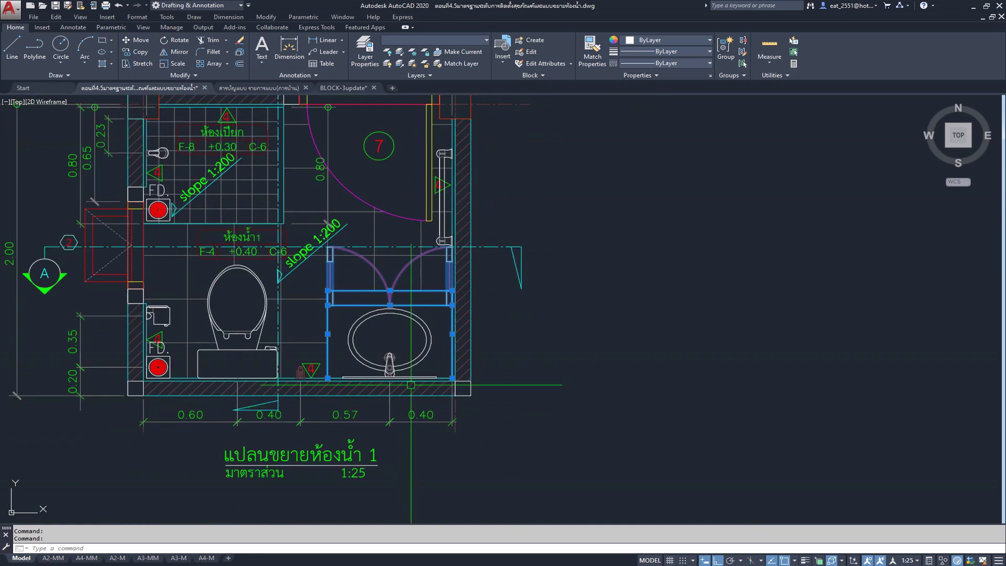
pyautogui.press('Escape')
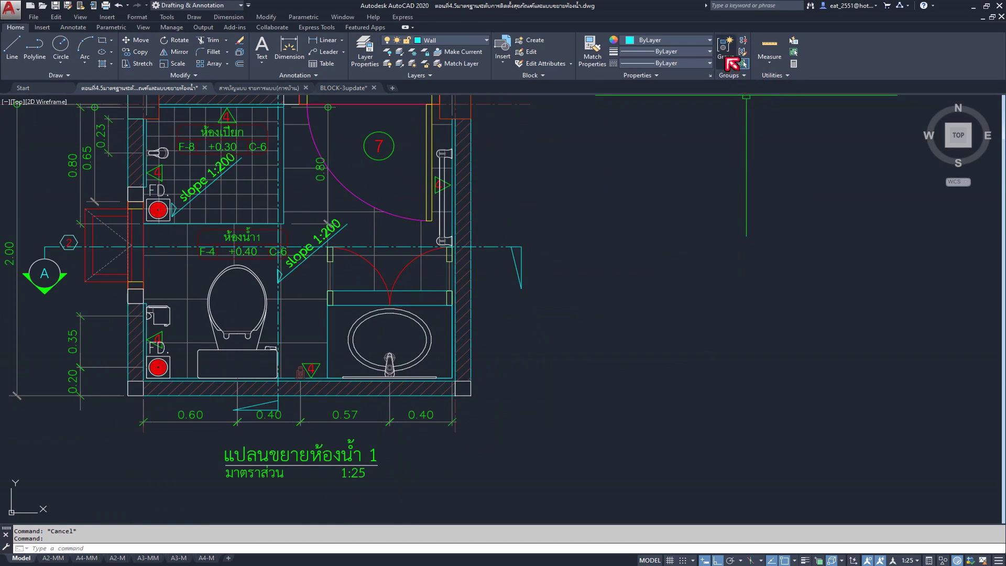
# - Group the door block, door-opening line and cabinet's left side line together
pyautogui.click(331, 279)
pyautogui.scroll(3, 332, 279)
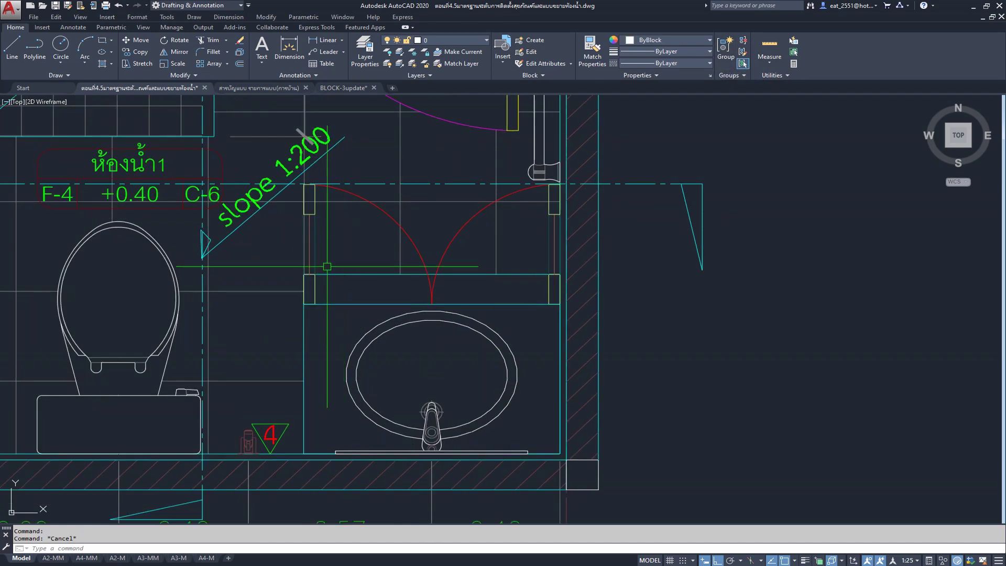
pyautogui.click(471, 274)
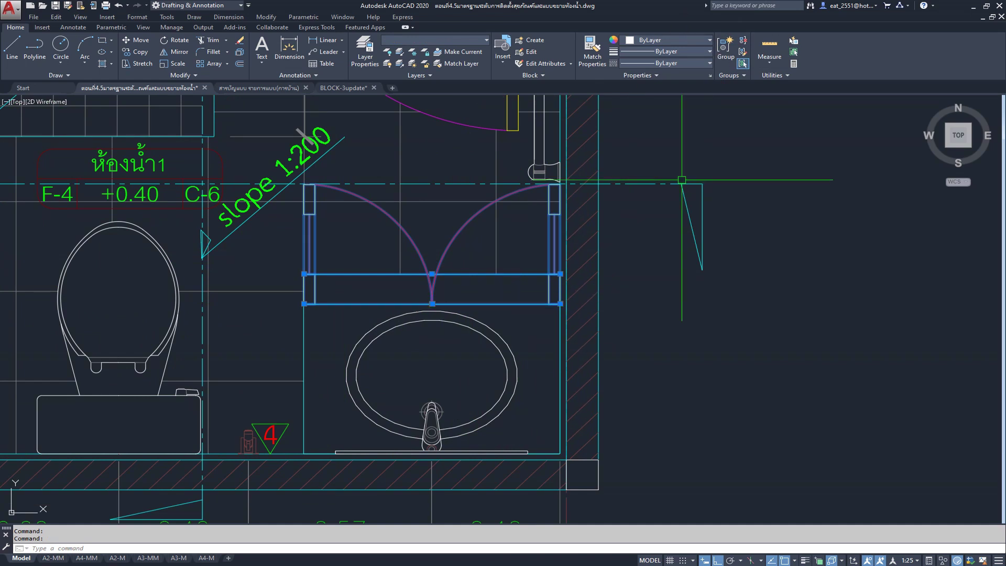
pyautogui.click(305, 342)
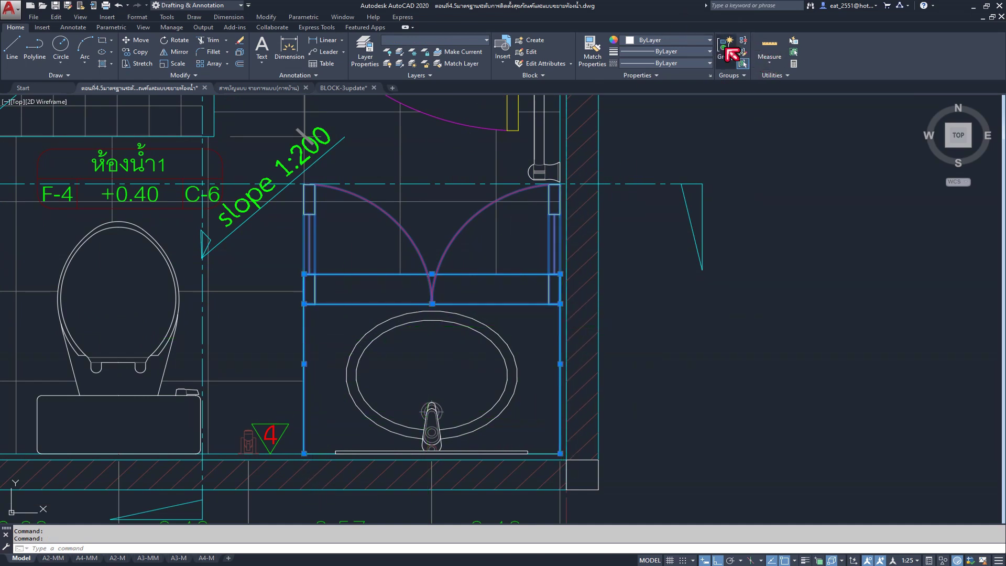
pyautogui.click(731, 53)
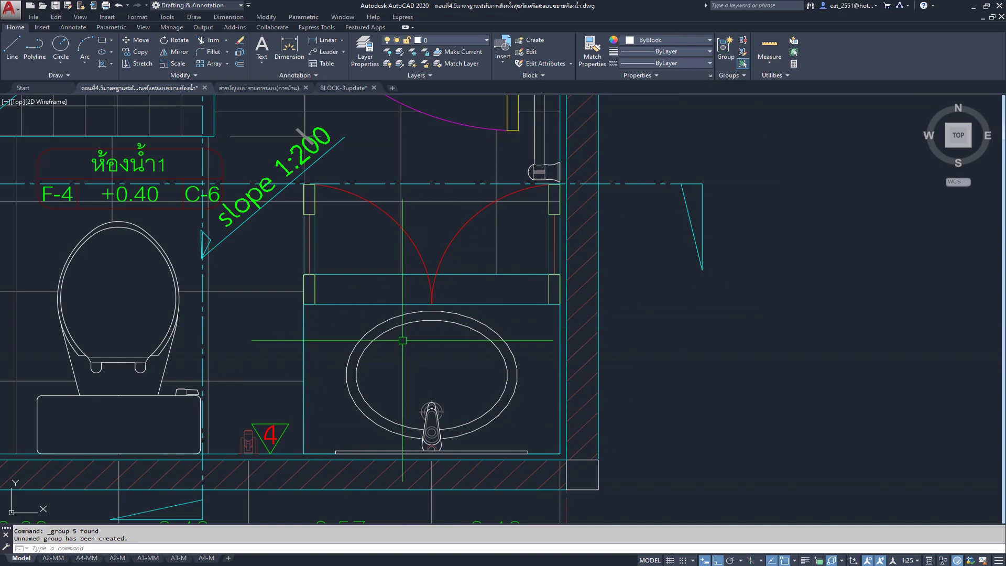
# - Move the cabinet group 1 unit sideways as a trial, then undo that move
pyautogui.click(133, 46)
pyautogui.click(419, 361)
pyautogui.click(421, 380)
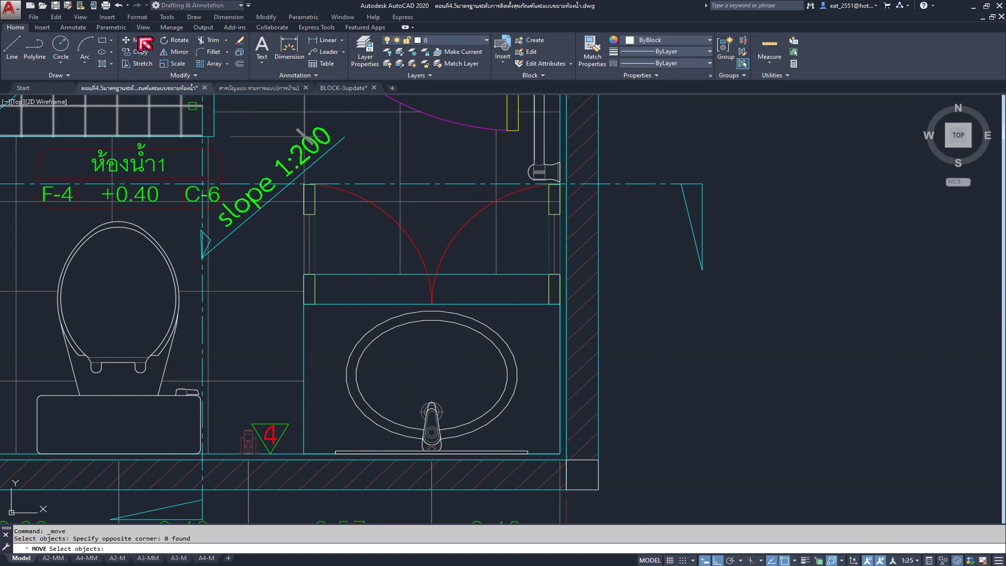
pyautogui.click(424, 304)
pyautogui.press('Return')
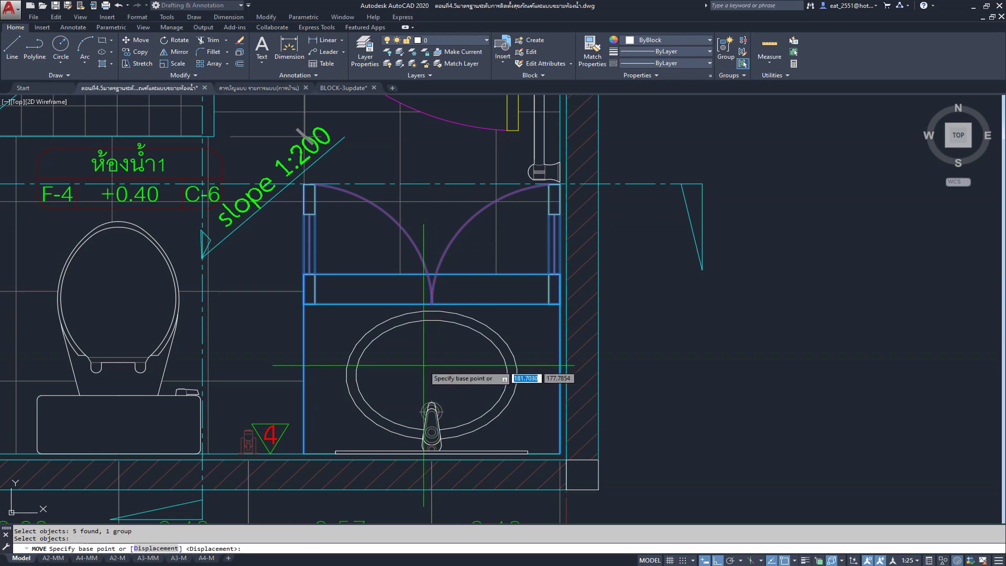
pyautogui.click(423, 365)
pyautogui.scroll(-5, 467, 363)
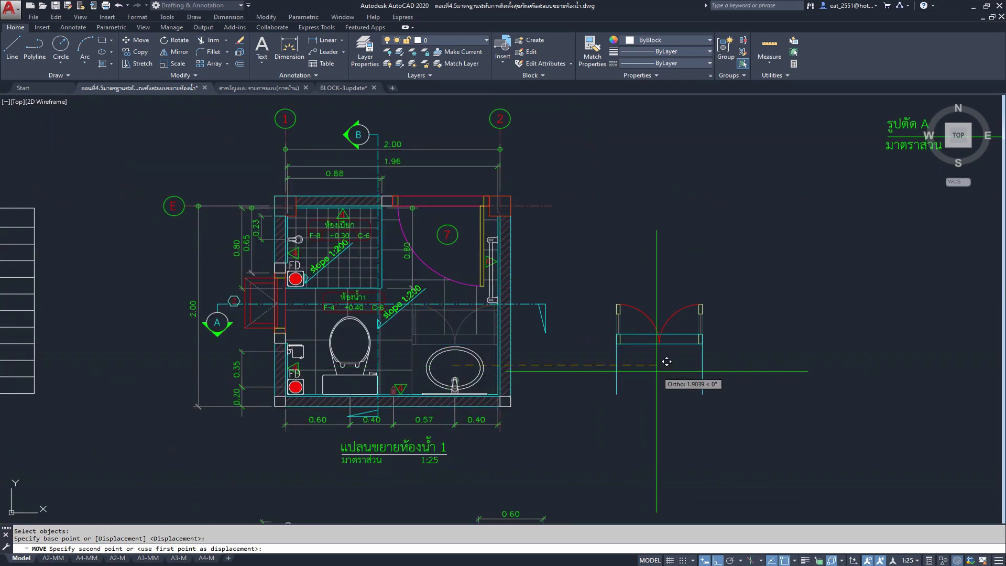
pyautogui.write('1')
pyautogui.press('Return')
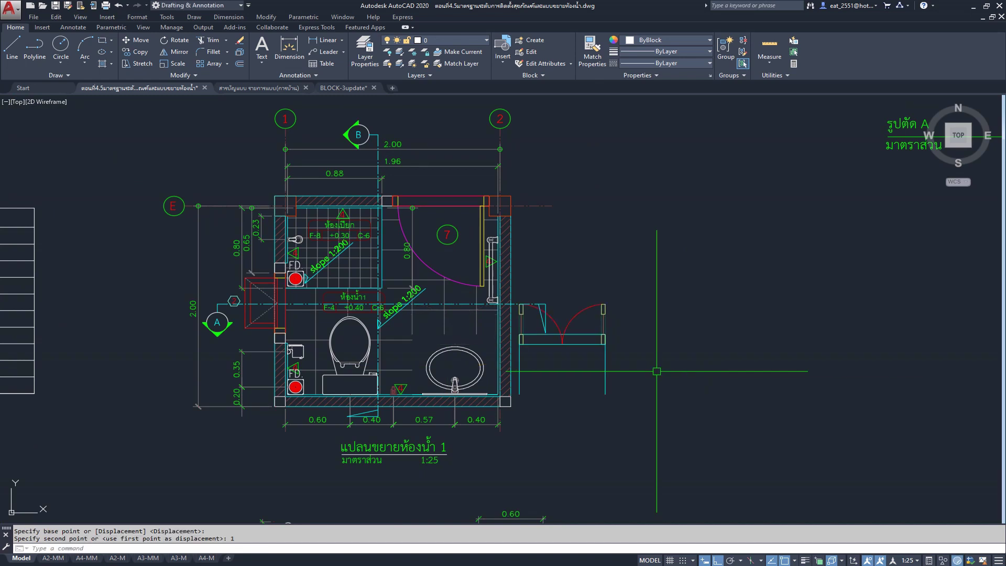
pyautogui.scroll(5, 465, 363)
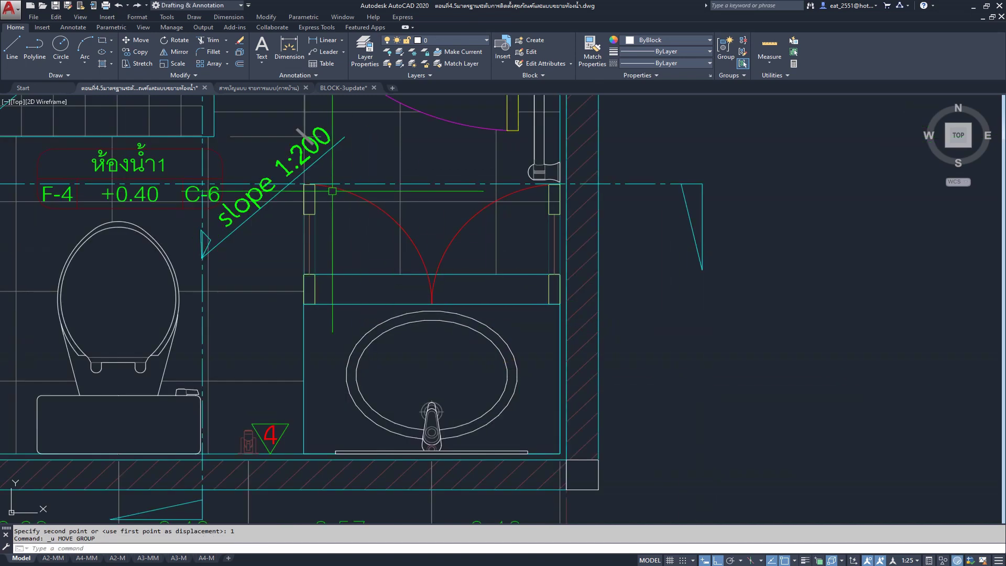
pyautogui.hotkey('ctrl', 'z')
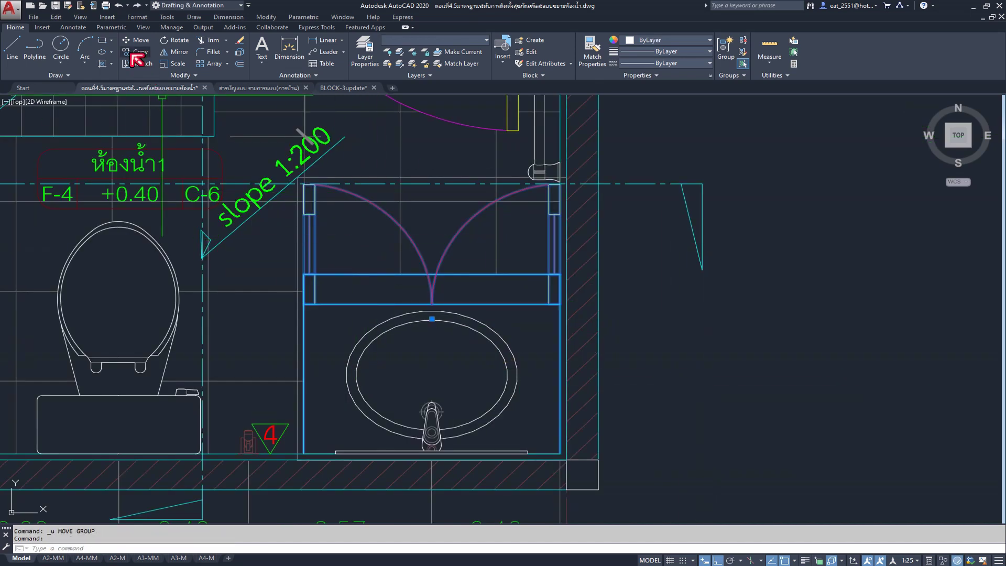
# - Move the cabinet group 2 units right, clear of the floor plan
pyautogui.click(133, 45)
pyautogui.click(422, 361)
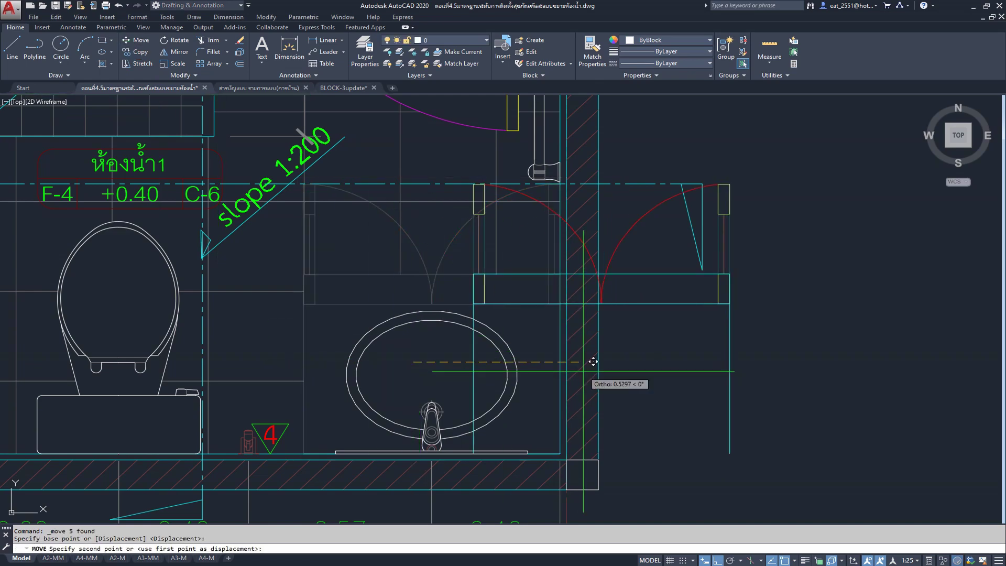
pyautogui.write('2')
pyautogui.press('Return')
pyautogui.scroll(-5, 583, 371)
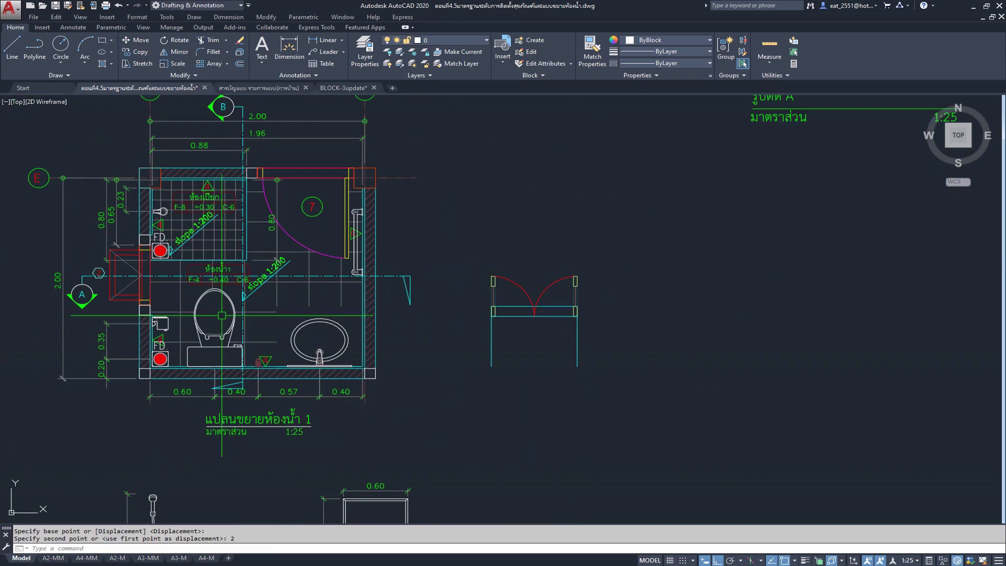
pyautogui.scroll(3, 461, 331)
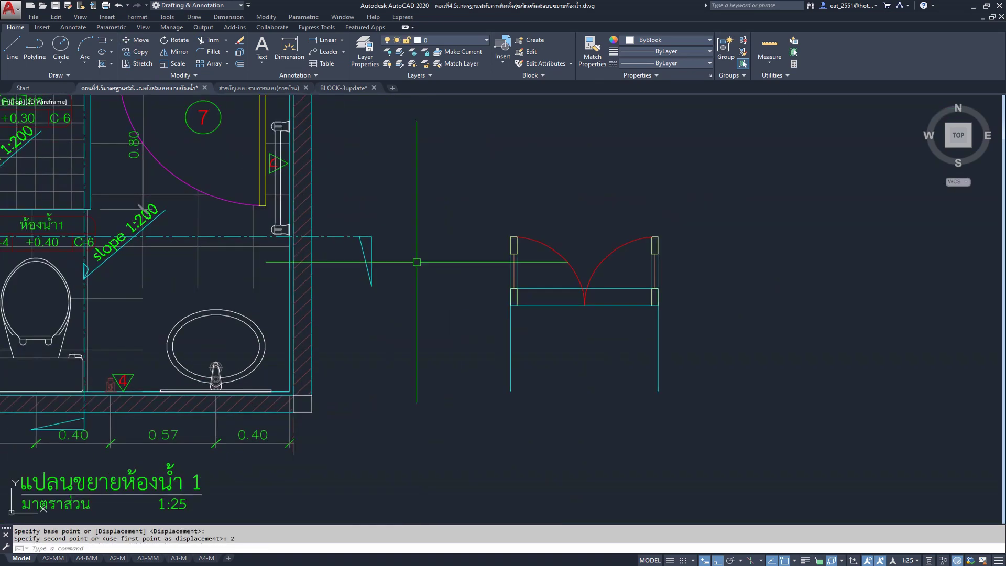
# - Stretch the cabinet's door end 0.1 downward using a crossing window over the doors
pyautogui.click(136, 62)
pyautogui.click(729, 197)
pyautogui.click(490, 341)
pyautogui.press('Return')
pyautogui.click(572, 337)
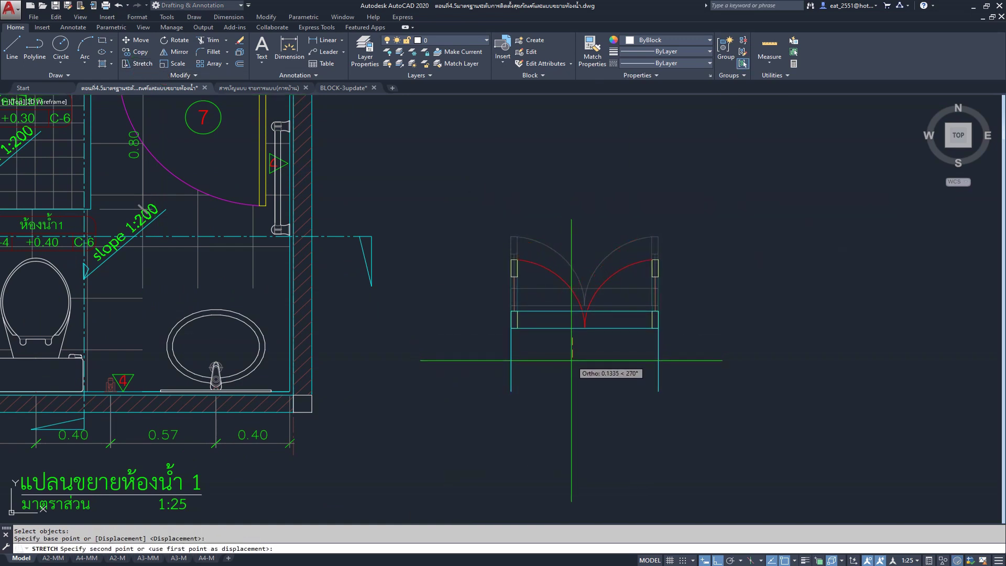
pyautogui.write('.1')
pyautogui.press('Return')
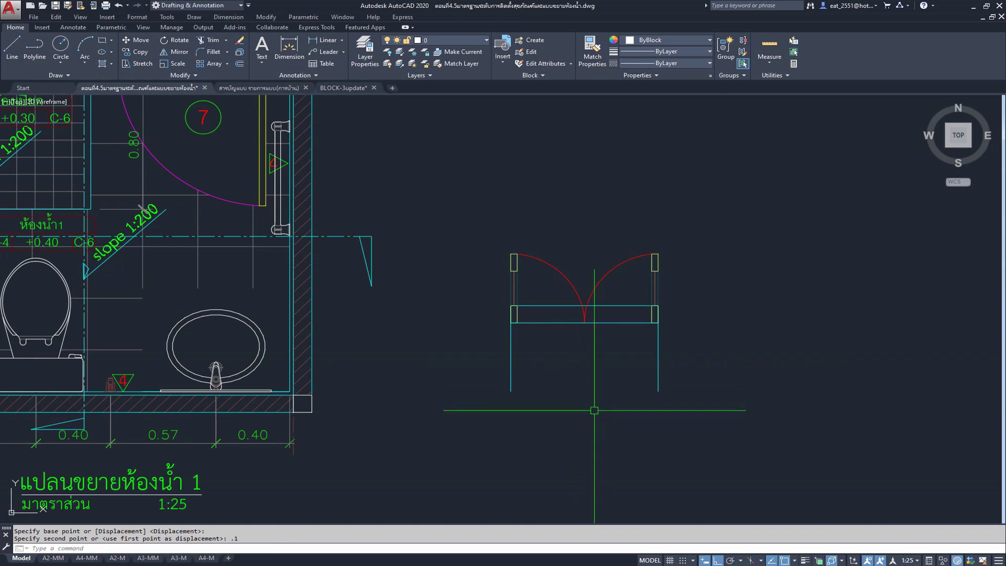
pyautogui.click(659, 268)
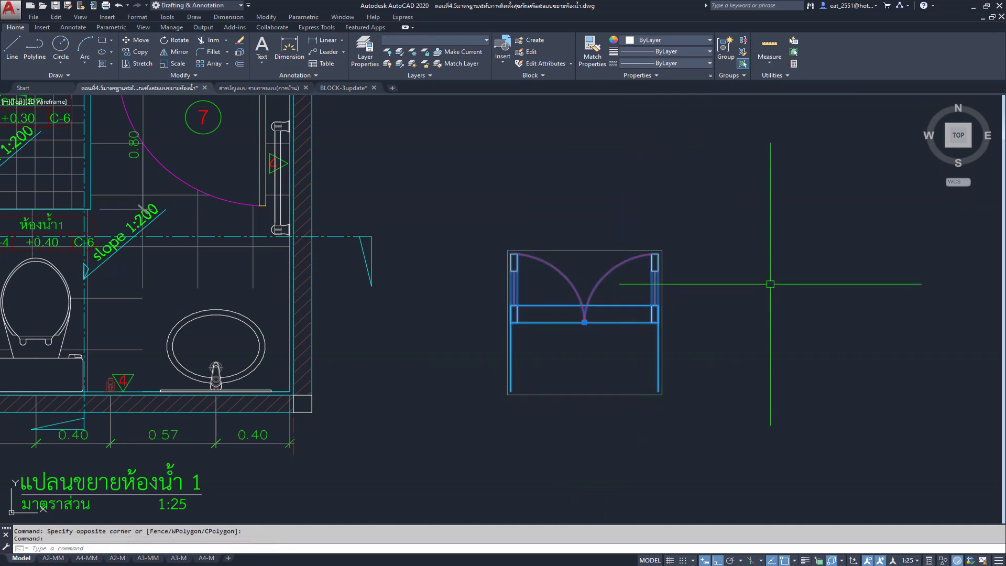
pyautogui.press('Escape')
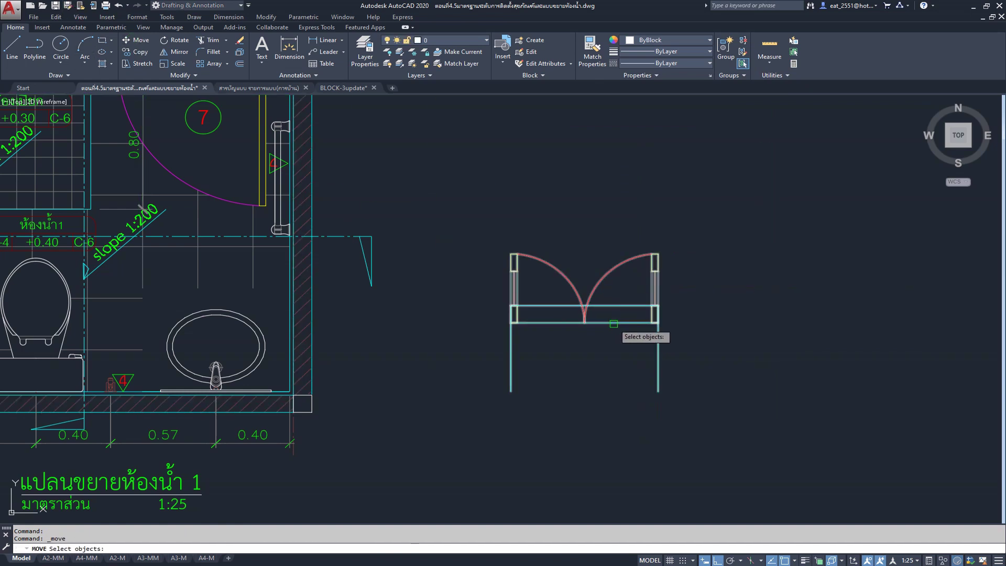
# - Move the reshaped cabinet 2 units left, back over the wash basin
pyautogui.click(621, 322)
pyautogui.press('Return')
pyautogui.click(825, 352)
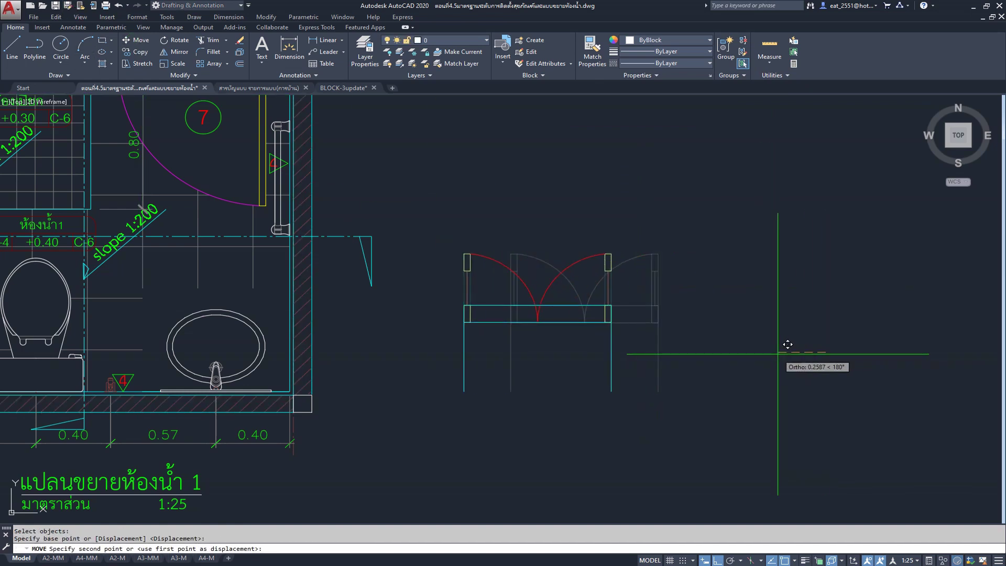
pyautogui.write('2')
pyautogui.press('Return')
# - Bring the bathroom plan back into view and clear an accidental selection of walls and toilet
pyautogui.moveTo(219, 336); pyautogui.dragTo(371, 346, button='middle')
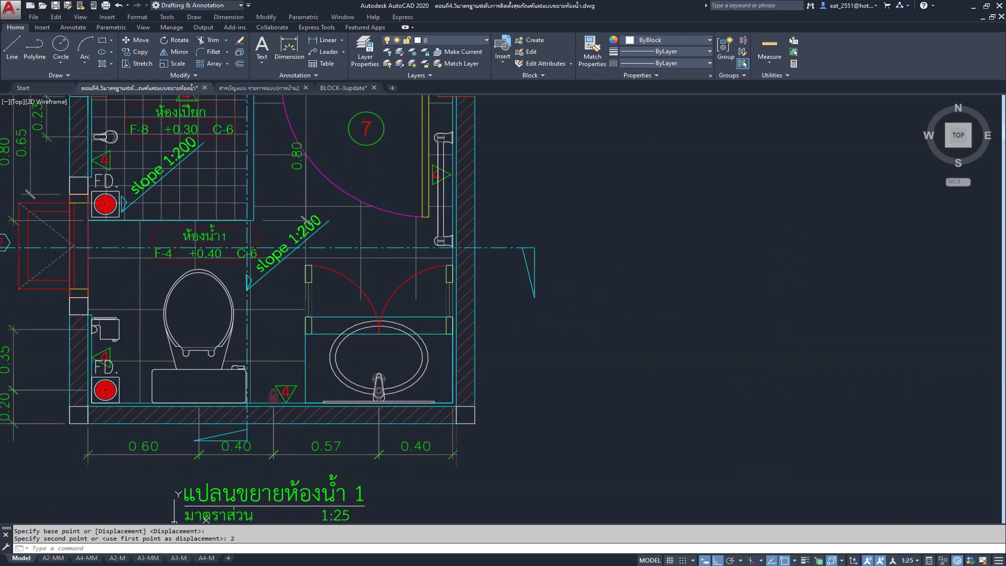
pyautogui.scroll(1, 371, 346)
pyautogui.scroll(1, 289, 346)
pyautogui.scroll(-1, 527, 346)
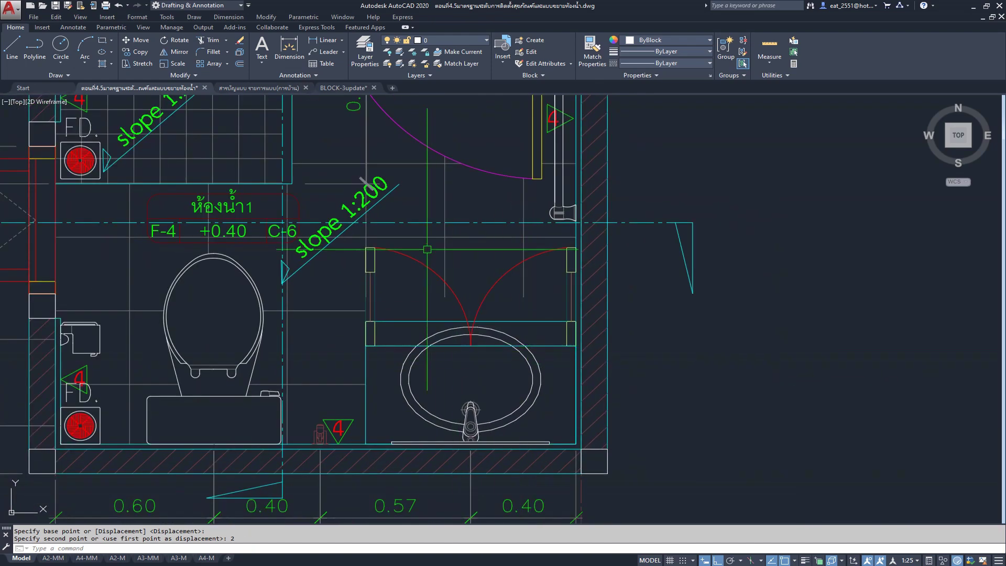
pyautogui.scroll(1, 446, 234)
pyautogui.click(481, 311)
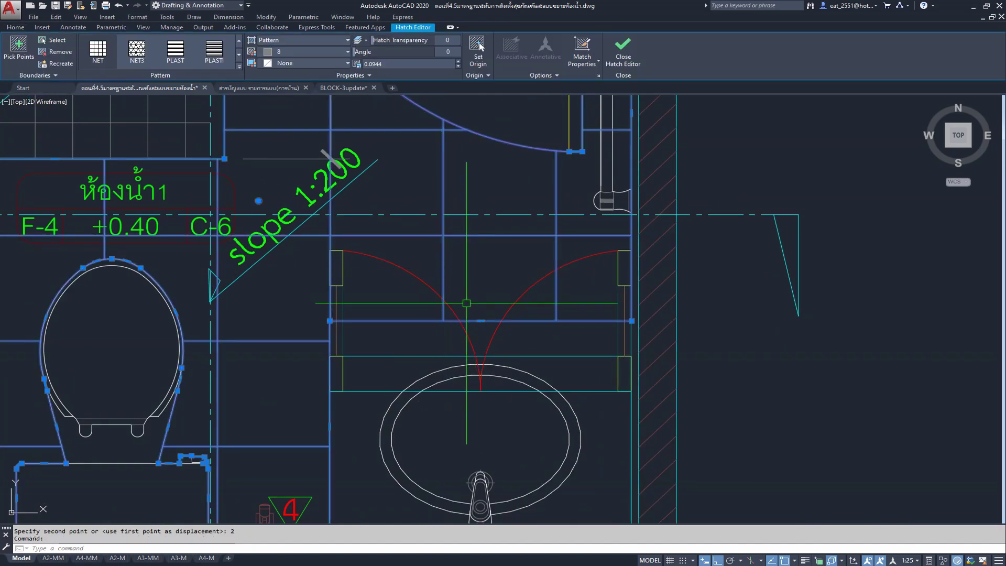
pyautogui.press('Escape')
pyautogui.scroll(-2, 489, 358)
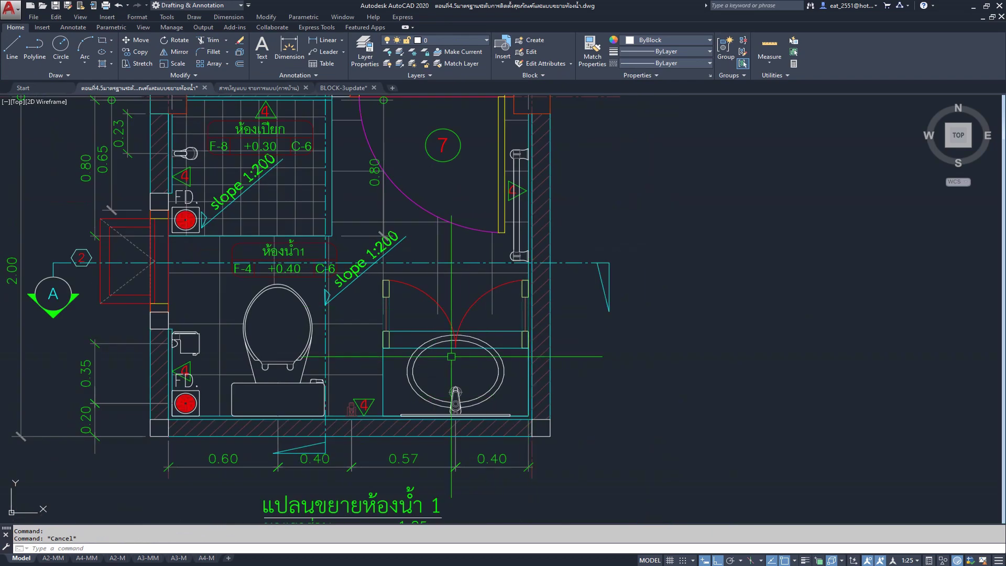
pyautogui.scroll(2, 451, 356)
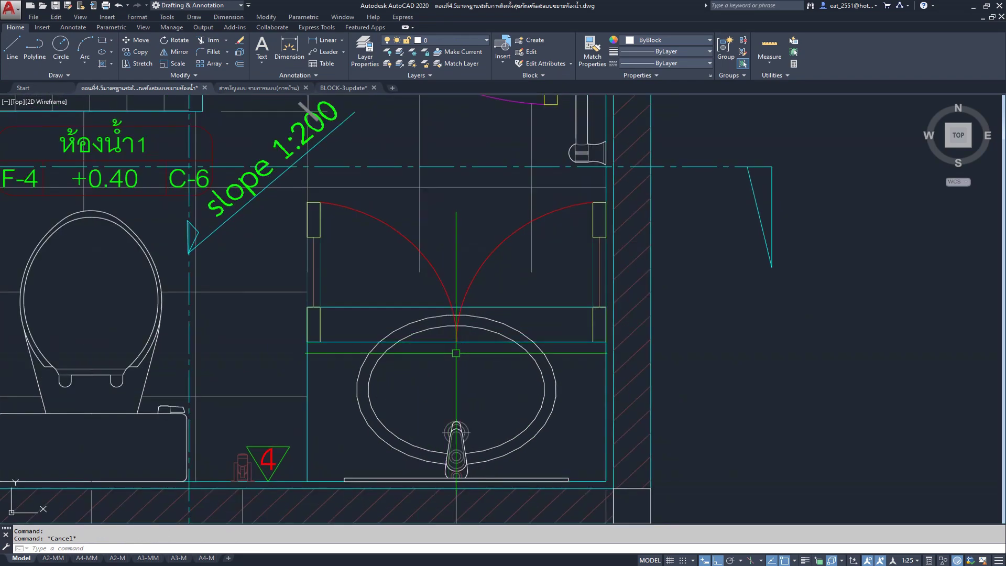
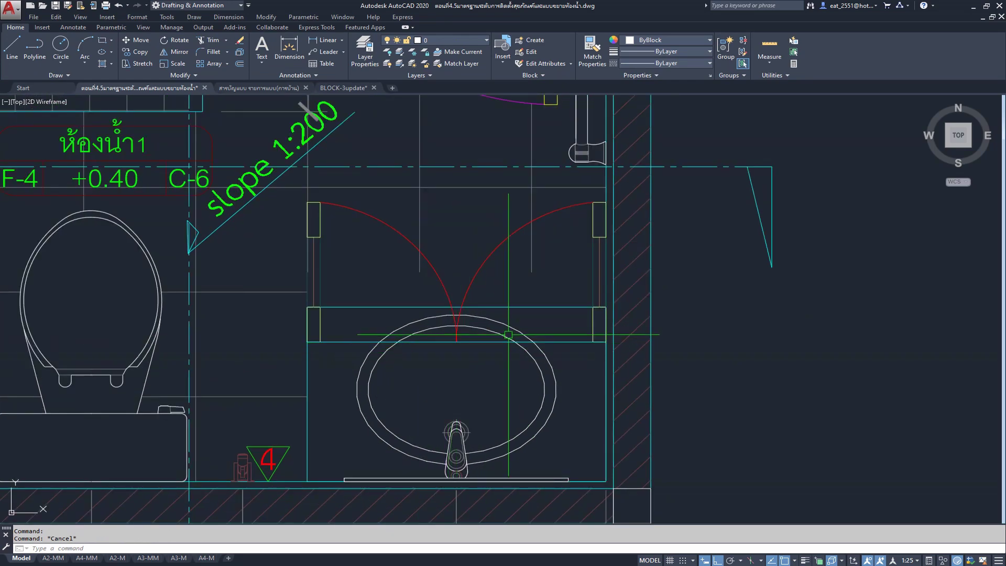
# - Erase the stray horizontal line across the washbasin counter in the bathroom 1 plan
pyautogui.click(520, 310)
pyautogui.press('Escape')
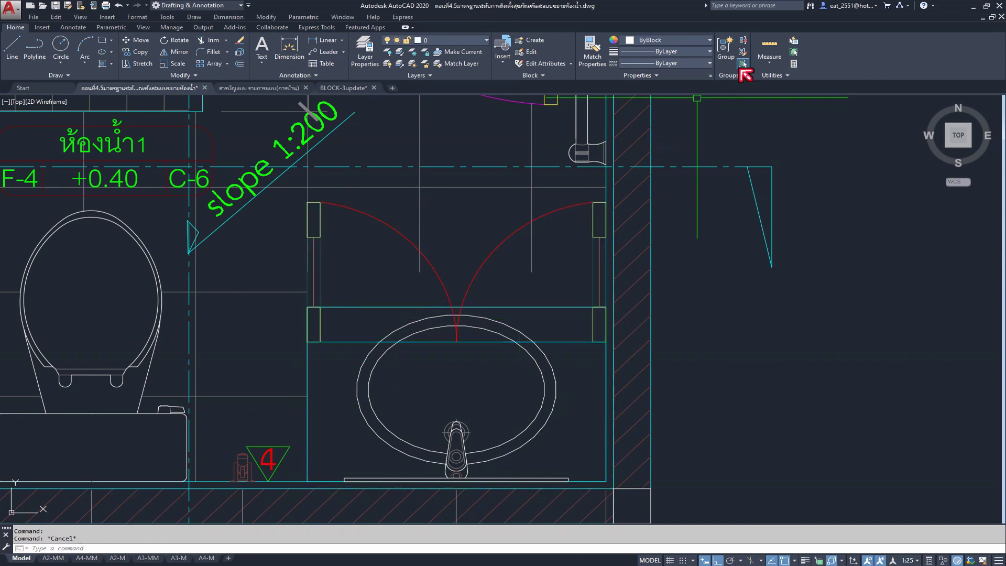
pyautogui.click(490, 305)
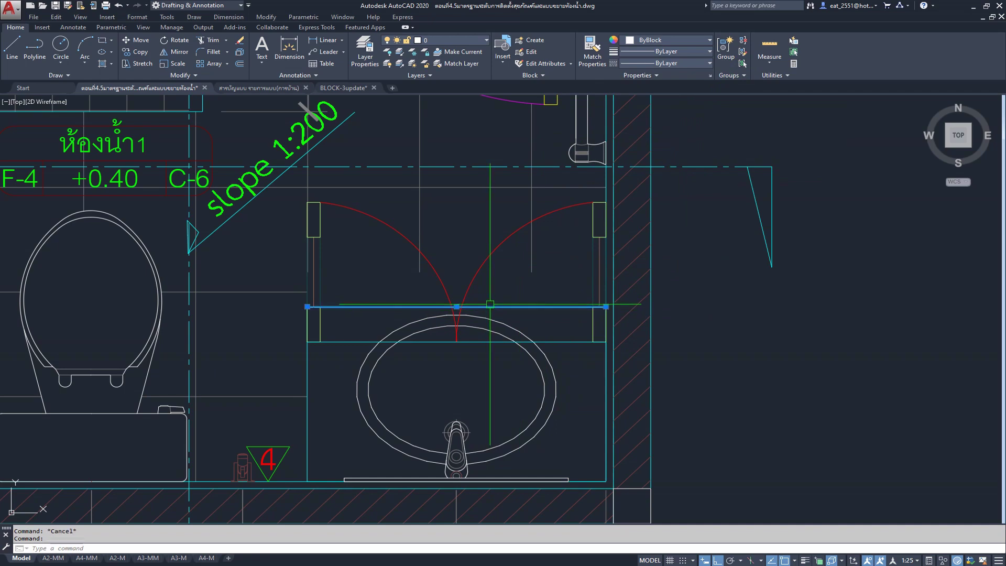
pyautogui.press('Delete')
pyautogui.scroll(-3, 509, 341)
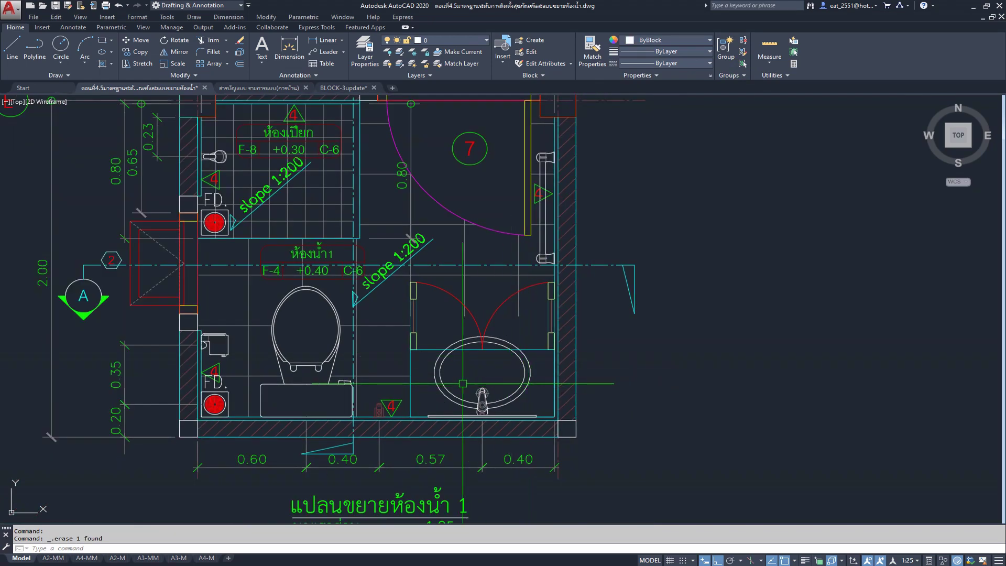
pyautogui.scroll(3, 462, 383)
pyautogui.scroll(-4, 462, 383)
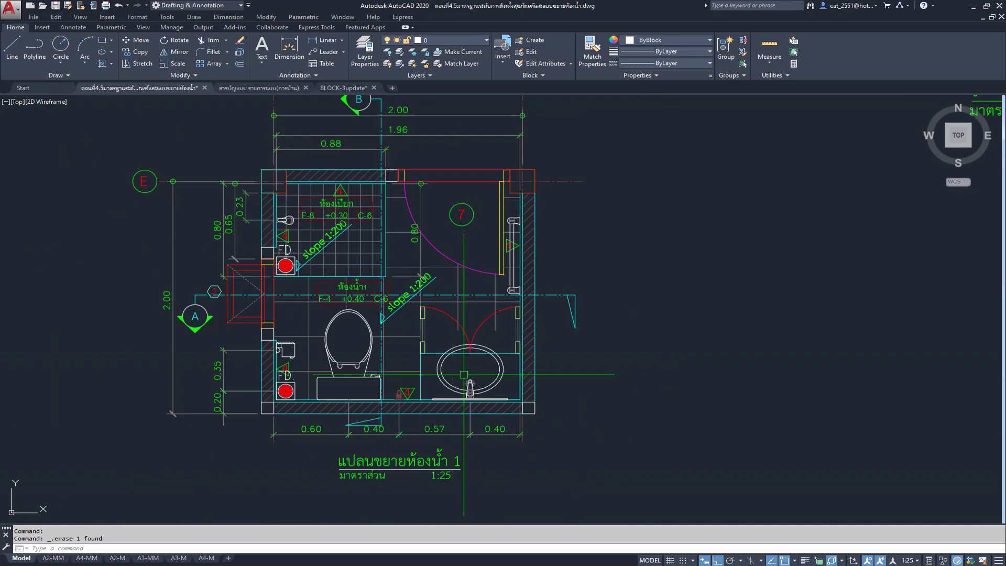
pyautogui.scroll(-3, 469, 366)
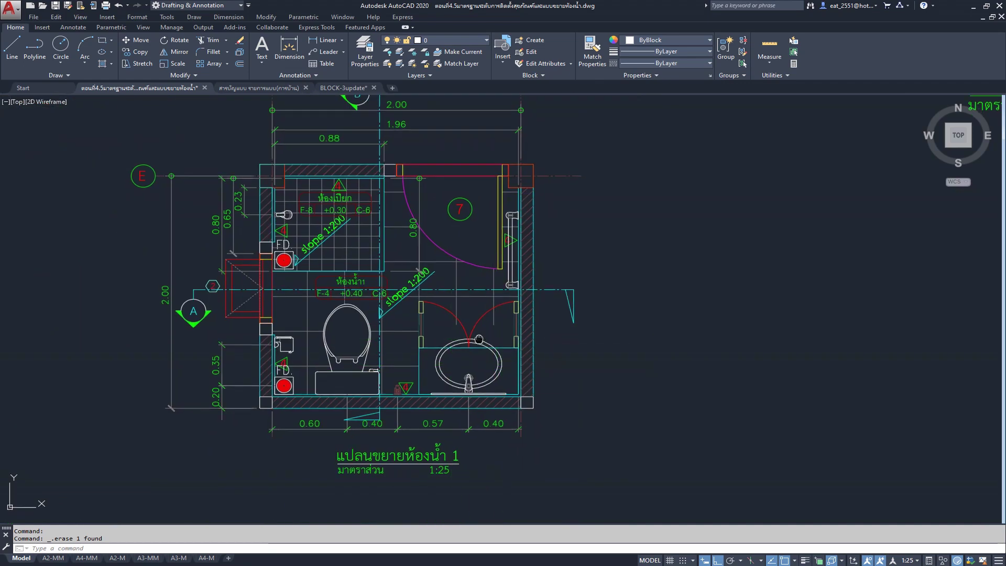
# - Zoom in on section A's sink cabinet and its two hatched doors
pyautogui.moveTo(468, 366); pyautogui.dragTo(537, 236, button='middle')
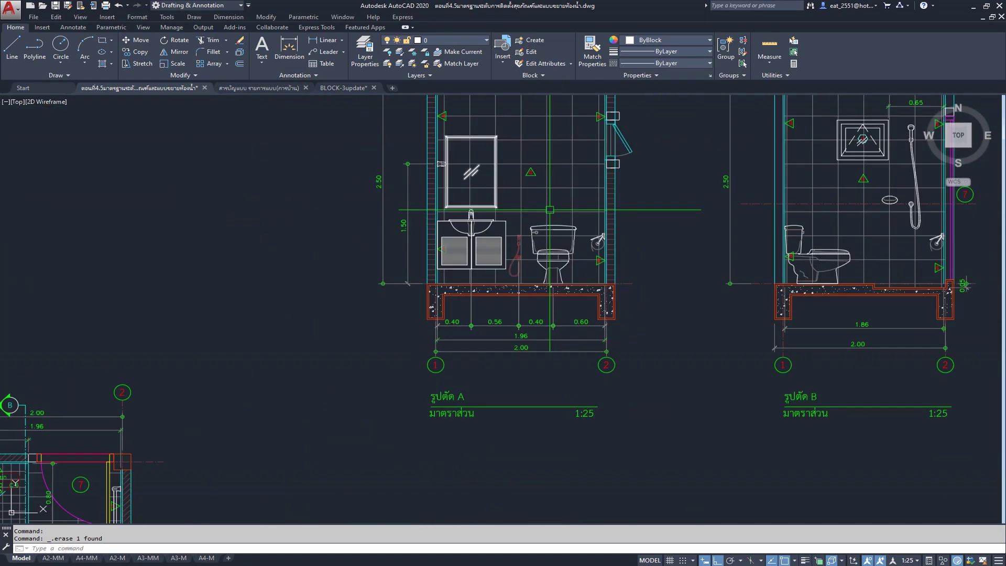
pyautogui.scroll(-3, 536, 236)
pyautogui.scroll(-2, 534, 222)
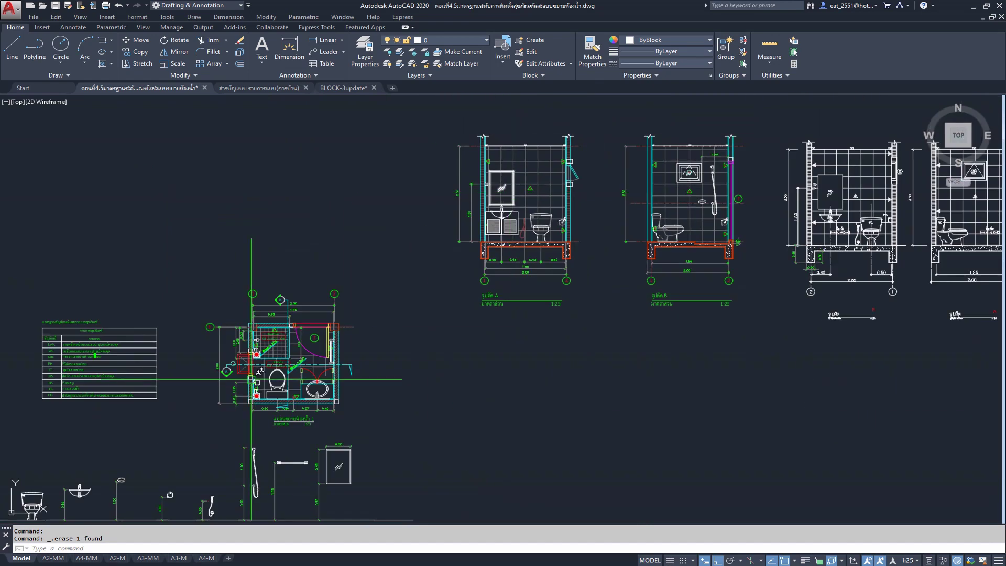
pyautogui.scroll(4, 534, 213)
pyautogui.moveTo(534, 213); pyautogui.dragTo(570, 244, button='middle')
pyautogui.scroll(2, 508, 321)
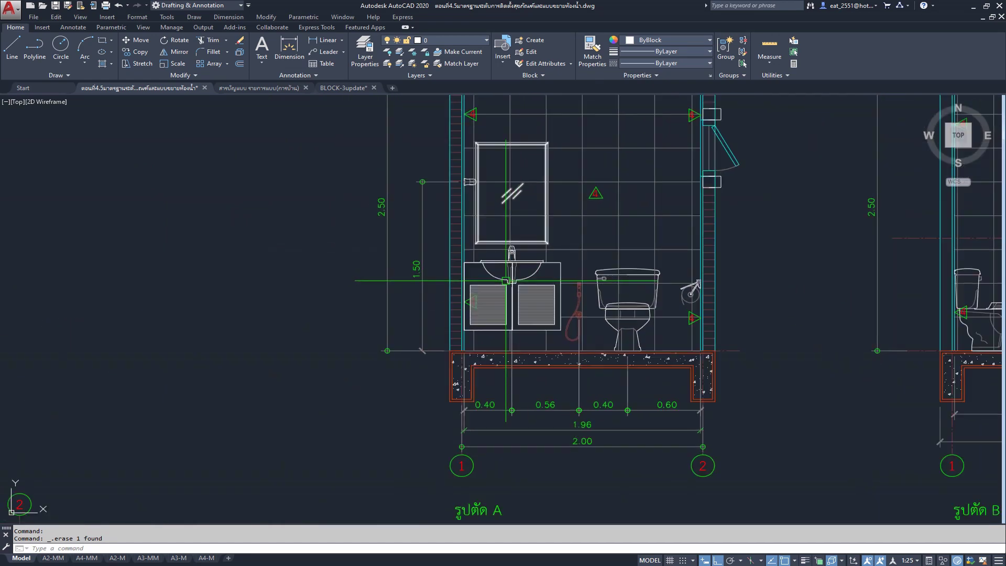
pyautogui.scroll(2, 508, 321)
pyautogui.scroll(3, 455, 261)
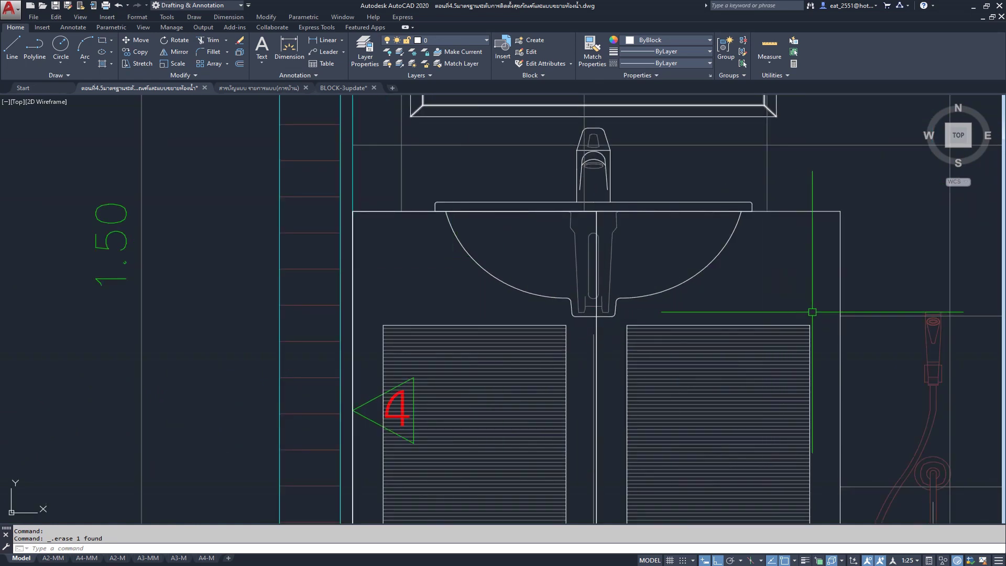
pyautogui.moveTo(474, 366); pyautogui.dragTo(440, 321, button='middle')
pyautogui.moveTo(384, 300); pyautogui.dragTo(384, 264, button='middle')
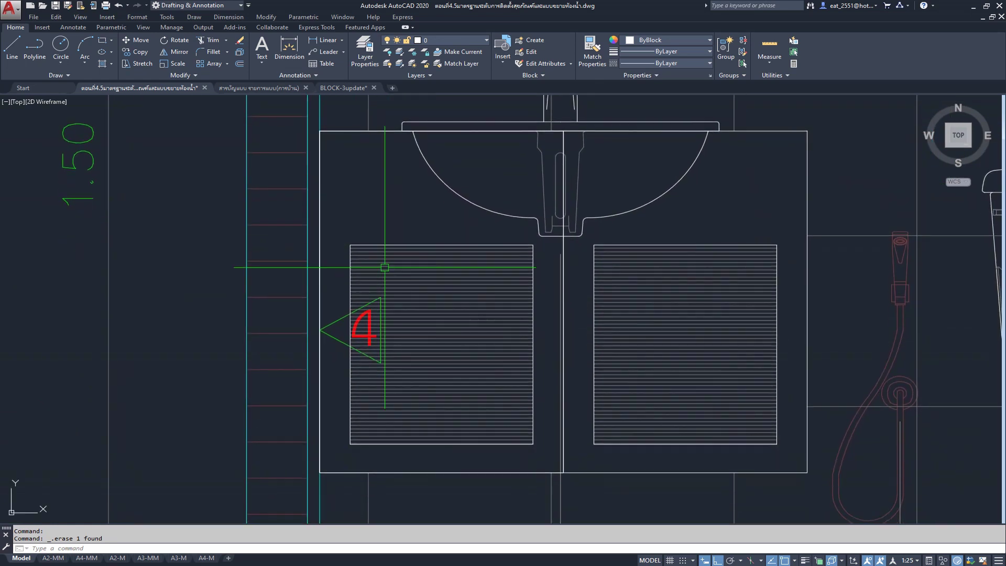
pyautogui.click(493, 471)
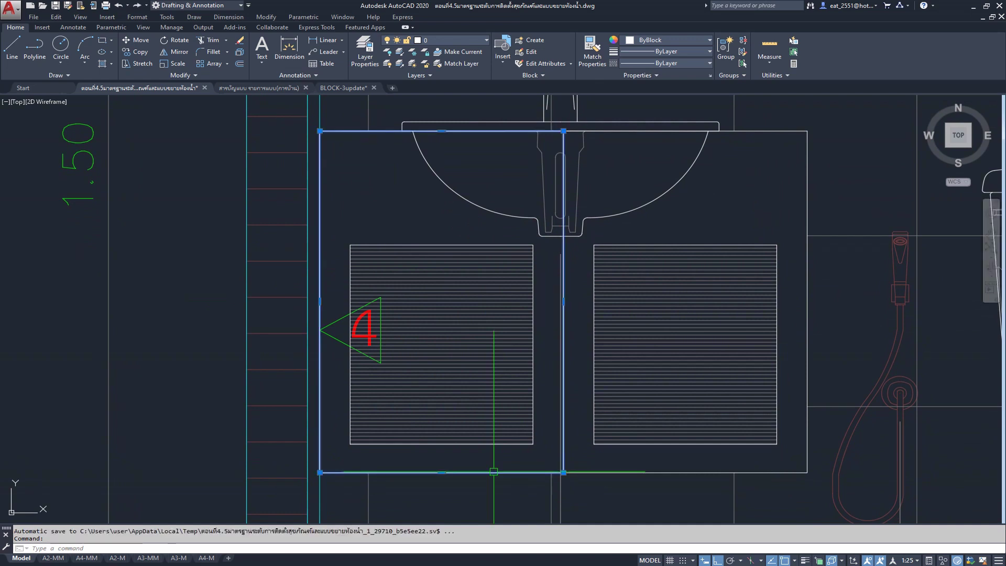
pyautogui.press('Escape')
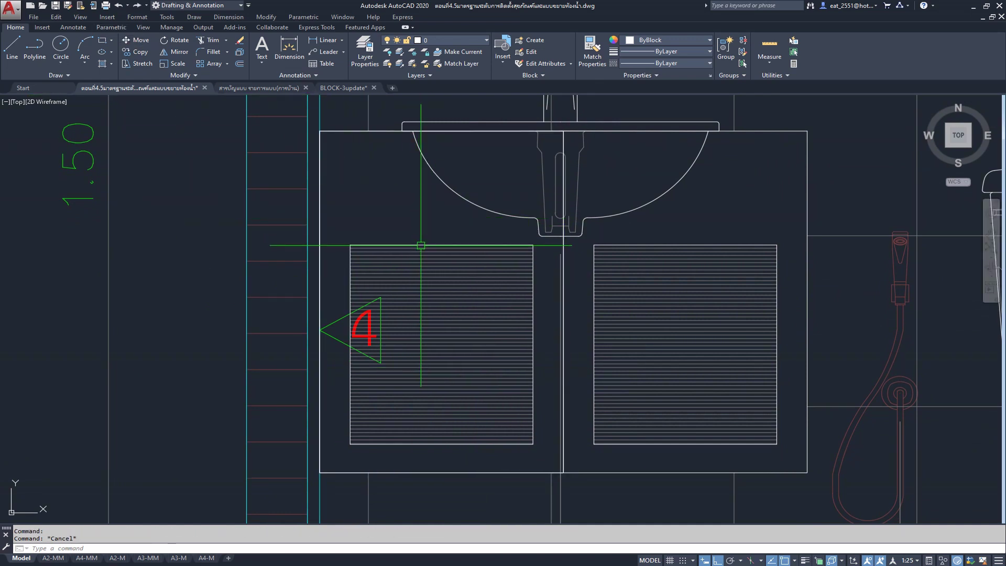
# - Explode the hatches of both the left and right cabinet doors
pyautogui.click(421, 245)
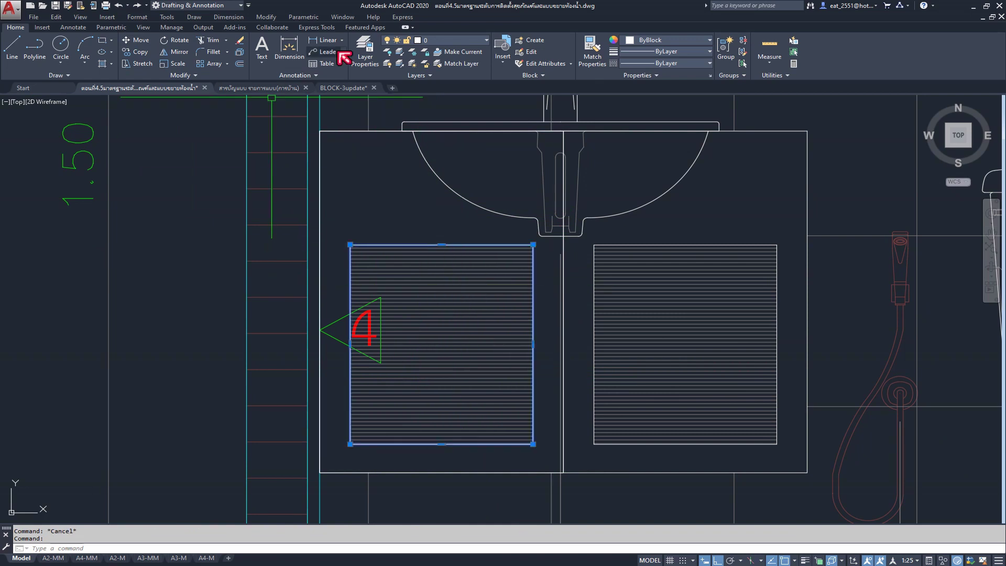
pyautogui.click(241, 52)
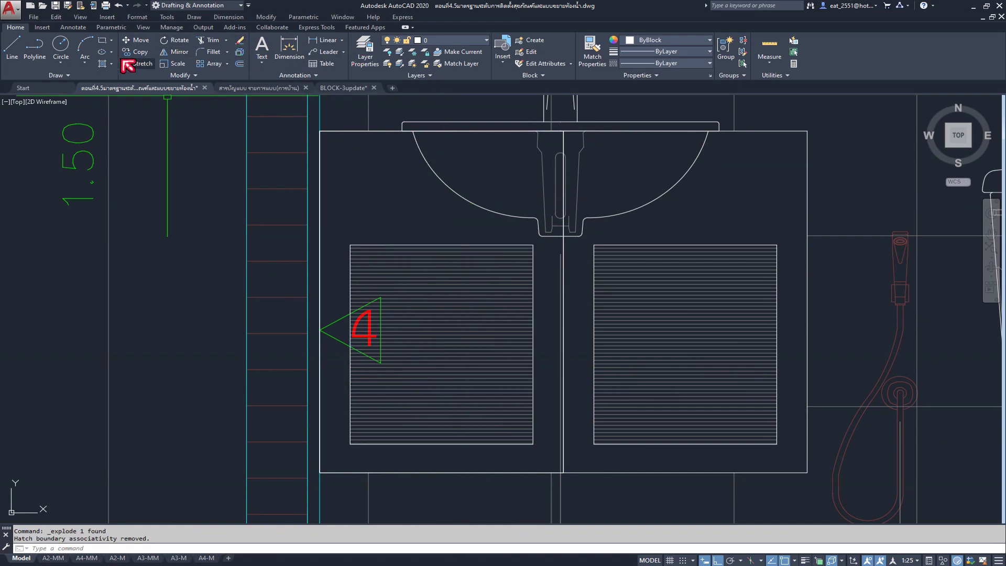
pyautogui.click(682, 243)
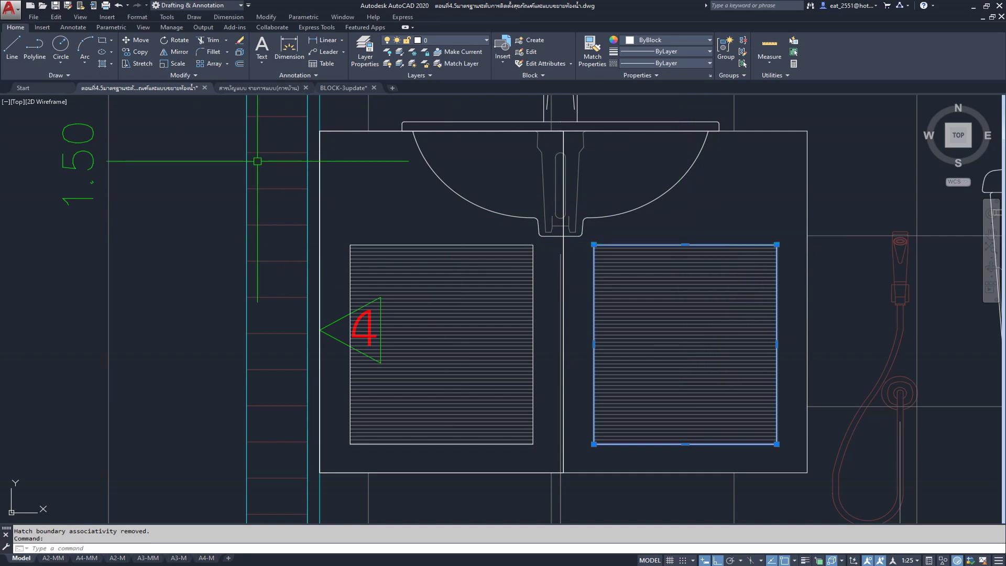
pyautogui.click(240, 52)
# - Copy the door top edge 0.05 upward and extend the new line to the cabinet edge
pyautogui.click(434, 244)
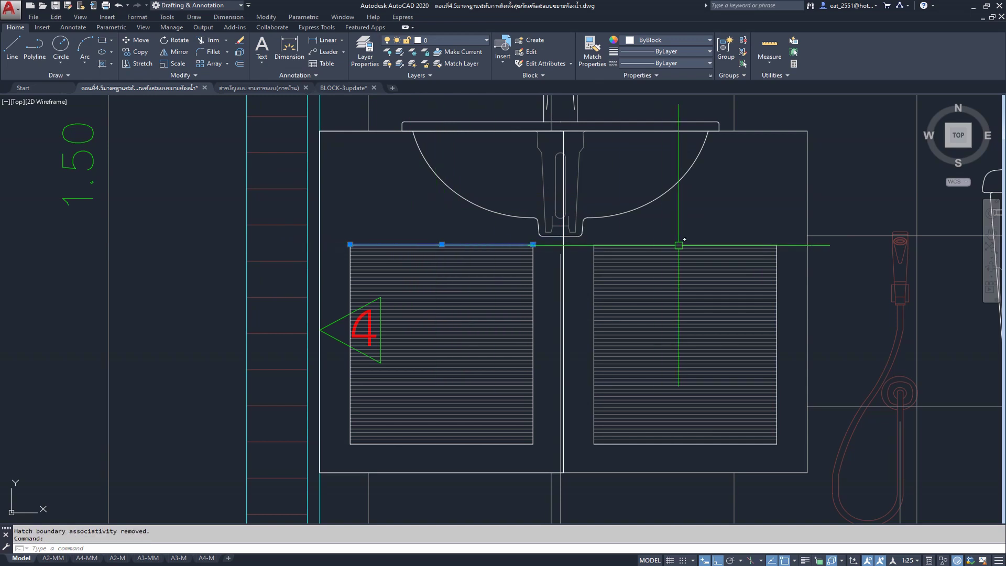
pyautogui.click(140, 52)
pyautogui.click(167, 327)
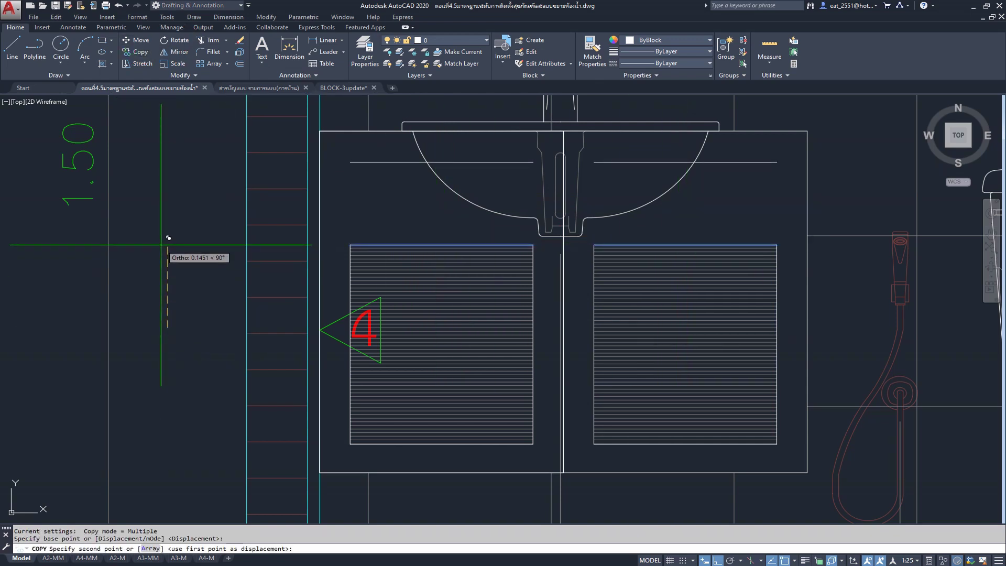
pyautogui.write('.05')
pyautogui.press('Return')
pyautogui.press('Return')
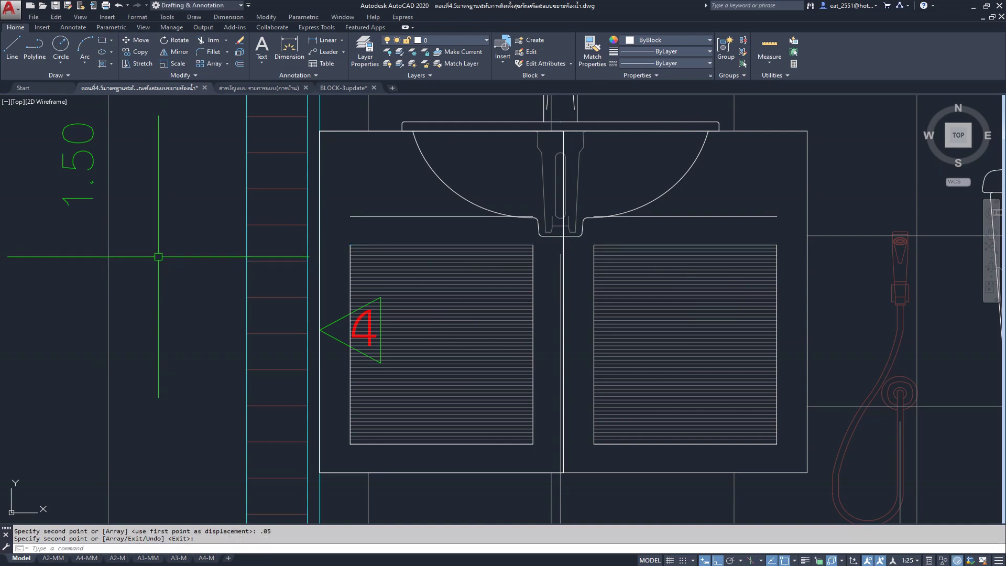
pyautogui.click(226, 41)
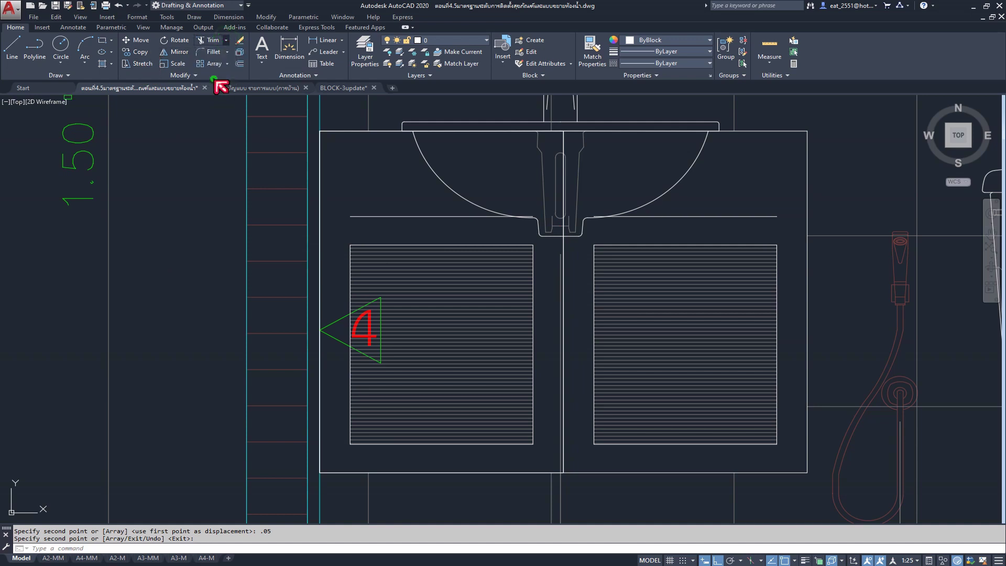
pyautogui.click(742, 216)
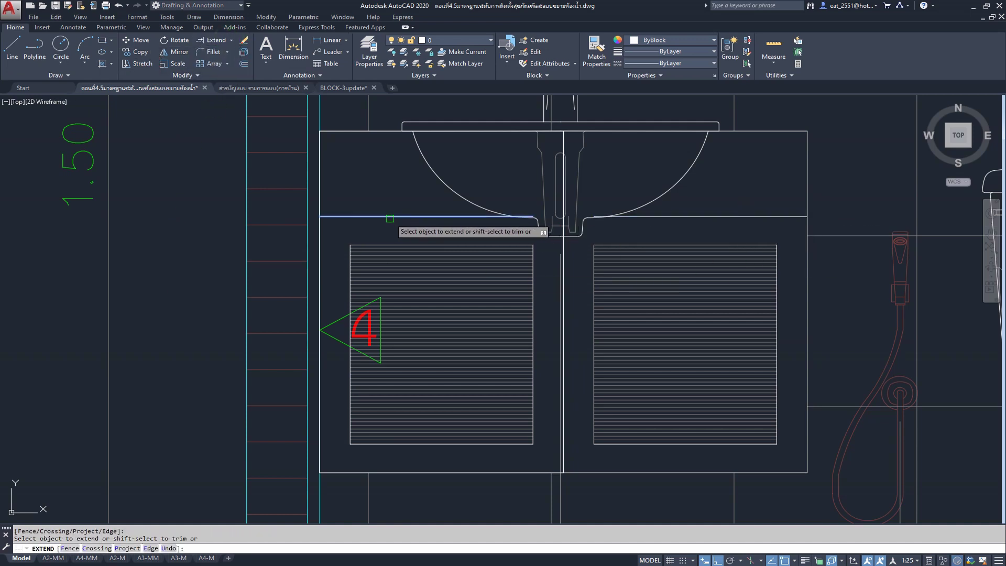
# - Finish extending the new ledge line toward the basin
pyautogui.scroll(5, 523, 220)
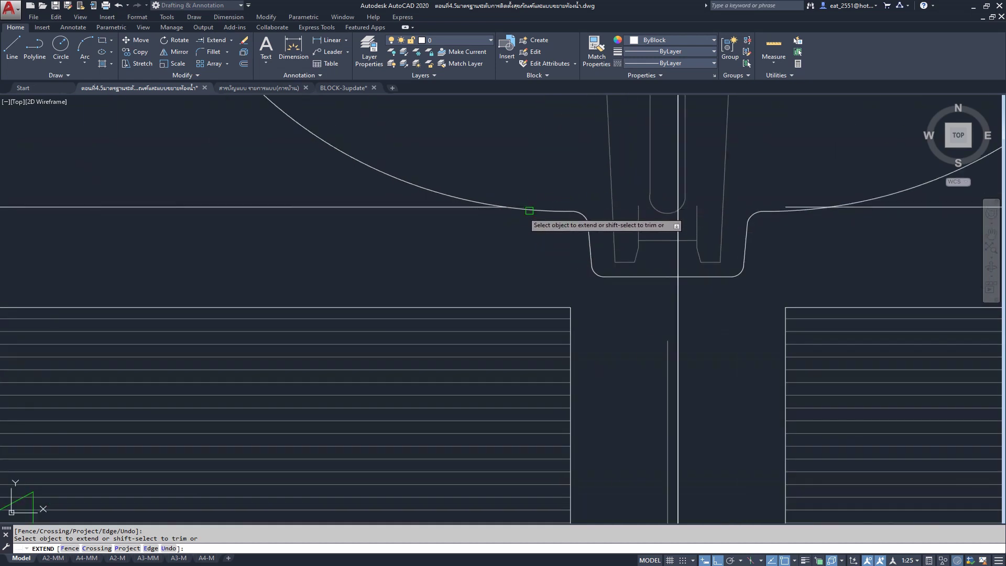
pyautogui.scroll(-3, 633, 247)
pyautogui.scroll(4, 543, 227)
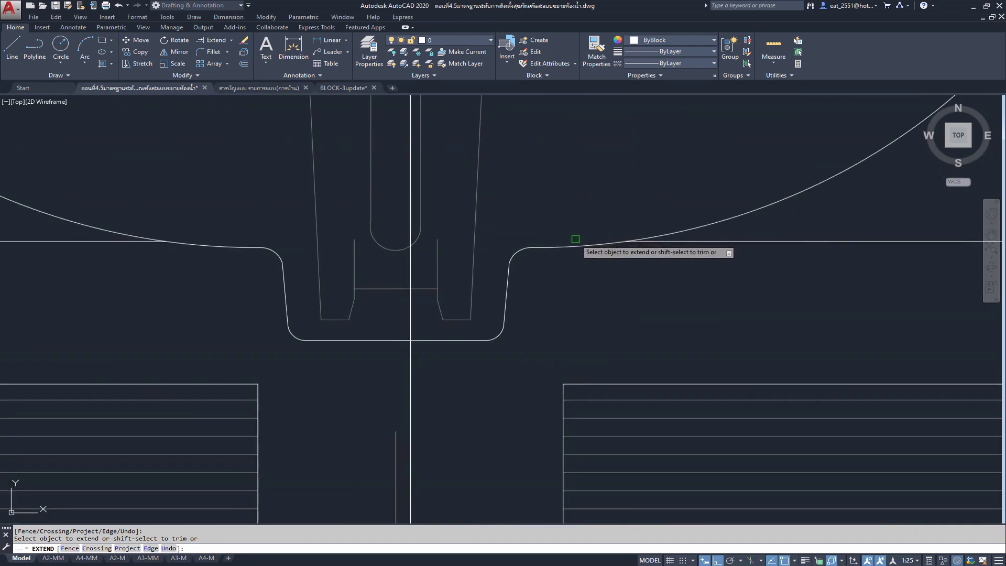
pyautogui.scroll(-3, 575, 239)
pyautogui.scroll(-2, 521, 240)
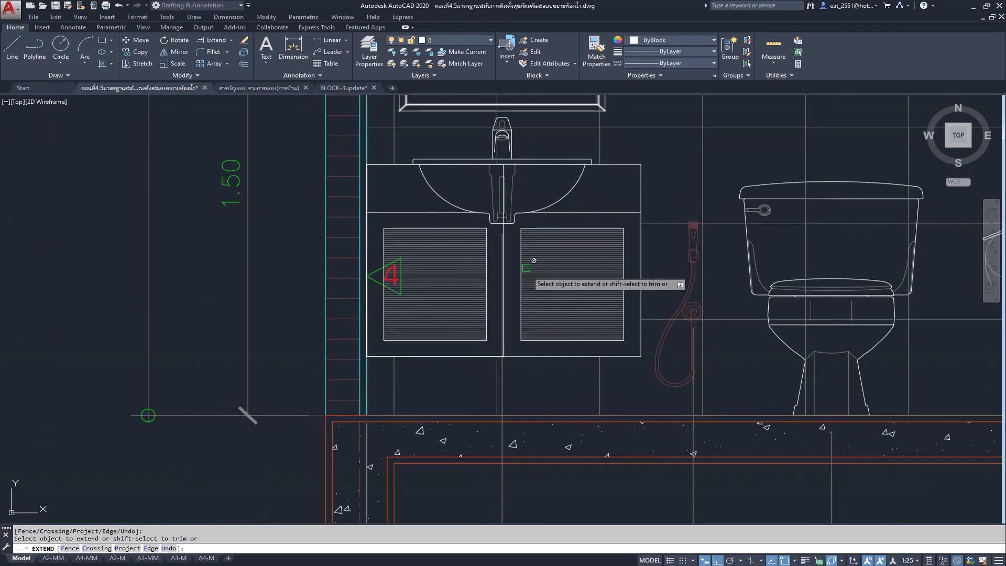
pyautogui.press('Escape')
# - Move the top end of the vertical line between the doors up to the sink drain
pyautogui.scroll(5, 514, 328)
pyautogui.scroll(2, 514, 328)
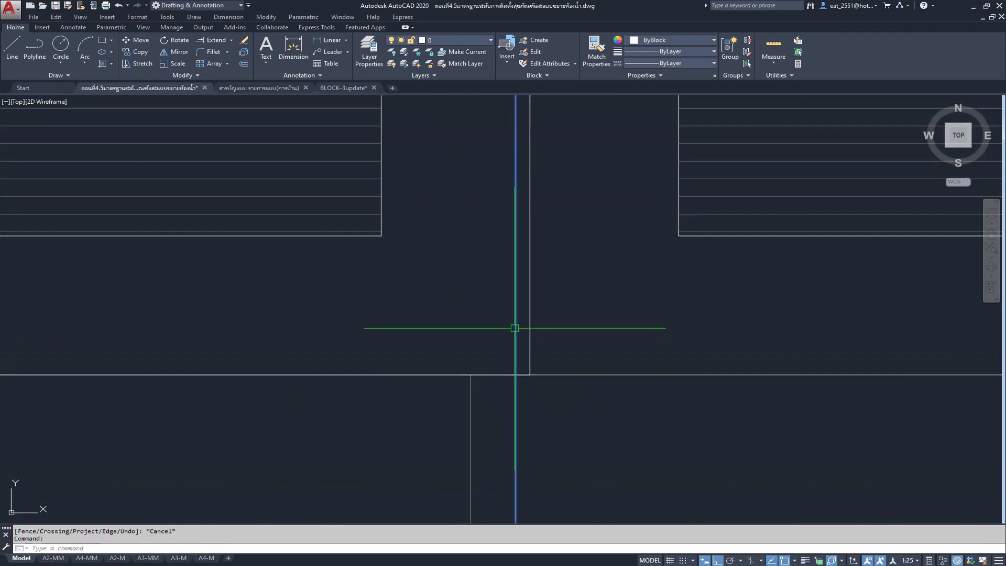
pyautogui.click(514, 328)
pyautogui.scroll(-4, 514, 328)
pyautogui.scroll(-2, 502, 324)
pyautogui.scroll(4, 487, 324)
pyautogui.scroll(2, 486, 323)
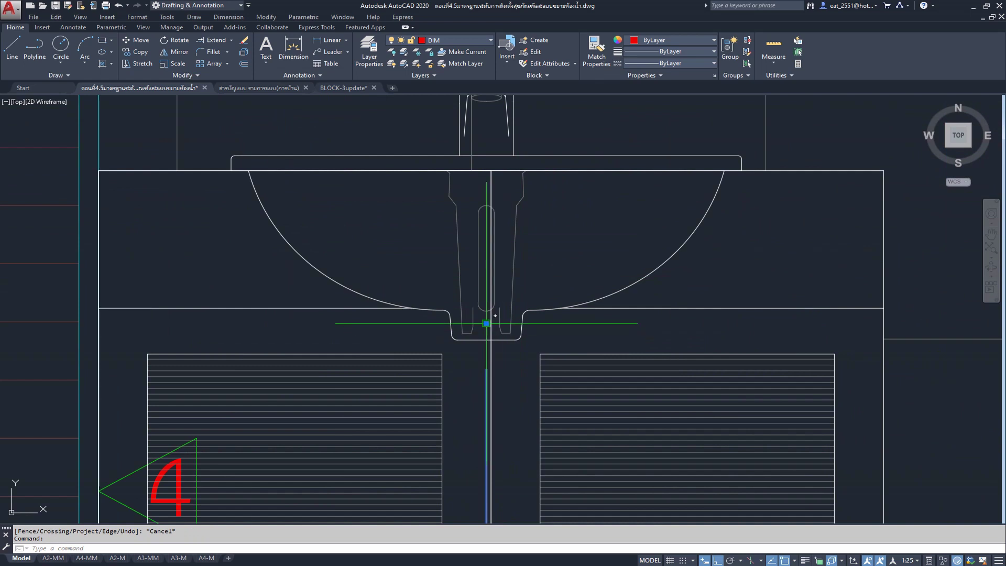
pyautogui.scroll(-6, 485, 283)
pyautogui.scroll(3, 482, 251)
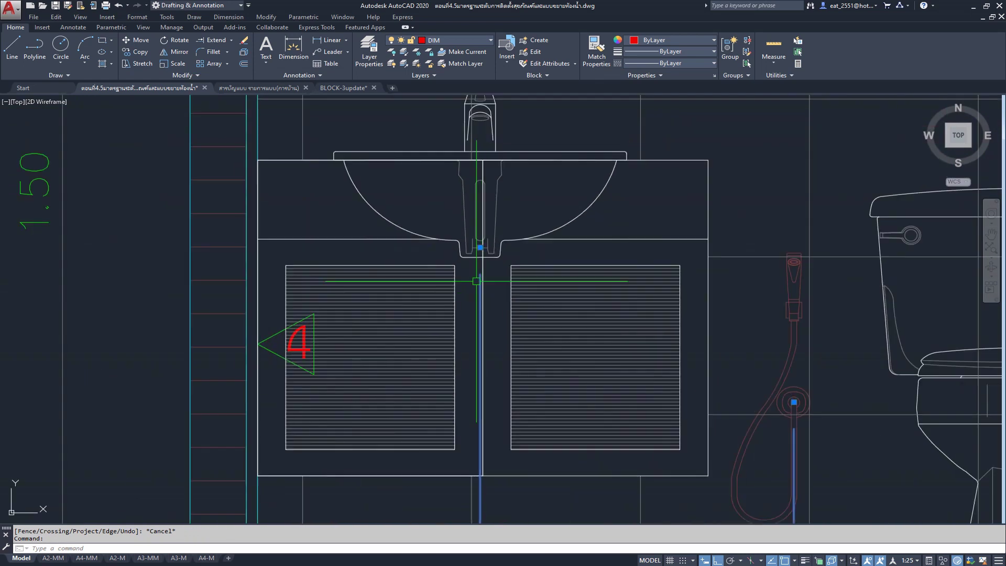
pyautogui.click(481, 248)
# - Review the cabinet, then select the sink and faucet block
pyautogui.scroll(2, 492, 198)
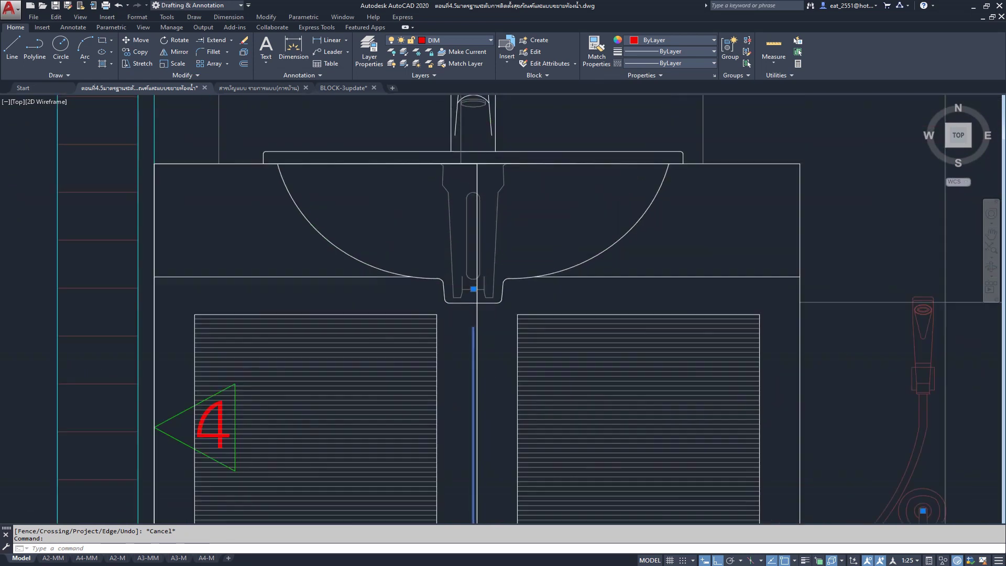
pyautogui.scroll(2, 490, 178)
pyautogui.scroll(-4, 472, 180)
pyautogui.scroll(1, 470, 182)
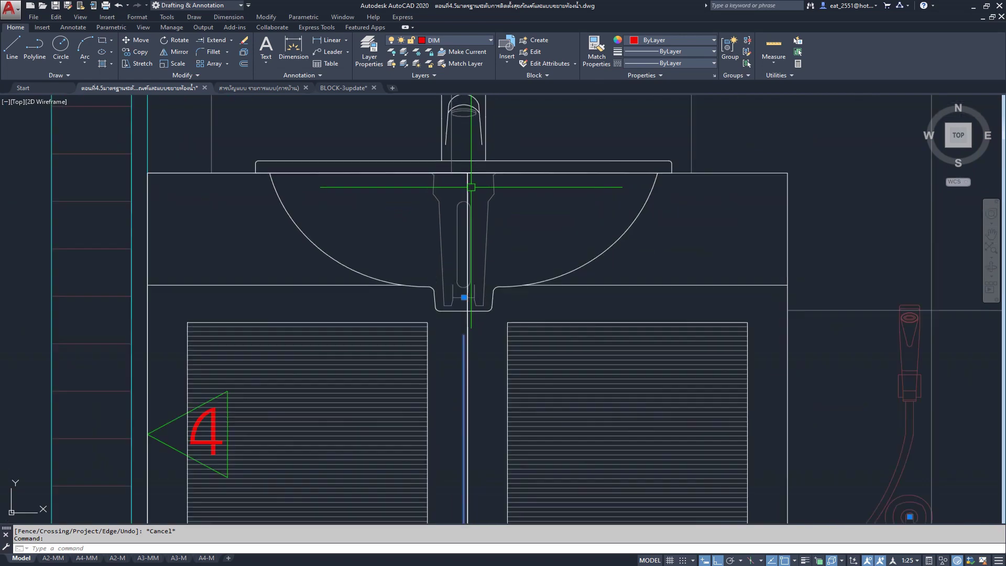
pyautogui.scroll(1, 467, 185)
pyautogui.scroll(-2, 472, 220)
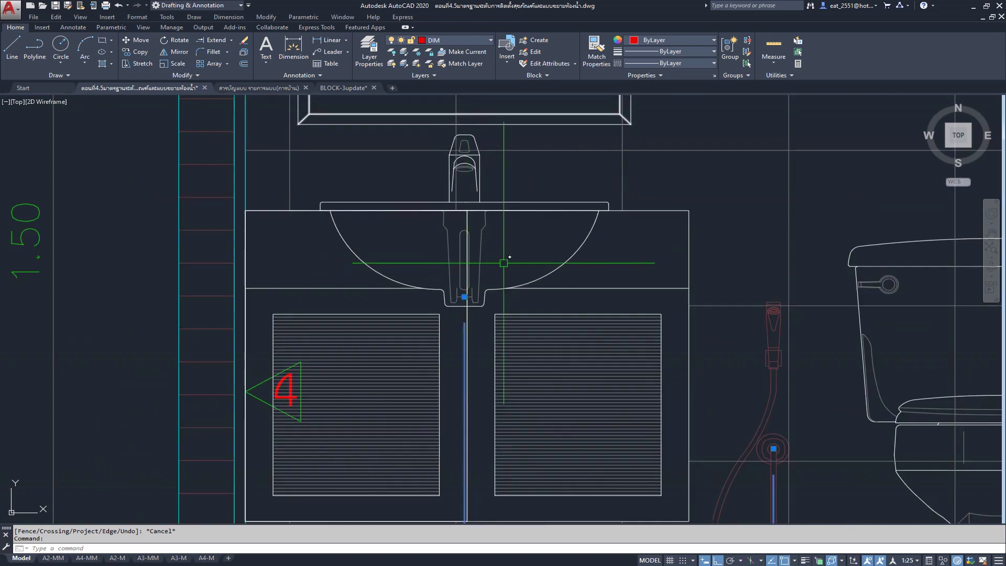
pyautogui.scroll(-1, 497, 259)
pyautogui.scroll(-2, 479, 266)
pyautogui.scroll(-1, 474, 269)
pyautogui.scroll(4, 455, 270)
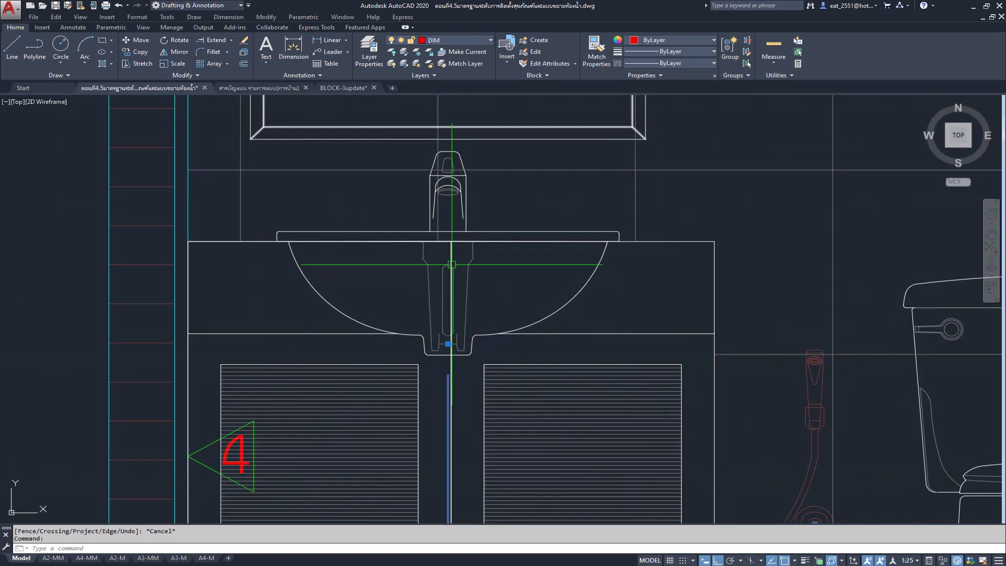
pyautogui.scroll(-1, 442, 271)
pyautogui.press('Escape')
pyautogui.click(425, 259)
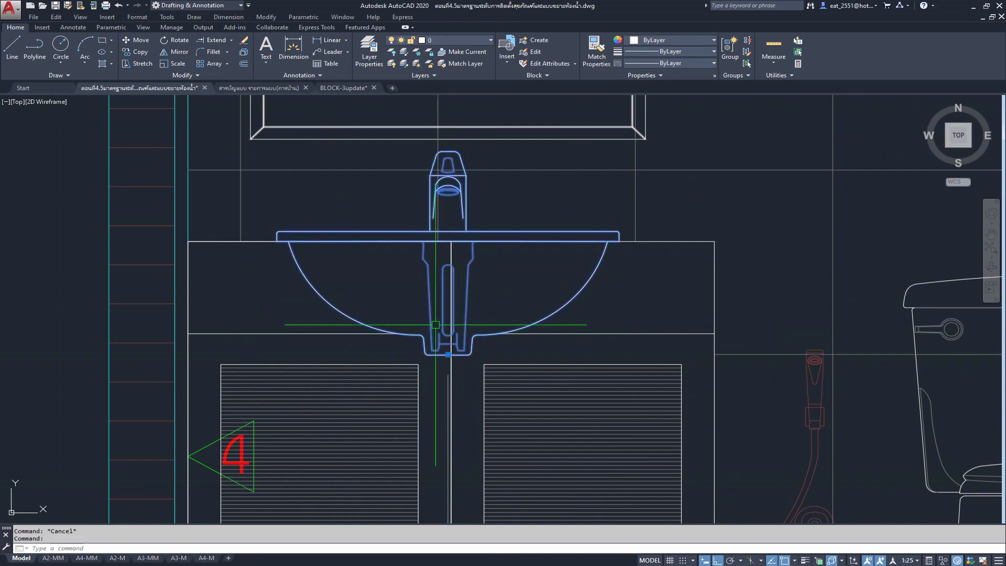
pyautogui.scroll(3, 435, 325)
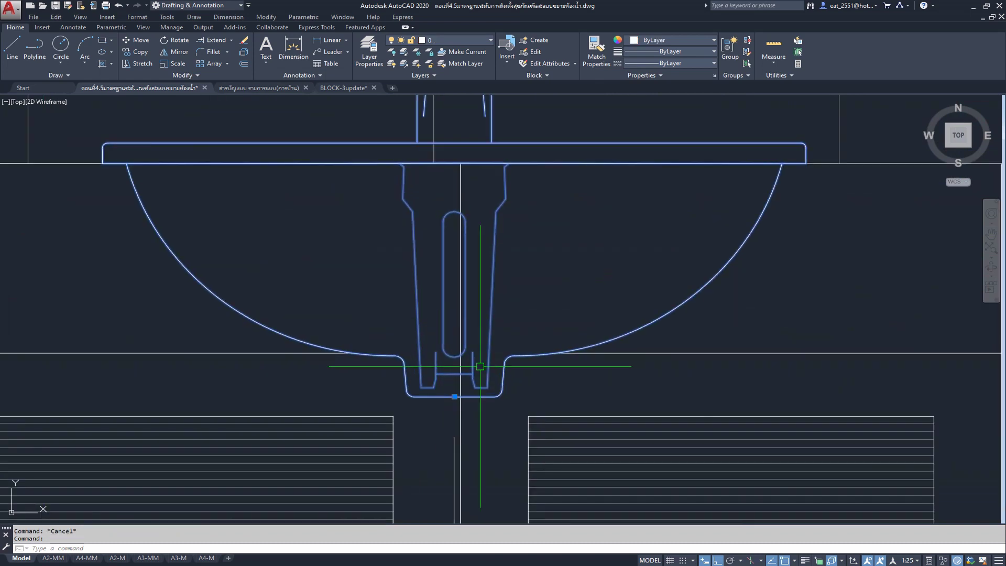
pyautogui.click(129, 42)
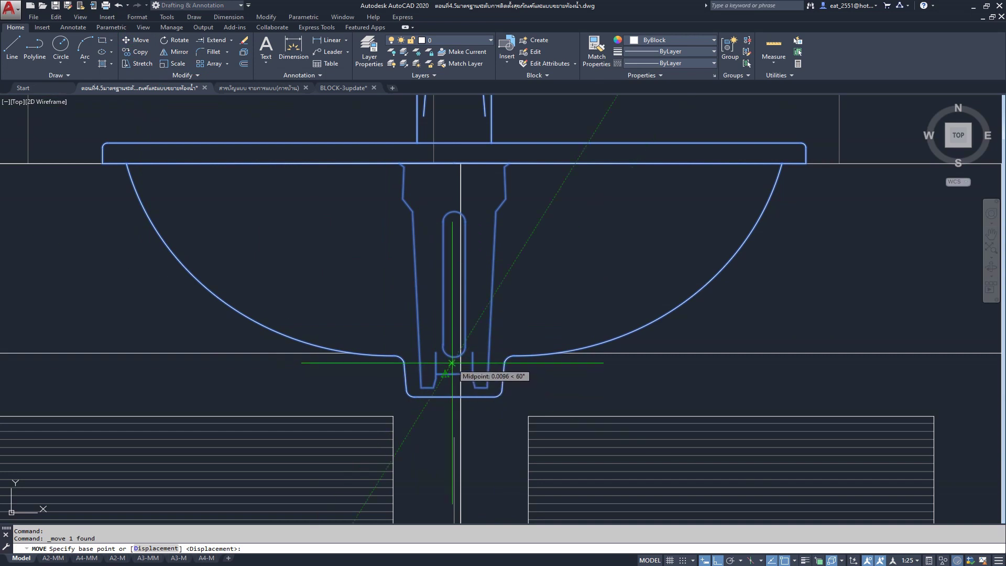
pyautogui.scroll(-6, 454, 362)
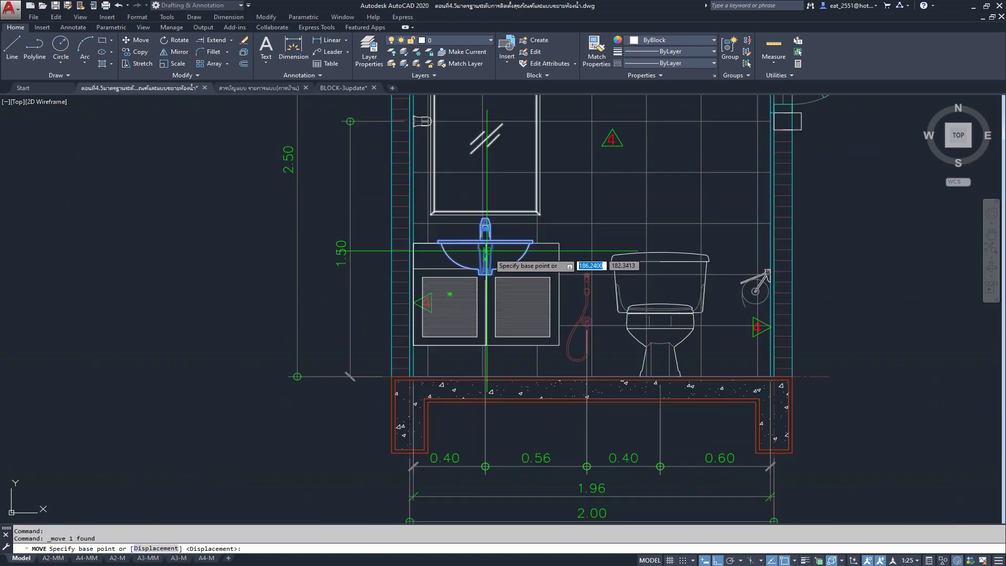
pyautogui.scroll(3, 477, 300)
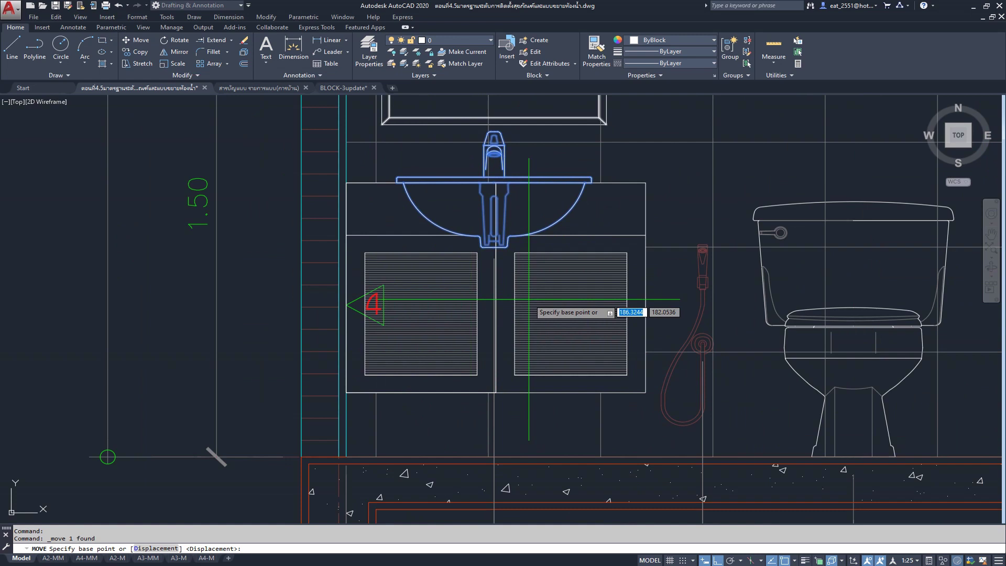
pyautogui.press('Escape')
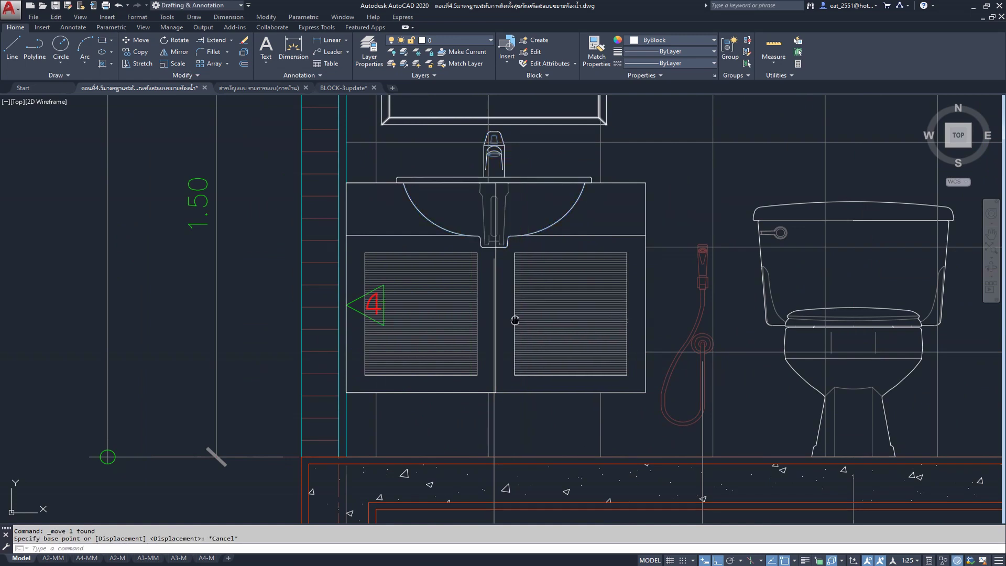
pyautogui.scroll(1, 335, 246)
pyautogui.scroll(1, 336, 205)
pyautogui.scroll(-2, 340, 202)
pyautogui.scroll(1, 364, 196)
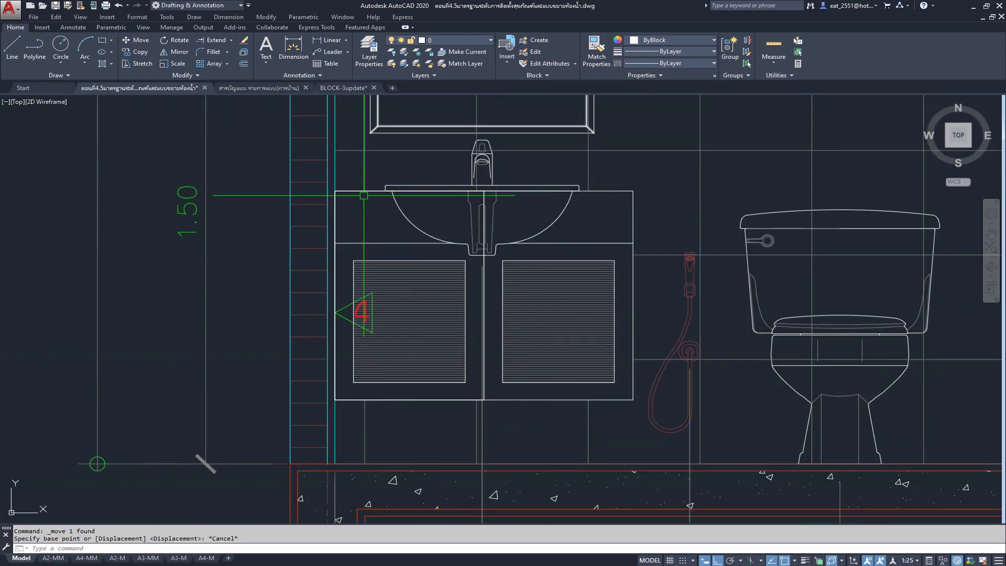
pyautogui.click(365, 190)
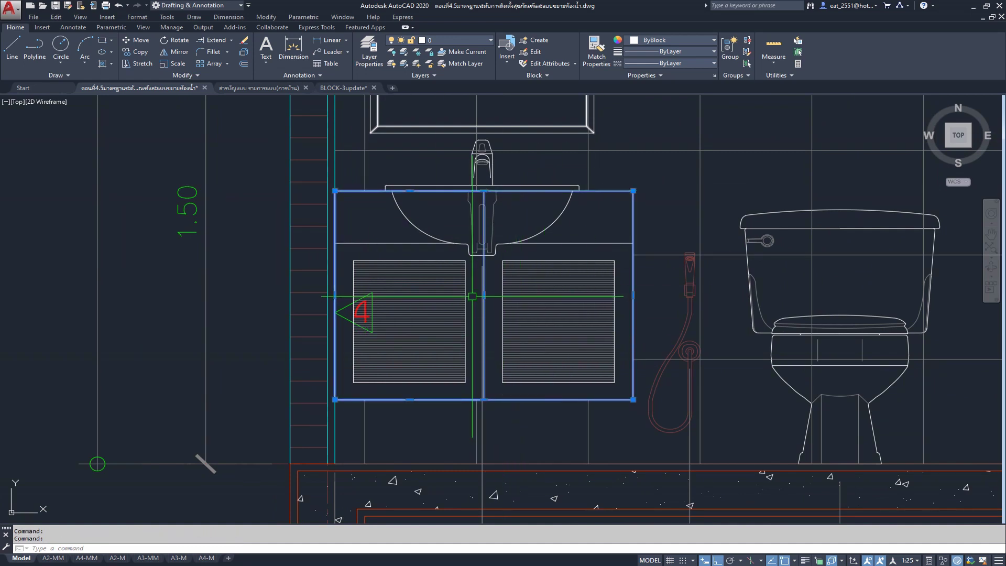
pyautogui.moveTo(474, 374); pyautogui.dragTo(468, 280, button='middle')
pyautogui.moveTo(434, 318); pyautogui.dragTo(433, 332, button='middle')
pyautogui.press('Escape')
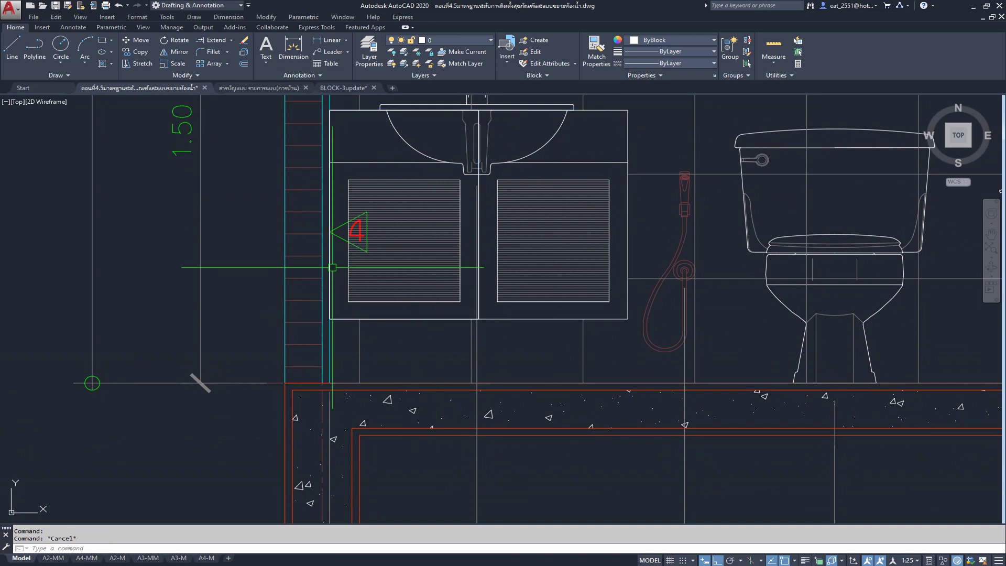
# - Add a 0.80 linear dimension between the cabinet's bottom corners, placed below it
pyautogui.click(330, 43)
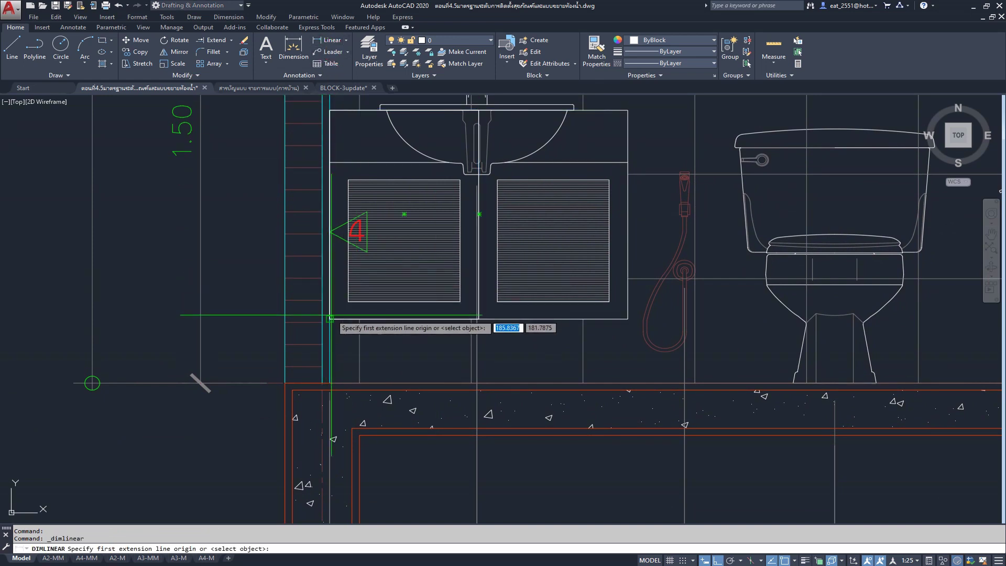
pyautogui.click(329, 319)
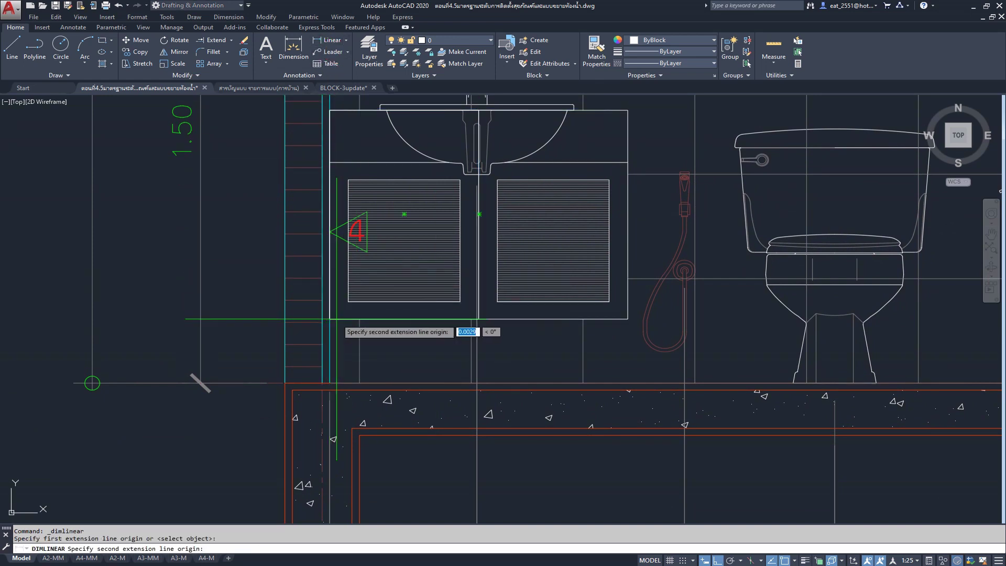
pyautogui.click(631, 318)
pyautogui.click(624, 358)
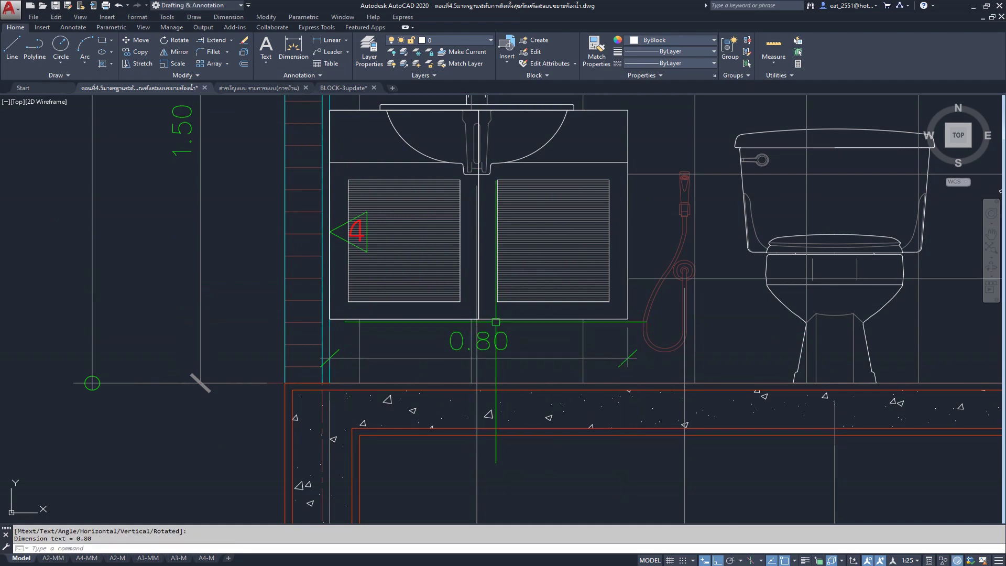
pyautogui.moveTo(484, 325); pyautogui.dragTo(488, 401, button='middle')
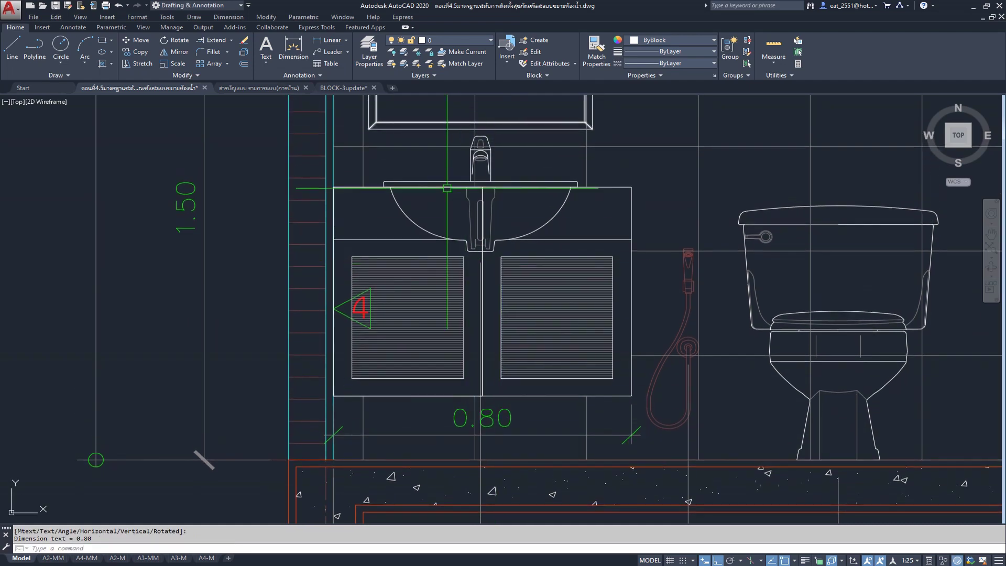
pyautogui.scroll(-3, 471, 294)
pyautogui.scroll(2, 493, 316)
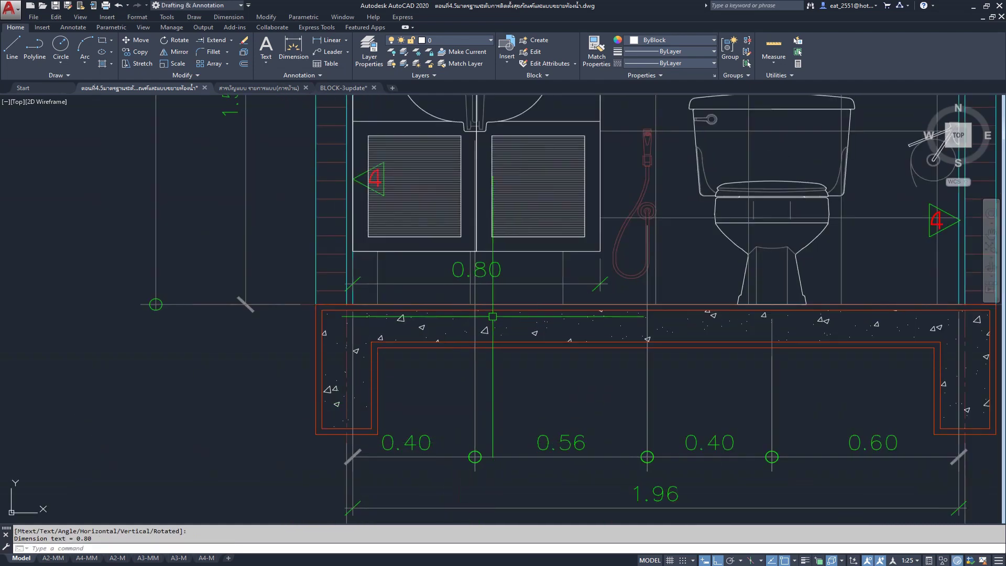
# - Erase the leftover outline below the left half of the sink cabinet
pyautogui.scroll(1, 456, 317)
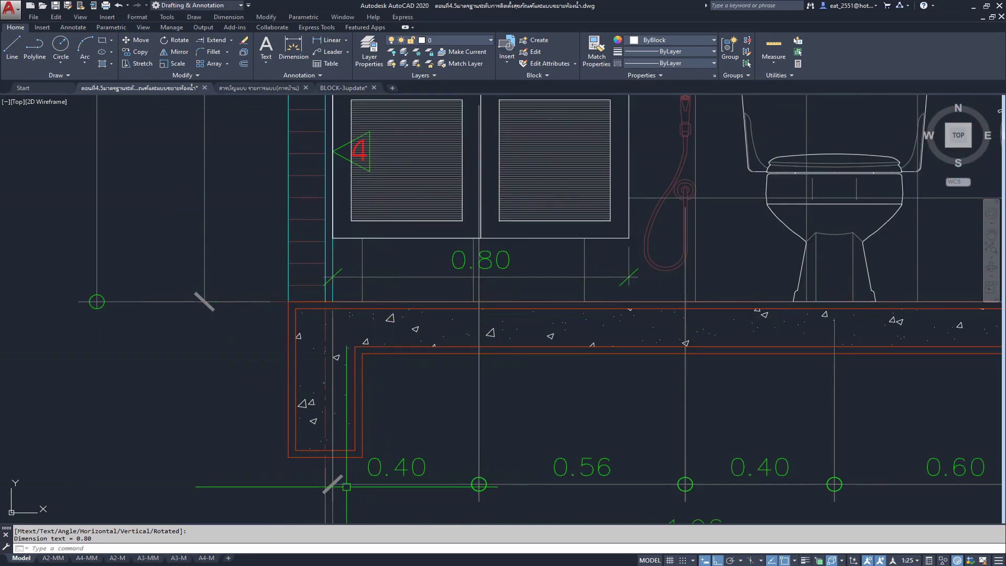
pyautogui.click(376, 468)
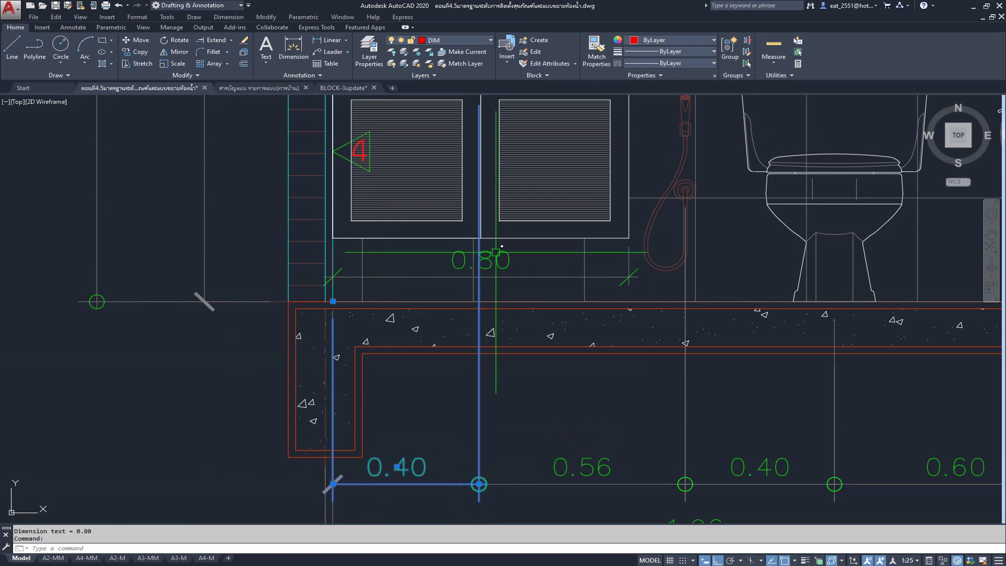
pyautogui.scroll(2, 490, 249)
pyautogui.moveTo(480, 223)
pyautogui.mouseDown(button='middle')
pyautogui.moveTo(501, 239)
pyautogui.moveTo(478, 265)
pyautogui.mouseUp(button='middle')
pyautogui.scroll(1, 479, 269)
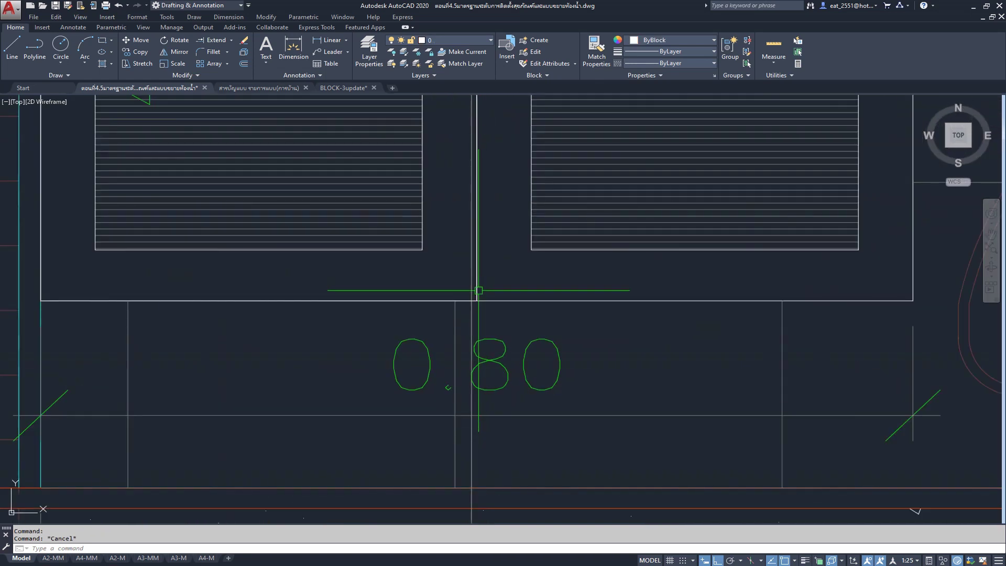
pyautogui.click(478, 291)
pyautogui.scroll(-3, 521, 345)
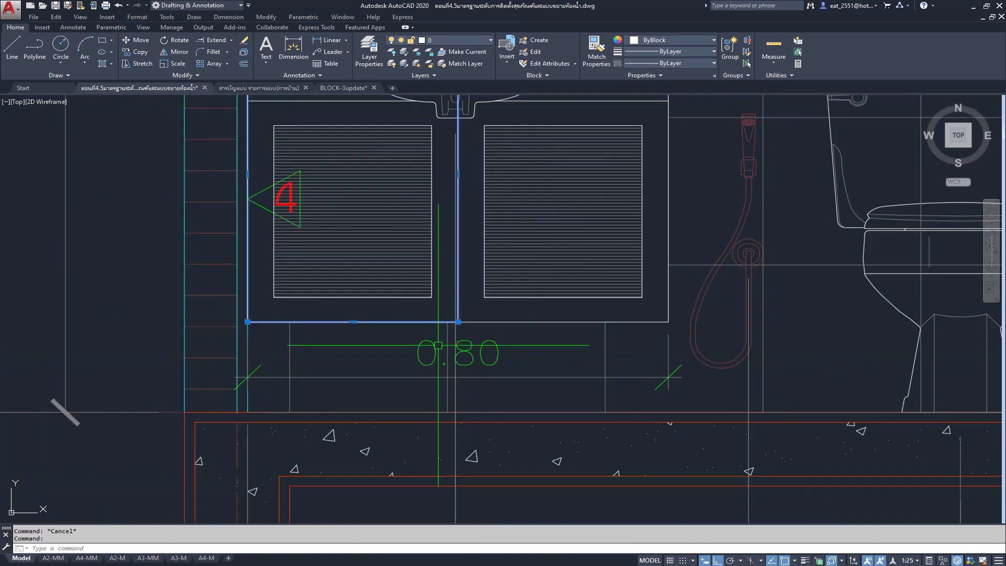
pyautogui.press('Delete')
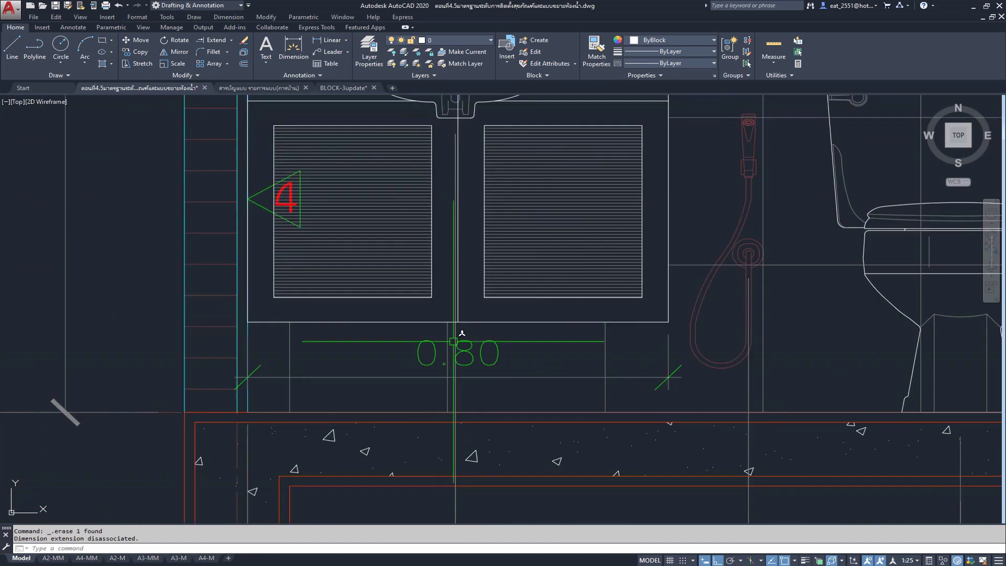
# - Inspect the floor dimensions, selecting and then deselecting the 0.56 dimension
pyautogui.scroll(3, 462, 333)
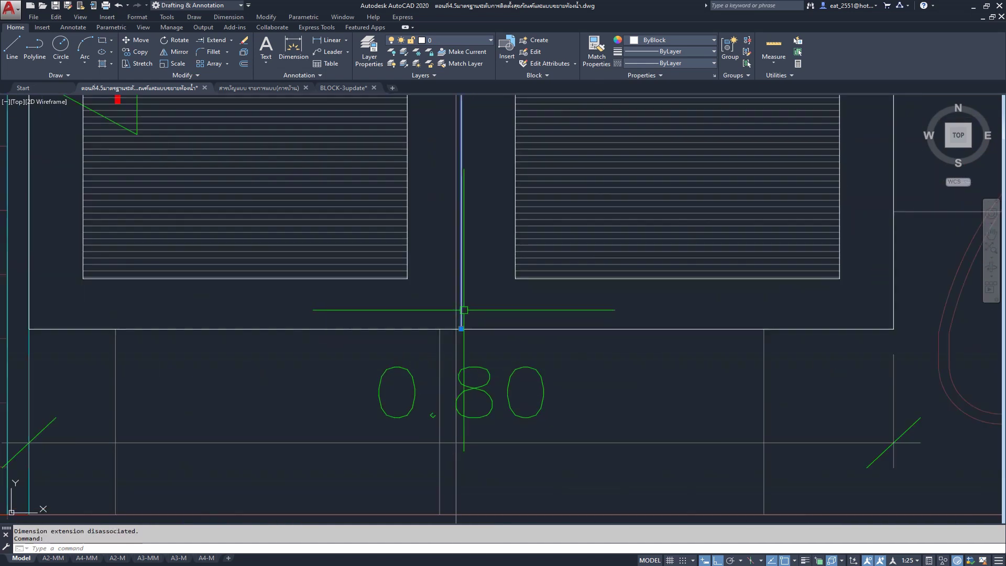
pyautogui.scroll(-5, 457, 316)
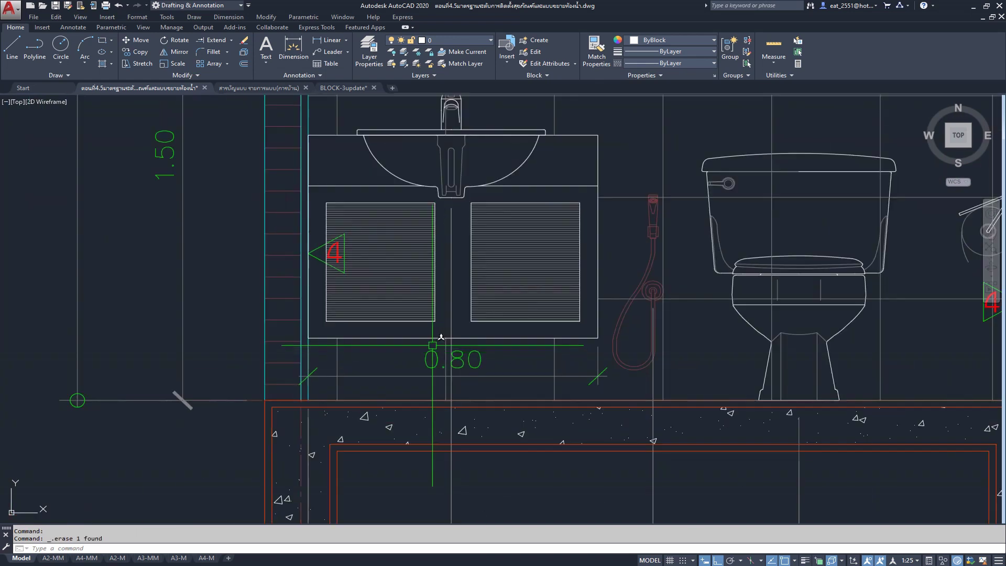
pyautogui.scroll(2, 426, 347)
pyautogui.scroll(1, 404, 292)
pyautogui.scroll(1, 417, 278)
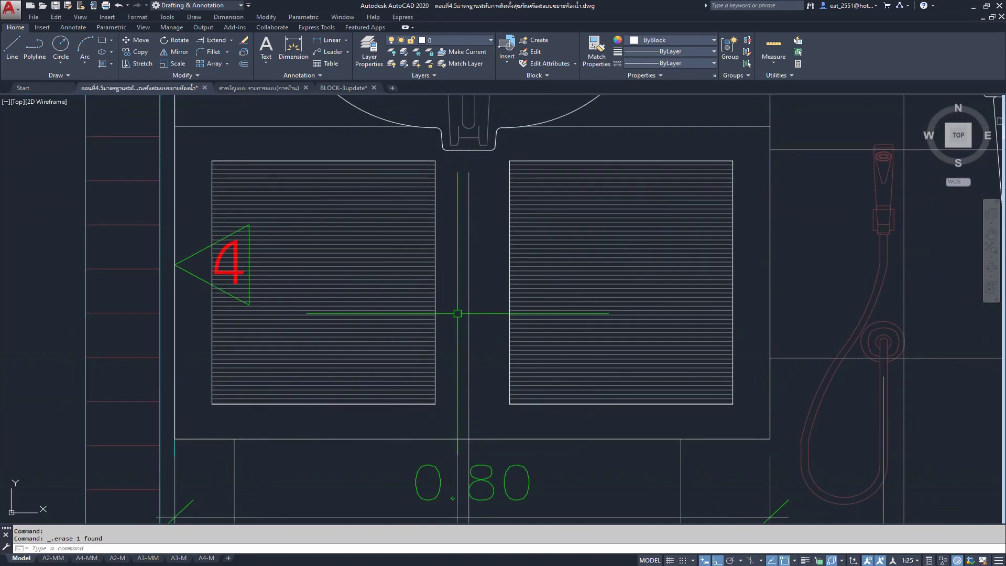
pyautogui.scroll(-1, 460, 313)
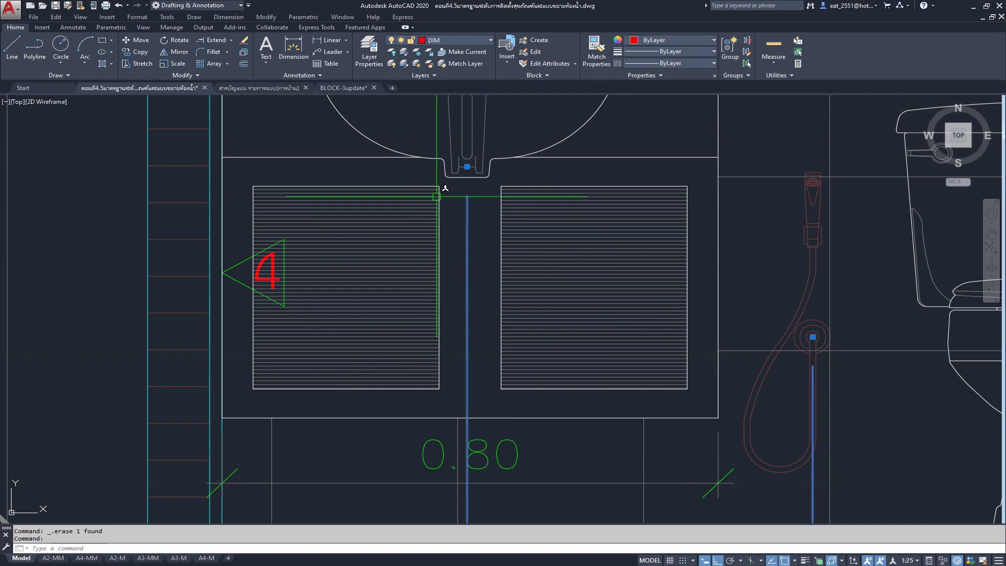
pyautogui.click(428, 189)
pyautogui.scroll(-2, 443, 209)
pyautogui.scroll(2, 478, 240)
pyautogui.moveTo(478, 240); pyautogui.dragTo(471, 221, button='middle')
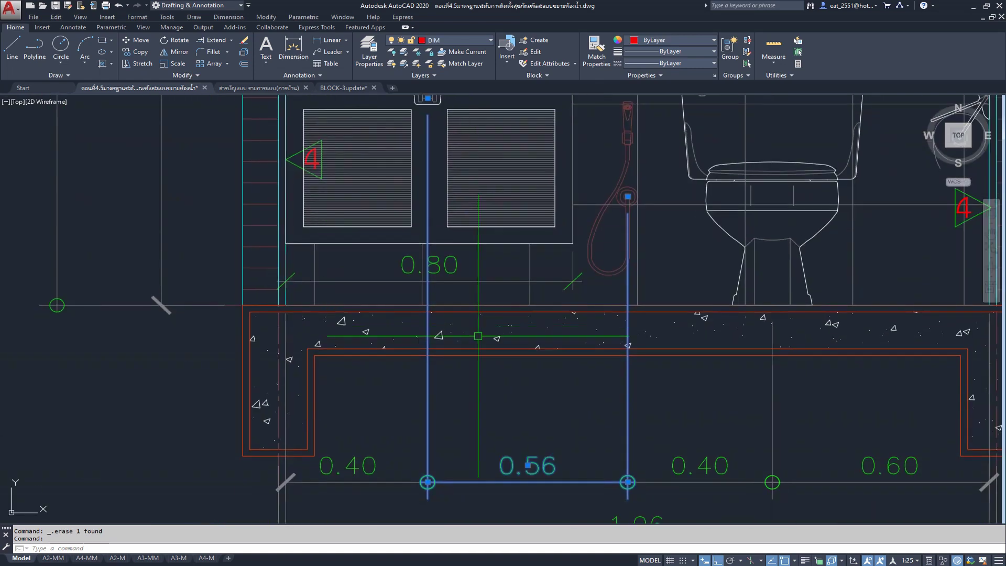
pyautogui.moveTo(423, 418); pyautogui.dragTo(445, 398, button='middle')
pyautogui.press('Escape')
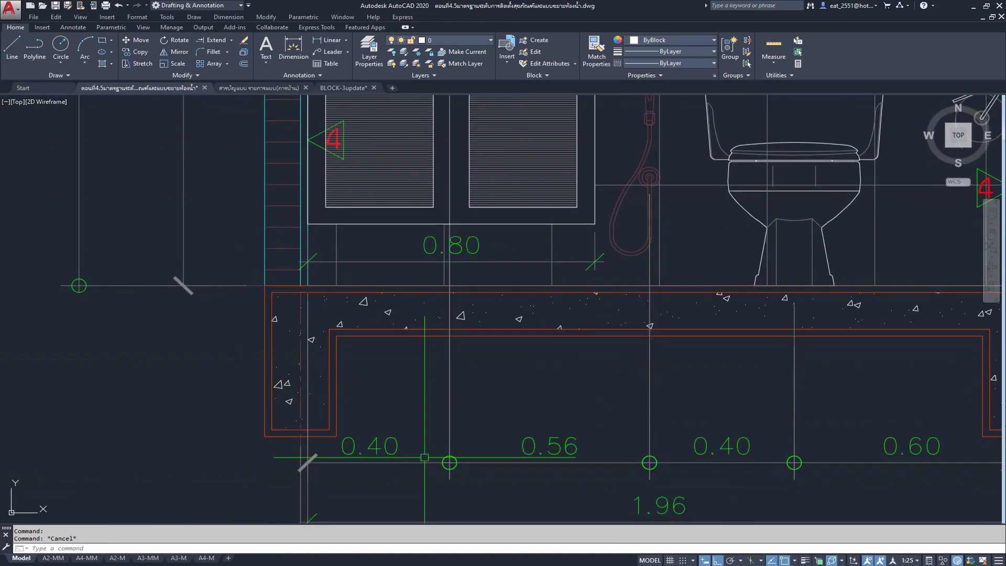
# - Select the vertical line crossing the 0.80 dimension text, then review the cabinet and mirror
pyautogui.scroll(-2, 425, 457)
pyautogui.scroll(2, 420, 469)
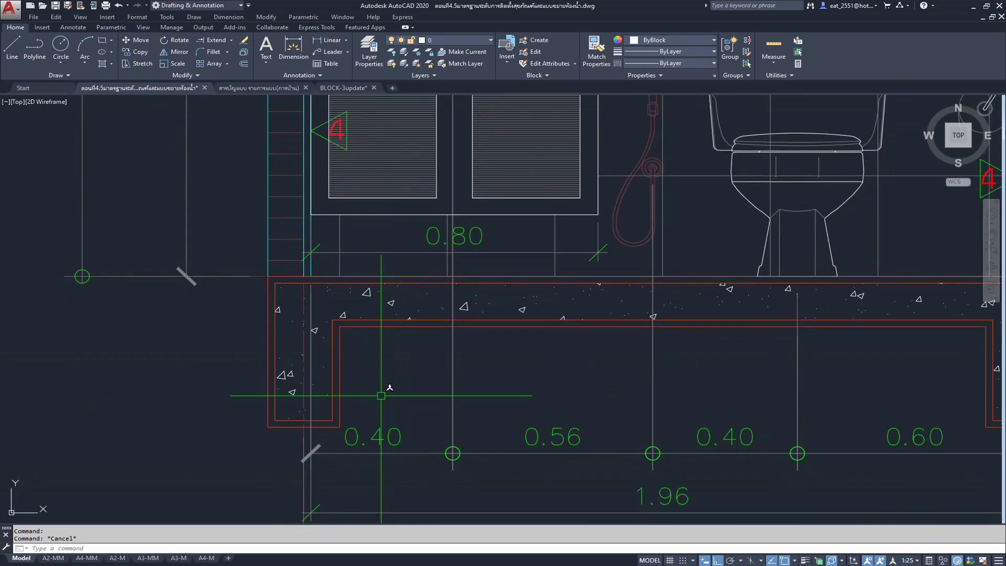
pyautogui.moveTo(494, 237)
pyautogui.mouseDown(button='middle')
pyautogui.moveTo(443, 275)
pyautogui.moveTo(472, 356)
pyautogui.moveTo(441, 302)
pyautogui.mouseUp(button='middle')
pyautogui.scroll(3, 441, 302)
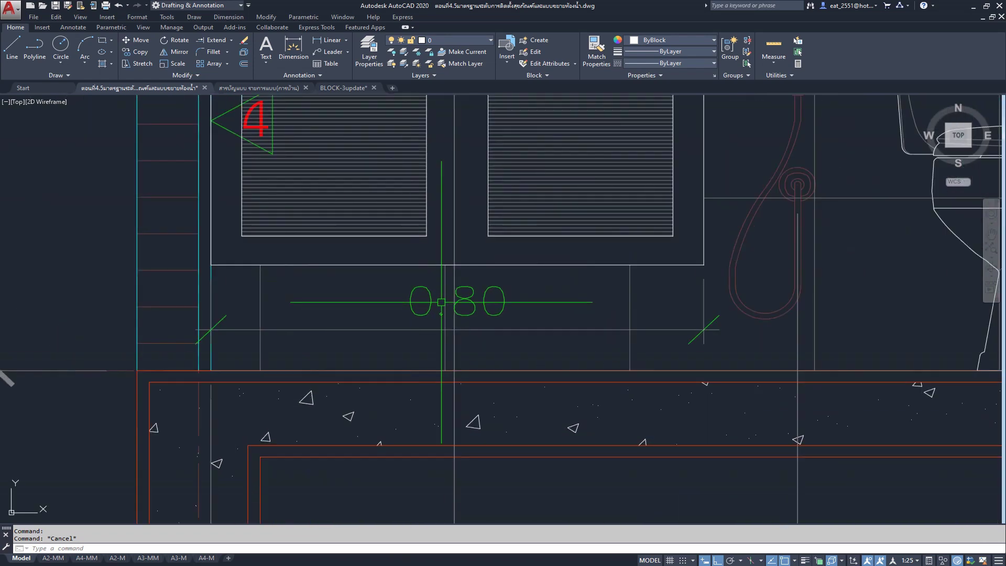
pyautogui.click(445, 303)
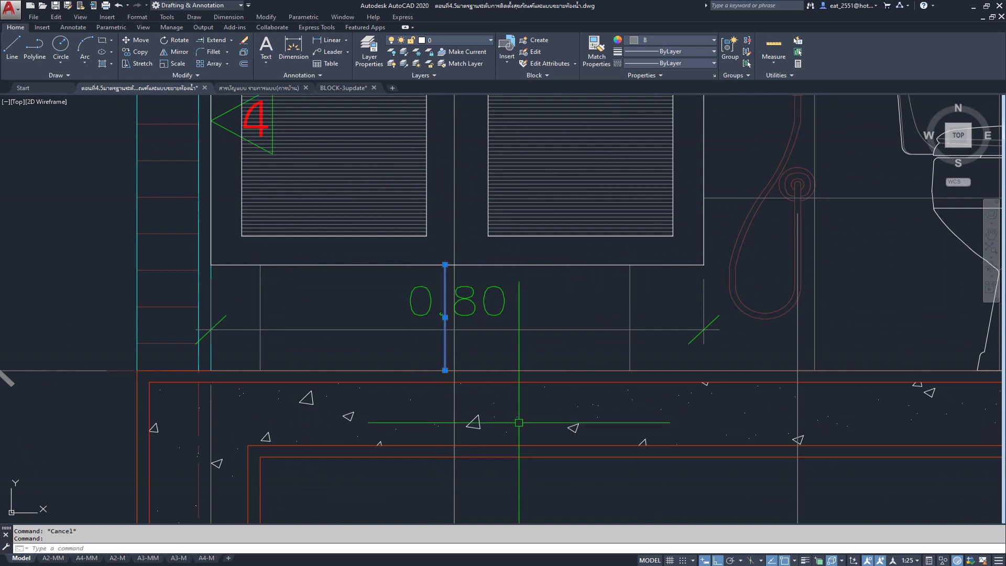
pyautogui.scroll(-3, 367, 361)
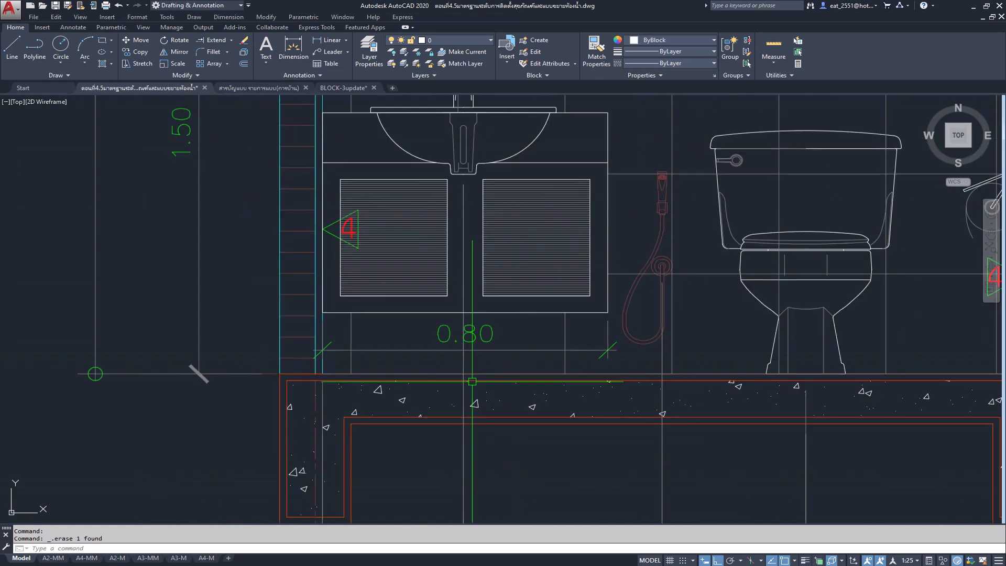
pyautogui.moveTo(442, 267); pyautogui.dragTo(445, 367, button='middle')
pyautogui.scroll(3, 450, 252)
pyautogui.scroll(-1, 450, 252)
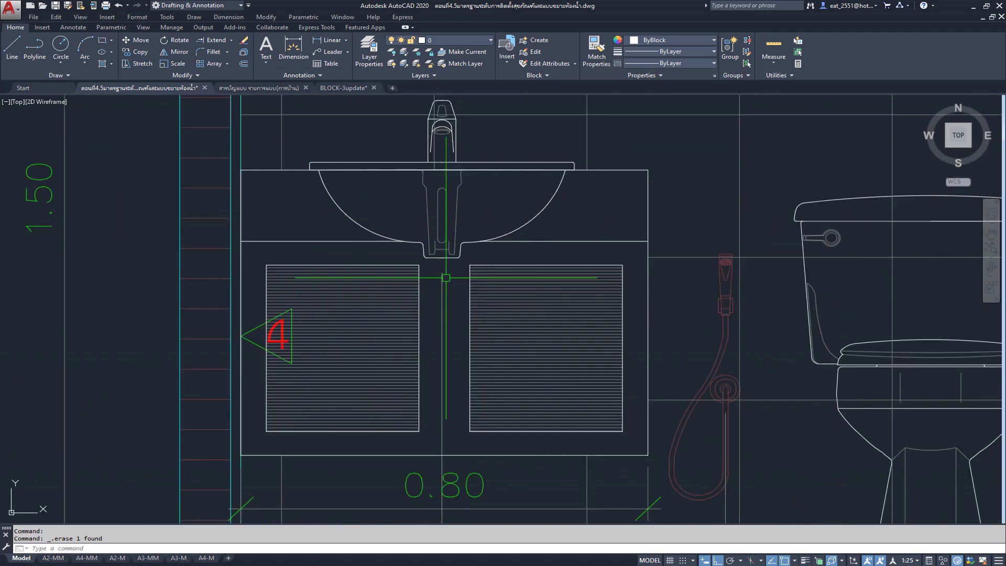
pyautogui.moveTo(236, 138); pyautogui.dragTo(220, 234, button='middle')
pyautogui.scroll(1, 220, 234)
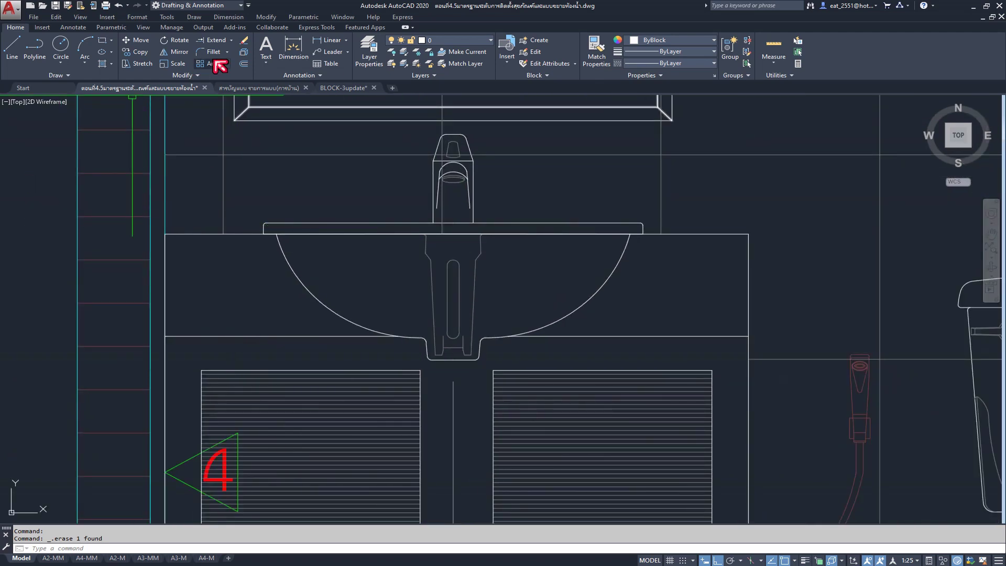
pyautogui.click(321, 46)
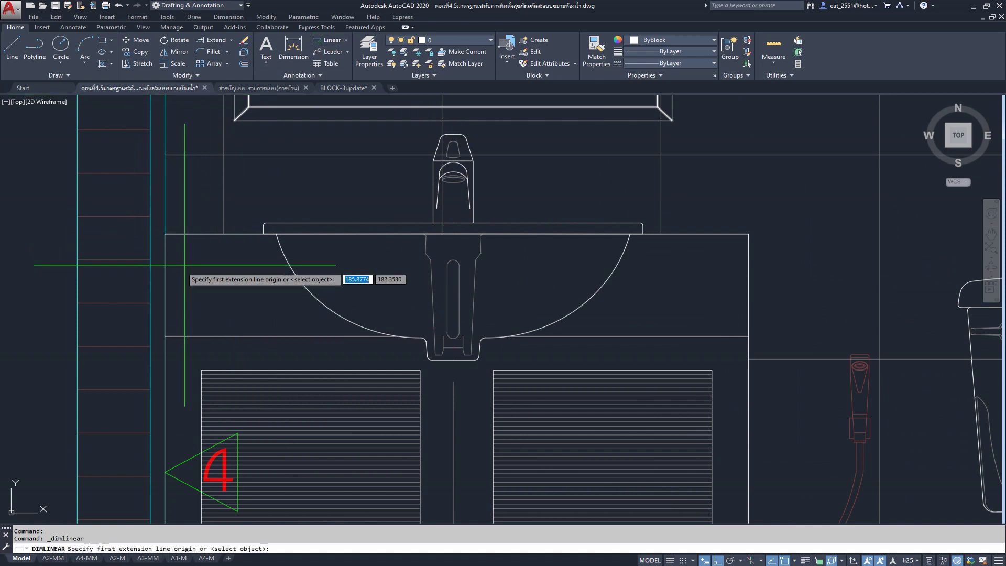
pyautogui.click(164, 233)
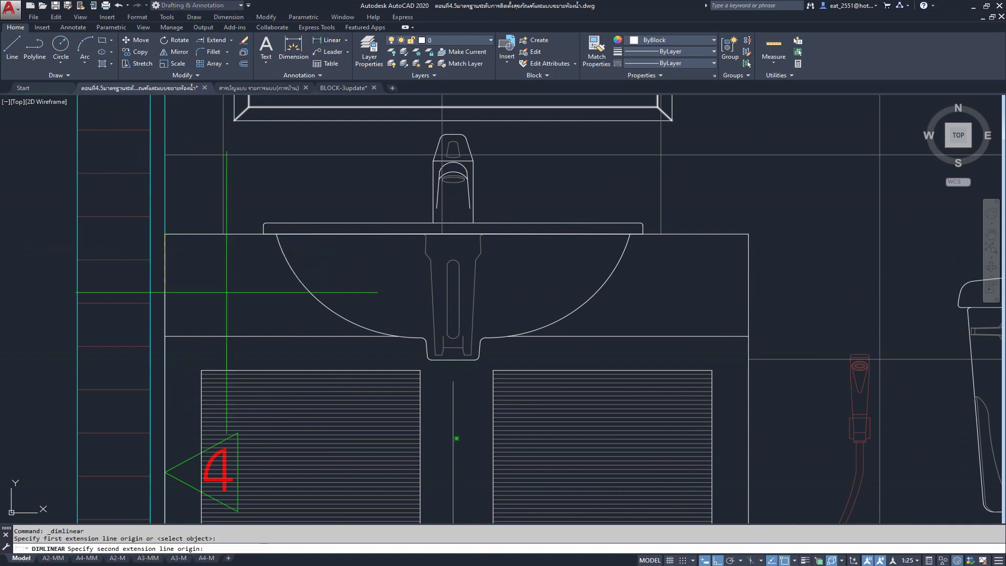
pyautogui.click(453, 346)
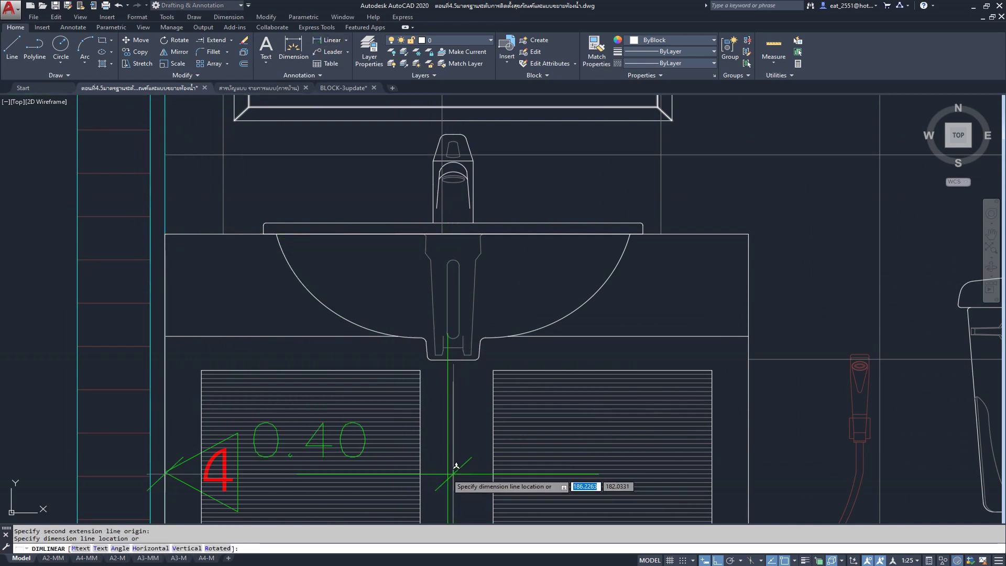
pyautogui.moveTo(442, 479); pyautogui.dragTo(470, 259, button='middle')
pyautogui.moveTo(490, 384); pyautogui.dragTo(487, 246, button='middle')
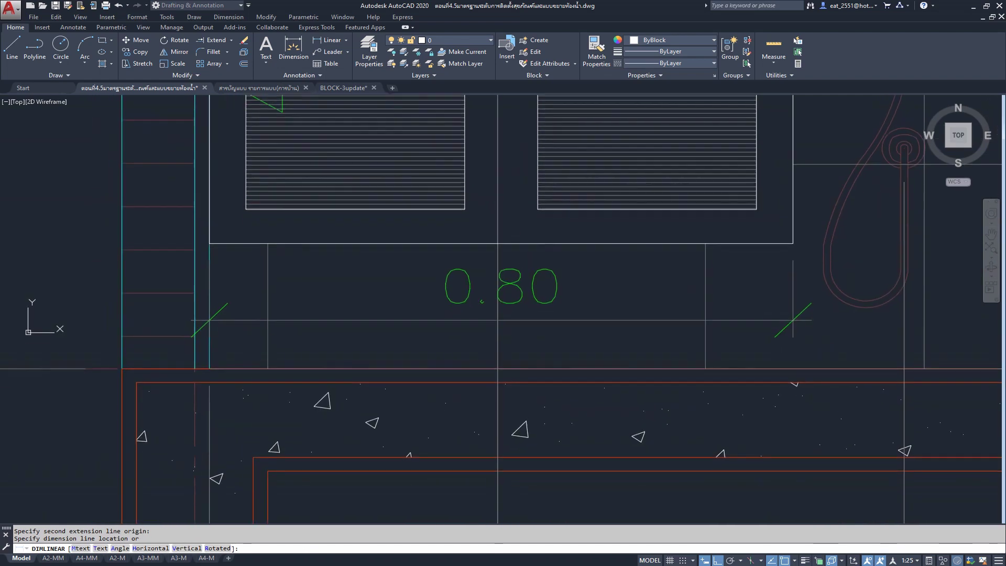
pyautogui.scroll(-3, 471, 182)
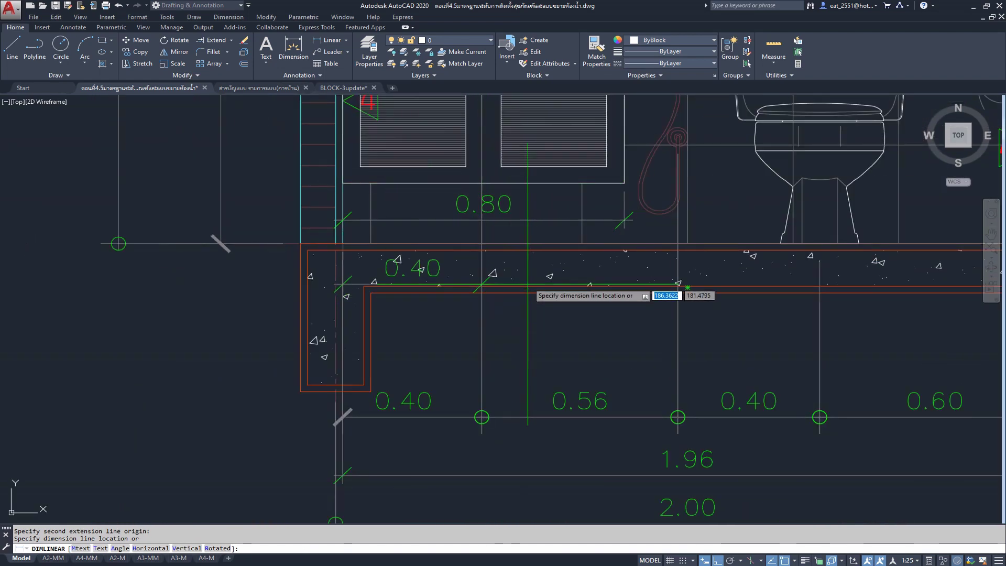
pyautogui.moveTo(506, 190); pyautogui.dragTo(500, 338, button='middle')
pyautogui.scroll(3, 478, 285)
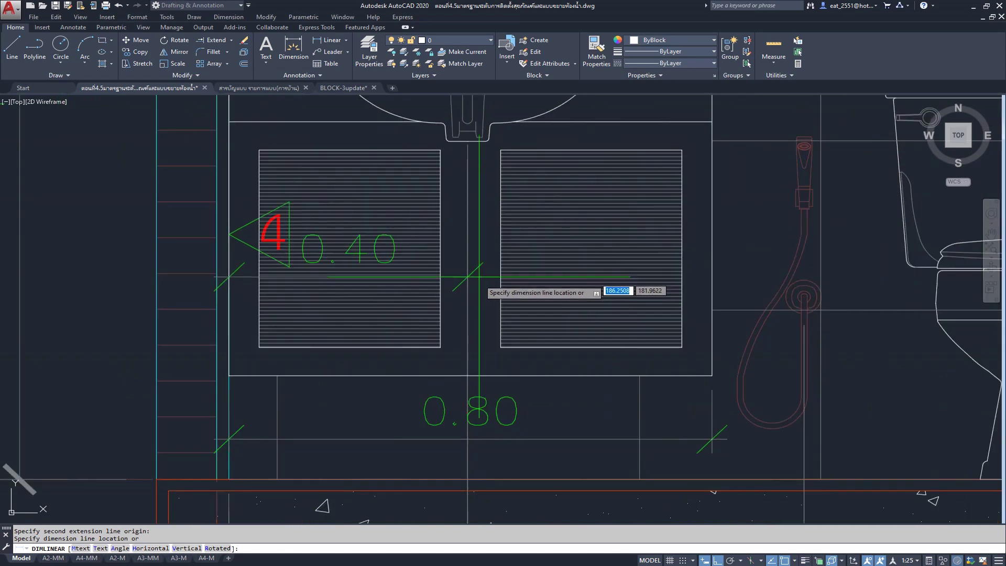
pyautogui.press('Escape')
pyautogui.scroll(-4, 480, 273)
pyautogui.scroll(3, 476, 351)
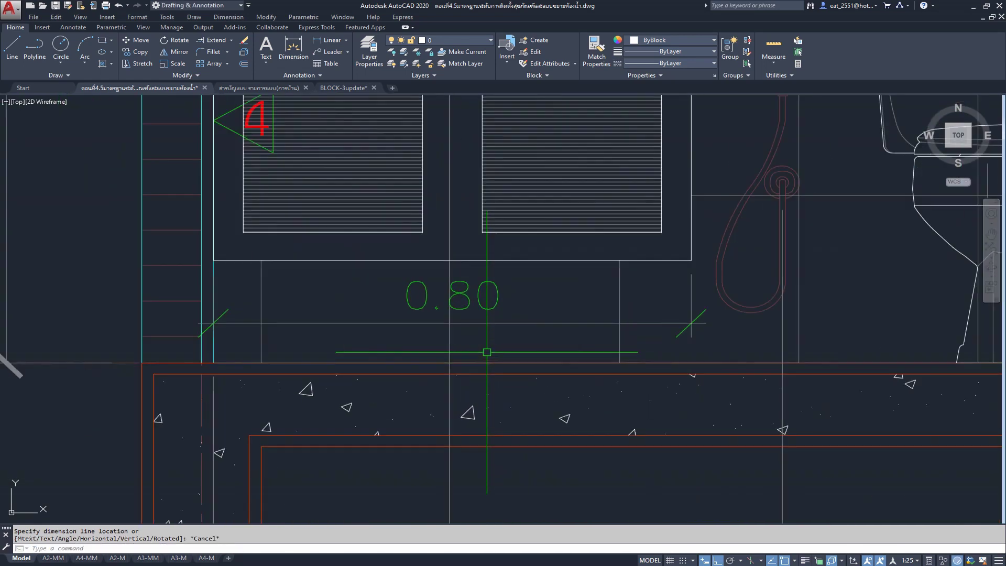
pyautogui.scroll(-3, 459, 374)
pyautogui.scroll(1, 459, 375)
pyautogui.scroll(1, 459, 376)
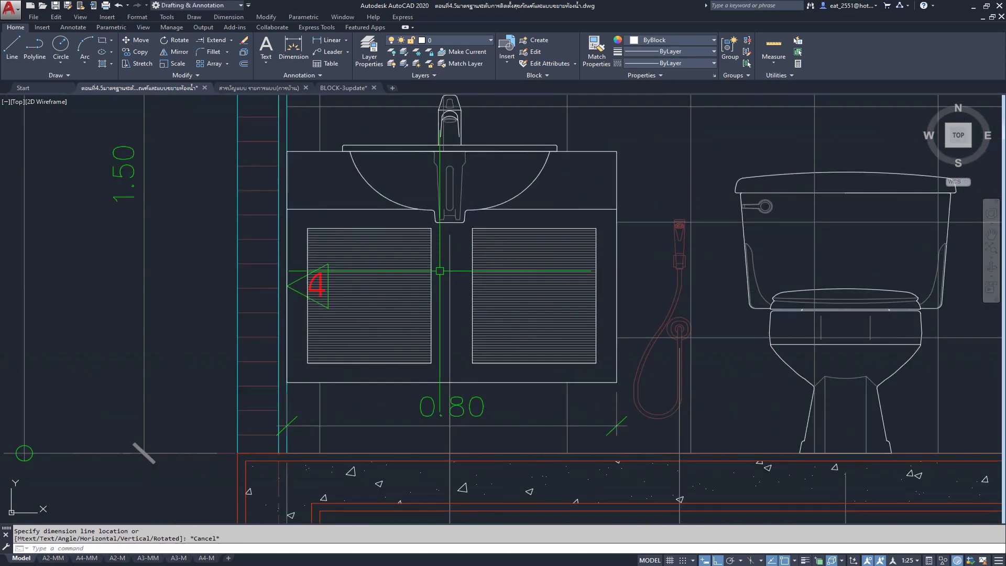
pyautogui.scroll(-4, 451, 398)
pyautogui.scroll(1, 456, 383)
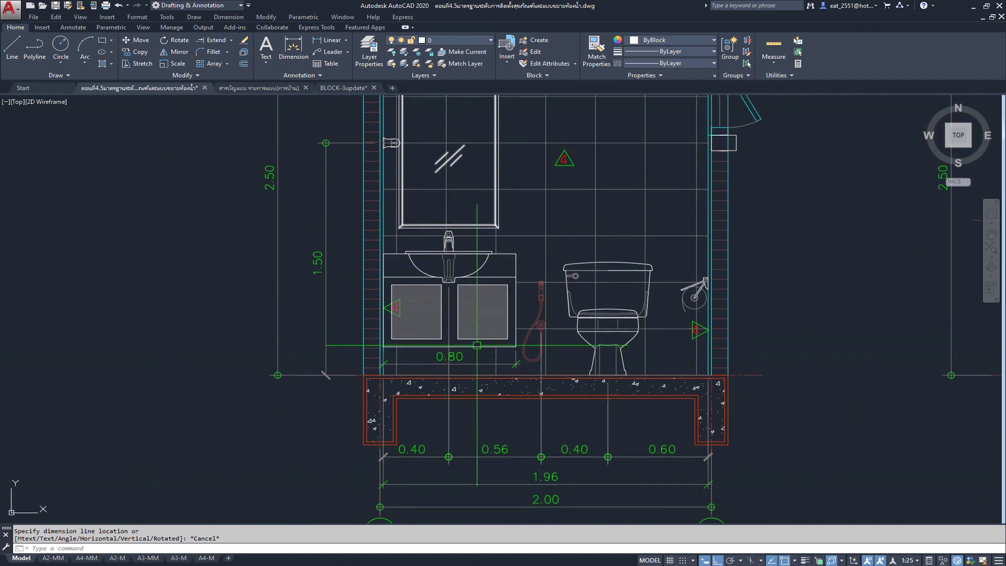
pyautogui.scroll(1, 461, 372)
pyautogui.scroll(3, 468, 361)
pyautogui.scroll(-1, 472, 293)
pyautogui.scroll(-1, 481, 208)
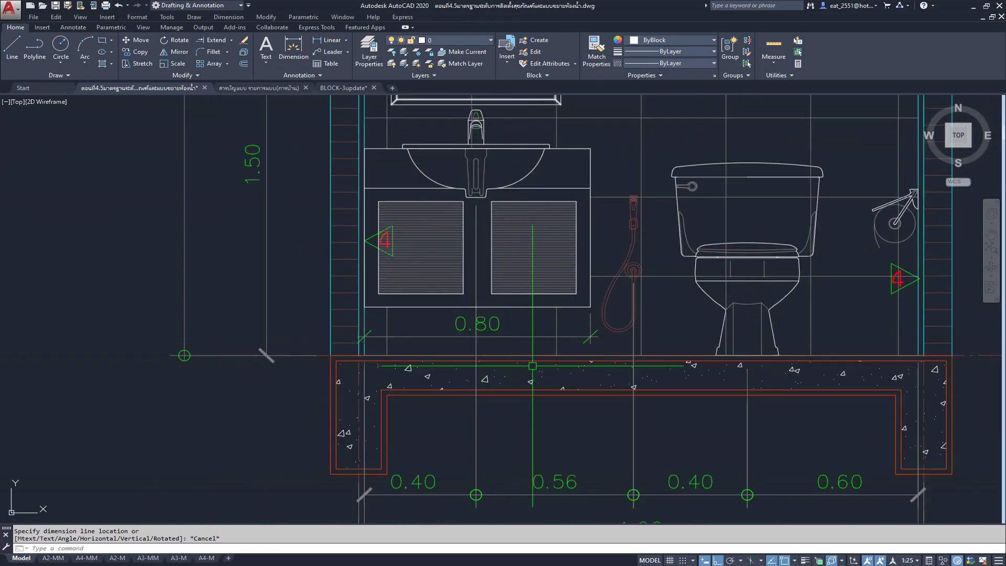
pyautogui.scroll(-2, 396, 354)
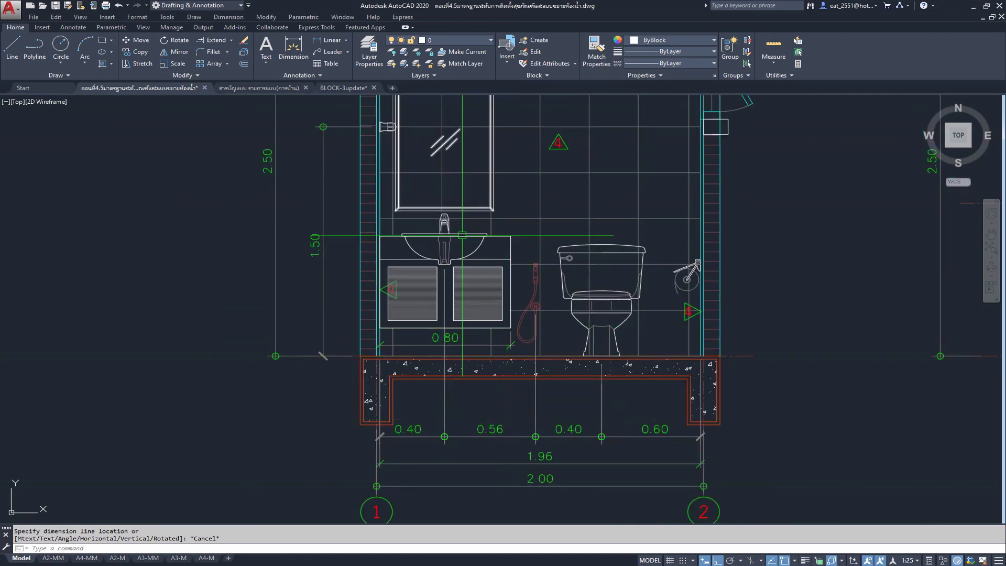
pyautogui.scroll(-2, 462, 287)
pyautogui.scroll(2, 462, 287)
pyautogui.scroll(1, 461, 287)
pyautogui.scroll(1, 449, 284)
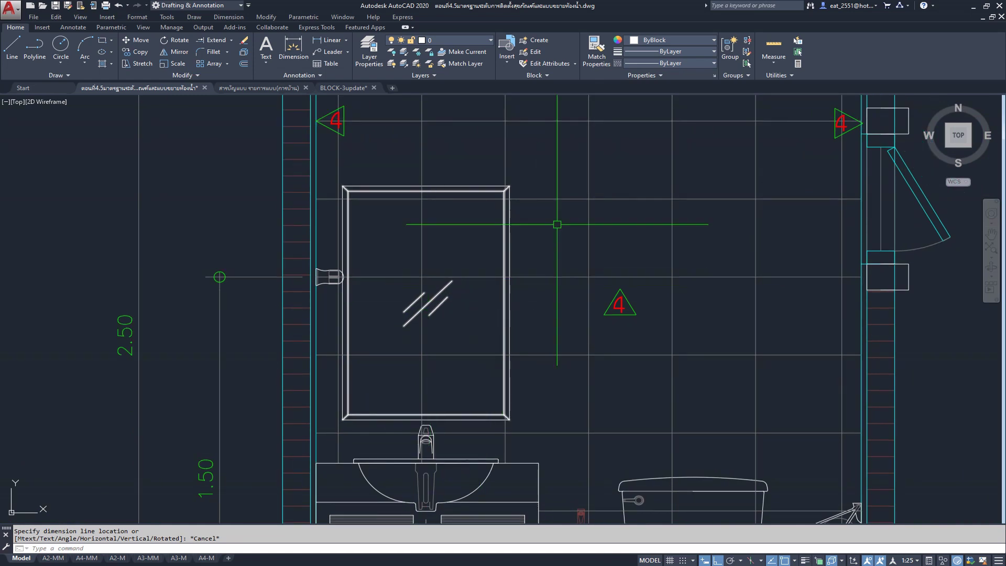
pyautogui.press('Escape')
pyautogui.scroll(-5, 430, 226)
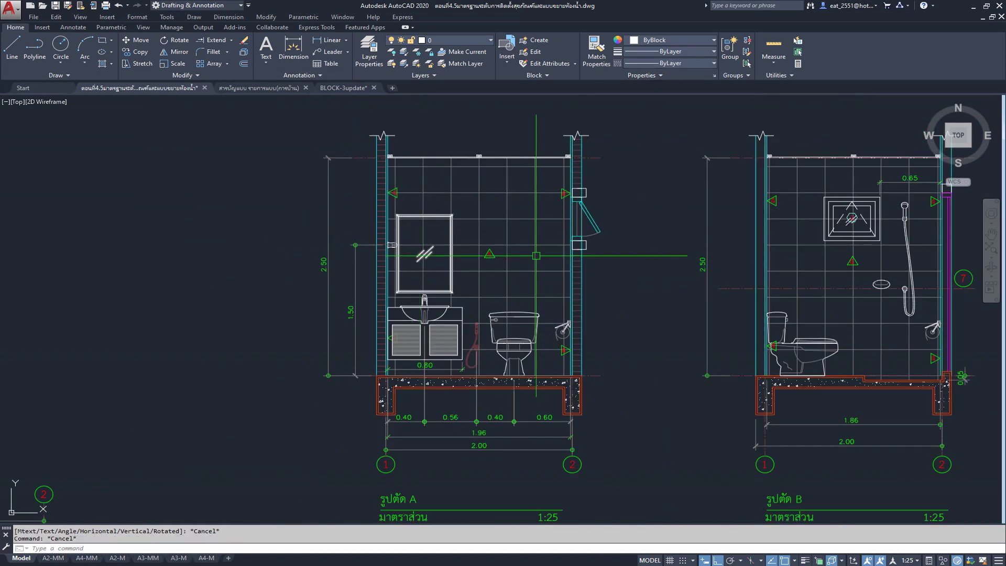
pyautogui.scroll(1, 407, 269)
pyautogui.scroll(2, 407, 270)
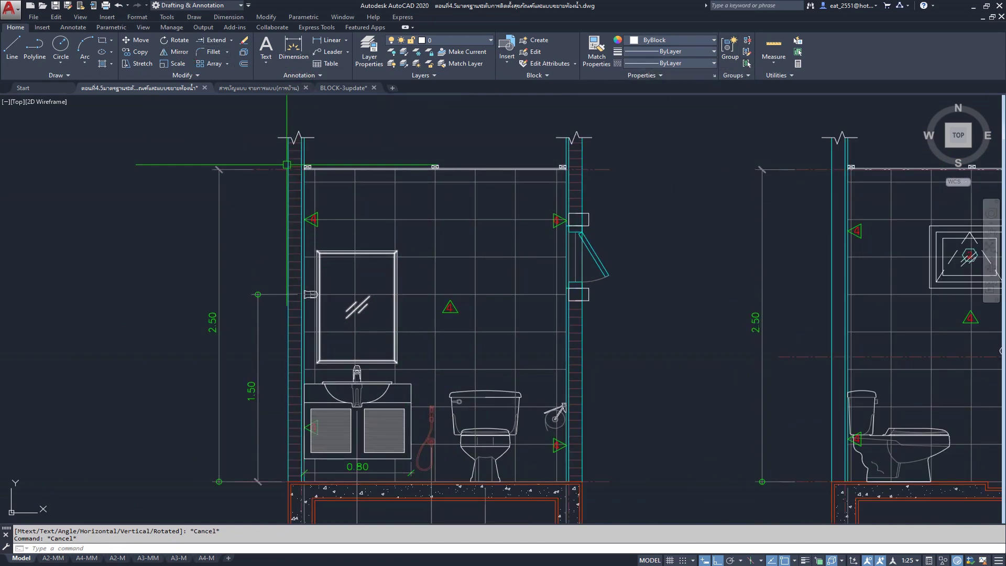
pyautogui.scroll(1, 314, 273)
pyautogui.scroll(2, 398, 270)
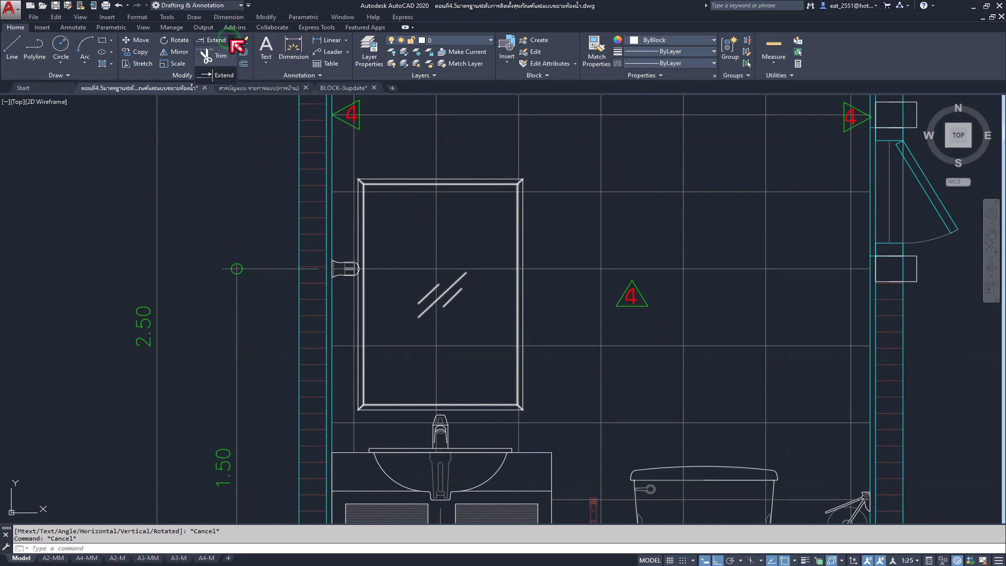
# - Trim the two tile grid lines inside section A's mirror, using its frame as cutting edge
pyautogui.click(216, 56)
pyautogui.scroll(3, 403, 218)
pyautogui.press('Escape')
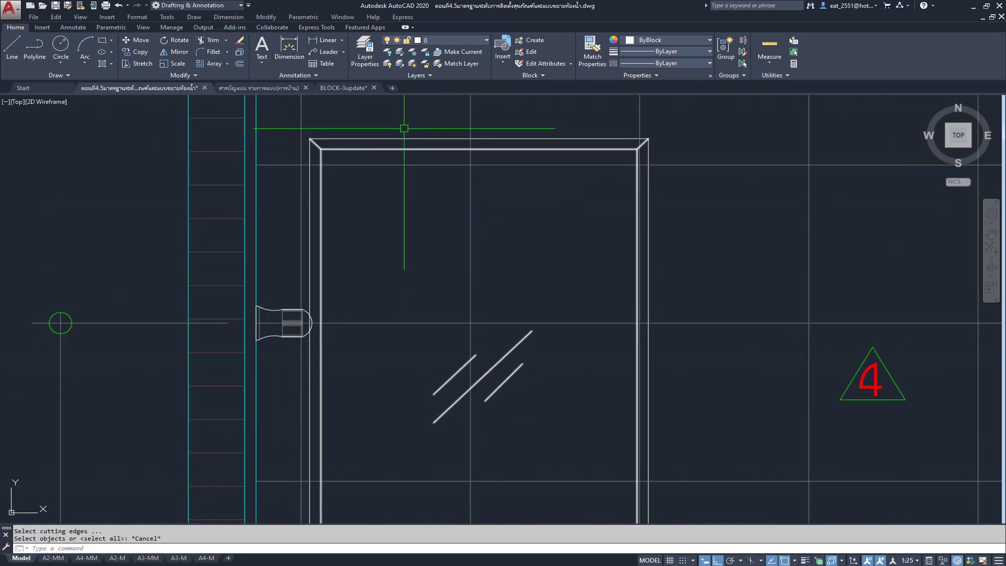
pyautogui.click(404, 139)
pyautogui.press('Escape')
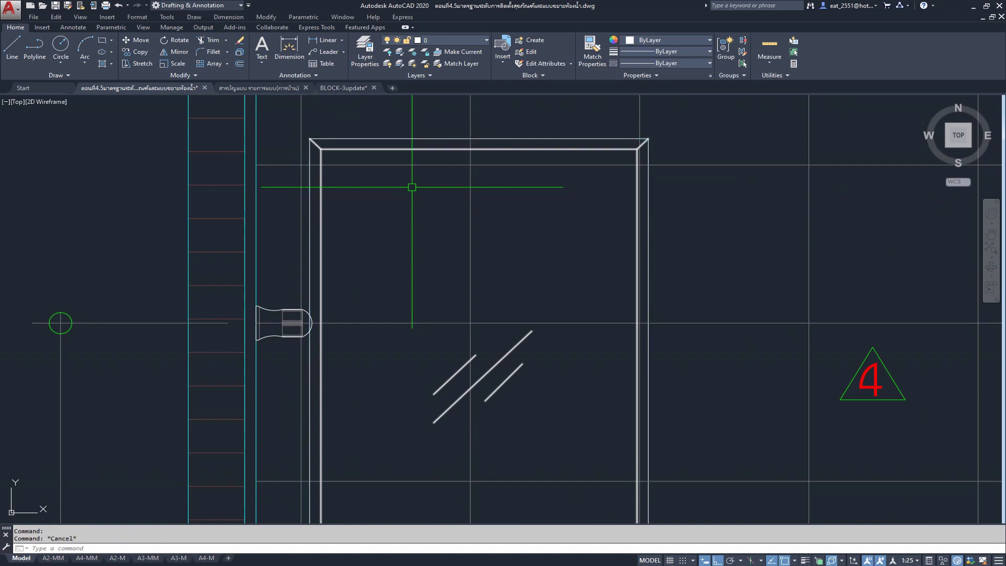
pyautogui.click(211, 40)
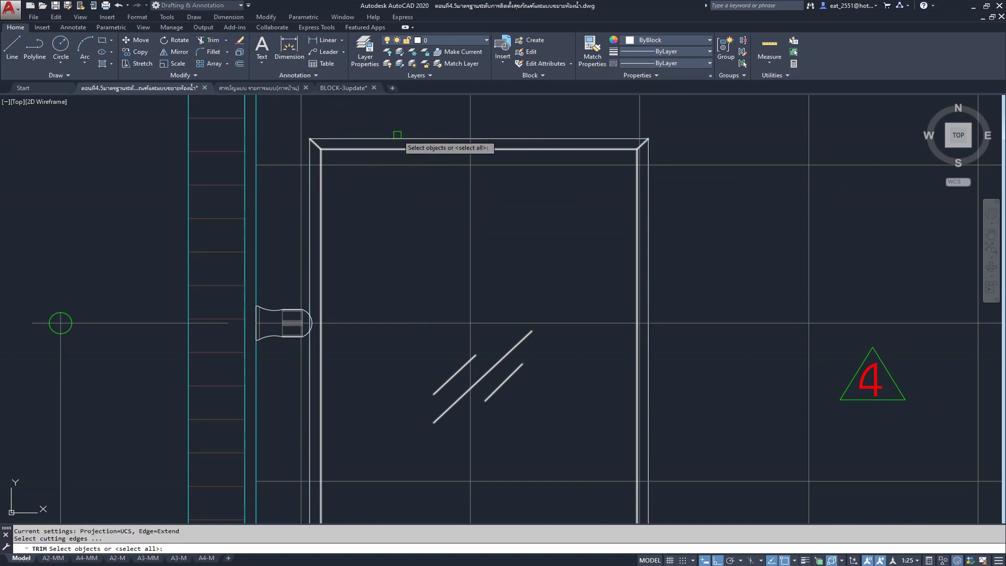
pyautogui.press('Return')
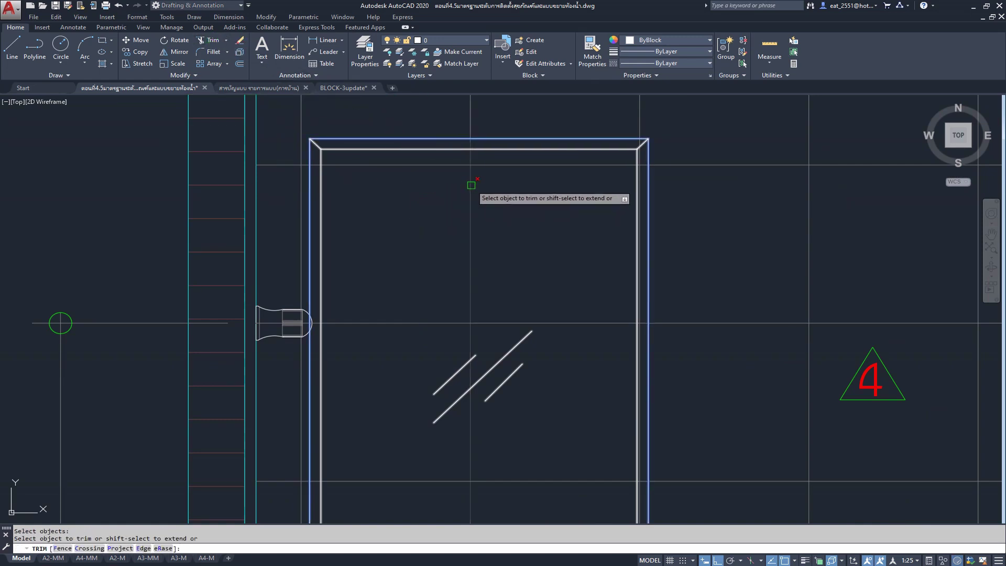
pyautogui.click(605, 165)
pyautogui.click(603, 323)
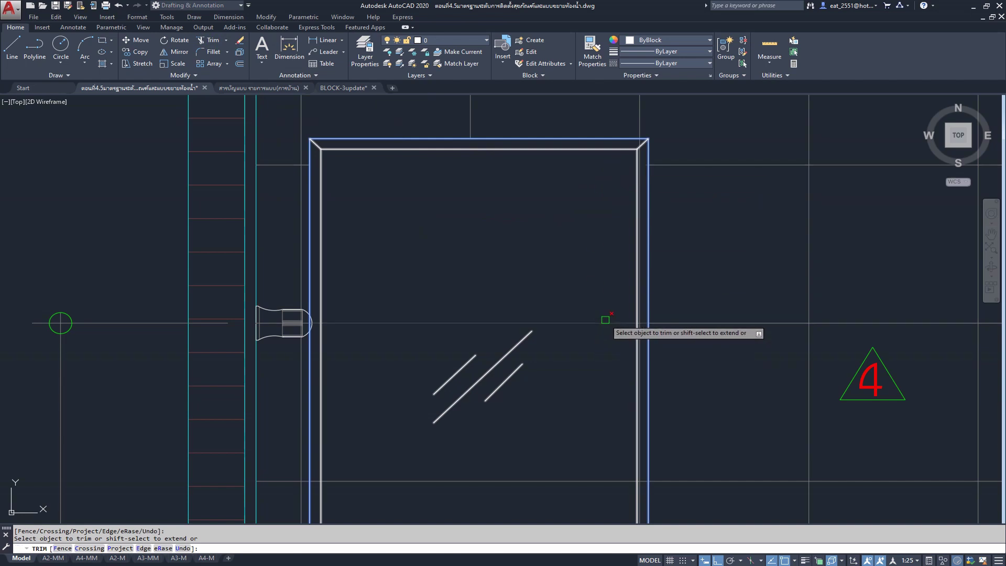
pyautogui.scroll(-4, 463, 221)
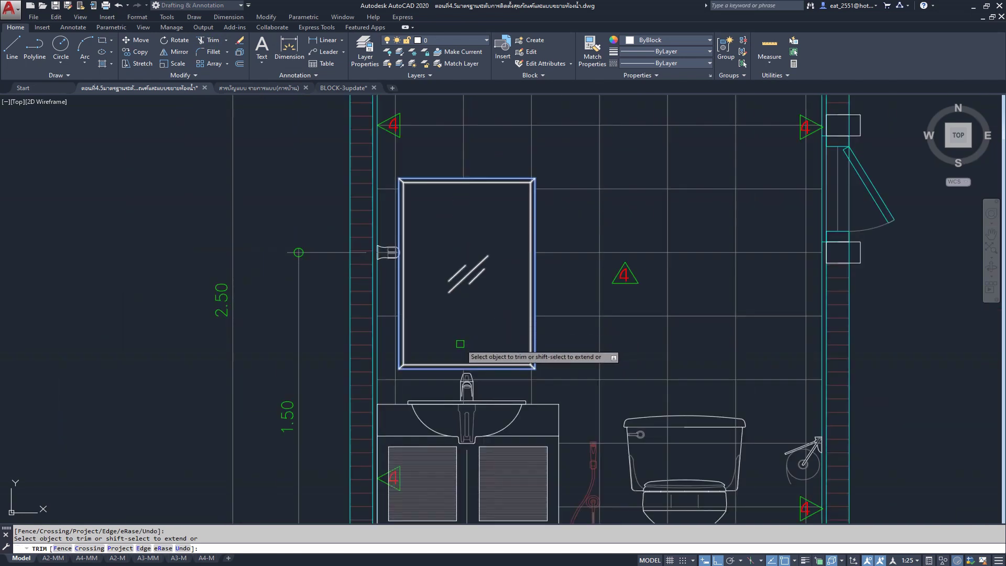
pyautogui.press('Return')
pyautogui.scroll(-4, 461, 332)
pyautogui.scroll(-1, 461, 332)
# - Pan to section B's shower wall and locate the framed window's outer rectangle
pyautogui.press('Escape')
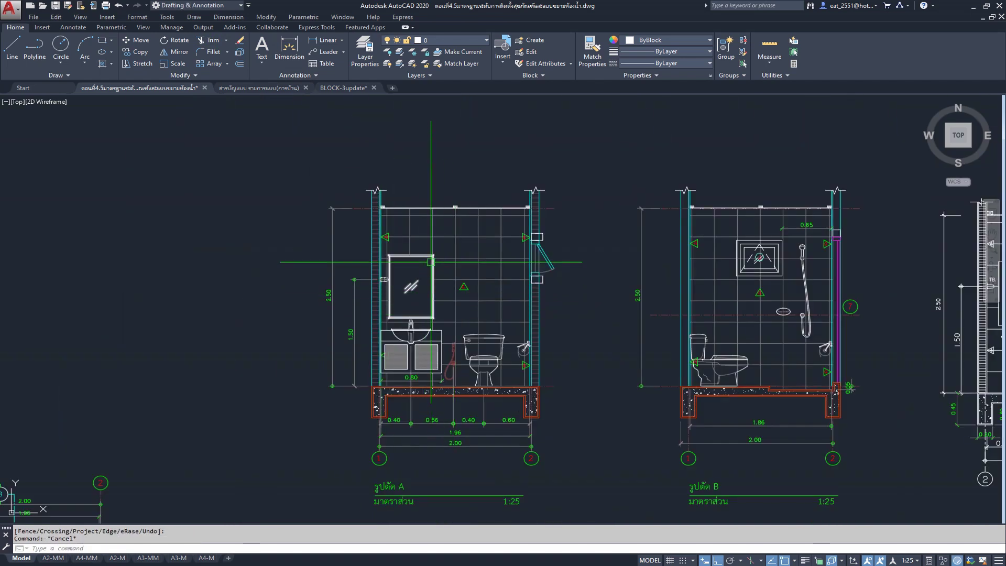
pyautogui.scroll(4, 551, 298)
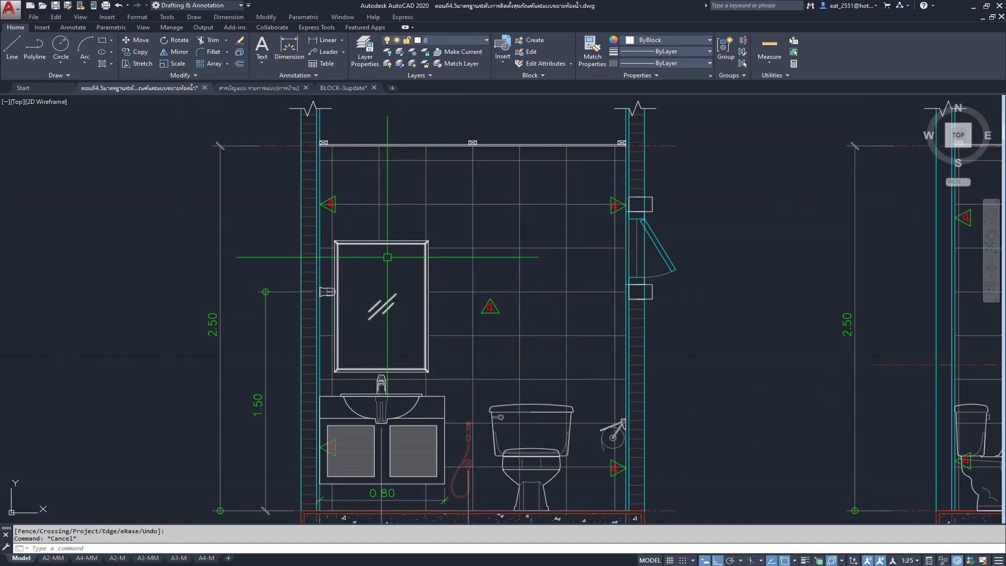
pyautogui.scroll(-2, 524, 262)
pyautogui.moveTo(880, 261); pyautogui.dragTo(617, 263, button='middle')
pyautogui.scroll(3, 617, 263)
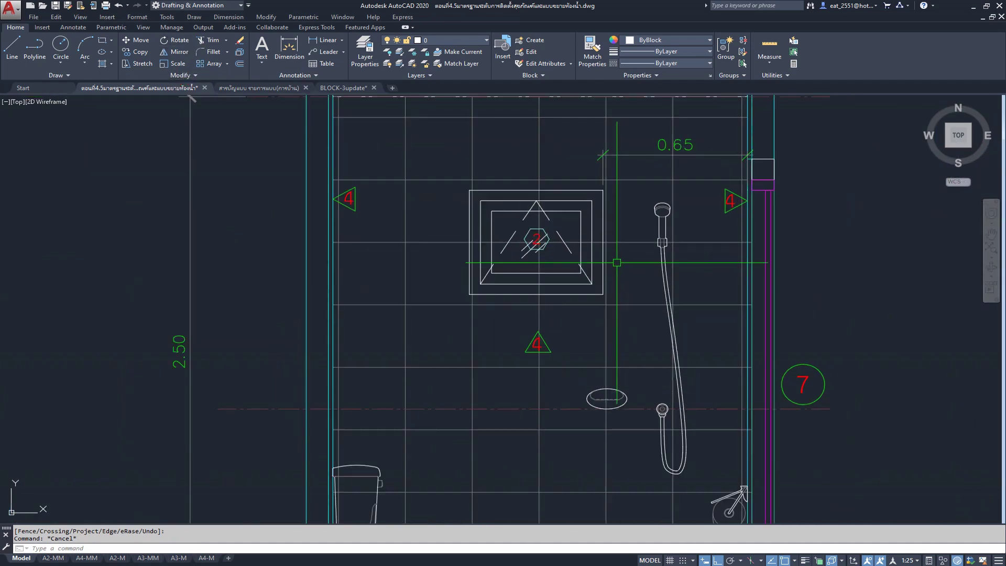
pyautogui.scroll(3, 587, 194)
pyautogui.click(585, 184)
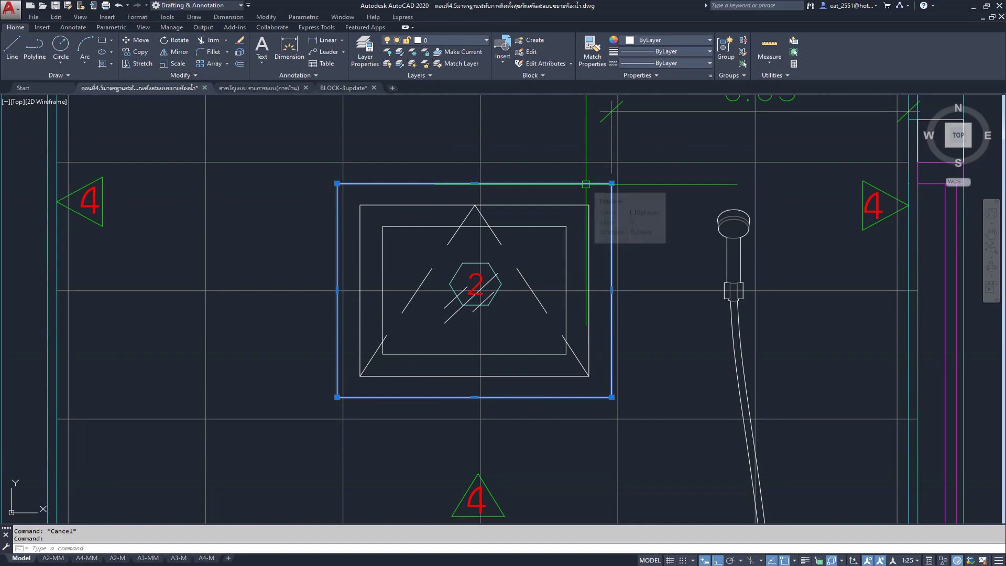
pyautogui.press('Escape')
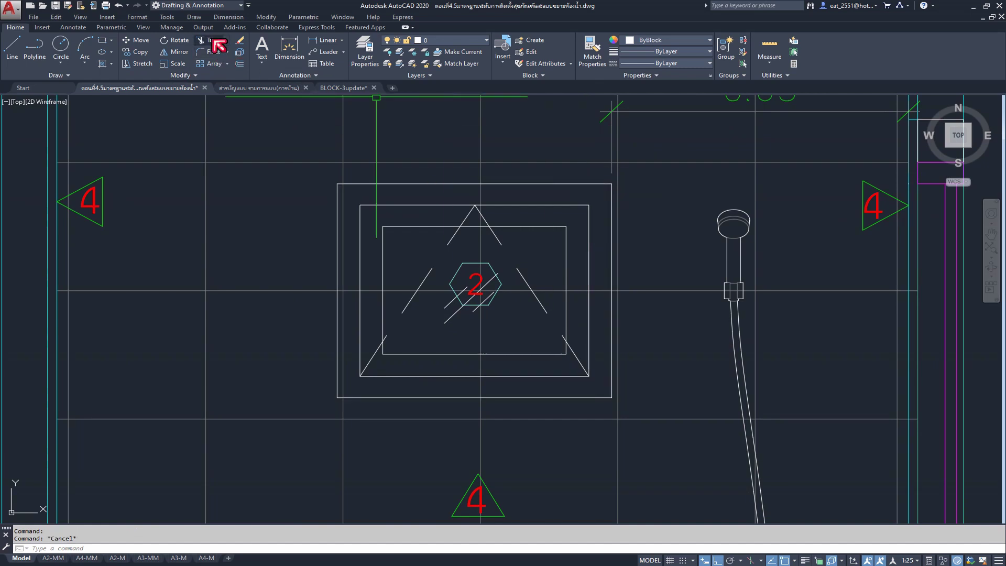
# - Trim the horizontal and vertical grid lines inside the window, using its frame as cutting edge
pyautogui.click(214, 40)
pyautogui.click(394, 183)
pyautogui.press('Return')
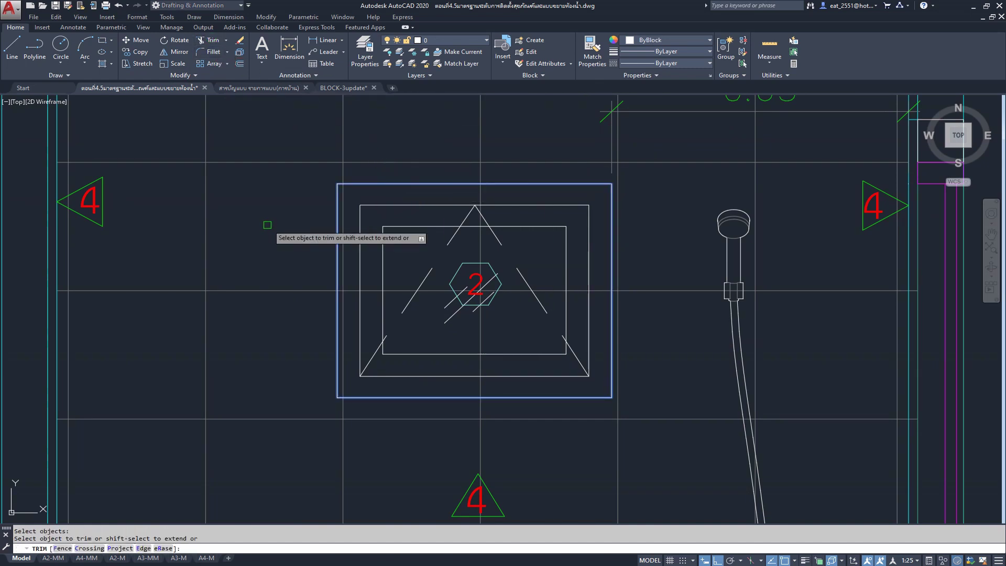
pyautogui.click(350, 289)
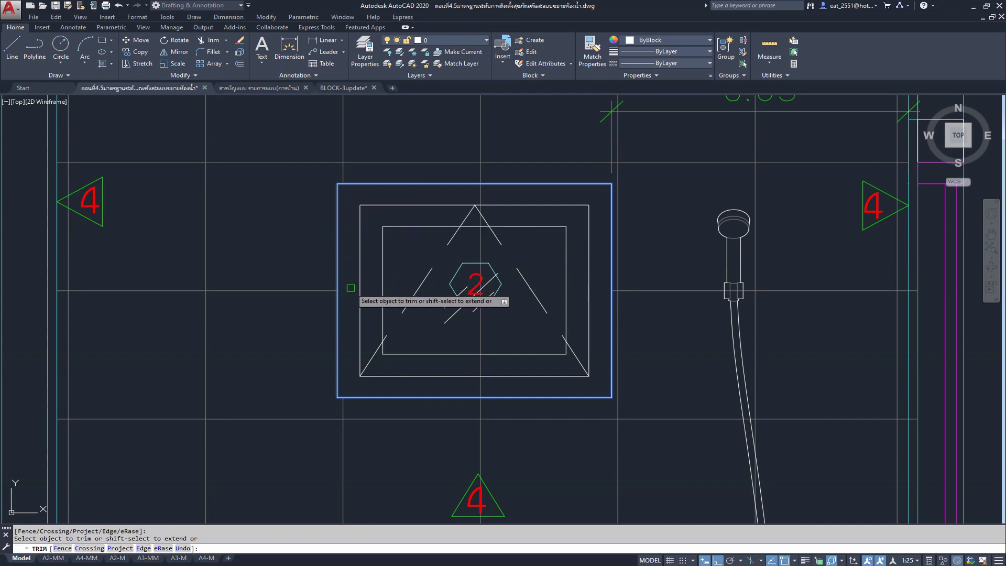
pyautogui.click(480, 387)
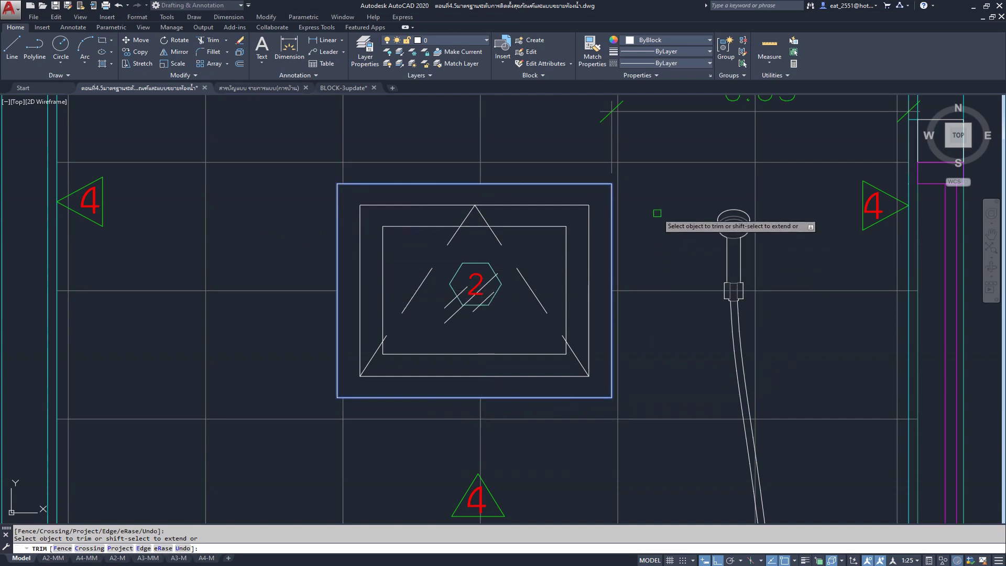
pyautogui.press('Escape')
pyautogui.scroll(-2, 665, 220)
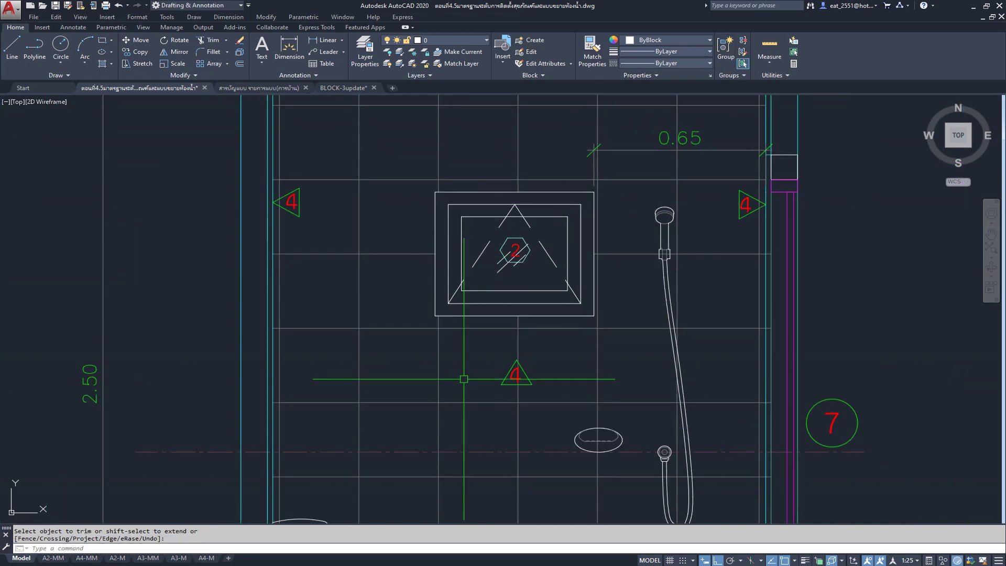
pyautogui.scroll(-2, 463, 379)
pyautogui.scroll(-2, 463, 378)
pyautogui.scroll(-1, 315, 356)
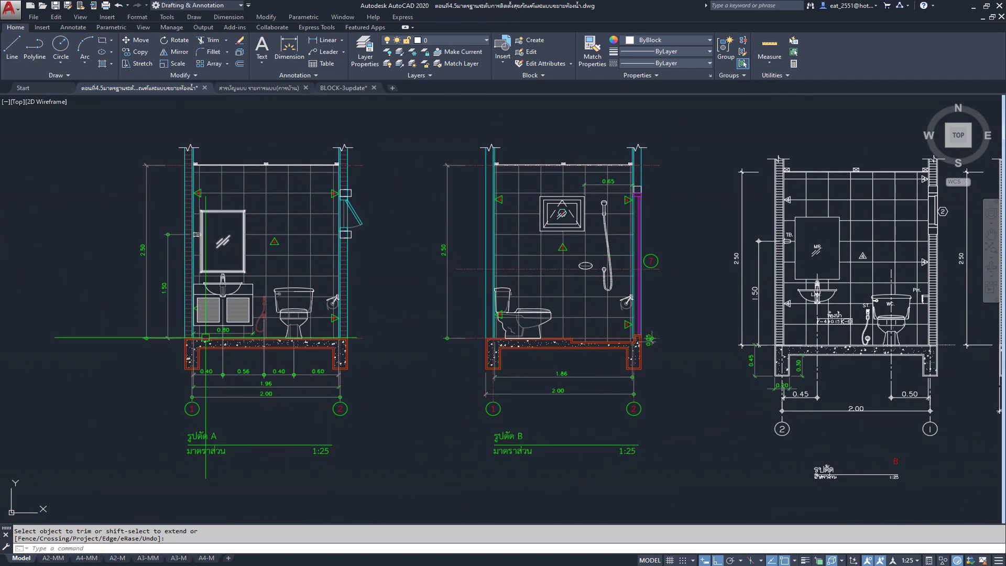
# - Start copying the red hexagon '2' grid marker, picking its base point
pyautogui.moveTo(205, 337); pyautogui.dragTo(357, 335, button='middle')
pyautogui.press('Escape')
pyautogui.scroll(-1, 335, 314)
pyautogui.scroll(-1, 220, 315)
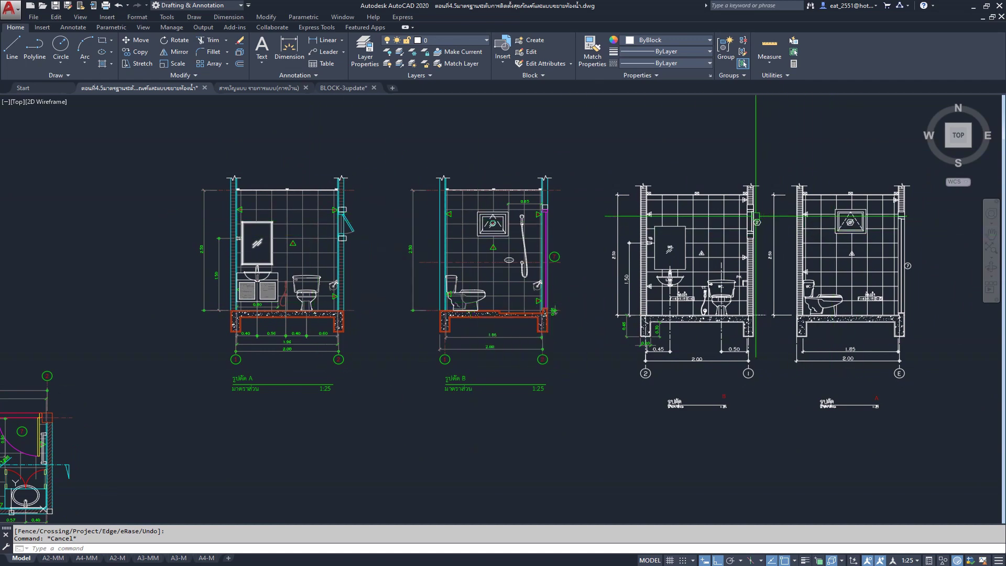
pyautogui.scroll(-2, 364, 199)
pyautogui.scroll(5, 172, 320)
pyautogui.scroll(2, 202, 306)
pyautogui.scroll(2, 202, 306)
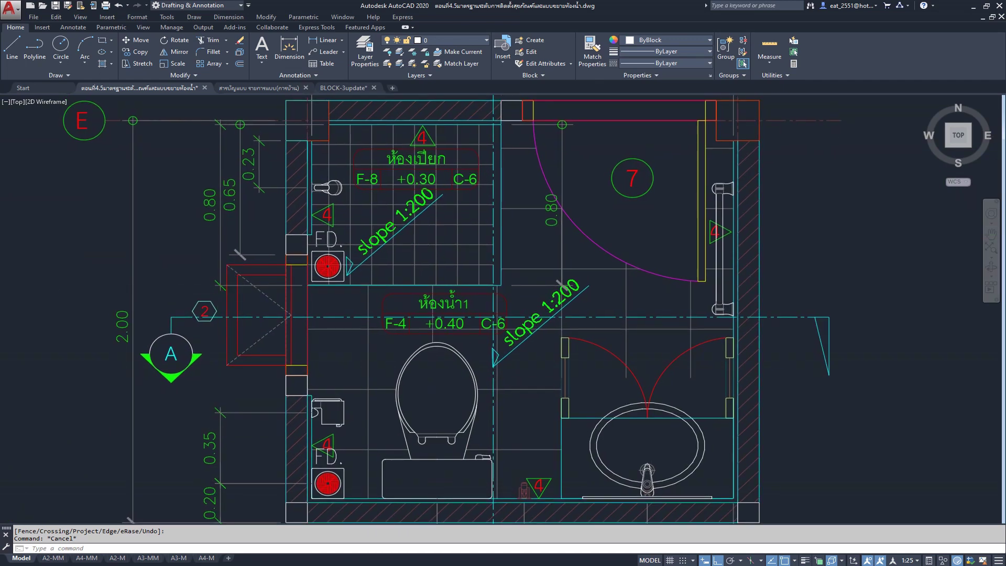
pyautogui.scroll(4, 203, 306)
pyautogui.click(202, 306)
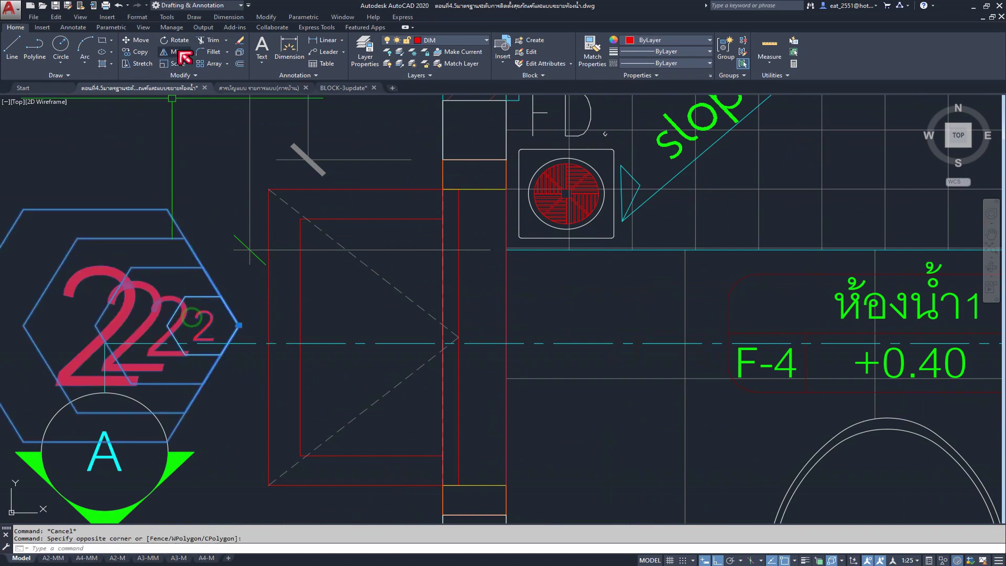
pyautogui.click(143, 59)
pyautogui.click(239, 325)
# - With Ortho off, place the marker copy against section A's right-hand wall beside the mirror
pyautogui.scroll(-2, 122, 325)
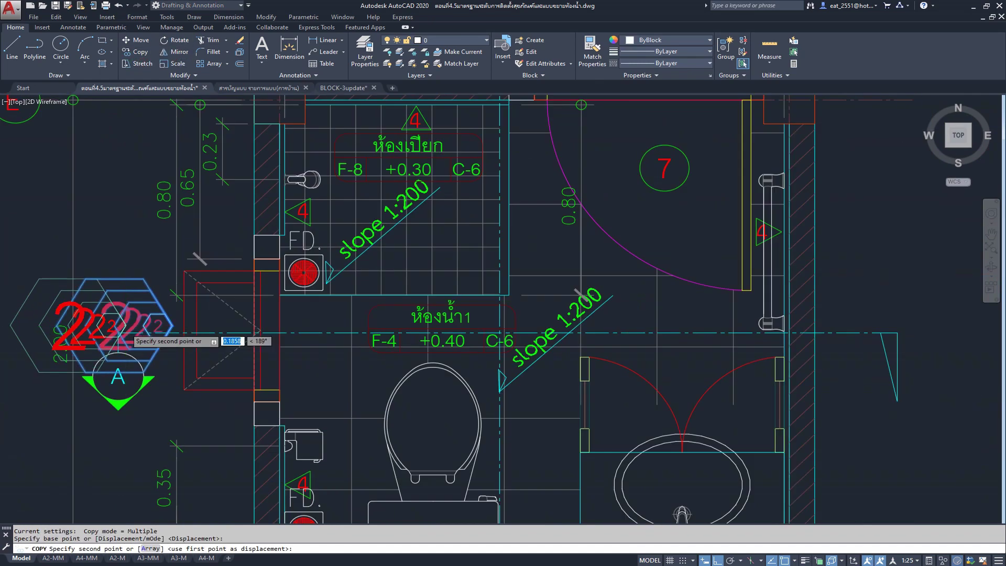
pyautogui.scroll(-1, 126, 330)
pyautogui.moveTo(542, 157); pyautogui.dragTo(268, 354, button='middle')
pyautogui.press('F8')
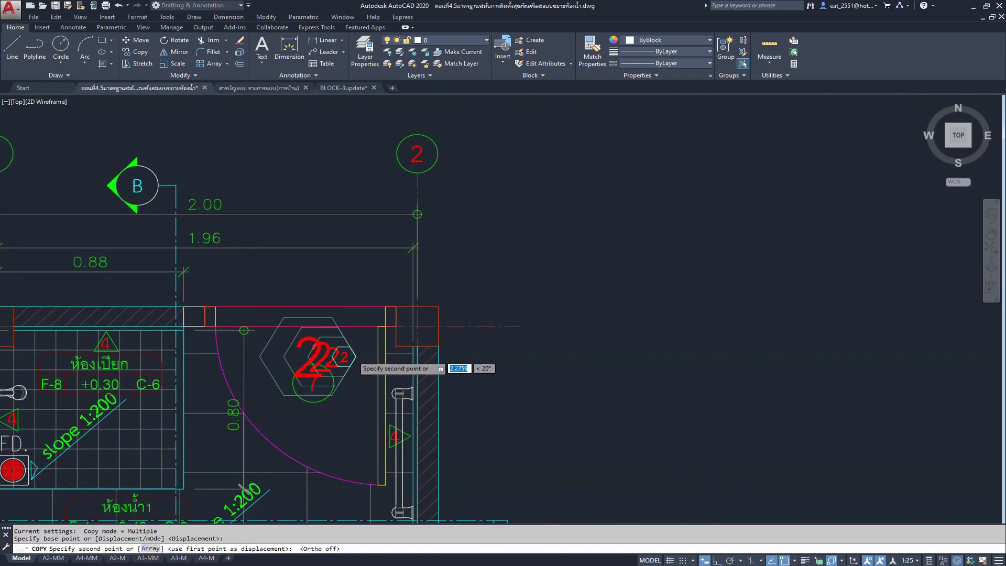
pyautogui.moveTo(337, 366); pyautogui.dragTo(245, 465, button='middle')
pyautogui.scroll(-2, 245, 465)
pyautogui.scroll(2, 482, 284)
pyautogui.scroll(2, 563, 193)
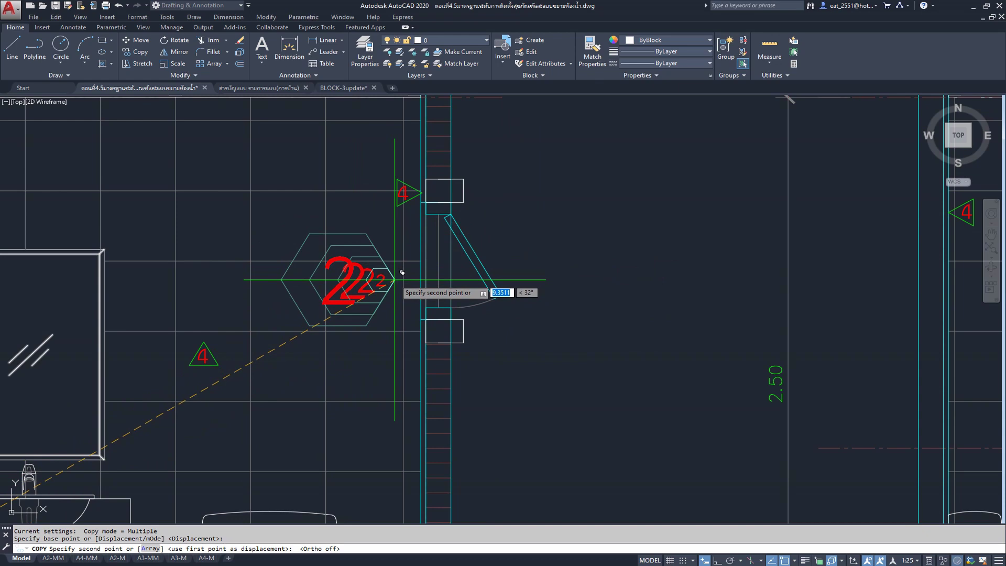
pyautogui.click(401, 272)
pyautogui.scroll(-1, 511, 346)
pyautogui.press('Escape')
# - Check the model-space drawings, then switch to the A3-M layout showing sheet A-19
pyautogui.scroll(-4, 469, 264)
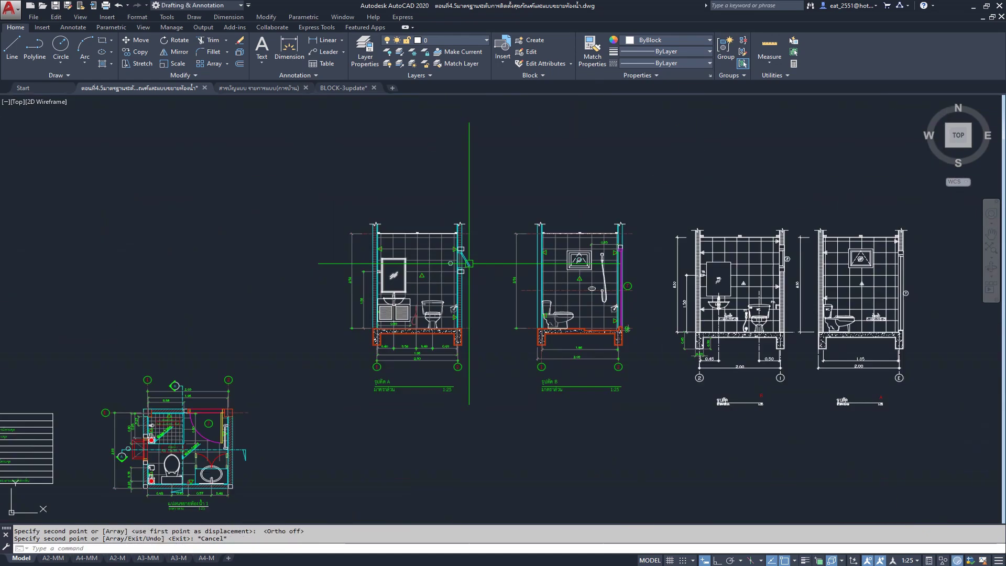
pyautogui.scroll(-1, 468, 264)
pyautogui.scroll(2, 472, 262)
pyautogui.scroll(-3, 503, 257)
pyautogui.scroll(-1, 516, 253)
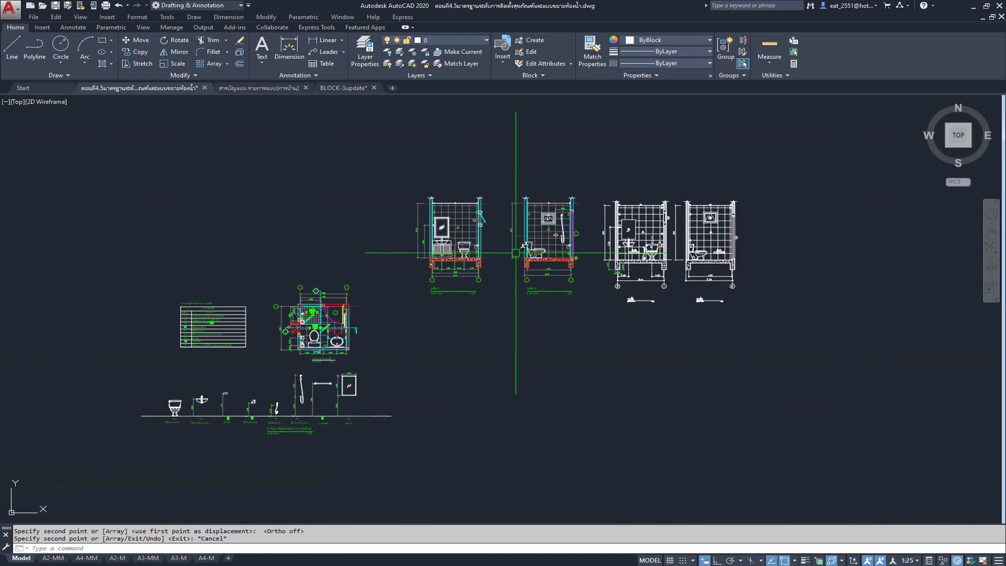
pyautogui.scroll(3, 199, 309)
pyautogui.scroll(5, 178, 303)
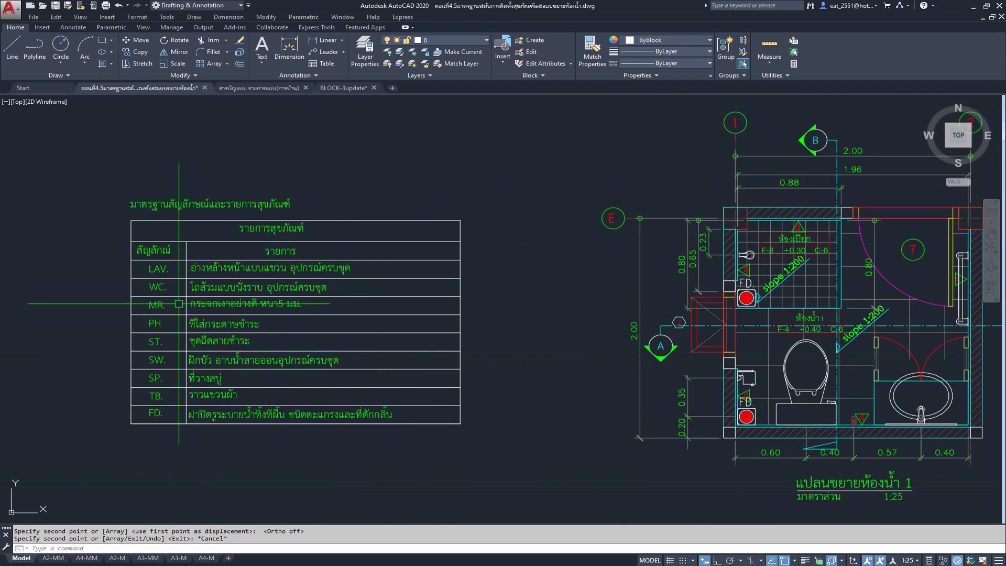
pyautogui.scroll(-3, 178, 303)
pyautogui.scroll(-1, 607, 247)
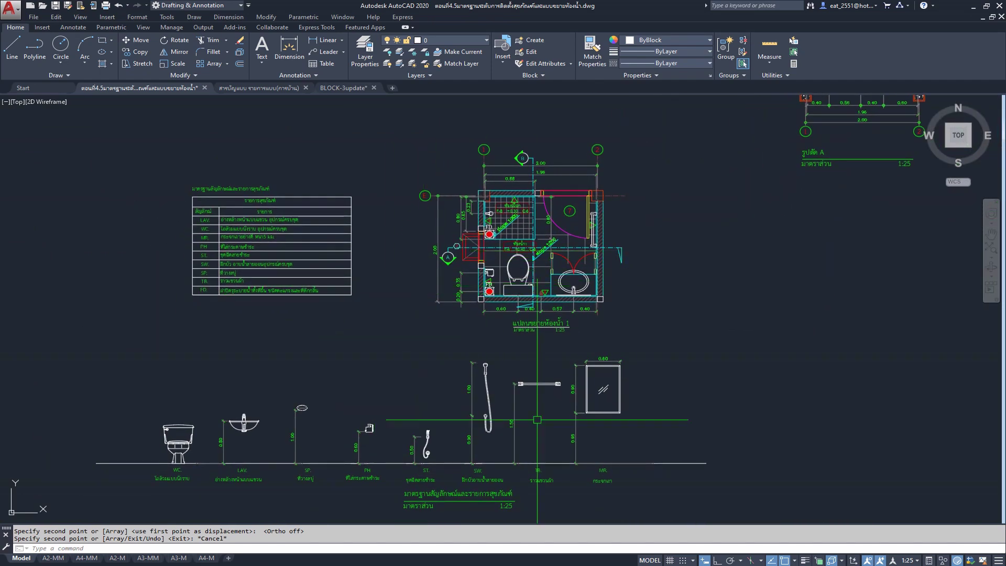
pyautogui.click(181, 558)
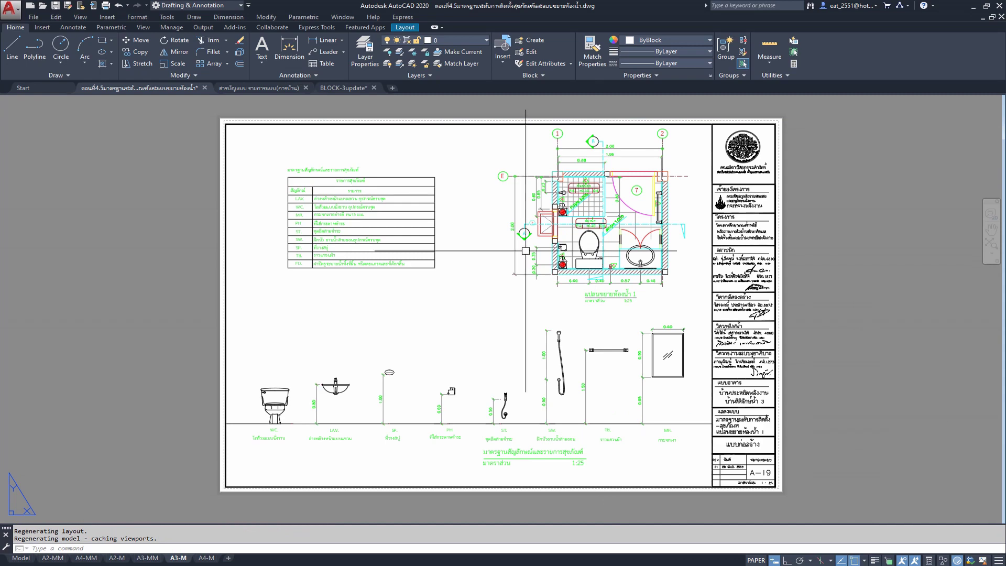
# - Ctrl-drag the A3-M layout tab to create the duplicate layout A3-M (2)
pyautogui.moveTo(859, 298); pyautogui.dragTo(761, 294, button='middle')
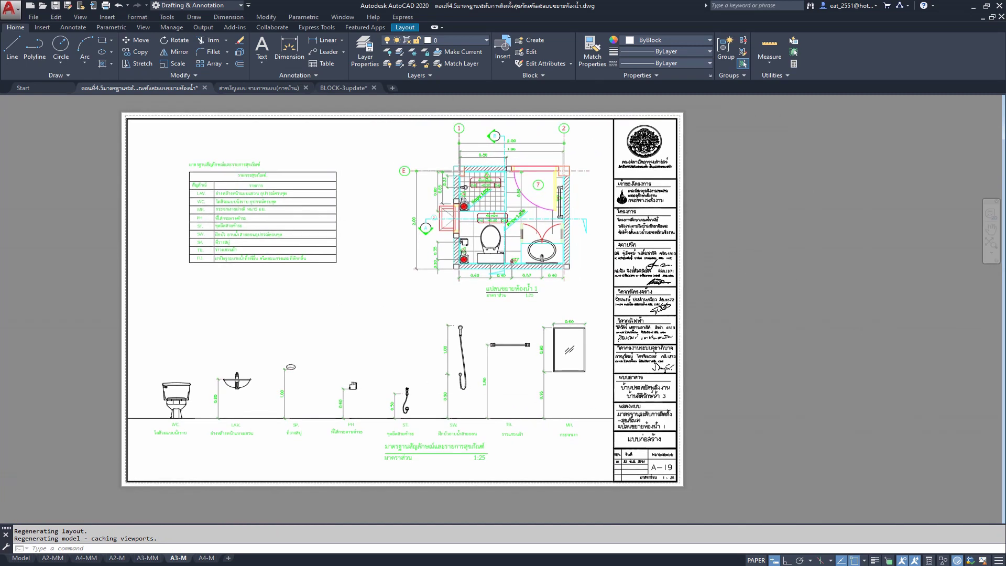
pyautogui.scroll(3, 434, 438)
pyautogui.scroll(-2, 635, 367)
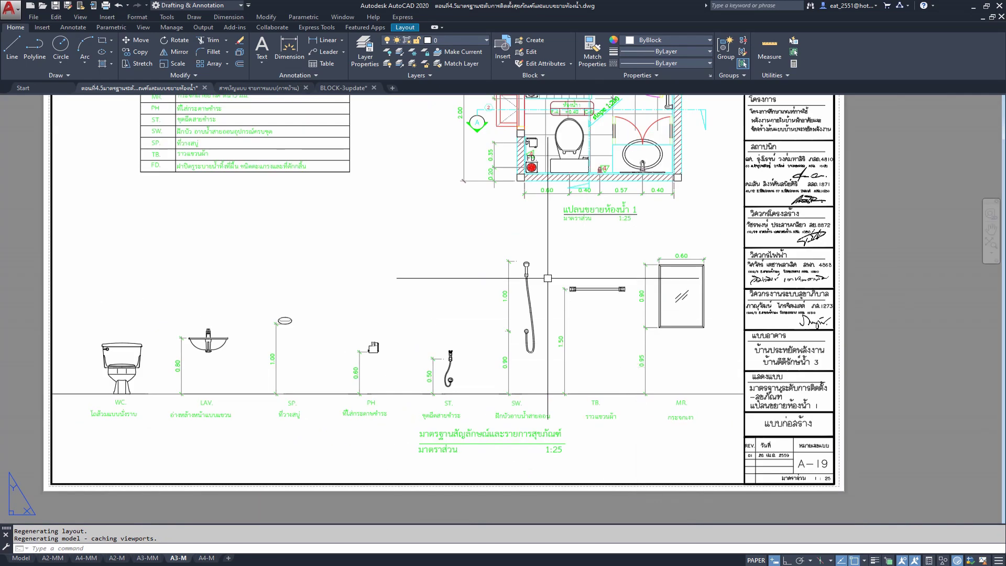
pyautogui.scroll(-1, 634, 367)
pyautogui.scroll(-1, 576, 387)
pyautogui.scroll(-2, 472, 398)
pyautogui.scroll(2, 543, 388)
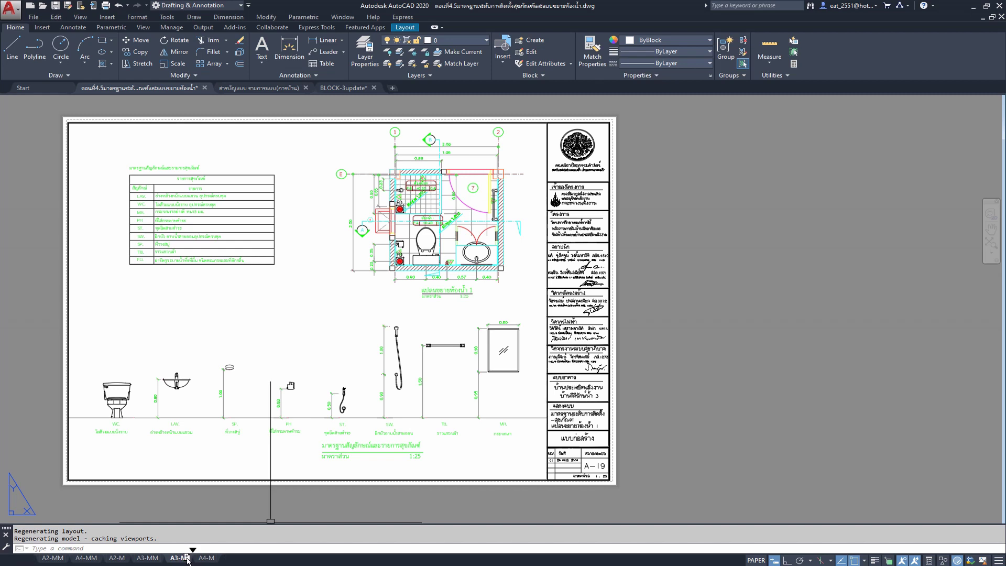
pyautogui.keyDown('ctrl'); pyautogui.moveTo(188, 559); pyautogui.dragTo(194, 561); pyautogui.keyUp('ctrl')
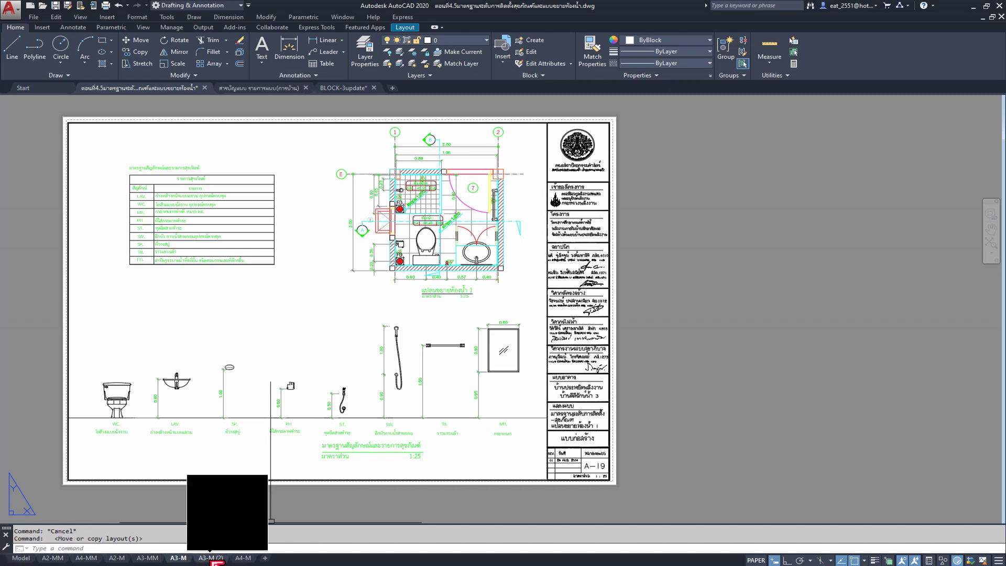
pyautogui.moveTo(211, 558)
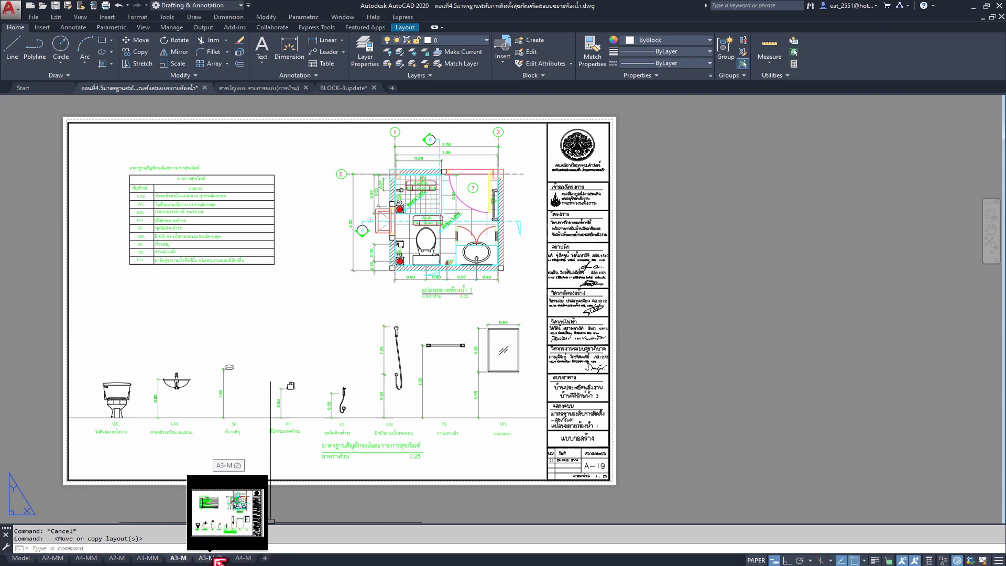
# - Use the A3-M tab's context menu to rename the original layout A-19(A3-M)
pyautogui.rightClick(182, 559)
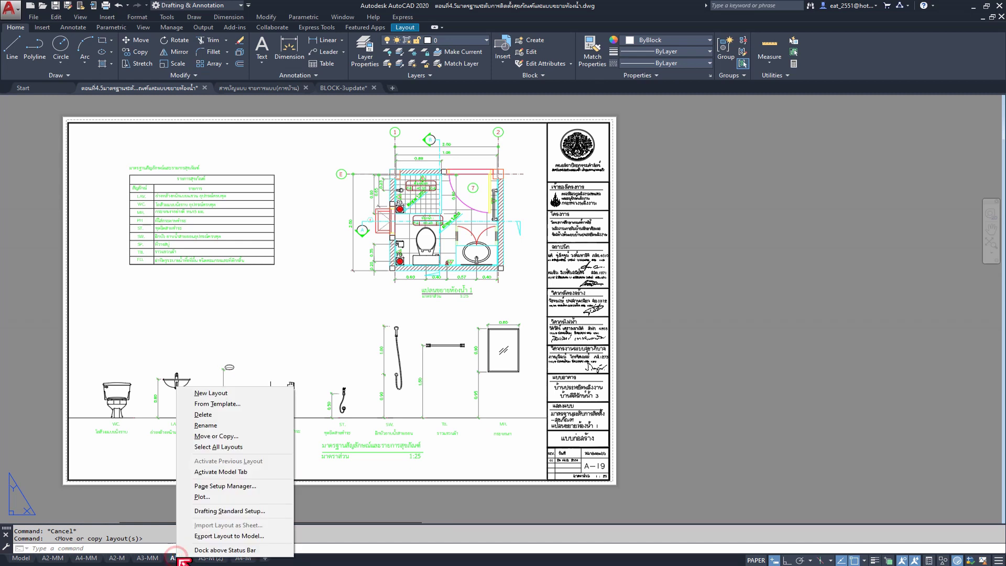
pyautogui.press('Escape')
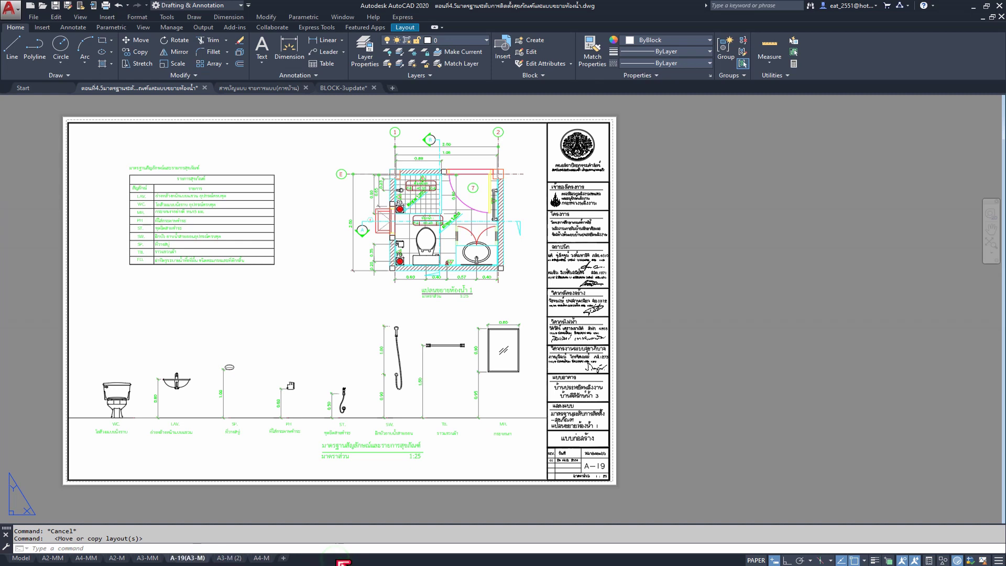
# - In the A3-M (2) layout, pan the viewport to the bathroom elevations
pyautogui.click(229, 557)
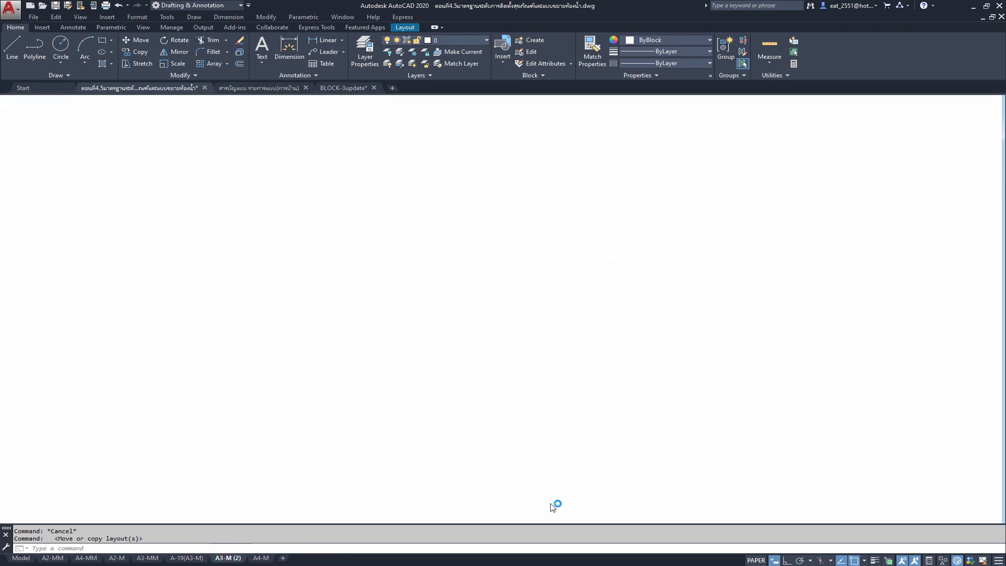
pyautogui.moveTo(446, 356); pyautogui.dragTo(495, 365, button='middle')
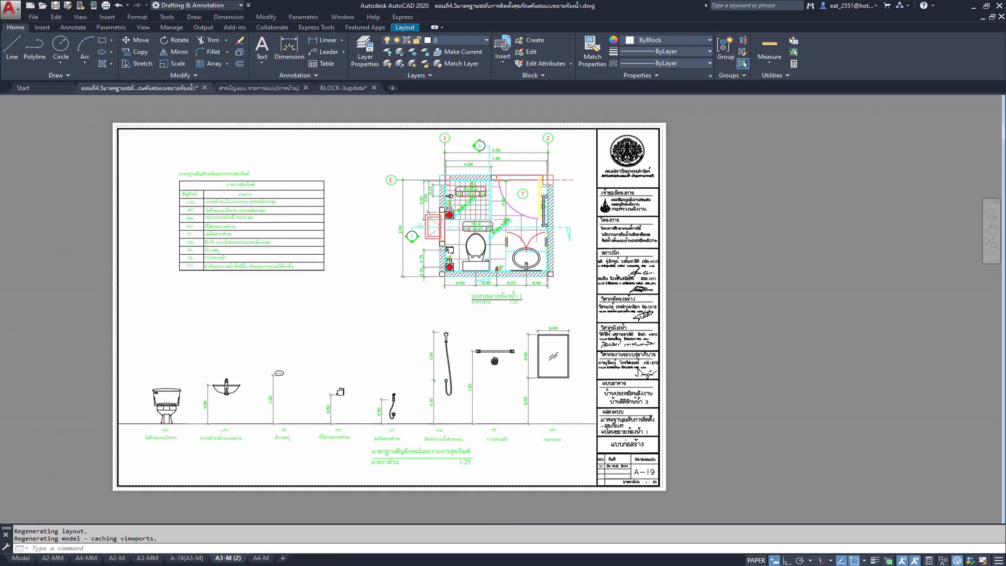
pyautogui.doubleClick(426, 292)
pyautogui.scroll(-3, 467, 329)
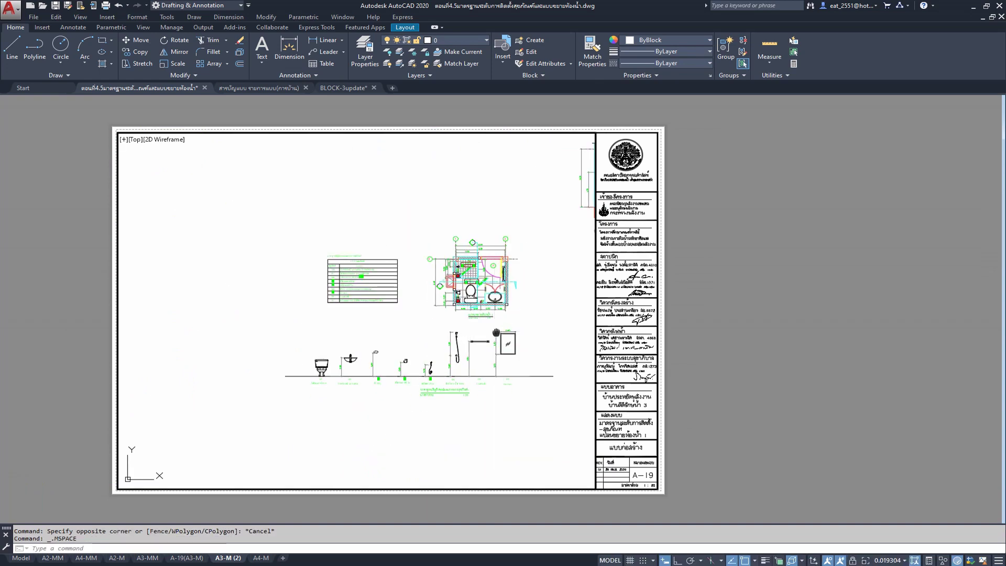
pyautogui.scroll(3, 482, 332)
pyautogui.scroll(2, 366, 339)
pyautogui.moveTo(366, 339)
pyautogui.mouseDown(button='middle')
pyautogui.moveTo(393, 321)
pyautogui.moveTo(398, 298)
pyautogui.mouseUp(button='middle')
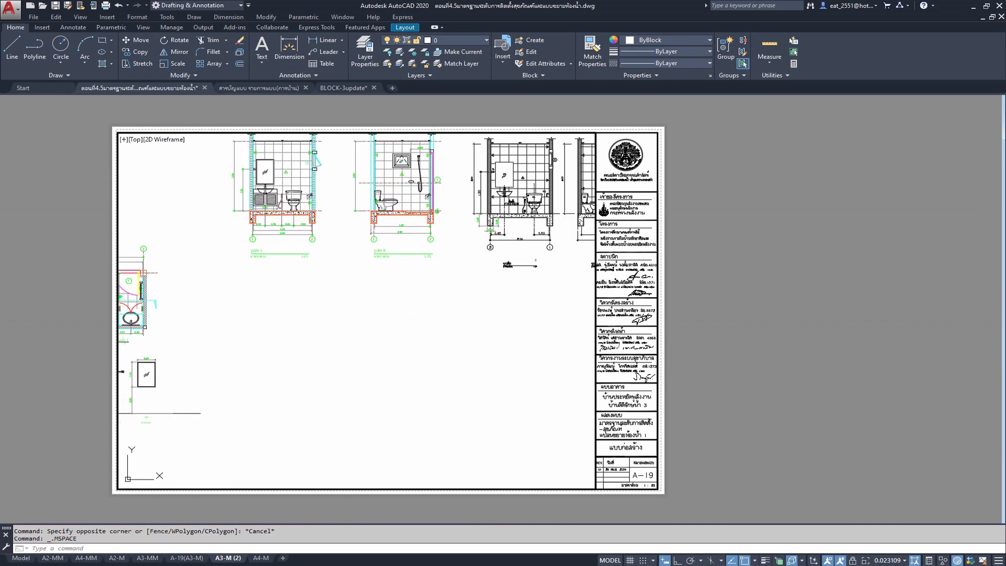
pyautogui.moveTo(449, 355)
pyautogui.mouseDown(button='middle')
pyautogui.moveTo(461, 370)
pyautogui.moveTo(452, 363)
pyautogui.mouseUp(button='middle')
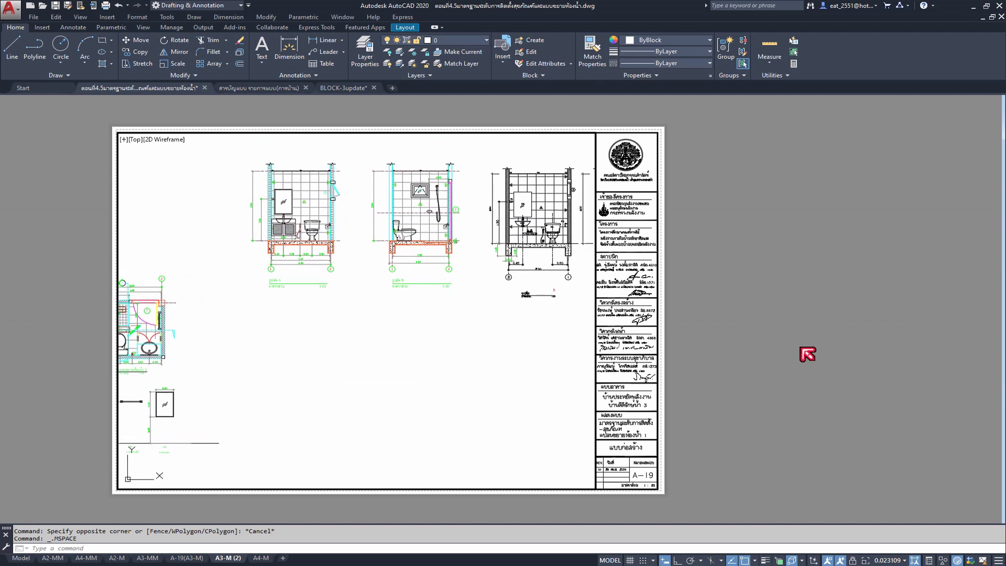
# - Back in paper space, erase the sheet's title block and border
pyautogui.doubleClick(799, 346)
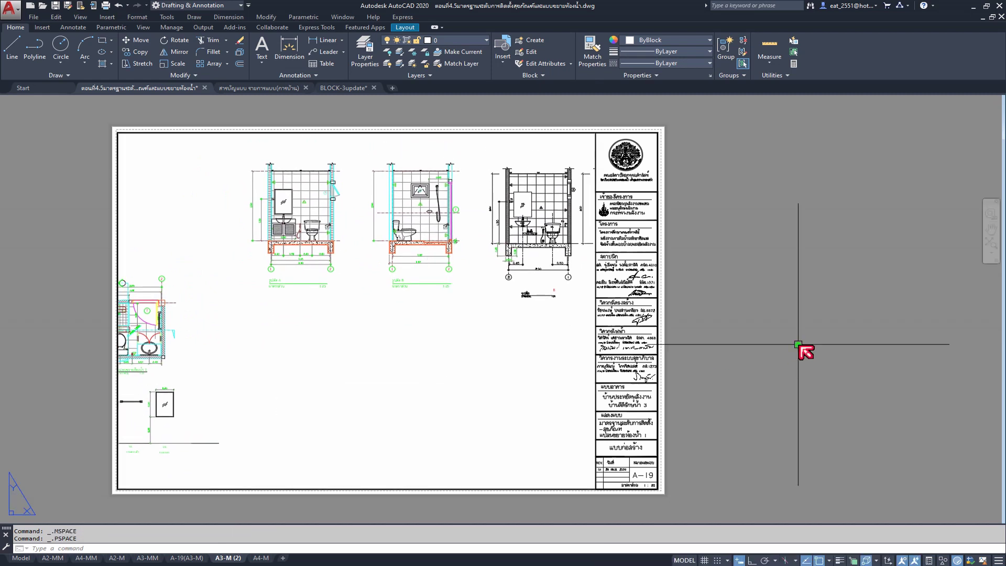
pyautogui.scroll(-2, 581, 338)
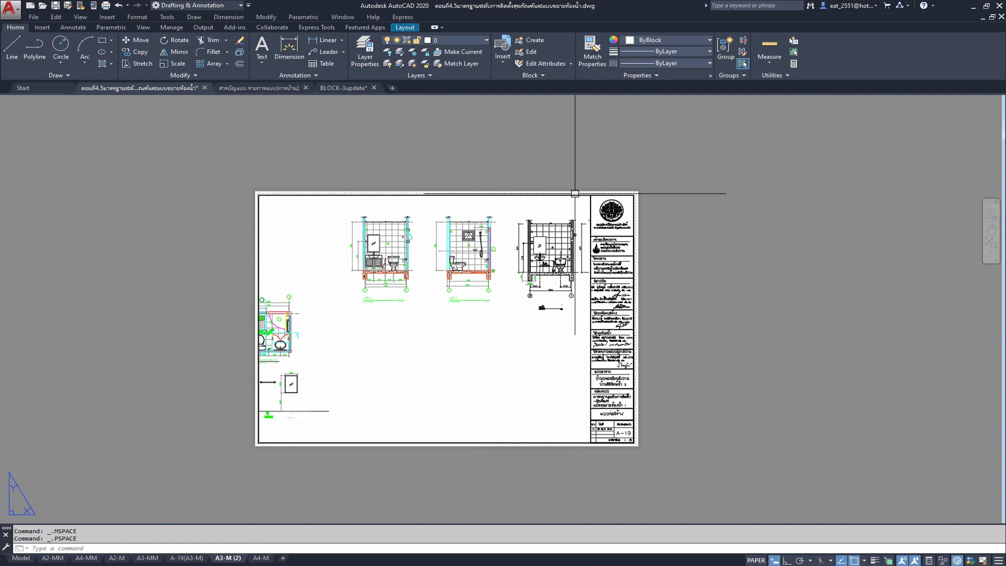
pyautogui.click(606, 280)
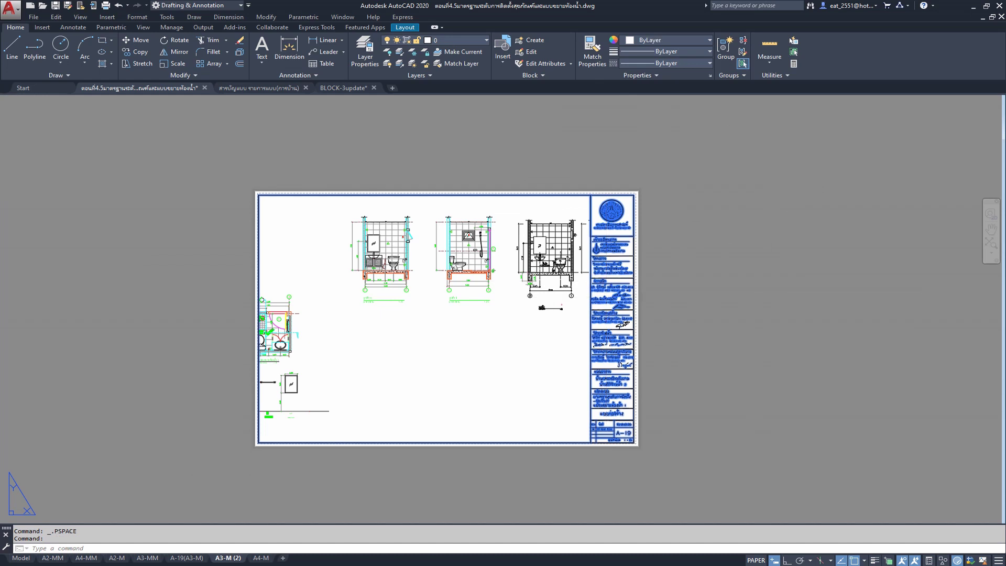
pyautogui.press('Delete')
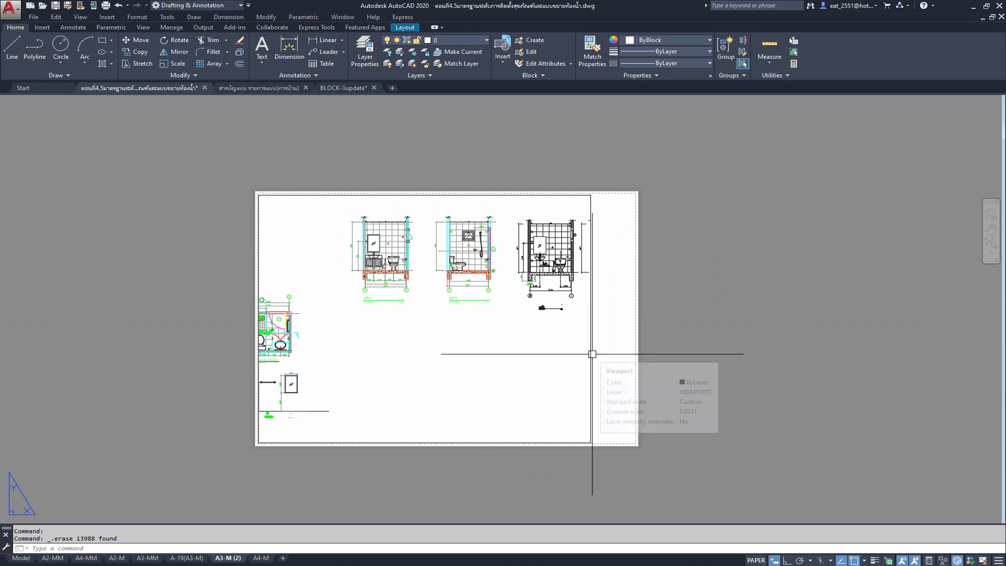
# - Stretch the viewport's top-right corner right to reveal another elevation, then return to Model
pyautogui.click(595, 349)
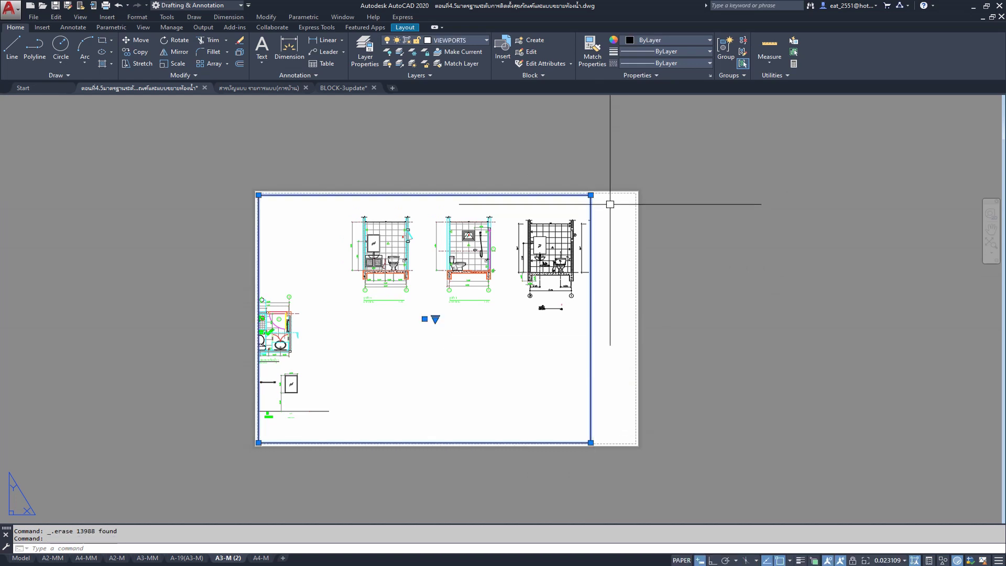
pyautogui.scroll(5, 608, 202)
pyautogui.click(558, 209)
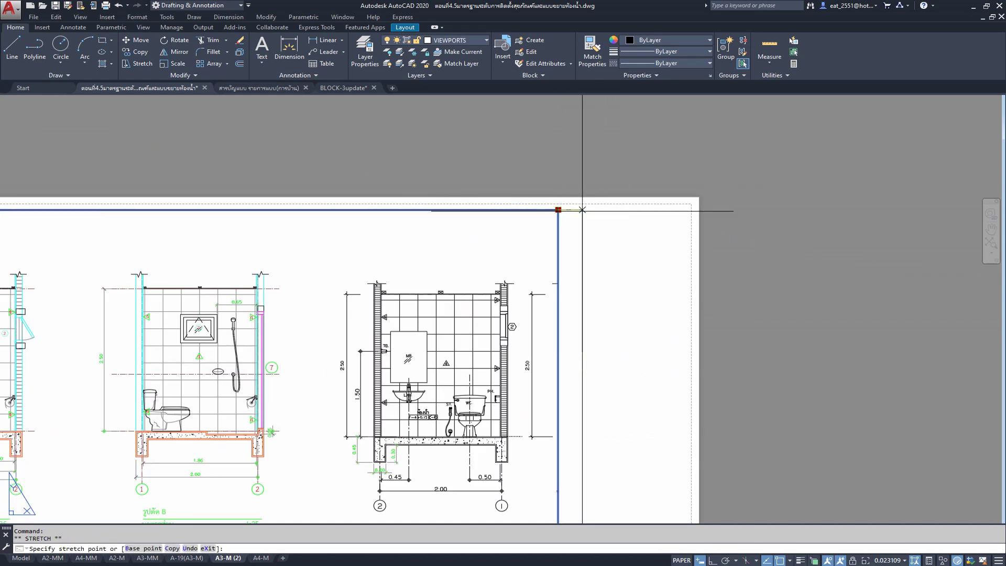
pyautogui.click(684, 209)
pyautogui.press('Escape')
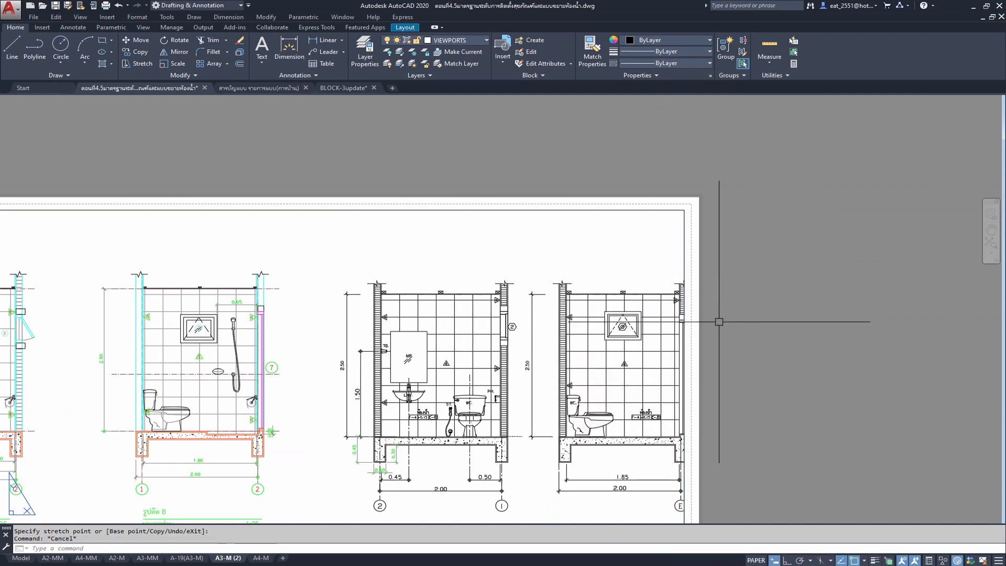
pyautogui.scroll(-3, 561, 281)
pyautogui.scroll(-2, 577, 276)
pyautogui.doubleClick(576, 276)
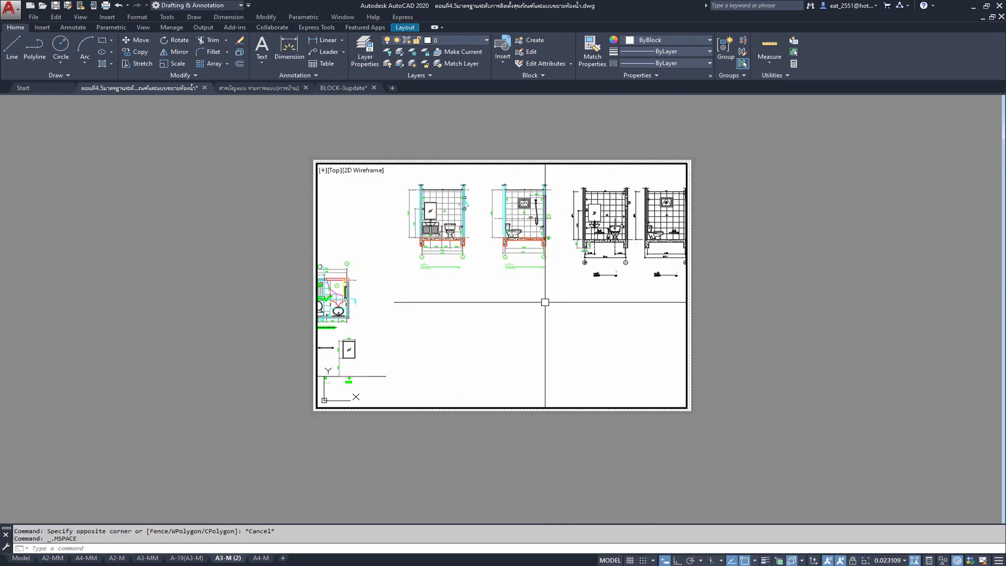
pyautogui.scroll(-3, 545, 298)
pyautogui.scroll(-2, 492, 287)
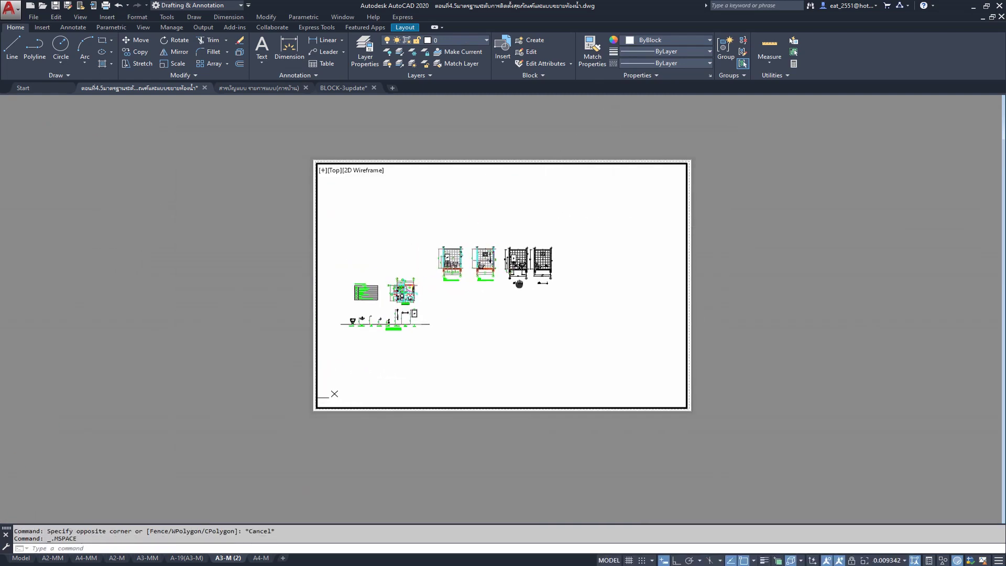
pyautogui.click(21, 558)
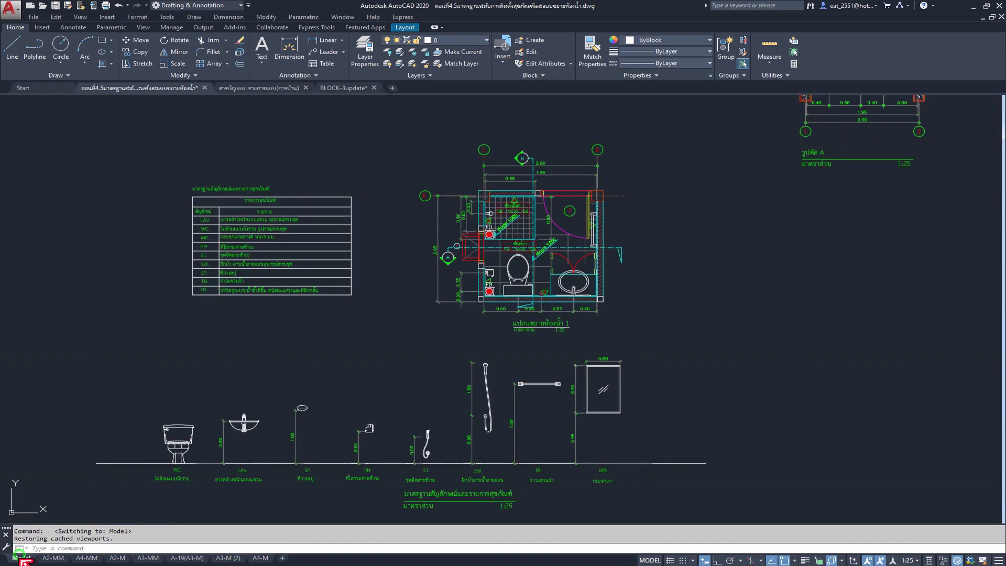
# - Thaw the frozen DEFPOINTS layer from the layer list
pyautogui.click(486, 40)
pyautogui.click(399, 94)
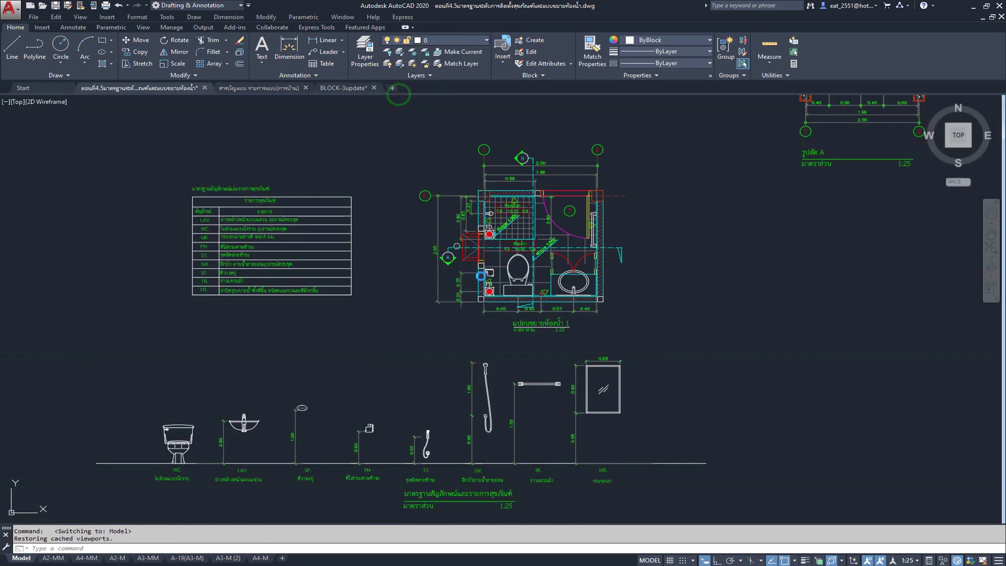
pyautogui.click(583, 222)
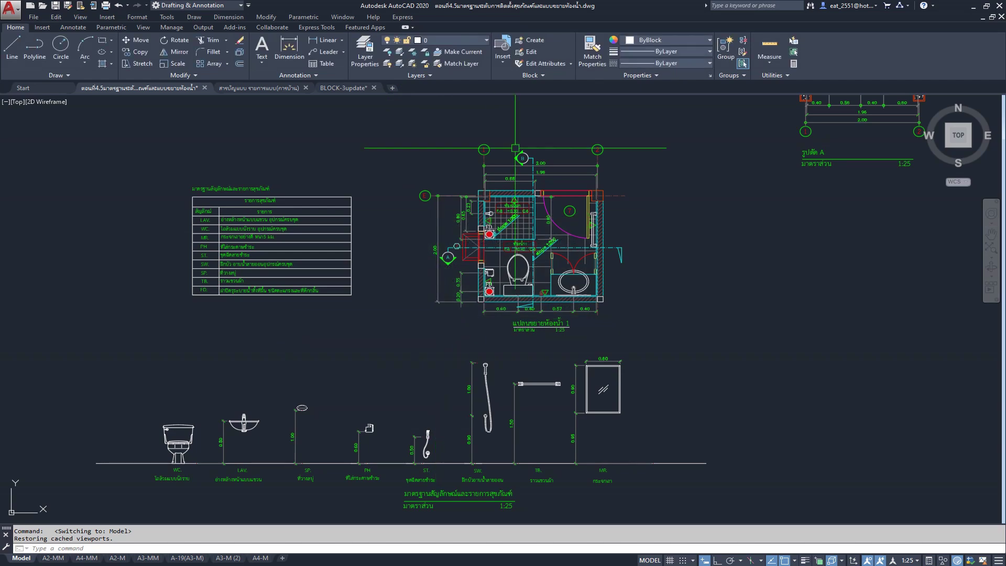
pyautogui.click(486, 42)
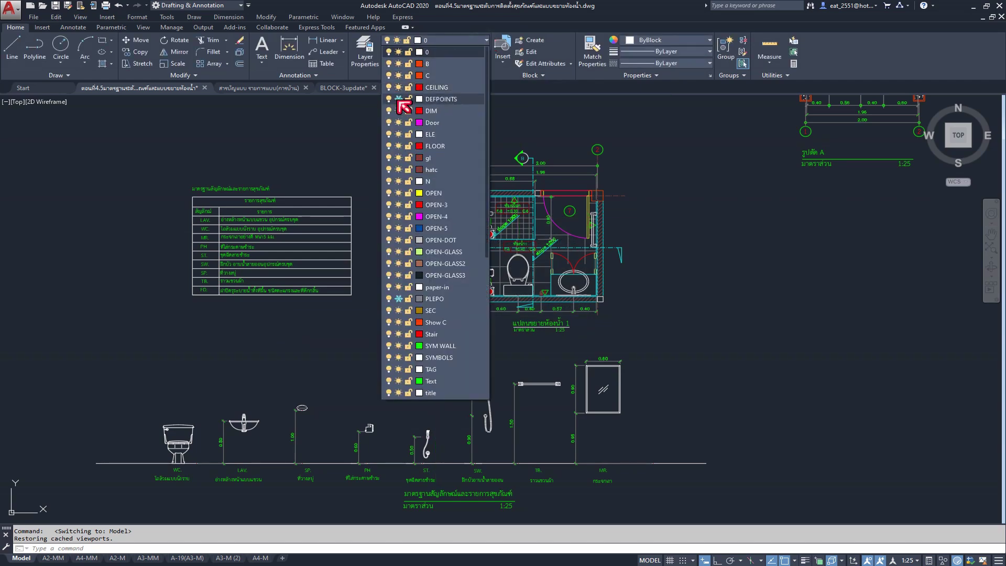
pyautogui.click(398, 99)
pyautogui.click(615, 279)
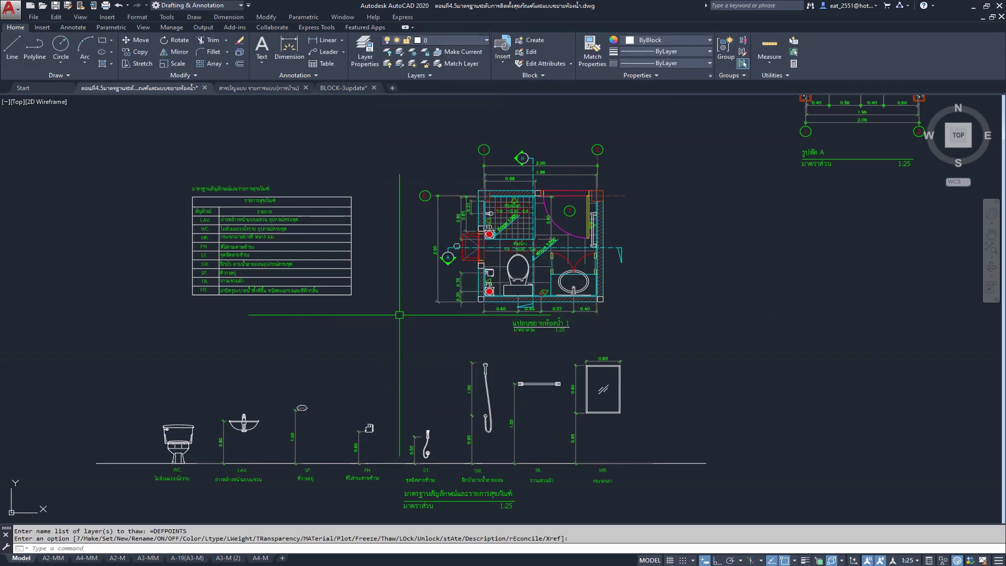
# - Window-select the A-20 title-block frame and move it below the bathroom drawings
pyautogui.scroll(-3, 369, 307)
pyautogui.scroll(1, 573, 284)
pyautogui.scroll(1, 555, 332)
pyautogui.scroll(2, 561, 366)
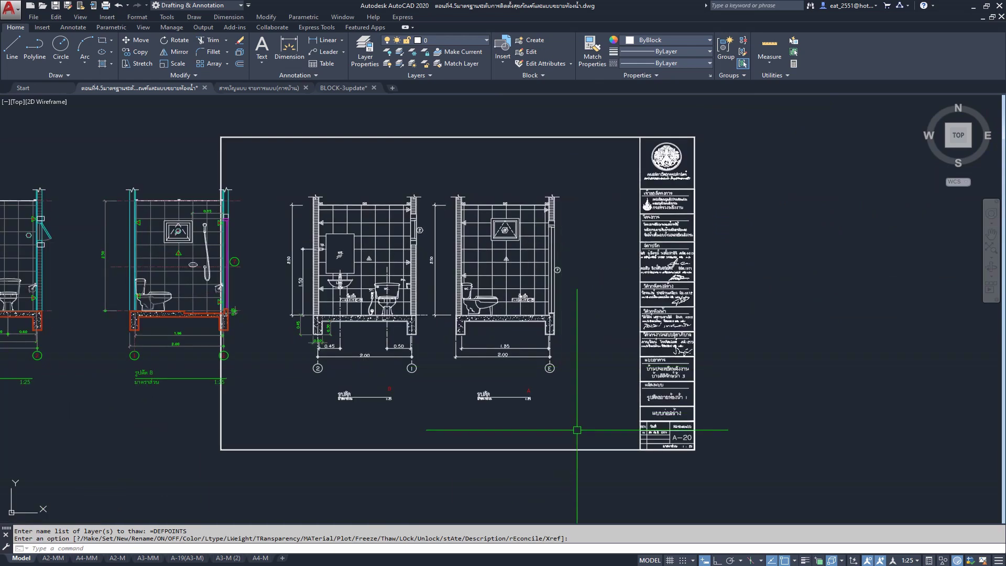
pyautogui.scroll(2, 337, 360)
pyautogui.scroll(-2, 411, 360)
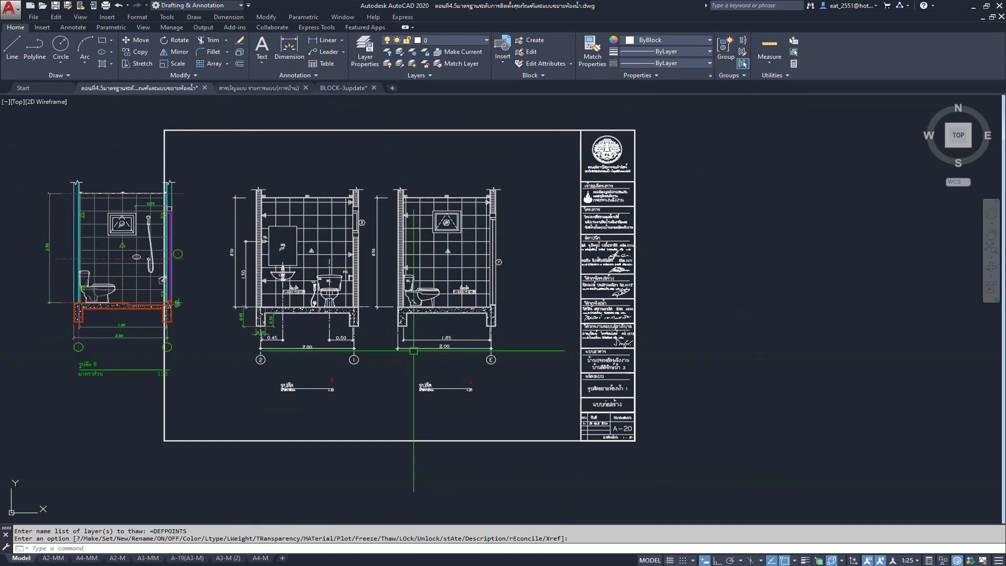
pyautogui.scroll(-2, 515, 258)
pyautogui.click(677, 148)
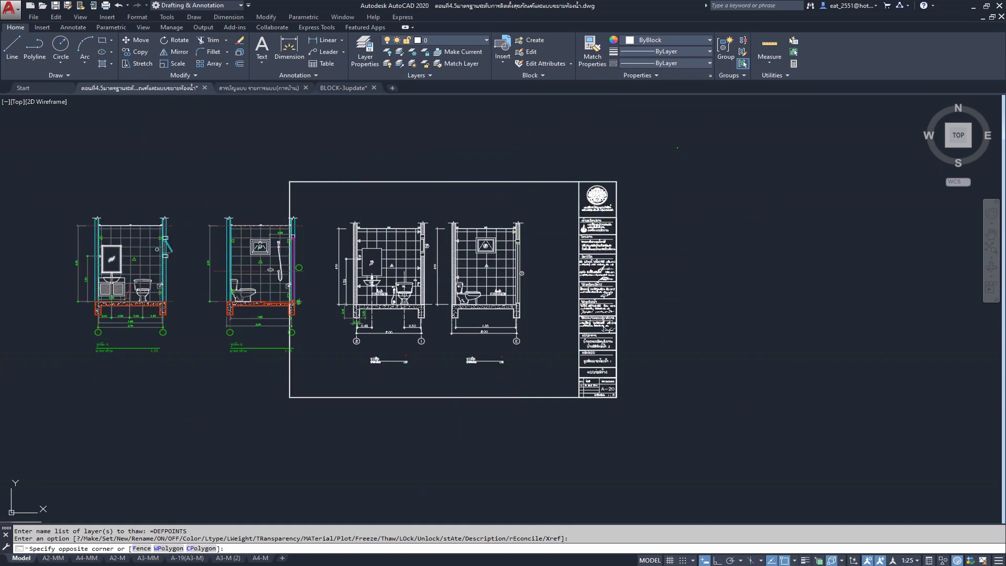
pyautogui.click(570, 431)
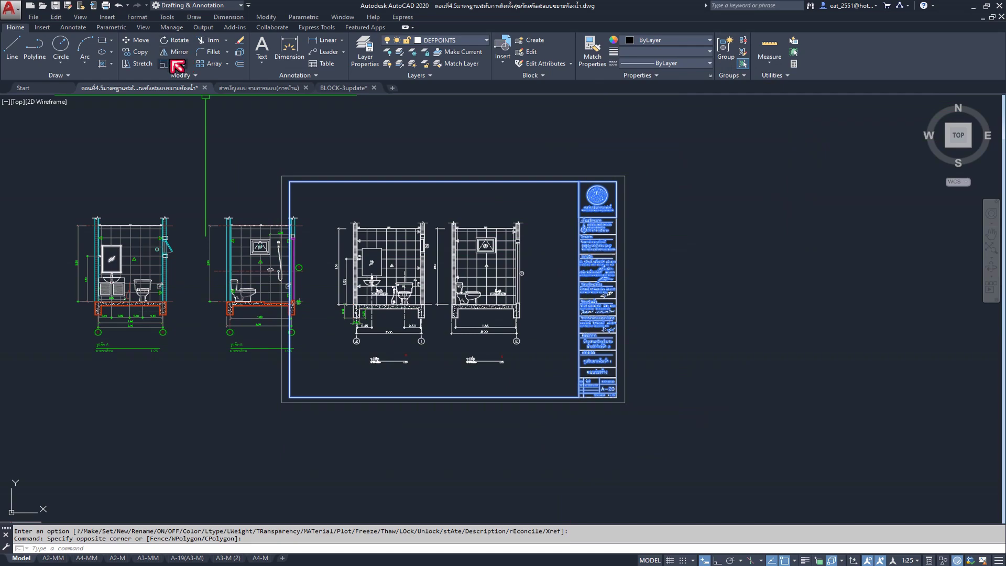
pyautogui.click(137, 44)
pyautogui.scroll(-3, 475, 287)
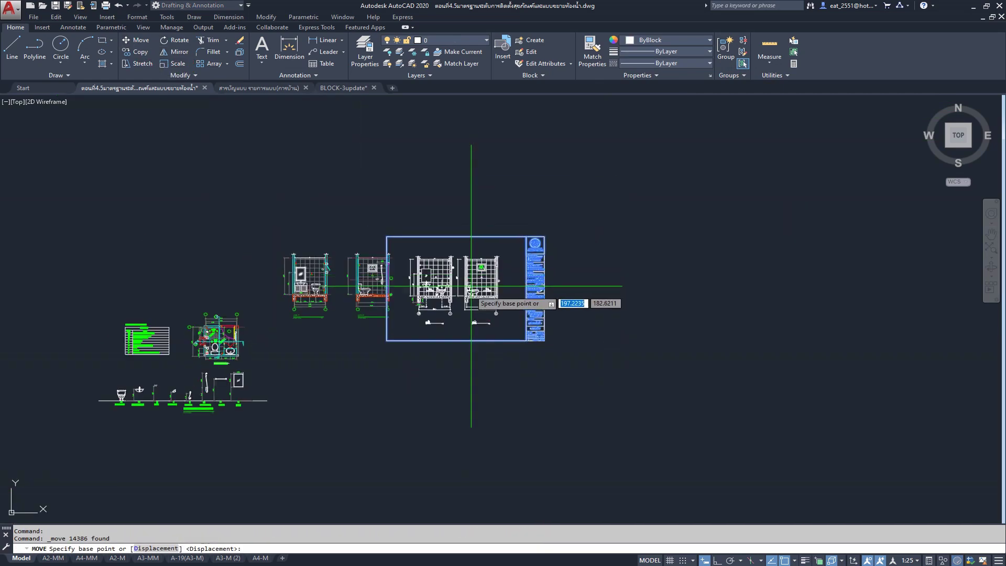
pyautogui.click(457, 278)
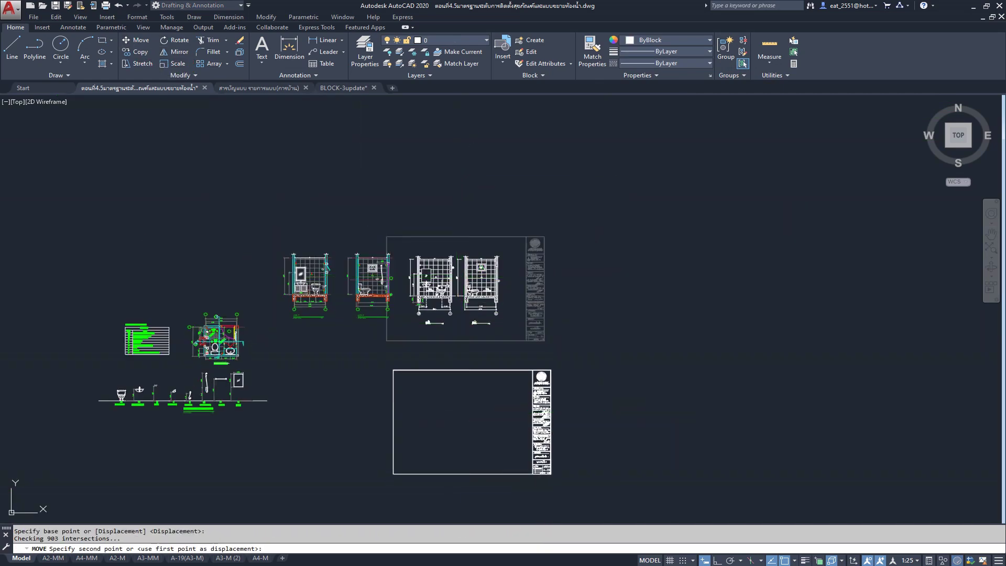
pyautogui.click(457, 422)
# - Review the relocated frame, then go to the A3-M (2) layout
pyautogui.scroll(5, 531, 503)
pyautogui.scroll(5, 532, 416)
pyautogui.scroll(-2, 661, 374)
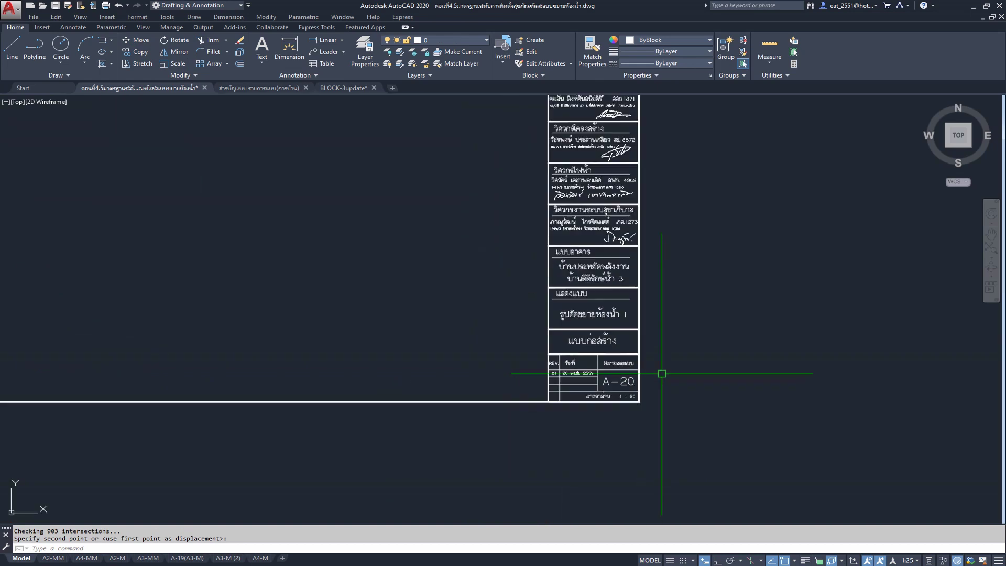
pyautogui.moveTo(639, 350)
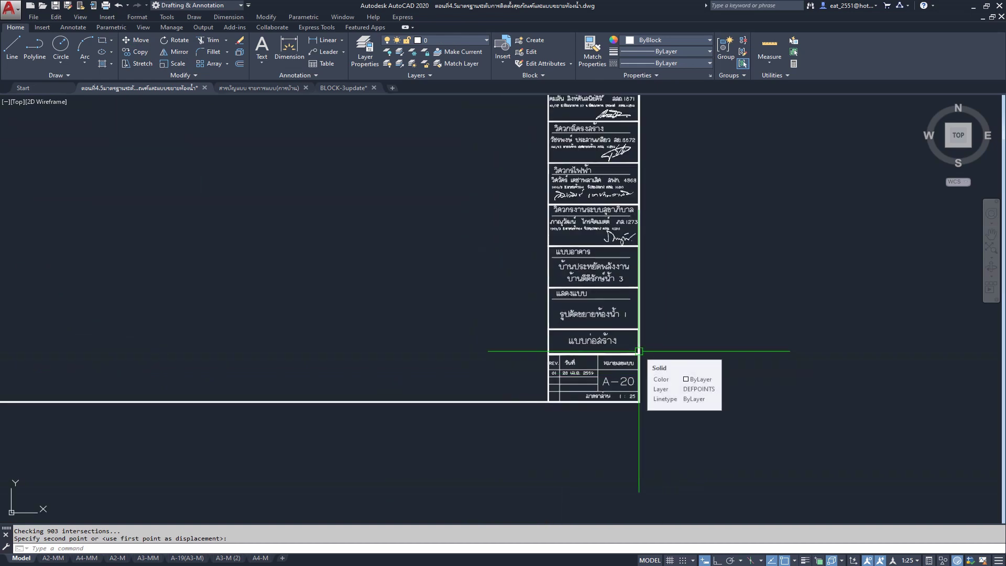
pyautogui.scroll(-3, 639, 351)
pyautogui.moveTo(565, 348); pyautogui.dragTo(546, 352, button='middle')
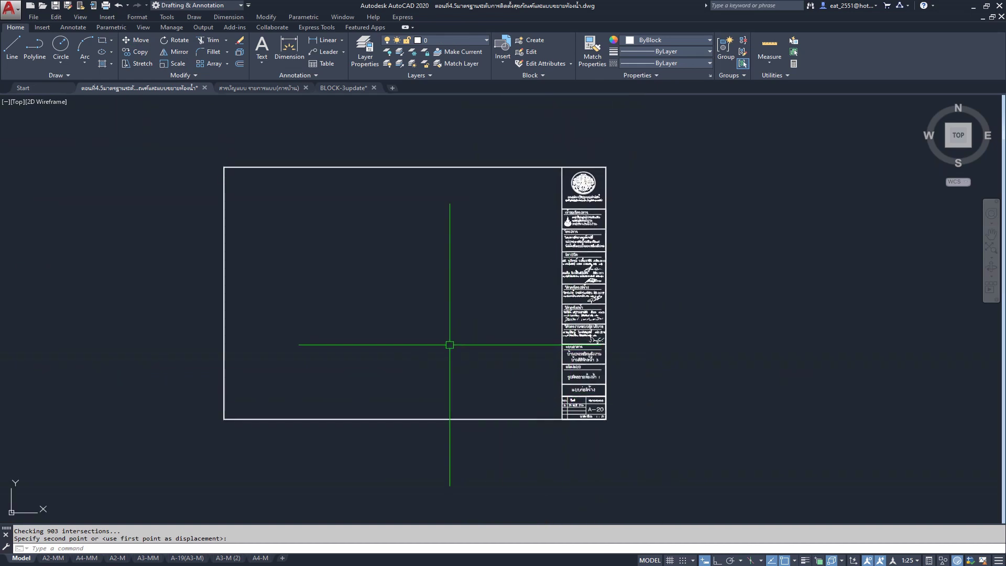
pyautogui.click(228, 557)
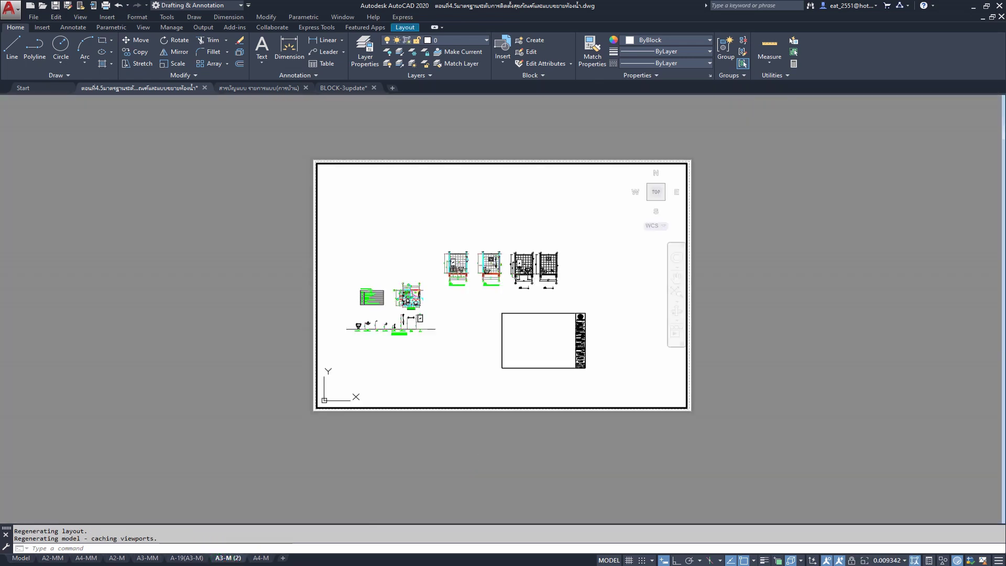
# - Zoom and pan the A3-M (2) viewport to centre the A-20 title block
pyautogui.moveTo(545, 335); pyautogui.dragTo(503, 308, button='middle')
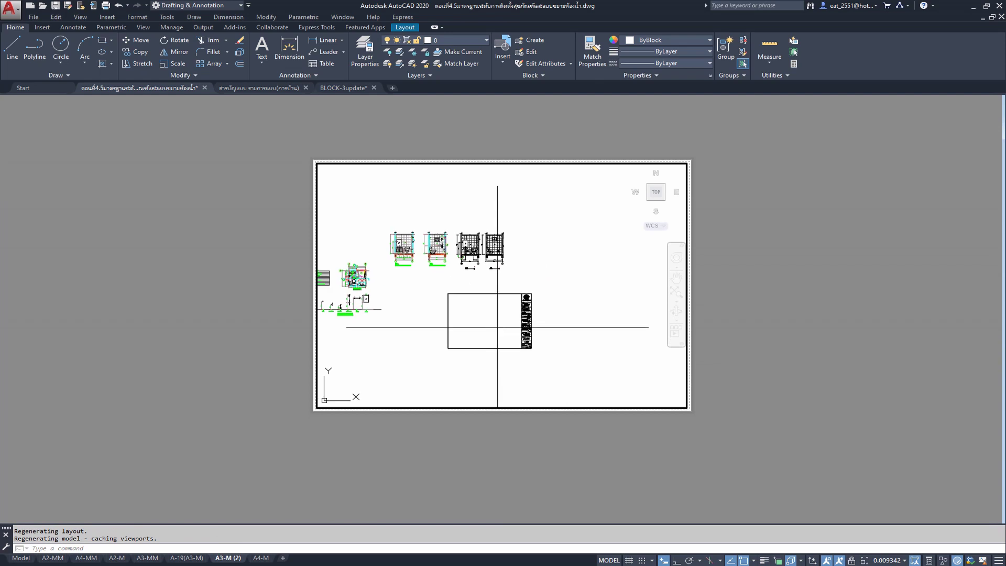
pyautogui.click(503, 314)
pyautogui.scroll(3, 503, 308)
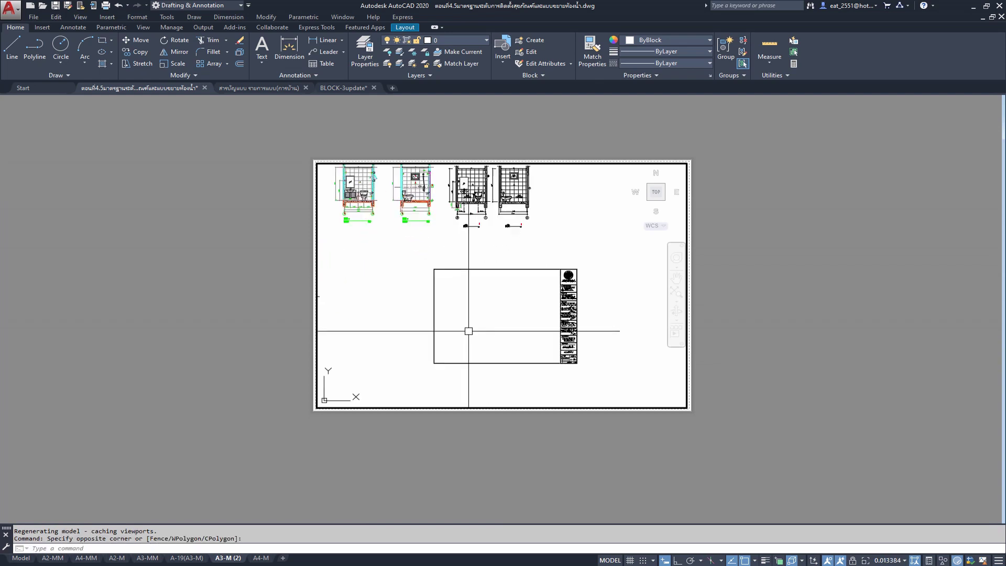
pyautogui.moveTo(502, 308); pyautogui.dragTo(441, 321, button='middle')
pyautogui.scroll(1, 440, 317)
pyautogui.scroll(1, 440, 316)
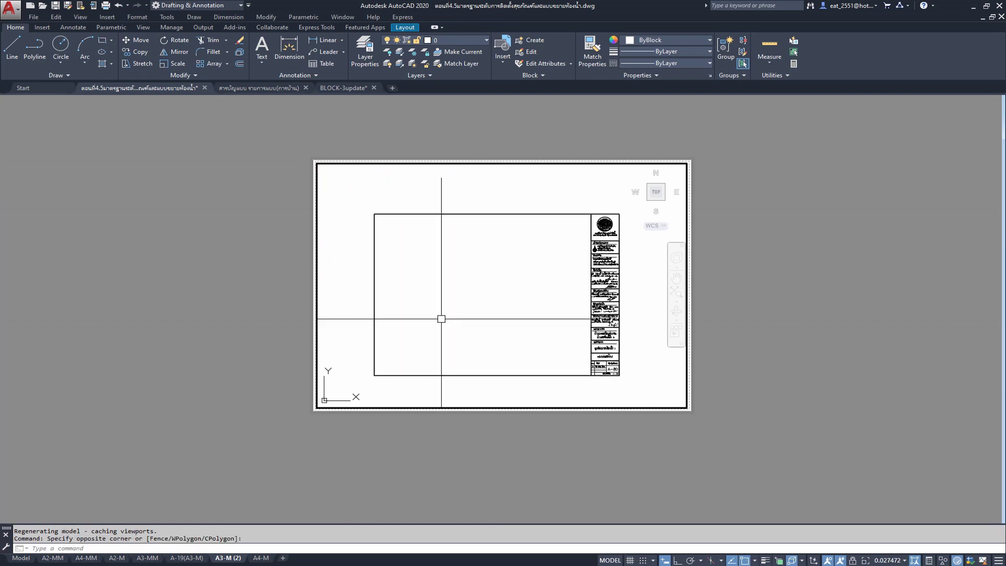
pyautogui.scroll(1, 443, 306)
pyautogui.moveTo(454, 316); pyautogui.dragTo(440, 321, button='middle')
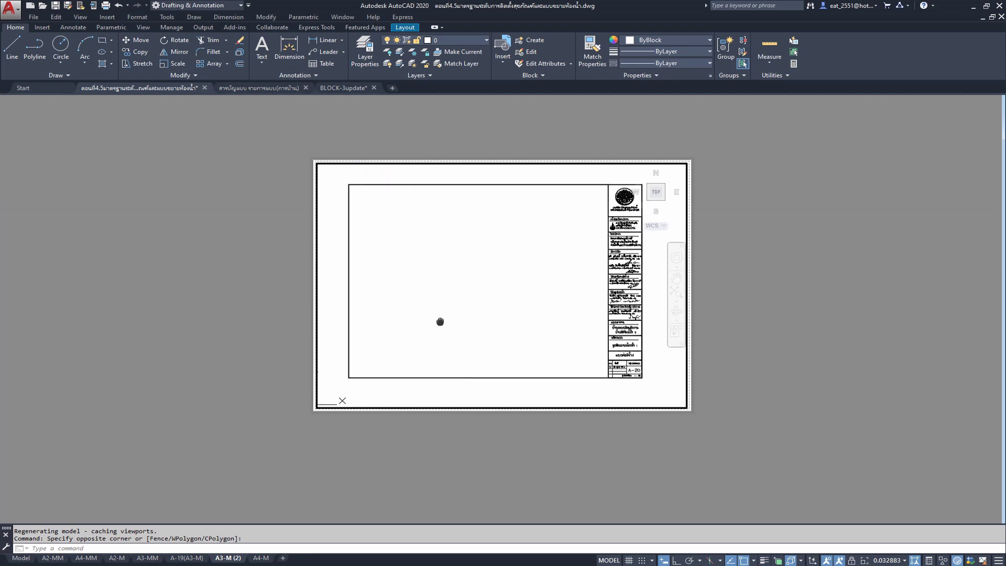
# - Change Space the title block into paper space, scaled by 0.0328825406776099
pyautogui.click(266, 17)
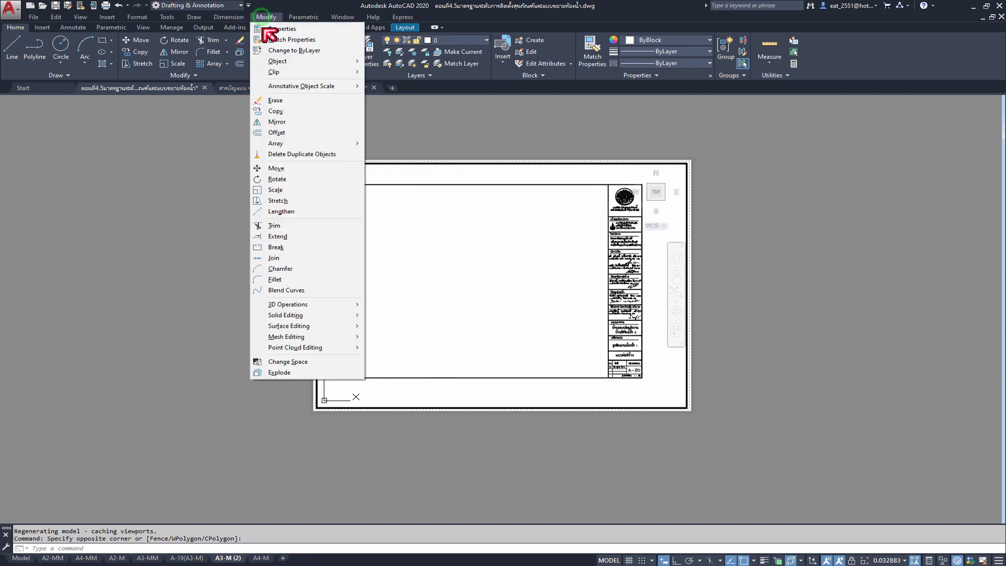
pyautogui.click(297, 361)
pyautogui.click(620, 289)
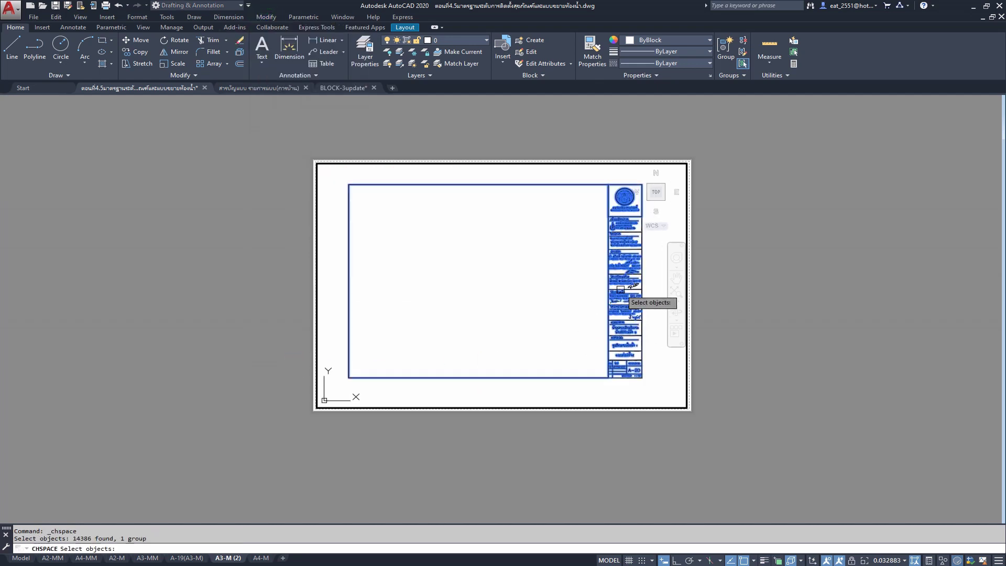
pyautogui.press('Return')
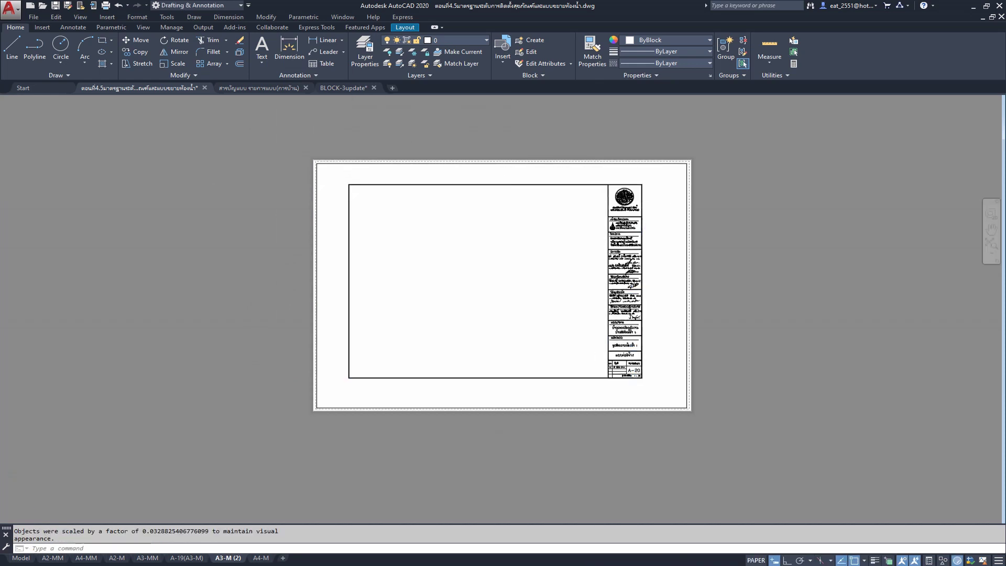
pyautogui.scroll(4, 359, 186)
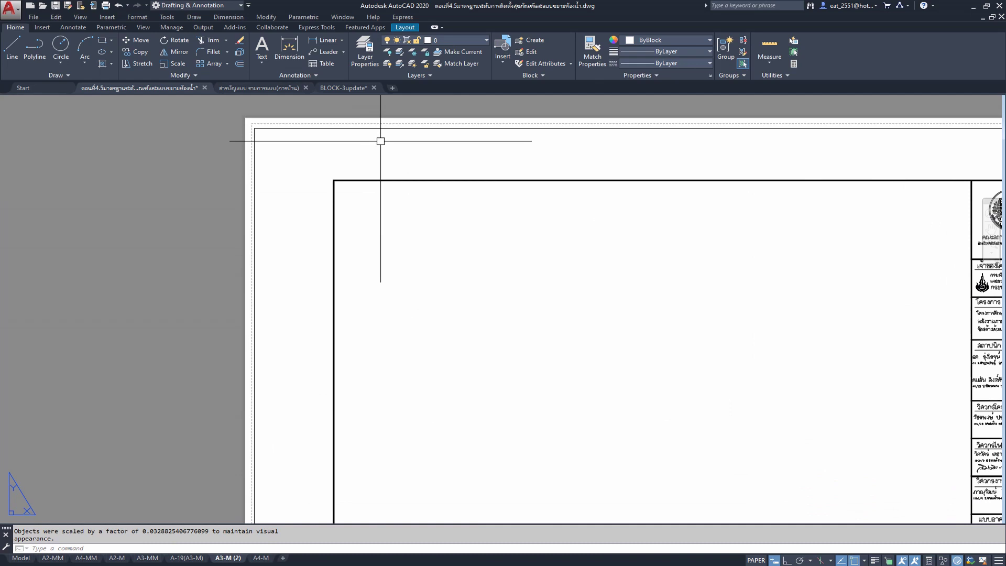
pyautogui.scroll(-3, 303, 192)
pyautogui.moveTo(342, 178); pyautogui.dragTo(366, 182, button='middle')
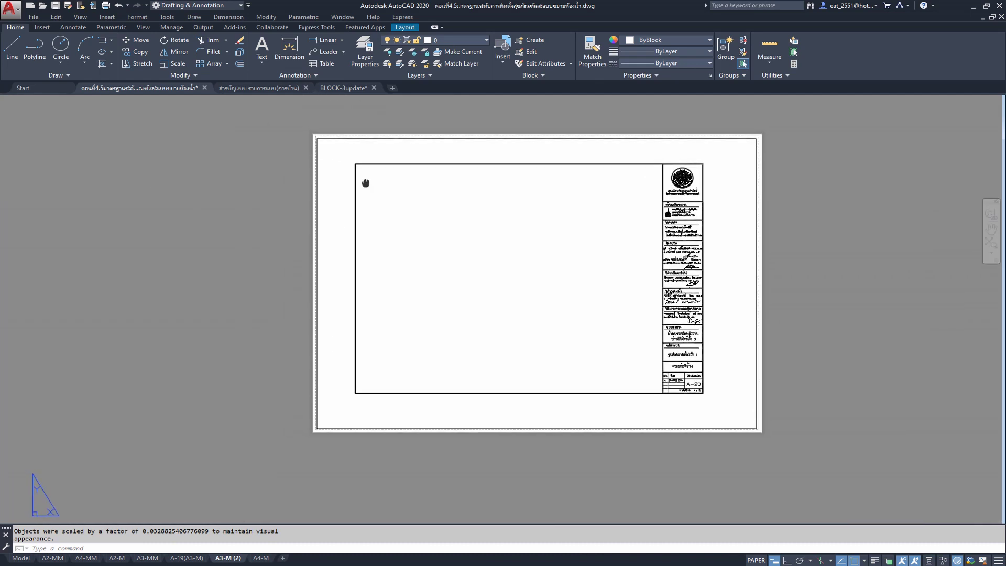
pyautogui.scroll(2, 323, 162)
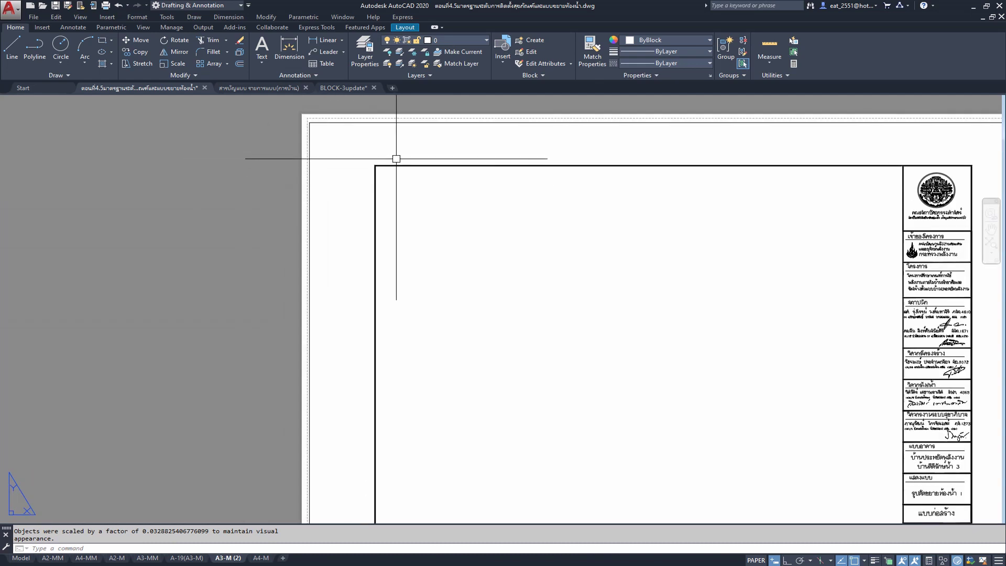
pyautogui.hotkey('ctrl', 'a')
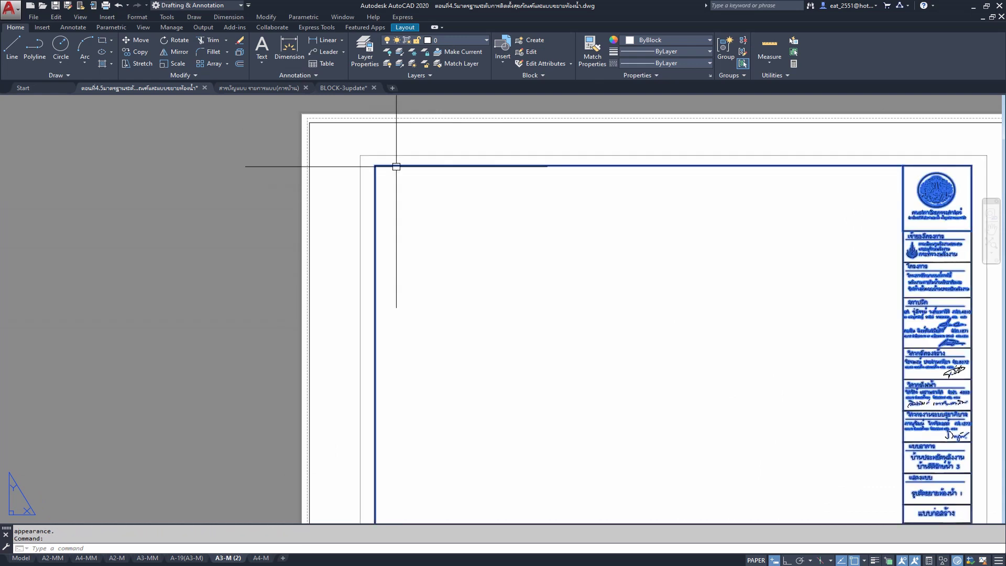
# - Move the title block so its frame corner sits on the A3 sheet corner
pyautogui.click(131, 46)
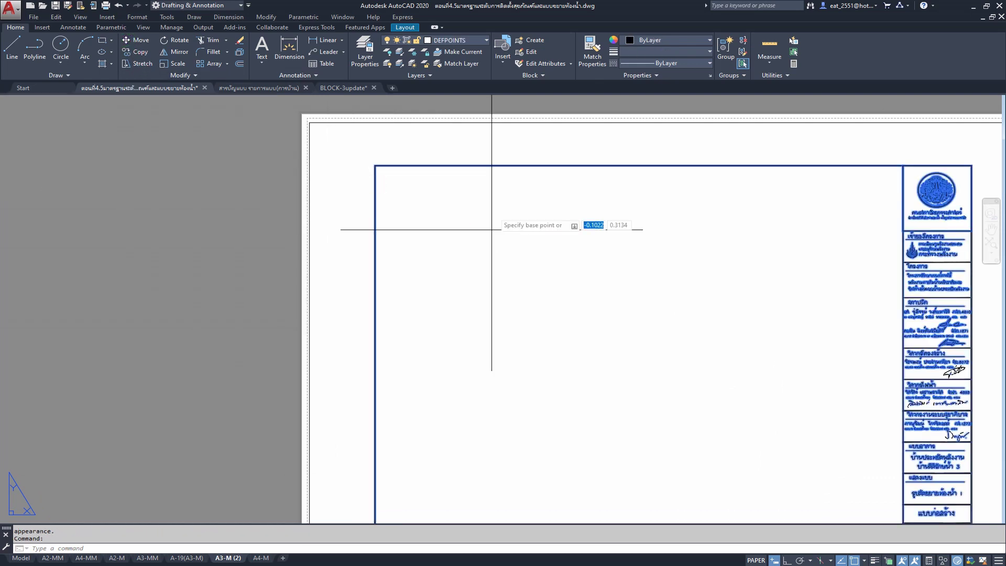
pyautogui.scroll(-3, 451, 332)
pyautogui.scroll(4, 449, 386)
pyautogui.scroll(3, 464, 383)
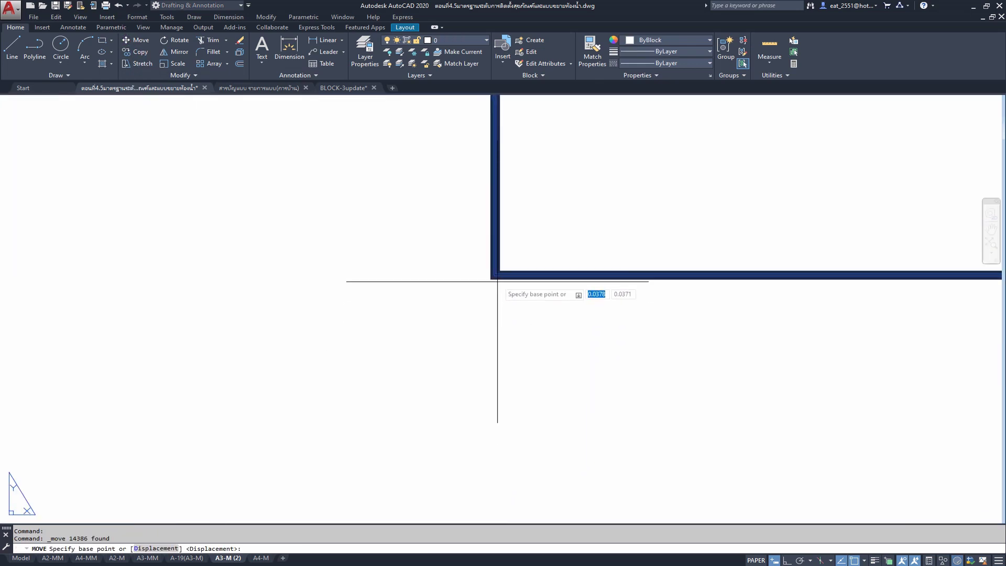
pyautogui.scroll(4, 494, 278)
pyautogui.click(480, 259)
pyautogui.scroll(-5, 576, 204)
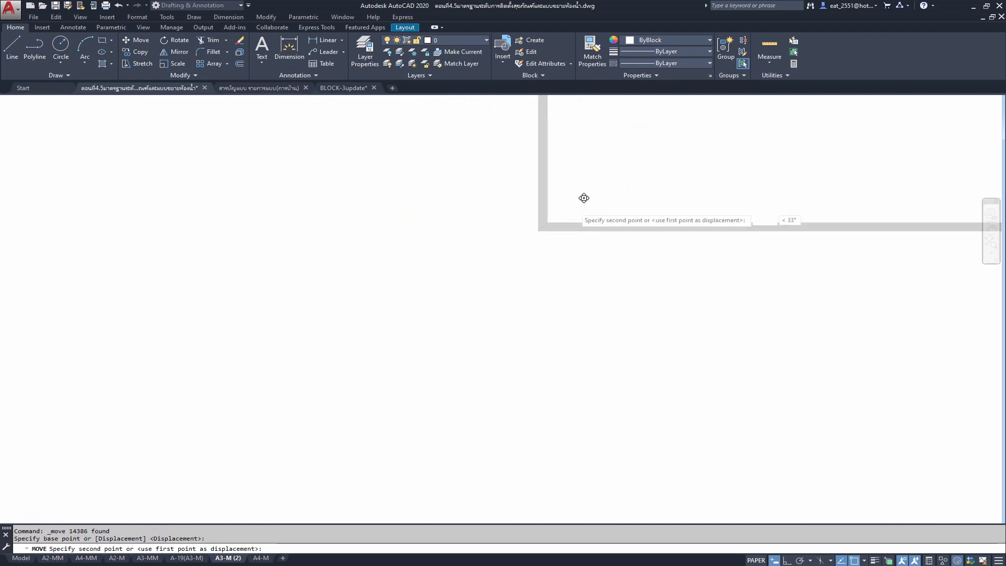
pyautogui.scroll(-3, 579, 197)
pyautogui.scroll(3, 376, 395)
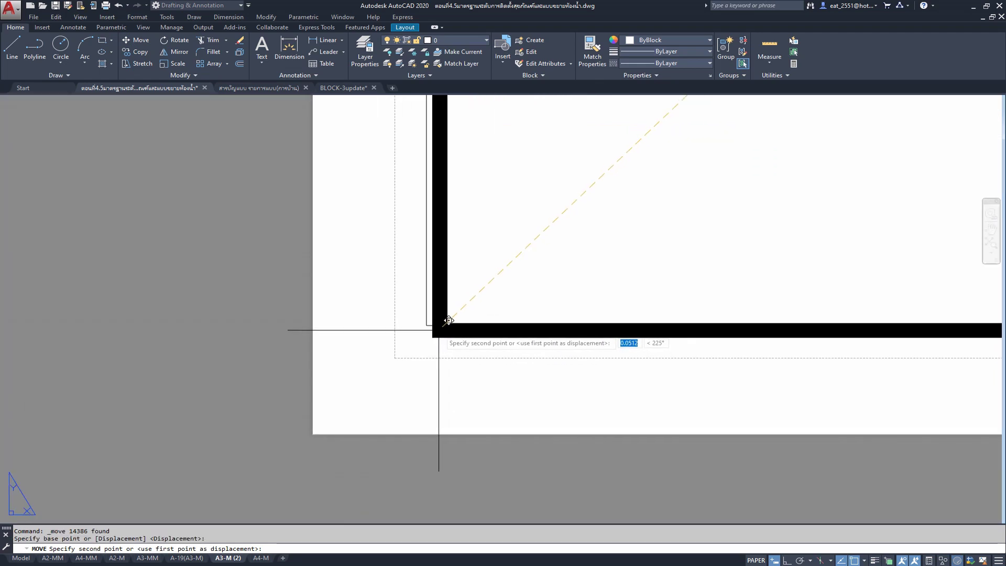
pyautogui.click(276, 393)
pyautogui.scroll(-2, 276, 392)
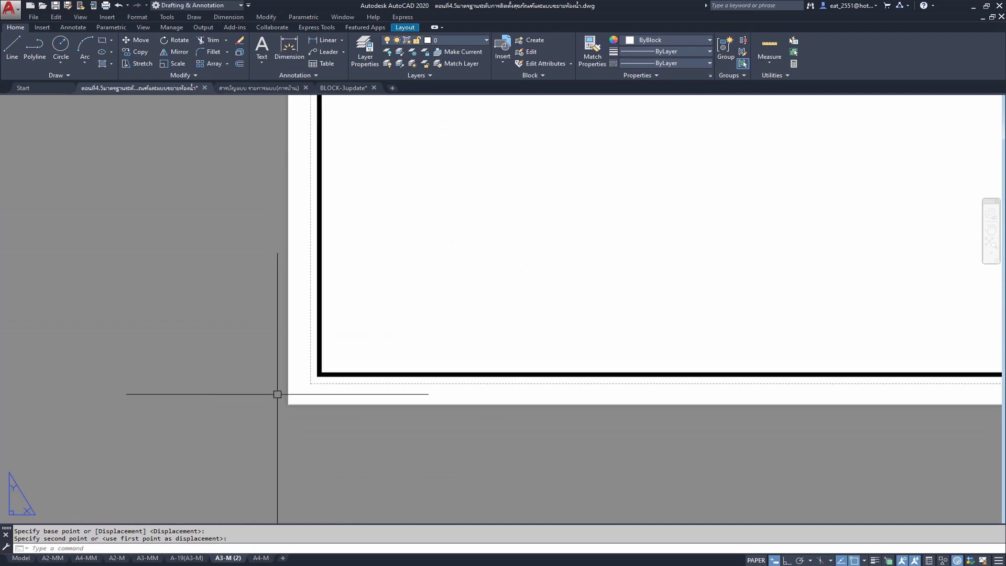
pyautogui.scroll(-2, 277, 392)
pyautogui.scroll(-2, 372, 334)
pyautogui.scroll(-2, 371, 334)
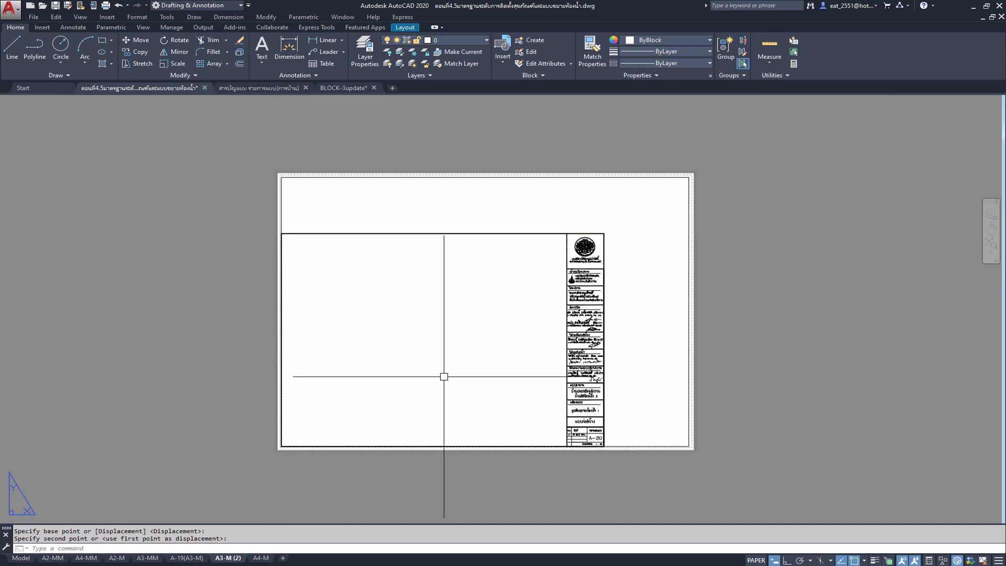
pyautogui.click(566, 264)
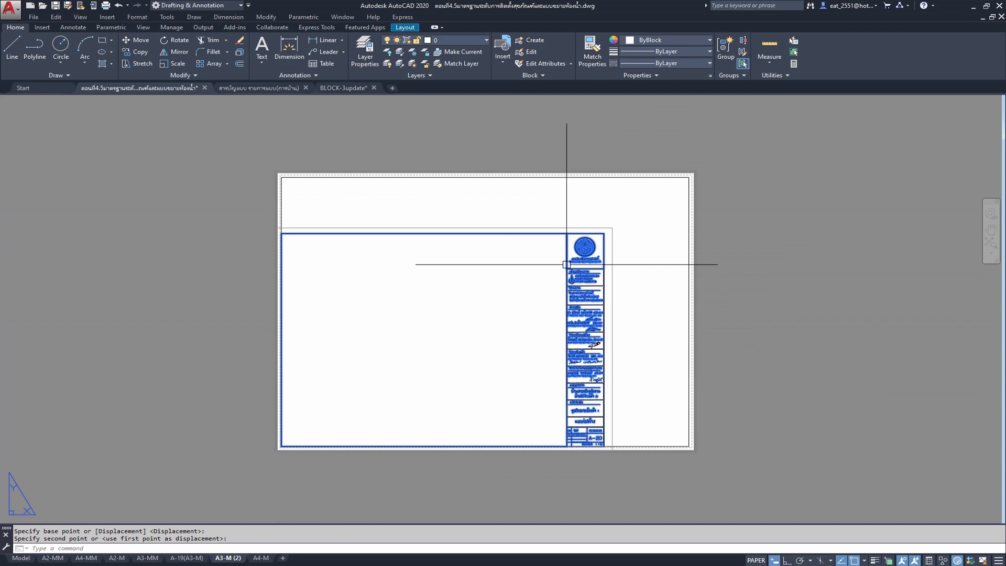
# - Scale the title block by Reference from its lower-left corner so its top-right corner meets the sheet corner
pyautogui.click(176, 67)
pyautogui.scroll(2, 314, 465)
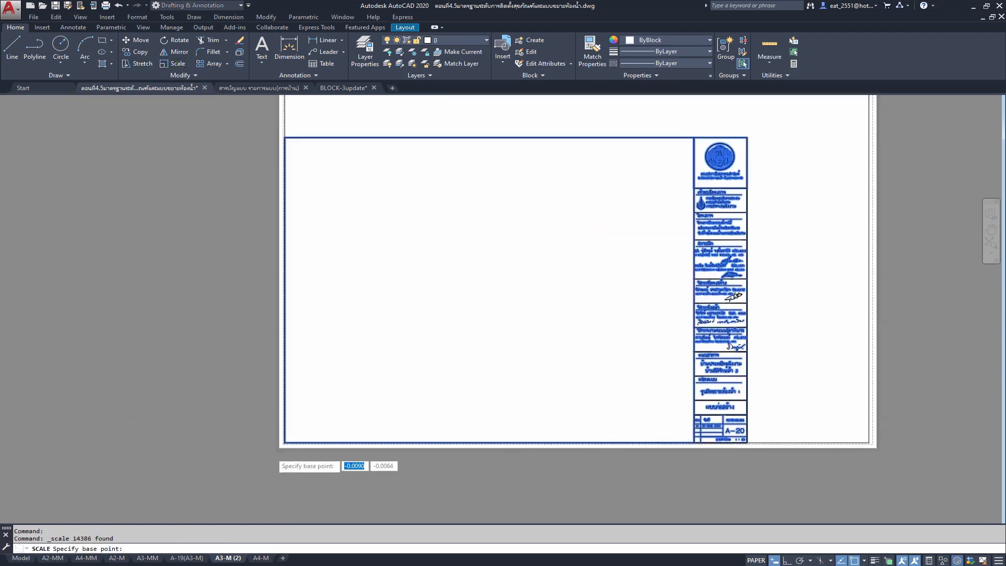
pyautogui.scroll(3, 303, 427)
pyautogui.scroll(1, 291, 387)
pyautogui.click(278, 368)
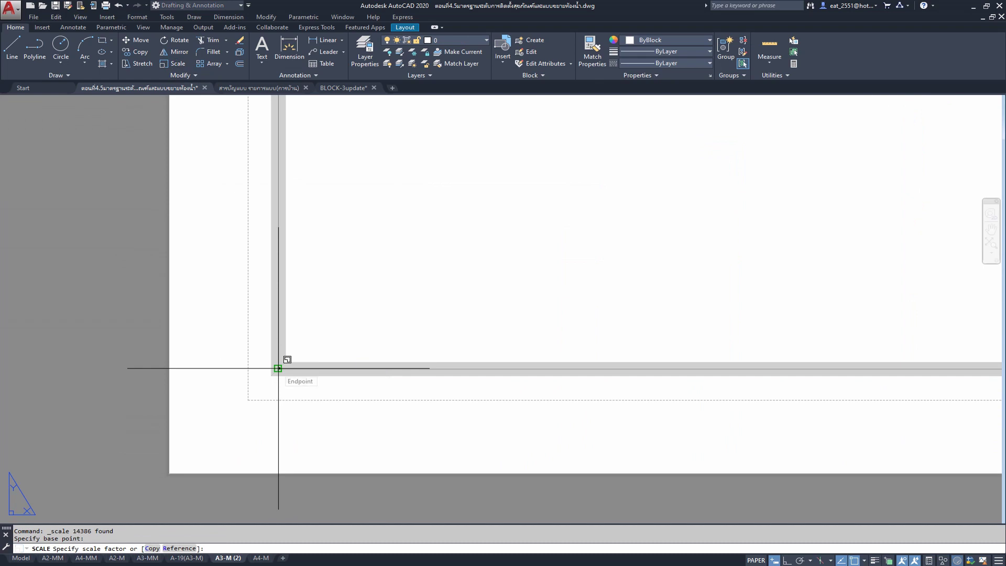
pyautogui.write('R')
pyautogui.press('Return')
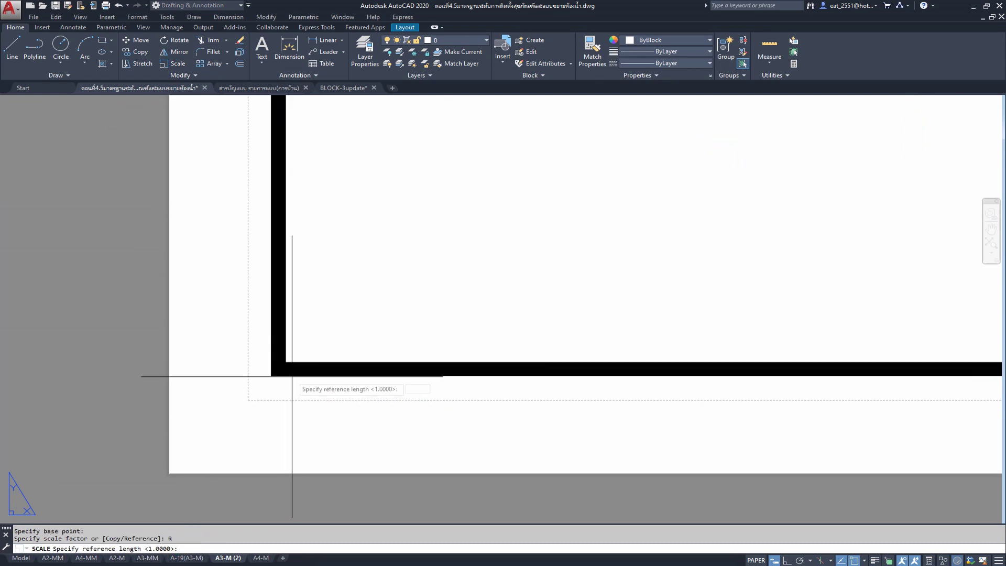
pyautogui.click(278, 368)
pyautogui.scroll(-2, 268, 419)
pyautogui.scroll(-2, 261, 429)
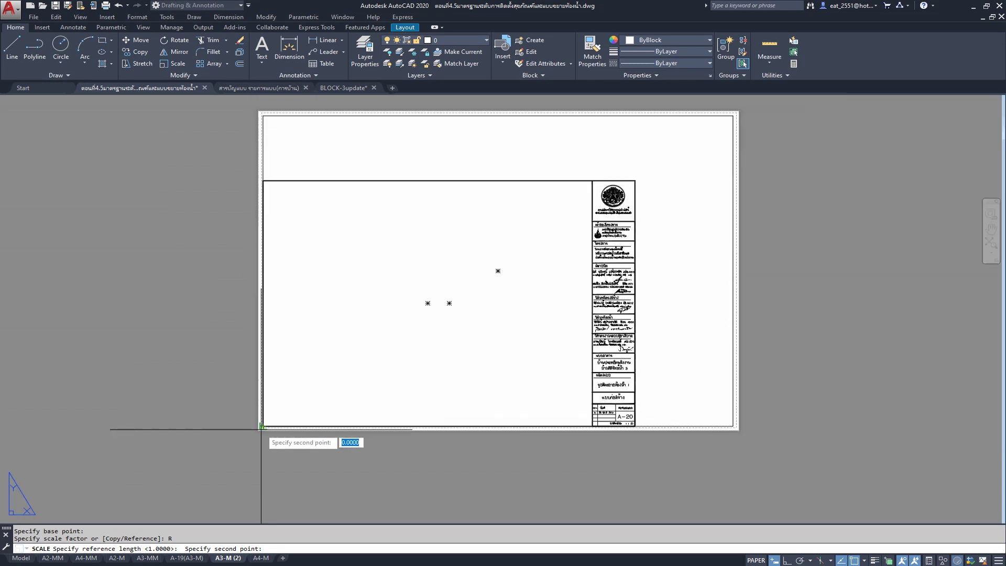
pyautogui.scroll(4, 642, 173)
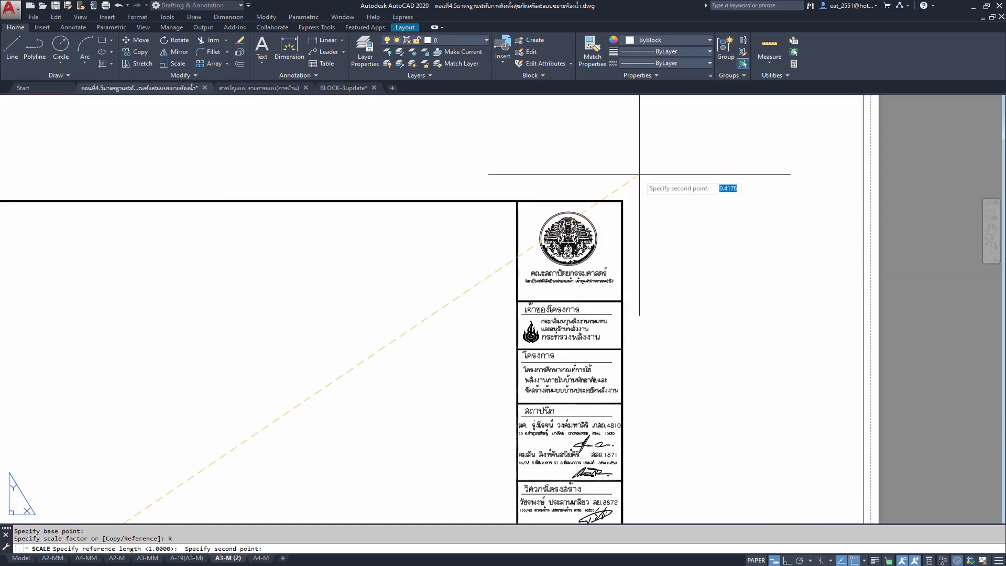
pyautogui.click(621, 201)
pyautogui.scroll(-3, 576, 262)
pyautogui.scroll(3, 482, 335)
pyautogui.scroll(2, 519, 299)
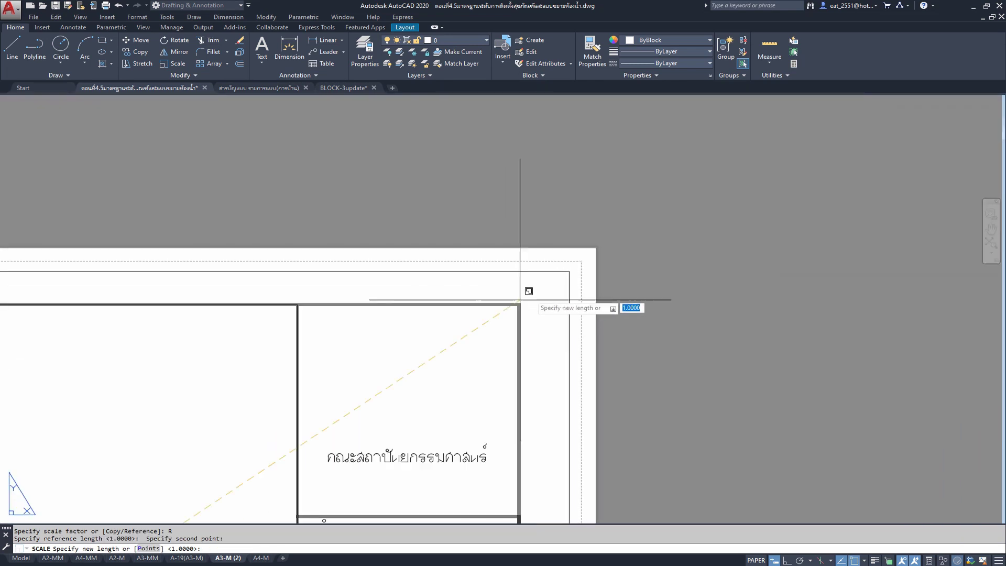
pyautogui.scroll(1, 576, 280)
pyautogui.scroll(3, 579, 263)
pyautogui.scroll(2, 589, 229)
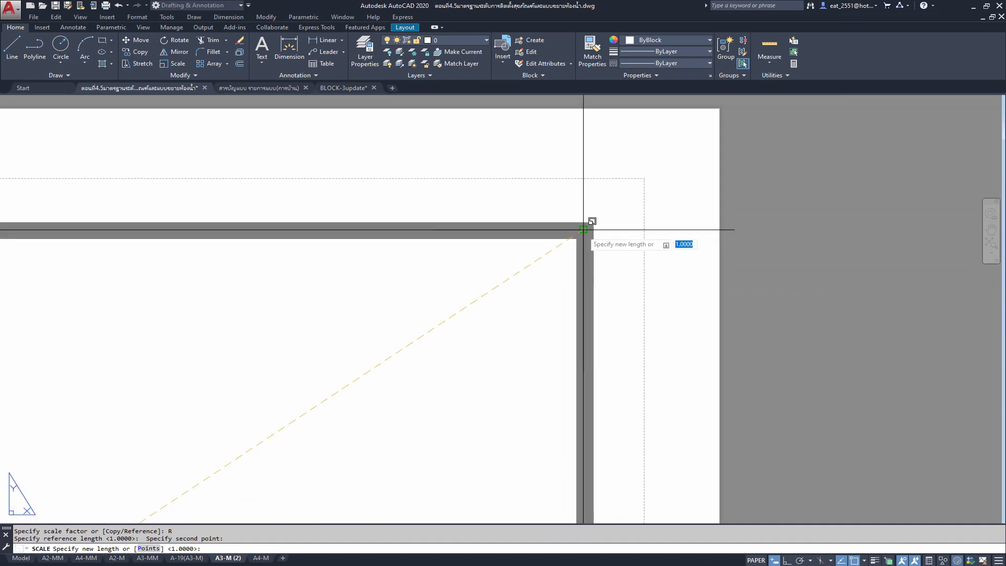
pyautogui.scroll(-3, 583, 229)
pyautogui.click(586, 220)
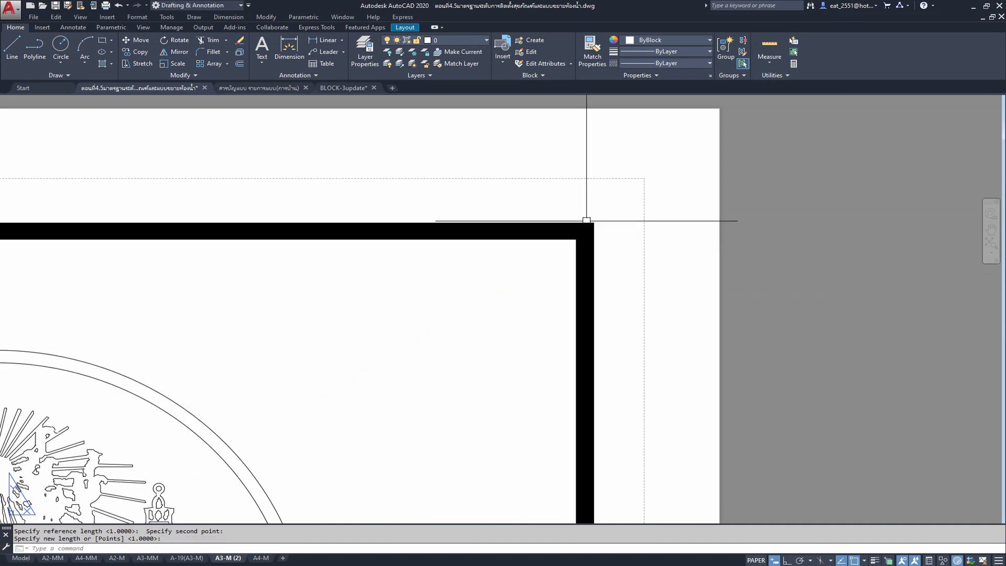
pyautogui.scroll(-3, 747, 366)
pyautogui.scroll(-2, 737, 296)
pyautogui.scroll(1, 736, 296)
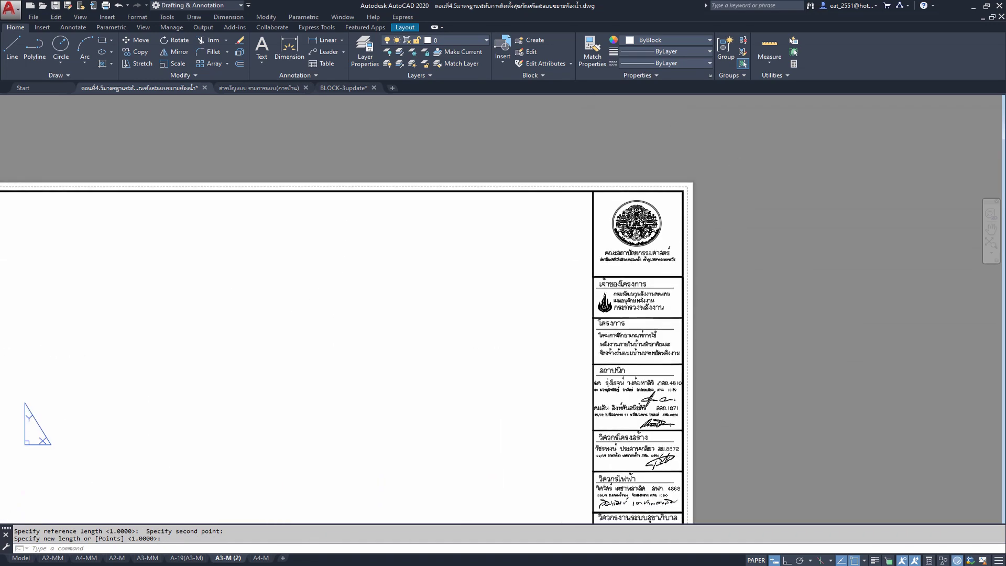
# - Turn on Selection Cycling and pick among the overlapping objects at the sheet border
pyautogui.press('Escape')
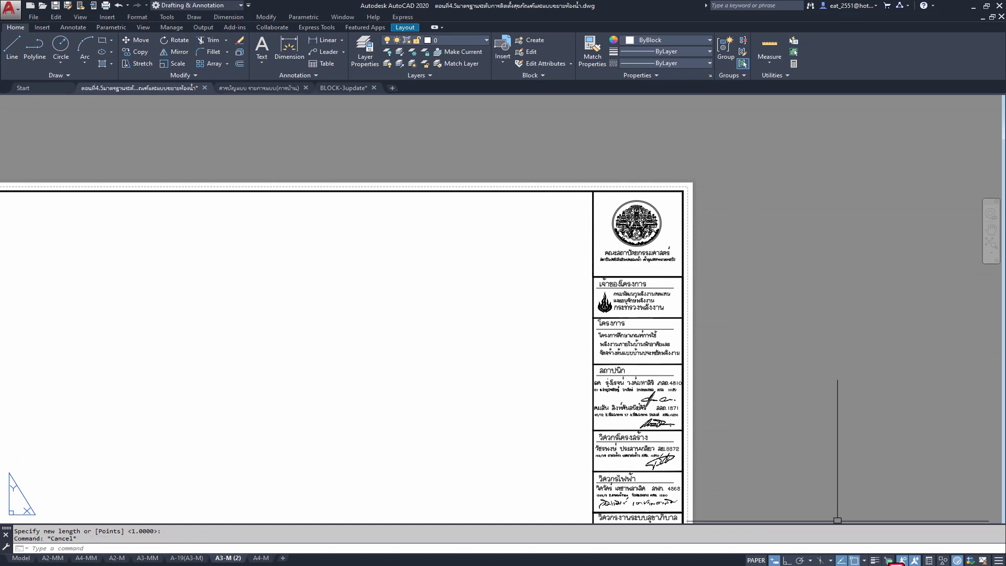
pyautogui.click(889, 560)
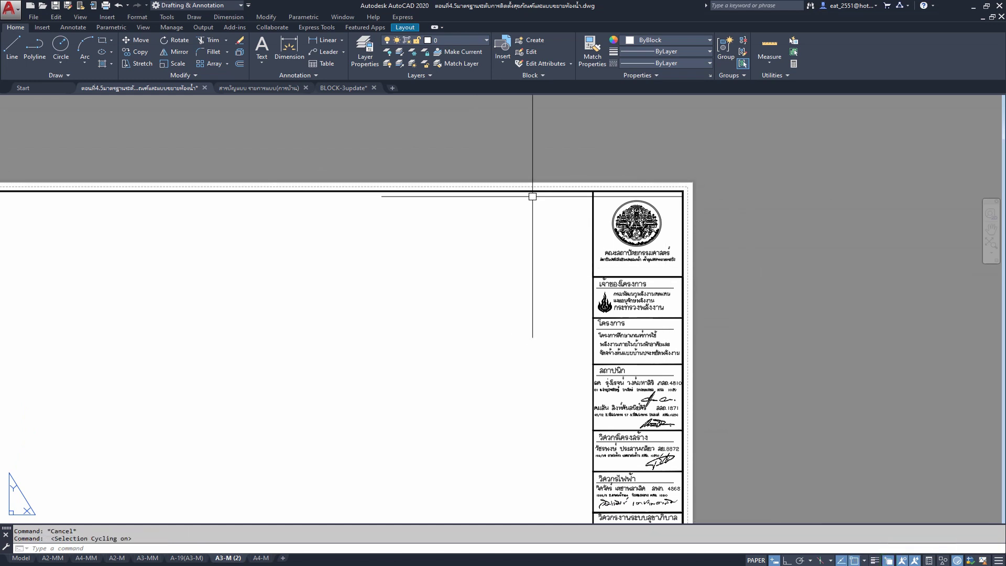
pyautogui.click(533, 192)
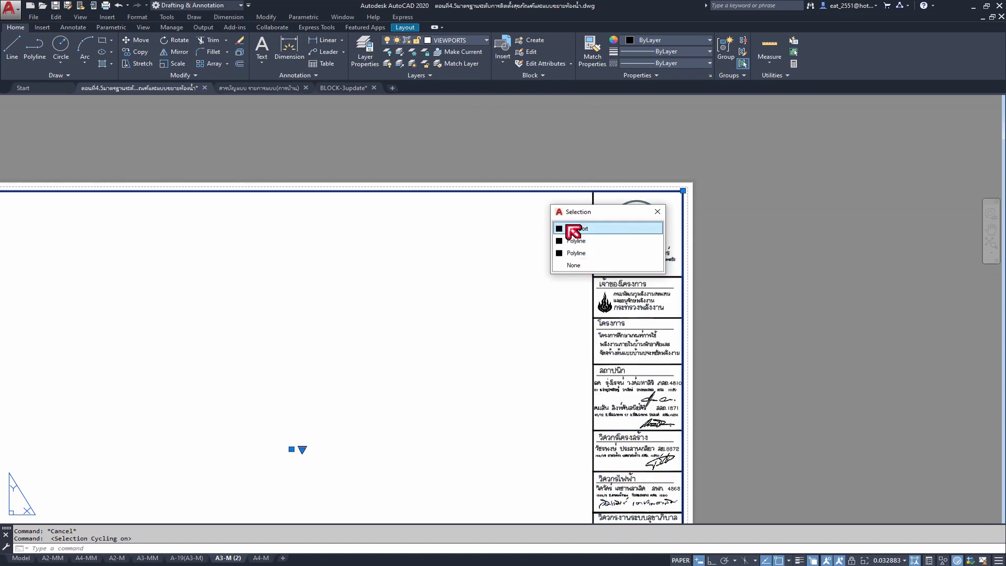
# - Stretch the viewport's top-right corner grip to the title block's left edge
pyautogui.click(574, 229)
pyautogui.scroll(-3, 628, 168)
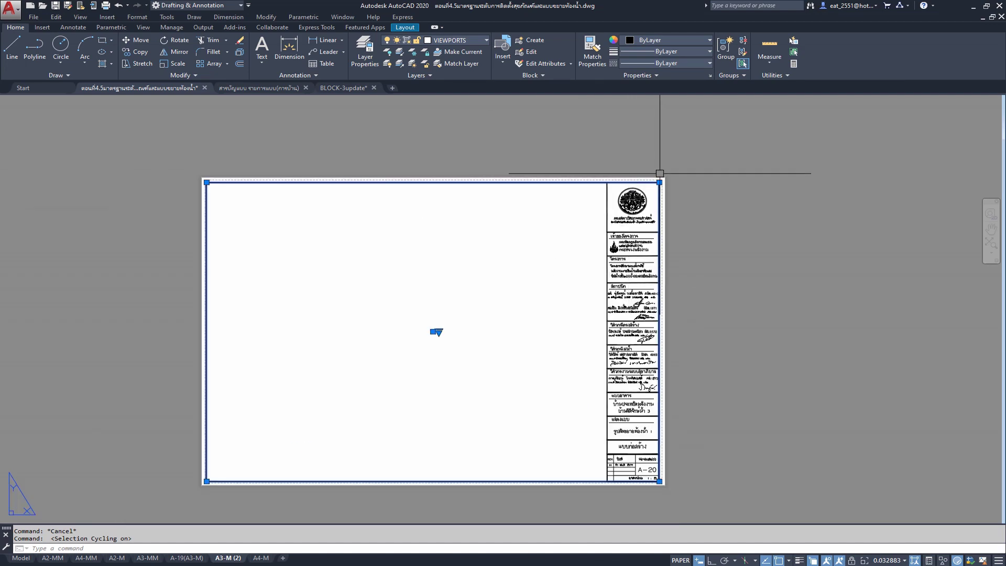
pyautogui.scroll(4, 660, 172)
pyautogui.scroll(5, 657, 179)
pyautogui.click(615, 222)
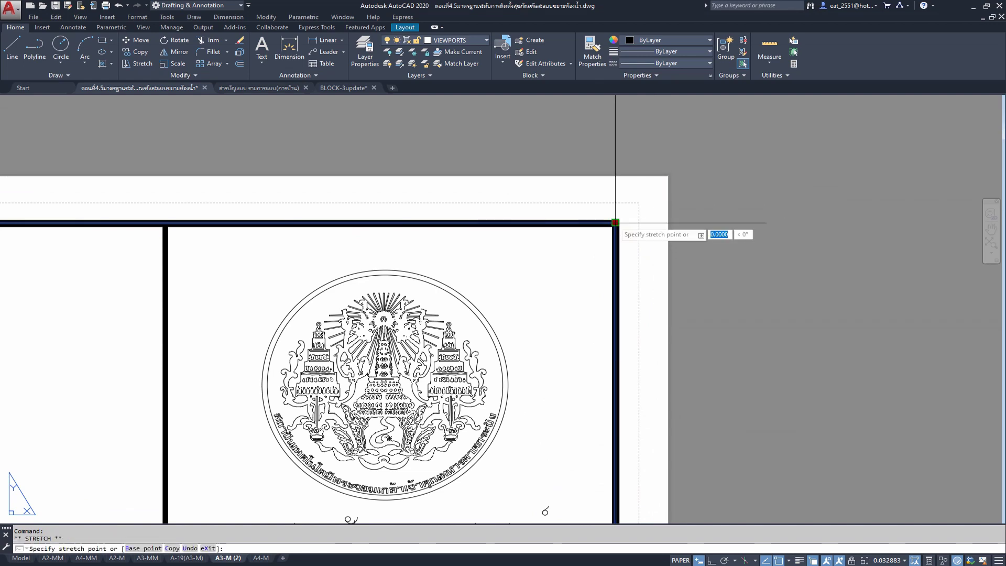
pyautogui.scroll(5, 162, 220)
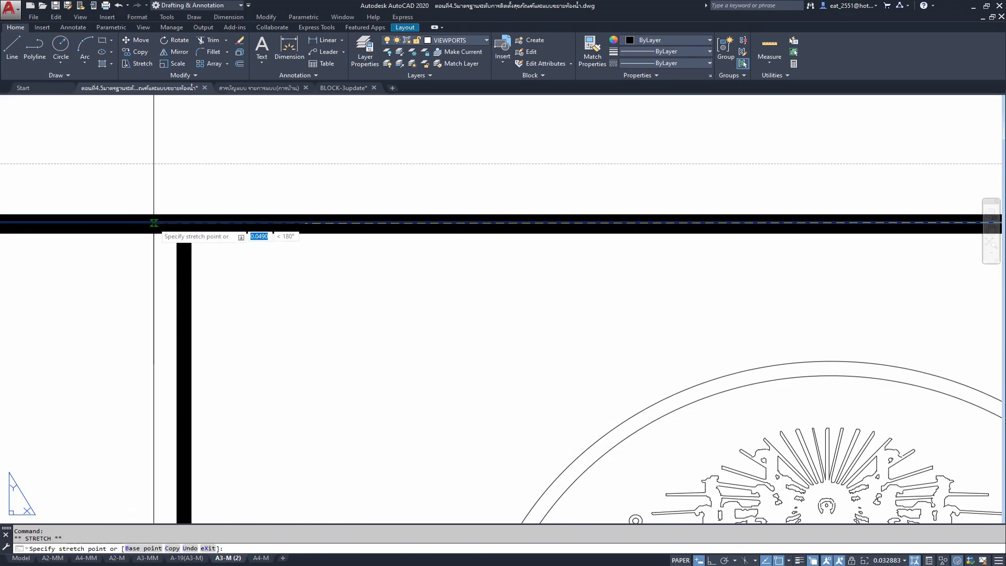
pyautogui.click(183, 220)
pyautogui.scroll(-3, 184, 220)
pyautogui.scroll(-4, 517, 363)
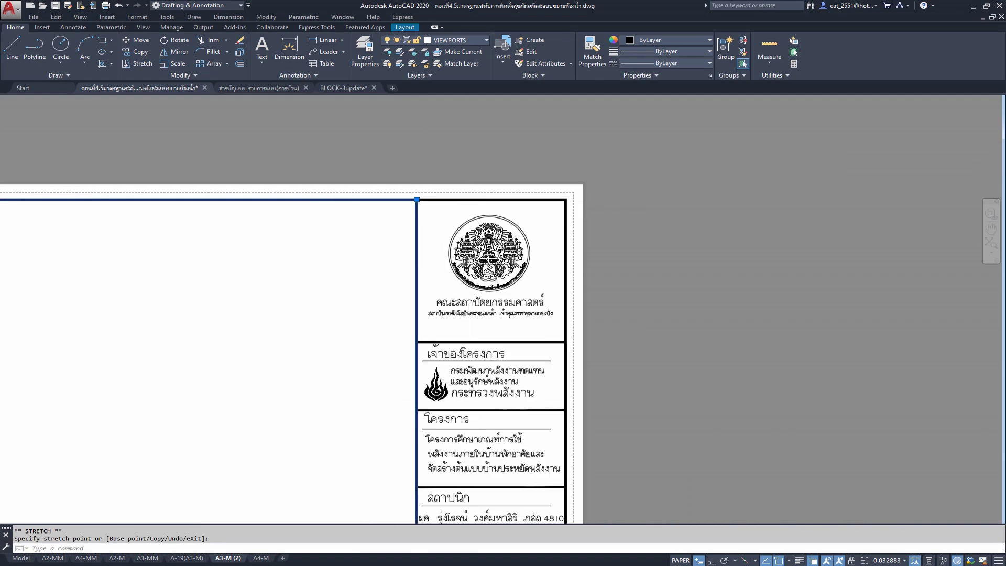
pyautogui.scroll(-3, 517, 364)
pyautogui.scroll(-2, 534, 337)
pyautogui.press('Escape')
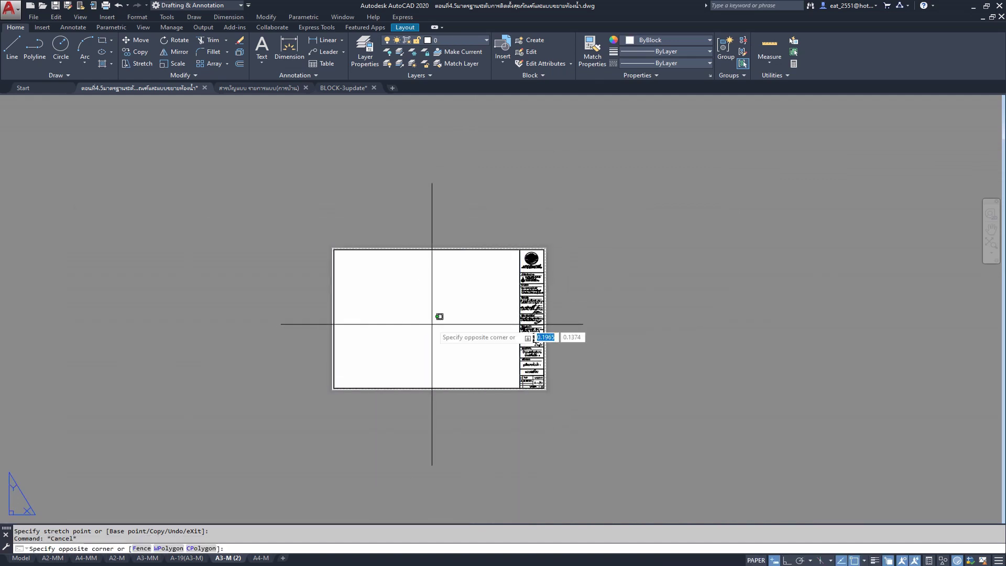
# - Inside the viewport, pan and zoom to center the bathroom elevations, then re-enter it
pyautogui.doubleClick(434, 327)
pyautogui.moveTo(427, 277); pyautogui.dragTo(455, 315, button='middle')
pyautogui.scroll(3, 455, 315)
pyautogui.scroll(2, 456, 314)
pyautogui.scroll(2, 455, 314)
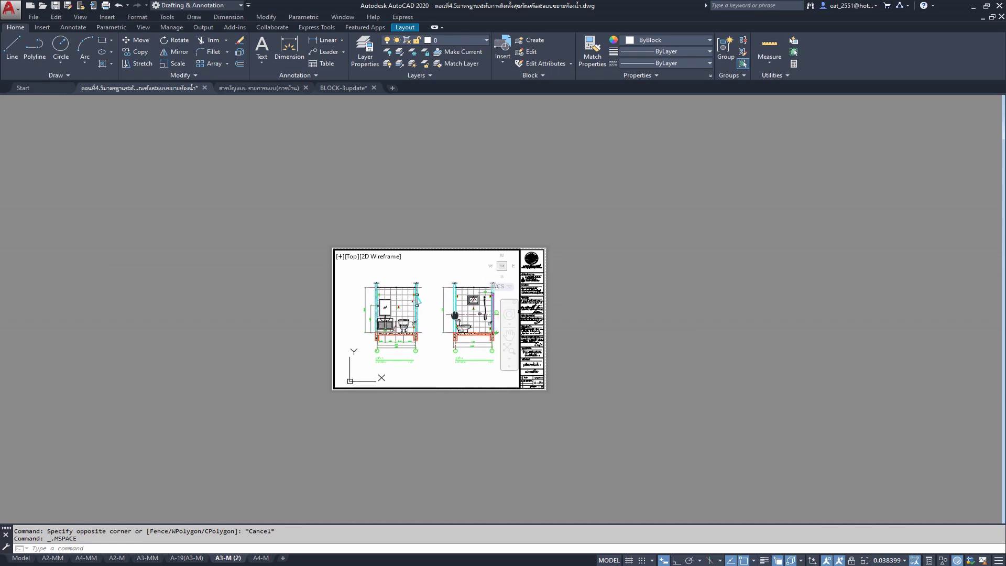
pyautogui.scroll(1, 452, 313)
pyautogui.doubleClick(632, 297)
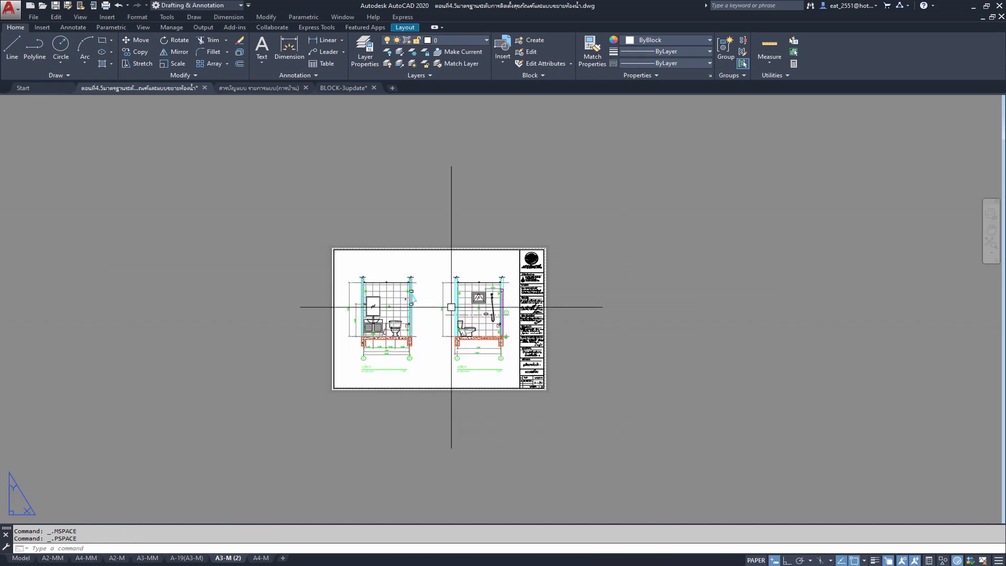
pyautogui.scroll(3, 450, 306)
pyautogui.scroll(1, 456, 302)
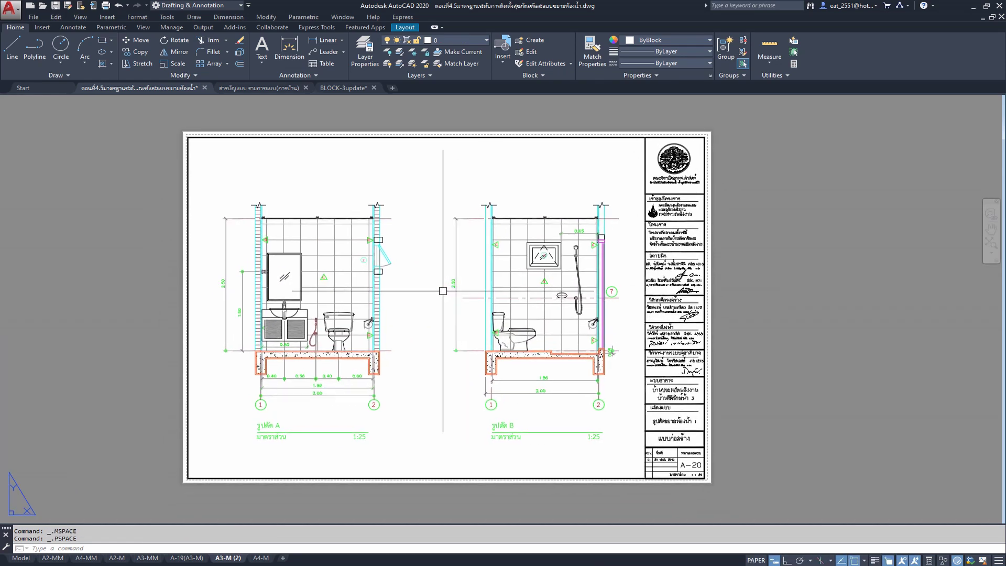
pyautogui.doubleClick(435, 273)
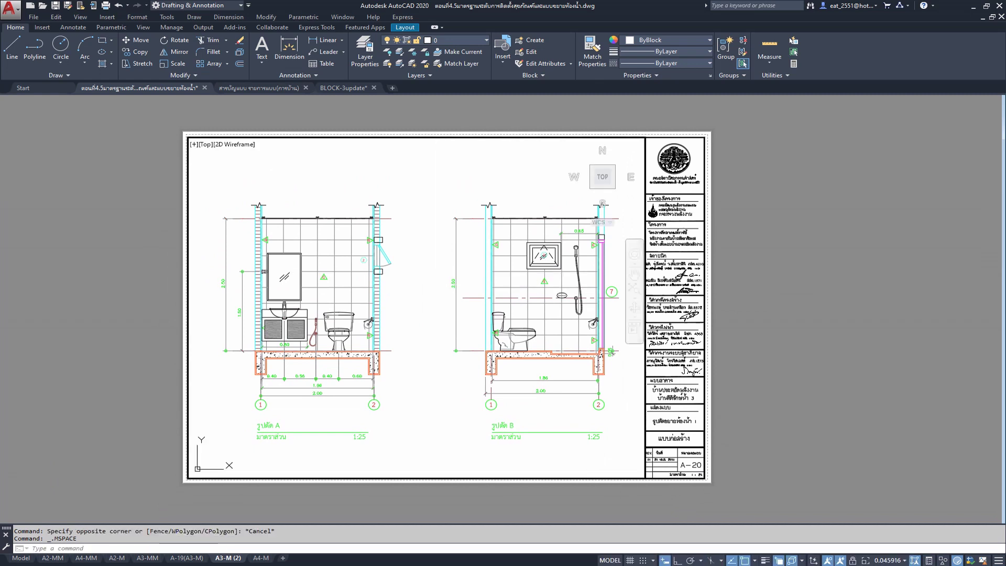
# - Set the viewport scale to 1:25, briefly trying 1:50 before returning to 1:25
pyautogui.click(905, 561)
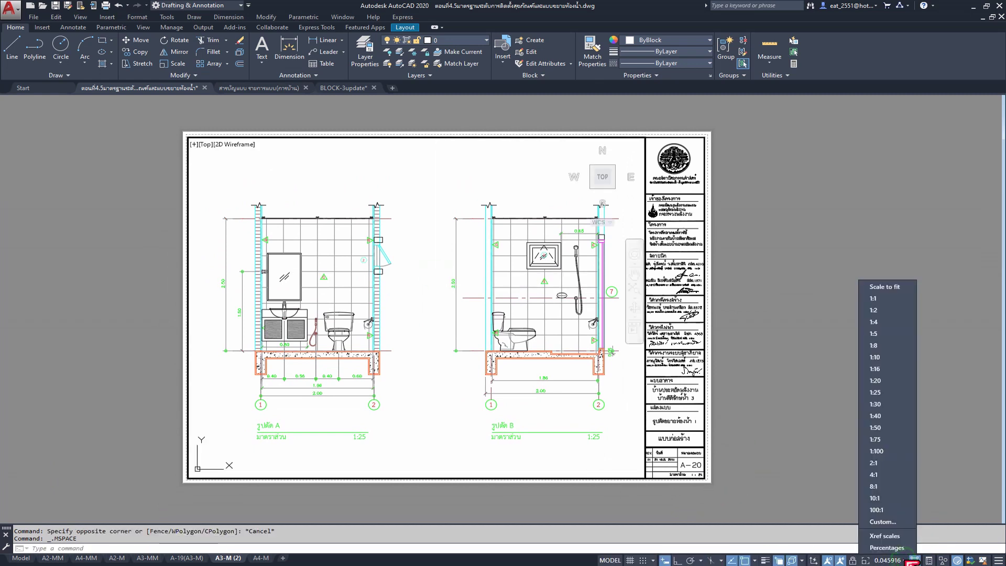
pyautogui.click(892, 392)
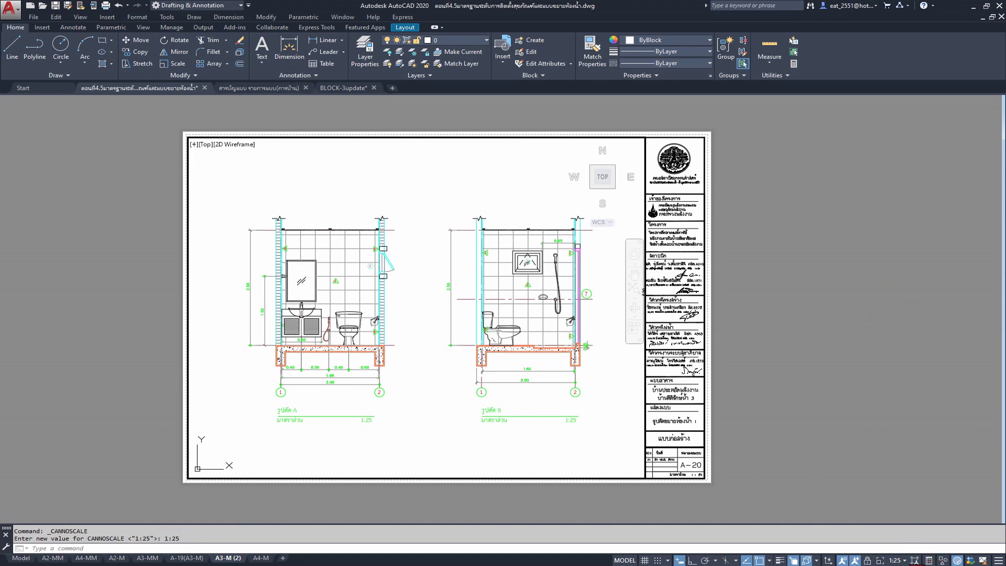
pyautogui.click(912, 561)
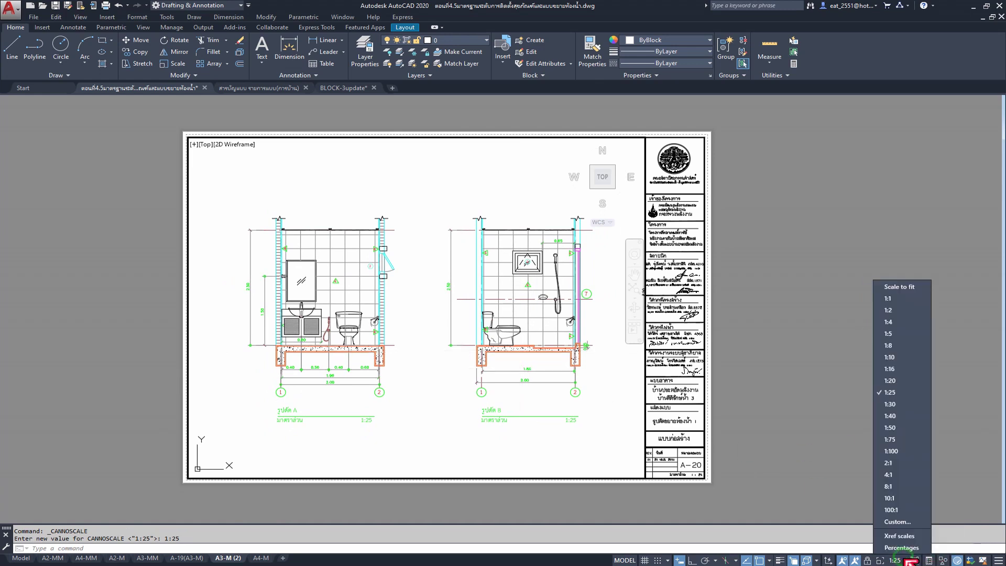
pyautogui.click(890, 428)
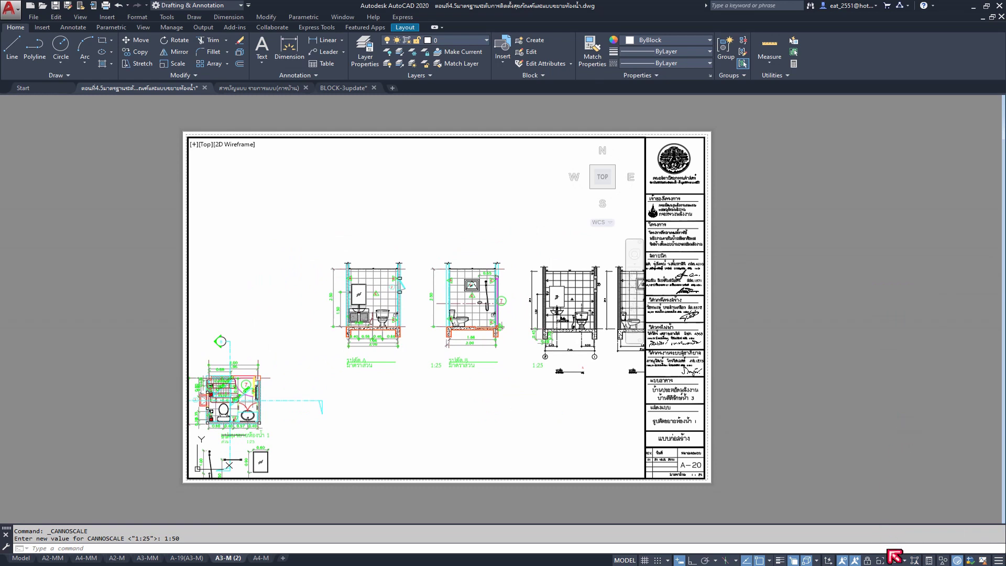
pyautogui.click(911, 562)
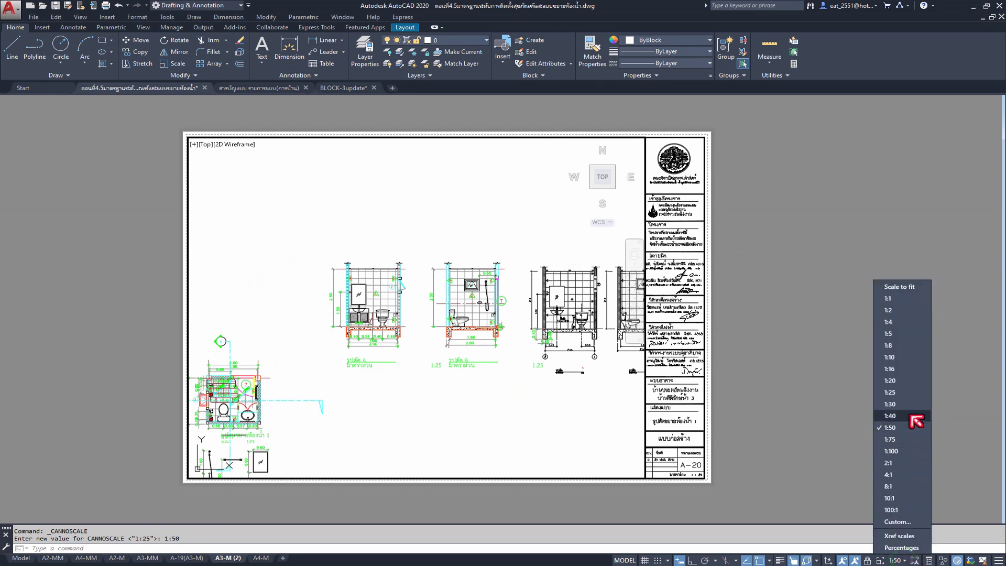
pyautogui.click(891, 393)
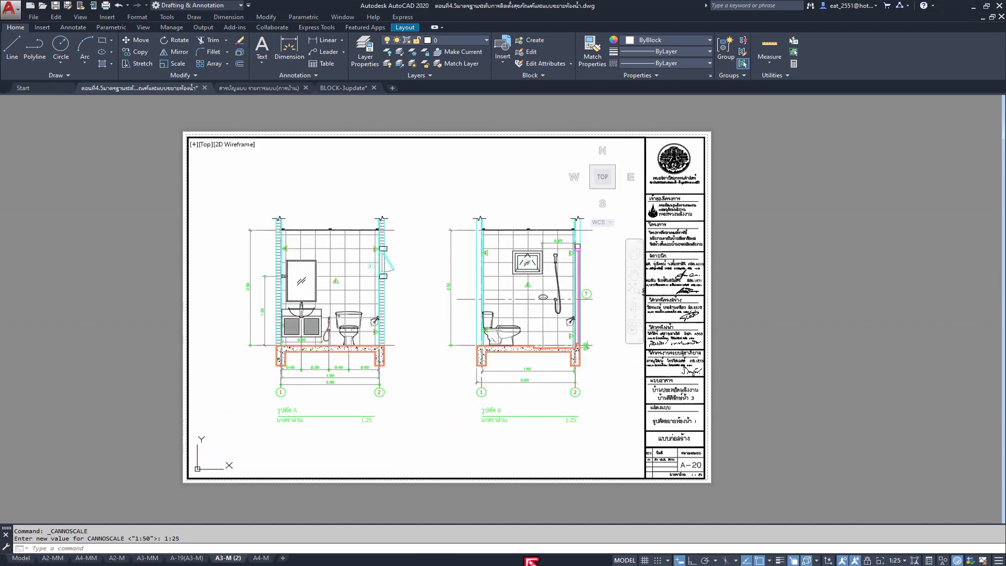
# - In model space, move the two right-hand bathroom elevations farther to the right
pyautogui.click(21, 558)
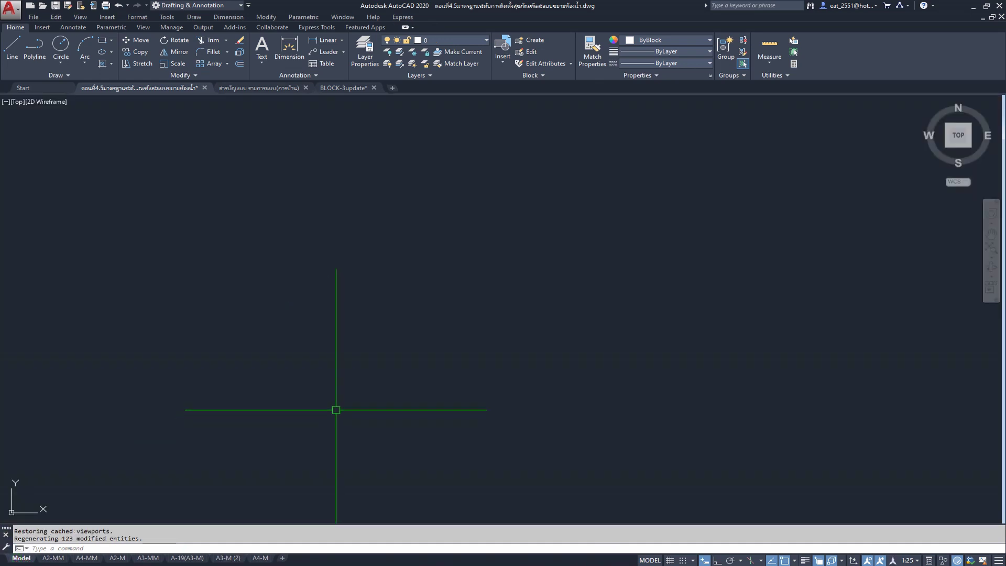
pyautogui.click(511, 212)
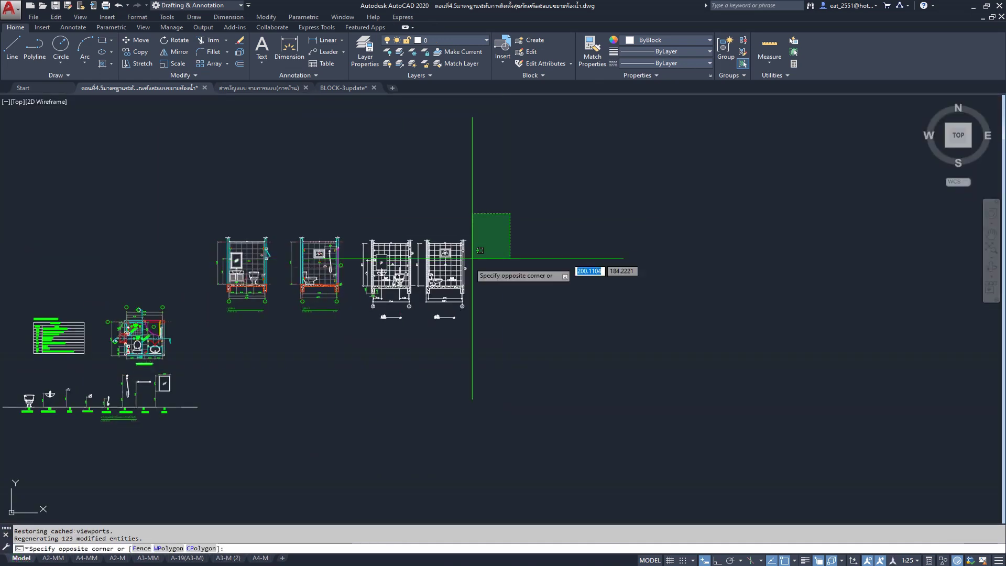
pyautogui.click(352, 355)
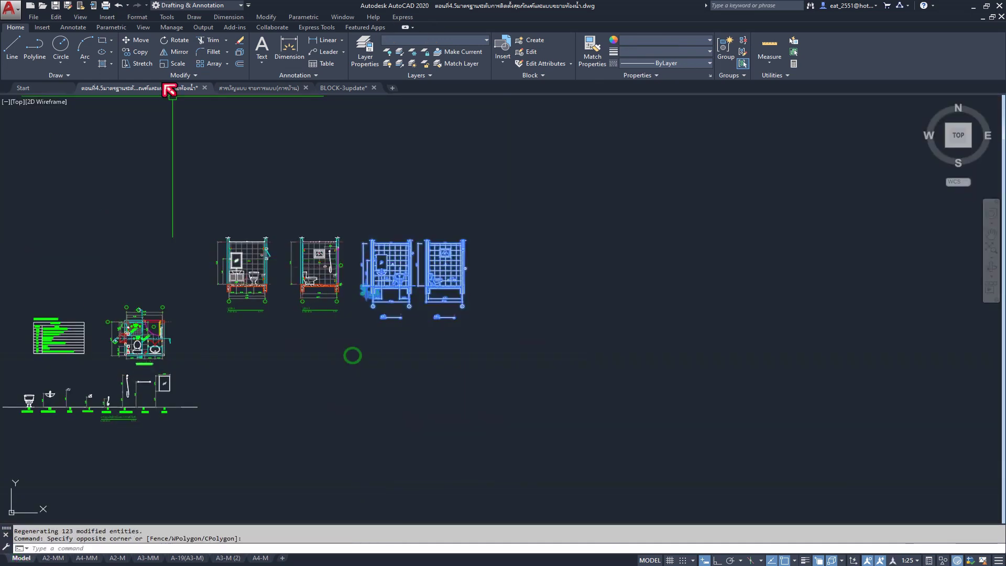
pyautogui.click(139, 44)
pyautogui.click(606, 244)
pyautogui.click(734, 247)
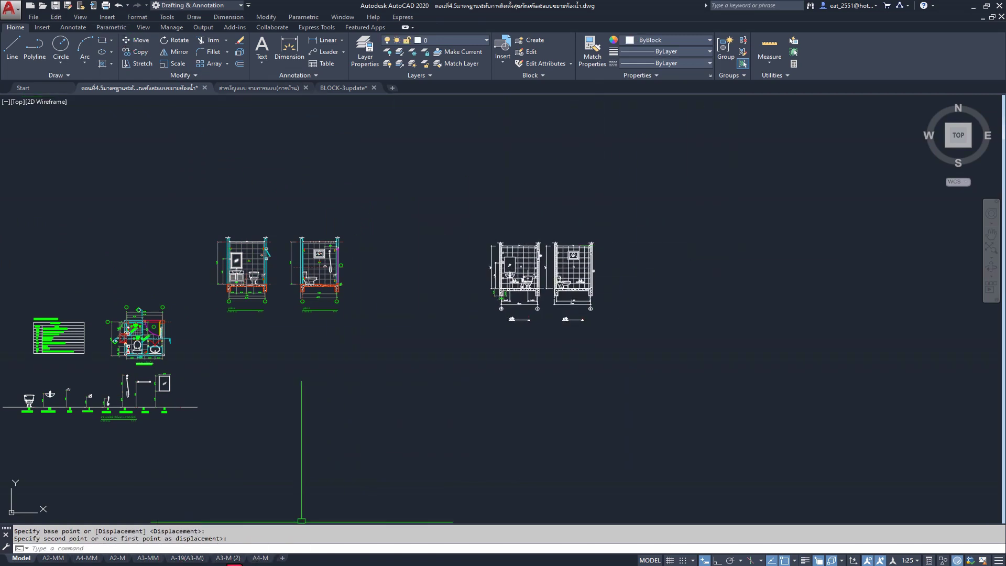
# - Back in the A3-M (2) layout, nudge sections A and B up and exit the viewport
pyautogui.click(230, 558)
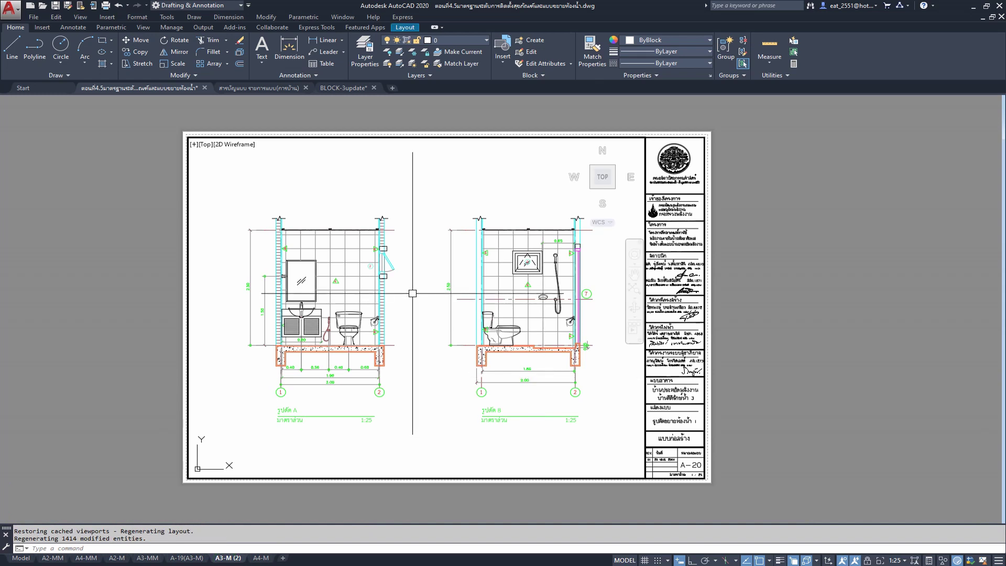
pyautogui.moveTo(411, 293); pyautogui.dragTo(411, 283, button='middle')
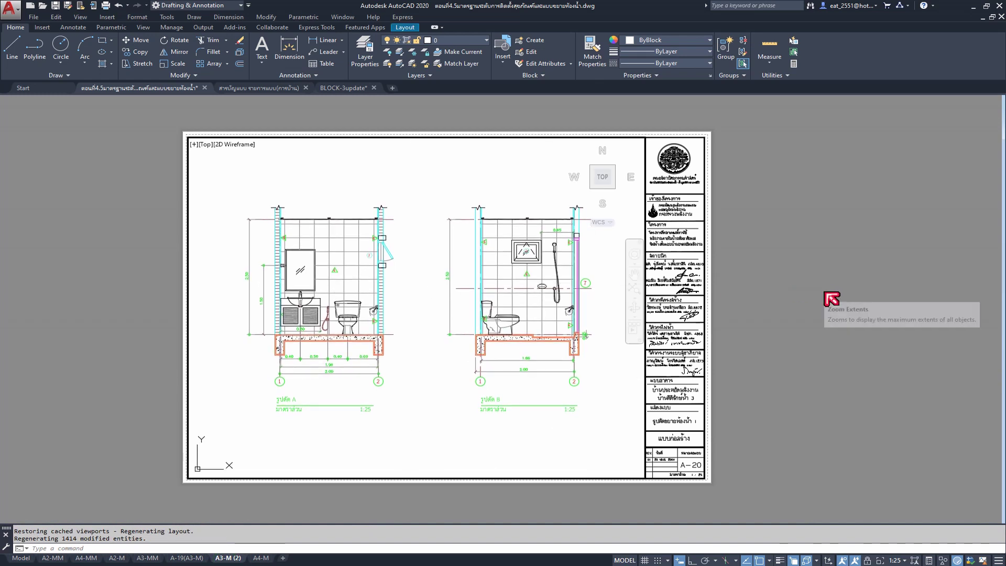
pyautogui.doubleClick(826, 346)
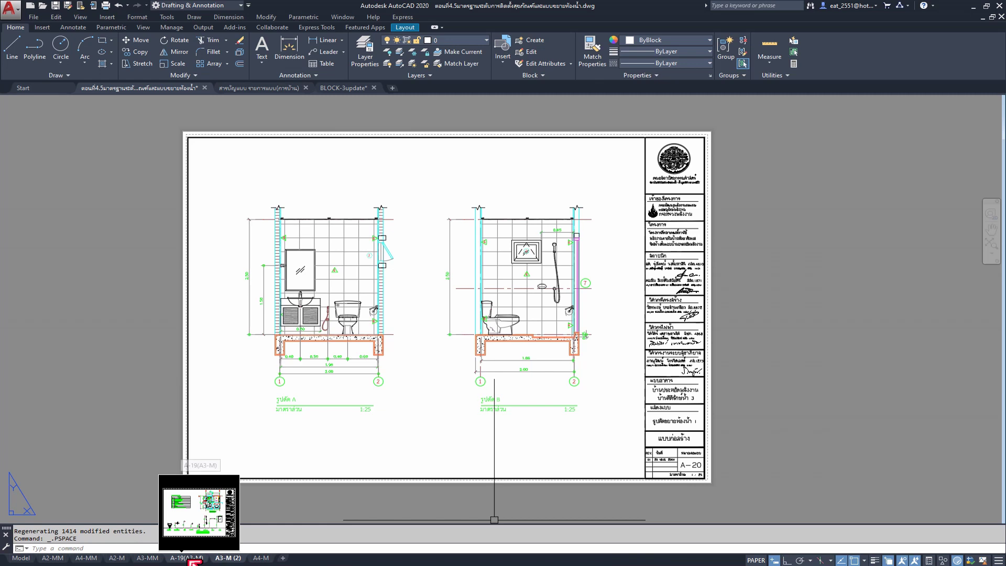
# - Rename the A3-M (2) layout tab to A-20(A3-M)
pyautogui.rightClick(230, 558)
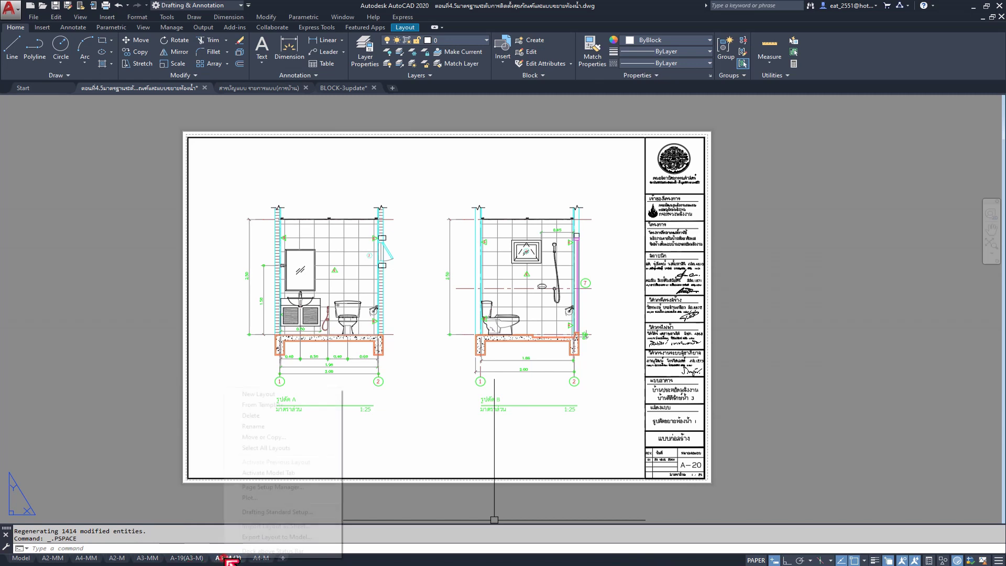
pyautogui.click(282, 439)
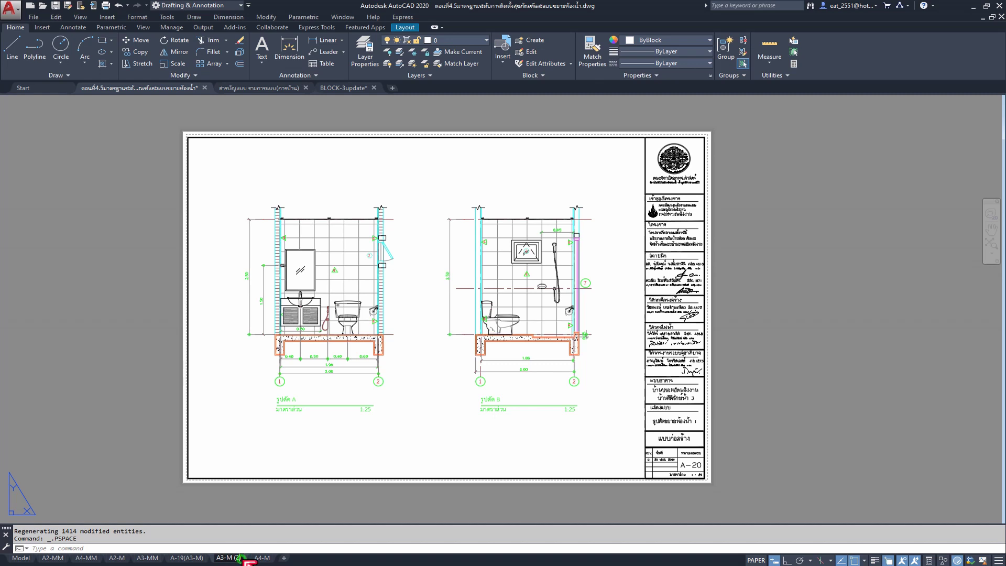
pyautogui.press('BackSpace')
pyautogui.press('BackSpace')
pyautogui.press('BackSpace')
pyautogui.press('BackSpace')
pyautogui.write('(')
pyautogui.write('A')
pyautogui.write('-20')
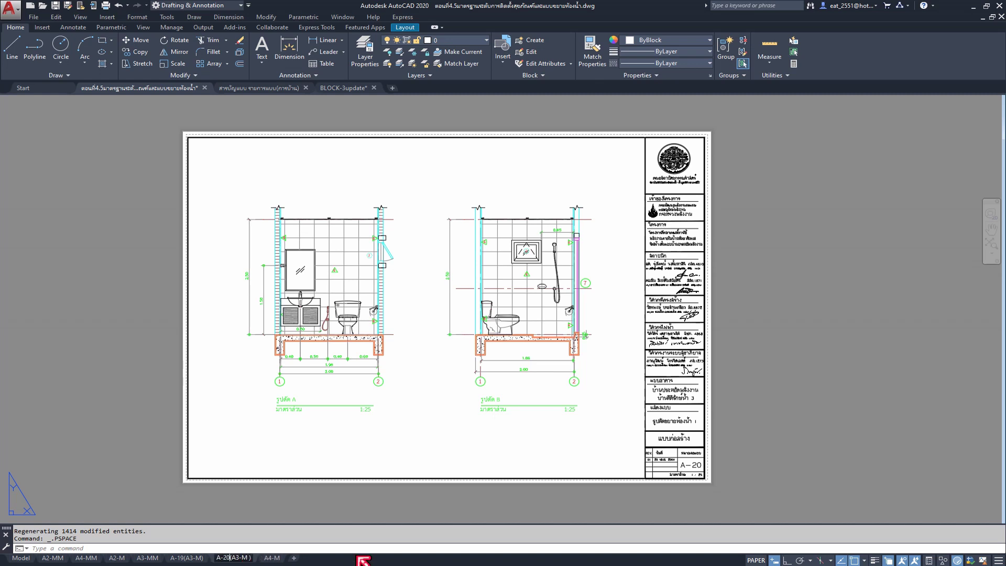
pyautogui.click(354, 557)
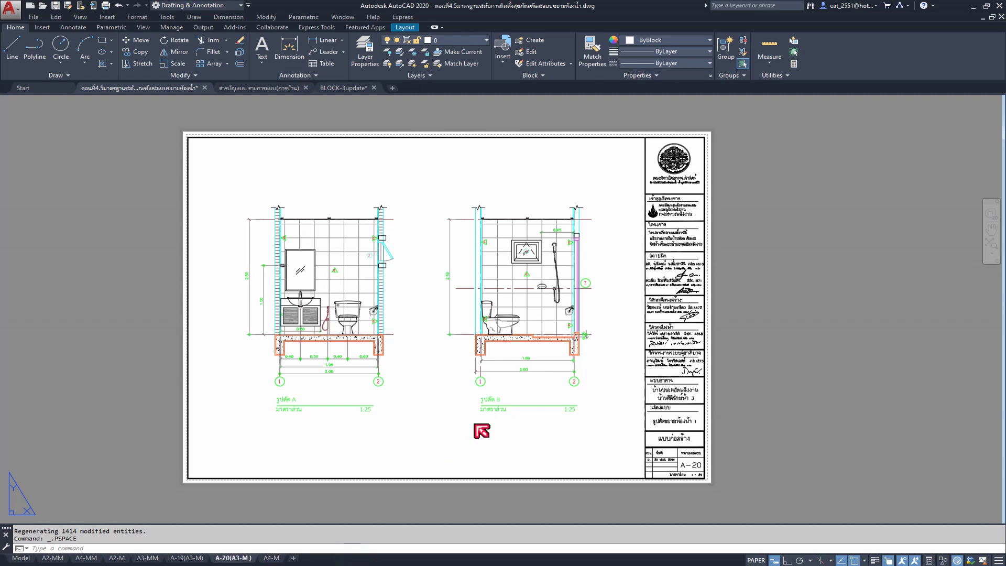
# - Check the A-19 and A-20 layouts, then delete the A4-M and A3-MM layouts
pyautogui.click(186, 558)
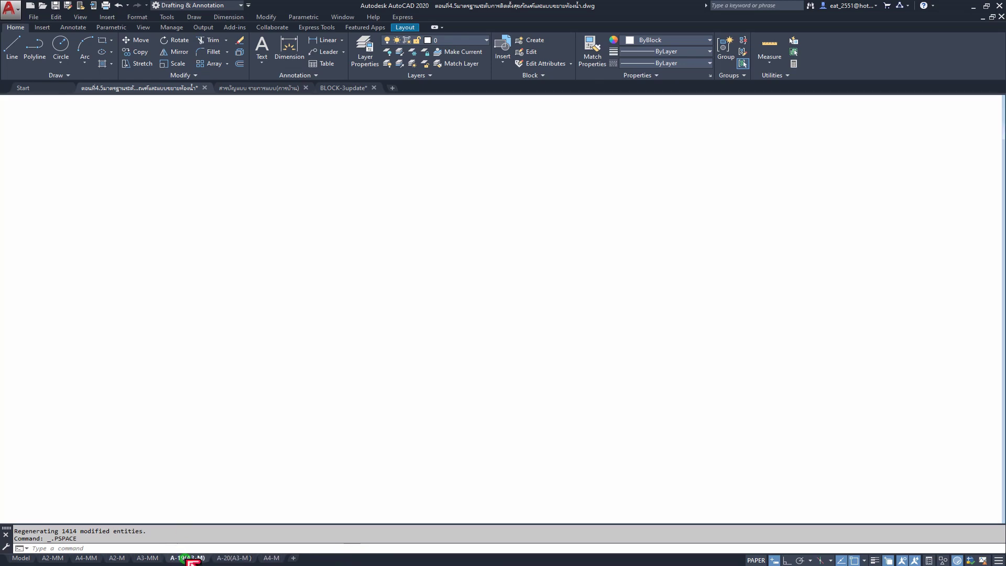
pyautogui.click(233, 557)
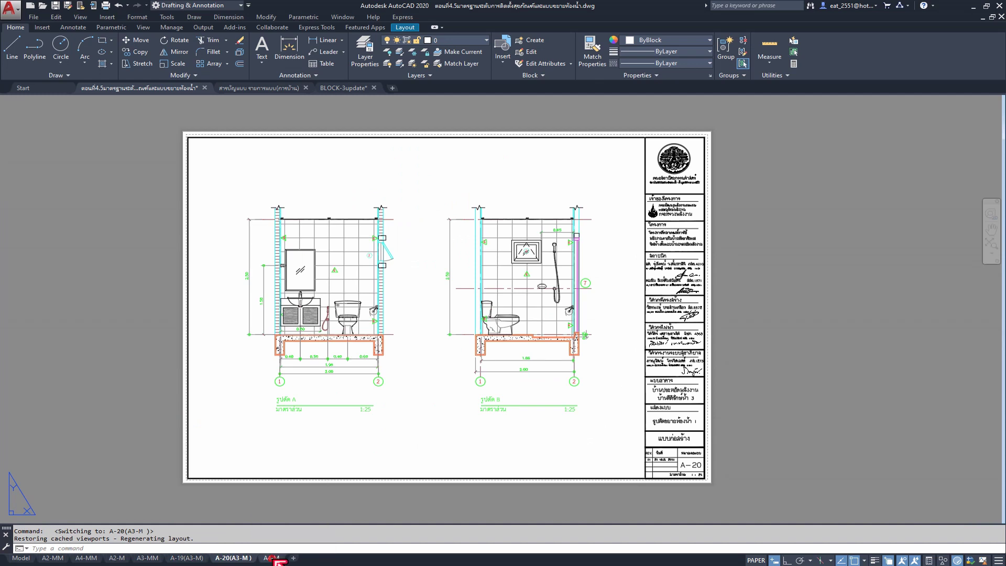
pyautogui.rightClick(273, 558)
pyautogui.click(315, 414)
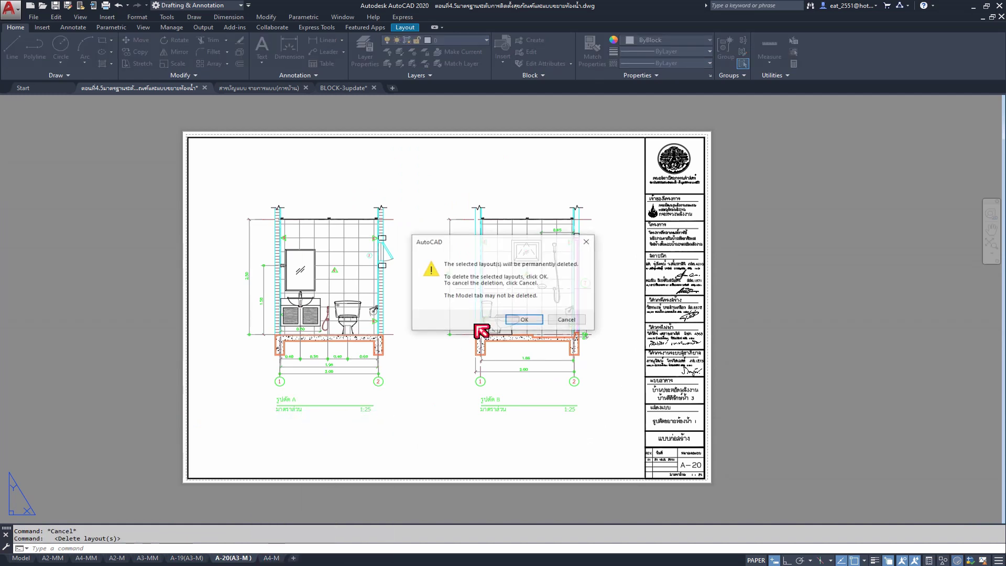
pyautogui.click(524, 320)
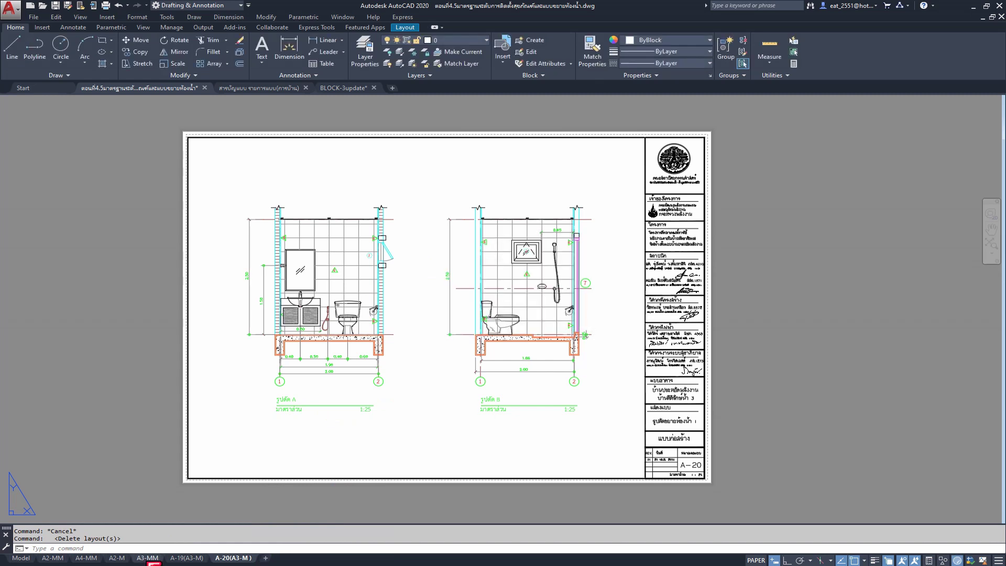
pyautogui.rightClick(148, 557)
pyautogui.click(205, 415)
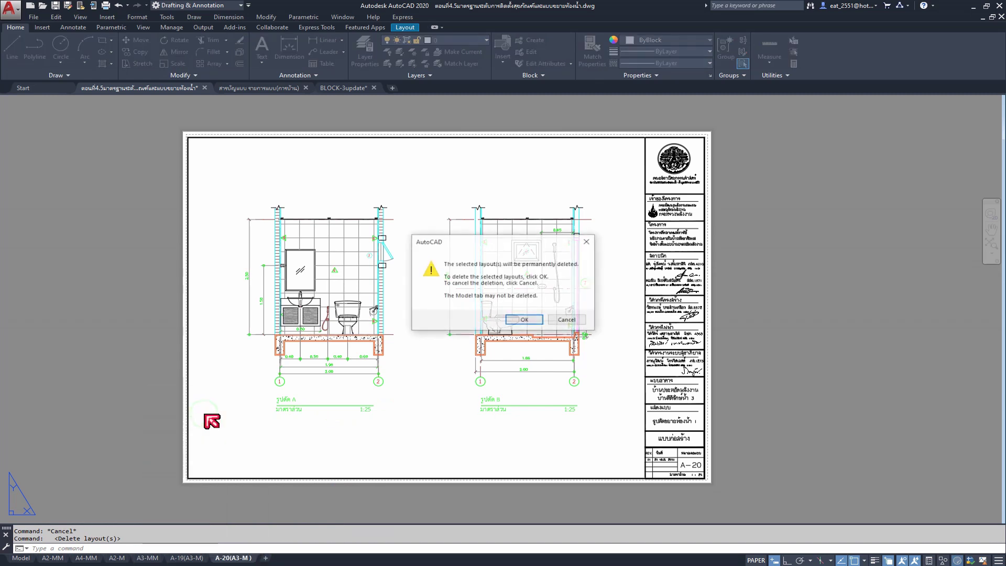
pyautogui.click(526, 324)
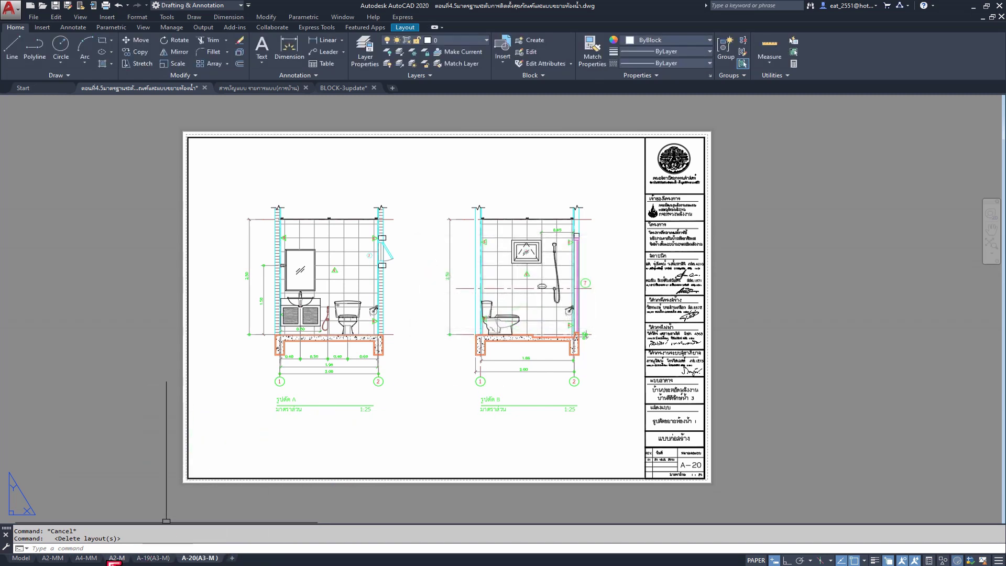
# - Delete the A2-M, A4-MM and A2-MM layouts and return to model space
pyautogui.rightClick(112, 558)
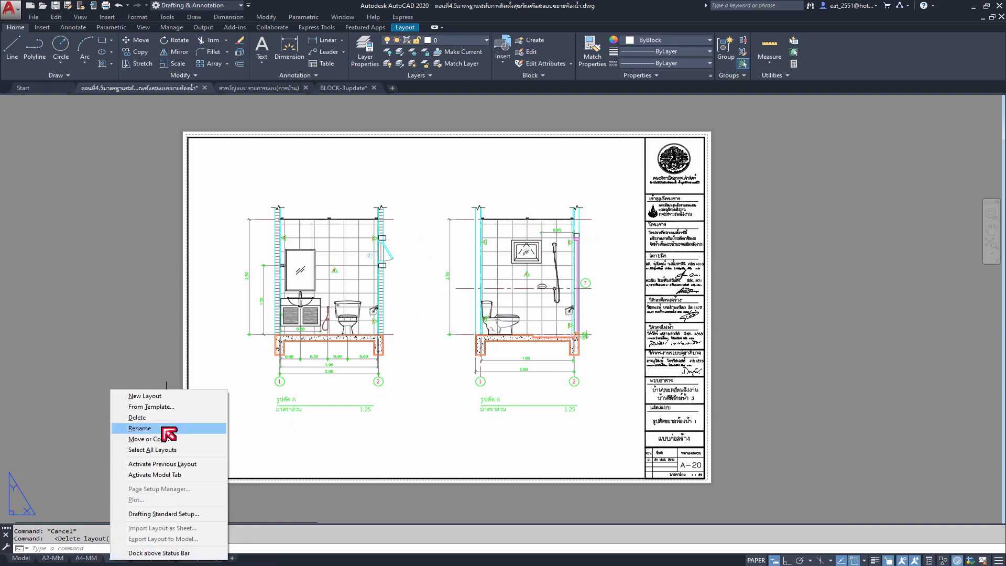
pyautogui.click(177, 418)
pyautogui.click(526, 321)
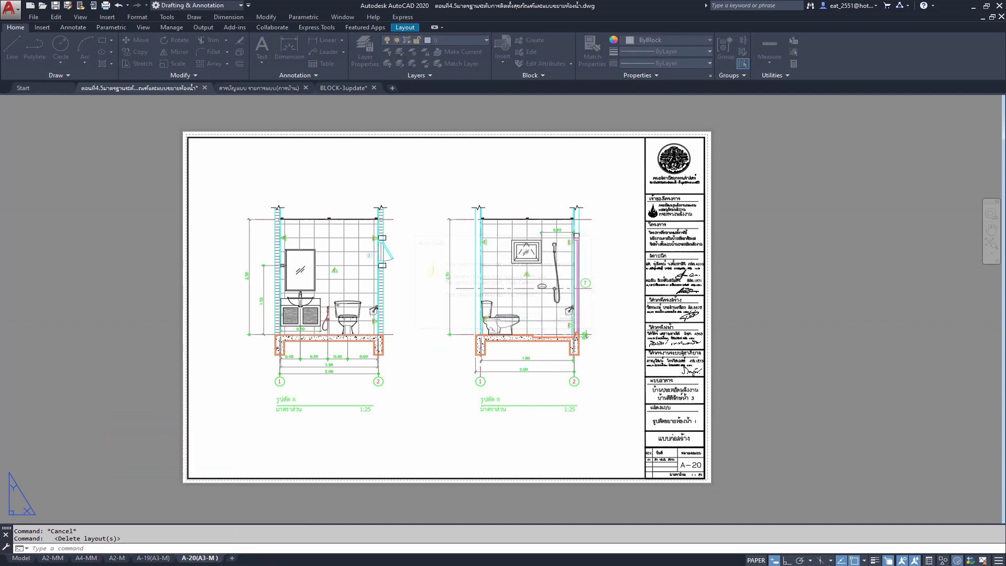
pyautogui.rightClick(99, 559)
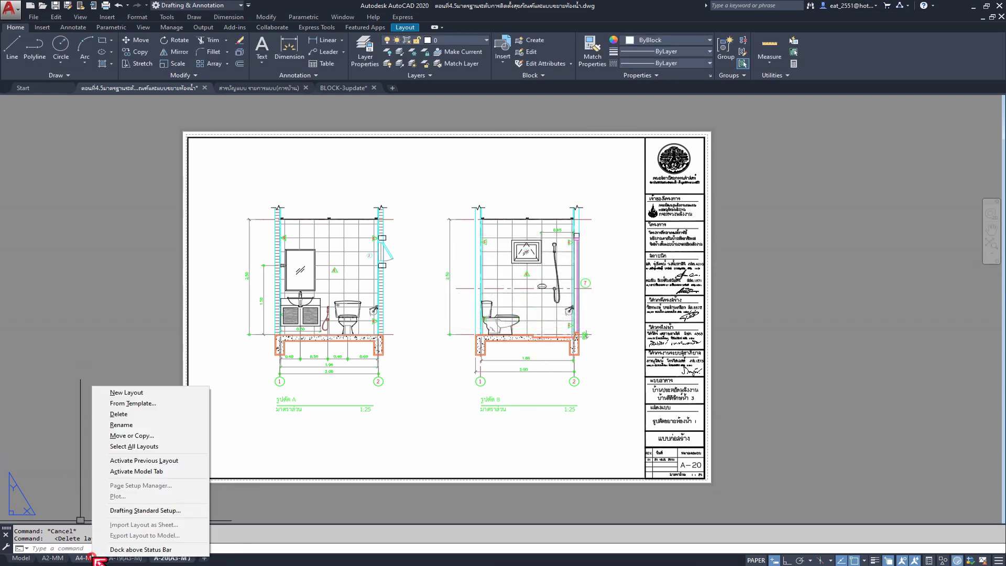
pyautogui.click(138, 415)
pyautogui.click(517, 323)
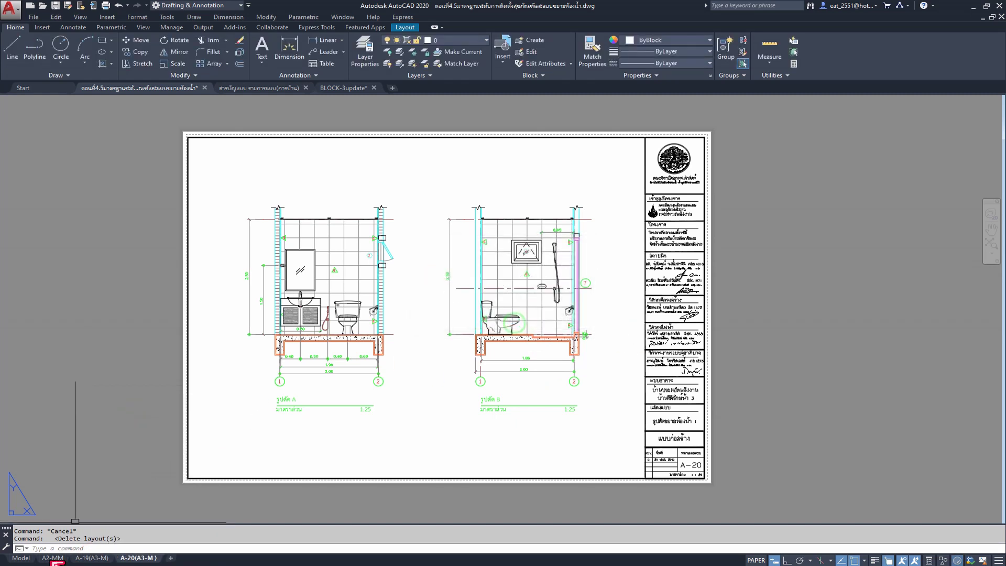
pyautogui.rightClick(53, 558)
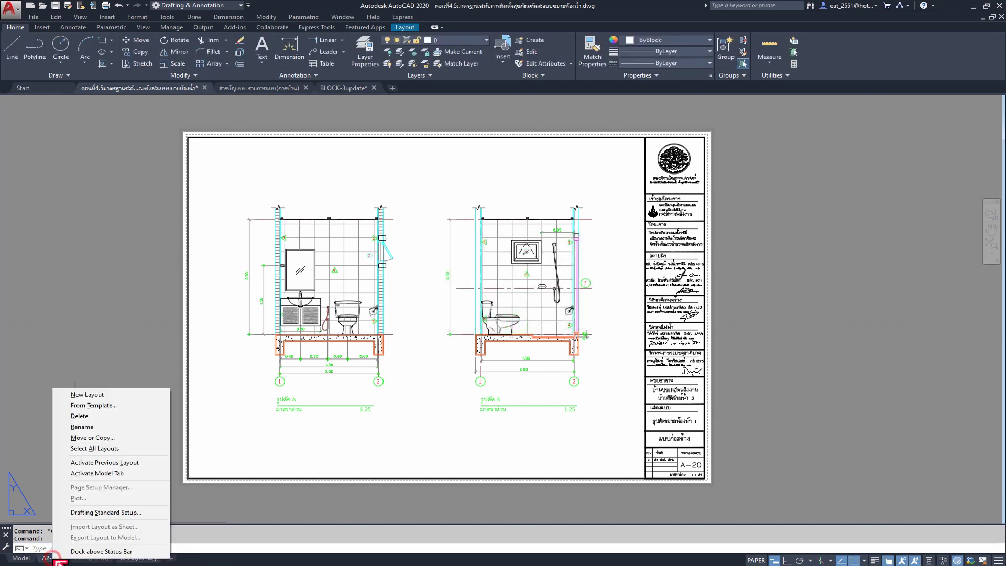
pyautogui.click(109, 416)
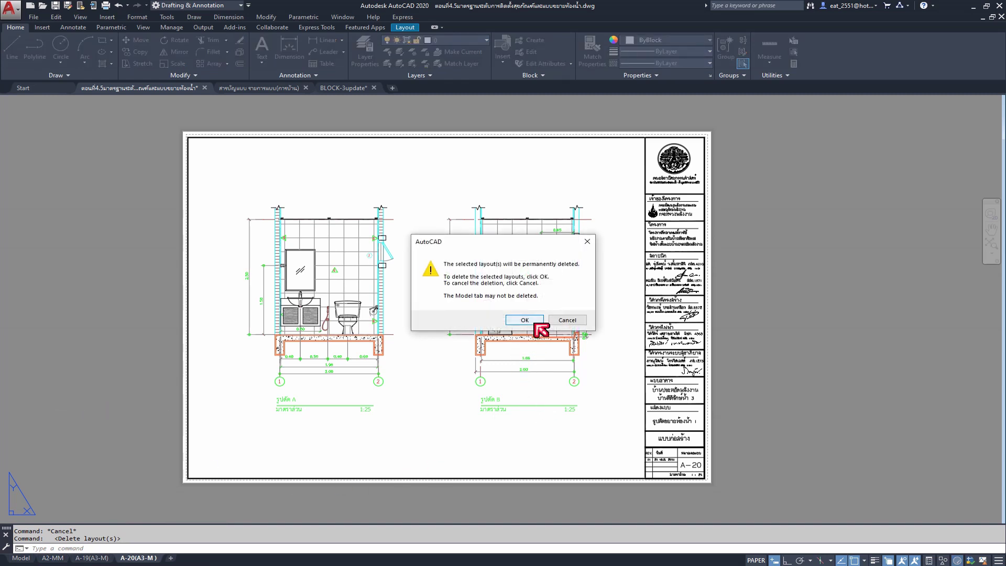
pyautogui.click(524, 319)
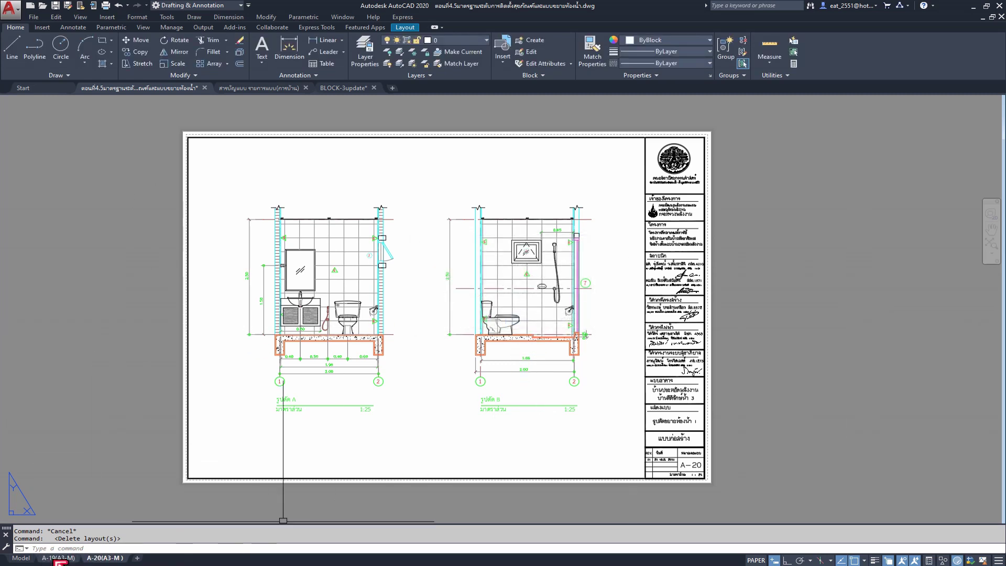
pyautogui.click(21, 557)
# - Pan right and delete the two right-hand elevation drawings using a crossing window
pyautogui.moveTo(469, 366); pyautogui.dragTo(715, 358, button='middle')
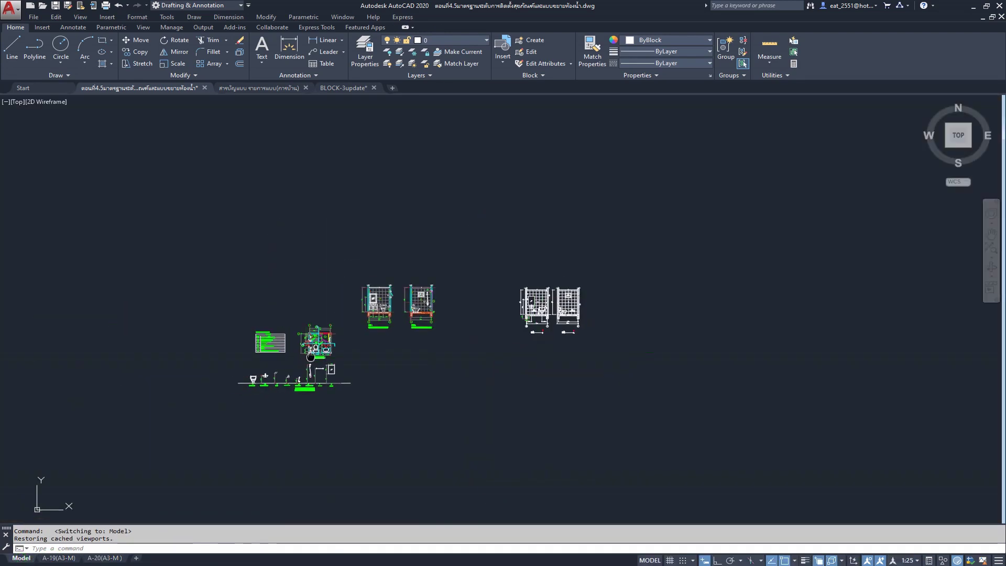
pyautogui.click(900, 193)
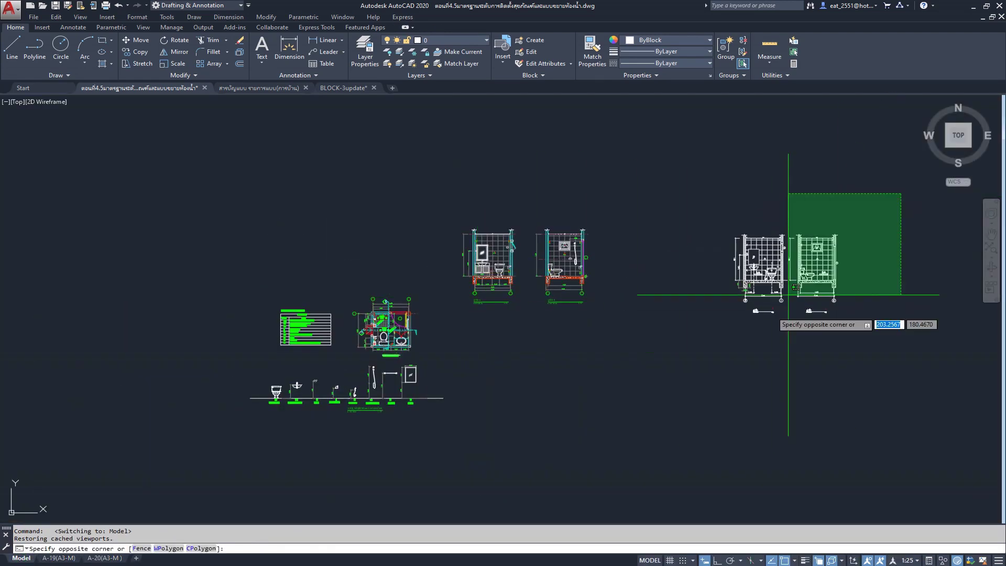
pyautogui.click(686, 397)
pyautogui.press('Delete')
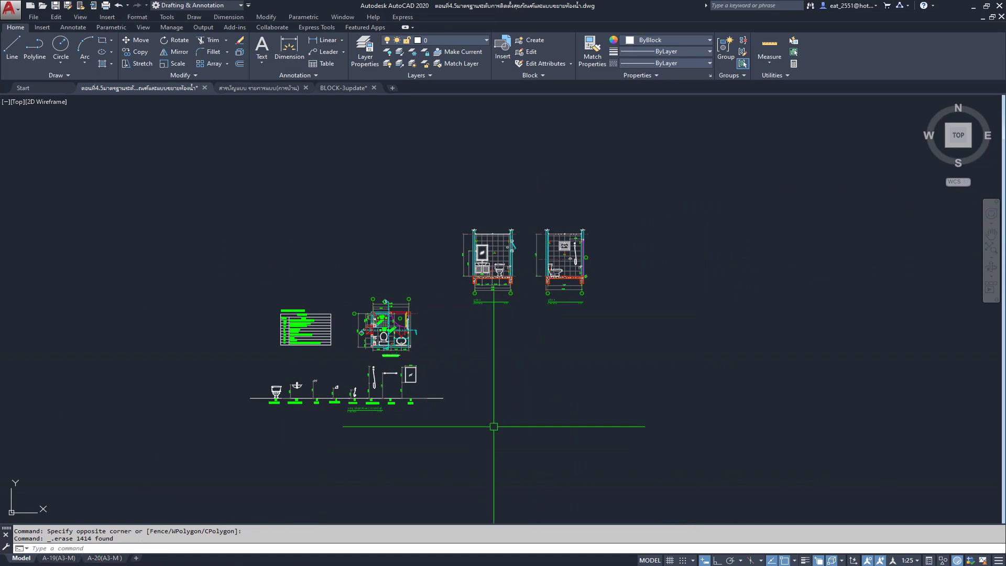
pyautogui.scroll(4, 352, 329)
pyautogui.scroll(1, 366, 338)
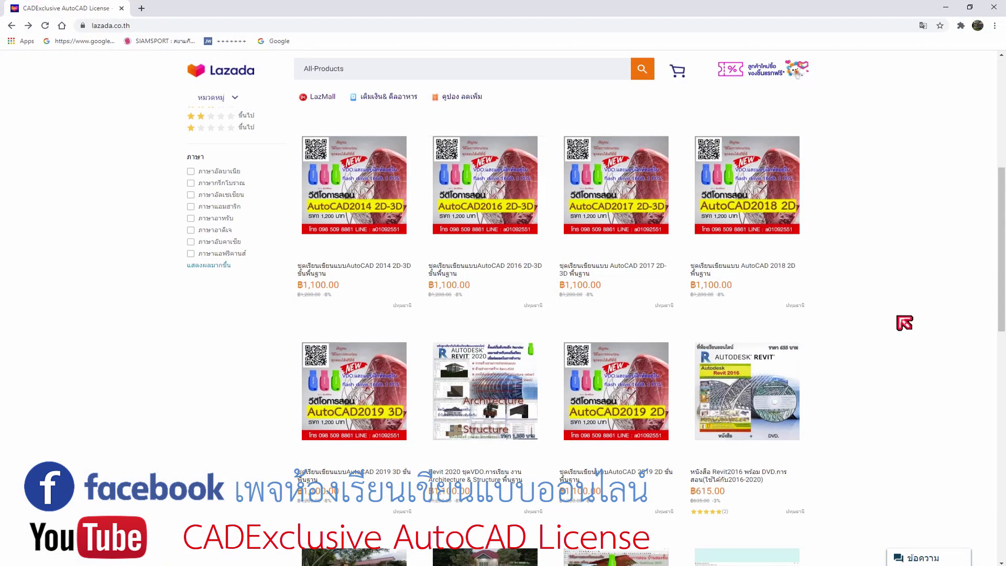
# - Browse the Lazada store page listing the CADExclusive AutoCAD video courses
pyautogui.scroll(1, 524, 330)
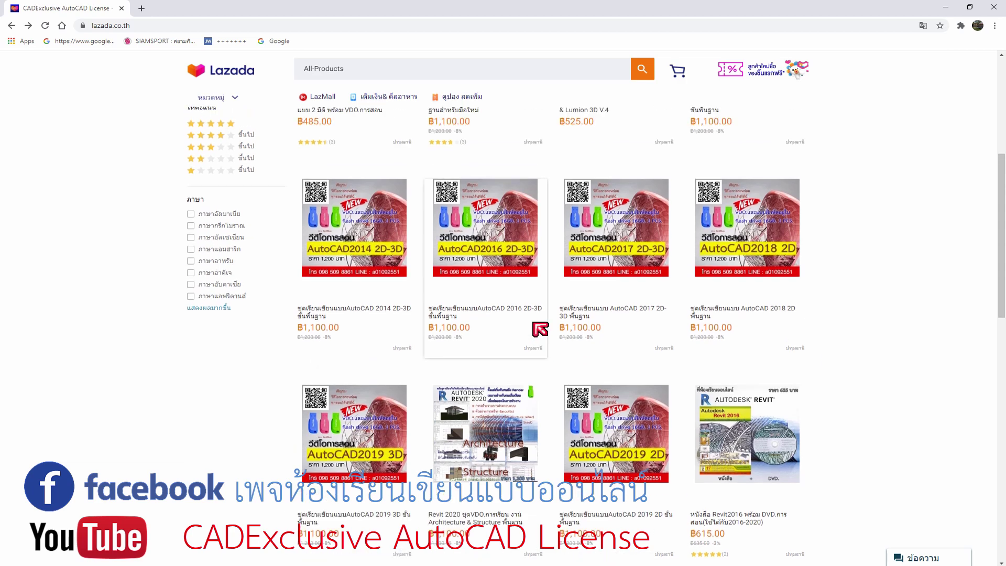
pyautogui.scroll(3, 524, 330)
pyautogui.scroll(1, 529, 327)
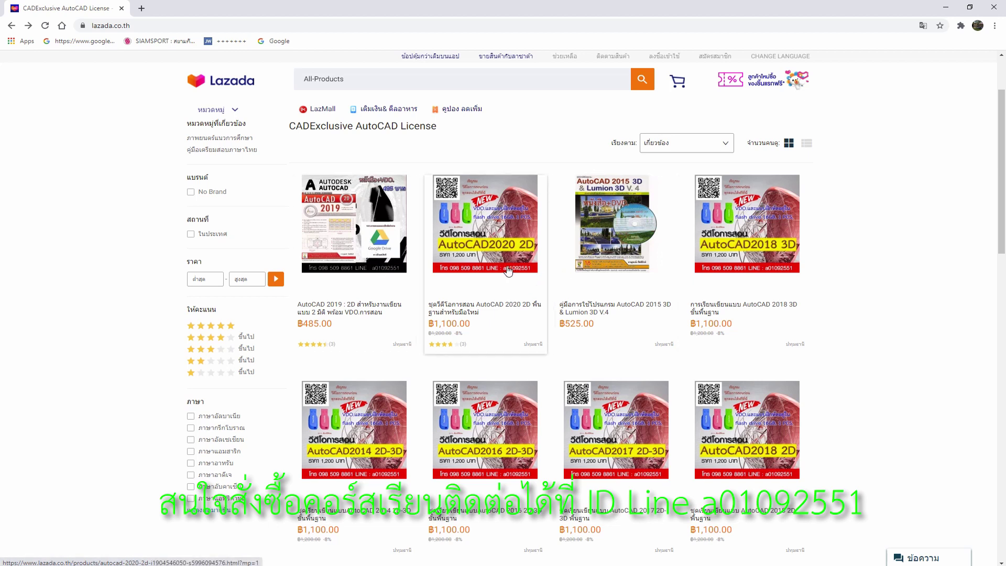
pyautogui.click(507, 293)
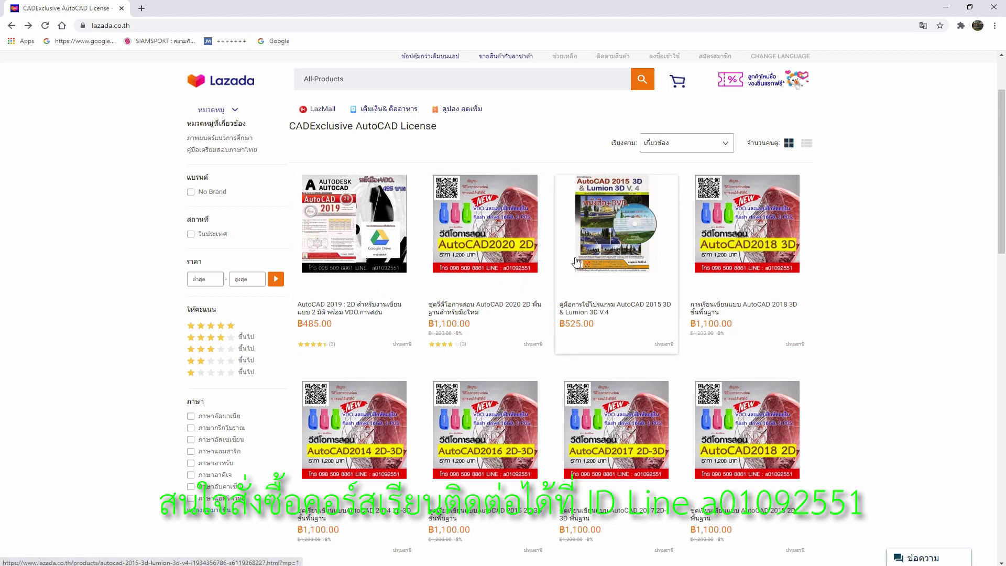
pyautogui.scroll(-3, 715, 258)
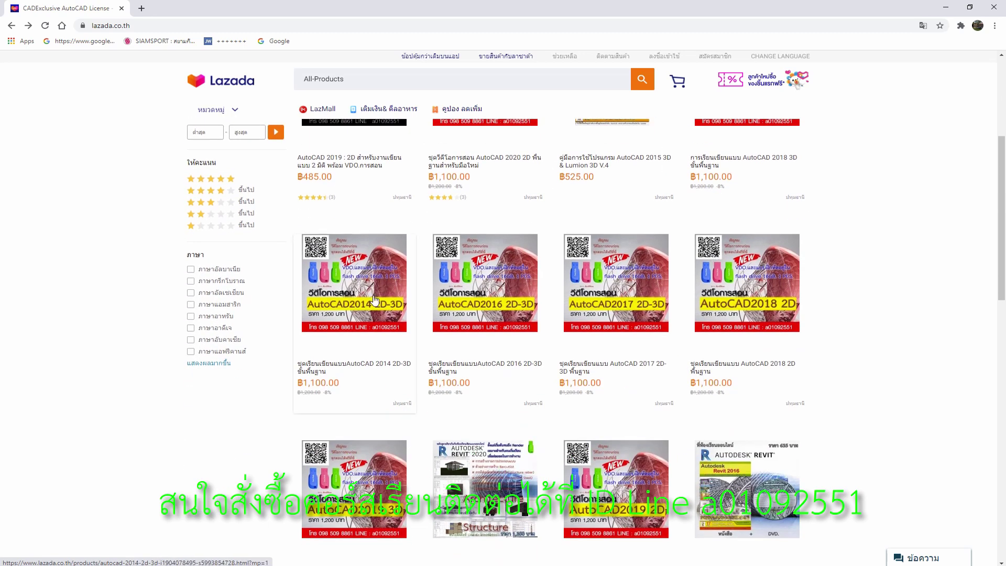
pyautogui.scroll(-3, 599, 283)
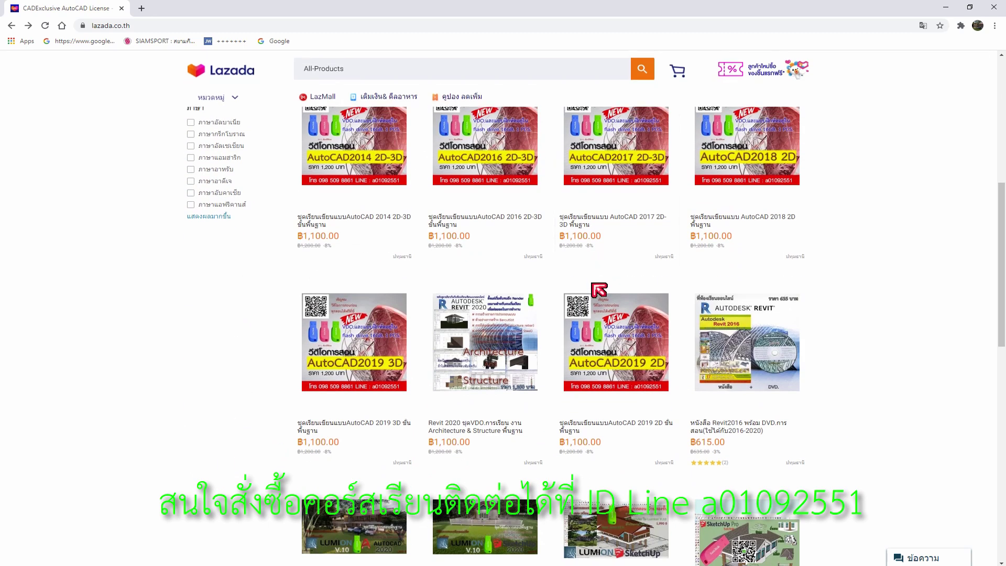
pyautogui.scroll(-3, 594, 285)
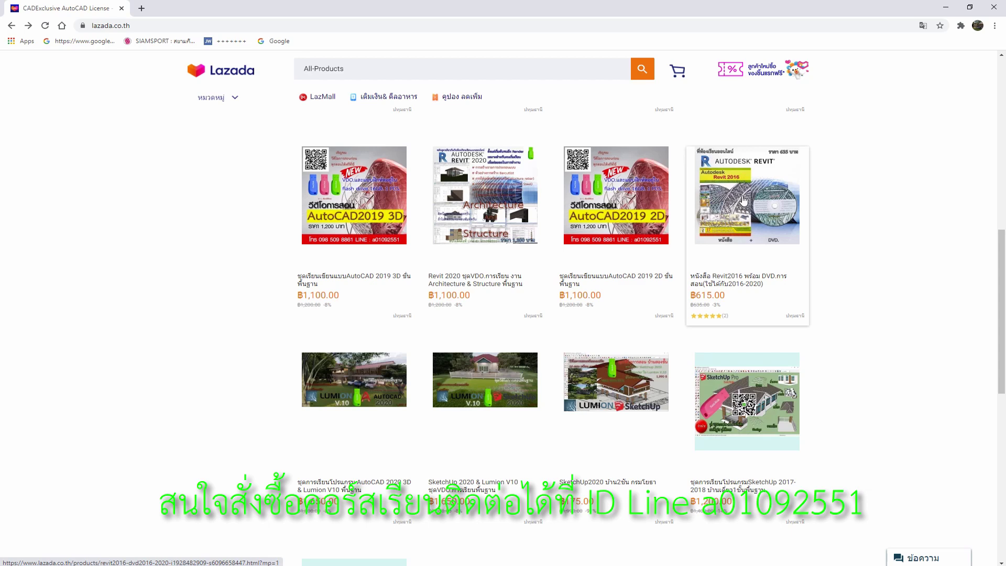
pyautogui.scroll(-1, 477, 226)
pyautogui.scroll(-4, 477, 226)
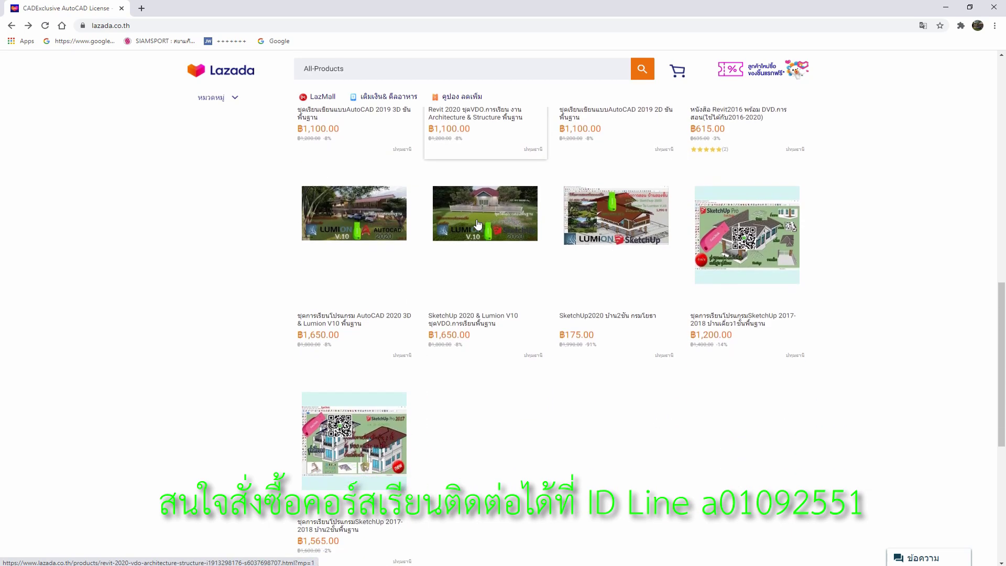
# - Bring the ตอนที่4.5 AutoCAD bathroom drawing window back to the front
pyautogui.scroll(5, 481, 225)
pyautogui.scroll(5, 477, 224)
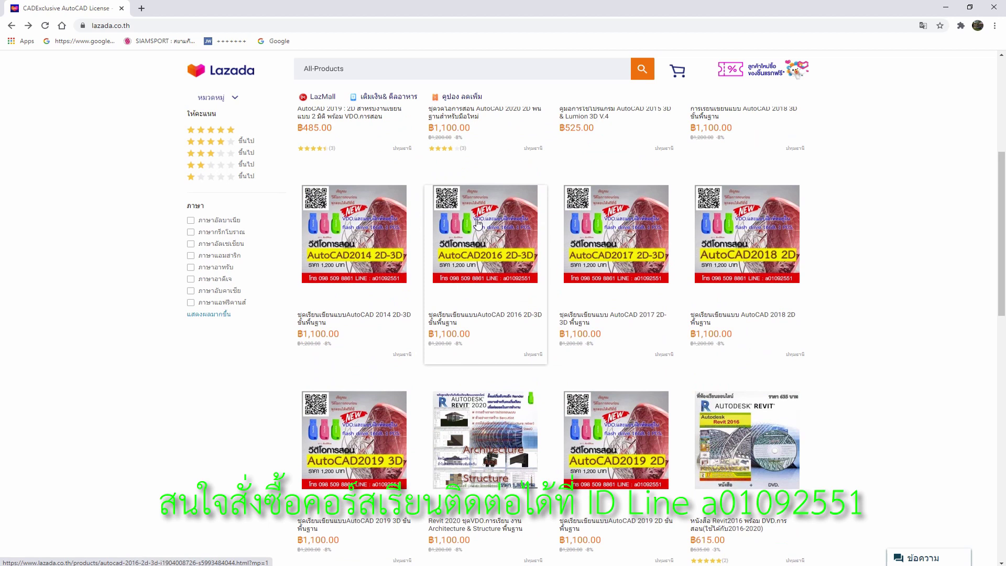
pyautogui.click(322, 565)
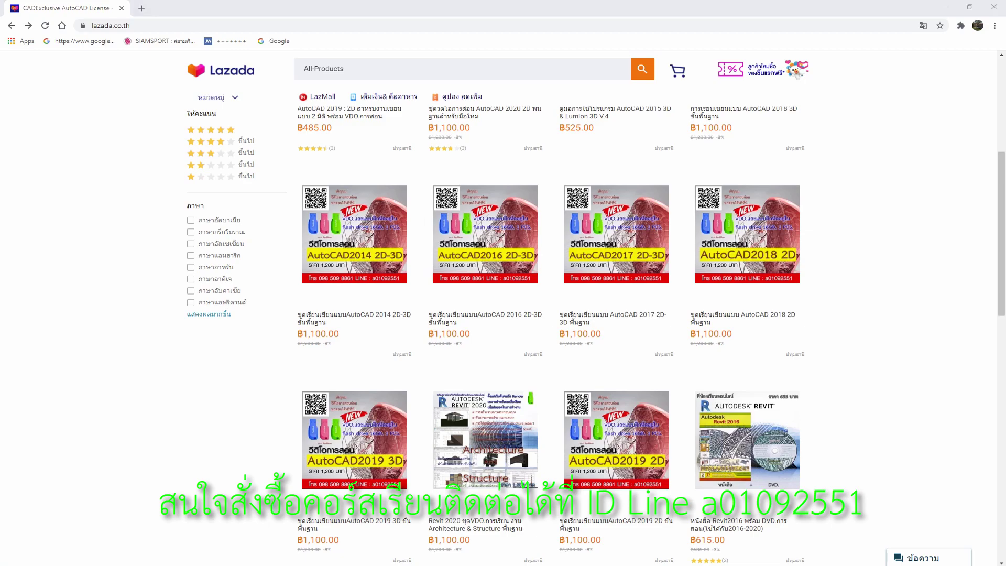
pyautogui.click(210, 529)
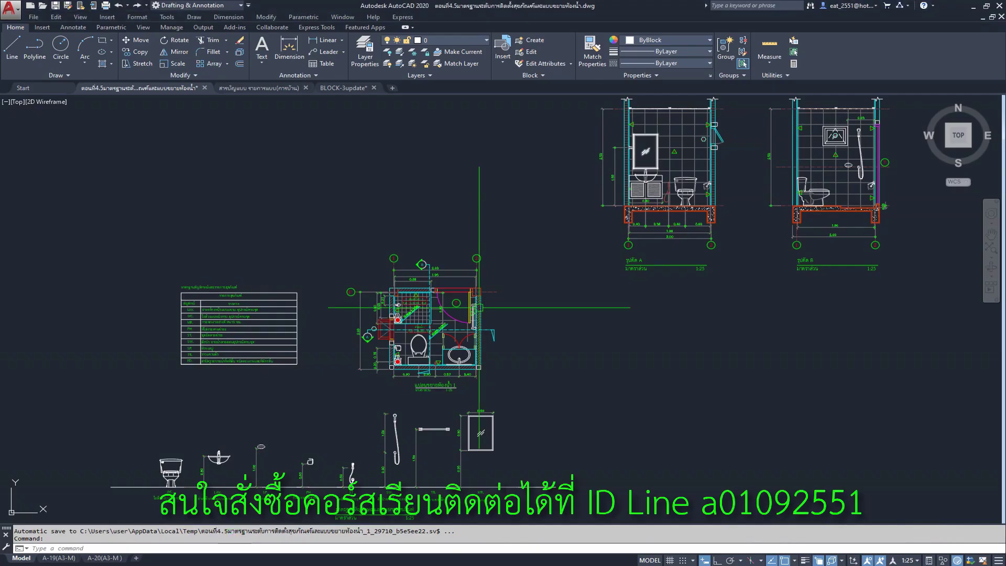